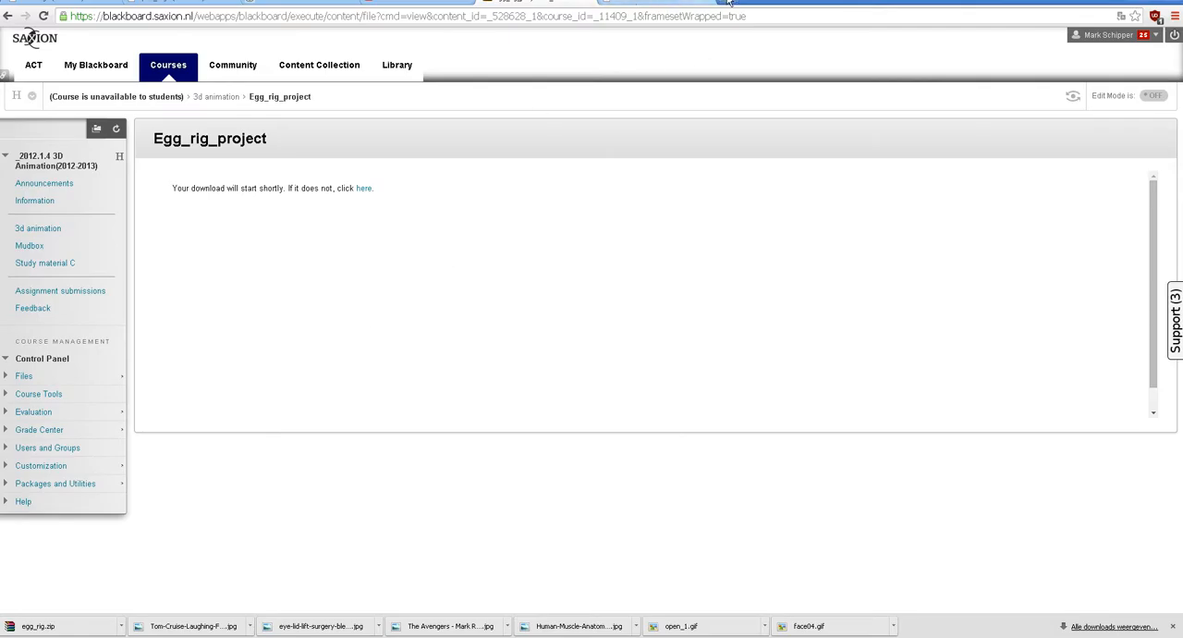
# Search Google Images for "uncanny valley" in a new browser tab.
pyautogui.click(727, 3)
pyautogui.write('uncanny v')
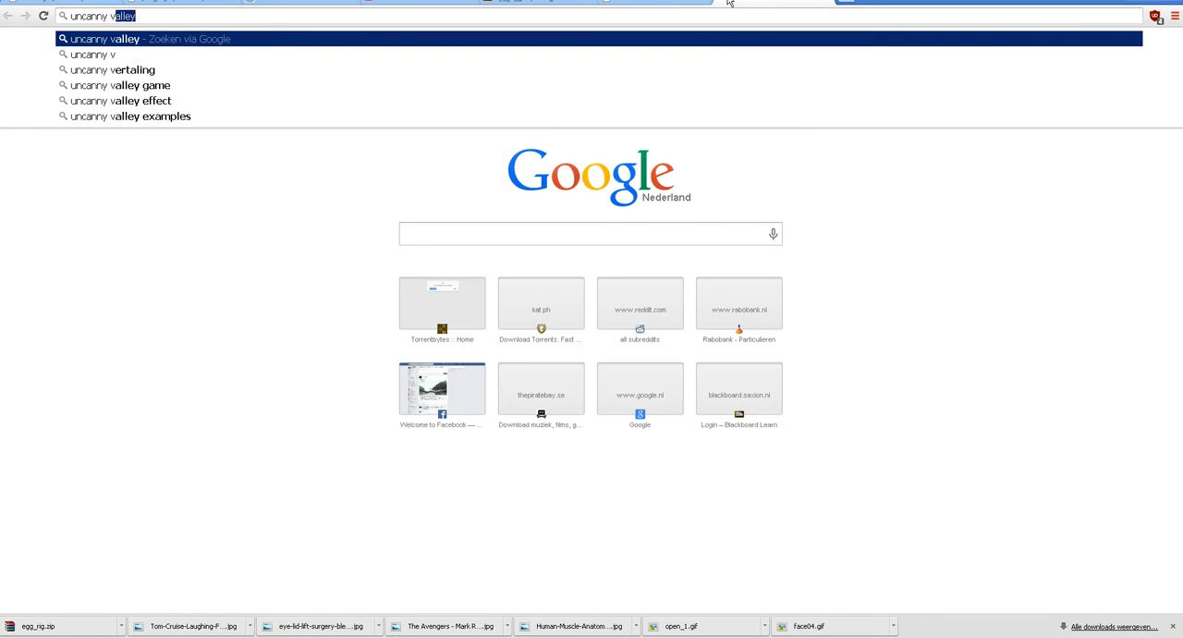
pyautogui.press('Return')
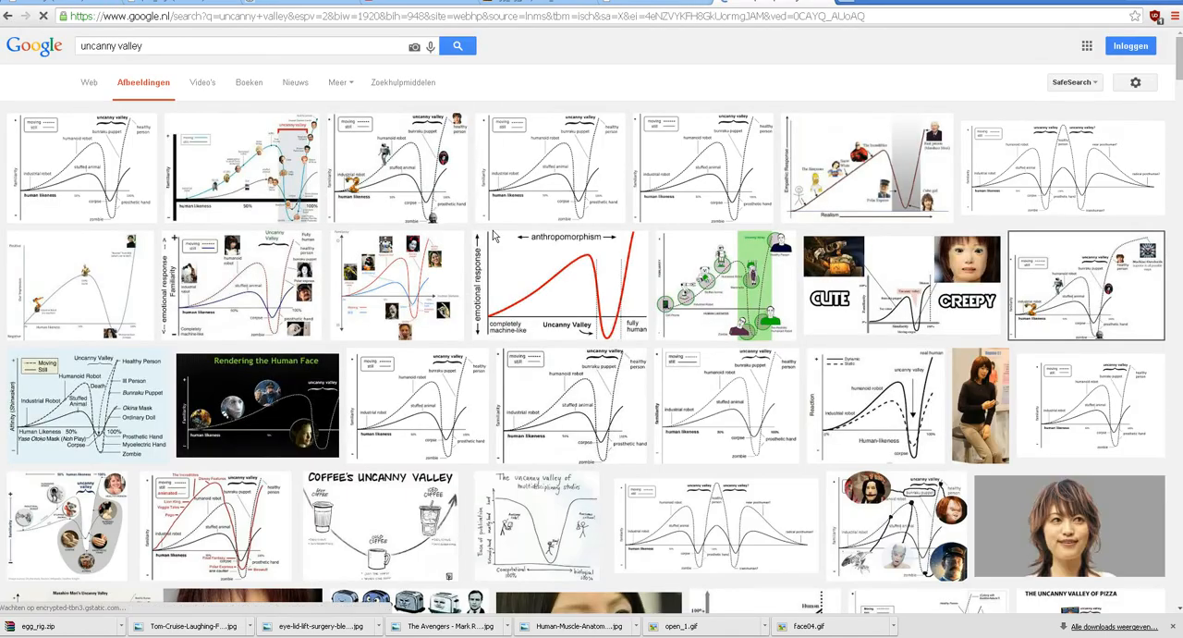
# Browse the uncanny valley image results and enlarge a graph plotting familiarity against human likeness.
pyautogui.scroll(-7, 505, 277)
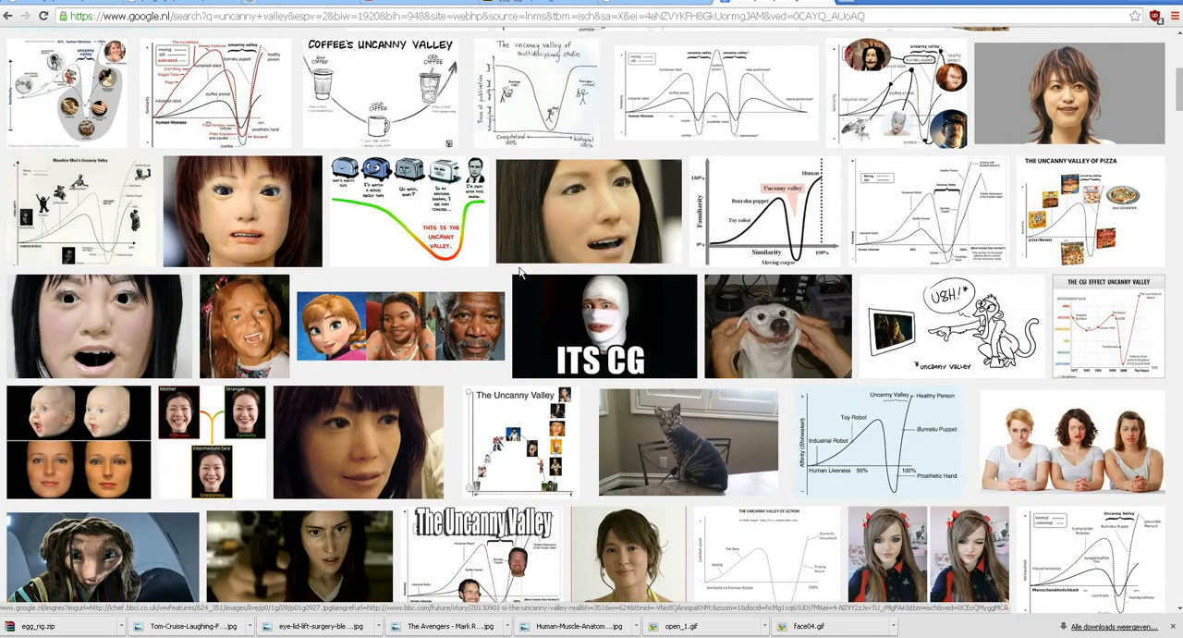
pyautogui.scroll(-2, 518, 272)
pyautogui.scroll(-4, 519, 273)
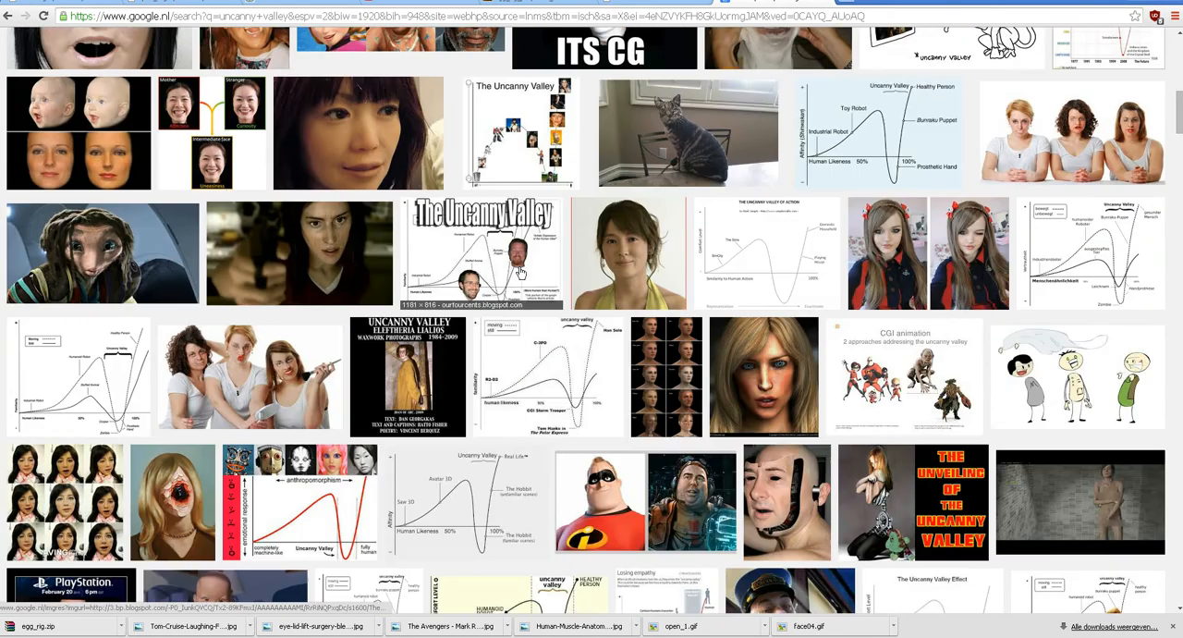
pyautogui.scroll(-5, 521, 273)
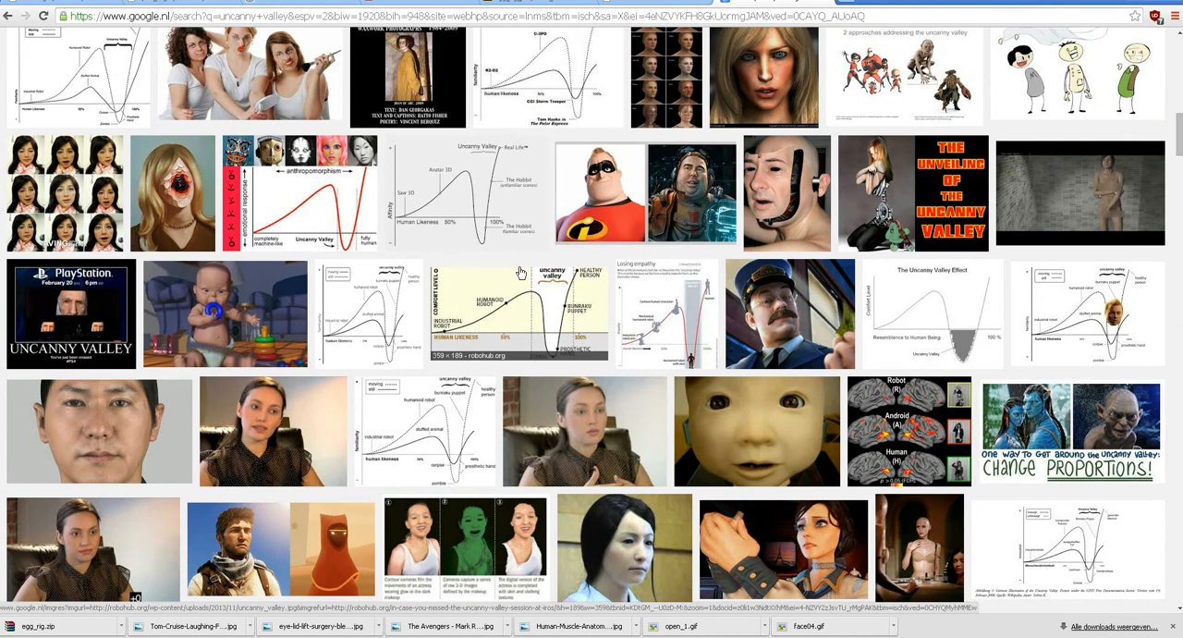
pyautogui.scroll(-1, 509, 327)
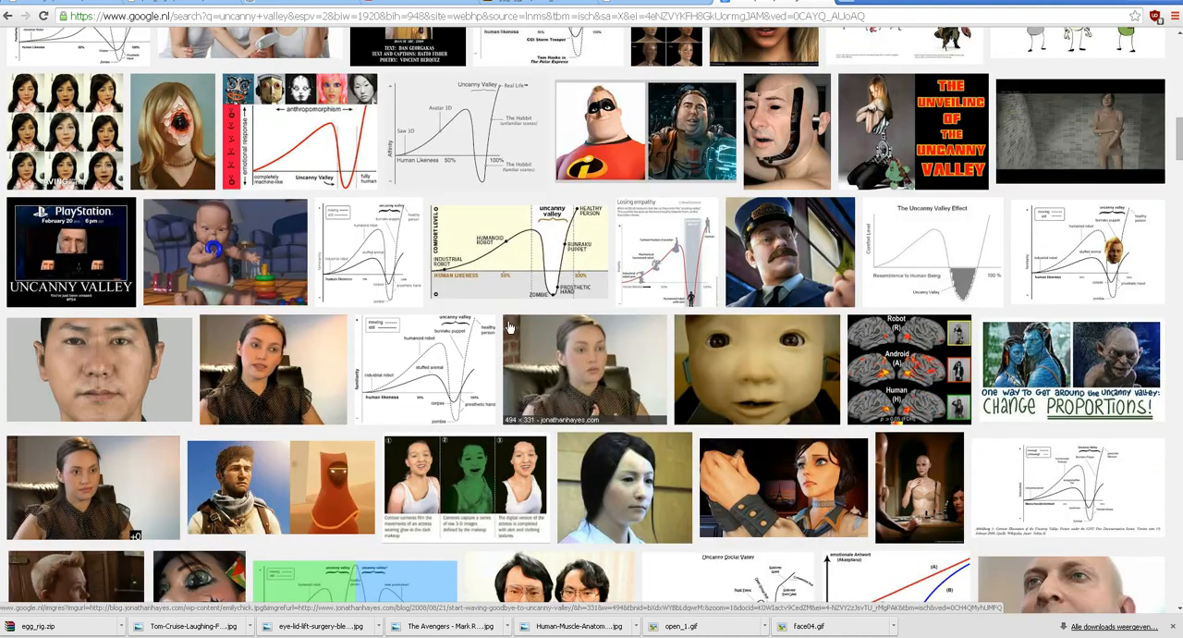
pyautogui.click(433, 368)
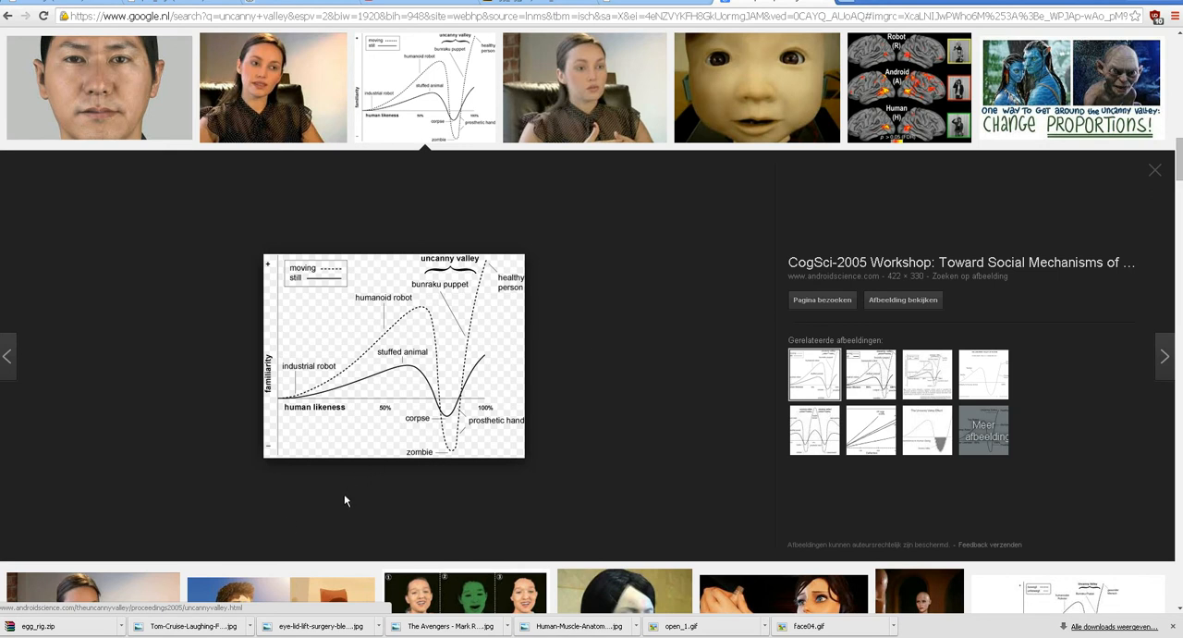
# Switch to Photoshop, inspect the front-view head in malebackdrop_9heads.psd at 300%, and view the facial muscle reference image.
pyautogui.hotkey('alt', 'Tab')
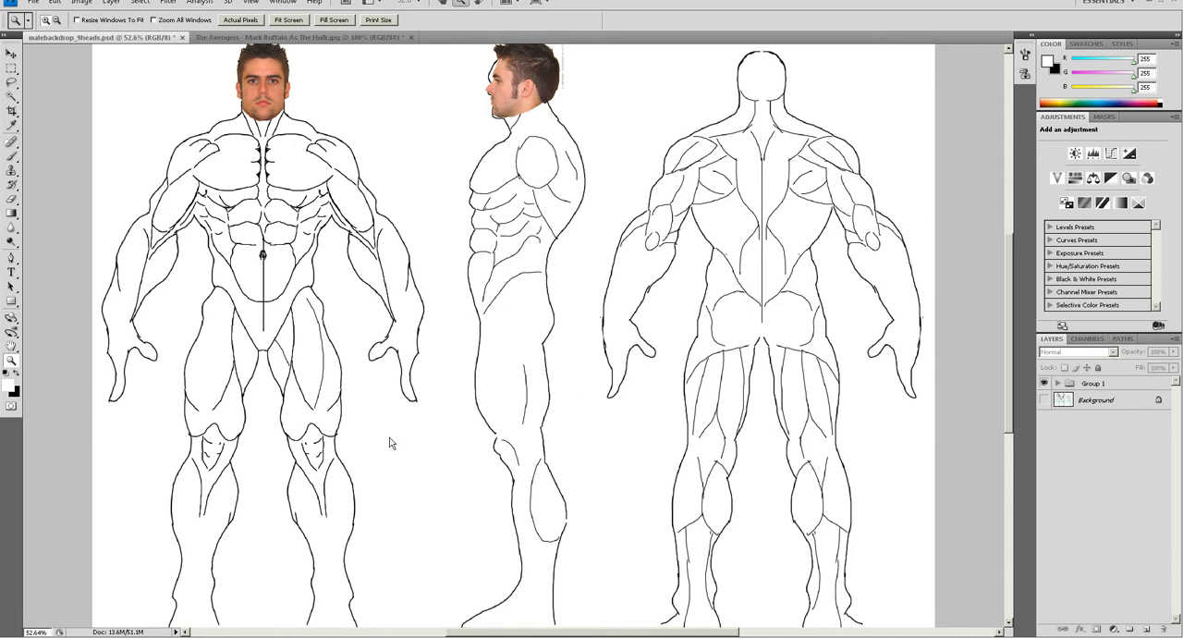
pyautogui.click(11, 54)
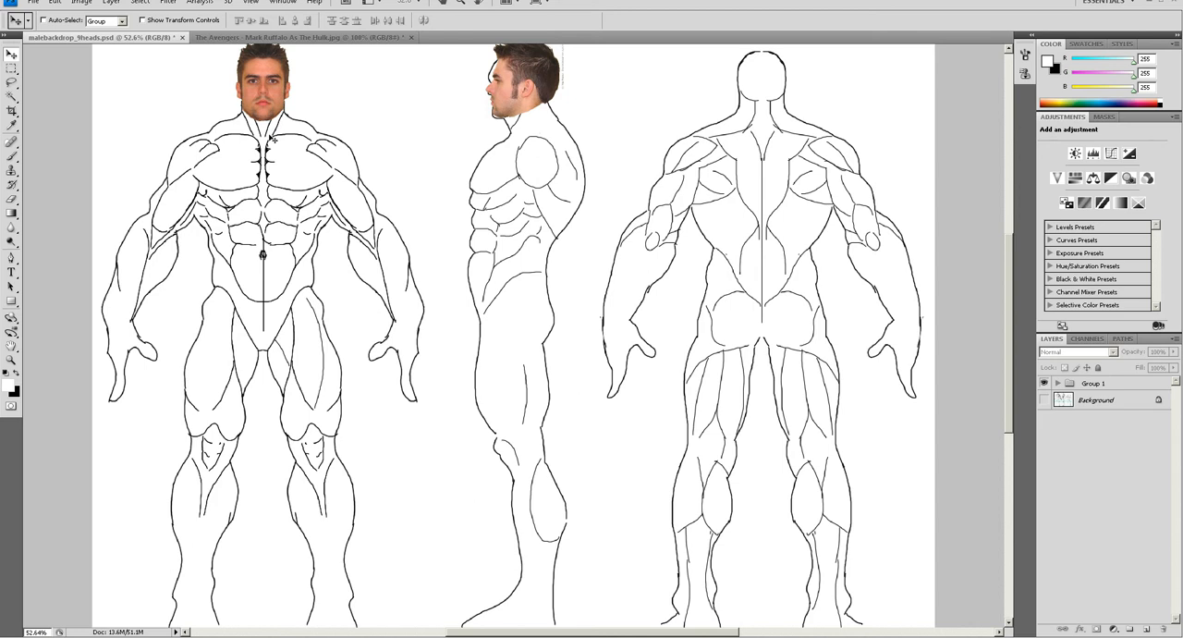
pyautogui.press('z')
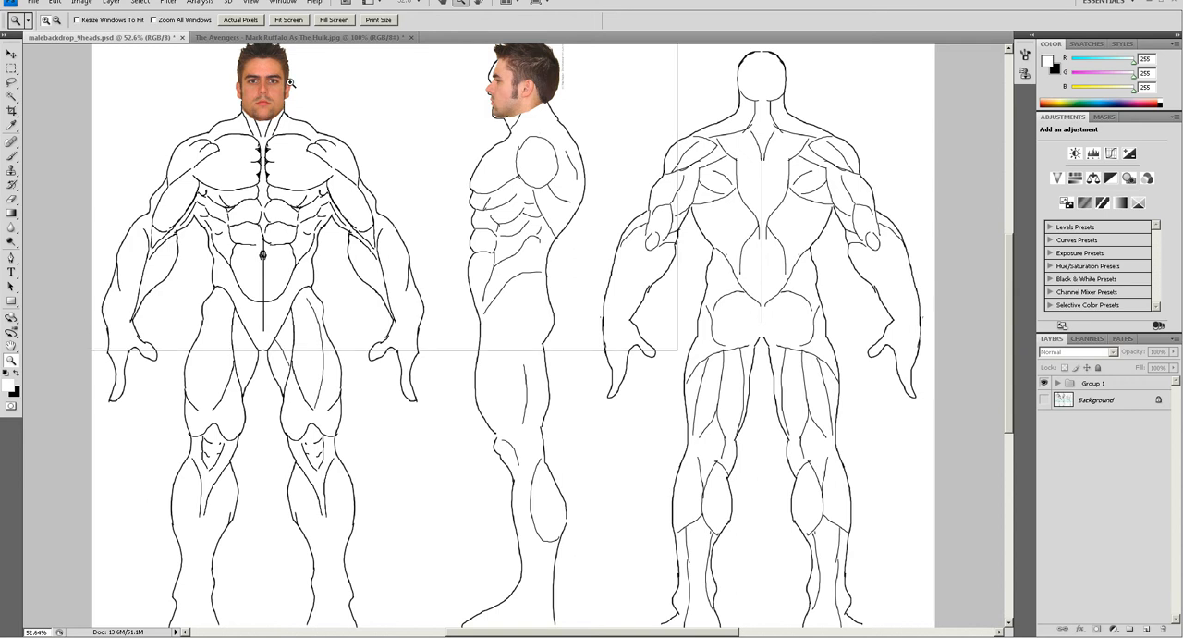
pyautogui.click(263, 83)
pyautogui.click(260, 85)
pyautogui.click(259, 89)
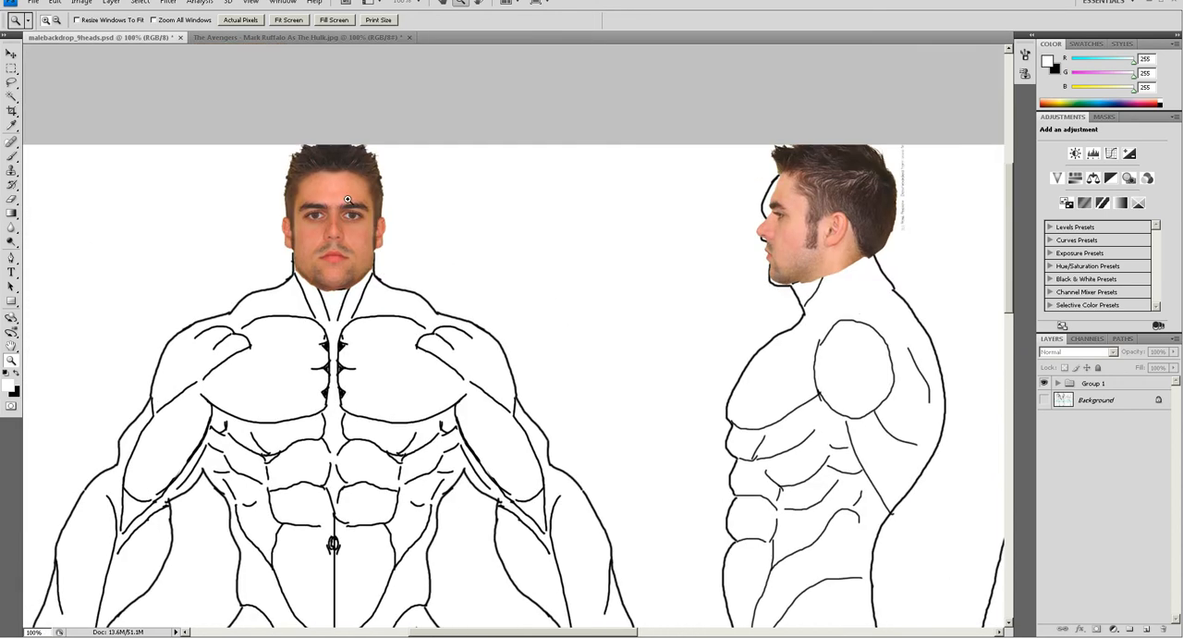
pyautogui.click(345, 185)
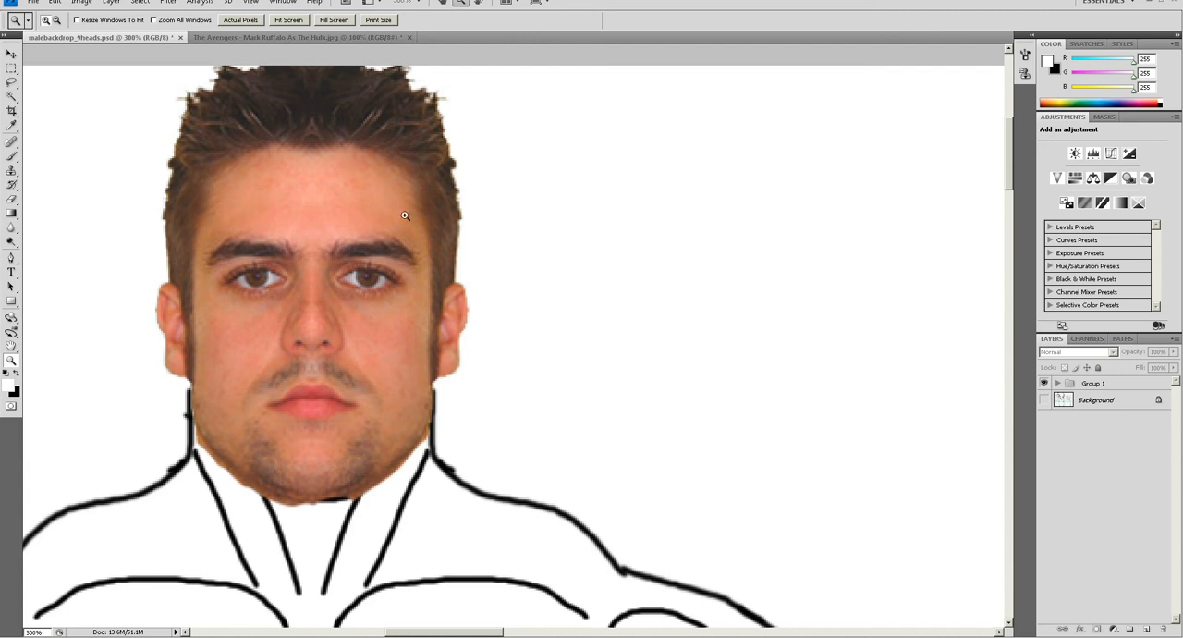
pyautogui.click(698, 637)
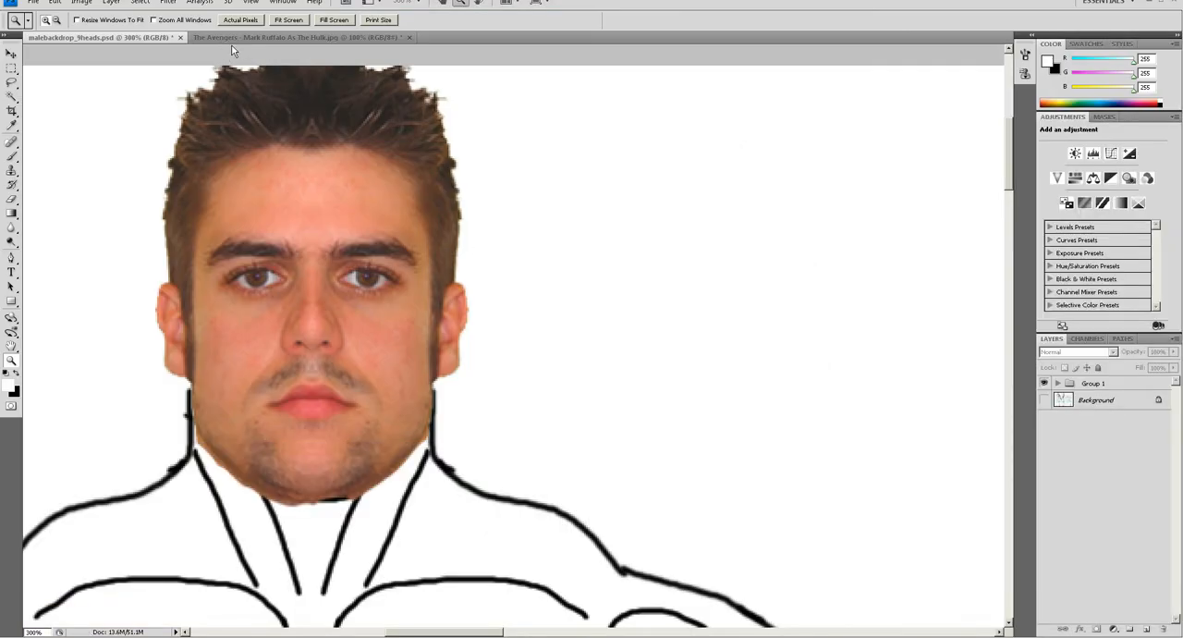
# Add a new empty layer above the Hulk photo, ready for painting with the Brush tool.
pyautogui.click(248, 38)
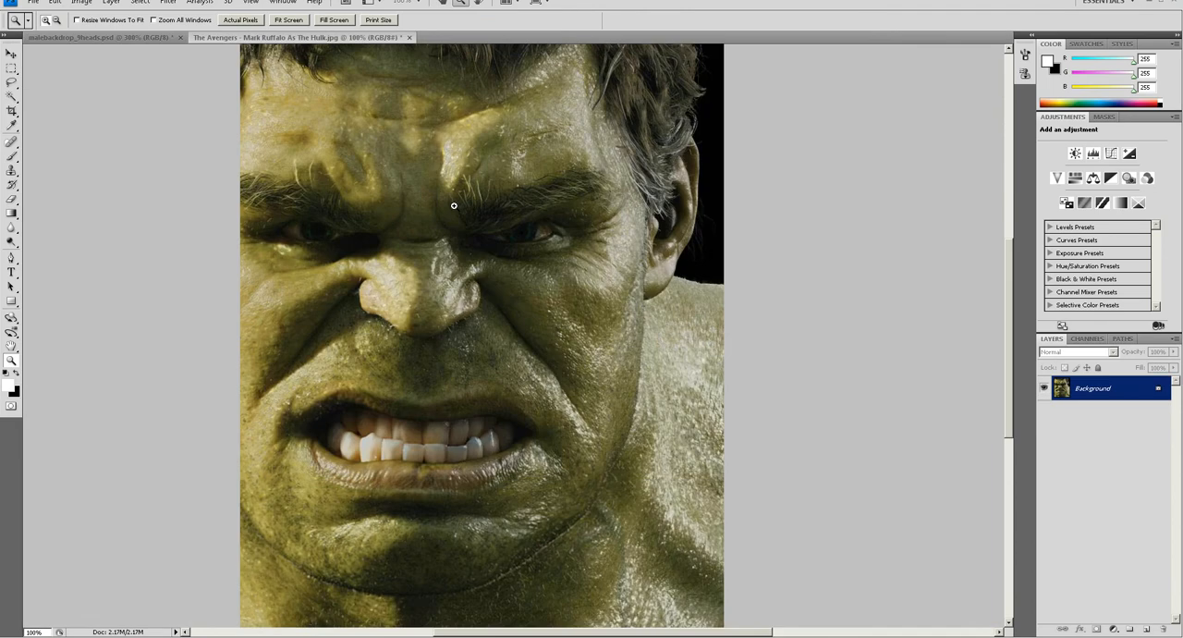
pyautogui.press('b')
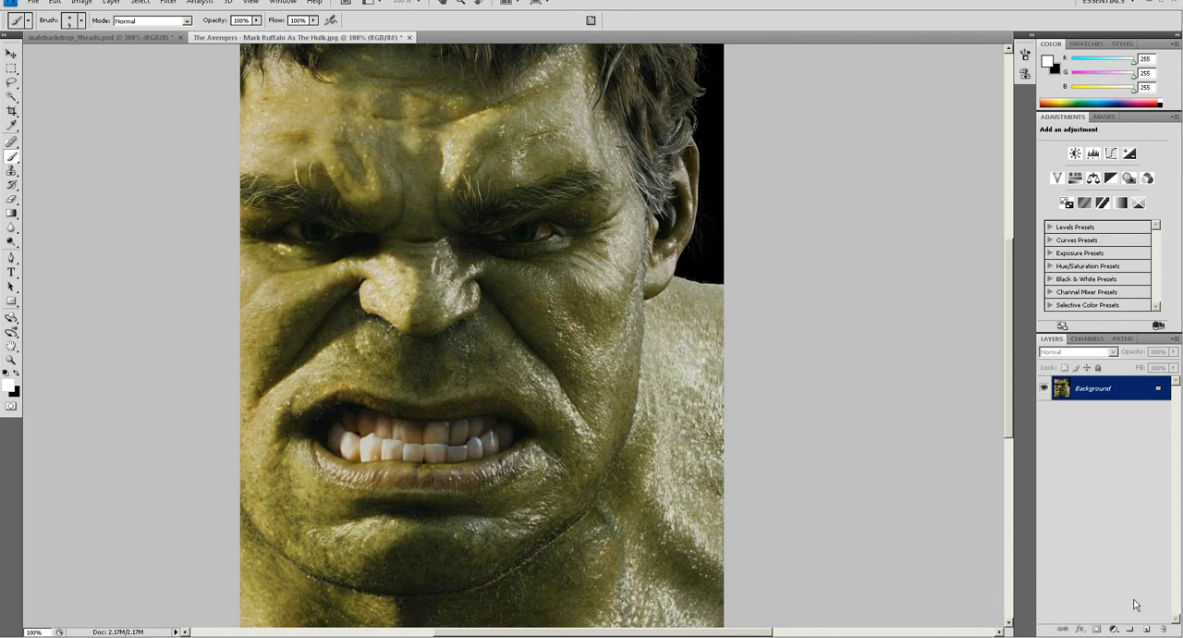
pyautogui.click(1146, 629)
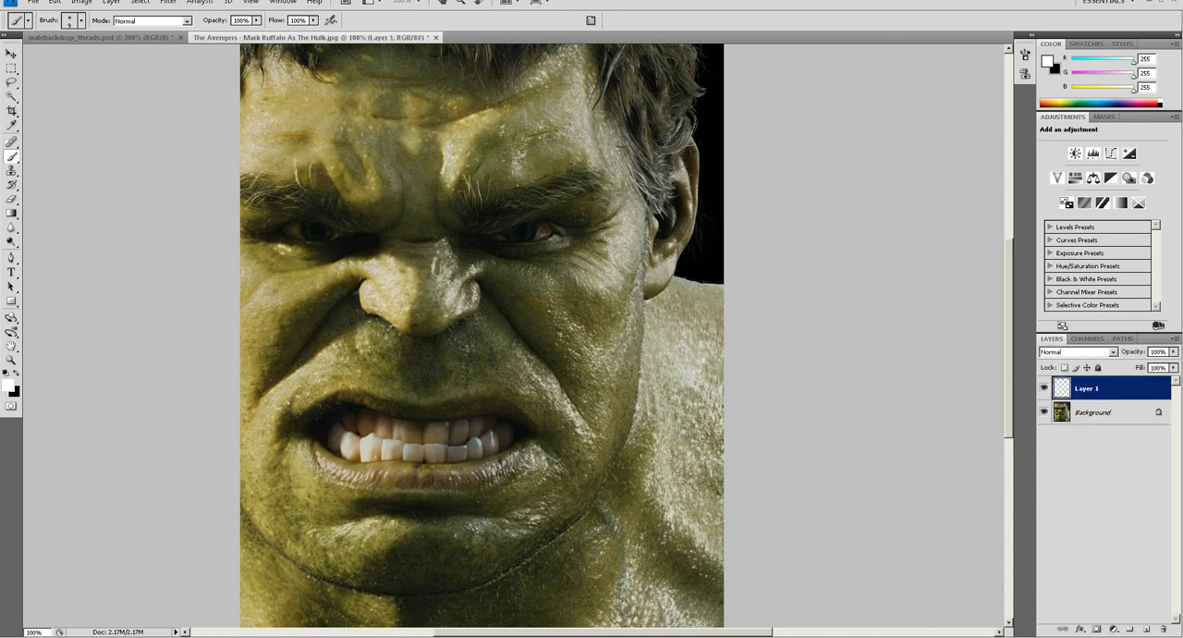
# Paint white guide strokes along the nose-to-jaw fold, around one half of the lips, and across the top of the chin.
pyautogui.moveTo(454, 311)
pyautogui.mouseDown()
pyautogui.moveTo(477, 281)
pyautogui.moveTo(564, 394)
pyautogui.moveTo(593, 476)
pyautogui.mouseUp()
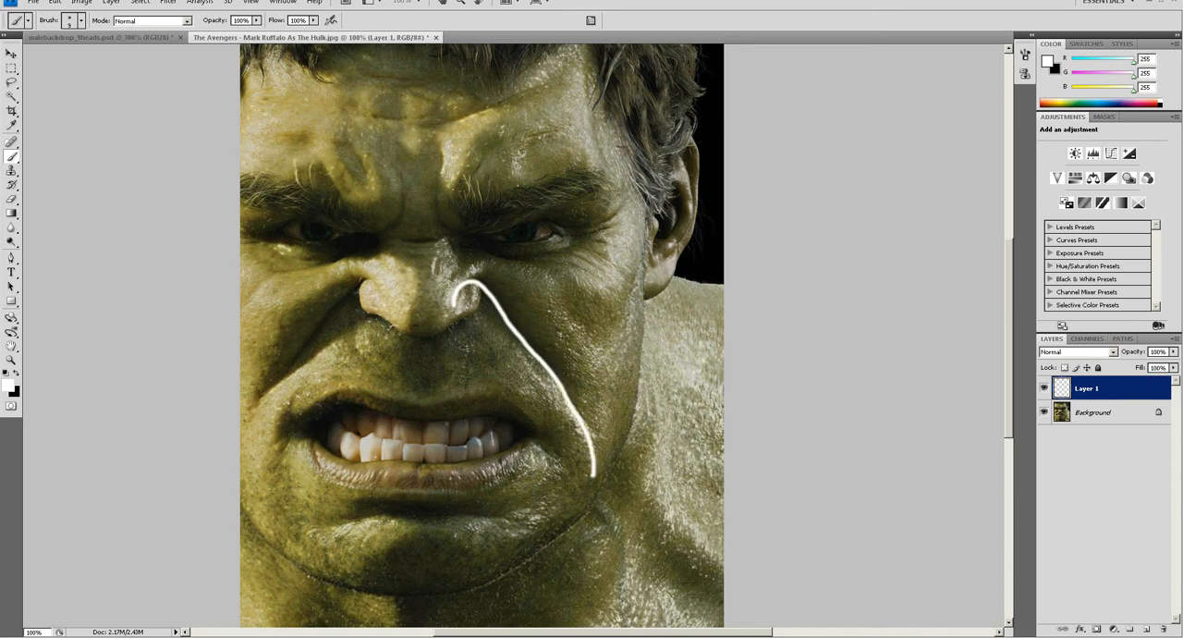
pyautogui.moveTo(421, 403)
pyautogui.mouseDown()
pyautogui.moveTo(486, 395)
pyautogui.moveTo(540, 427)
pyautogui.moveTo(511, 478)
pyautogui.moveTo(422, 491)
pyautogui.moveTo(509, 554)
pyautogui.mouseUp()
pyautogui.moveTo(420, 514)
pyautogui.mouseDown()
pyautogui.moveTo(371, 522)
pyautogui.moveTo(335, 545)
pyautogui.mouseUp()
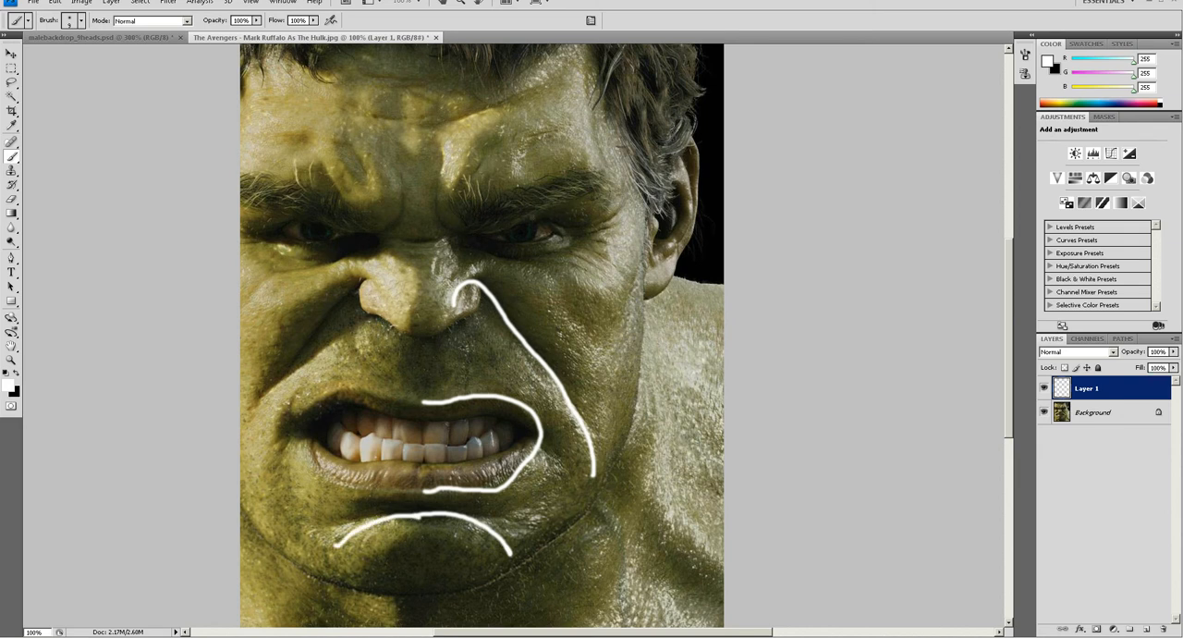
# Paint guide strokes for the brow, forehead crease and nose bridge, plus the eyelid outlines and crow's feet of the same eye.
pyautogui.moveTo(576, 196)
pyautogui.mouseDown()
pyautogui.moveTo(467, 235)
pyautogui.moveTo(439, 215)
pyautogui.moveTo(447, 175)
pyautogui.mouseUp()
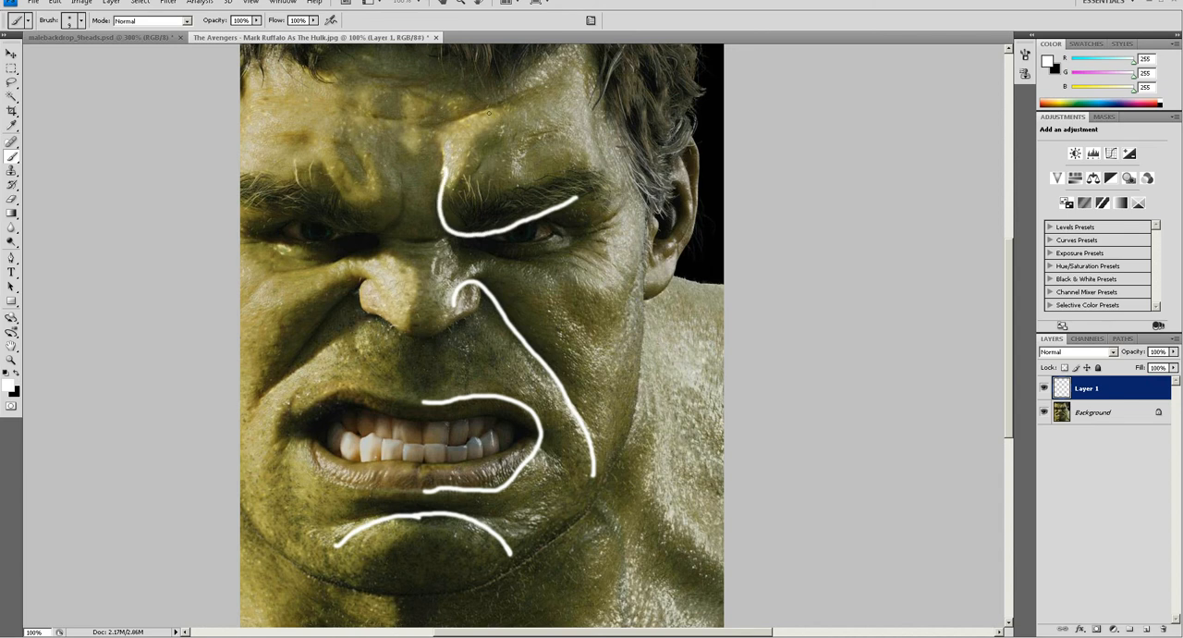
pyautogui.moveTo(536, 89); pyautogui.dragTo(362, 109)
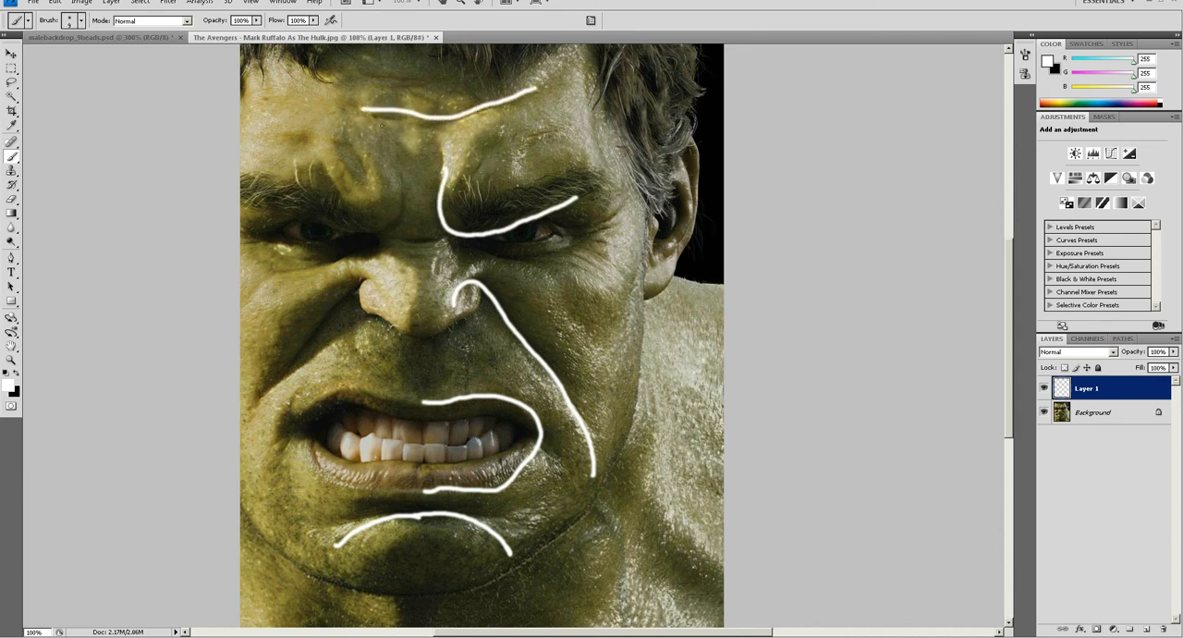
pyautogui.moveTo(453, 235)
pyautogui.mouseDown()
pyautogui.moveTo(424, 253)
pyautogui.moveTo(386, 240)
pyautogui.moveTo(421, 246)
pyautogui.moveTo(446, 232)
pyautogui.mouseUp()
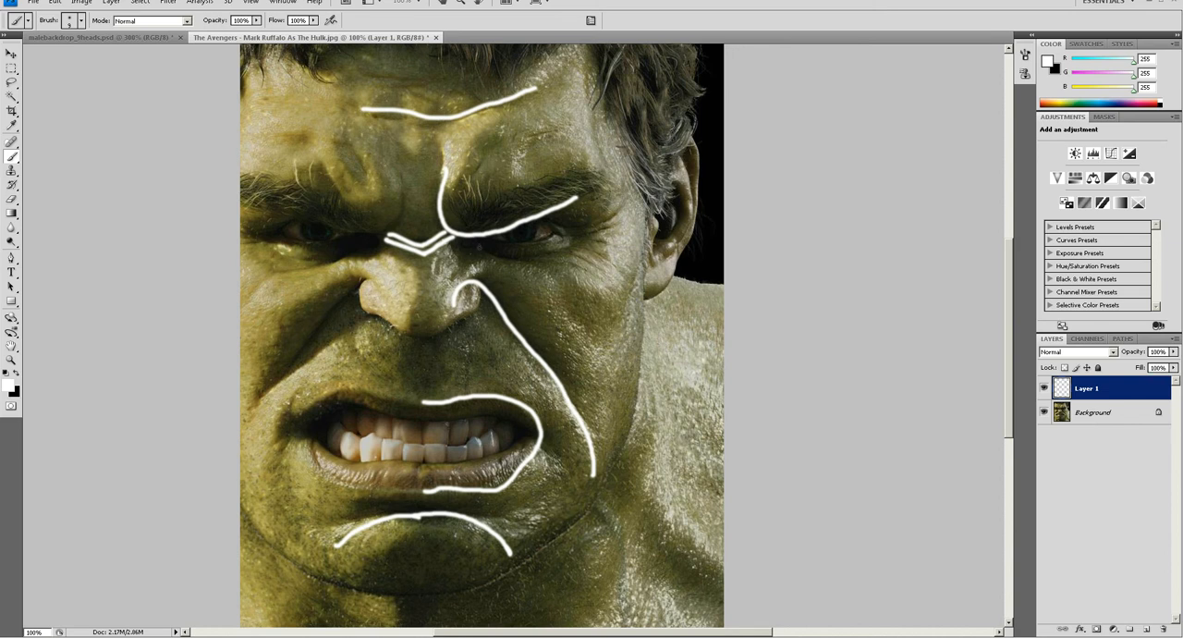
pyautogui.moveTo(473, 239)
pyautogui.mouseDown()
pyautogui.moveTo(545, 240)
pyautogui.moveTo(505, 219)
pyautogui.moveTo(565, 231)
pyautogui.moveTo(548, 242)
pyautogui.moveTo(621, 215)
pyautogui.mouseUp()
pyautogui.moveTo(529, 251)
pyautogui.mouseDown()
pyautogui.moveTo(599, 277)
pyautogui.moveTo(578, 254)
pyautogui.moveTo(606, 274)
pyautogui.moveTo(610, 240)
pyautogui.moveTo(628, 252)
pyautogui.mouseUp()
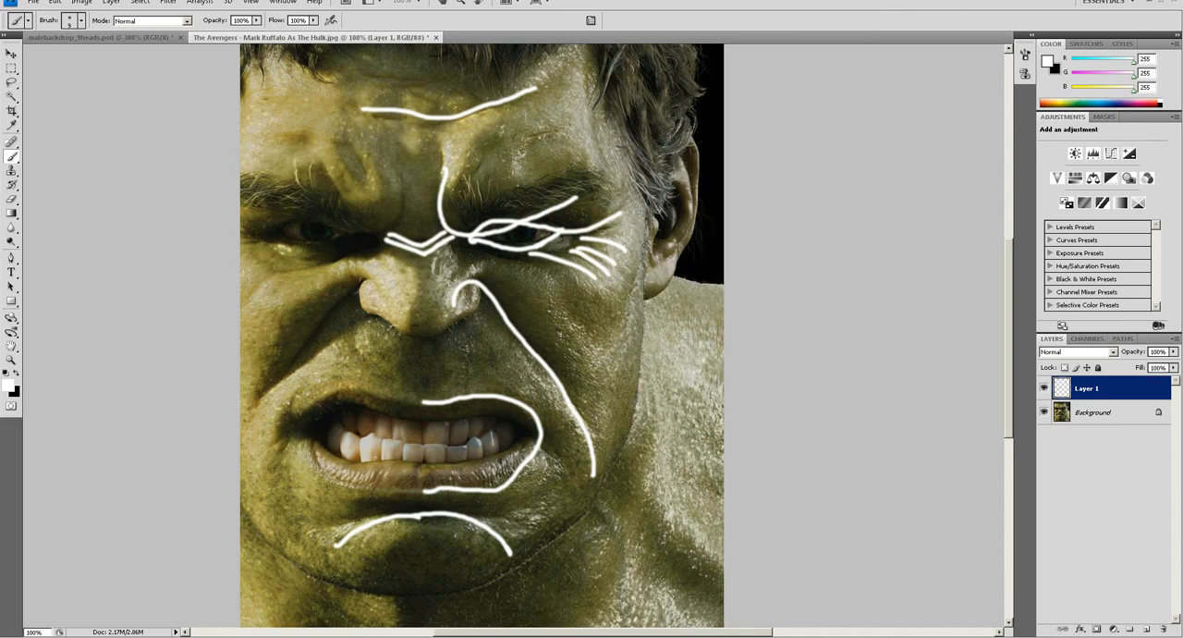
# Paint a cheek line from the ear to the mouth corner, the jawline down to the chin, and short wrinkles beside the nose bridge.
pyautogui.moveTo(648, 238)
pyautogui.mouseDown()
pyautogui.moveTo(619, 317)
pyautogui.moveTo(541, 428)
pyautogui.mouseUp()
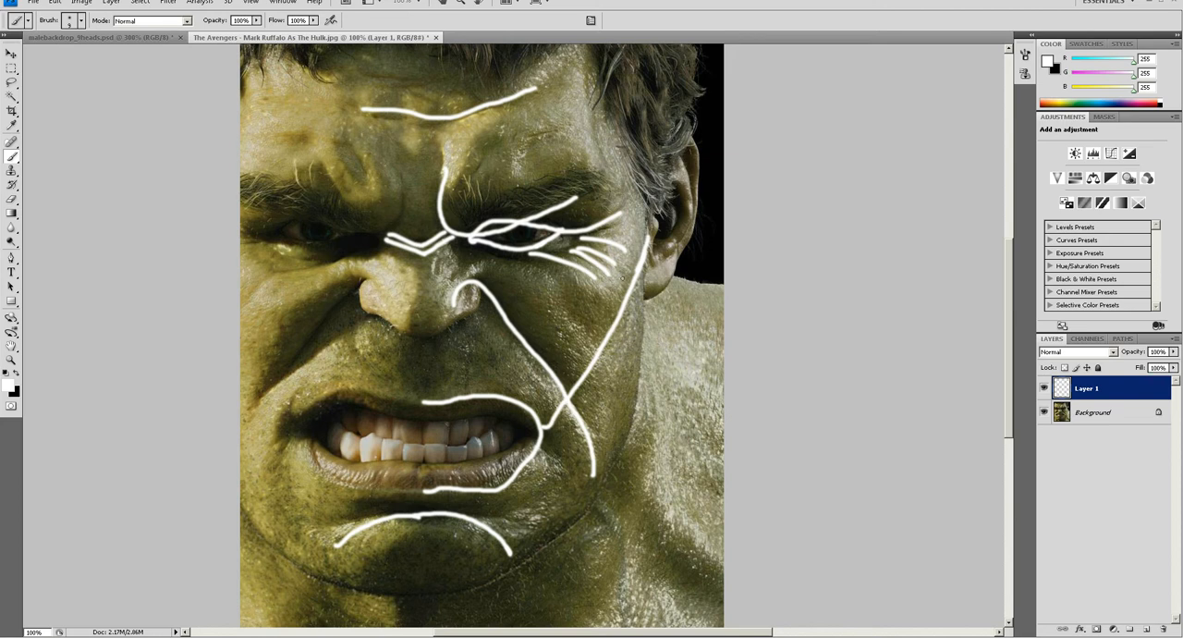
pyautogui.moveTo(651, 270)
pyautogui.mouseDown()
pyautogui.moveTo(638, 373)
pyautogui.moveTo(597, 471)
pyautogui.moveTo(513, 553)
pyautogui.moveTo(408, 588)
pyautogui.mouseUp()
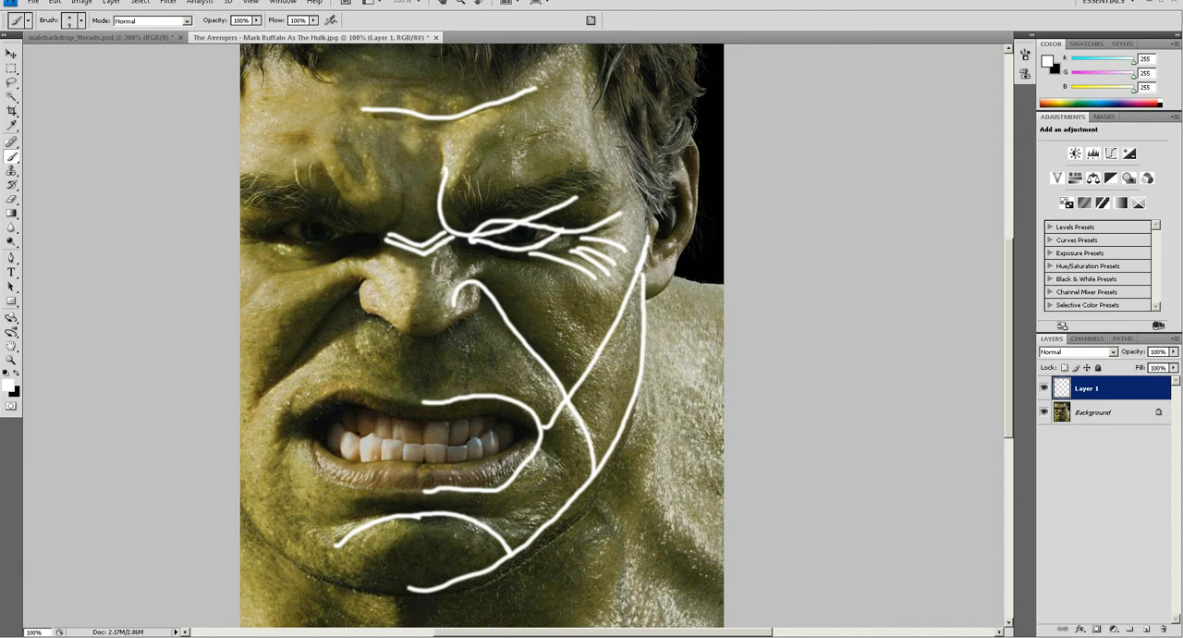
pyautogui.moveTo(472, 255)
pyautogui.mouseDown()
pyautogui.moveTo(453, 277)
pyautogui.moveTo(465, 245)
pyautogui.moveTo(436, 274)
pyautogui.mouseUp()
# Paint an outer contour around the mouth and philtrum lines linking the upper lip to the nostril's lower edge.
pyautogui.moveTo(289, 399); pyautogui.dragTo(281, 453)
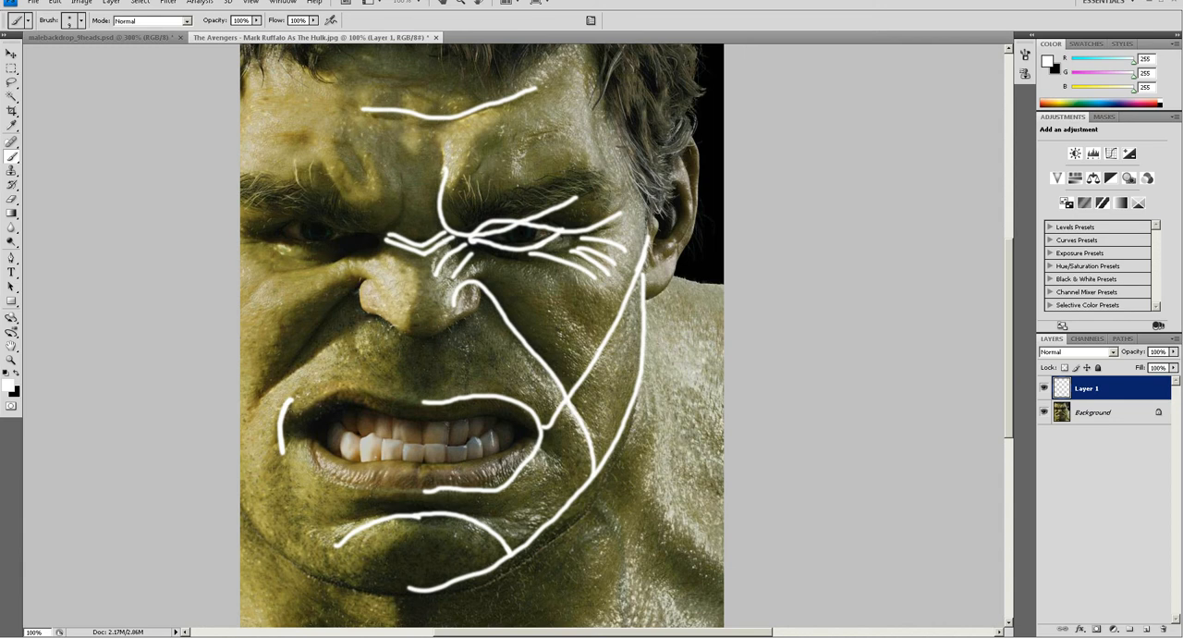
pyautogui.moveTo(293, 396)
pyautogui.mouseDown()
pyautogui.moveTo(366, 376)
pyautogui.moveTo(520, 379)
pyautogui.moveTo(560, 453)
pyautogui.moveTo(506, 499)
pyautogui.moveTo(424, 506)
pyautogui.mouseUp()
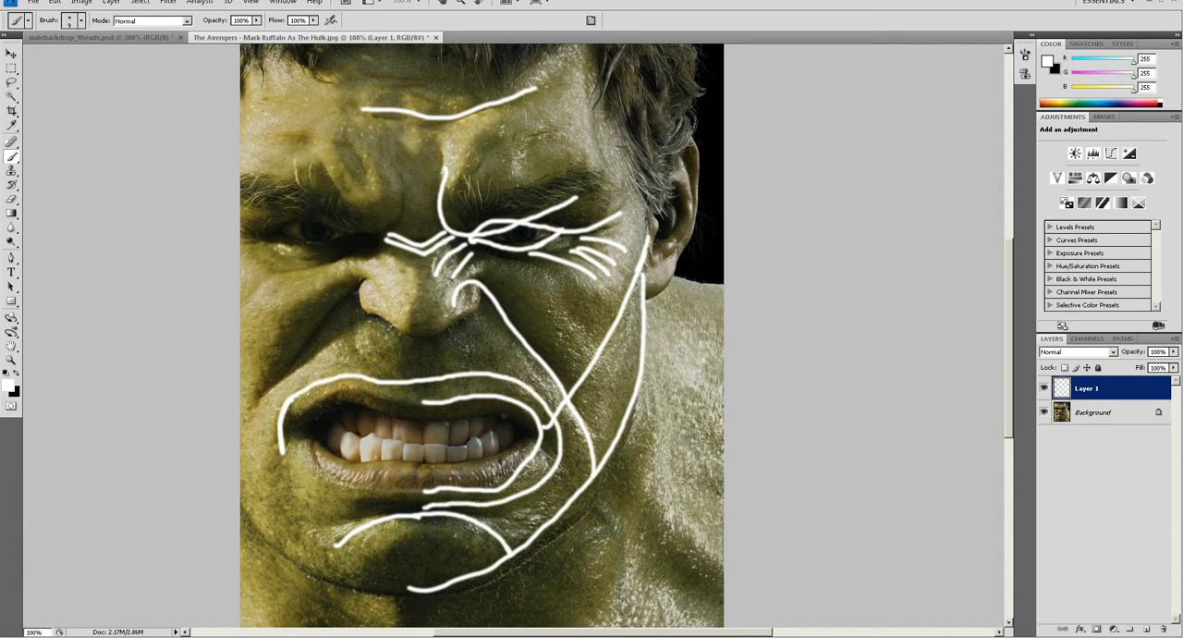
pyautogui.moveTo(424, 335); pyautogui.dragTo(426, 401)
pyautogui.moveTo(436, 334)
pyautogui.mouseDown()
pyautogui.moveTo(447, 401)
pyautogui.moveTo(447, 327)
pyautogui.moveTo(486, 292)
pyautogui.mouseUp()
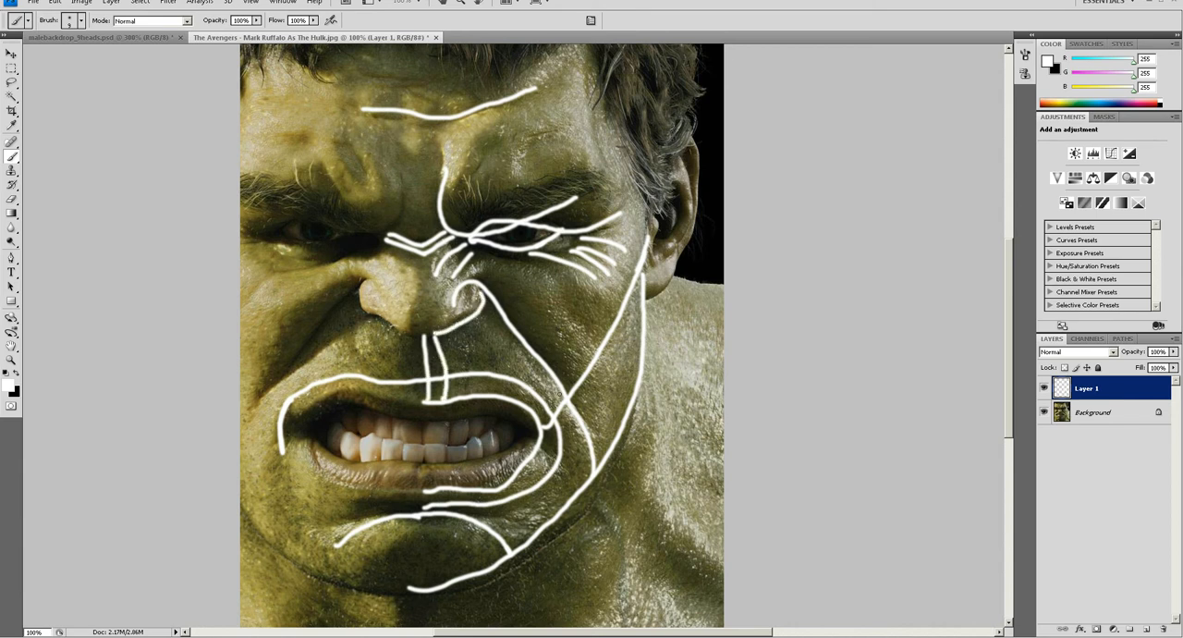
# Paint a cheek line from the lower eyelid to the jaw and short connecting strokes across the jaw, mouth contour and upper lip.
pyautogui.moveTo(542, 268)
pyautogui.mouseDown()
pyautogui.moveTo(580, 324)
pyautogui.moveTo(619, 425)
pyautogui.mouseUp()
pyautogui.moveTo(514, 250); pyautogui.dragTo(552, 279)
pyautogui.moveTo(617, 397)
pyautogui.mouseDown()
pyautogui.moveTo(588, 436)
pyautogui.moveTo(607, 480)
pyautogui.moveTo(532, 536)
pyautogui.mouseUp()
pyautogui.moveTo(543, 361); pyautogui.dragTo(529, 391)
pyautogui.moveTo(515, 337)
pyautogui.mouseDown()
pyautogui.moveTo(503, 375)
pyautogui.moveTo(482, 293)
pyautogui.mouseUp()
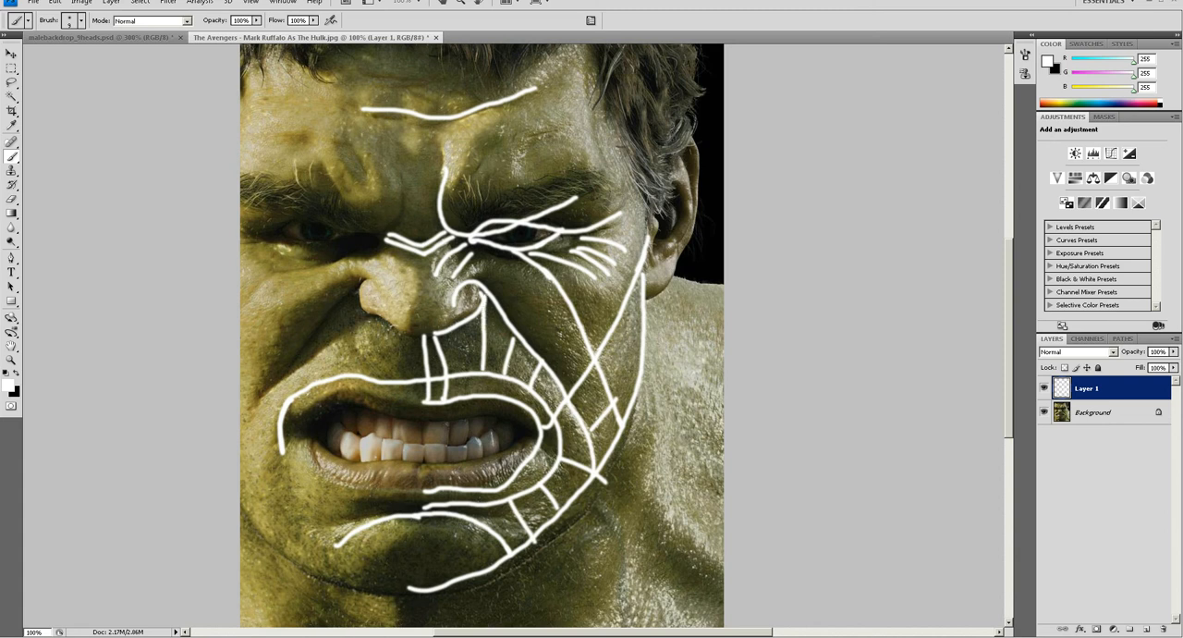
# Paint crossing guide lines over the cheek from the mouth area to the eye, temple and jaw, extending the upper-lip connectors.
pyautogui.moveTo(512, 345); pyautogui.dragTo(536, 255)
pyautogui.moveTo(544, 362); pyautogui.dragTo(667, 177)
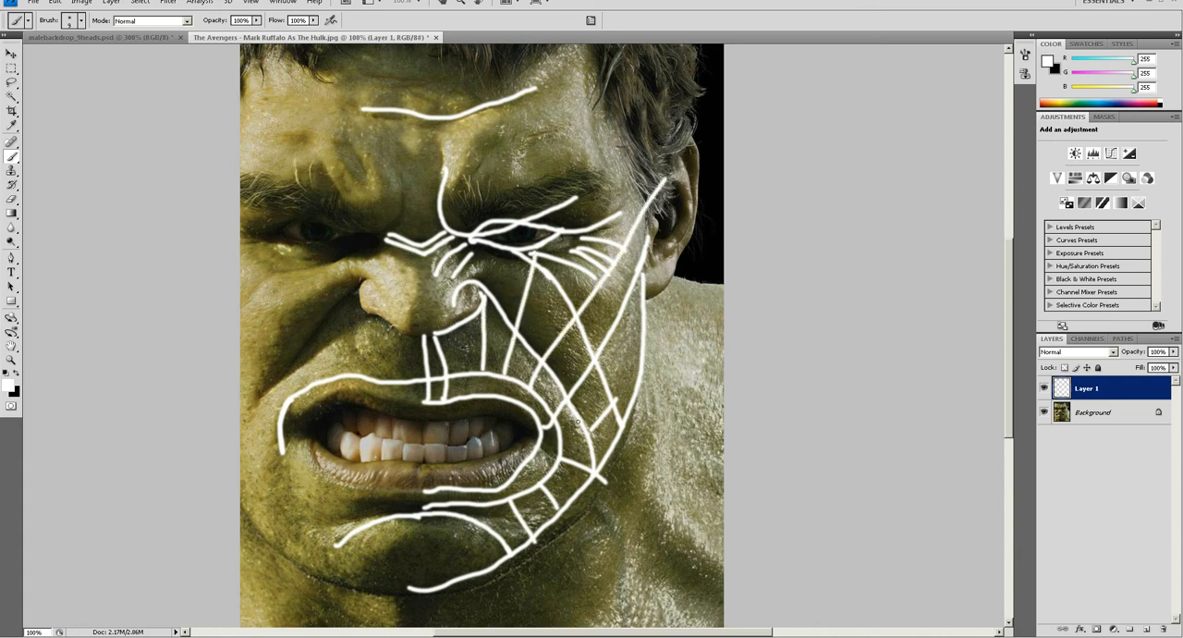
pyautogui.moveTo(612, 403); pyautogui.dragTo(642, 355)
pyautogui.moveTo(589, 431); pyautogui.dragTo(534, 453)
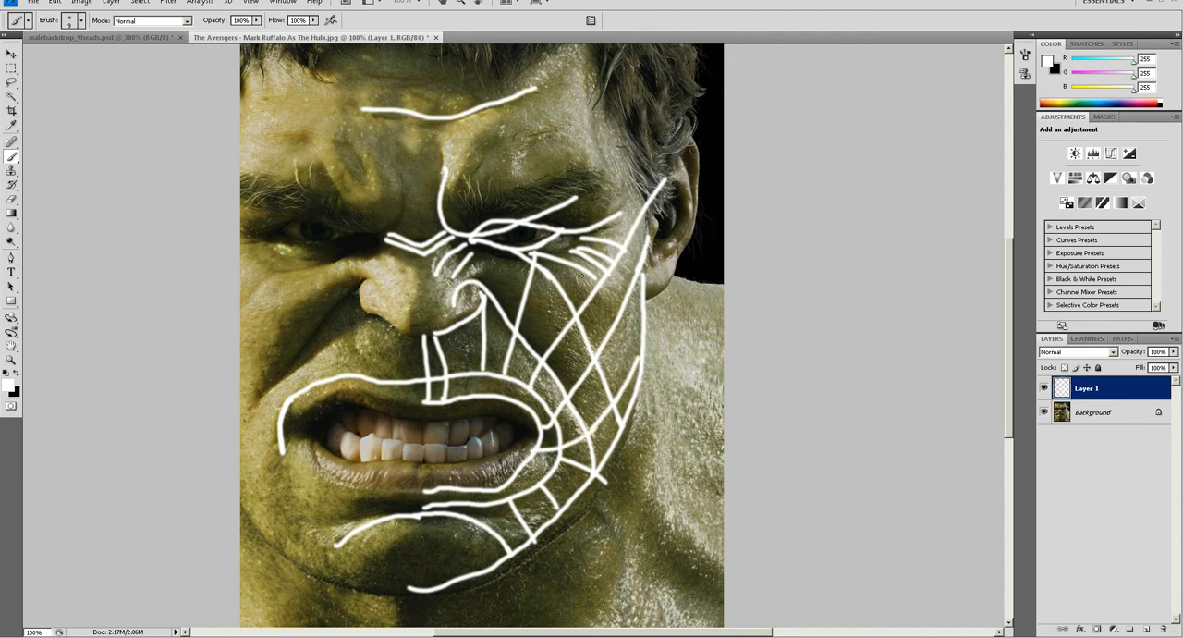
pyautogui.moveTo(592, 273); pyautogui.dragTo(634, 361)
pyautogui.moveTo(481, 362)
pyautogui.mouseDown()
pyautogui.moveTo(482, 396)
pyautogui.moveTo(500, 399)
pyautogui.mouseUp()
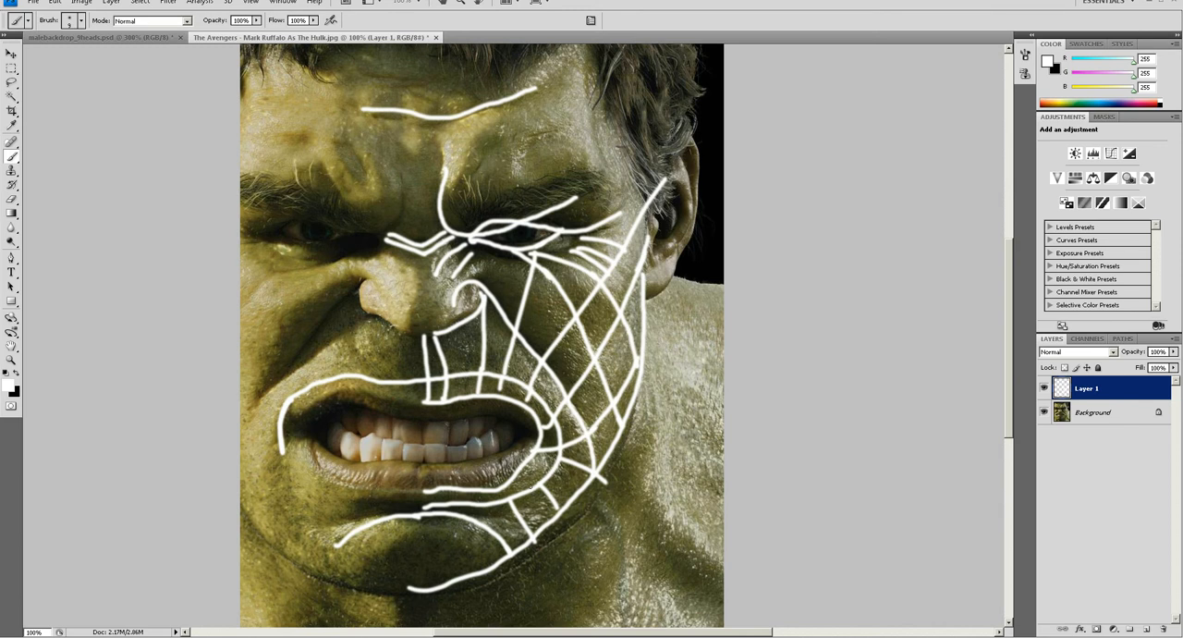
# Paint a connecting stroke across the lower mouth corner, undoing the first attempt and redrawing it.
pyautogui.moveTo(528, 470); pyautogui.dragTo(545, 486)
pyautogui.hotkey('ctrl', 'z')
pyautogui.moveTo(523, 467); pyautogui.dragTo(536, 477)
# Paint a guide line down the temple to the outer eye and extend the crow's feet toward the ear and jaw.
pyautogui.moveTo(592, 62); pyautogui.dragTo(616, 218)
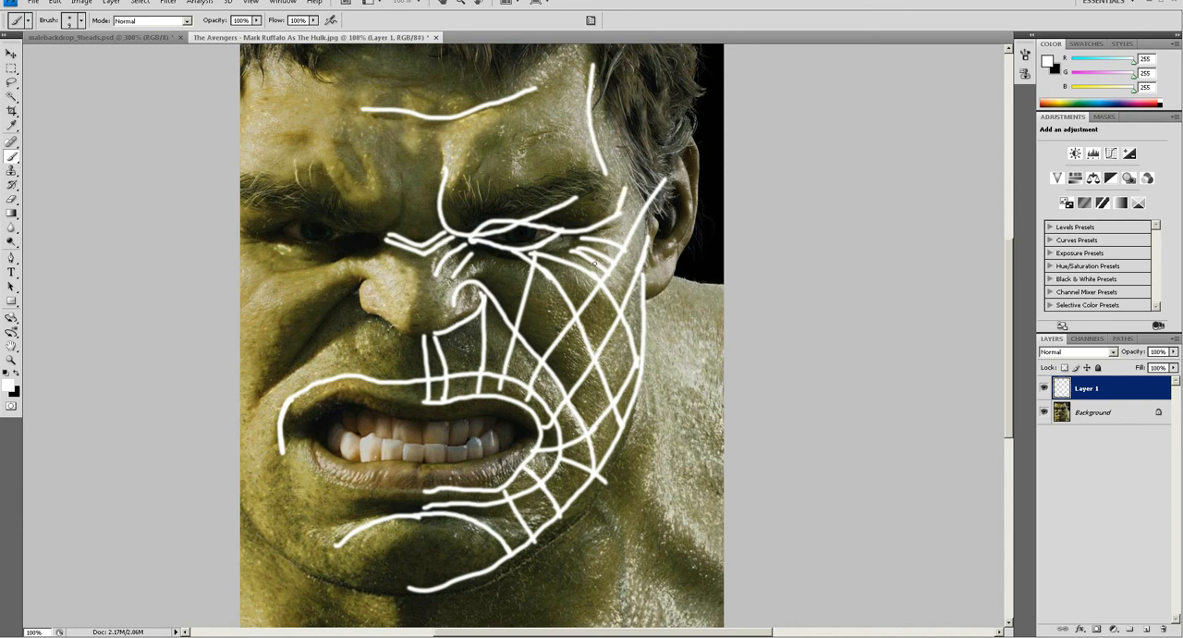
pyautogui.moveTo(607, 268)
pyautogui.mouseDown()
pyautogui.moveTo(643, 329)
pyautogui.moveTo(647, 305)
pyautogui.mouseUp()
pyautogui.moveTo(624, 249); pyautogui.dragTo(652, 294)
# Paint a second fold line from beside the nose to the jaw and a further contour above the upper lip, undoing stray strokes.
pyautogui.moveTo(460, 271)
pyautogui.mouseDown()
pyautogui.moveTo(524, 295)
pyautogui.moveTo(623, 468)
pyautogui.mouseUp()
pyautogui.hotkey('ctrl', 'z')
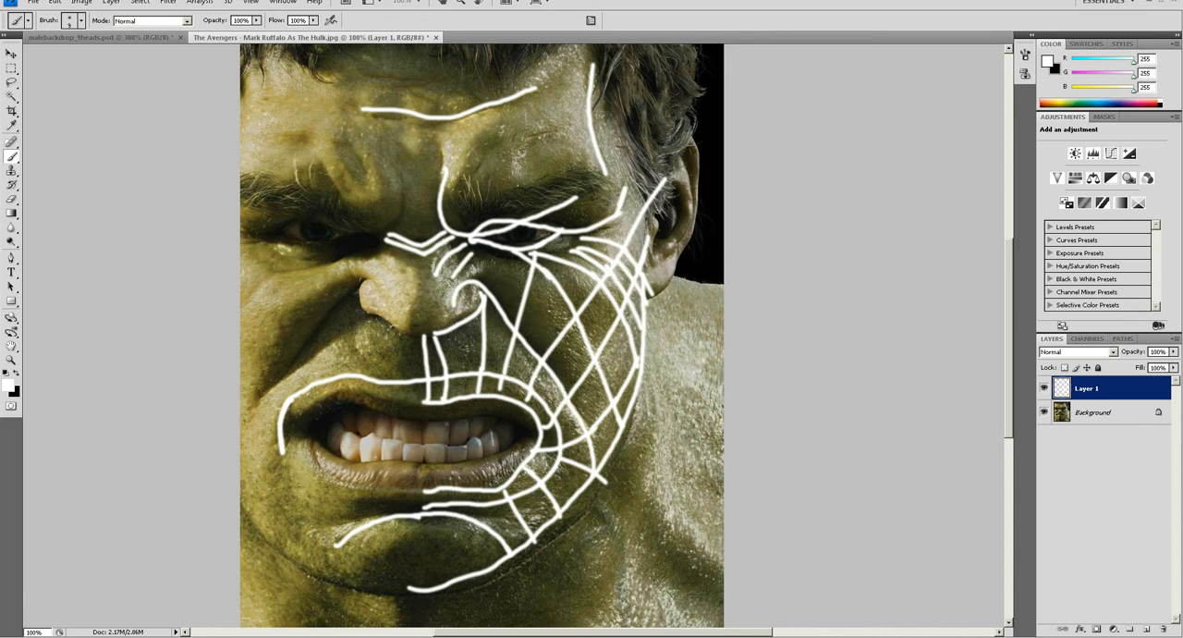
pyautogui.moveTo(454, 273)
pyautogui.mouseDown()
pyautogui.moveTo(508, 273)
pyautogui.moveTo(567, 353)
pyautogui.moveTo(618, 457)
pyautogui.mouseUp()
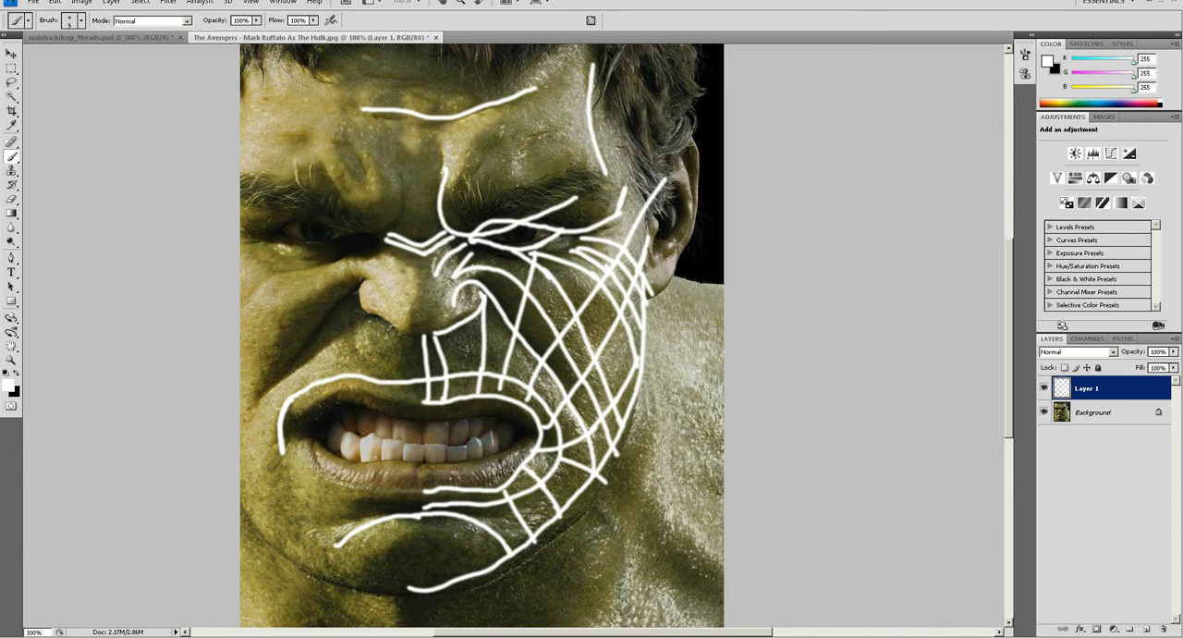
pyautogui.moveTo(459, 373)
pyautogui.mouseDown()
pyautogui.moveTo(457, 329)
pyautogui.moveTo(475, 362)
pyautogui.moveTo(561, 399)
pyautogui.moveTo(555, 497)
pyautogui.moveTo(471, 528)
pyautogui.moveTo(524, 525)
pyautogui.moveTo(566, 448)
pyautogui.moveTo(530, 369)
pyautogui.moveTo(409, 357)
pyautogui.mouseUp()
pyautogui.hotkey('ctrl', 'z')
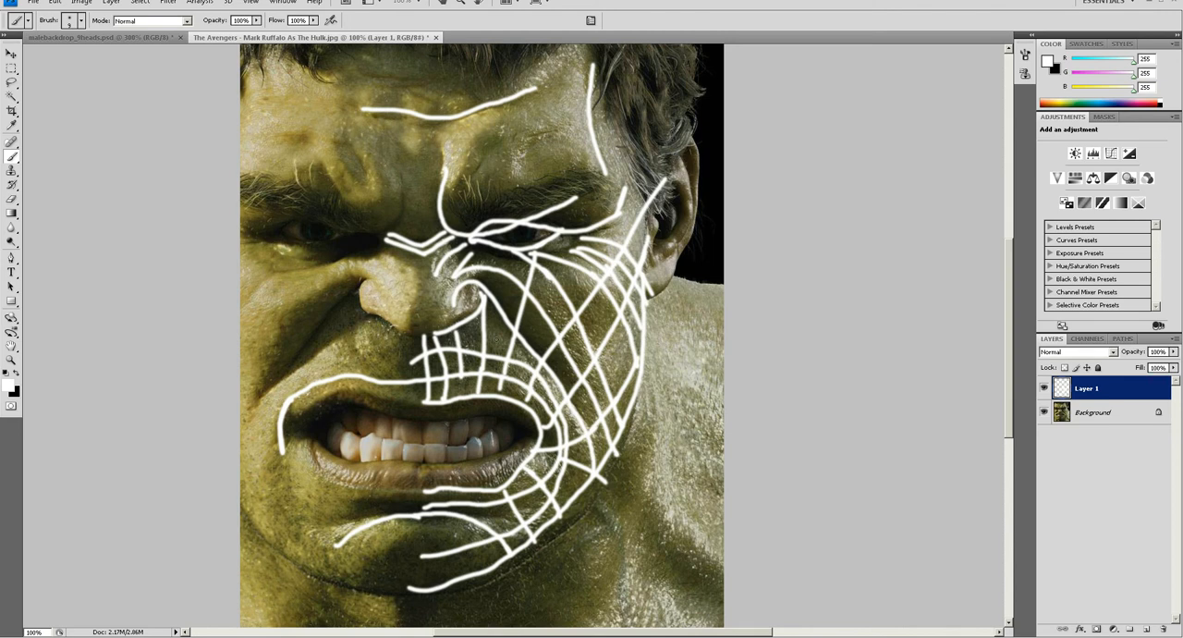
# Show the entire malebackdrop_9heads.psd reference sheet and switch to Maya.
pyautogui.click(132, 39)
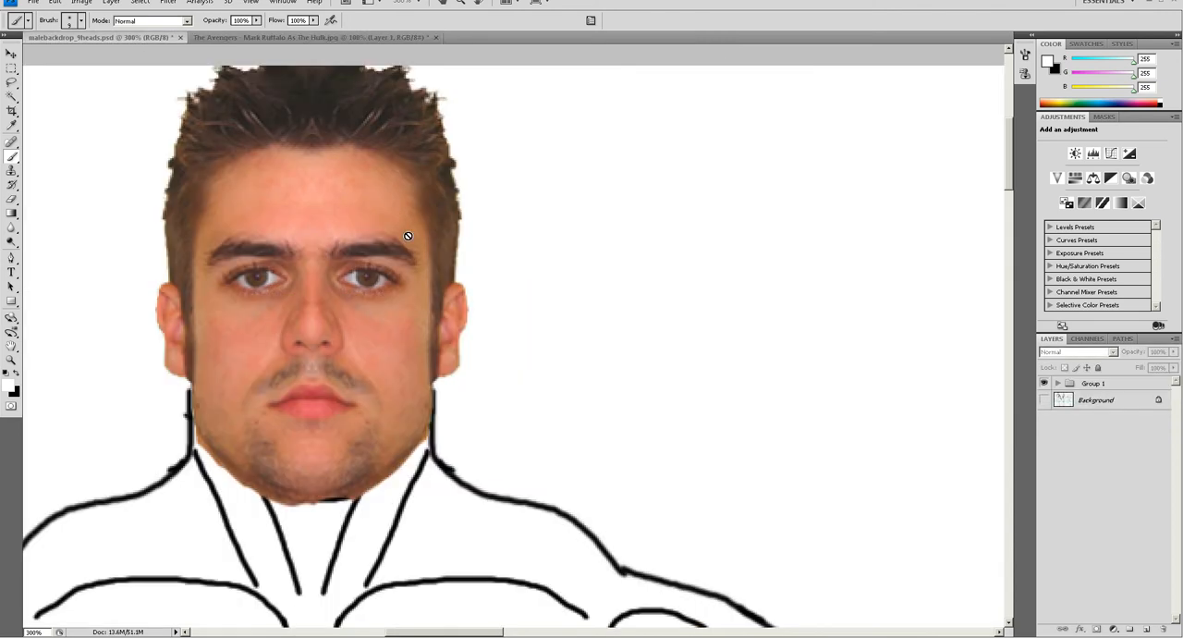
pyautogui.hotkey('ctrl', '0')
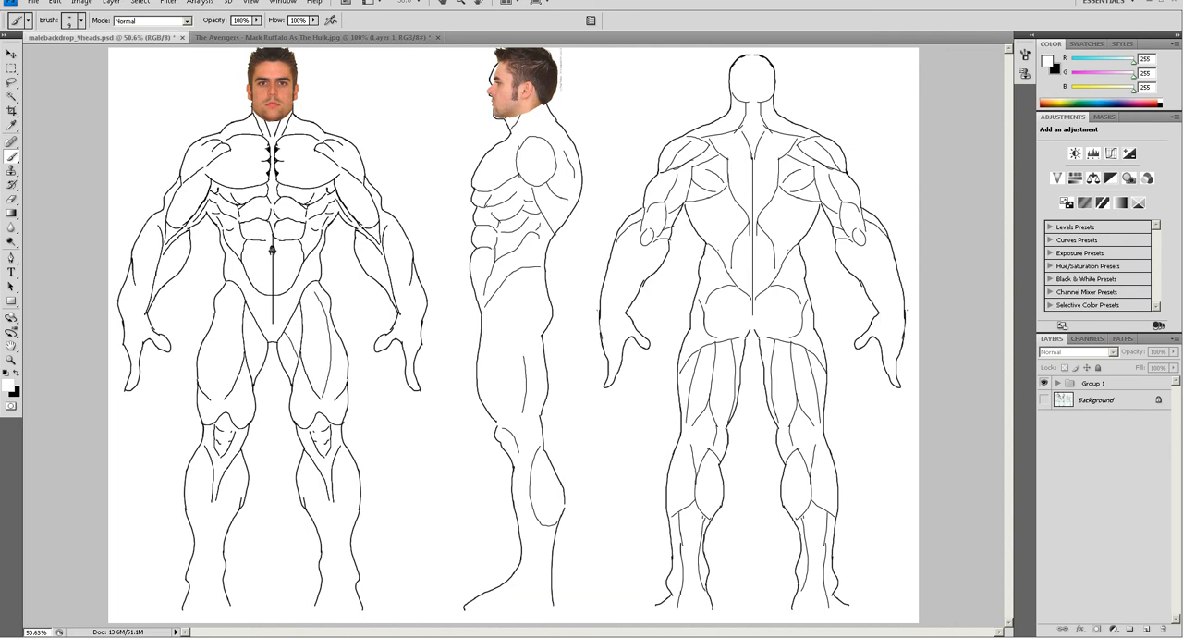
pyautogui.click(546, 626)
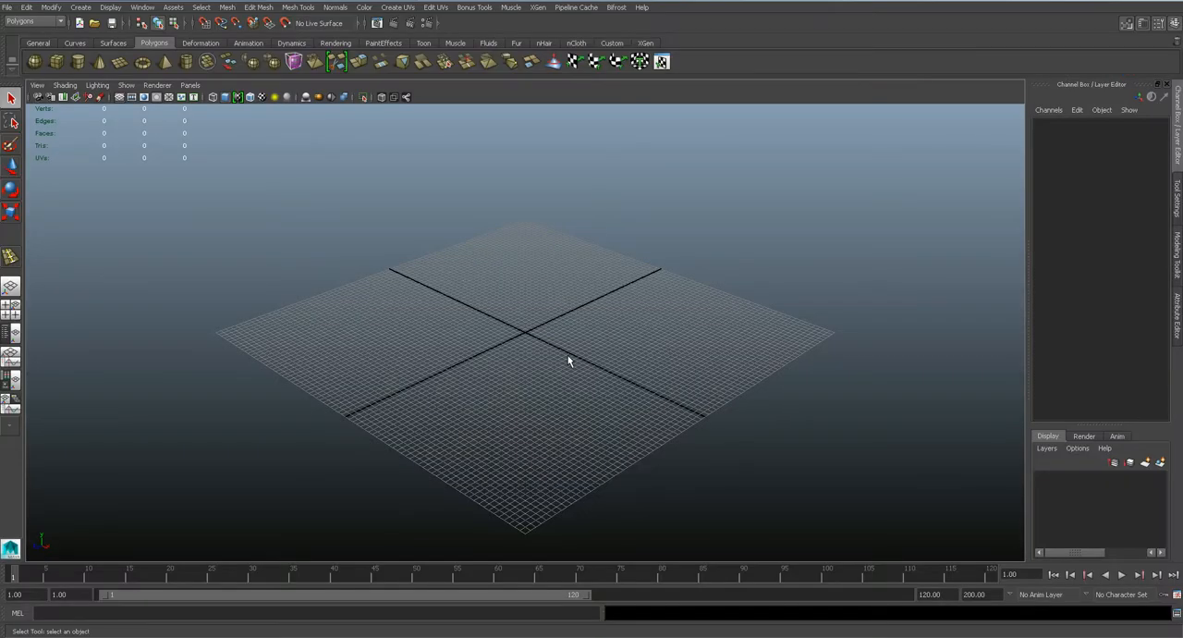
# Create an image plane on the front camera.
pyautogui.press('space')
pyautogui.moveTo(549, 314); pyautogui.dragTo(549, 337)
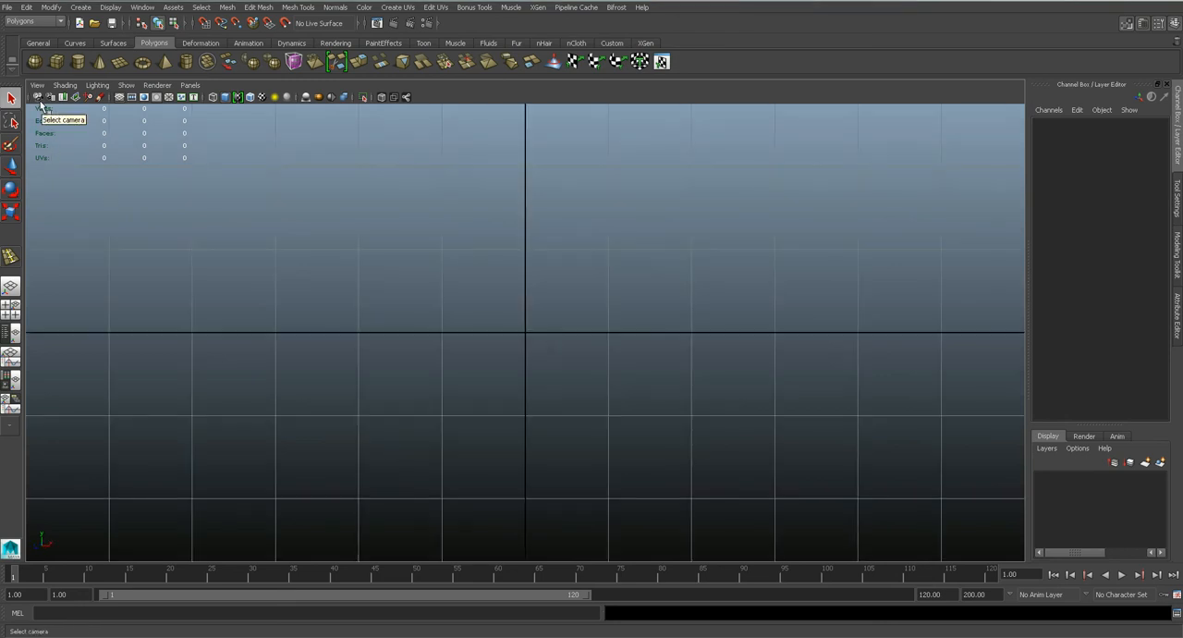
pyautogui.click(40, 105)
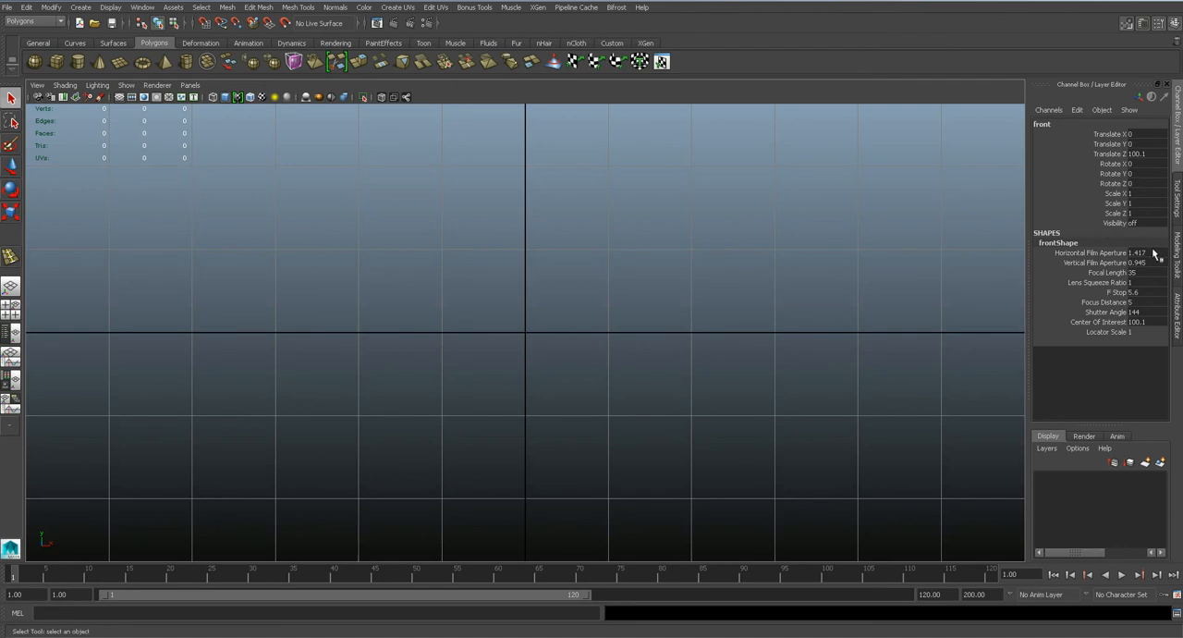
pyautogui.click(1177, 328)
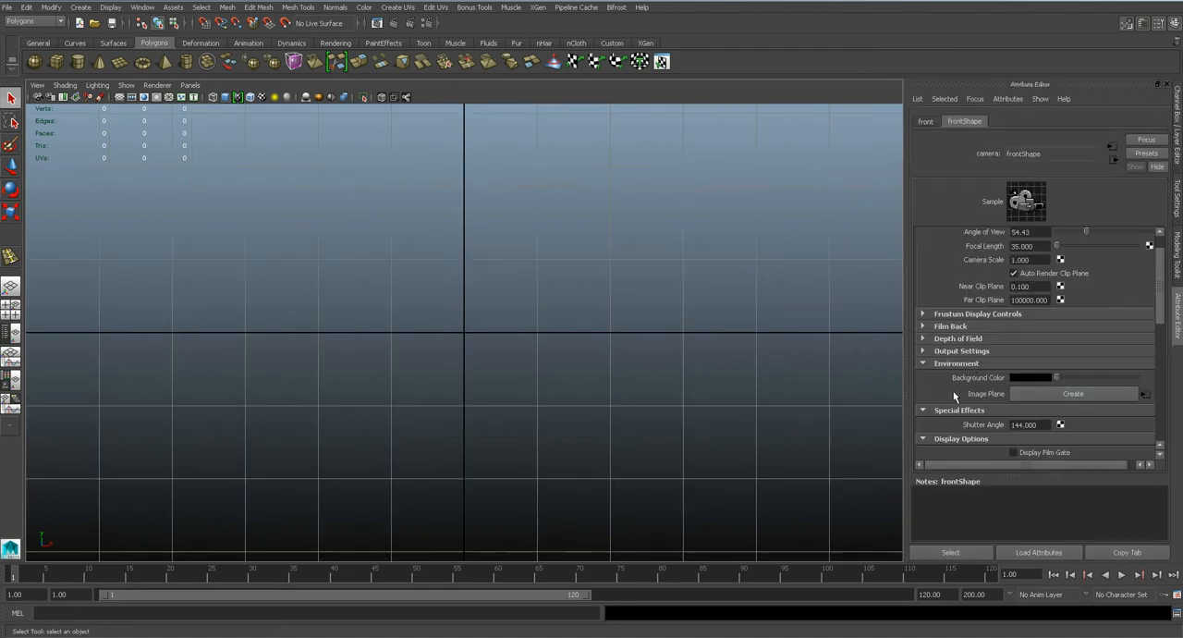
pyautogui.click(1033, 397)
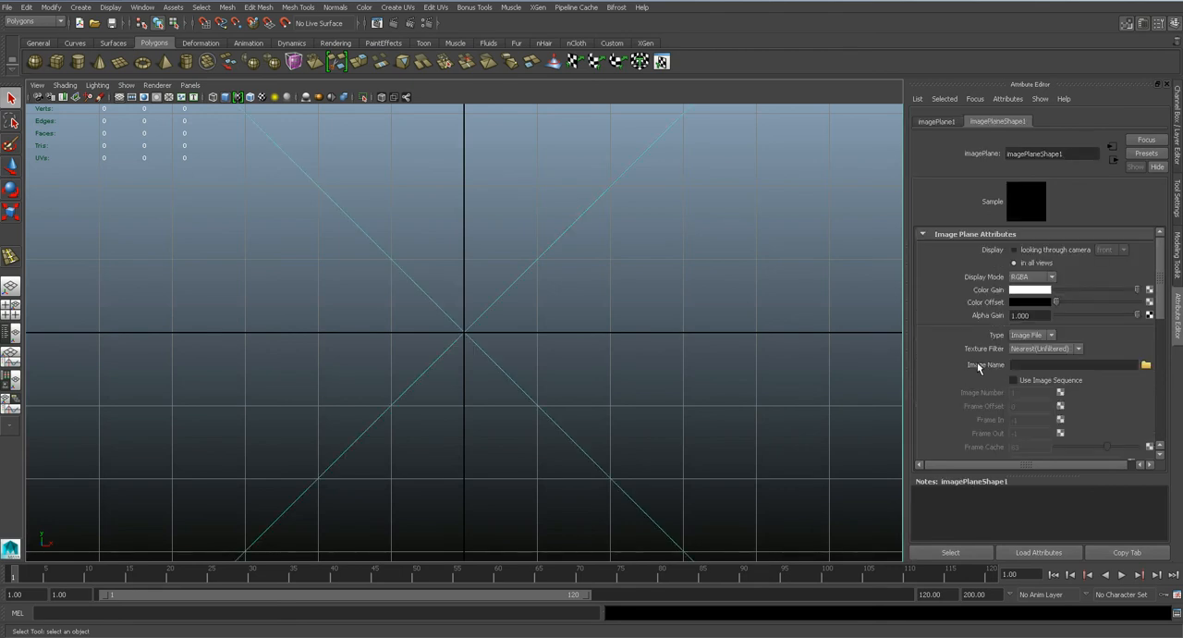
# Load ref.JPG from the Character modeling folder into the front image plane and deselect it.
pyautogui.click(1145, 365)
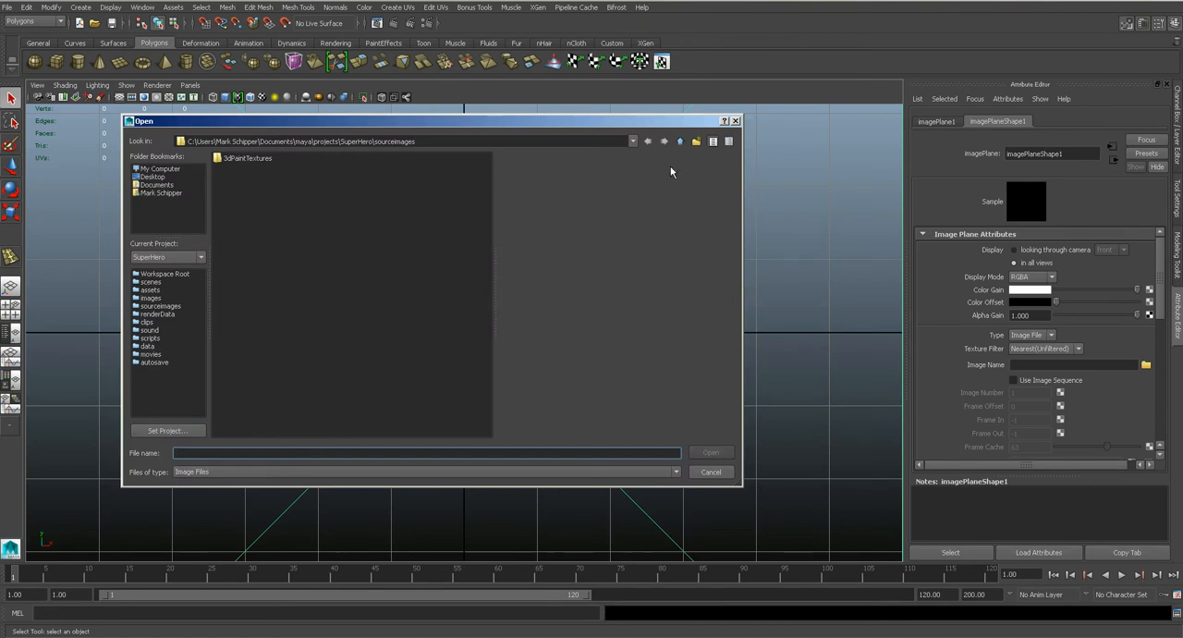
pyautogui.click(633, 142)
pyautogui.scroll(-3, 370, 176)
pyautogui.click(239, 215)
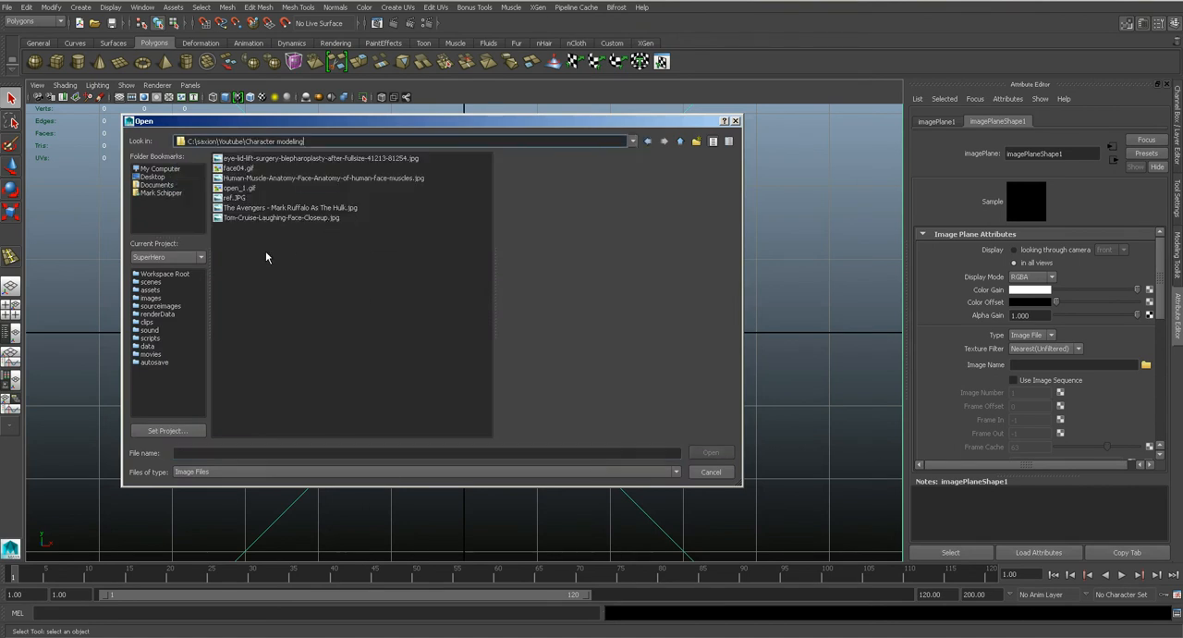
pyautogui.doubleClick(238, 198)
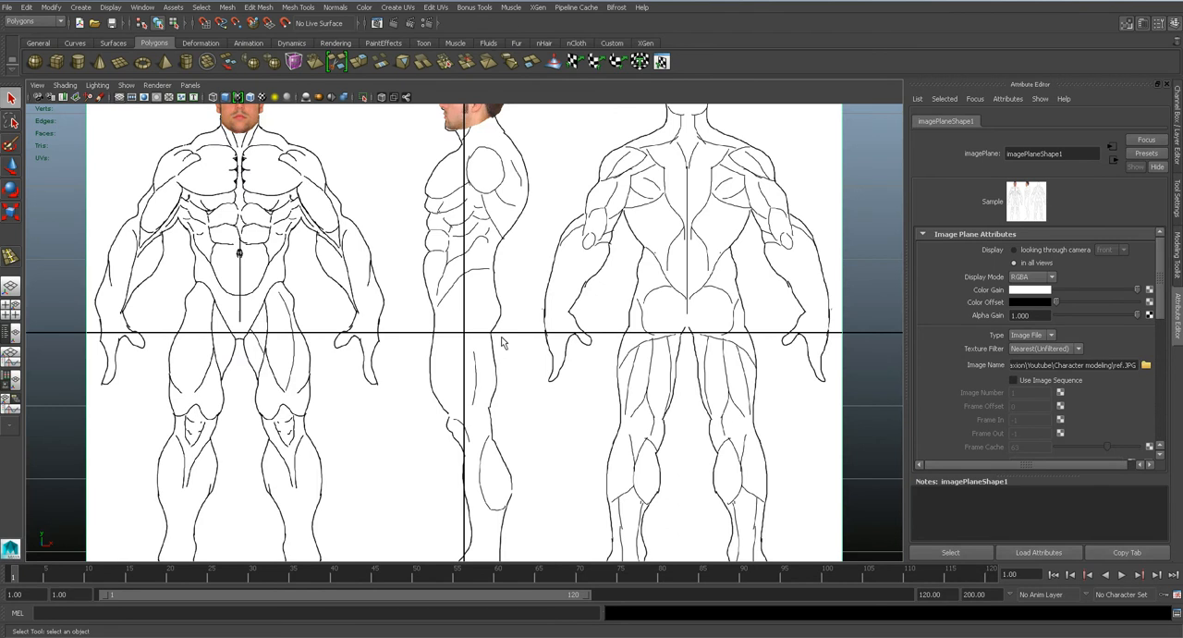
pyautogui.scroll(-4, 502, 342)
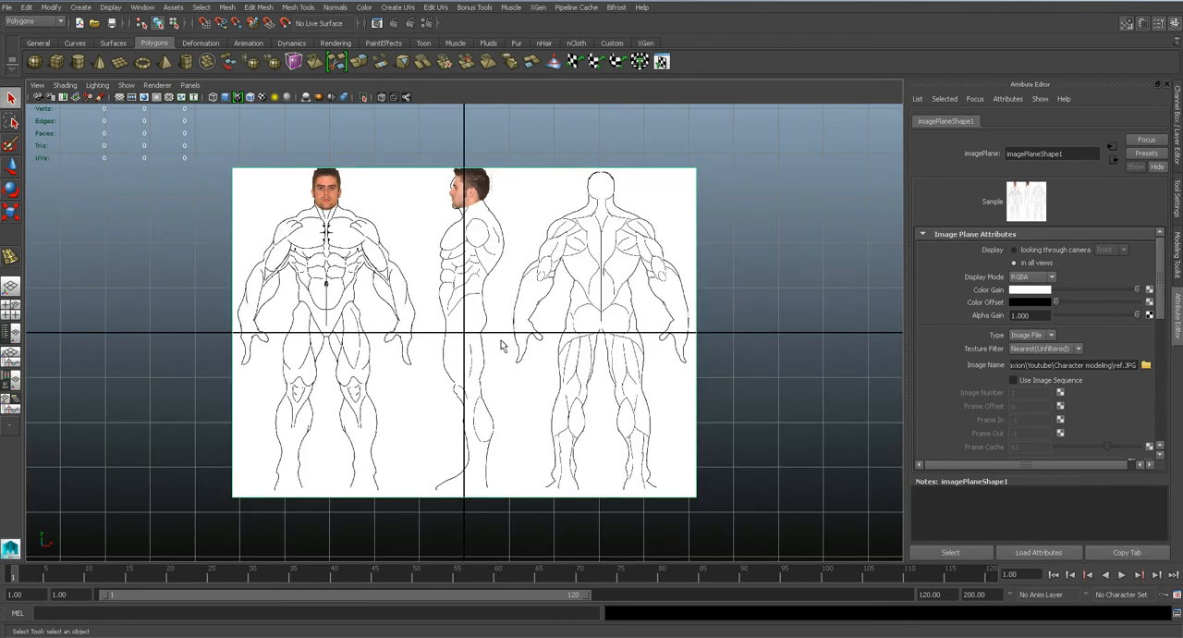
pyautogui.click(777, 379)
pyautogui.scroll(2, 776, 379)
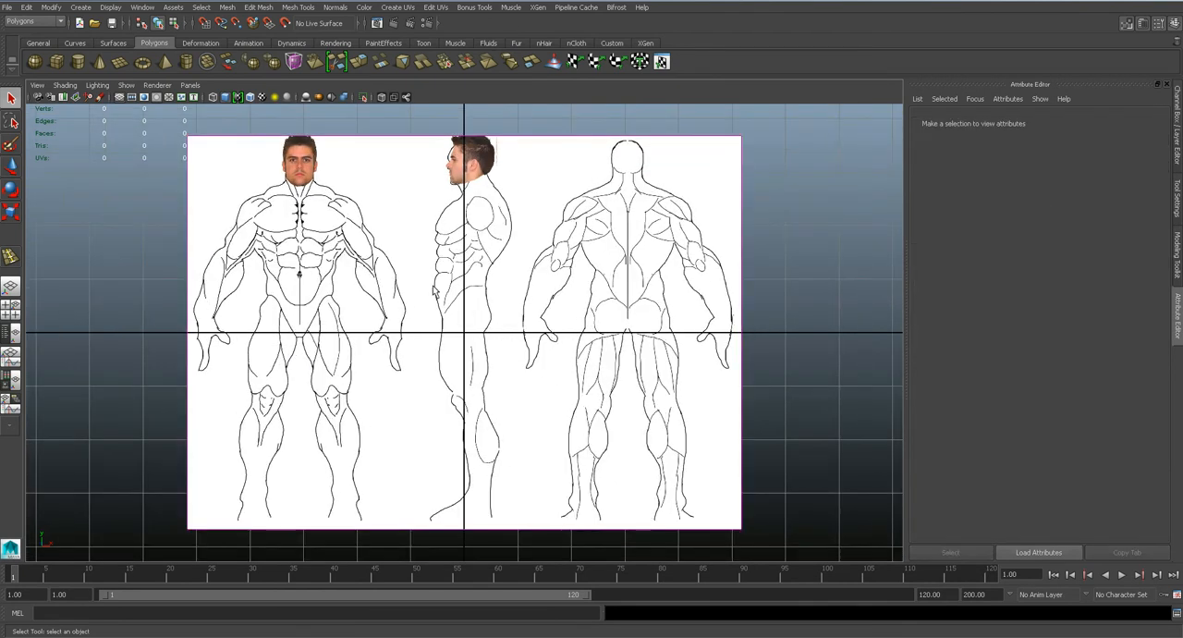
# Create an image plane on the left camera and load ref.JPG into it.
pyautogui.press('space')
pyautogui.moveTo(435, 289); pyautogui.dragTo(394, 275)
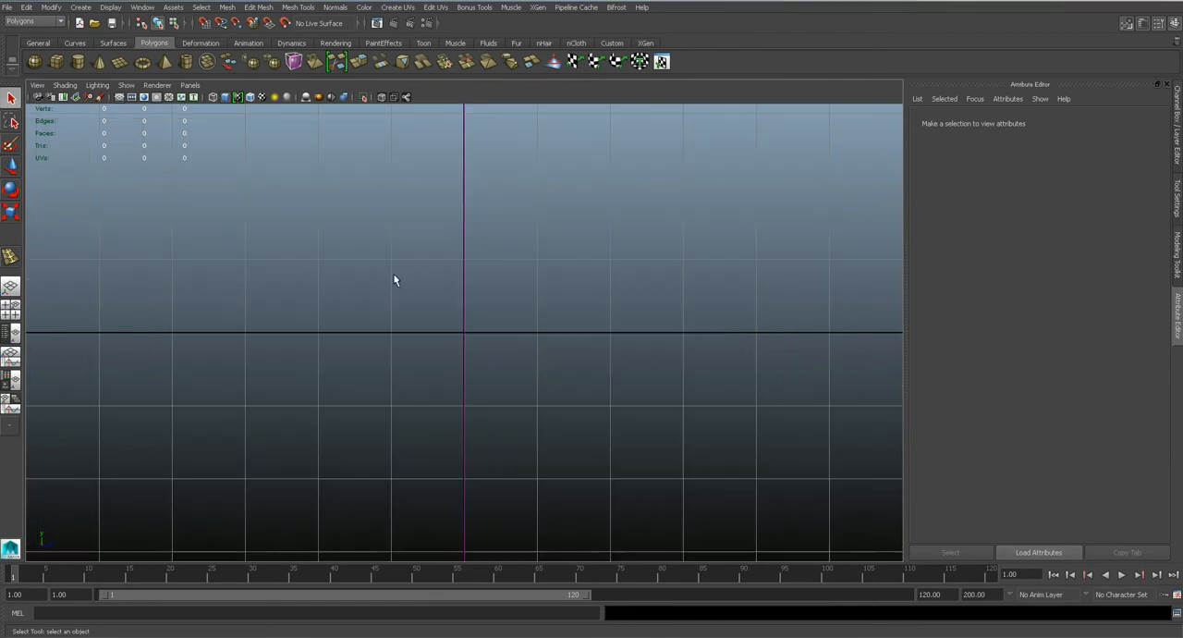
pyautogui.click(38, 98)
pyautogui.click(1073, 394)
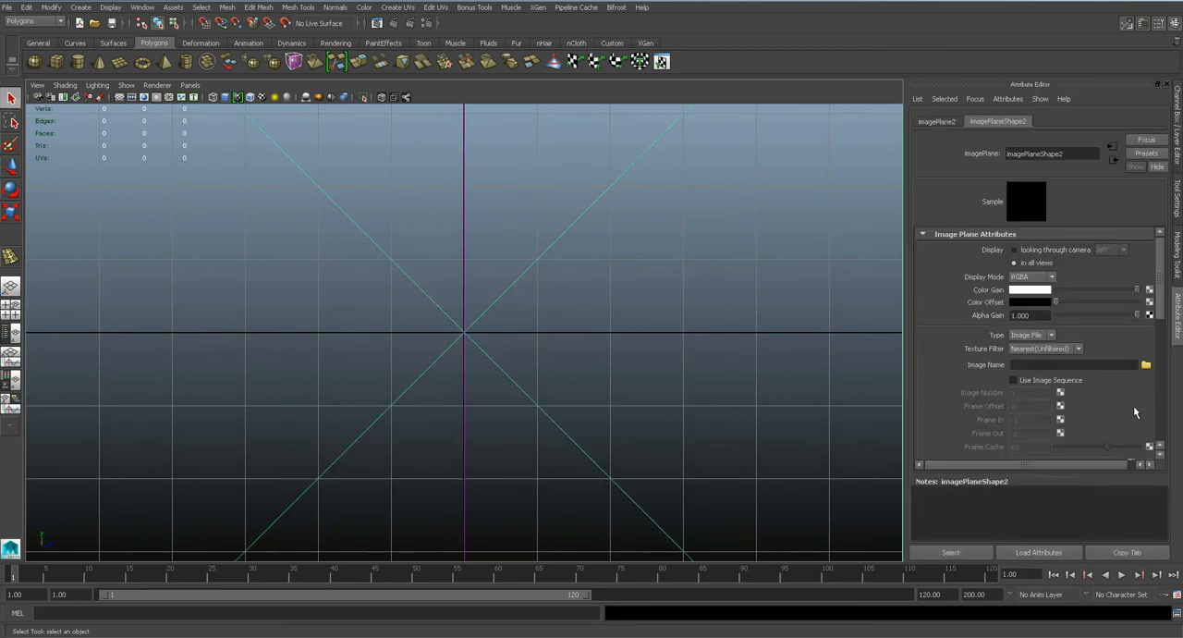
pyautogui.click(1146, 364)
pyautogui.click(233, 198)
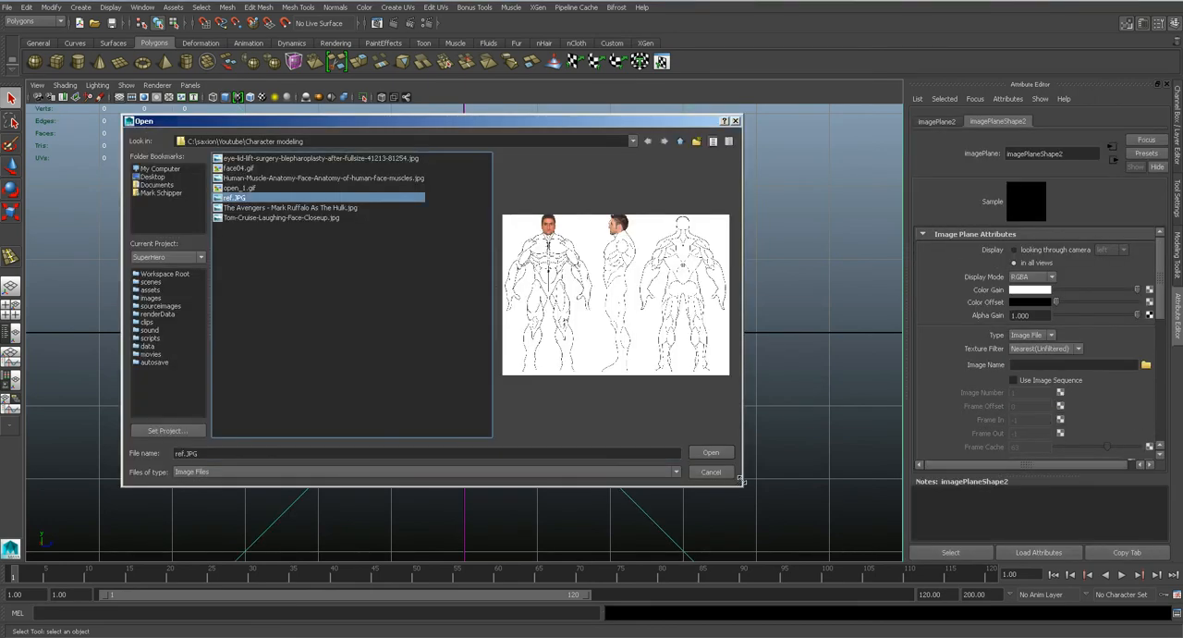
pyautogui.click(710, 452)
# Move the left camera's image plane in from the grid edge to cross the front image plane at the origin.
pyautogui.scroll(-5, 569, 385)
pyautogui.press('space')
pyautogui.moveTo(568, 391); pyautogui.dragTo(564, 360)
pyautogui.keyDown('alt'); pyautogui.moveTo(436, 355); pyautogui.dragTo(501, 350); pyautogui.keyUp('alt')
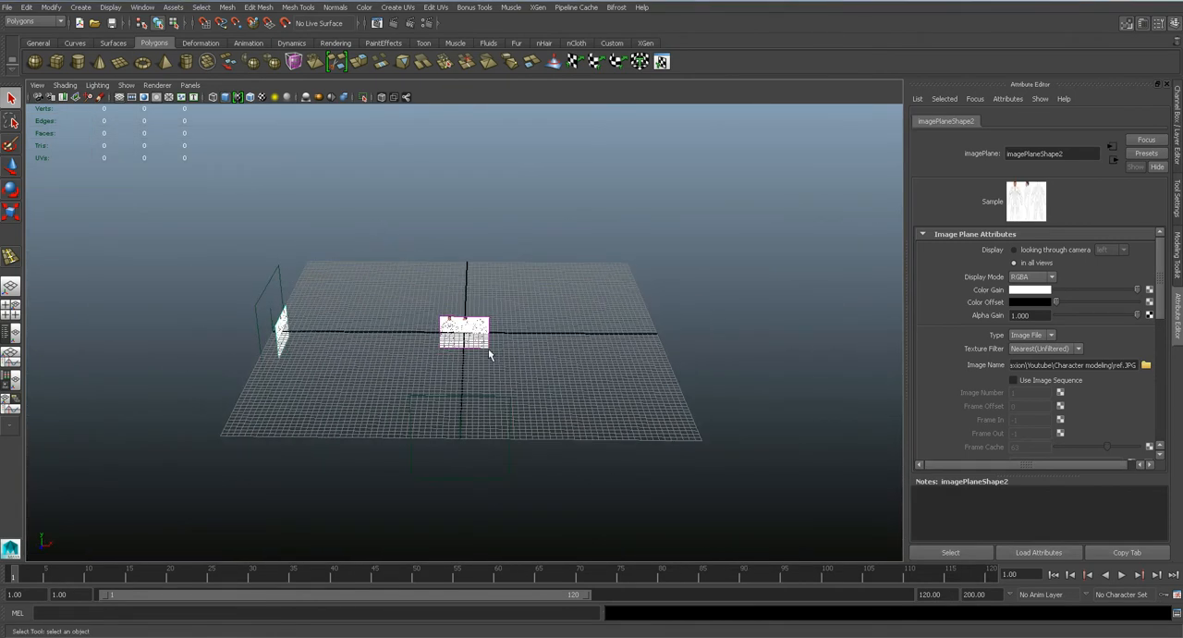
pyautogui.click(502, 349)
pyautogui.click(278, 342)
pyautogui.scroll(5, 276, 343)
pyautogui.press('w')
pyautogui.moveTo(205, 342); pyautogui.dragTo(603, 379)
pyautogui.scroll(5, 617, 379)
pyautogui.moveTo(425, 333); pyautogui.dragTo(453, 333)
pyautogui.hotkey('ctrl', 'z')
pyautogui.keyDown('alt'); pyautogui.moveTo(728, 388); pyautogui.dragTo(638, 399); pyautogui.keyUp('alt')
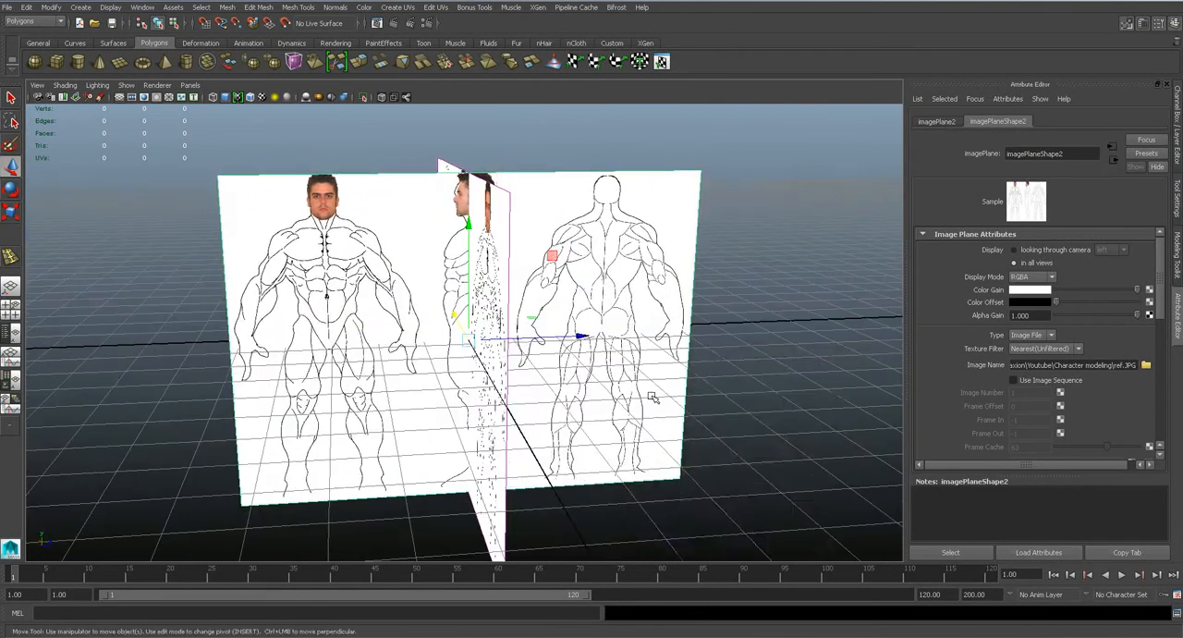
# Delete the left camera's image plane.
pyautogui.press('space')
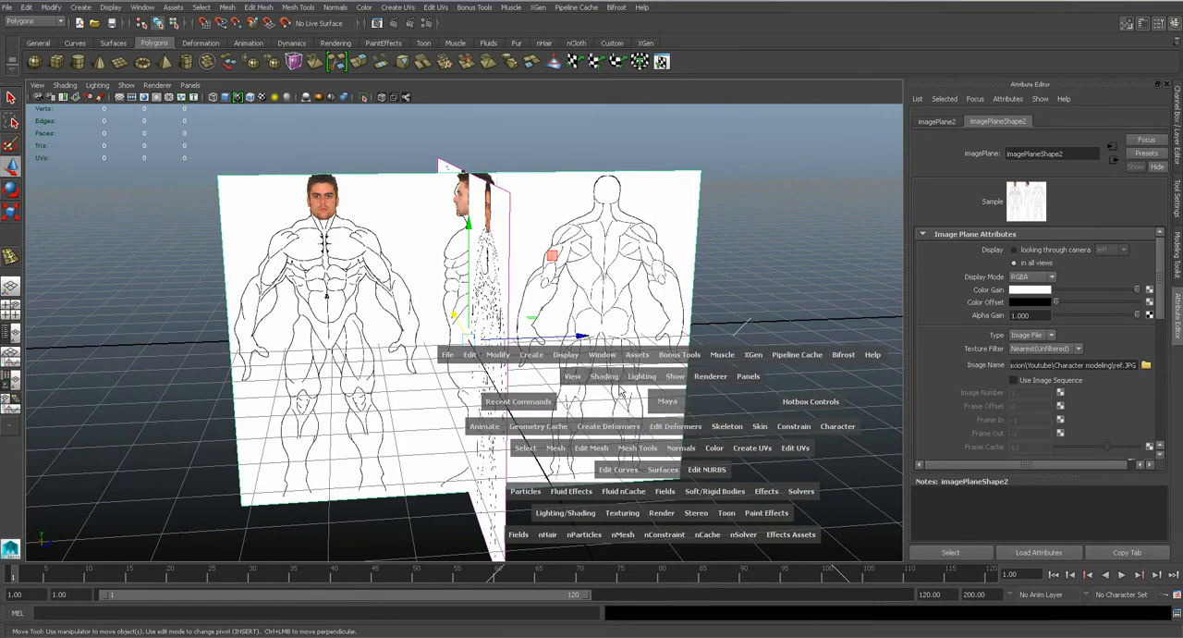
pyautogui.click(622, 403)
pyautogui.scroll(2, 634, 203)
pyautogui.press('Delete')
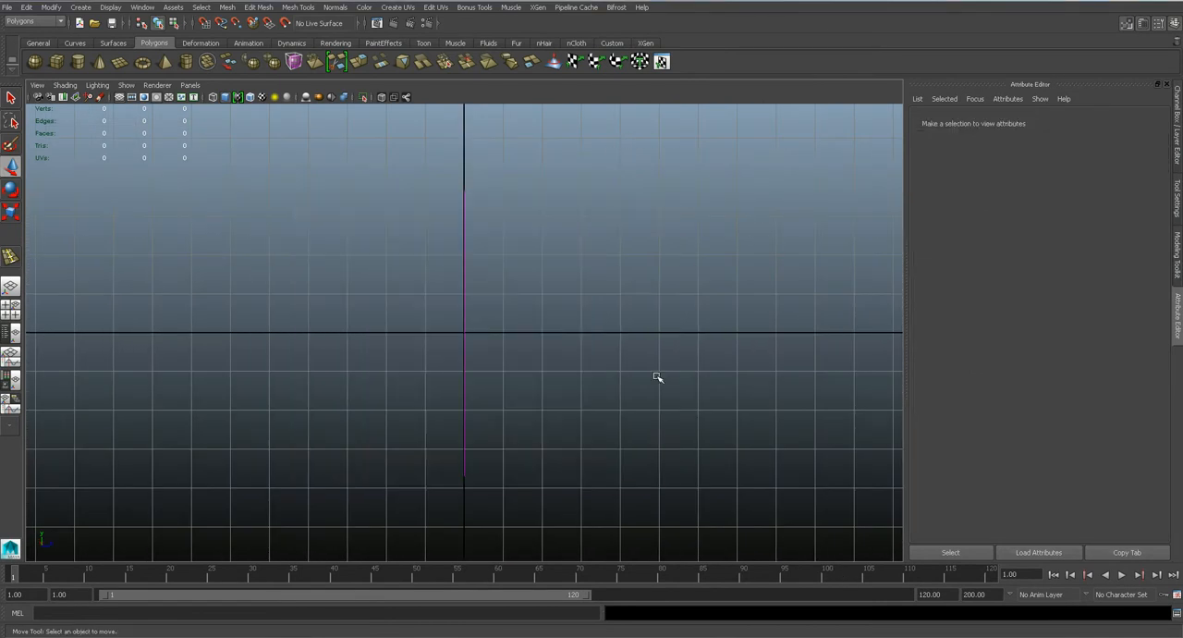
# Create an image plane on the side camera and load ref.JPG into it.
pyautogui.press('space')
pyautogui.moveTo(520, 332); pyautogui.dragTo(579, 332)
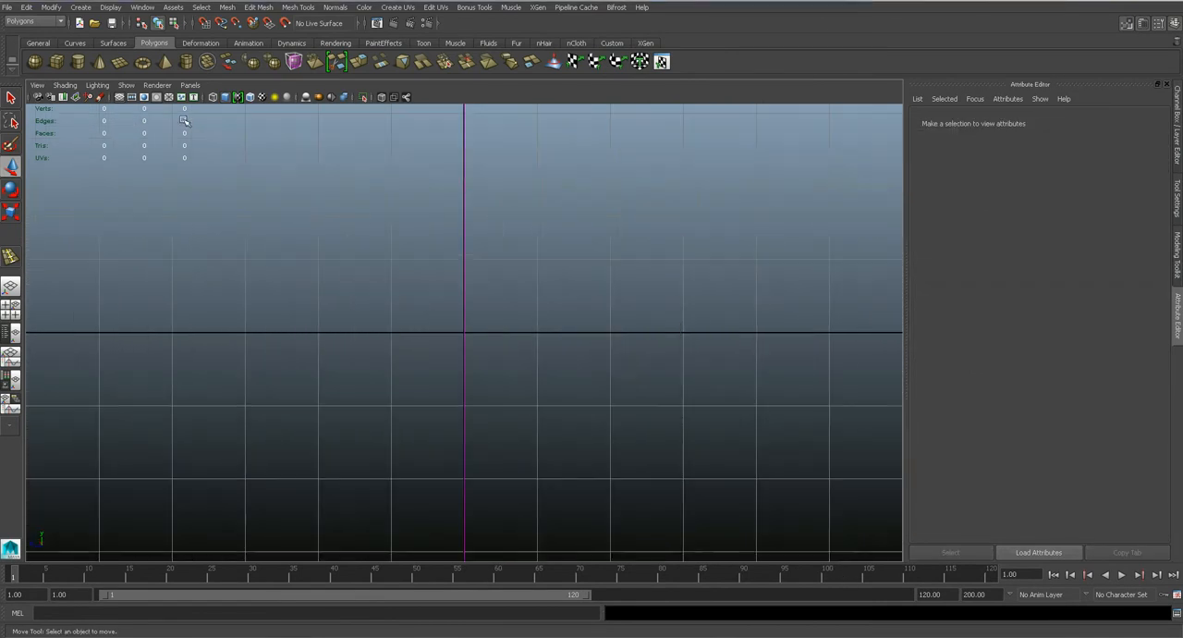
pyautogui.click(38, 97)
pyautogui.click(1071, 395)
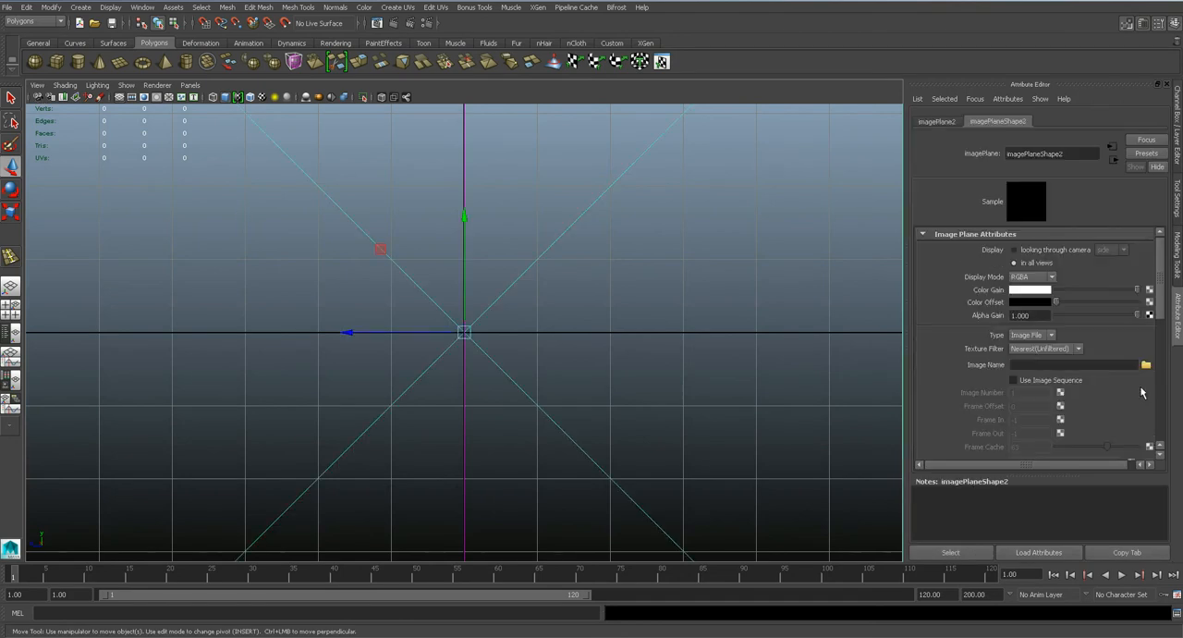
pyautogui.click(1145, 364)
pyautogui.click(236, 198)
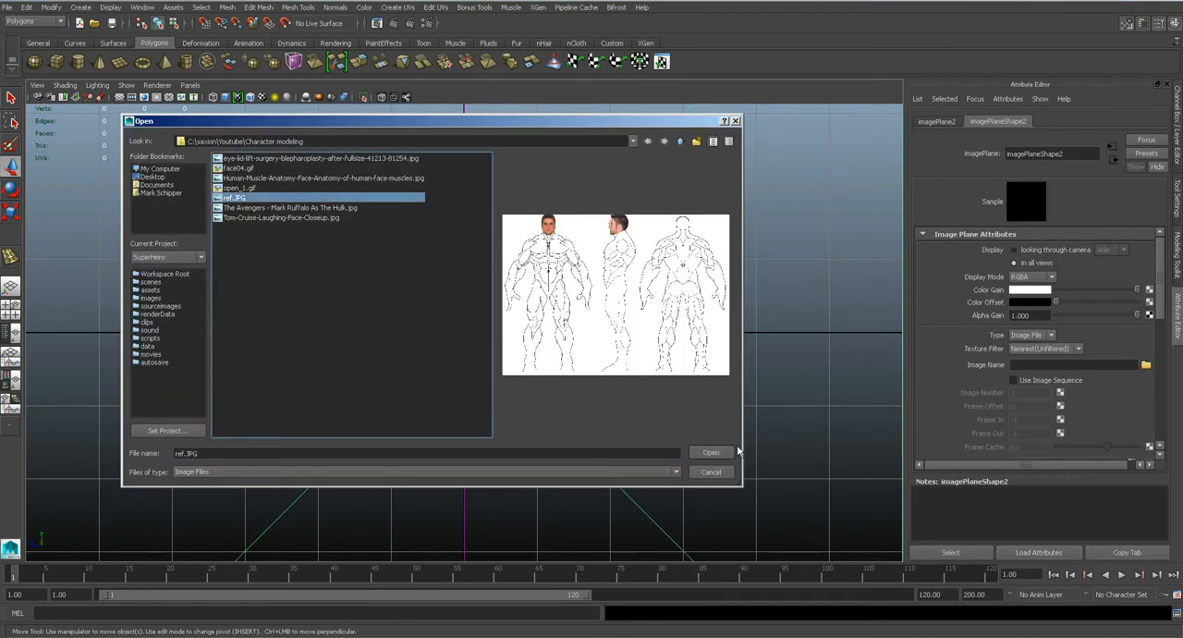
pyautogui.press('Return')
# Inspect how the front and side image planes cross, in the perspective and front views.
pyautogui.press('space')
pyautogui.moveTo(509, 303); pyautogui.dragTo(509, 284)
pyautogui.keyDown('alt'); pyautogui.moveTo(588, 328); pyautogui.dragTo(547, 325); pyautogui.keyUp('alt')
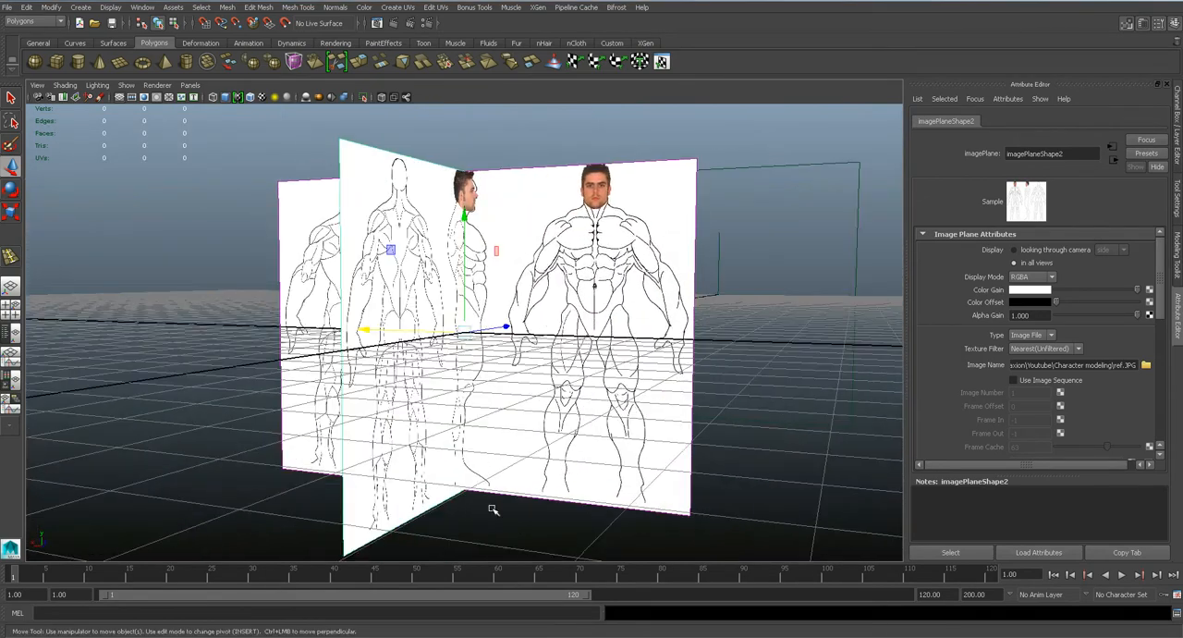
pyautogui.click(491, 515)
pyautogui.keyDown('alt'); pyautogui.moveTo(491, 516); pyautogui.dragTo(573, 375); pyautogui.keyUp('alt')
pyautogui.scroll(-2, 566, 368)
pyautogui.press('space')
pyautogui.moveTo(505, 344); pyautogui.dragTo(488, 370)
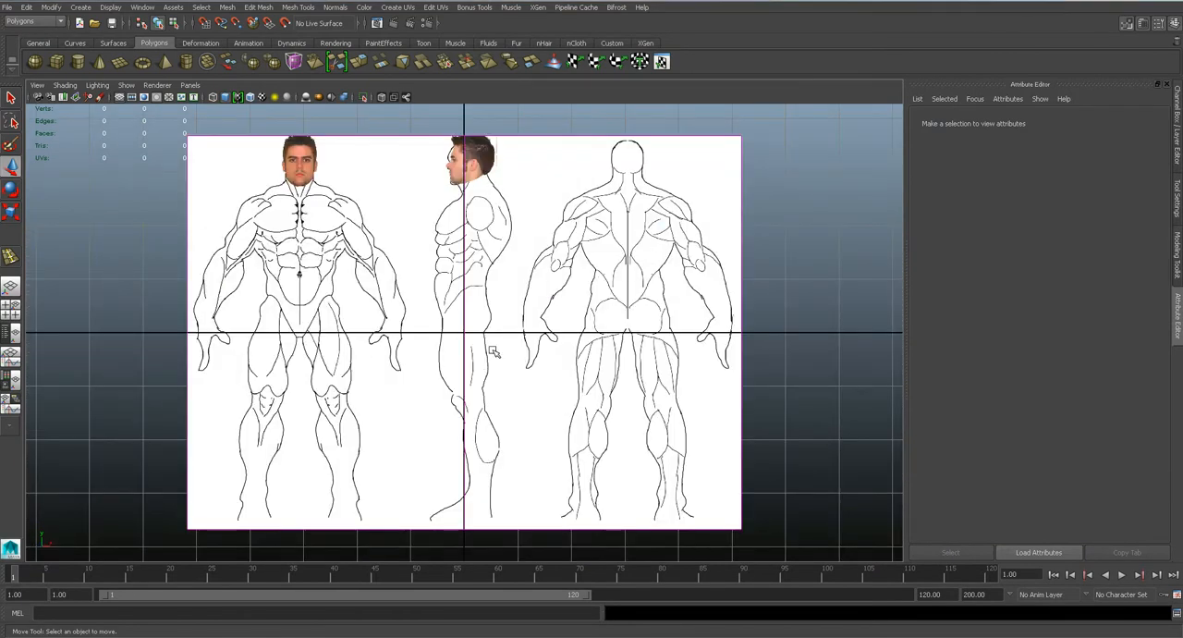
pyautogui.press('space')
pyautogui.moveTo(546, 330); pyautogui.dragTo(638, 393)
pyautogui.press('space')
pyautogui.scroll(6, 449, 353)
pyautogui.moveTo(594, 197); pyautogui.dragTo(558, 268)
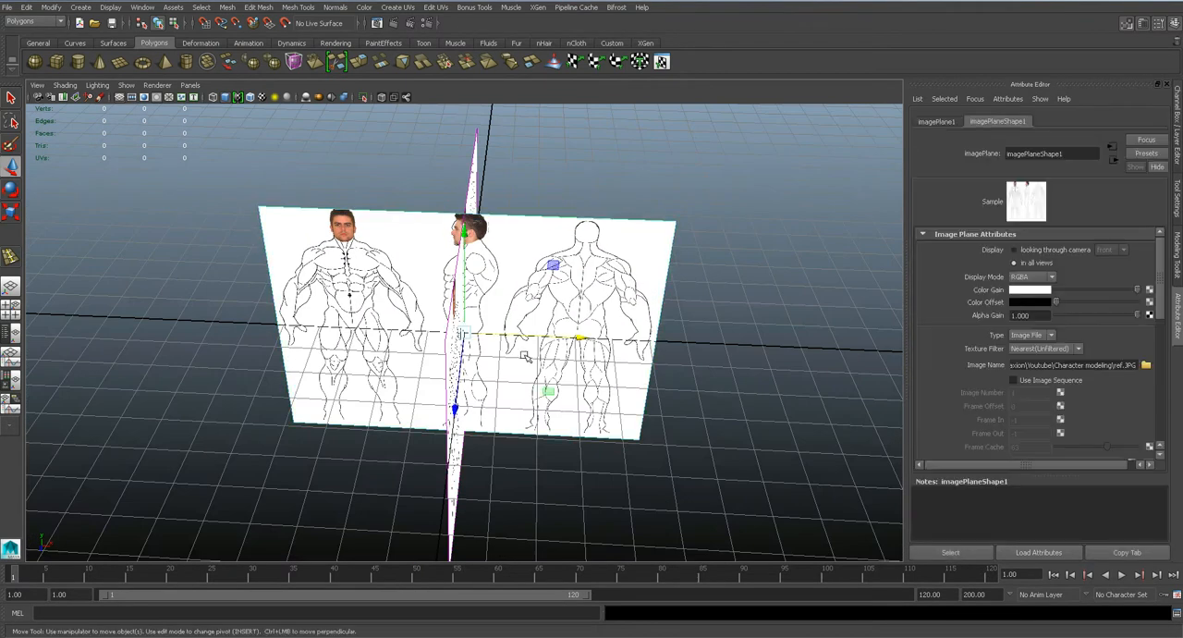
# Move the side image plane slightly forward along the Z axis and deselect it.
pyautogui.press('space')
pyautogui.click(529, 346)
pyautogui.scroll(4, 528, 346)
pyautogui.keyDown('alt'); pyautogui.moveTo(525, 348); pyautogui.dragTo(615, 342); pyautogui.keyUp('alt')
pyautogui.scroll(-2, 673, 241)
pyautogui.click(650, 363)
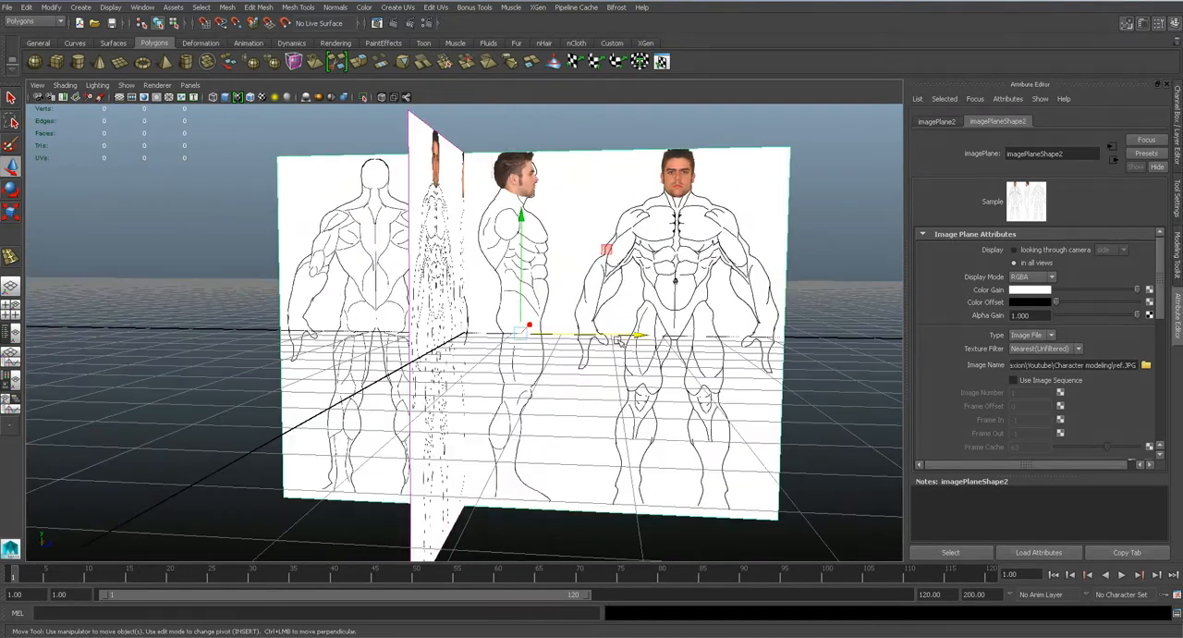
pyautogui.keyDown('alt'); pyautogui.moveTo(407, 215); pyautogui.dragTo(478, 285); pyautogui.keyUp('alt')
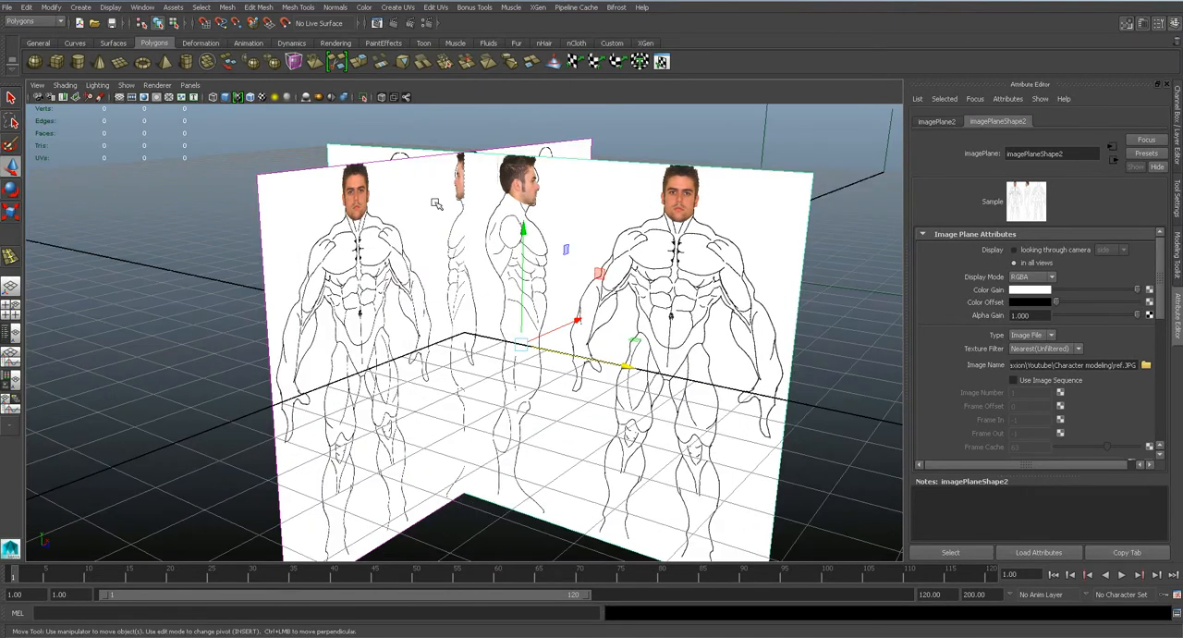
pyautogui.keyDown('alt'); pyautogui.moveTo(615, 357); pyautogui.dragTo(713, 257); pyautogui.keyUp('alt')
pyautogui.click(856, 414)
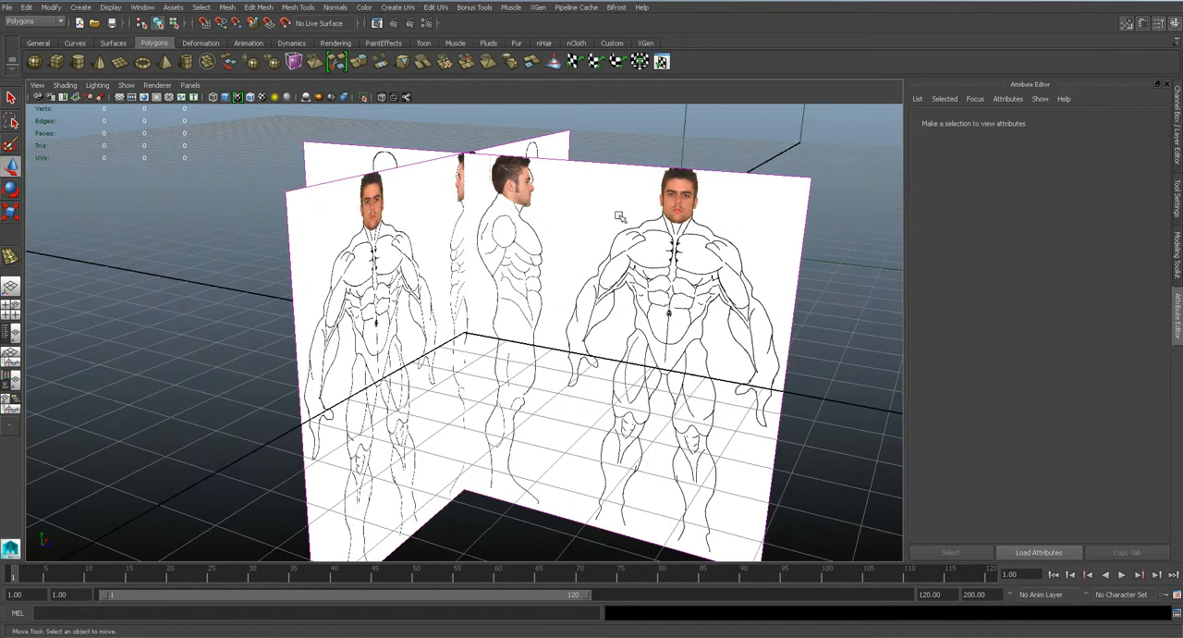
# Compare the heads and bodies drawn on the two crossing image planes from several angles.
pyautogui.keyDown('alt'); pyautogui.moveTo(537, 287); pyautogui.dragTo(425, 303); pyautogui.keyUp('alt')
pyautogui.keyDown('alt'); pyautogui.moveTo(464, 305); pyautogui.dragTo(482, 312); pyautogui.keyUp('alt')
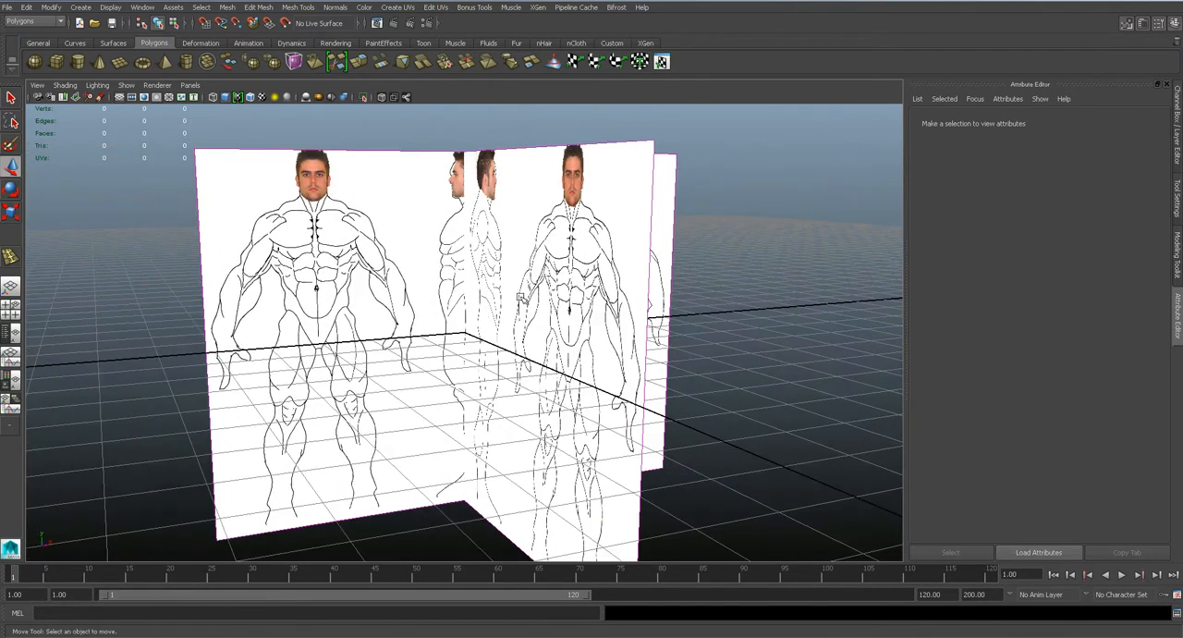
pyautogui.keyDown('alt'); pyautogui.moveTo(754, 397); pyautogui.dragTo(710, 398); pyautogui.keyUp('alt')
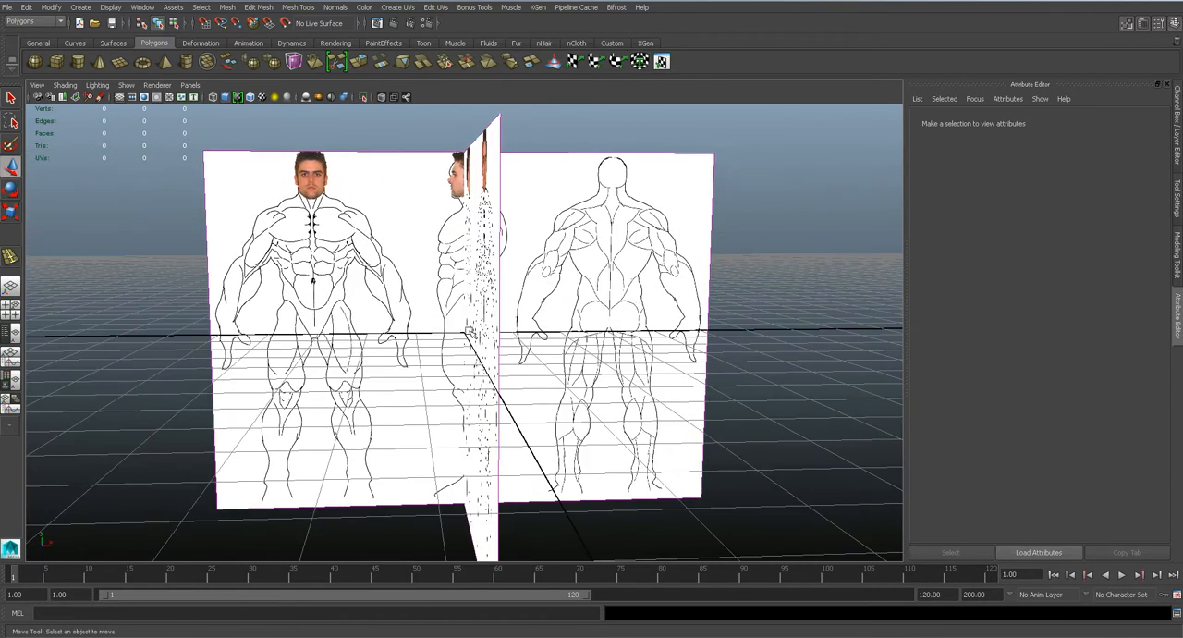
pyautogui.keyDown('alt'); pyautogui.moveTo(404, 296); pyautogui.dragTo(584, 385, button='middle'); pyautogui.keyUp('alt')
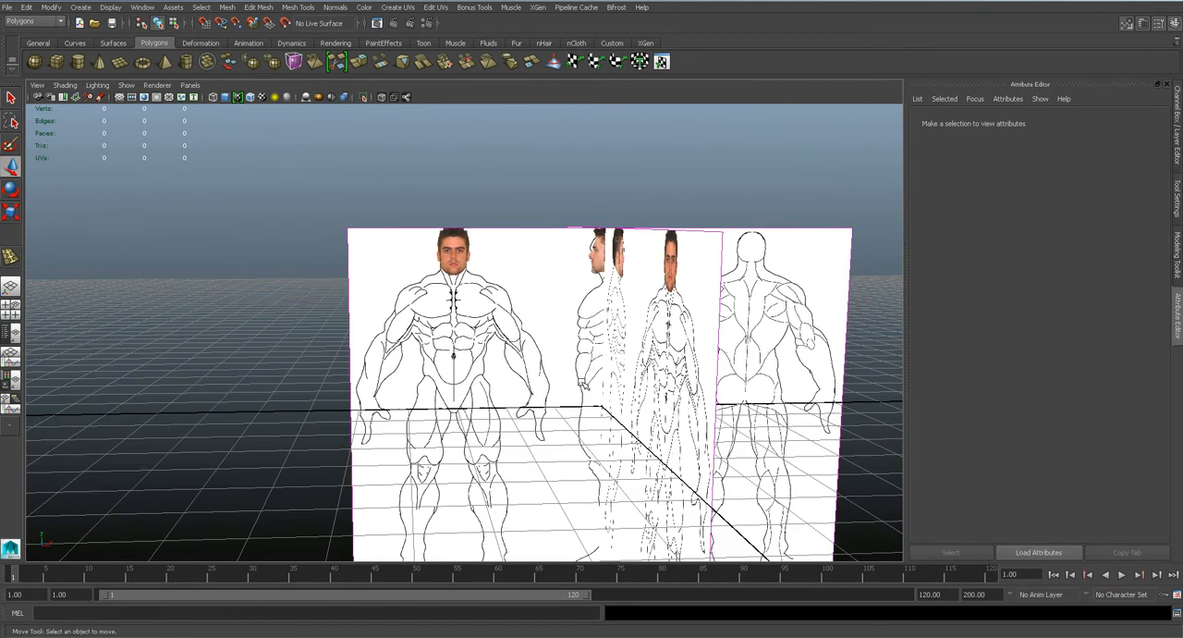
pyautogui.scroll(-3, 583, 380)
pyautogui.moveTo(474, 201); pyautogui.dragTo(688, 340)
pyautogui.press('r')
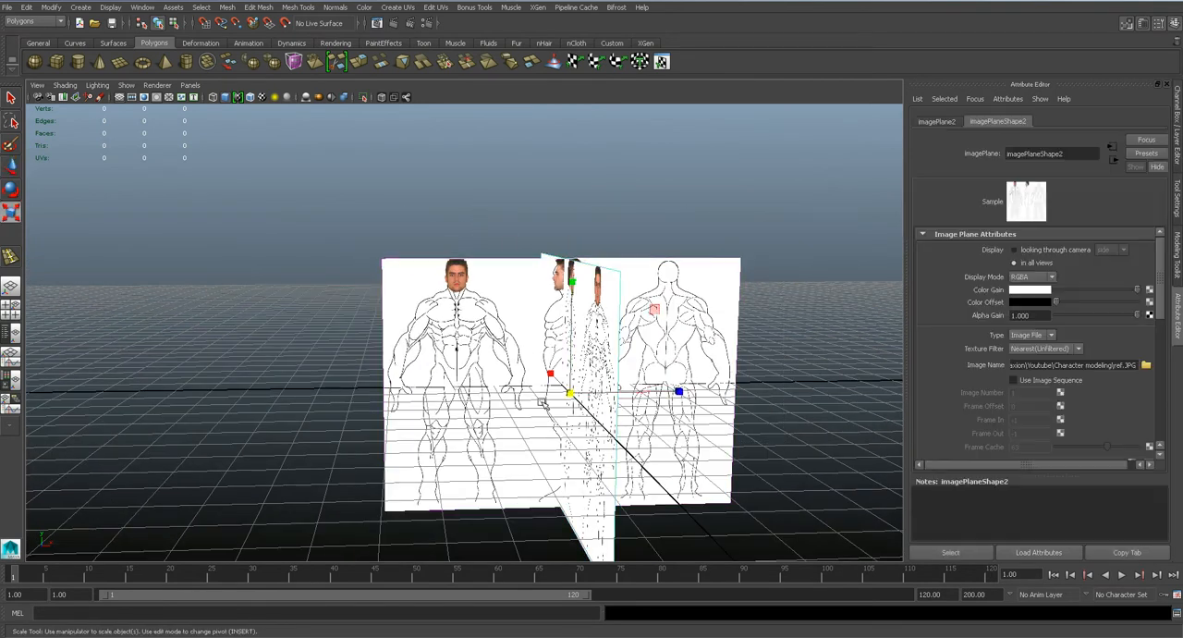
pyautogui.scroll(5, 575, 395)
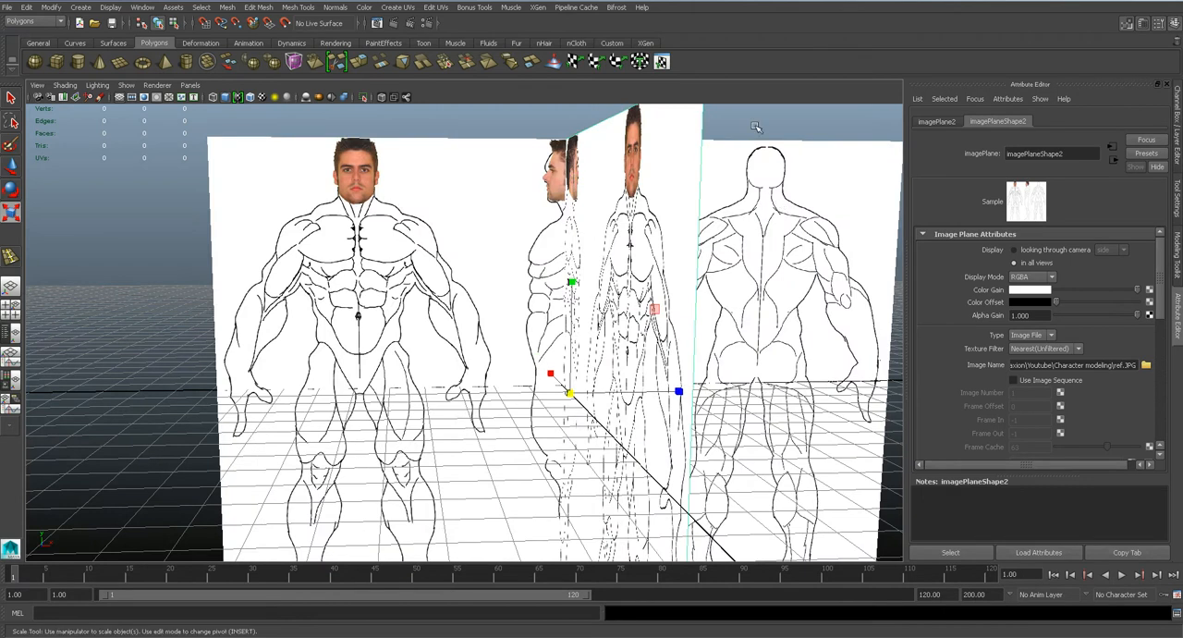
pyautogui.click(757, 130)
pyautogui.keyDown('alt'); pyautogui.moveTo(636, 265); pyautogui.dragTo(558, 225); pyautogui.keyUp('alt')
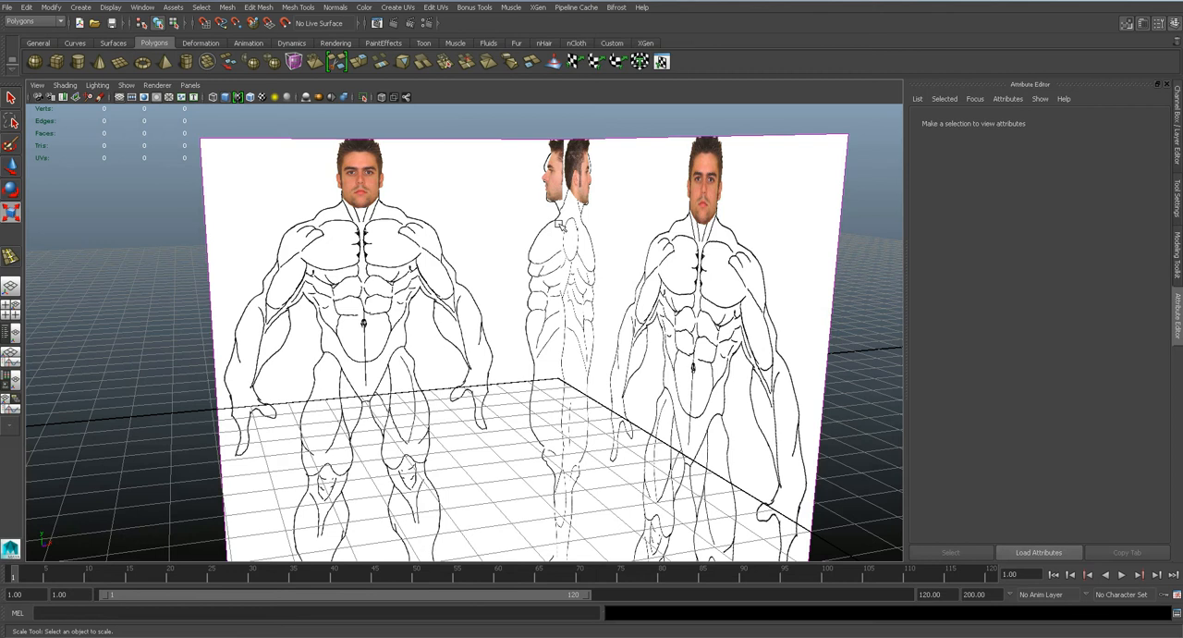
pyautogui.keyDown('alt'); pyautogui.moveTo(596, 228); pyautogui.dragTo(702, 239); pyautogui.keyUp('alt')
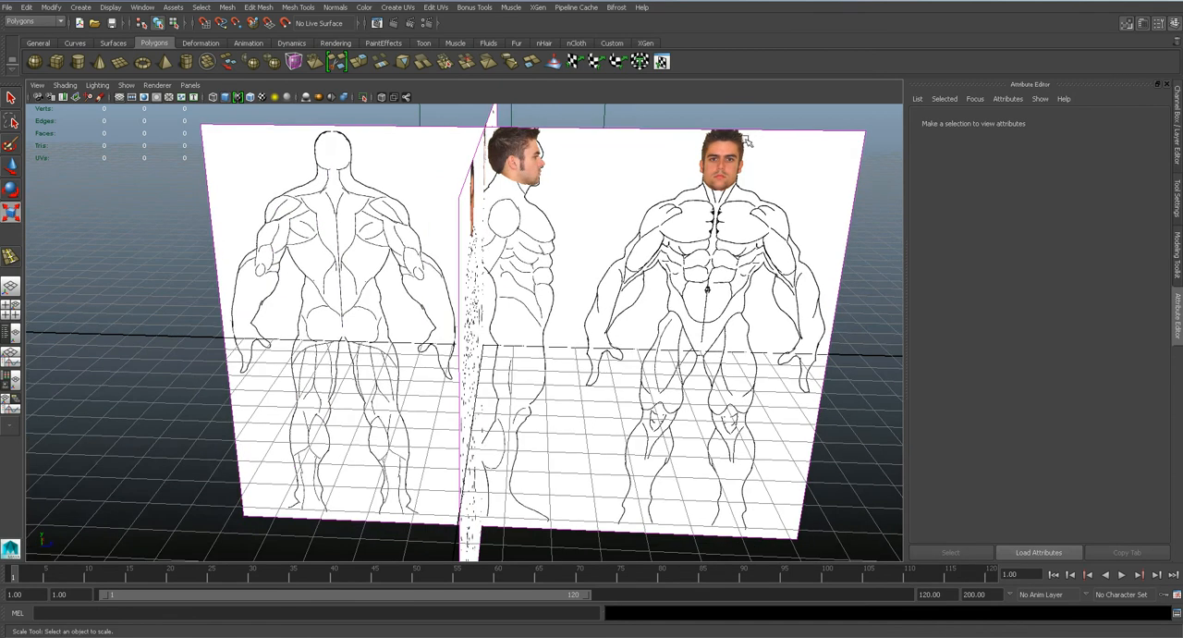
# Shift the side image plane further along the Z axis, away from the front image plane's centre, and deselect it.
pyautogui.click(796, 213)
pyautogui.press('w')
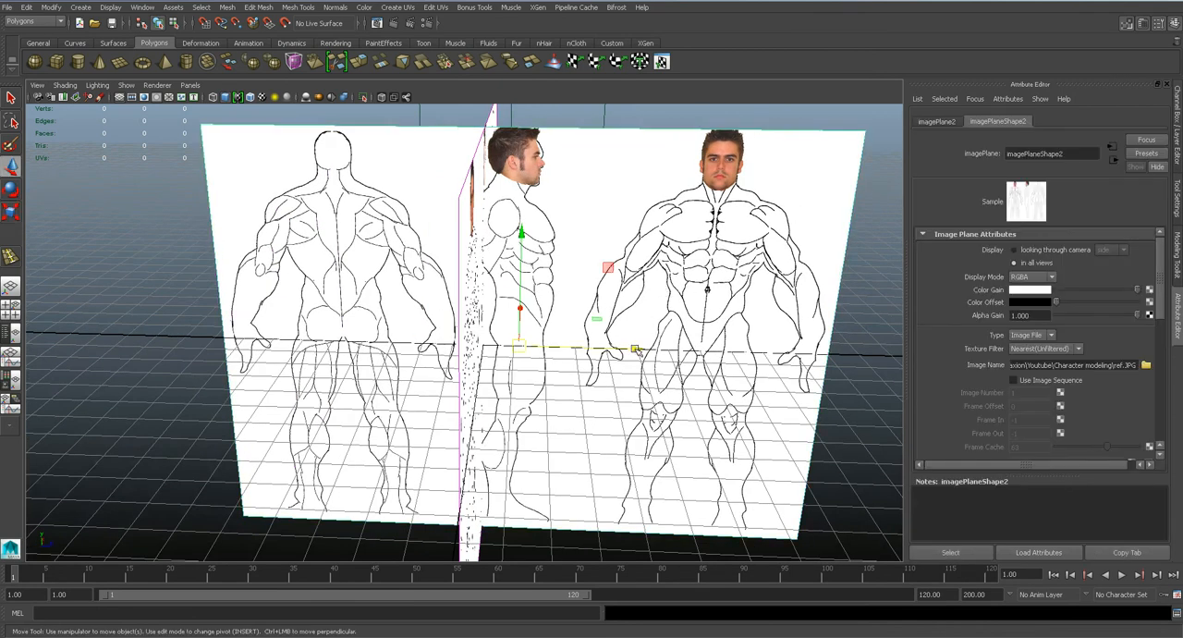
pyautogui.moveTo(637, 350); pyautogui.dragTo(676, 350)
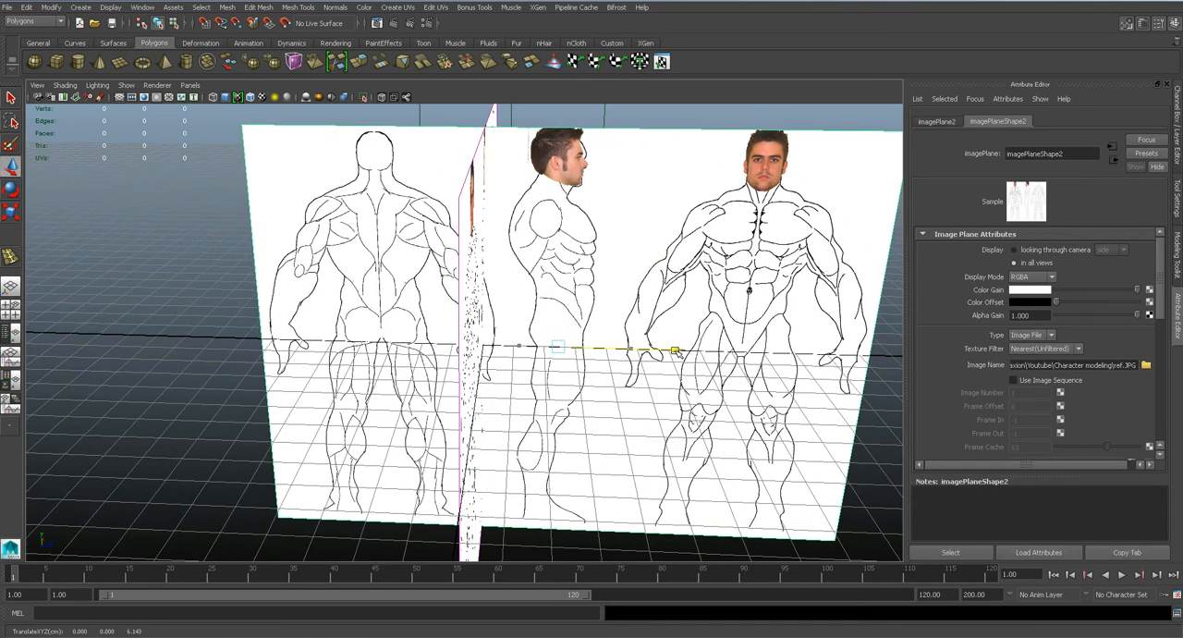
pyautogui.click(885, 453)
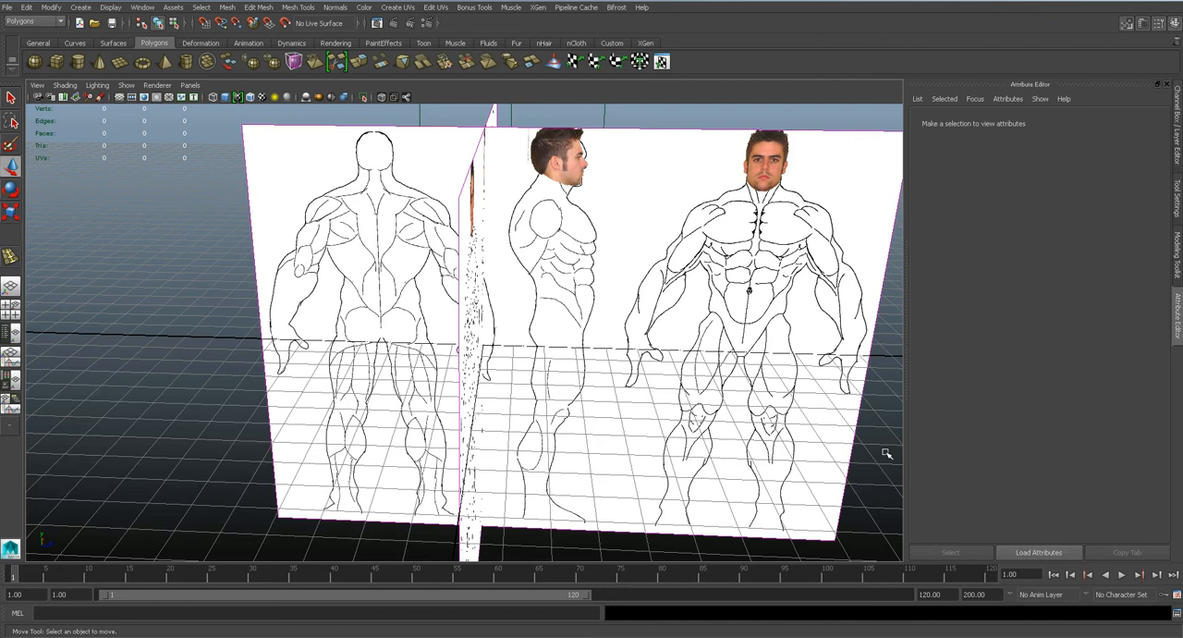
# Examine the arrangement of the crossed front and side image planes from several perspective angles and in the front view.
pyautogui.keyDown('alt'); pyautogui.moveTo(668, 323); pyautogui.dragTo(625, 314); pyautogui.keyUp('alt')
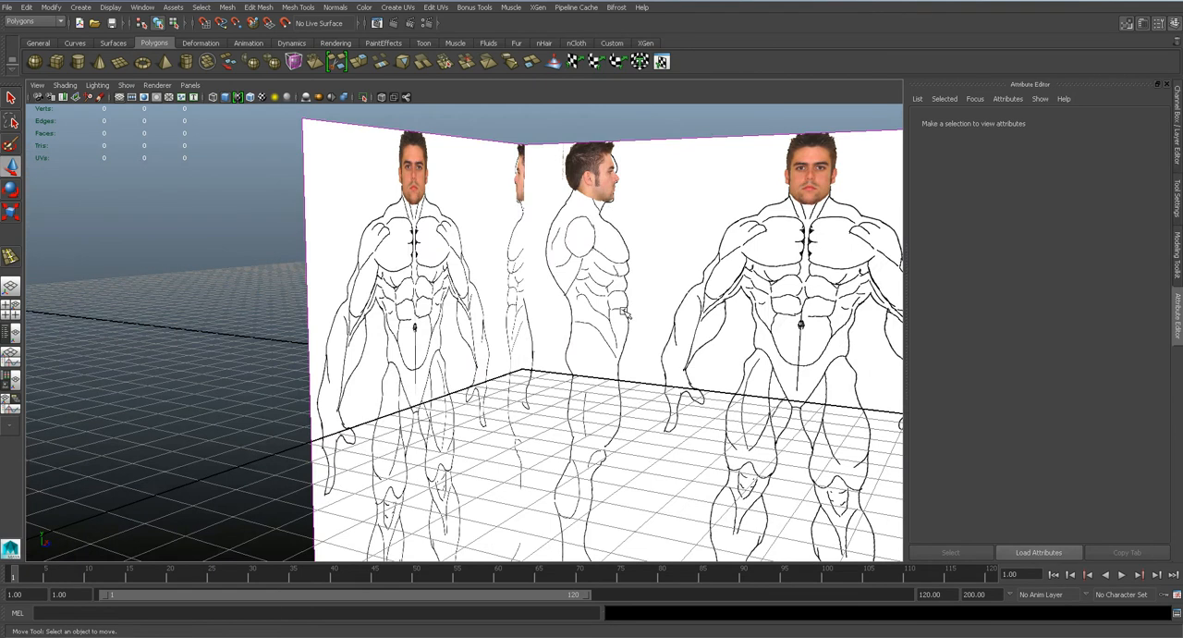
pyautogui.scroll(-2, 626, 314)
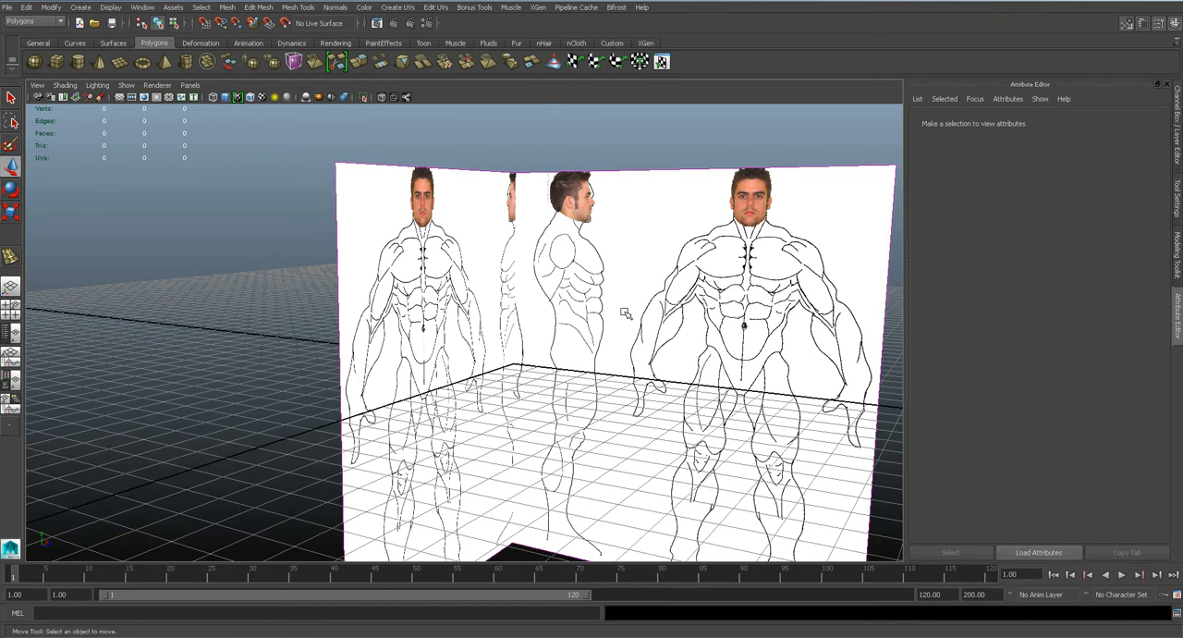
pyautogui.keyDown('alt'); pyautogui.moveTo(464, 403); pyautogui.dragTo(460, 358); pyautogui.keyUp('alt')
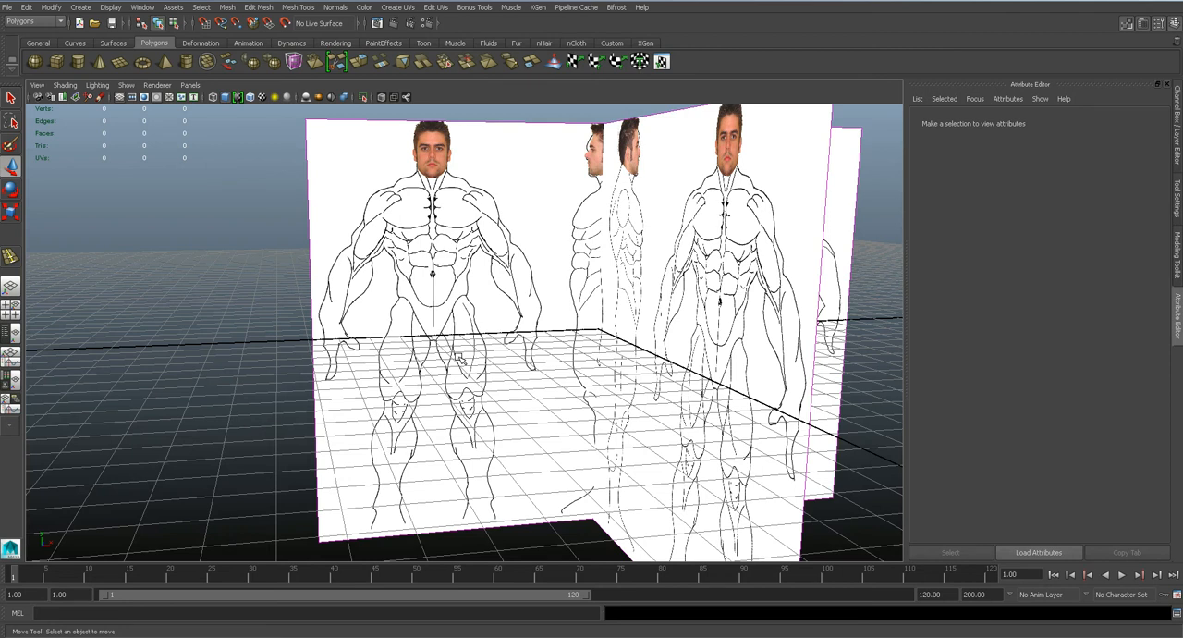
pyautogui.keyDown('alt'); pyautogui.moveTo(472, 333); pyautogui.dragTo(540, 352); pyautogui.keyUp('alt')
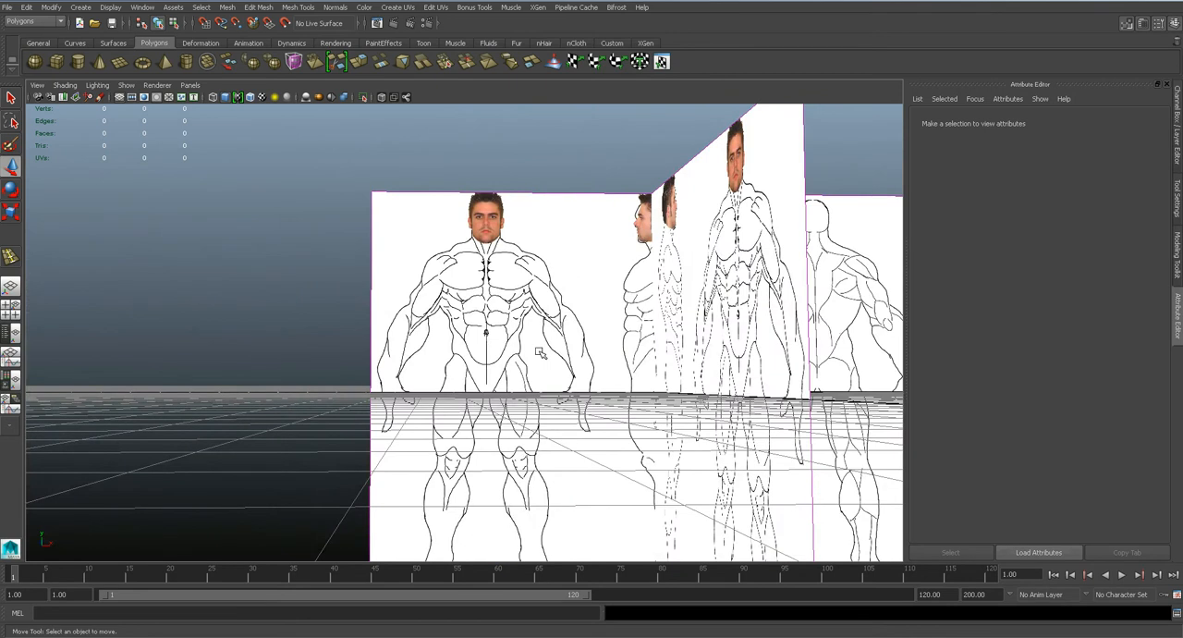
pyautogui.keyDown('alt'); pyautogui.moveTo(525, 310); pyautogui.dragTo(515, 310); pyautogui.keyUp('alt')
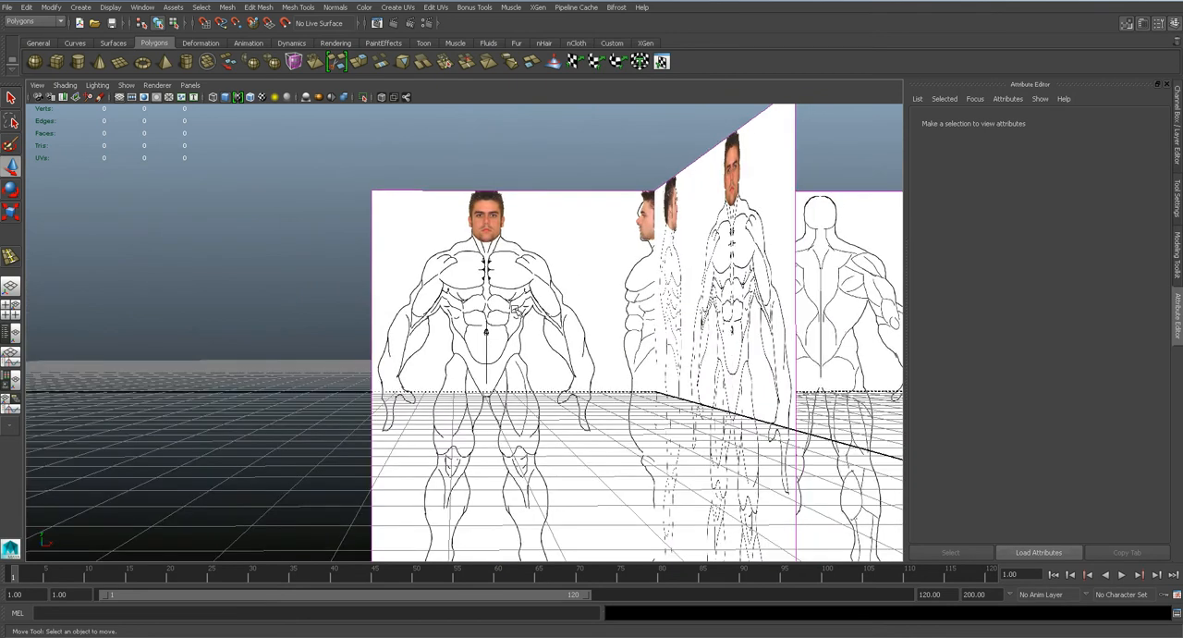
pyautogui.press('space')
pyautogui.press('space')
pyautogui.moveTo(516, 311); pyautogui.dragTo(518, 332)
pyautogui.keyDown('alt'); pyautogui.moveTo(367, 280); pyautogui.dragTo(384, 303, button='middle'); pyautogui.keyUp('alt')
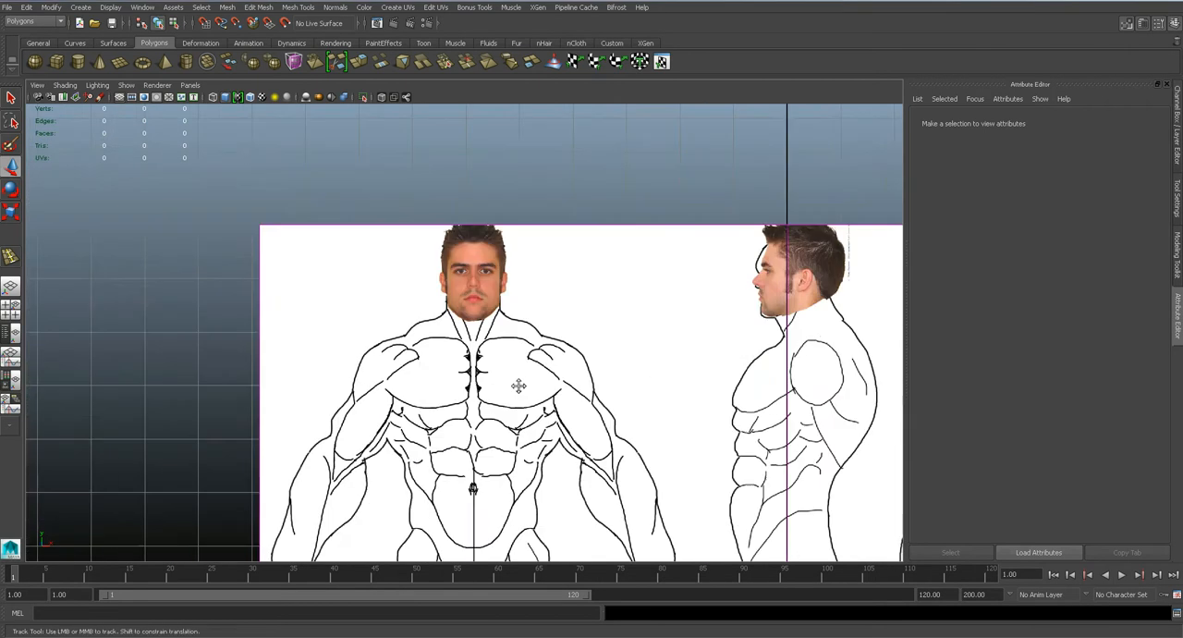
# Draw a small polygon plane just below the eye on the face in the front view.
pyautogui.scroll(8, 528, 322)
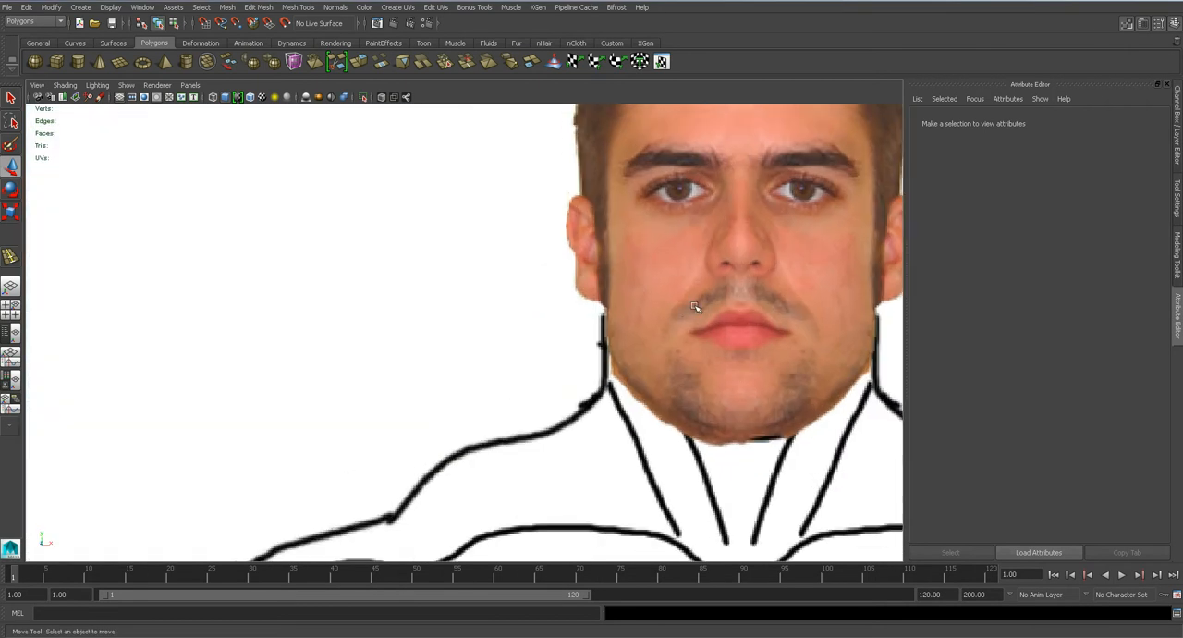
pyautogui.scroll(4, 557, 304)
pyautogui.scroll(-8, 557, 304)
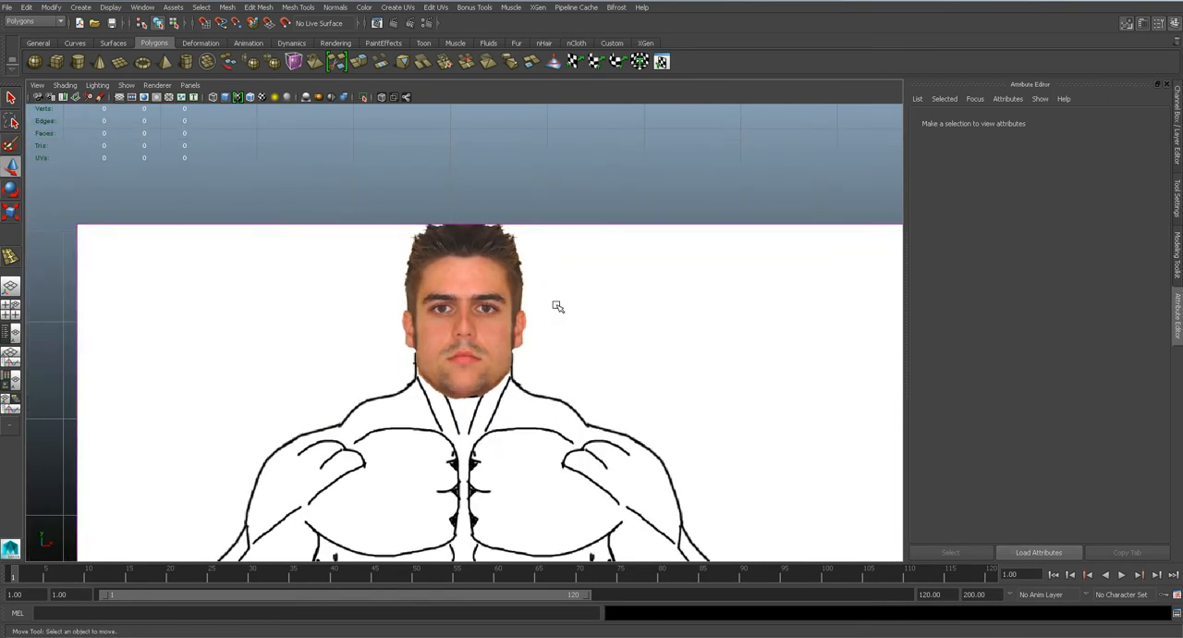
pyautogui.scroll(5, 557, 304)
pyautogui.scroll(2, 558, 304)
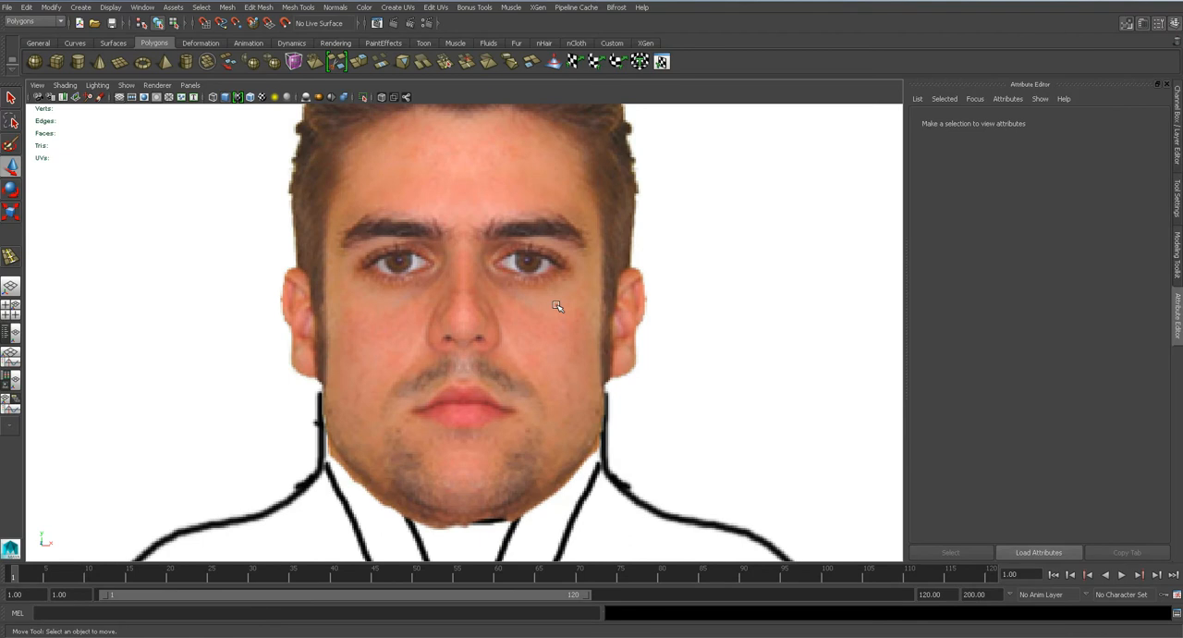
pyautogui.scroll(3, 557, 306)
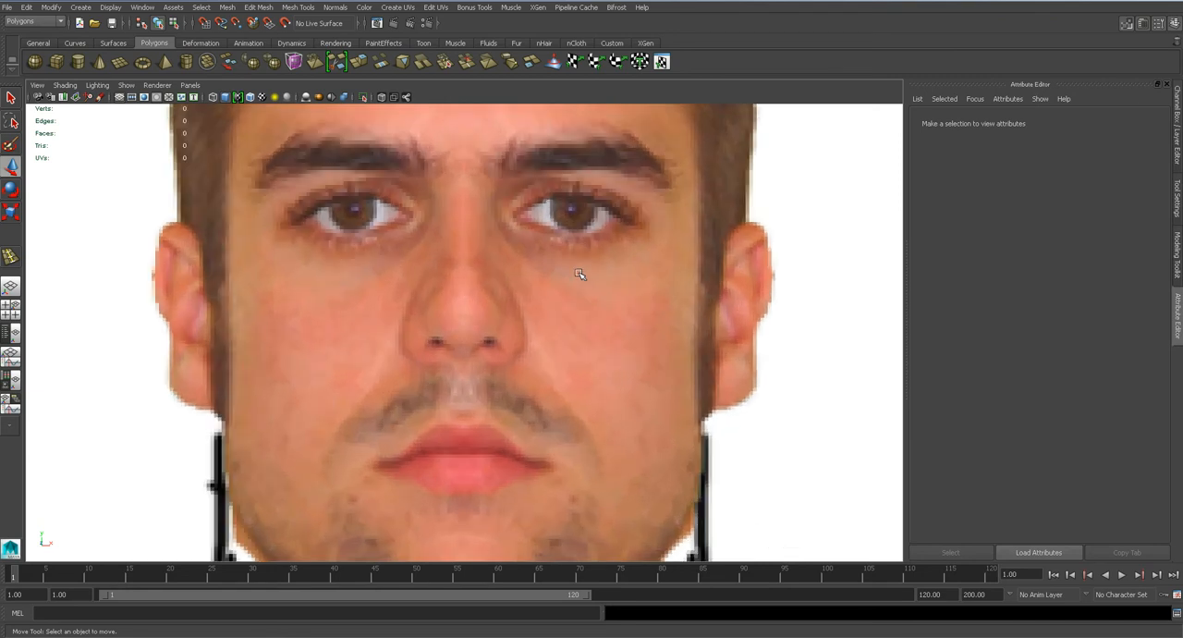
pyautogui.scroll(2, 480, 330)
pyautogui.scroll(1, 462, 252)
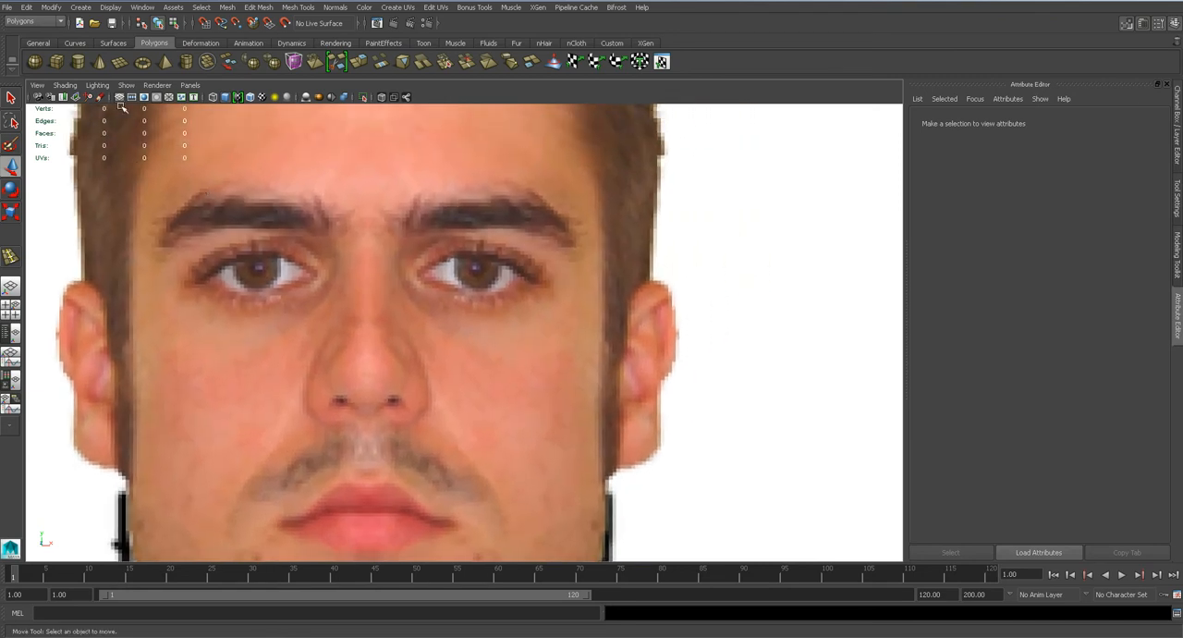
pyautogui.click(121, 71)
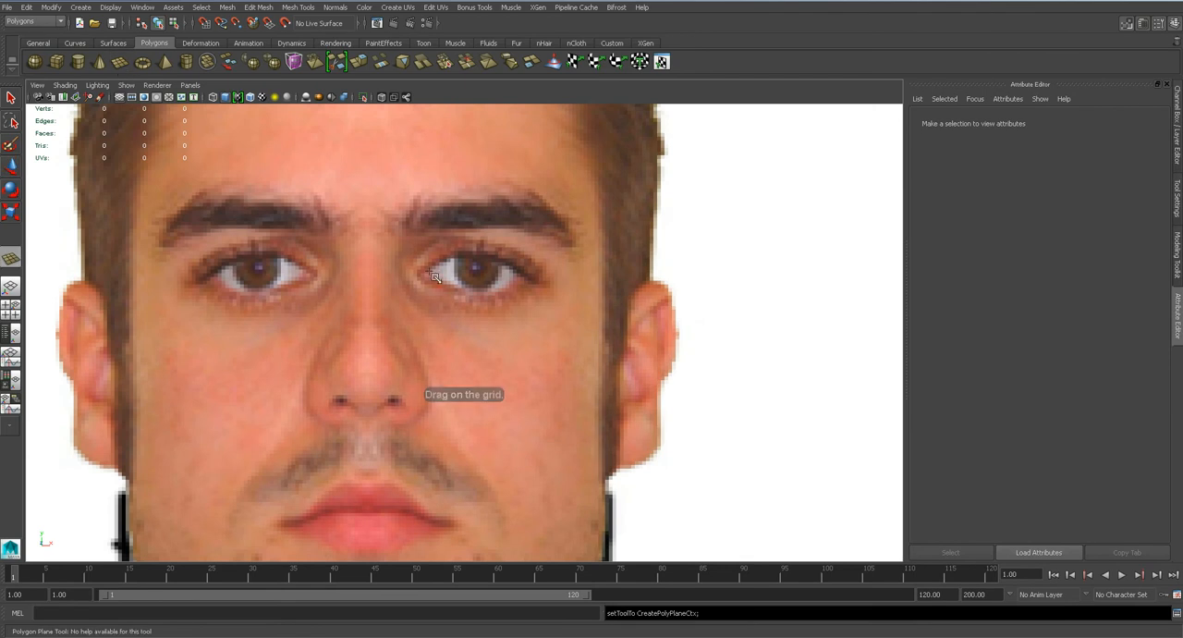
pyautogui.moveTo(471, 297); pyautogui.dragTo(527, 325)
# Move the new polygon plane along the Z axis in the side view to line up with the front of the face.
pyautogui.press('space')
pyautogui.moveTo(514, 392); pyautogui.dragTo(549, 303)
pyautogui.moveTo(569, 229); pyautogui.dragTo(673, 242)
pyautogui.moveTo(607, 258)
pyautogui.keyDown('alt'); pyautogui.mouseDown()
pyautogui.moveTo(639, 227)
pyautogui.moveTo(596, 255)
pyautogui.mouseUp(); pyautogui.keyUp('alt')
pyautogui.press('space')
pyautogui.scroll(-3, 596, 254)
pyautogui.scroll(3, 512, 286)
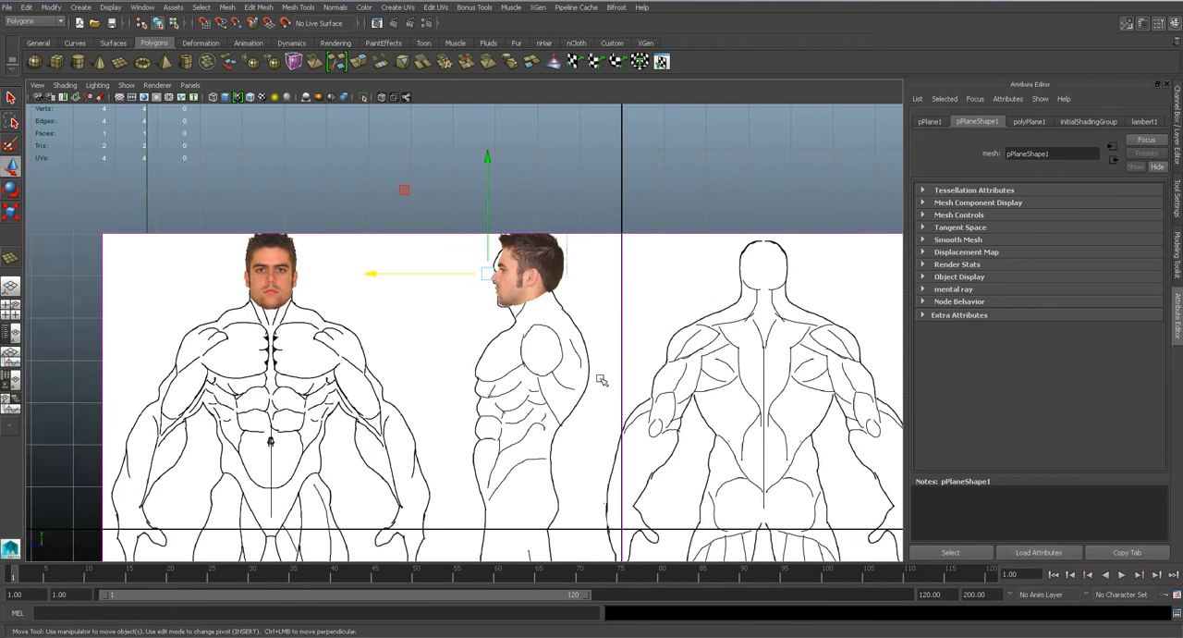
pyautogui.scroll(2, 447, 293)
pyautogui.moveTo(450, 232); pyautogui.dragTo(466, 231)
# Check and adjust the spacing between the polygon plane and the reference image planes in the perspective view.
pyautogui.press('space')
pyautogui.moveTo(573, 310); pyautogui.dragTo(569, 286)
pyautogui.click(692, 316)
pyautogui.keyDown('alt'); pyautogui.moveTo(694, 317); pyautogui.dragTo(481, 355); pyautogui.keyUp('alt')
pyautogui.scroll(-5, 684, 277)
pyautogui.click(693, 314)
pyautogui.click(647, 338)
pyautogui.keyDown('alt'); pyautogui.moveTo(649, 349); pyautogui.dragTo(513, 355); pyautogui.keyUp('alt')
pyautogui.press('space')
pyautogui.moveTo(503, 310); pyautogui.dragTo(514, 308)
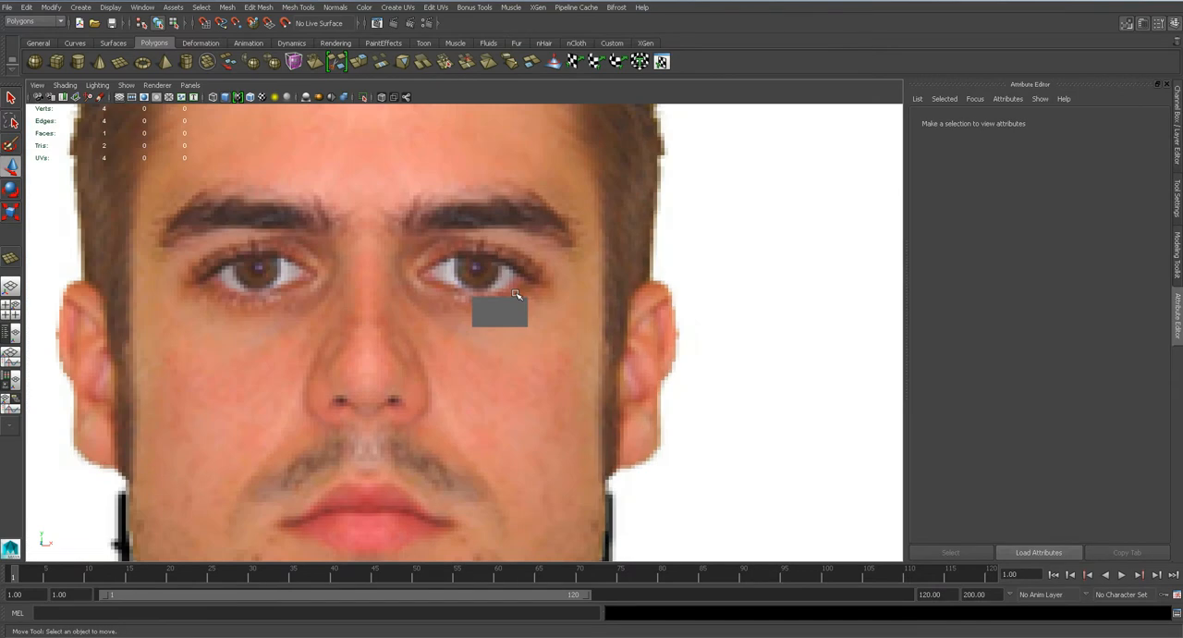
# Raise the transparency of the polygon plane's lambert1 material so the reference shows through it.
pyautogui.click(514, 310)
pyautogui.scroll(8, 514, 311)
pyautogui.moveTo(541, 282); pyautogui.dragTo(528, 507, button='right')
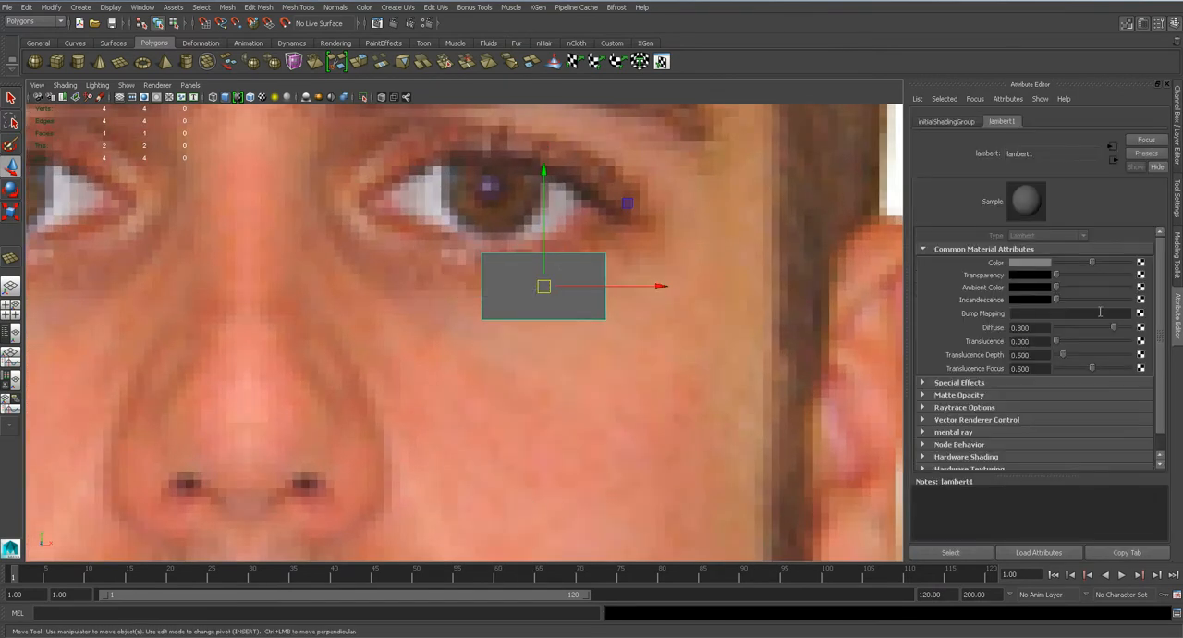
pyautogui.moveTo(1056, 279); pyautogui.dragTo(1091, 284)
# Narrow the polygon plane in edge mode by moving its lower edge up and its inner edge slightly outward.
pyautogui.keyDown('alt'); pyautogui.moveTo(491, 254); pyautogui.dragTo(515, 275, button='middle'); pyautogui.keyUp('alt')
pyautogui.keyDown('alt'); pyautogui.moveTo(515, 275); pyautogui.dragTo(579, 254, button='right'); pyautogui.keyUp('alt')
pyautogui.click(585, 339)
pyautogui.moveTo(603, 305); pyautogui.dragTo(609, 265)
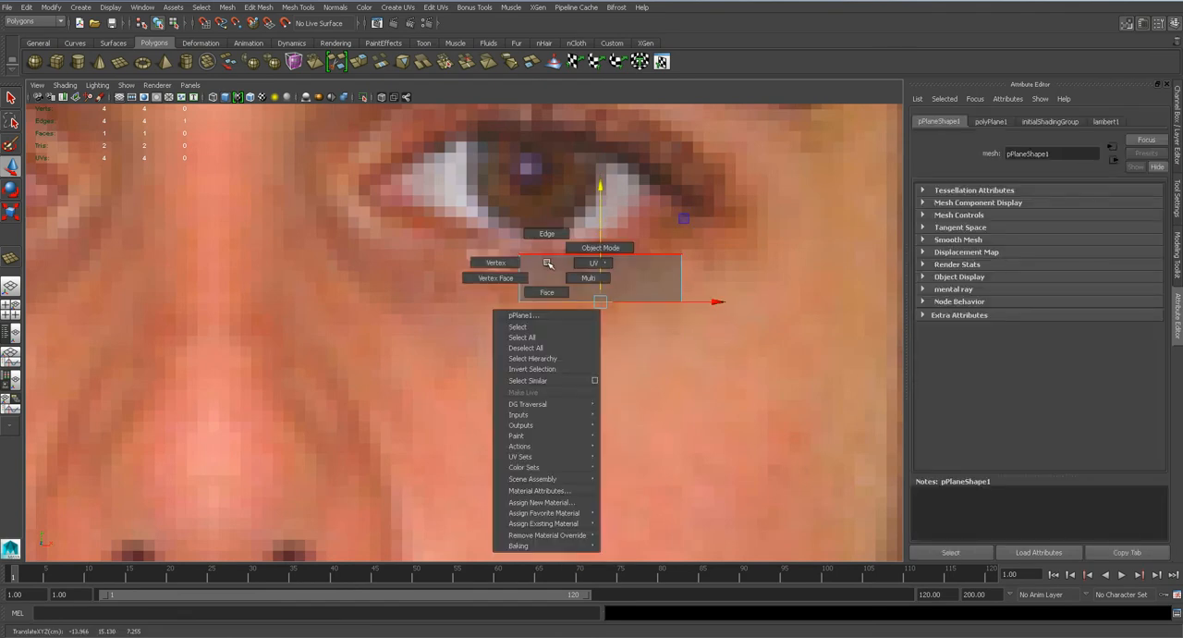
pyautogui.click(532, 277)
pyautogui.moveTo(571, 277); pyautogui.dragTo(561, 277)
# Rotate the plane's outer edge and move it up to the outer corner of the eye.
pyautogui.click(682, 278)
pyautogui.press('e')
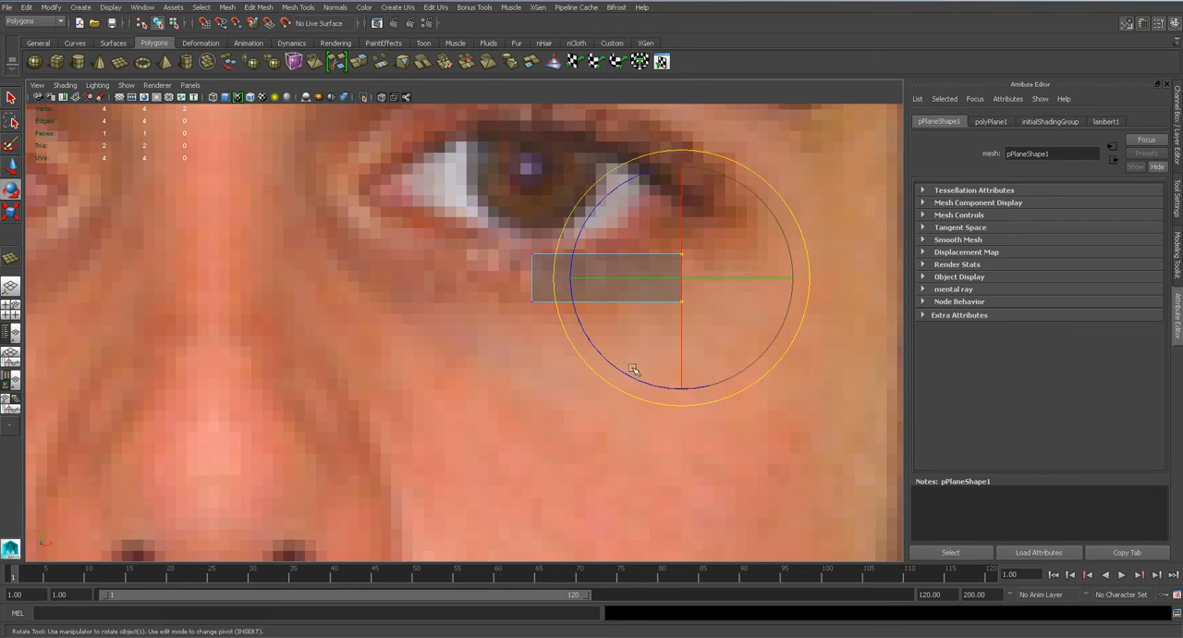
pyautogui.moveTo(619, 367); pyautogui.dragTo(710, 381)
pyautogui.press('w')
pyautogui.moveTo(685, 277); pyautogui.dragTo(689, 209)
# Extrude the plane's inner edge along the lower eyelid toward the inner corner of the eye.
pyautogui.rightClick(525, 278)
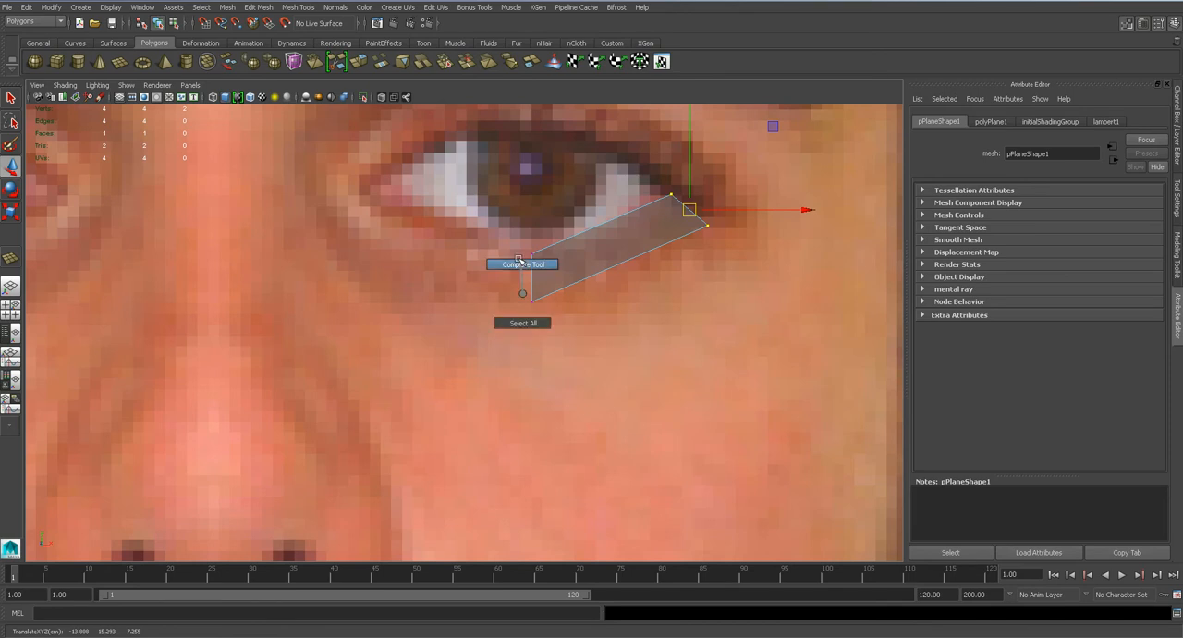
pyautogui.click(533, 266)
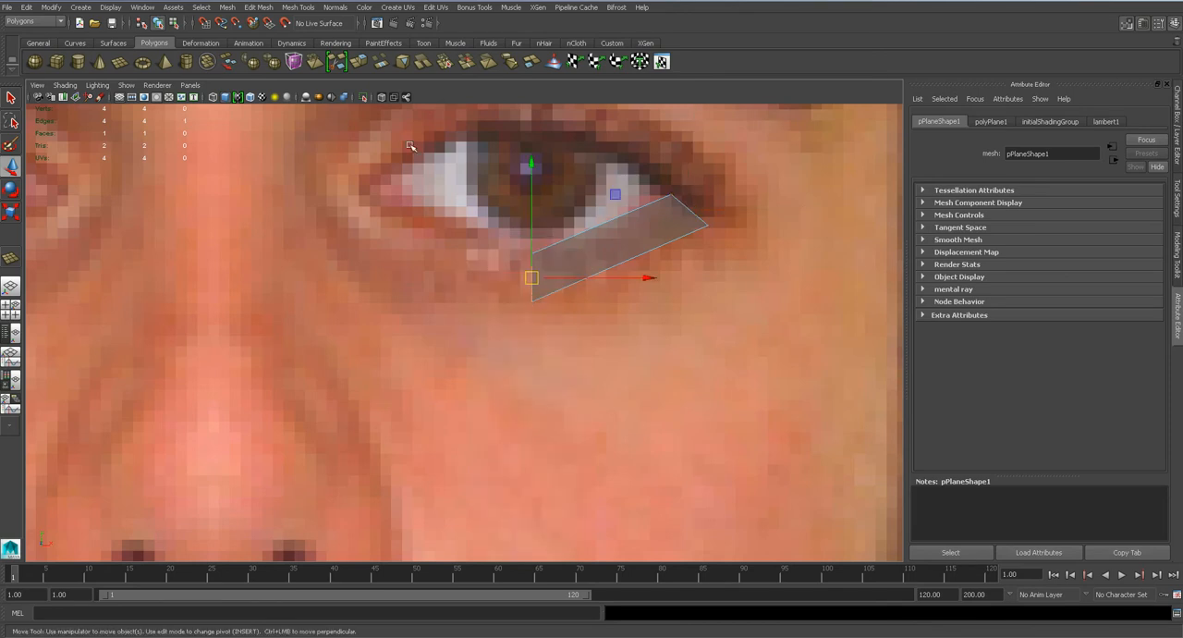
pyautogui.click(263, 10)
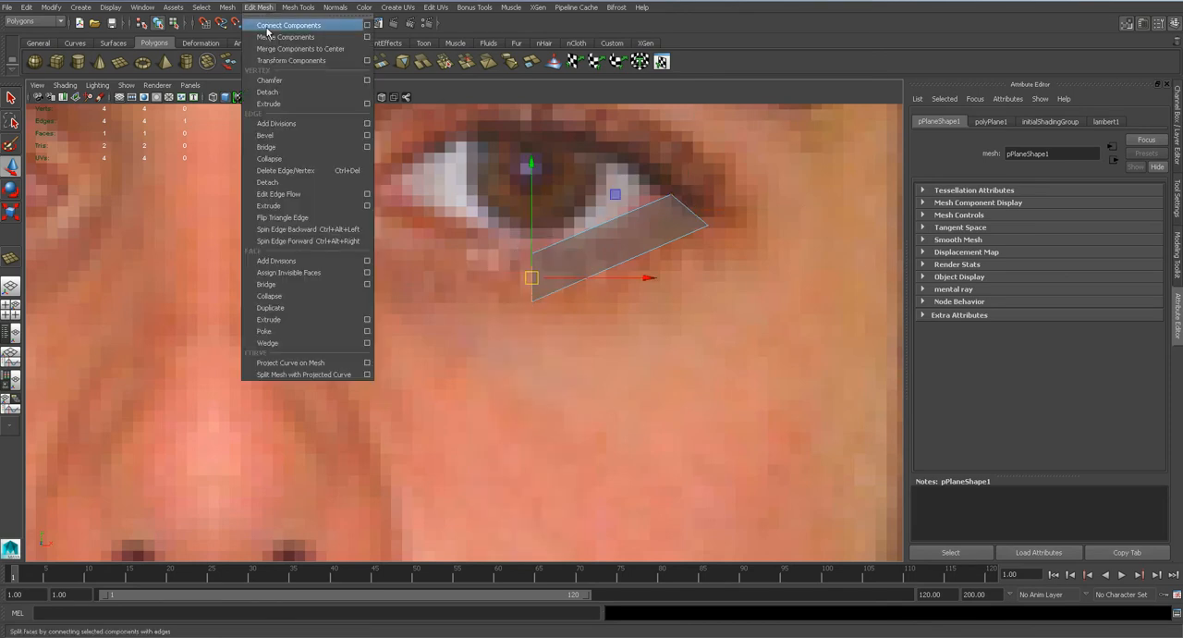
pyautogui.click(268, 206)
pyautogui.moveTo(530, 276); pyautogui.dragTo(392, 228)
# Refine the extruded edge's size, angle and position to follow the lower eyelid near the inner corner.
pyautogui.press('r')
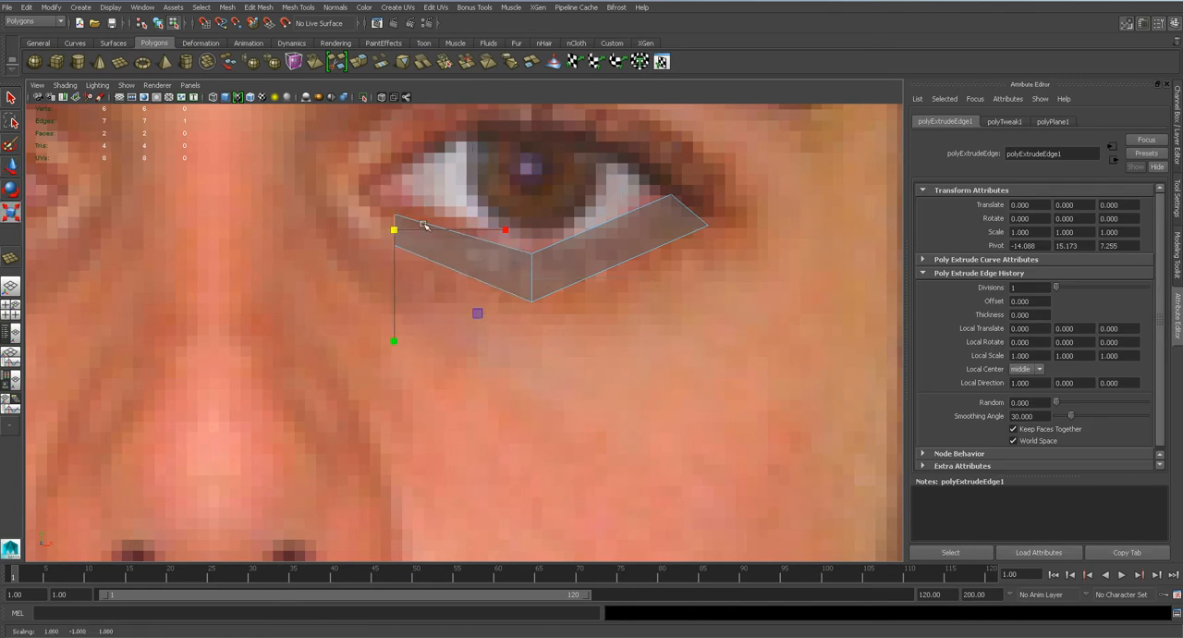
pyautogui.press('e')
pyautogui.press('w')
pyautogui.moveTo(395, 229); pyautogui.dragTo(380, 226)
pyautogui.press('r')
pyautogui.press('e')
pyautogui.click(391, 190)
# Extrude the end edge up to the inner corner of the eye and rotate it to follow the corner.
pyautogui.click(267, 7)
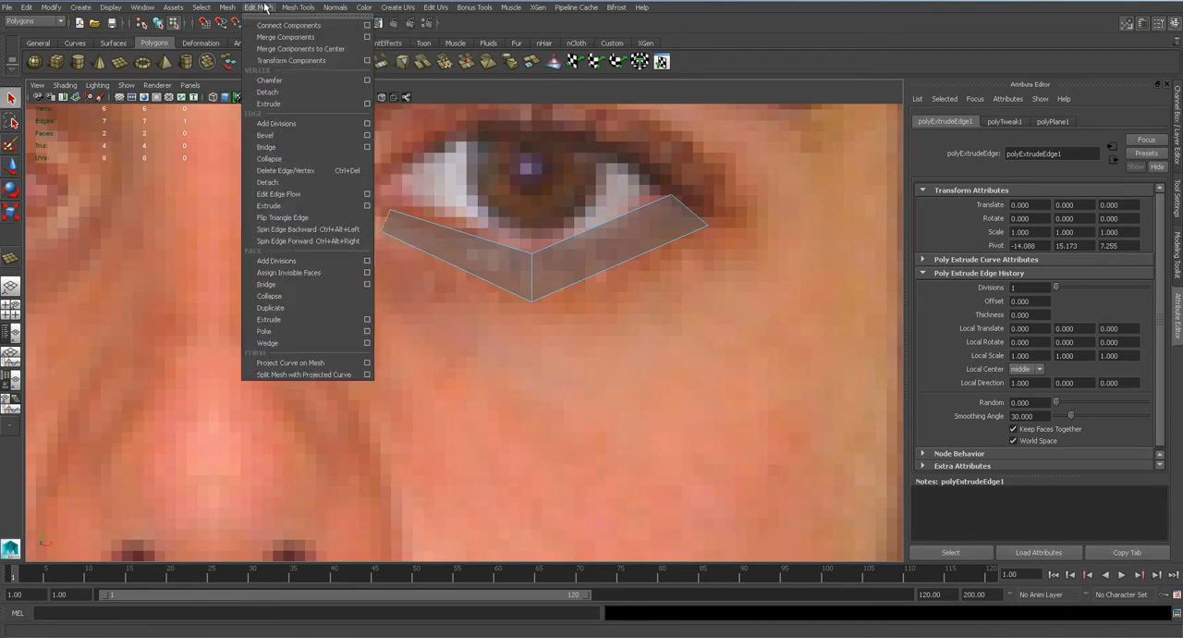
pyautogui.click(297, 206)
pyautogui.moveTo(388, 222); pyautogui.dragTo(373, 187)
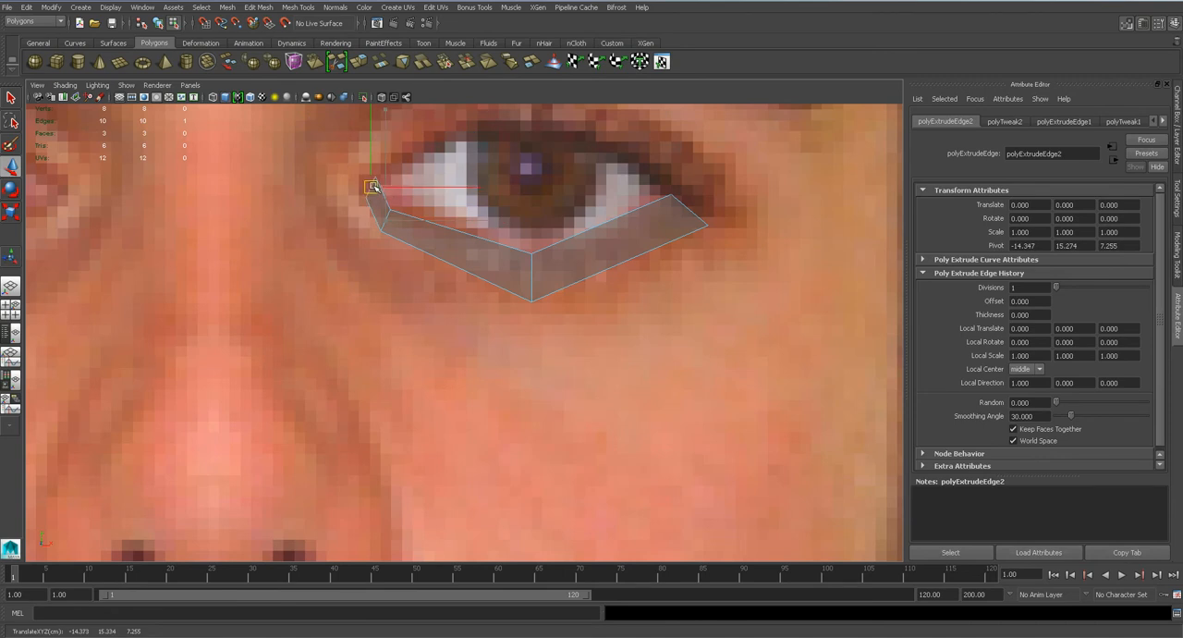
pyautogui.press('e')
pyautogui.moveTo(425, 282); pyautogui.dragTo(350, 353)
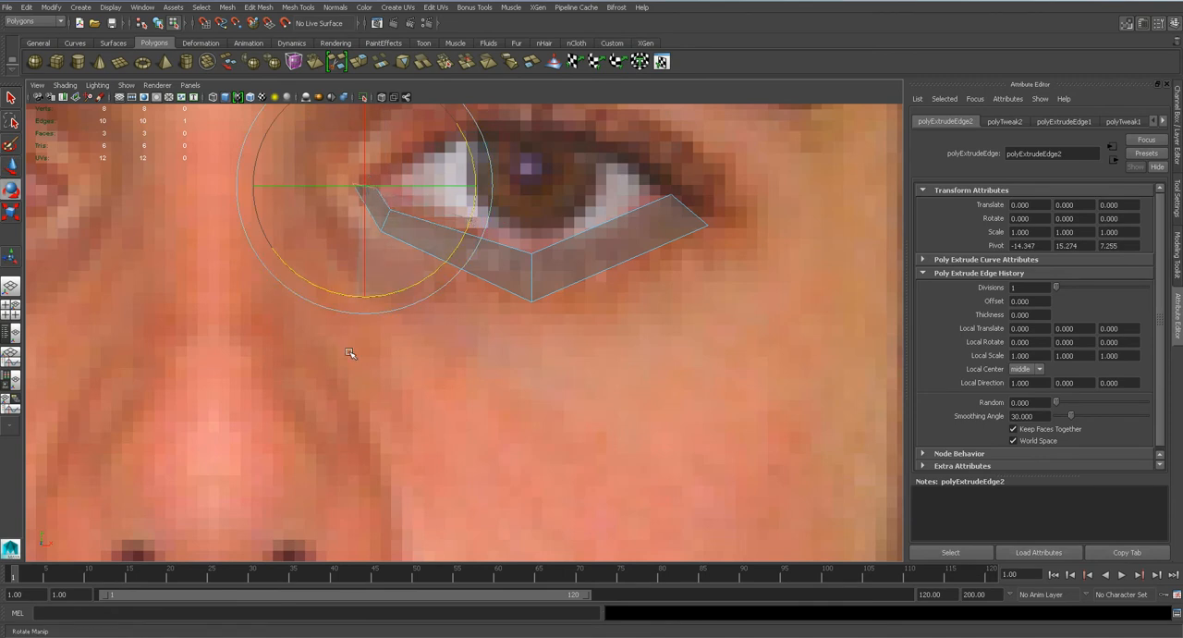
# Extrude the corner edge along the upper eyelid to above the iris and rotate it upright.
pyautogui.press('g')
pyautogui.press('w')
pyautogui.moveTo(365, 185); pyautogui.dragTo(525, 115)
pyautogui.keyDown('alt'); pyautogui.moveTo(542, 205); pyautogui.dragTo(511, 292, button='middle'); pyautogui.keyUp('alt')
pyautogui.press('e')
pyautogui.moveTo(598, 246); pyautogui.dragTo(488, 331)
pyautogui.press('w')
pyautogui.moveTo(493, 204); pyautogui.dragTo(501, 203)
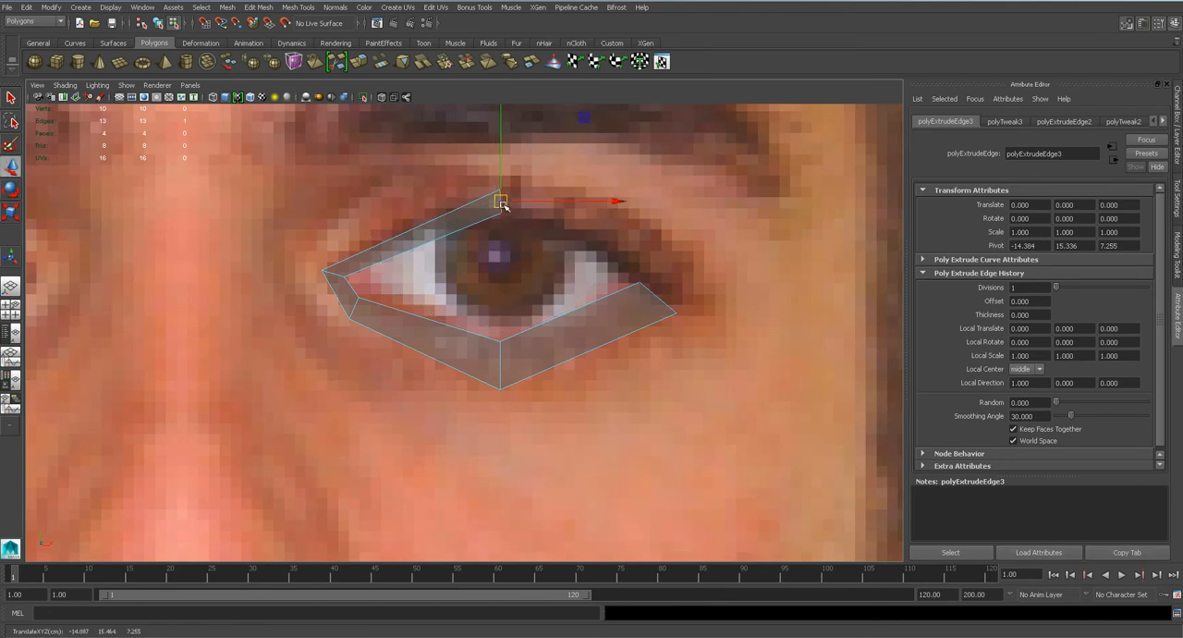
# Scale up the edge above the iris by about 2.27 to widen the upper eyelid strip.
pyautogui.press('r')
pyautogui.moveTo(502, 198); pyautogui.dragTo(517, 182)
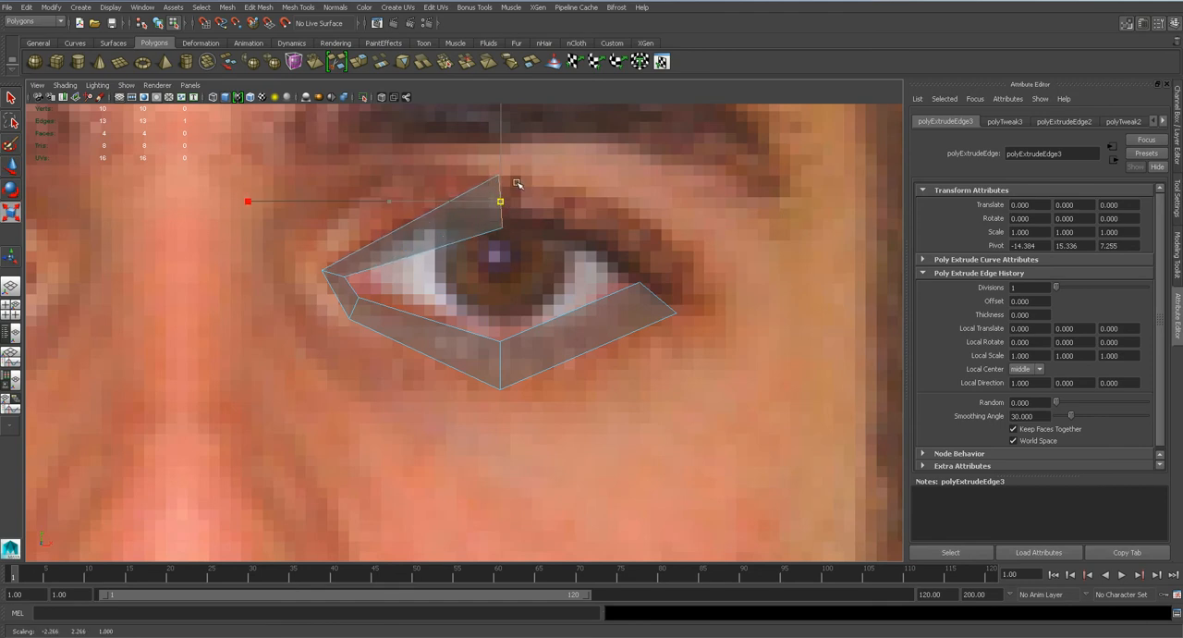
pyautogui.press('w')
pyautogui.press('e')
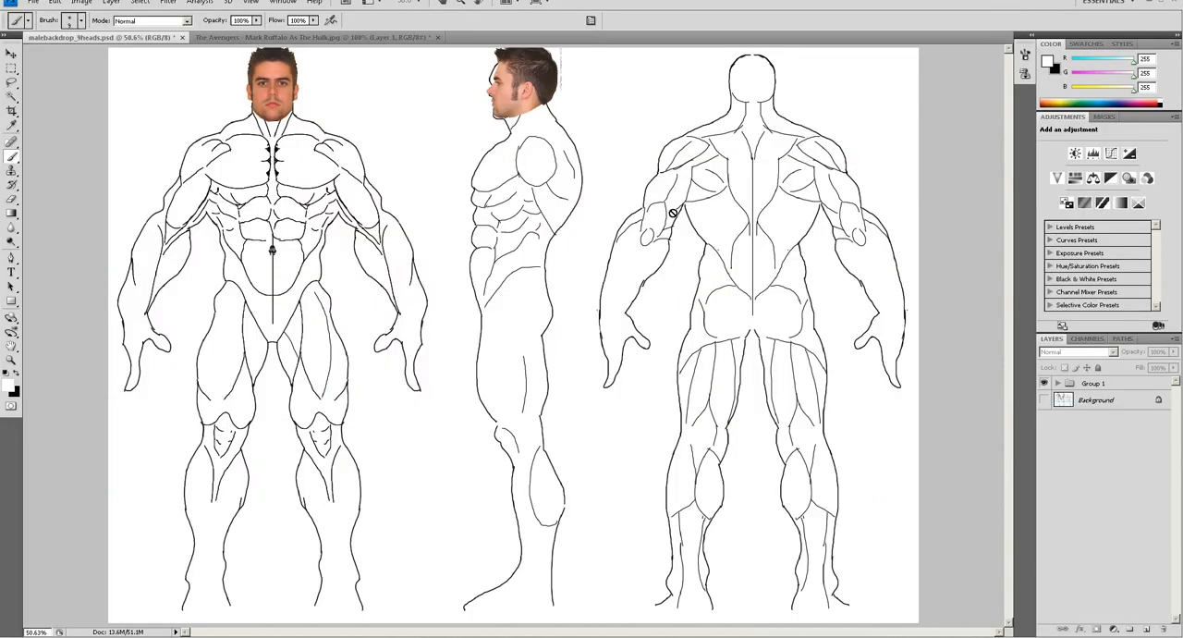
# Switch to Photoshop to view the Hulk topology study, then open the eye reference photo and examine one eye up close.
pyautogui.click(258, 37)
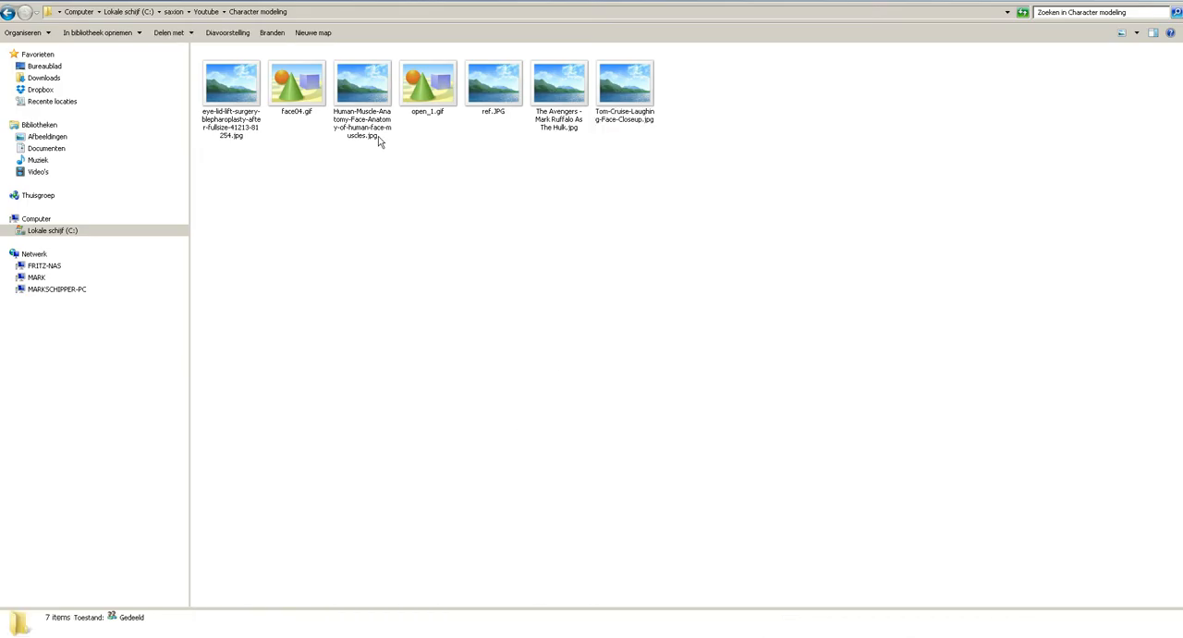
pyautogui.doubleClick(226, 100)
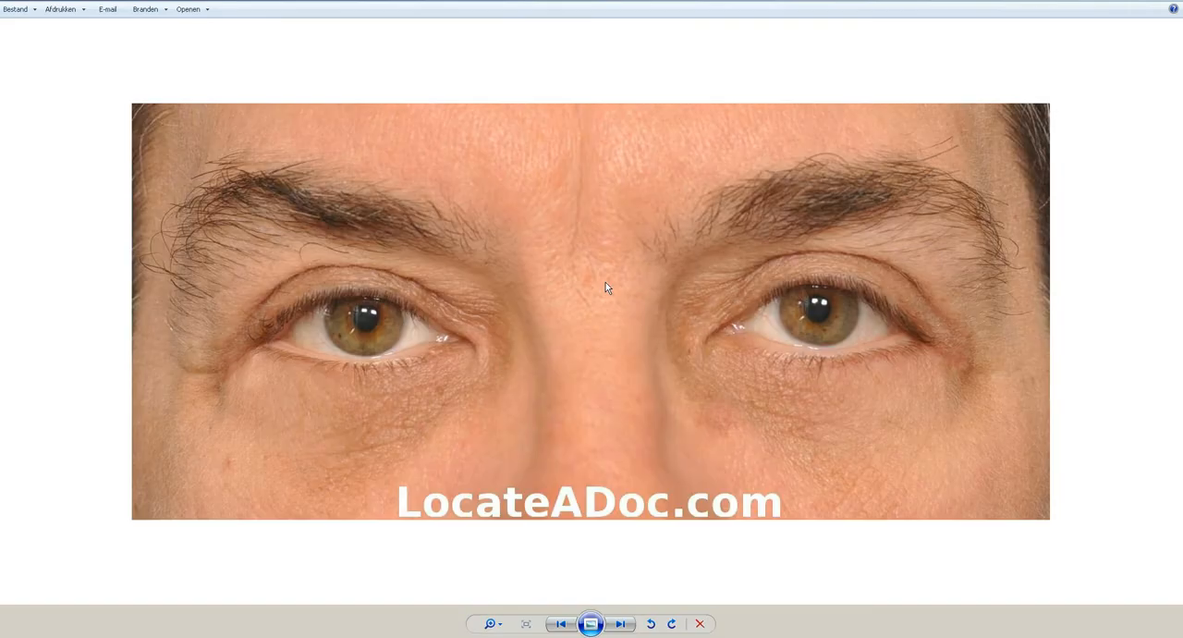
pyautogui.scroll(5, 857, 386)
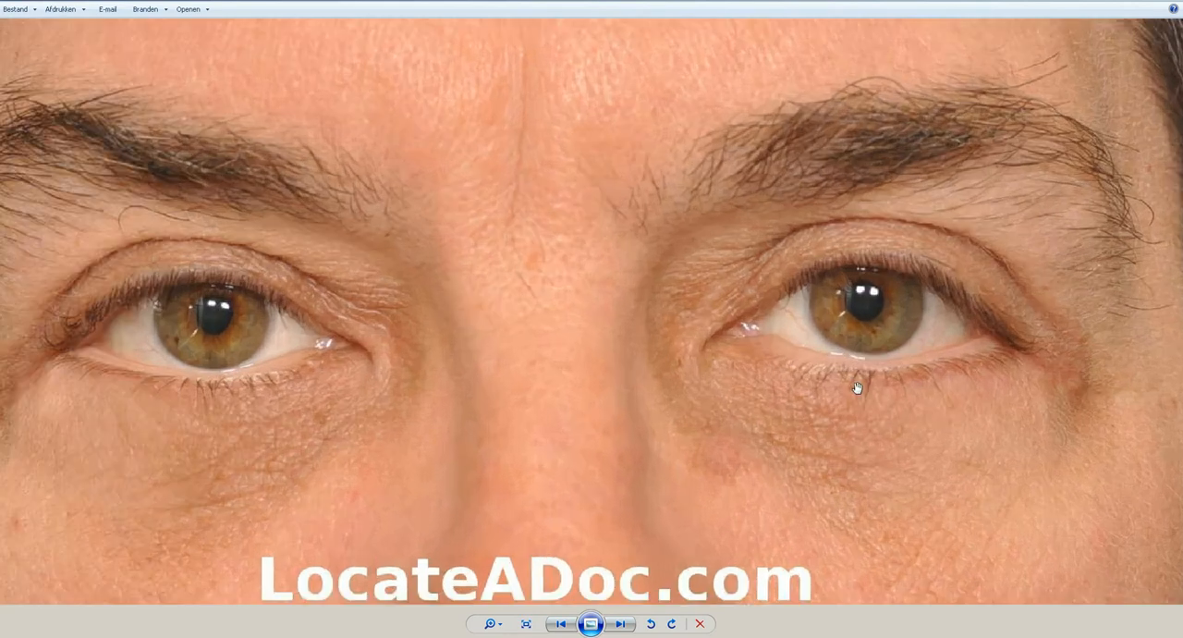
pyautogui.scroll(3, 893, 362)
pyautogui.moveTo(940, 330); pyautogui.dragTo(703, 353)
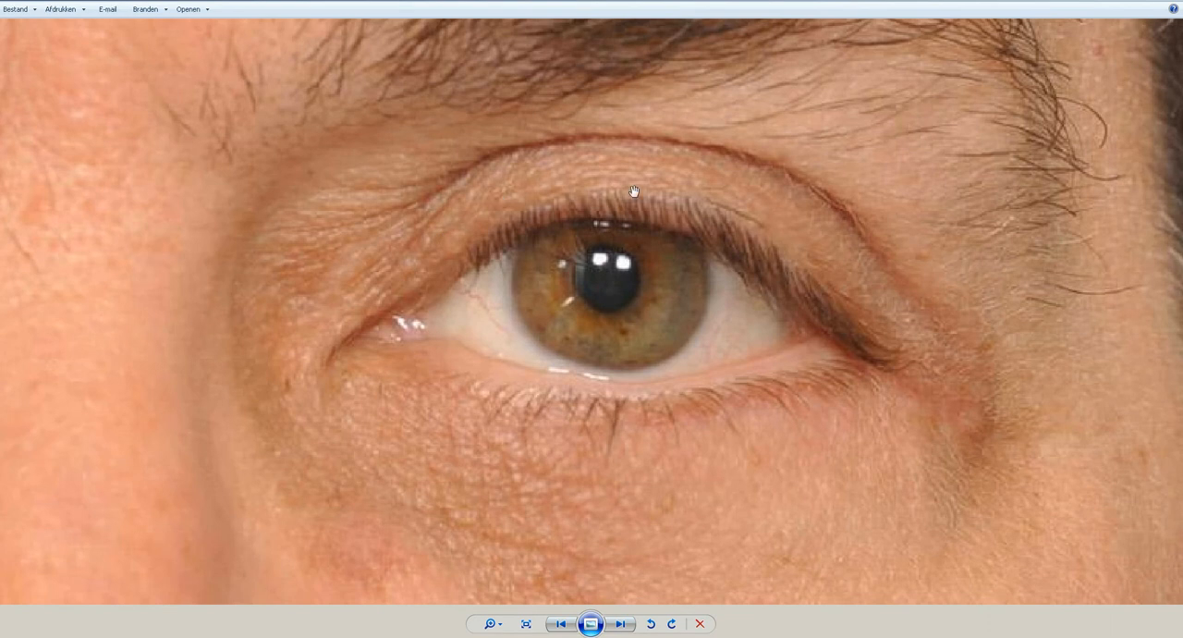
# Open the eye reference photo in Adobe Photoshop CS4.
pyautogui.rightClick(601, 315)
pyautogui.moveTo(700, 328)
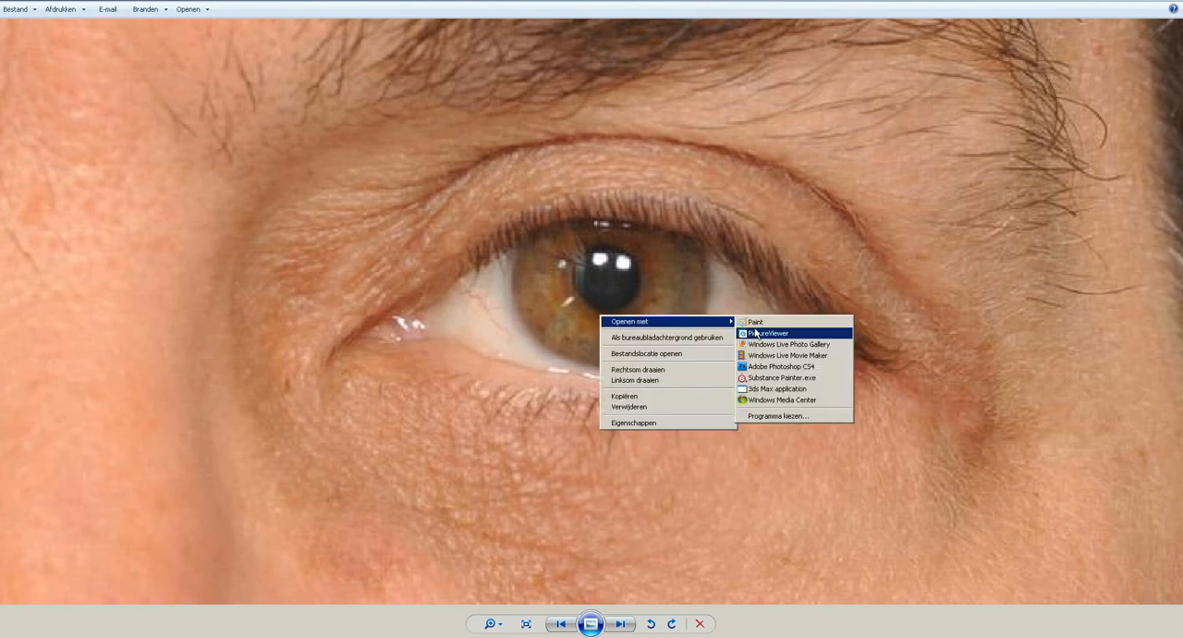
pyautogui.click(796, 370)
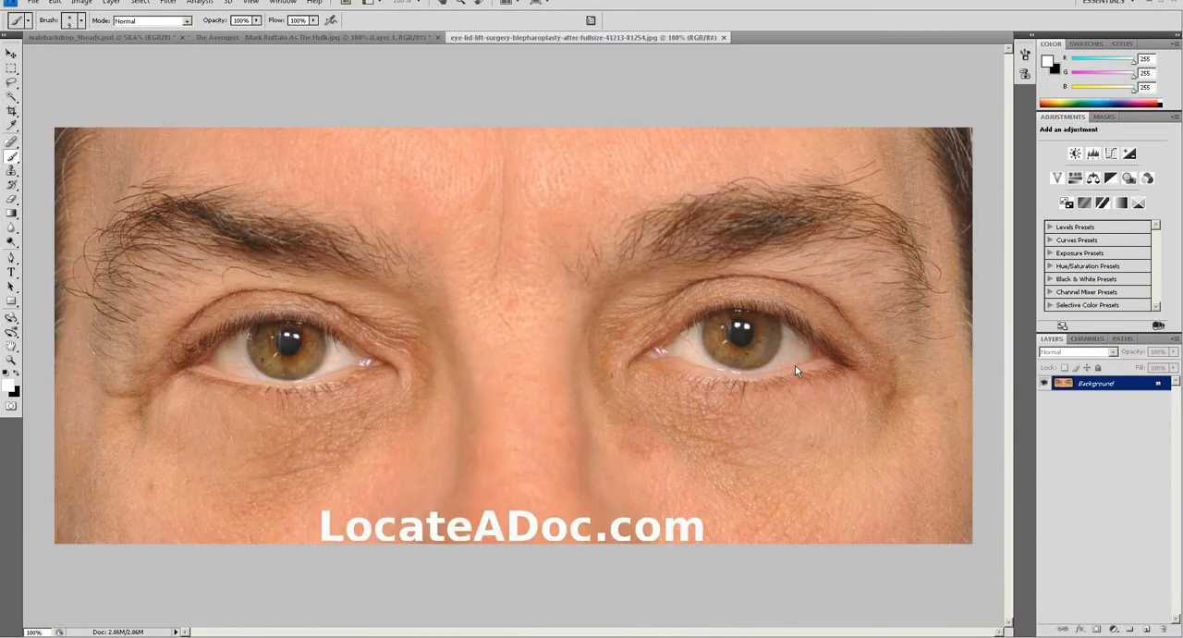
# Crop the reference photo to a single eye with its eyebrow and add a new blank layer for sketching.
pyautogui.press('c')
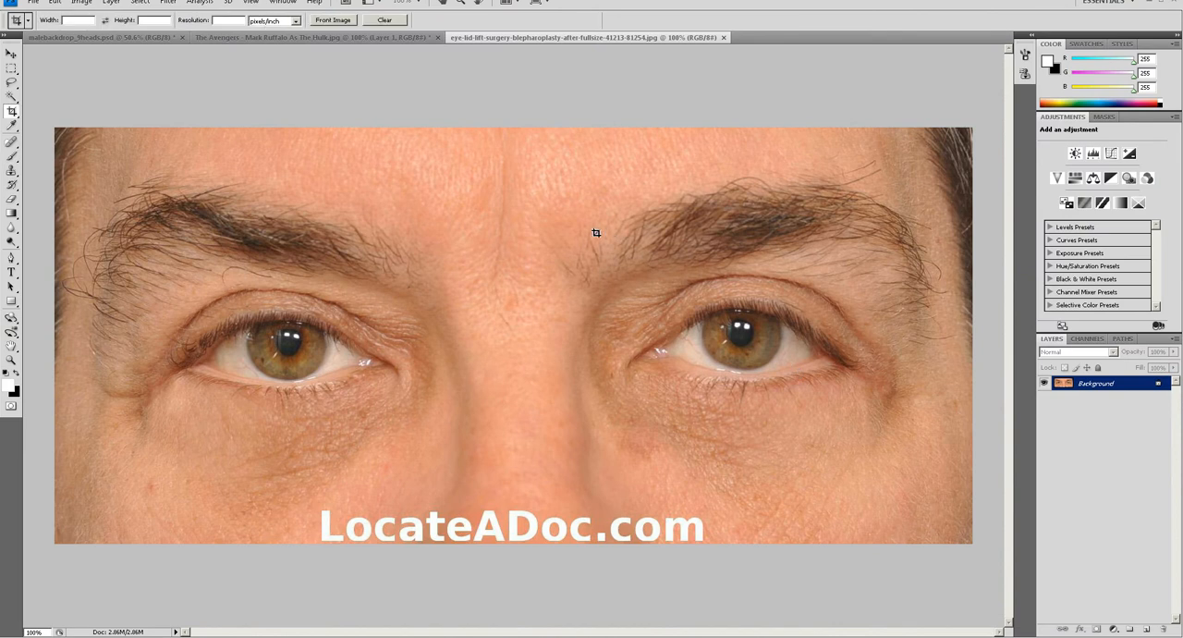
pyautogui.moveTo(933, 492); pyautogui.dragTo(935, 484)
pyautogui.press('Return')
pyautogui.press('b')
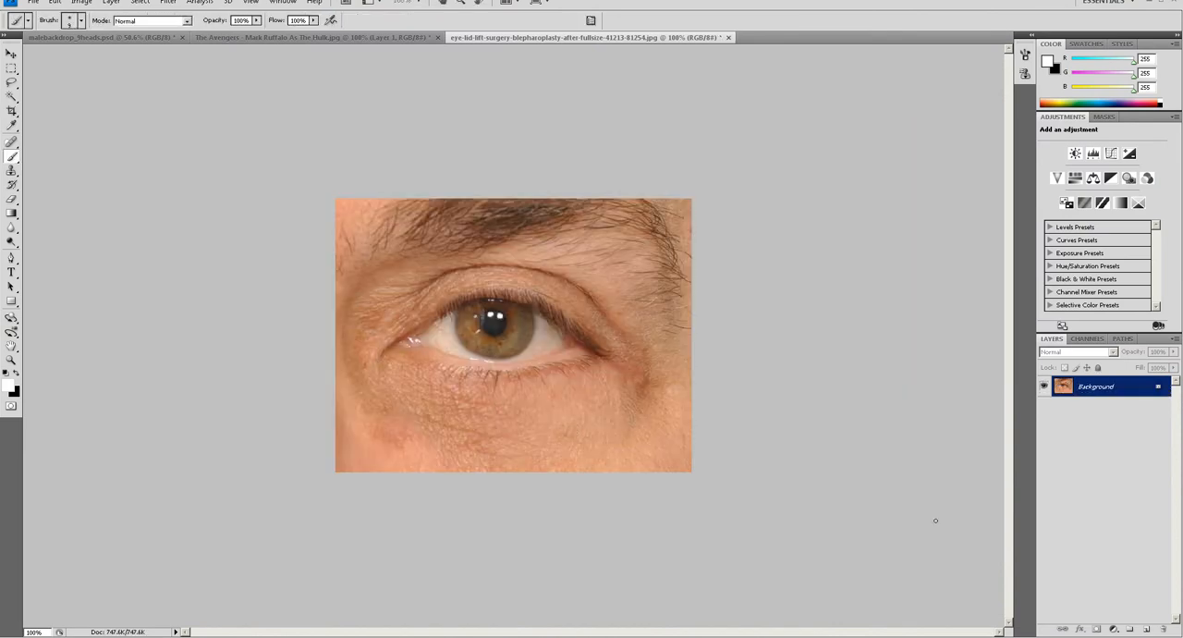
pyautogui.click(1147, 629)
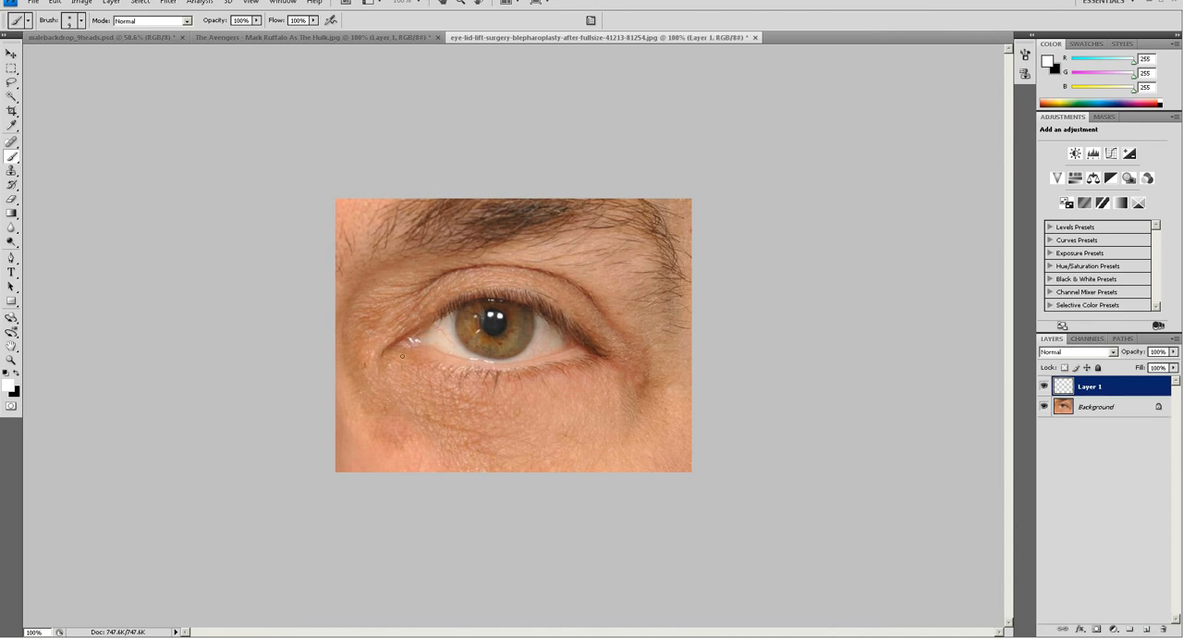
# Sketch white guide strokes around the eyelids on the new layer and undo them.
pyautogui.moveTo(413, 354)
pyautogui.mouseDown()
pyautogui.moveTo(453, 368)
pyautogui.moveTo(523, 364)
pyautogui.moveTo(587, 344)
pyautogui.moveTo(557, 315)
pyautogui.mouseUp()
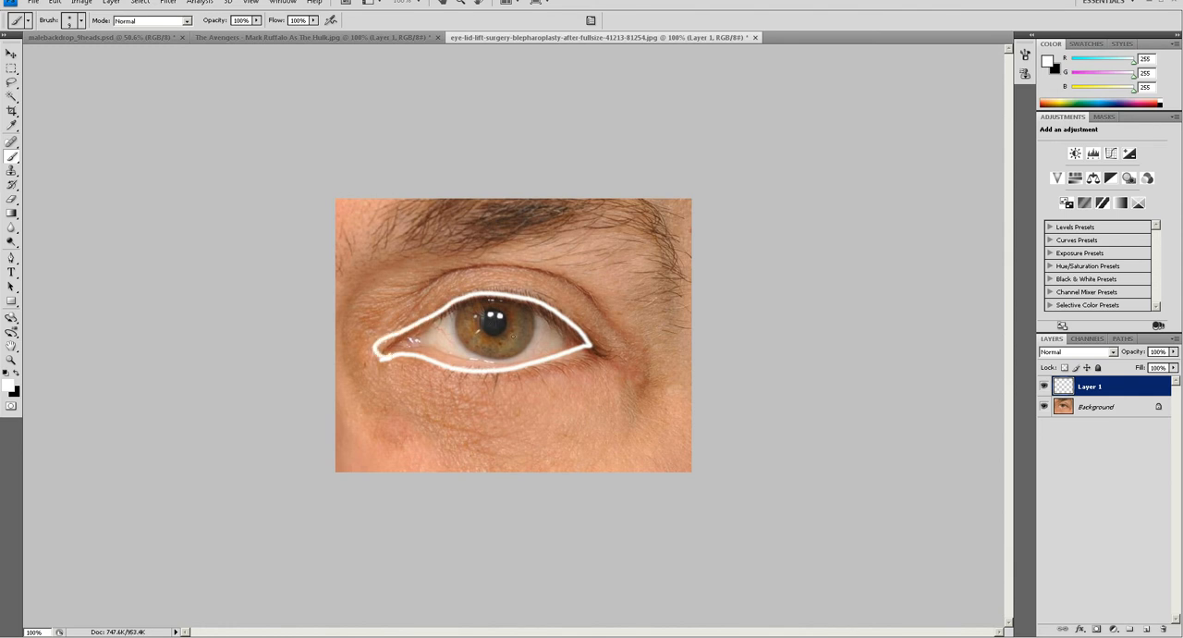
pyautogui.hotkey('ctrl', 'z')
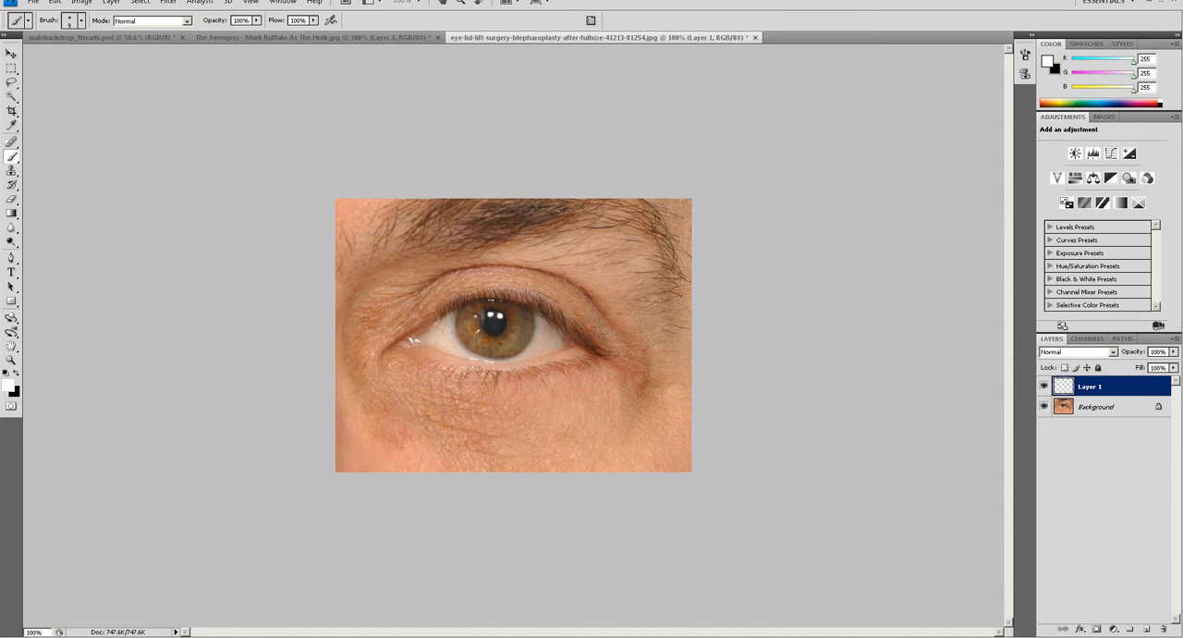
pyautogui.moveTo(584, 332); pyautogui.dragTo(644, 374)
pyautogui.hotkey('ctrl', 'z')
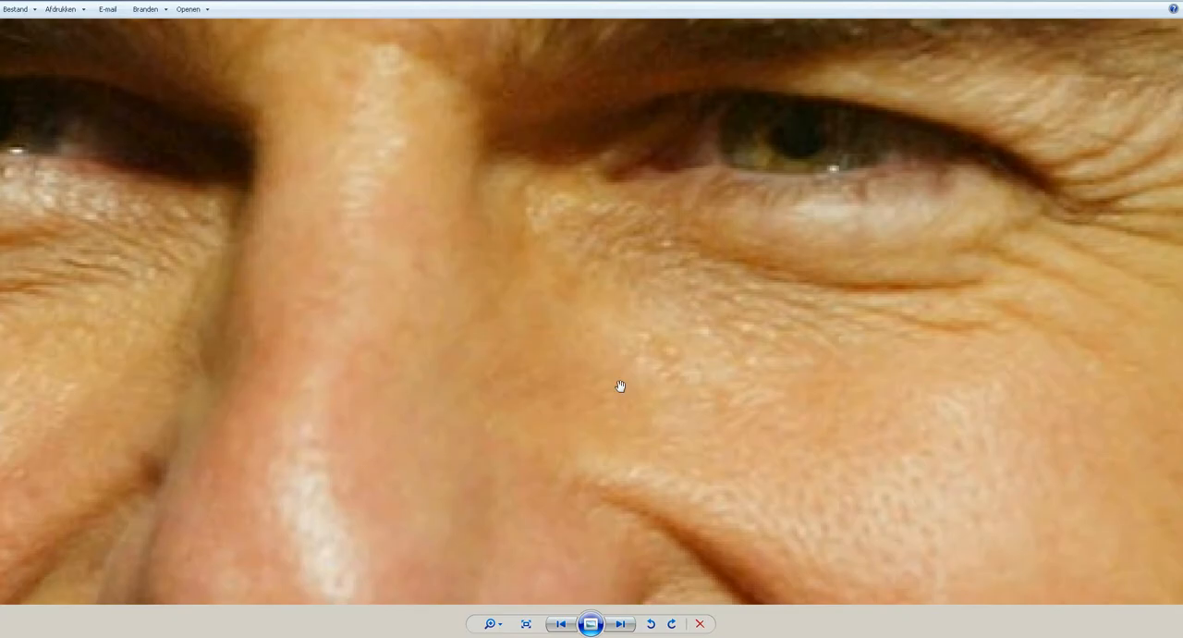
# Examine the outer eye corner and eyelid overlap in the smiling man's portrait in the photo viewer, and return to Maya.
pyautogui.scroll(3, 819, 285)
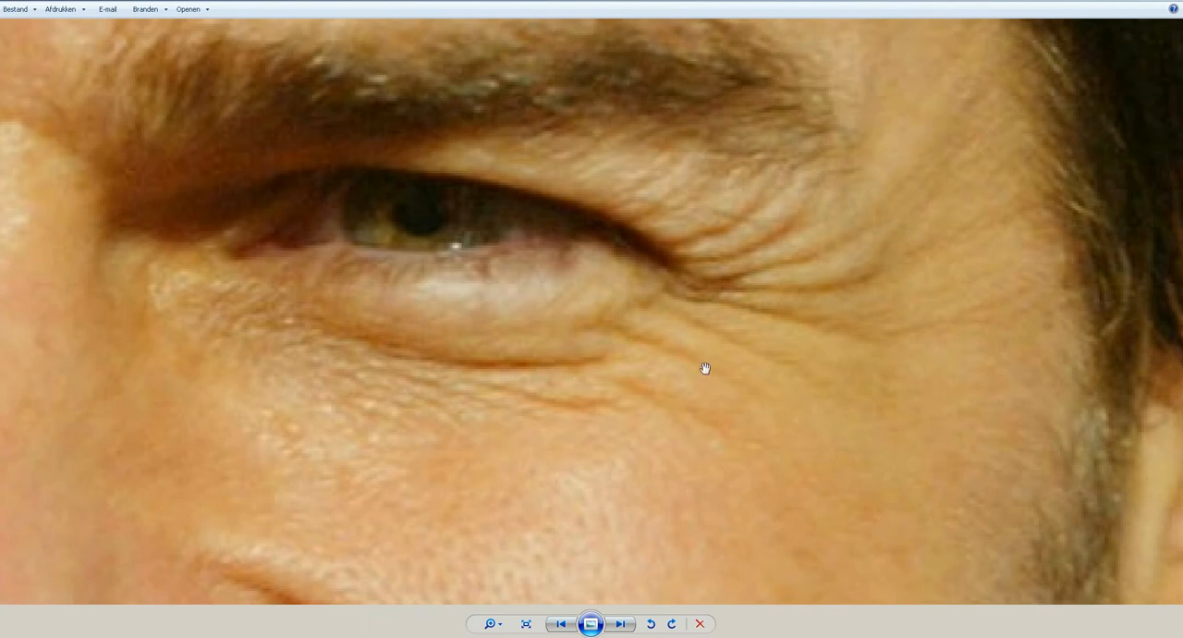
pyautogui.click(527, 624)
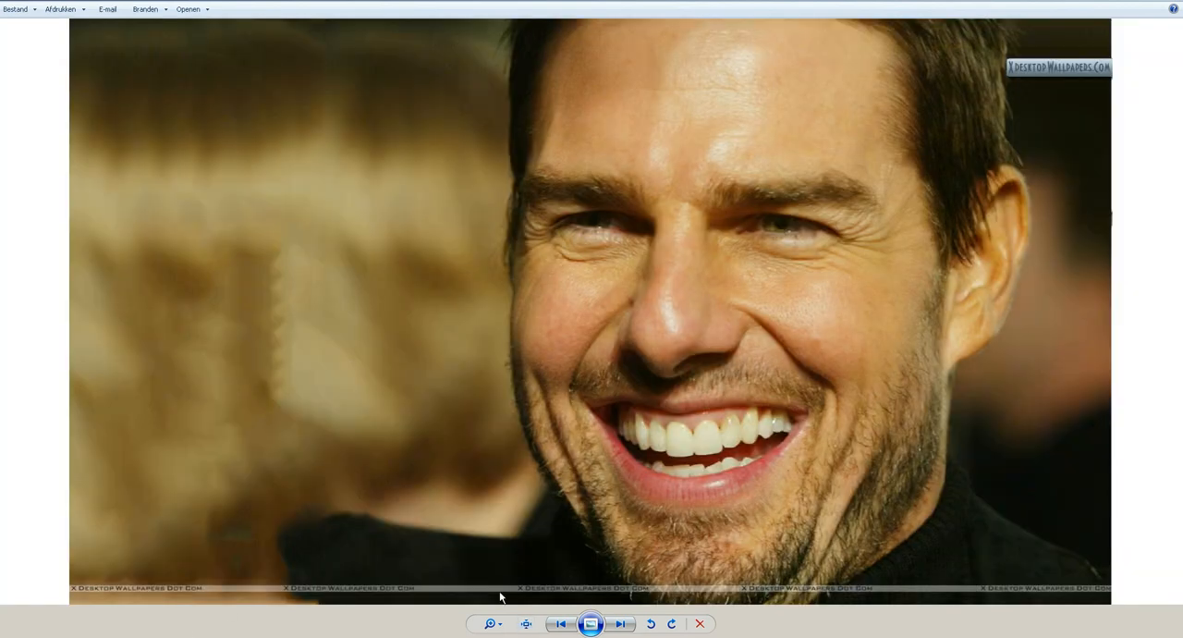
pyautogui.moveTo(498, 624); pyautogui.dragTo(497, 606)
pyautogui.moveTo(682, 324); pyautogui.dragTo(135, 564)
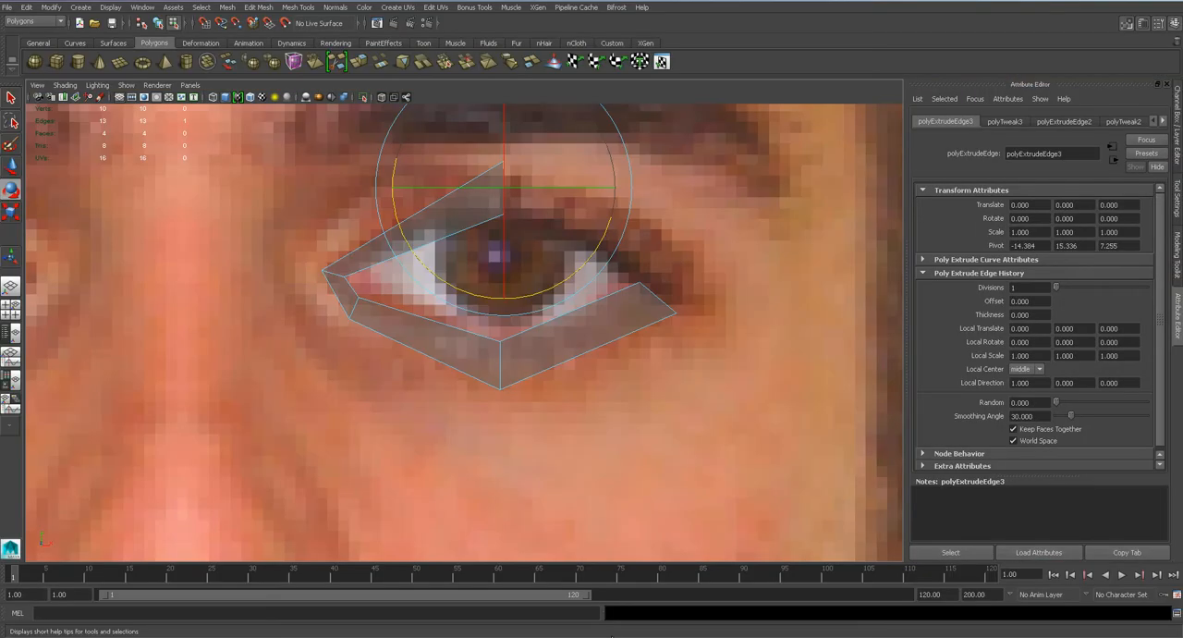
# Extrude the edge above the iris to the outer eye corner, rotate it to a slant and scale it down.
pyautogui.keyDown('alt'); pyautogui.moveTo(589, 319); pyautogui.dragTo(574, 337, button='middle'); pyautogui.keyUp('alt')
pyautogui.press('q')
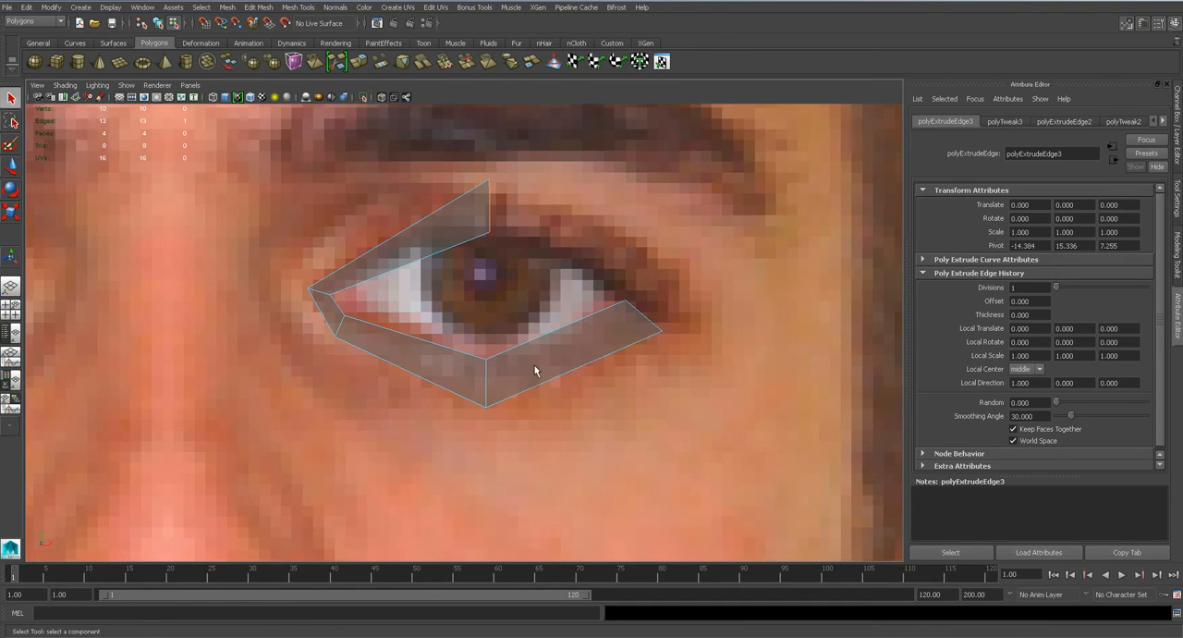
pyautogui.click(260, 11)
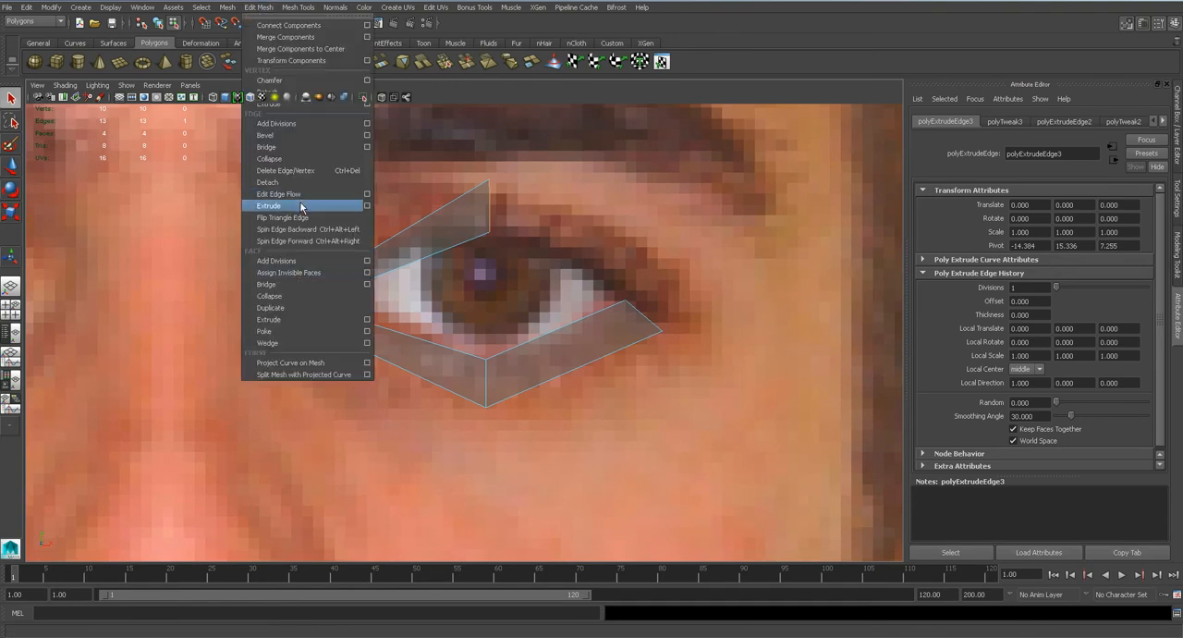
pyautogui.click(303, 209)
pyautogui.moveTo(522, 215); pyautogui.dragTo(695, 290)
pyautogui.press('e')
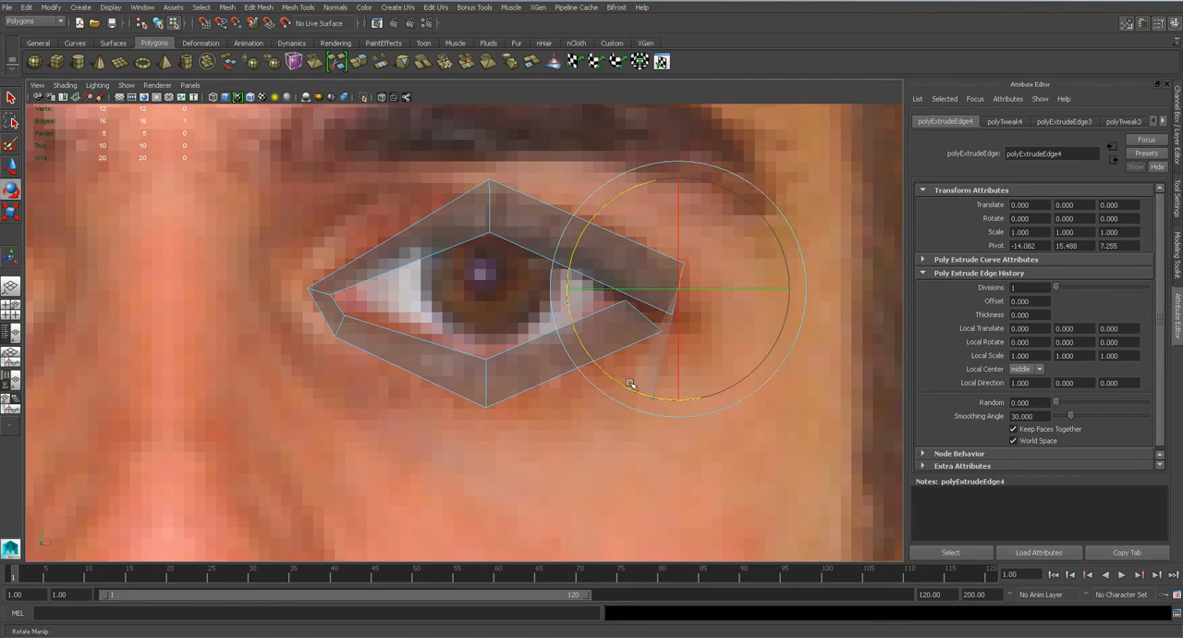
pyautogui.scroll(2, 681, 324)
pyautogui.press('r')
pyautogui.moveTo(718, 282); pyautogui.dragTo(707, 301)
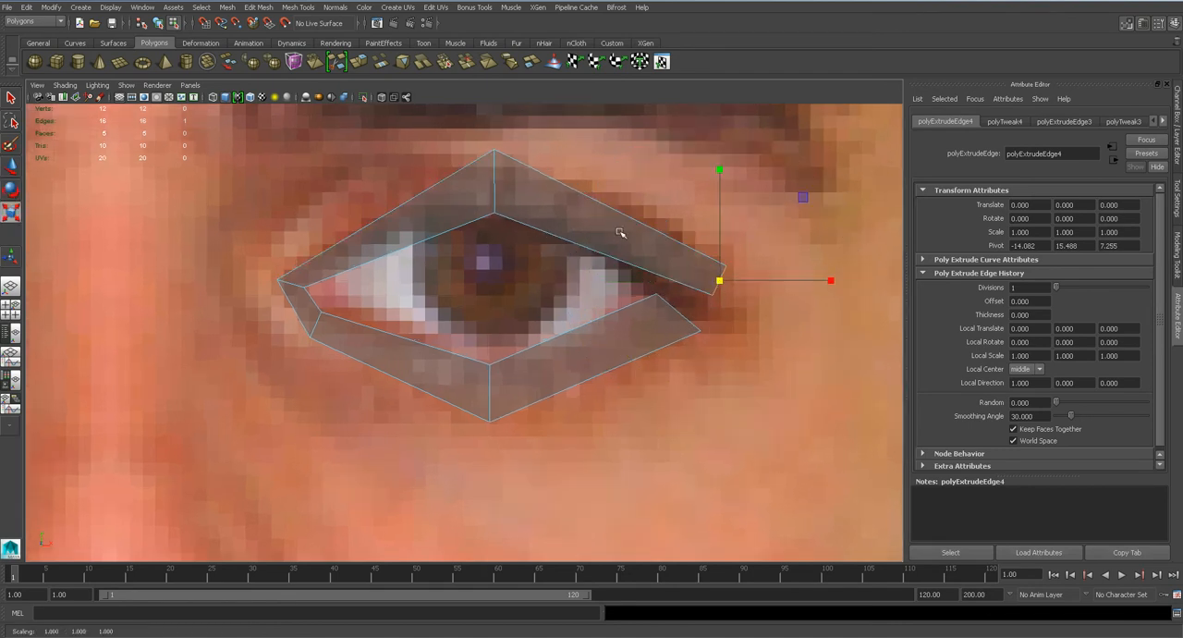
# Nudge the upper eyelid strip's end edge down slightly and insert an edge loop near that outer end.
pyautogui.keyDown('alt'); pyautogui.moveTo(576, 212); pyautogui.dragTo(437, 258, button='middle'); pyautogui.keyUp('alt')
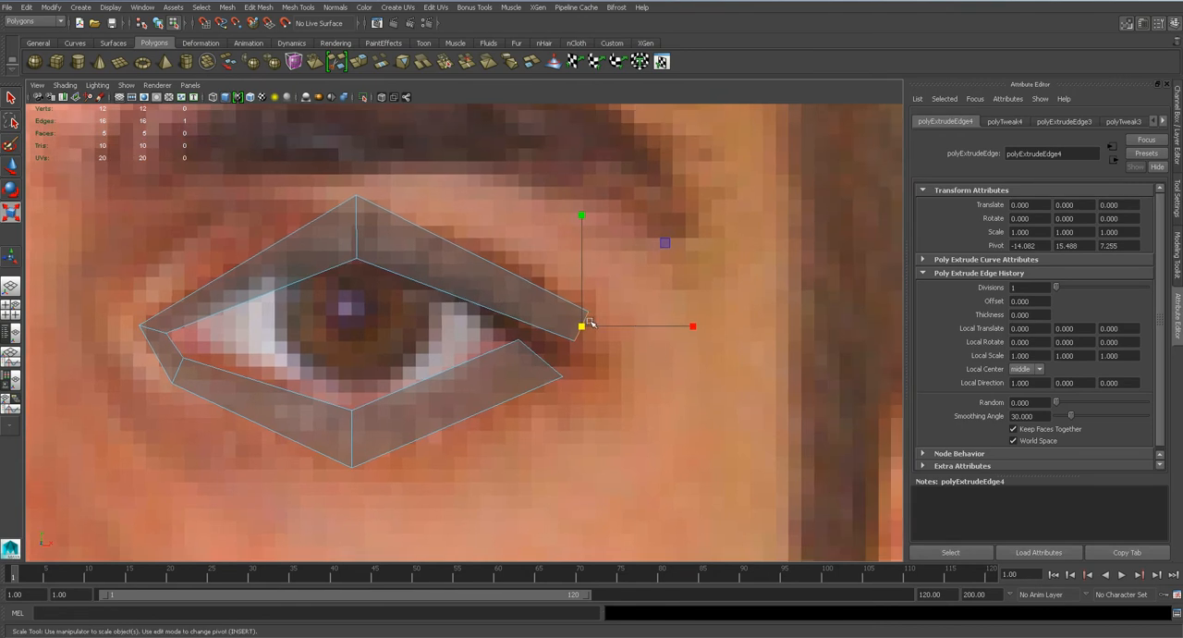
pyautogui.press('w')
pyautogui.moveTo(582, 327); pyautogui.dragTo(585, 335)
pyautogui.scroll(1, 585, 337)
pyautogui.scroll(-9, 585, 338)
pyautogui.scroll(10, 558, 312)
pyautogui.click(297, 7)
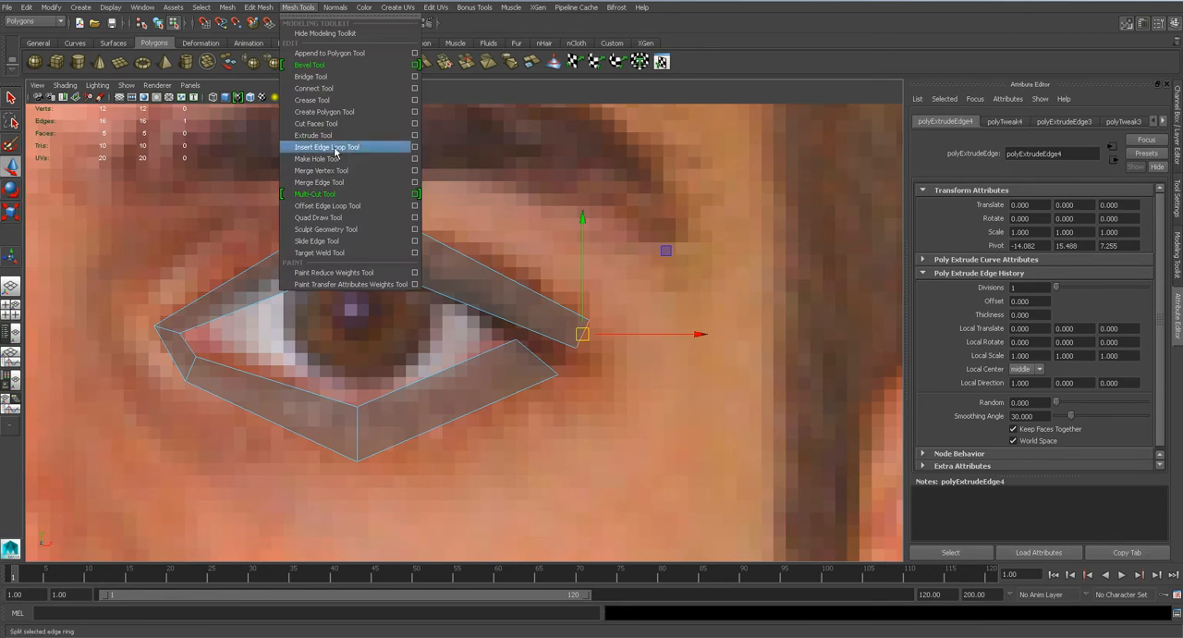
pyautogui.click(332, 147)
pyautogui.click(523, 330)
pyautogui.press('q')
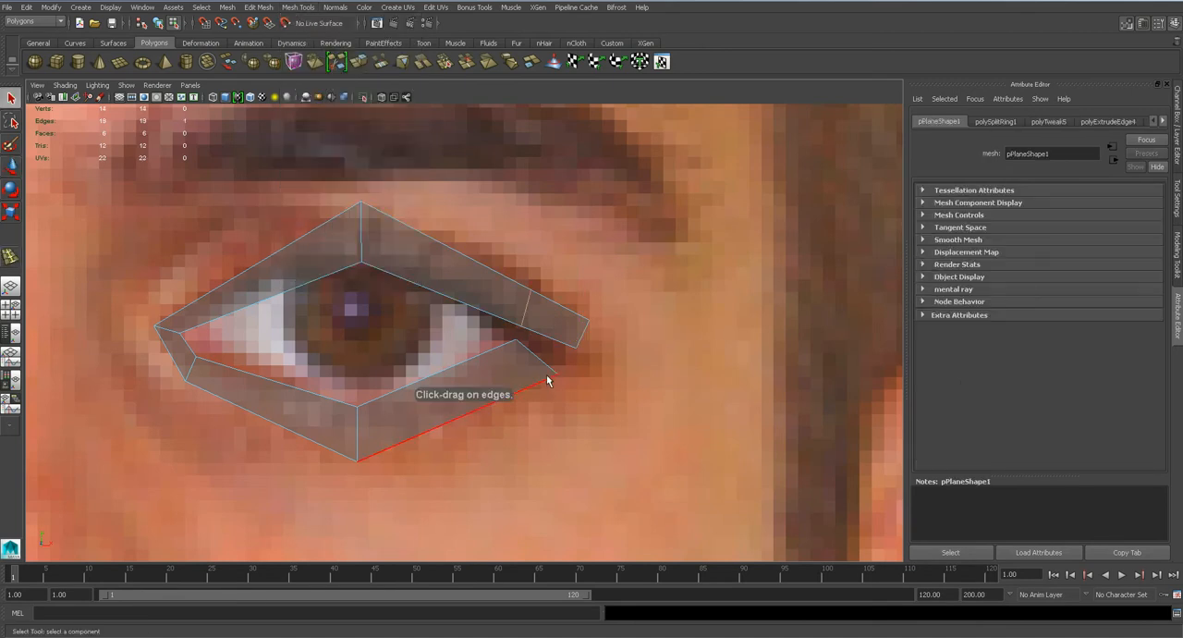
# Target-weld the lower eyelid strip's two end vertices onto the lower vertices of the upper strip's end edge and inserted loop.
pyautogui.rightClick(529, 369)
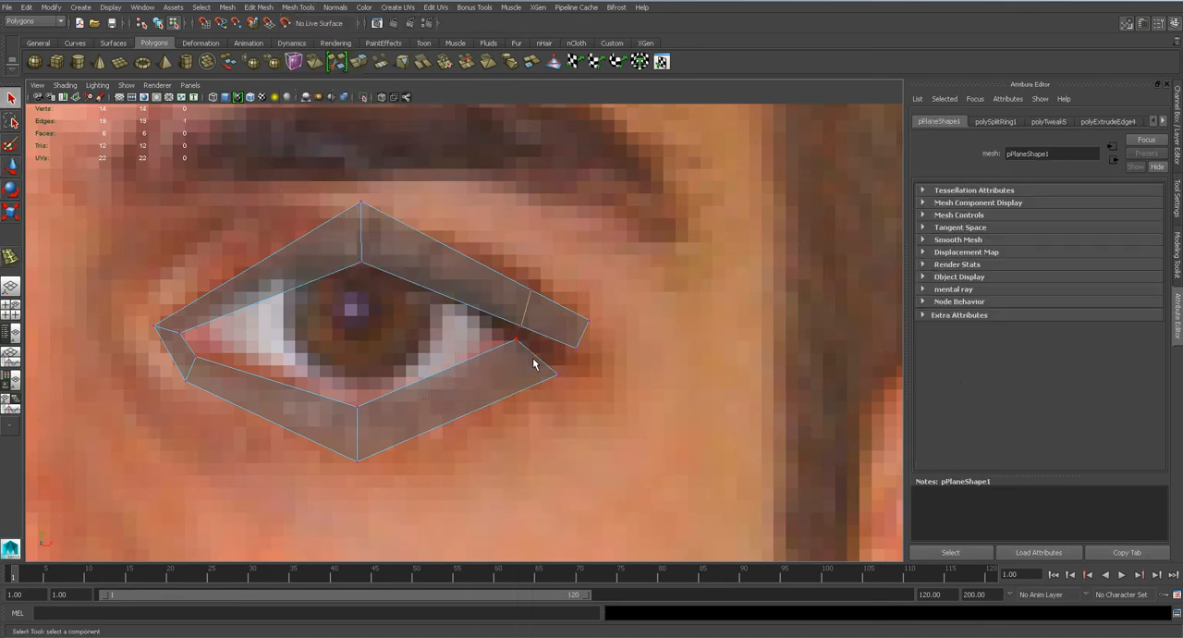
pyautogui.click(1171, 270)
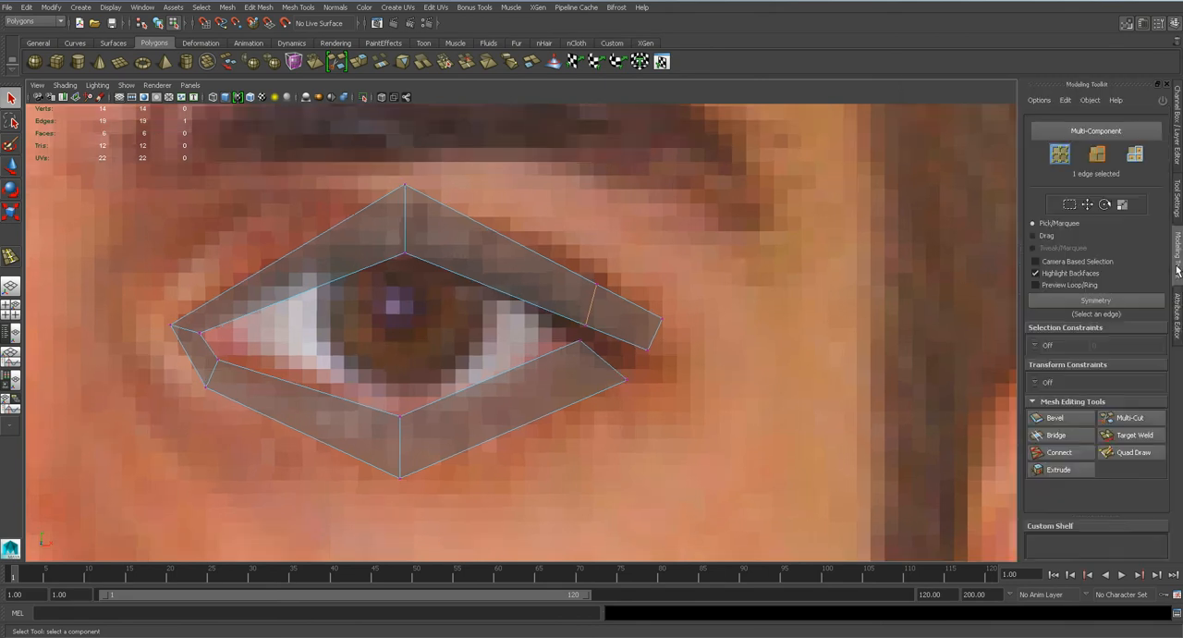
pyautogui.click(1127, 435)
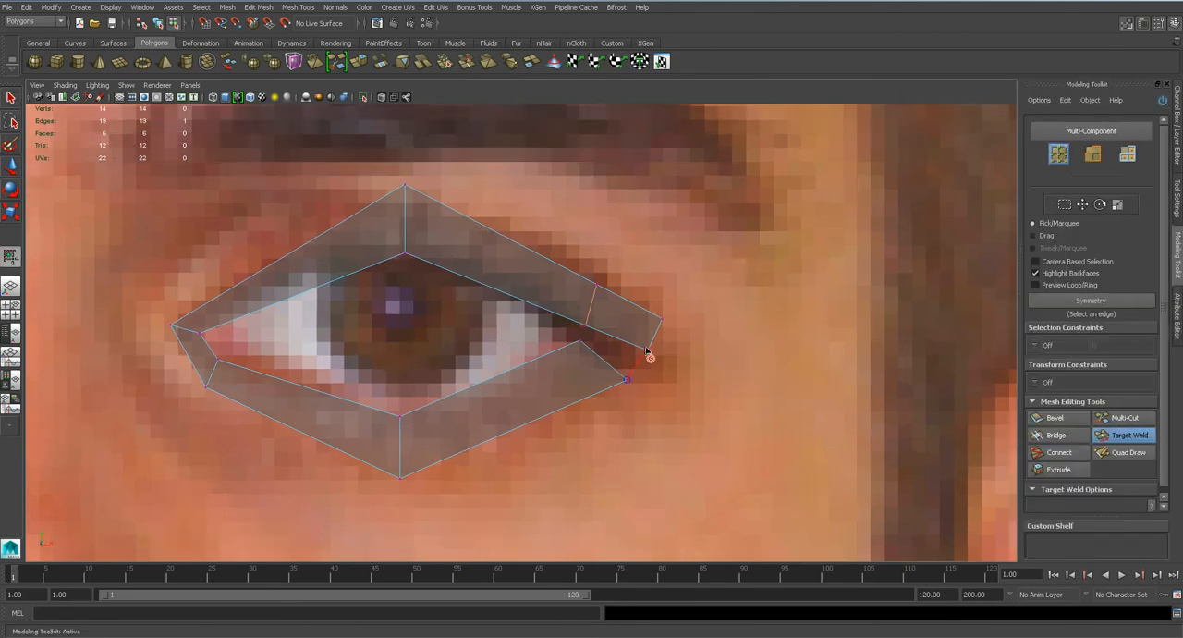
pyautogui.moveTo(646, 355); pyautogui.dragTo(648, 354)
pyautogui.moveTo(587, 328); pyautogui.dragTo(586, 326)
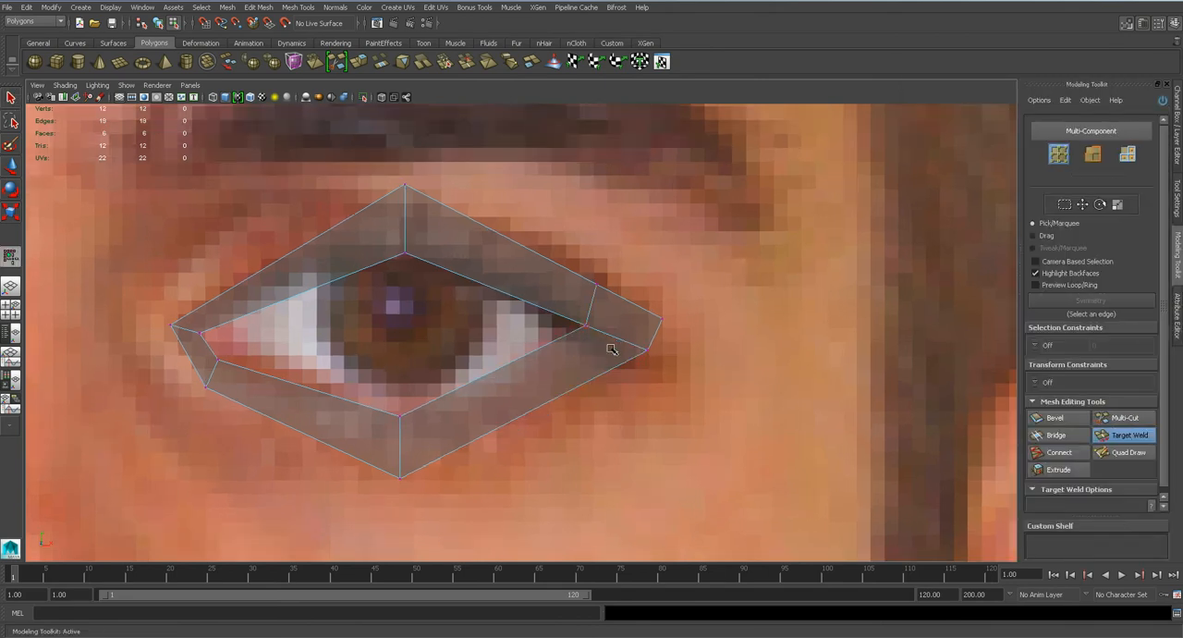
# Move the welded outer-corner vertex down and shift the upper outline vertices near the outer corner outward.
pyautogui.press('w')
pyautogui.click(647, 352)
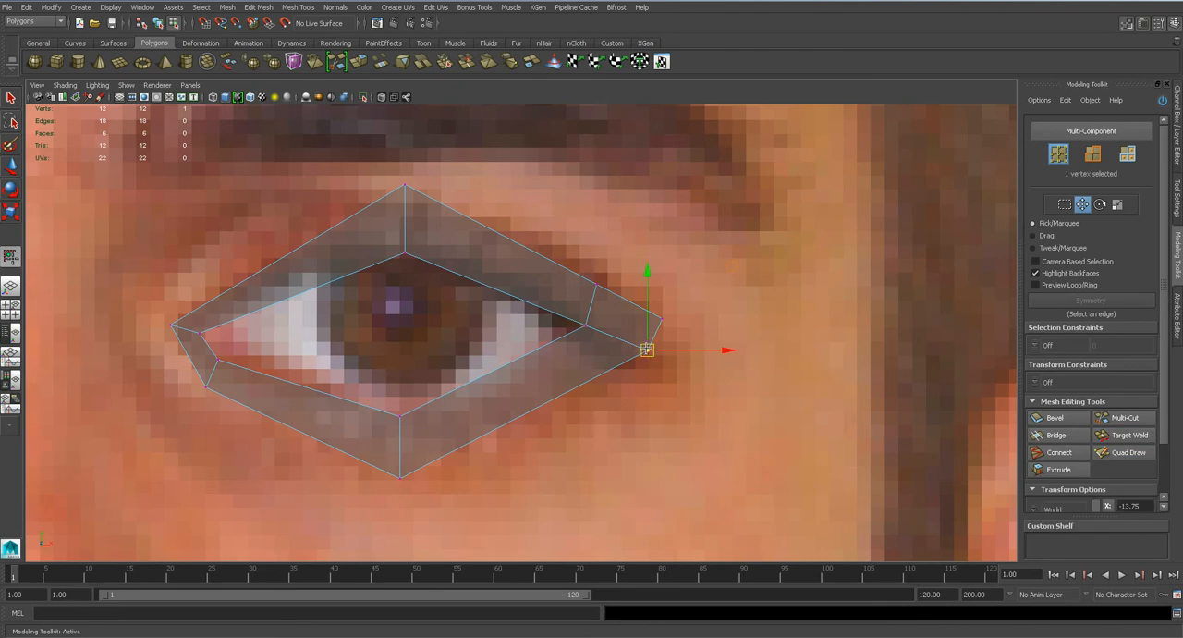
pyautogui.click(1176, 157)
pyautogui.press('q')
pyautogui.click(9, 102)
pyautogui.click(8, 166)
pyautogui.moveTo(653, 349); pyautogui.dragTo(646, 362)
pyautogui.press('q')
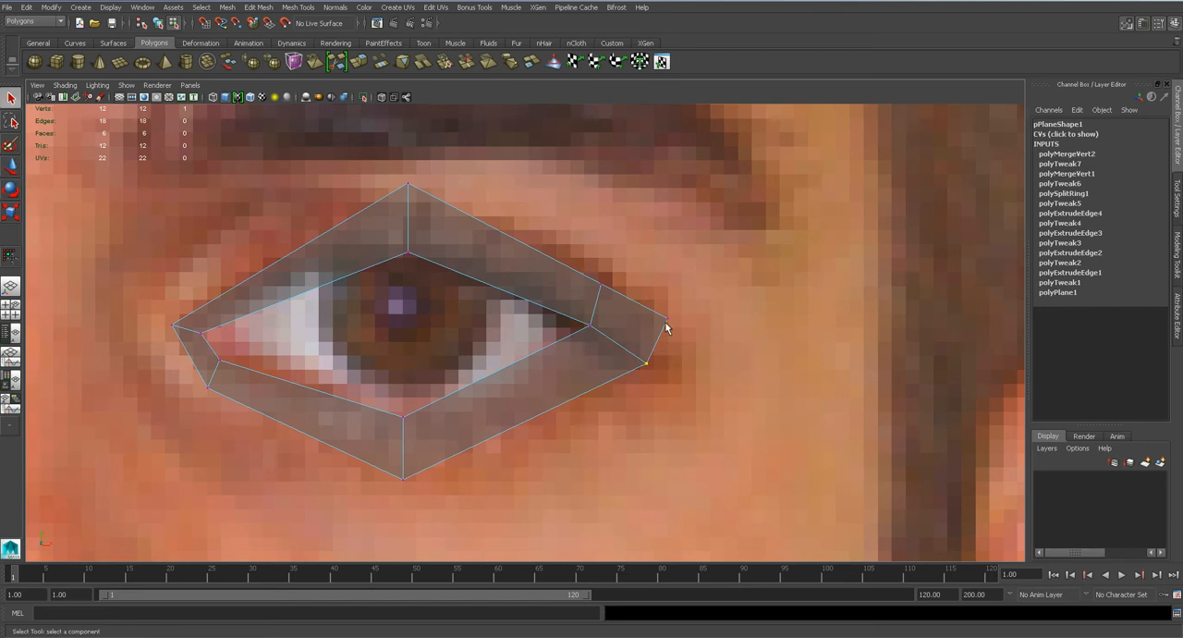
pyautogui.press('w')
pyautogui.click(600, 288)
pyautogui.moveTo(601, 285); pyautogui.dragTo(614, 282)
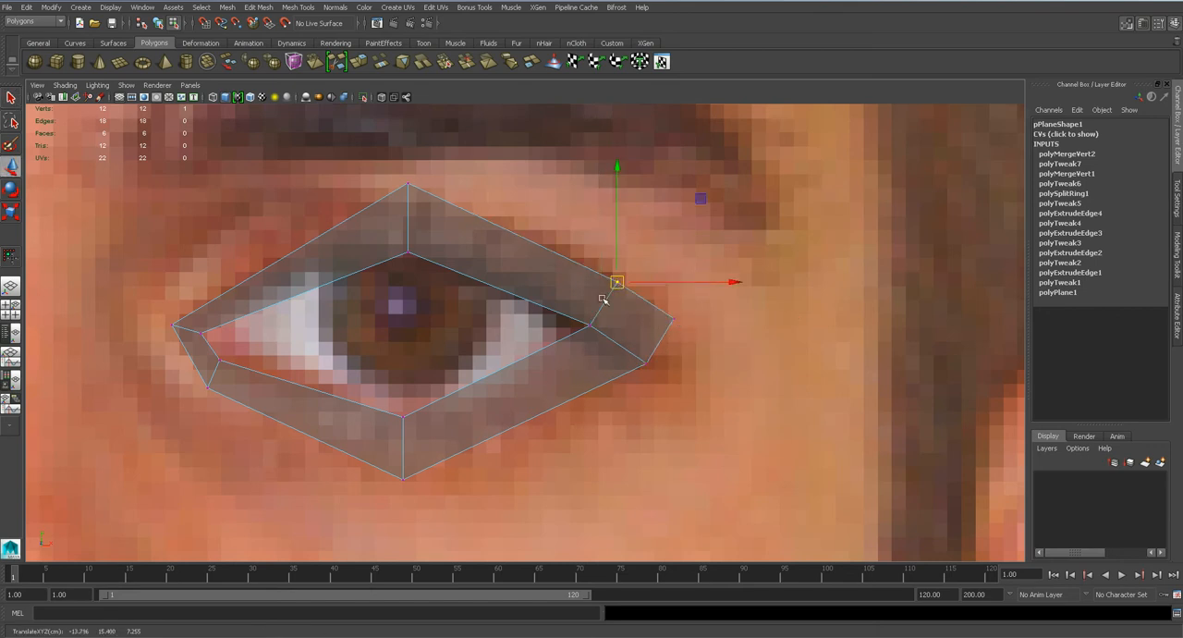
# Shift the vertices around the inner eye corner slightly toward the nose.
pyautogui.moveTo(144, 305); pyautogui.dragTo(235, 403)
pyautogui.press('q')
pyautogui.moveTo(196, 355); pyautogui.dragTo(201, 328)
pyautogui.press('w')
pyautogui.scroll(-10, 478, 356)
pyautogui.scroll(10, 478, 356)
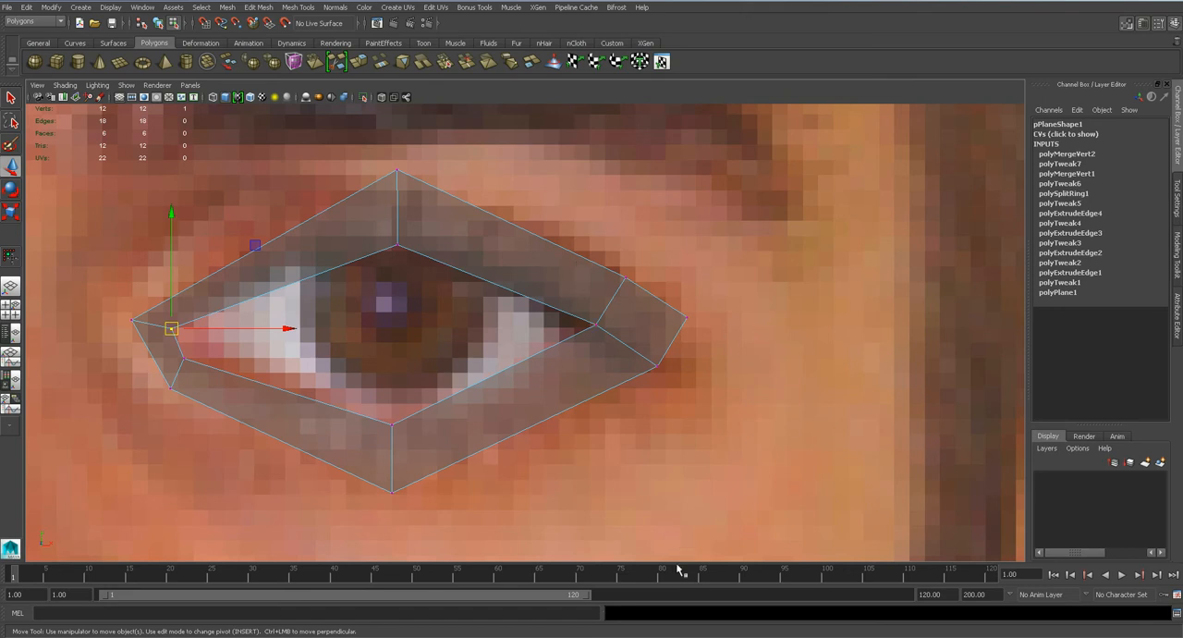
# Switch to the photo viewer, examine the portrait's eye corners up close, and return to Maya.
pyautogui.moveTo(791, 636)
pyautogui.click(796, 610)
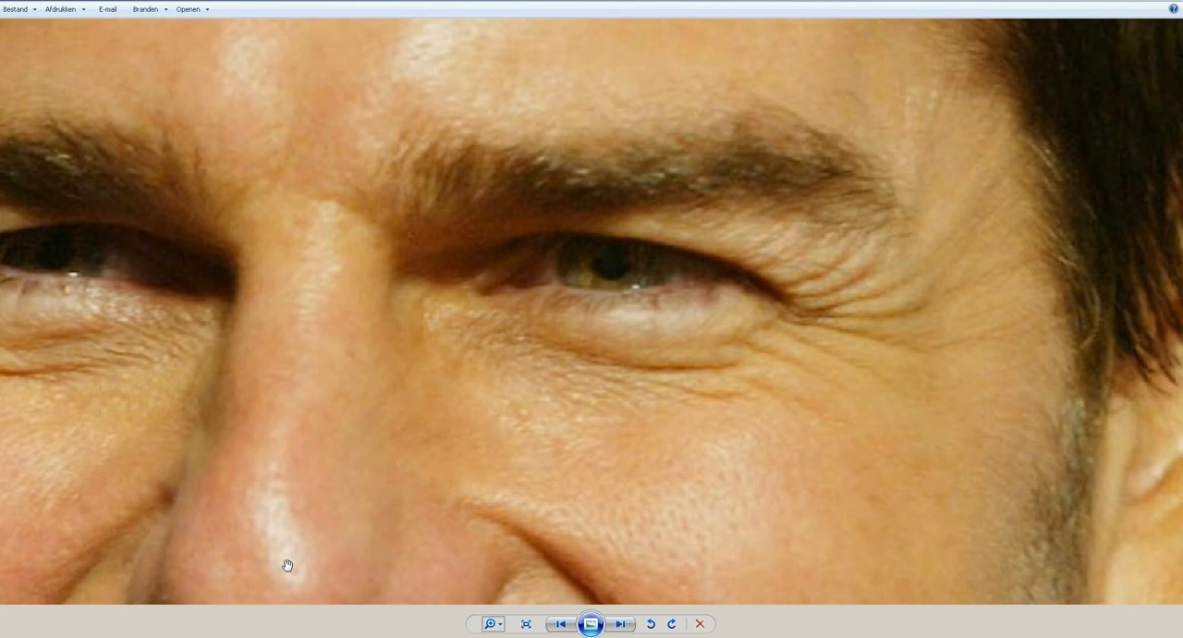
pyautogui.click(586, 636)
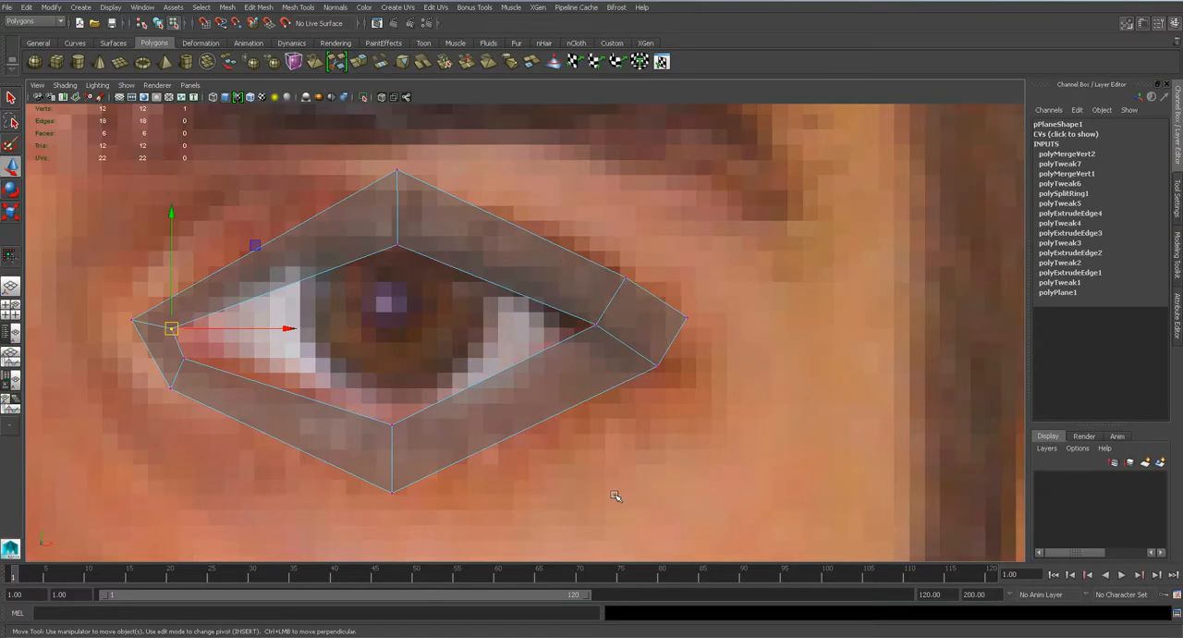
# Lower the upper outline vertex near the outer corner and reposition the inner-corner vertices around the tear duct.
pyautogui.click(625, 276)
pyautogui.moveTo(625, 276); pyautogui.dragTo(621, 284)
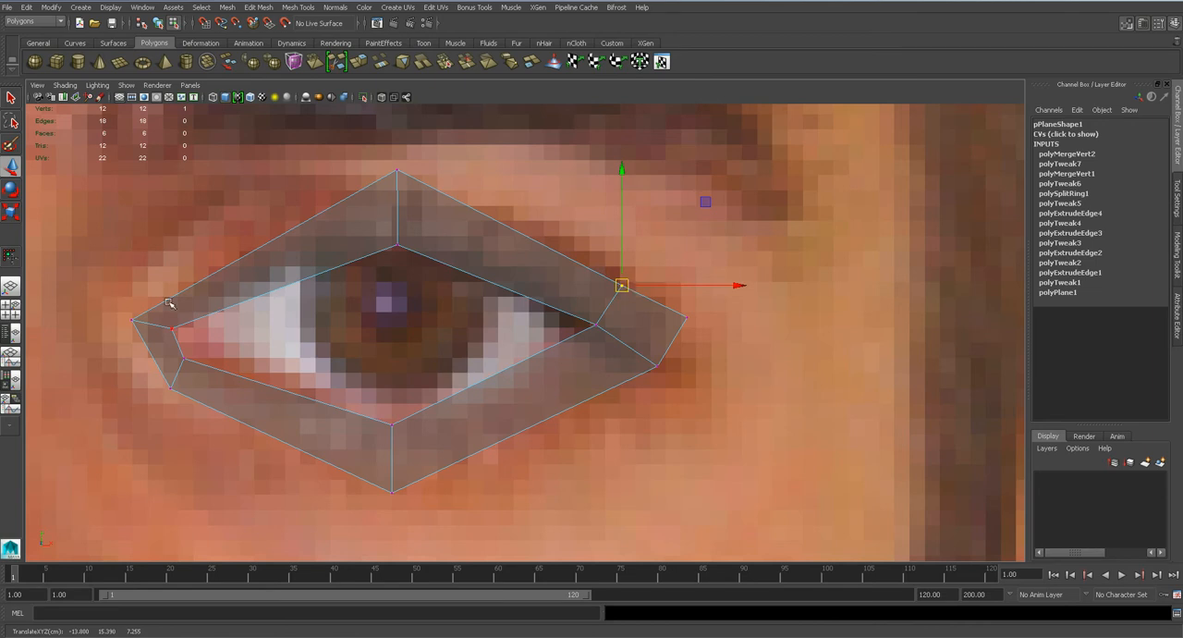
pyautogui.moveTo(171, 328); pyautogui.dragTo(176, 315)
pyautogui.moveTo(183, 359); pyautogui.dragTo(181, 355)
pyautogui.press('q')
pyautogui.press('w')
pyautogui.click(132, 320)
pyautogui.moveTo(133, 320); pyautogui.dragTo(135, 309)
pyautogui.click(172, 388)
pyautogui.moveTo(172, 388); pyautogui.dragTo(153, 387)
# Insert four edge loops, one on each side of the iris in both the upper and lower eyelid strips.
pyautogui.click(298, 7)
pyautogui.click(324, 132)
pyautogui.click(493, 282)
pyautogui.click(302, 282)
pyautogui.click(480, 379)
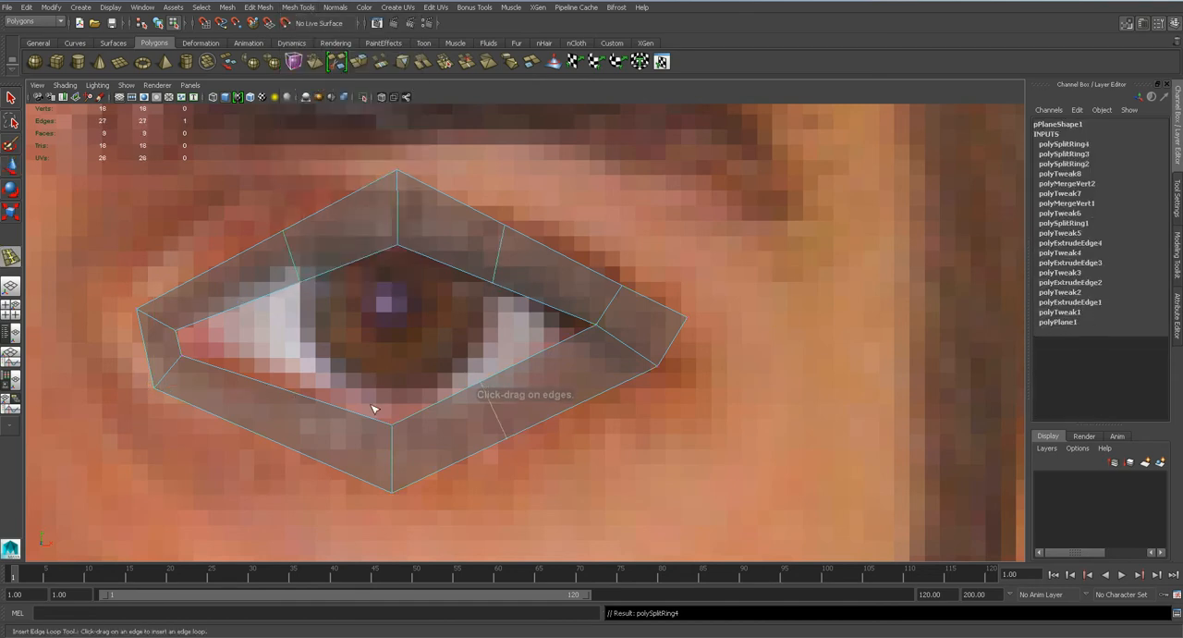
pyautogui.click(304, 399)
# Move the two new upper eyelid edges up and outward to round the upper lid.
pyautogui.press('q')
pyautogui.press('w')
pyautogui.moveTo(293, 256); pyautogui.dragTo(278, 229)
pyautogui.click(499, 256)
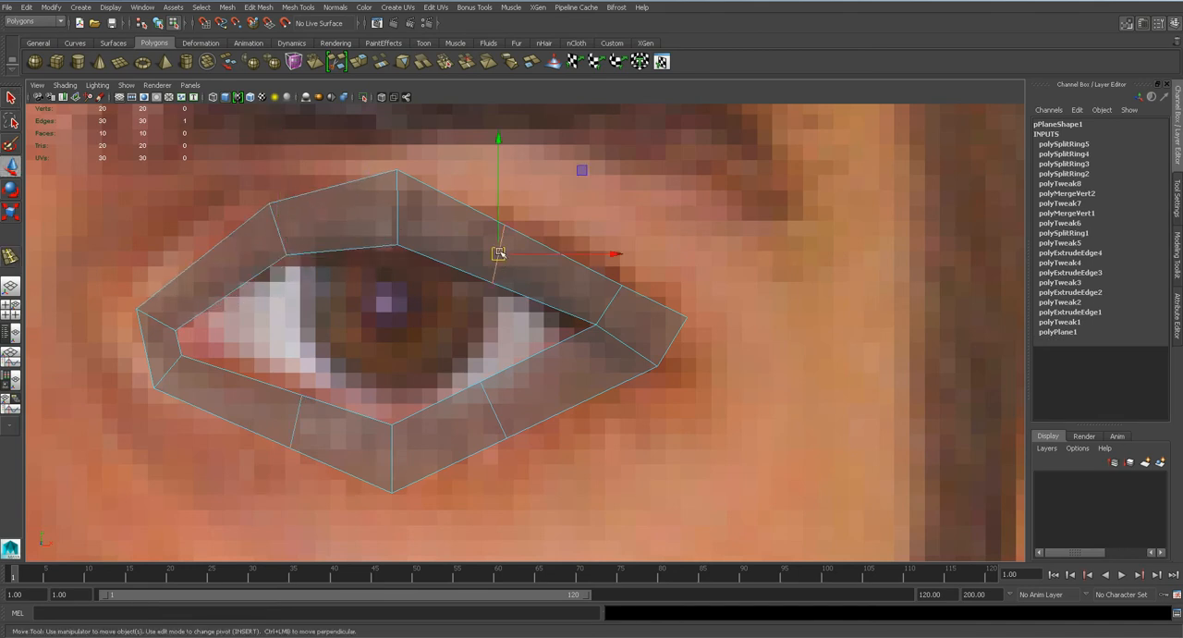
pyautogui.moveTo(498, 254); pyautogui.dragTo(506, 241)
# Reposition the two new lower eyelid edges and raise the edge below the iris to follow the lower lid's curve.
pyautogui.click(492, 413)
pyautogui.moveTo(492, 413); pyautogui.dragTo(517, 445)
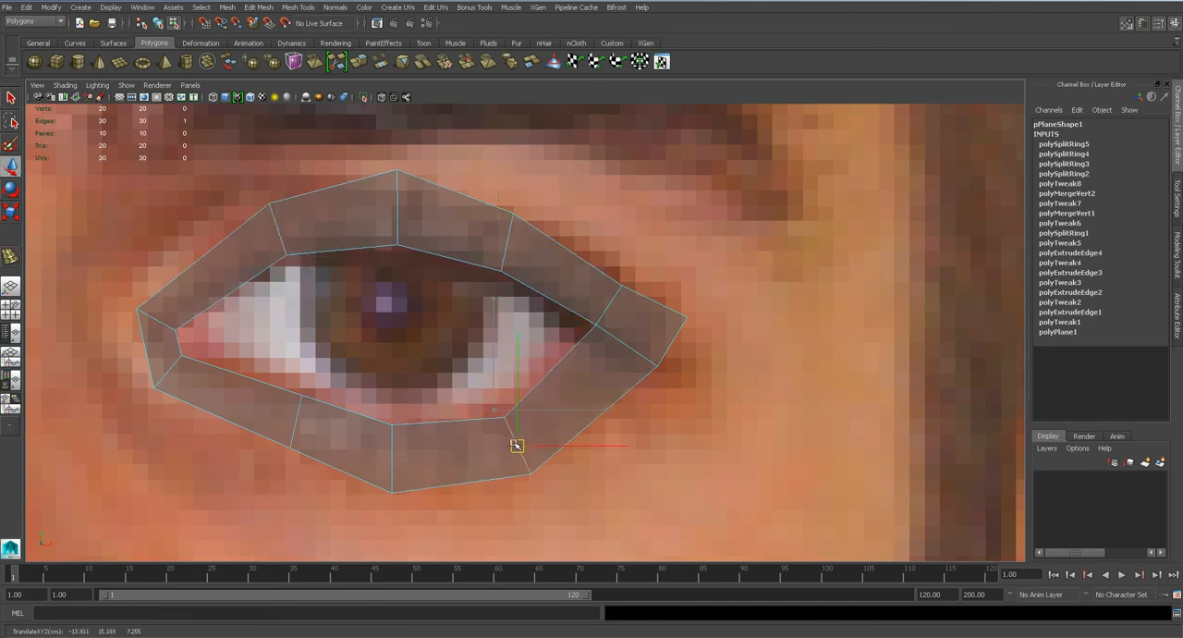
pyautogui.click(306, 415)
pyautogui.moveTo(298, 415); pyautogui.dragTo(274, 399)
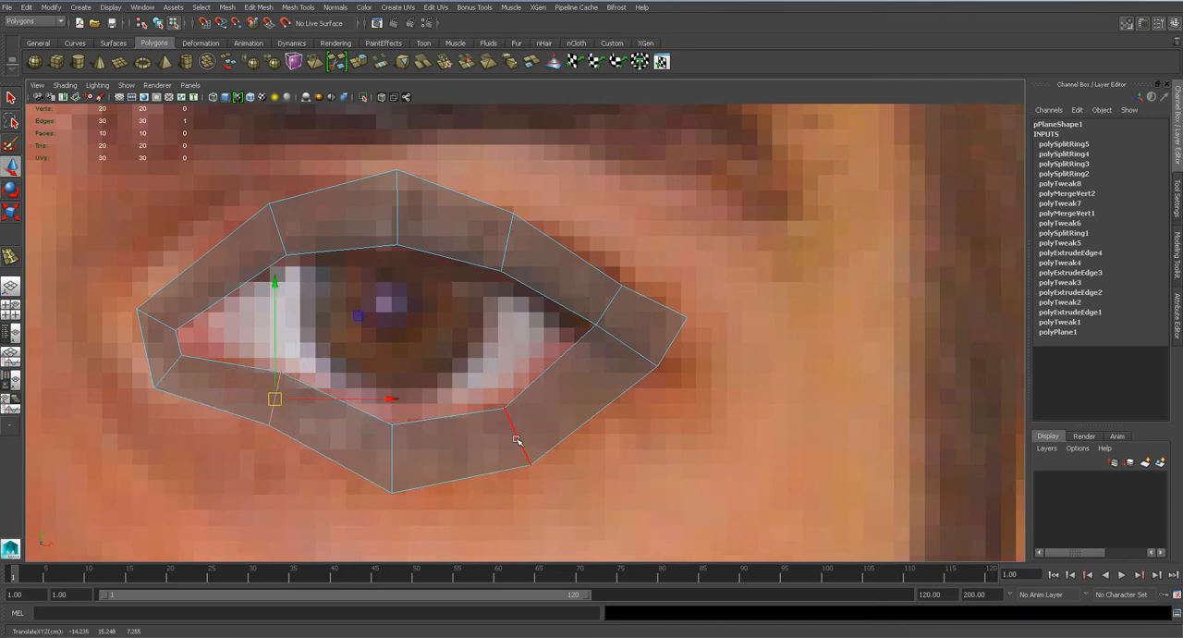
pyautogui.click(393, 454)
pyautogui.moveTo(391, 461); pyautogui.dragTo(391, 450)
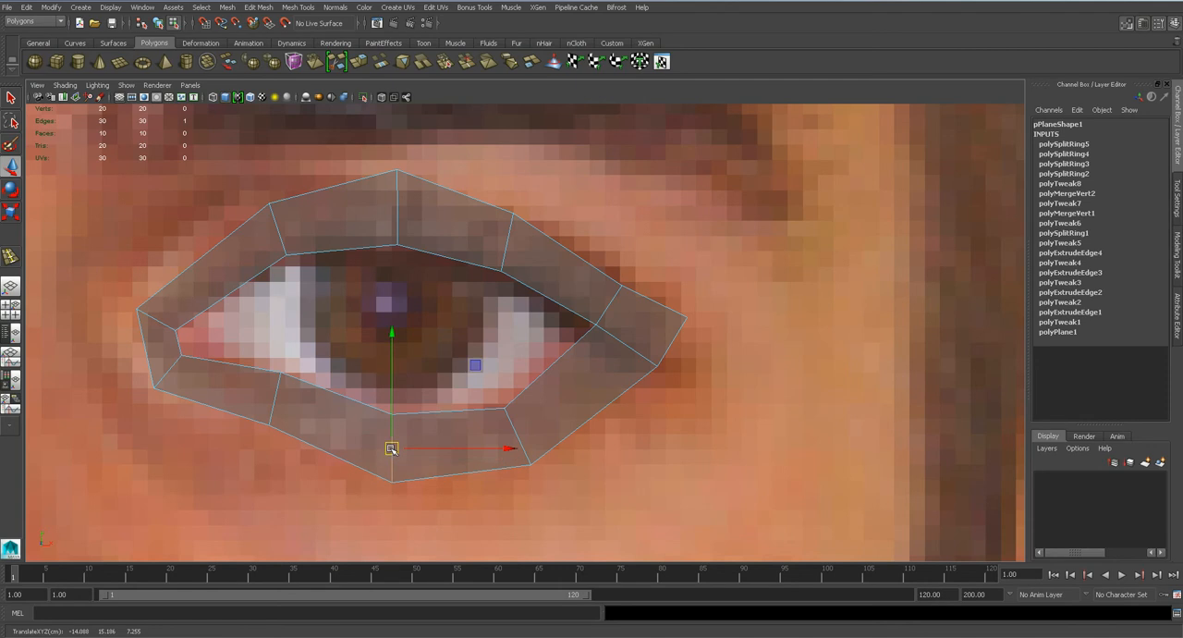
# Move the outer vertices of the lower eyelid strip outward to widen it, including the lower outer-corner vertex.
pyautogui.press('q')
pyautogui.moveTo(485, 250); pyautogui.dragTo(427, 249, button='right')
pyautogui.keyDown('alt'); pyautogui.moveTo(423, 441); pyautogui.dragTo(433, 351, button='middle'); pyautogui.keyUp('alt')
pyautogui.moveTo(379, 353); pyautogui.dragTo(650, 450)
pyautogui.press('w')
pyautogui.moveTo(464, 390); pyautogui.dragTo(465, 401)
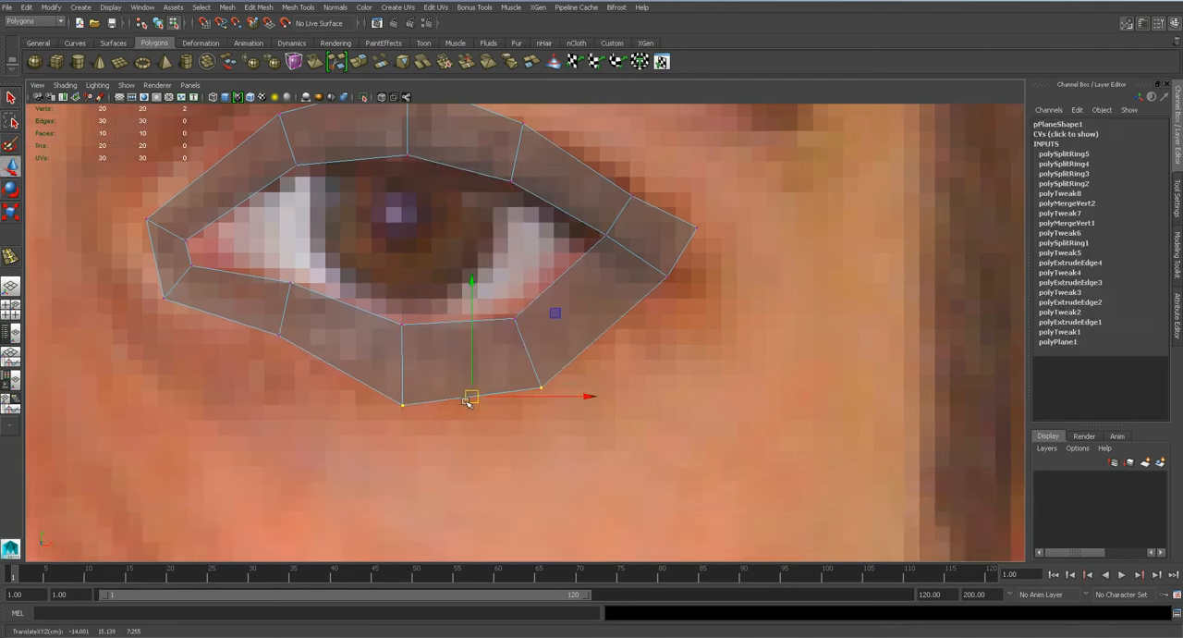
pyautogui.click(279, 335)
pyautogui.moveTo(278, 335); pyautogui.dragTo(264, 367)
pyautogui.click(666, 277)
pyautogui.moveTo(666, 278); pyautogui.dragTo(674, 285)
# Raise the upper eyelid strip's outer vertices near the outer corner and on both sides of the iris.
pyautogui.keyDown('alt'); pyautogui.moveTo(610, 237); pyautogui.dragTo(614, 337, button='middle'); pyautogui.keyUp('alt')
pyautogui.click(636, 298)
pyautogui.moveTo(642, 304); pyautogui.dragTo(646, 295)
pyautogui.click(527, 225)
pyautogui.moveTo(527, 225); pyautogui.dragTo(530, 214)
pyautogui.click(283, 216)
pyautogui.moveTo(282, 218); pyautogui.dragTo(274, 200)
# Move the two outline vertices at the inner eye corner outward toward the nose.
pyautogui.click(147, 317)
pyautogui.click(150, 320)
pyautogui.moveTo(149, 320); pyautogui.dragTo(132, 314)
pyautogui.click(167, 399)
pyautogui.moveTo(168, 400); pyautogui.dragTo(145, 395)
# Switch to the perspective view and frame the selected vertex of the eye loop.
pyautogui.scroll(-10, 412, 438)
pyautogui.scroll(10, 511, 358)
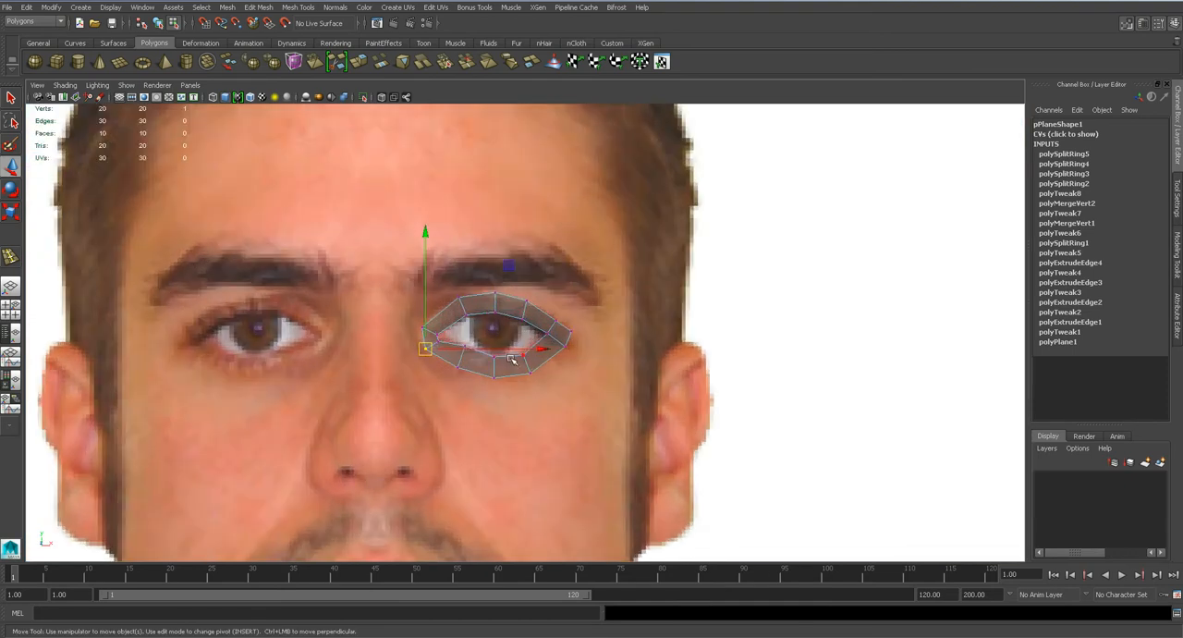
pyautogui.scroll(5, 511, 358)
pyautogui.press('space')
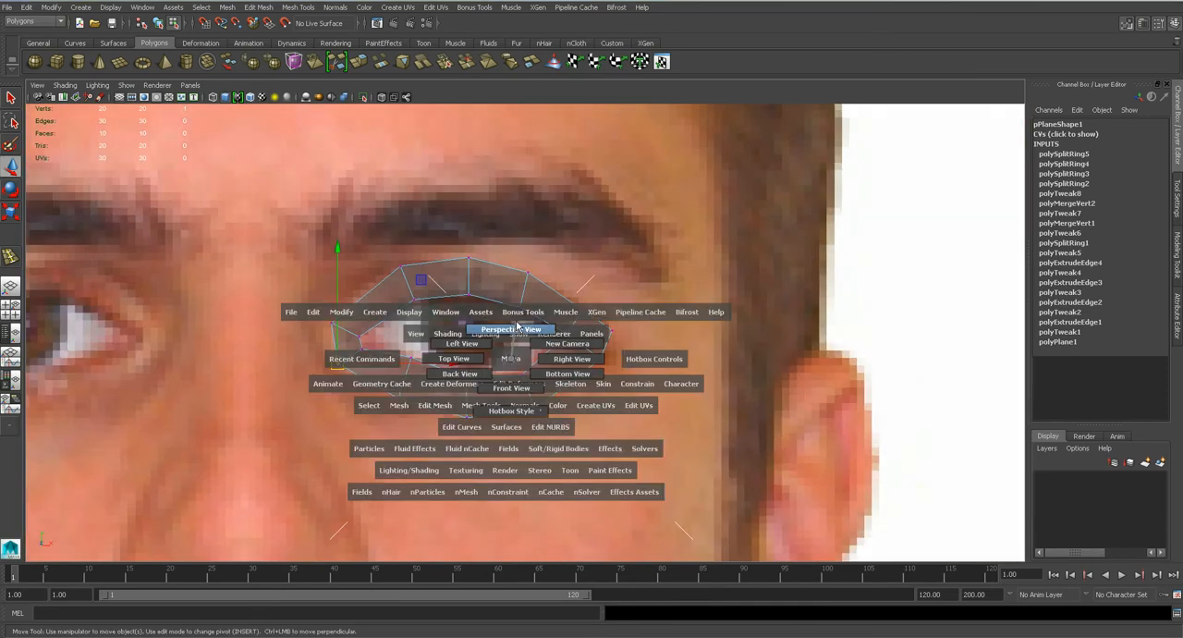
pyautogui.click(518, 329)
pyautogui.press('f')
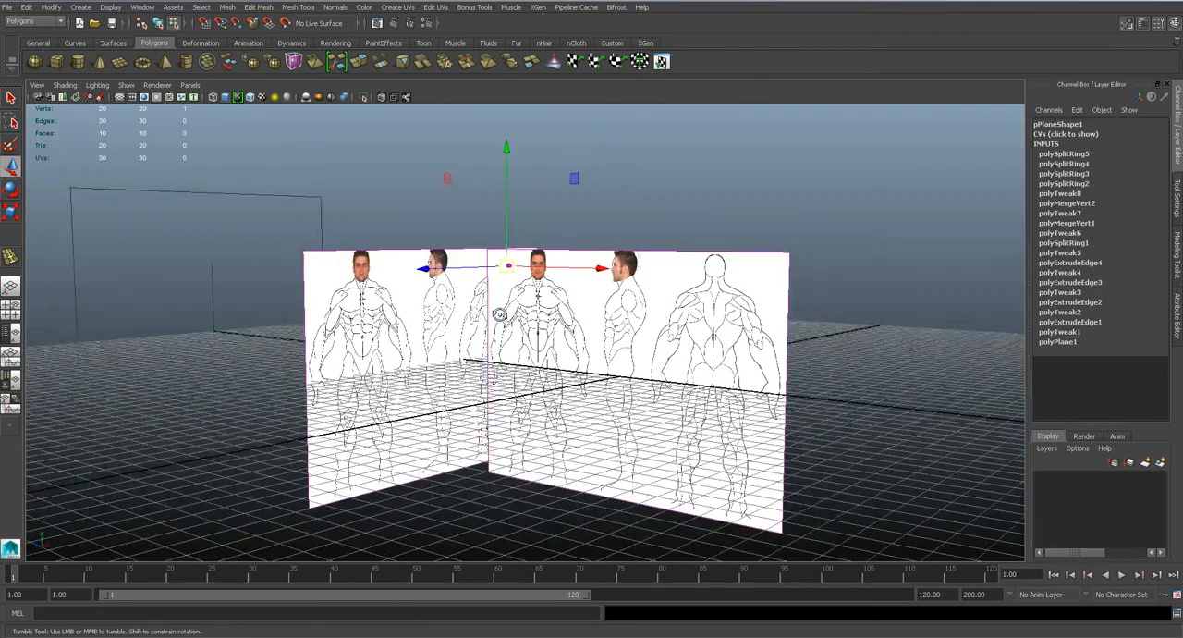
# In the side view, move the eye loop's outer-corner edge back in depth to line up with the eye corner in the profile photo.
pyautogui.scroll(8, 499, 319)
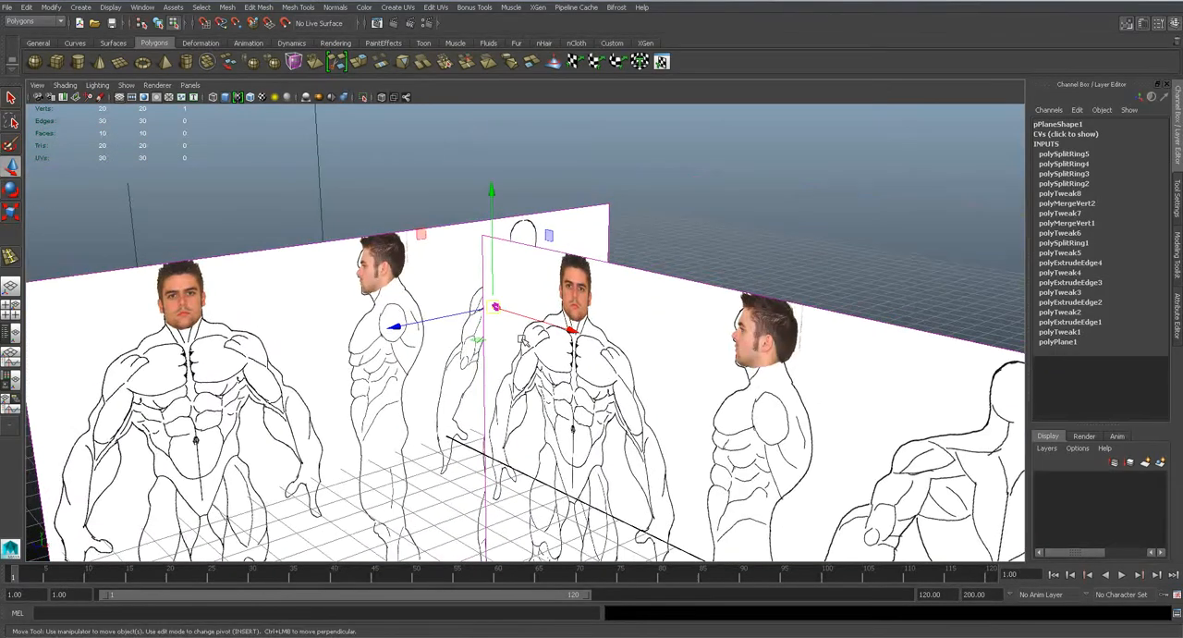
pyautogui.scroll(6, 541, 359)
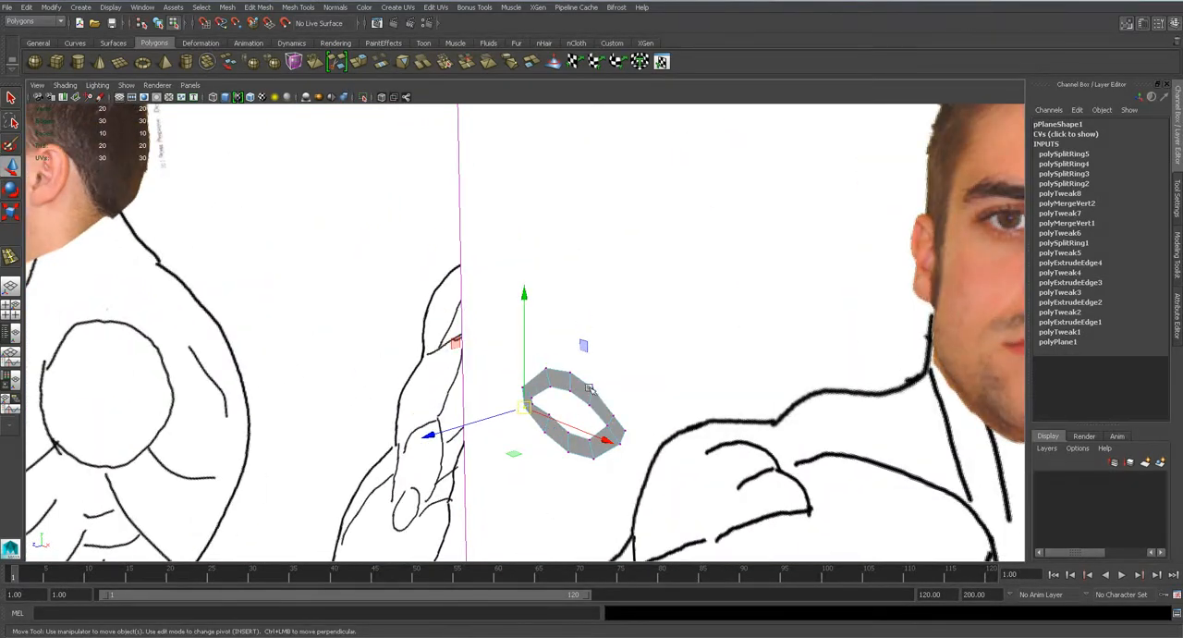
pyautogui.rightClick(533, 243)
pyautogui.moveTo(509, 246); pyautogui.dragTo(510, 274, button='right')
pyautogui.click(521, 256)
pyautogui.press('space')
pyautogui.moveTo(499, 264); pyautogui.dragTo(570, 301)
pyautogui.press('f')
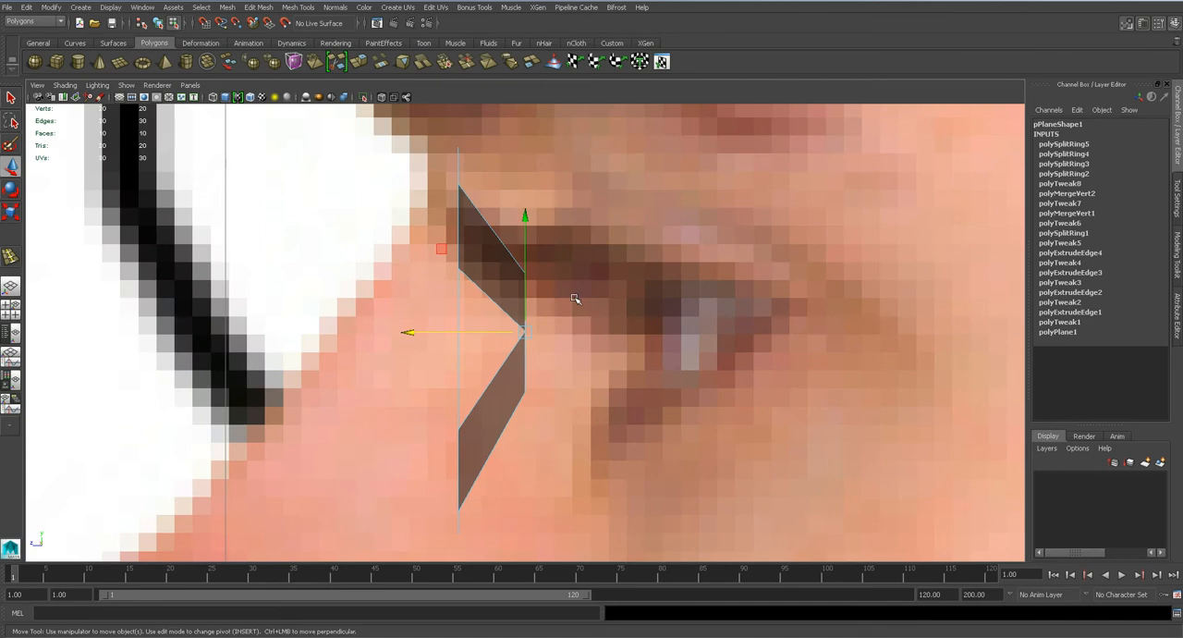
pyautogui.scroll(-8, 574, 298)
pyautogui.scroll(4, 574, 299)
pyautogui.moveTo(484, 335); pyautogui.dragTo(590, 336)
pyautogui.scroll(3, 590, 335)
pyautogui.keyDown('alt'); pyautogui.moveTo(682, 333); pyautogui.dragTo(573, 331, button='middle'); pyautogui.keyUp('alt')
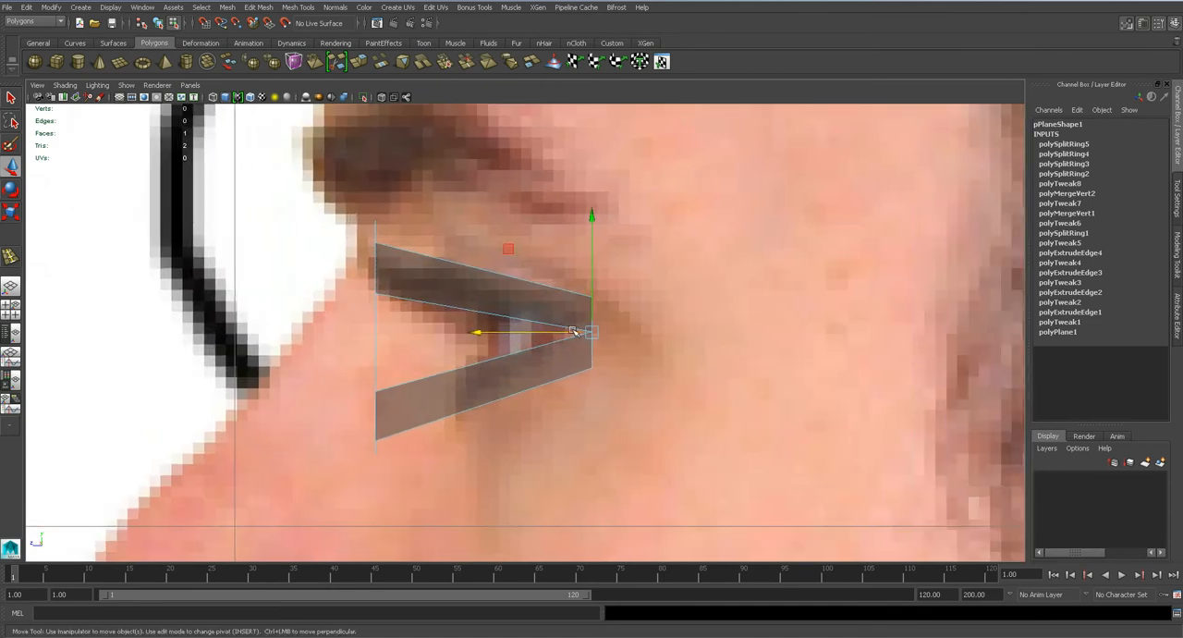
# Move the two outline vertices at the outer eye corner farther back in depth to widen the band there.
pyautogui.scroll(3, 573, 329)
pyautogui.press('q')
pyautogui.moveTo(613, 317); pyautogui.dragTo(583, 319, button='right')
pyautogui.press('w')
pyautogui.click(623, 328)
pyautogui.moveTo(596, 326); pyautogui.dragTo(664, 327)
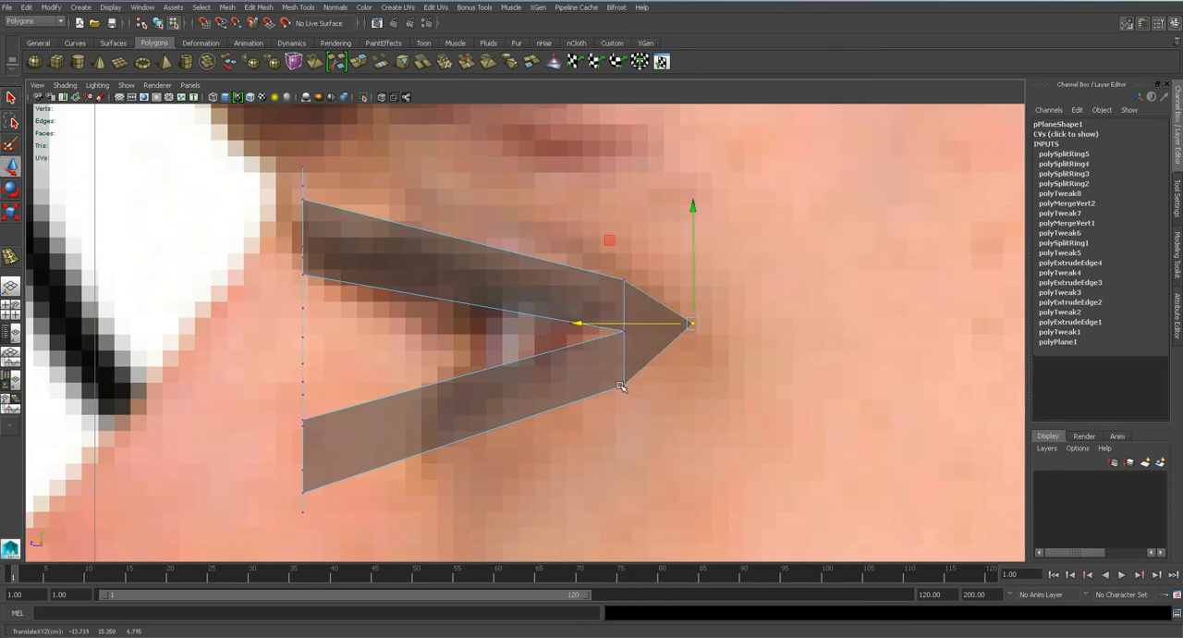
pyautogui.click(589, 393)
pyautogui.moveTo(646, 400); pyautogui.dragTo(653, 387)
pyautogui.moveTo(615, 268); pyautogui.dragTo(712, 319)
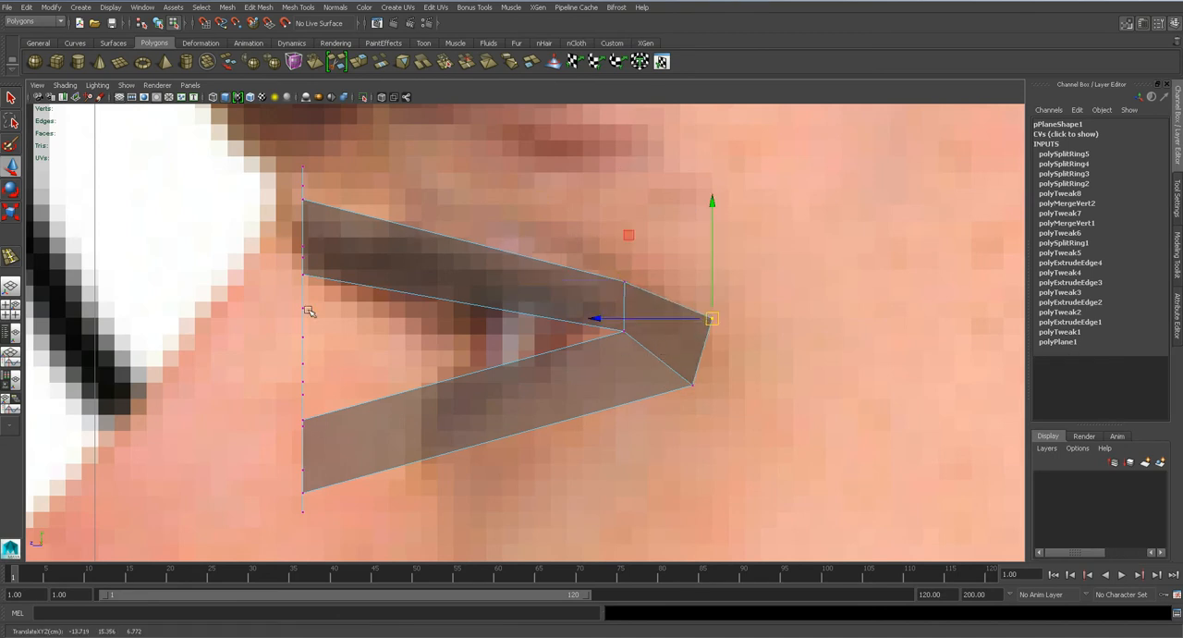
# Move the upper eyelid's middle and outer edges back in depth to follow the lid in the profile photo.
pyautogui.moveTo(302, 433); pyautogui.dragTo(300, 331, button='right')
pyautogui.click(300, 247)
pyautogui.moveTo(299, 247); pyautogui.dragTo(474, 249)
pyautogui.click(303, 213)
pyautogui.moveTo(270, 207); pyautogui.dragTo(314, 202)
pyautogui.click(507, 228)
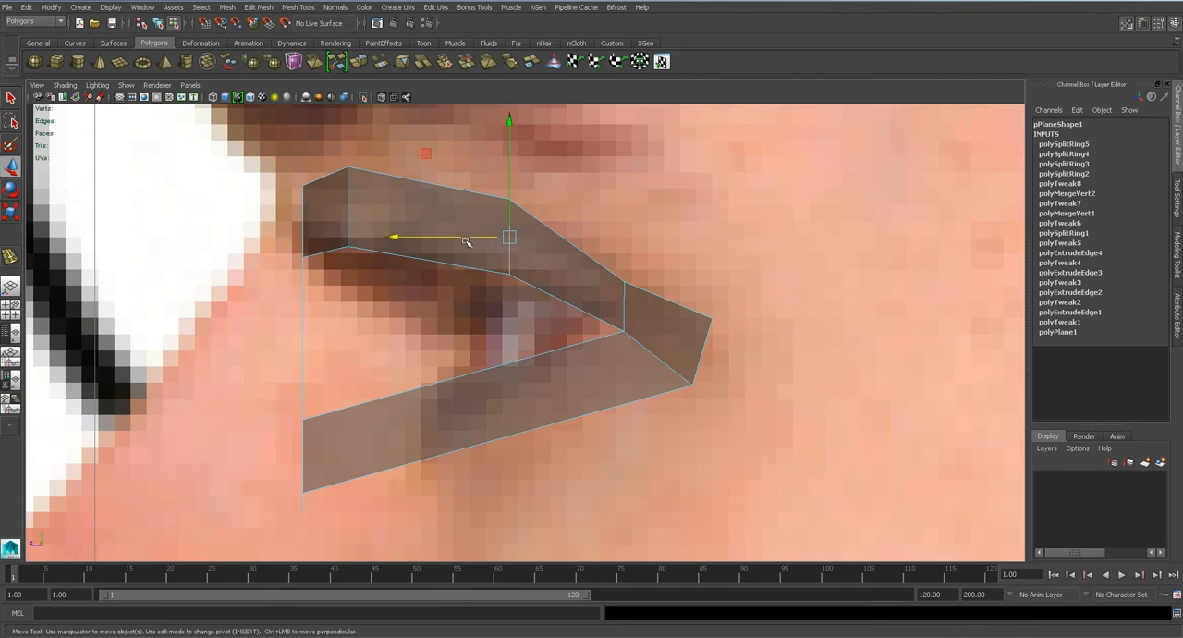
pyautogui.moveTo(462, 237); pyautogui.dragTo(443, 236)
pyautogui.click(301, 231)
pyautogui.moveTo(262, 249); pyautogui.dragTo(310, 247)
pyautogui.hotkey('ctrl', 'z')
# In the perspective view, move the inner eye-corner edge and the neighbouring upper eyelid edge back in depth.
pyautogui.press('space')
pyautogui.moveTo(396, 293); pyautogui.dragTo(405, 269)
pyautogui.keyDown('alt'); pyautogui.moveTo(531, 309); pyautogui.dragTo(489, 302); pyautogui.keyUp('alt')
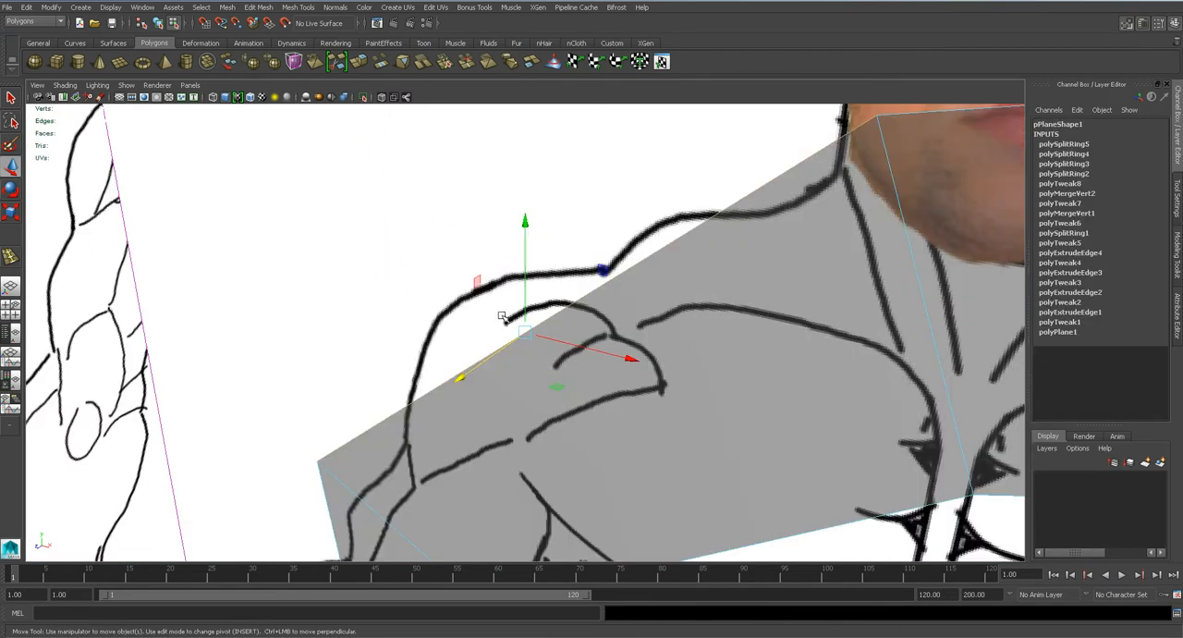
pyautogui.scroll(-5, 502, 317)
pyautogui.moveTo(496, 390); pyautogui.dragTo(493, 400, button='right')
pyautogui.click(493, 404)
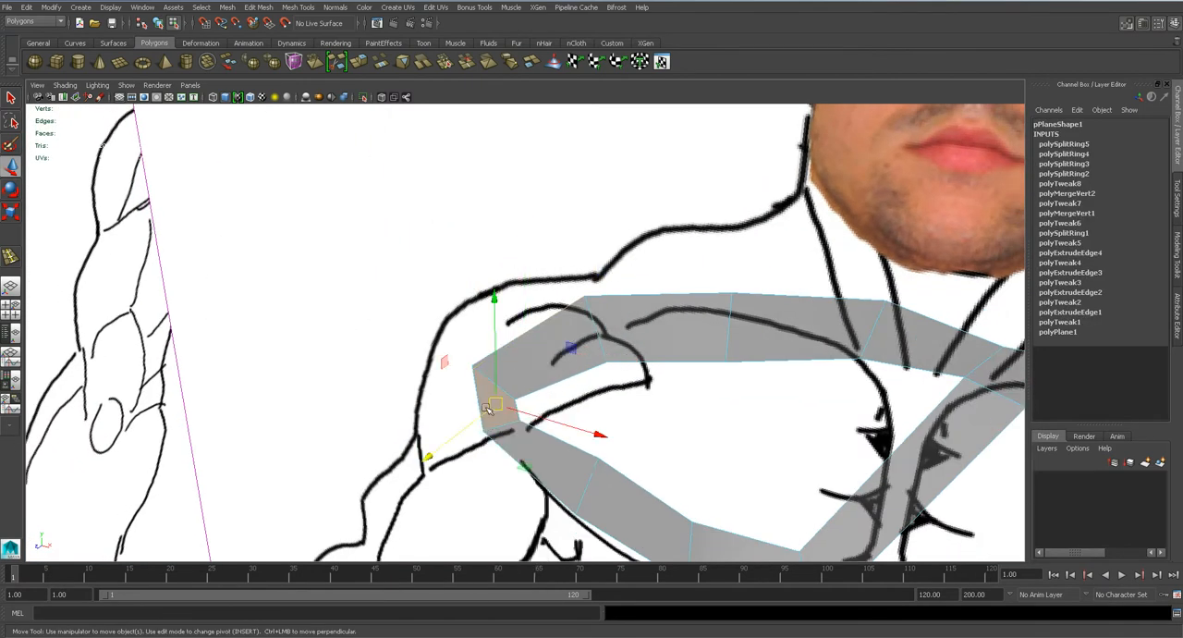
pyautogui.moveTo(473, 421); pyautogui.dragTo(547, 390)
pyautogui.click(596, 333)
pyautogui.moveTo(506, 353); pyautogui.dragTo(527, 332)
# Move the lower eyelid's outer and inner edges back in depth to start curving the lower strip.
pyautogui.keyDown('alt'); pyautogui.moveTo(583, 398); pyautogui.dragTo(624, 408); pyautogui.keyUp('alt')
pyautogui.click(680, 456)
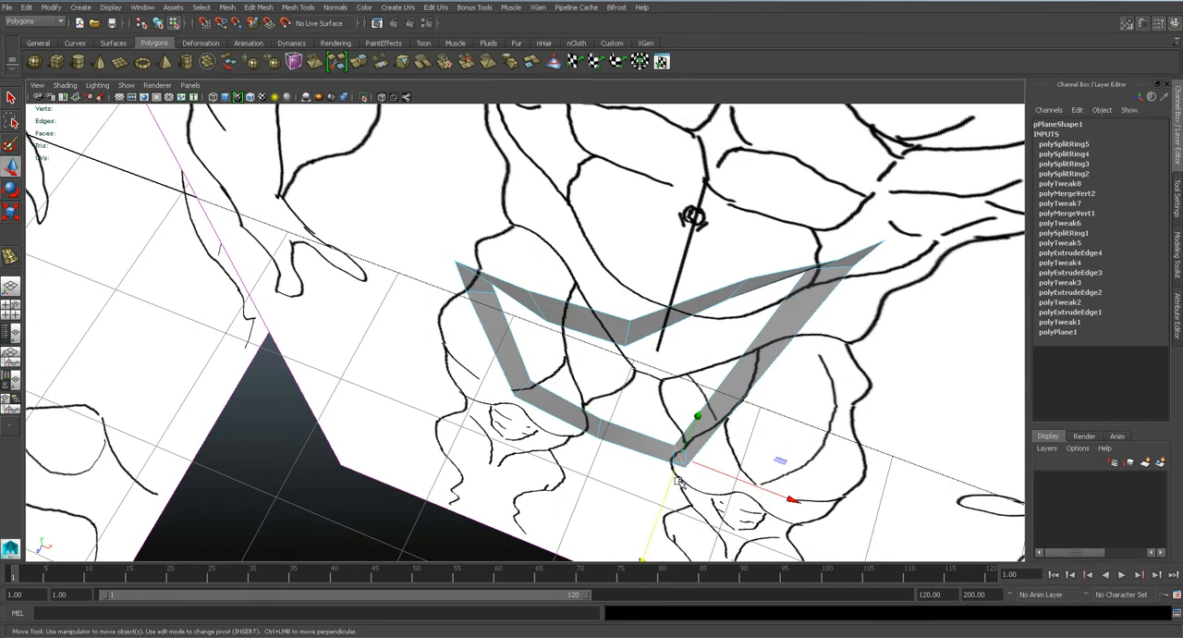
pyautogui.moveTo(666, 490); pyautogui.dragTo(678, 457)
pyautogui.click(522, 387)
pyautogui.moveTo(511, 414); pyautogui.dragTo(513, 409)
pyautogui.click(530, 320)
# In the side view, move the lower eyelid edges farther back in depth to match the profile photo.
pyautogui.press('space')
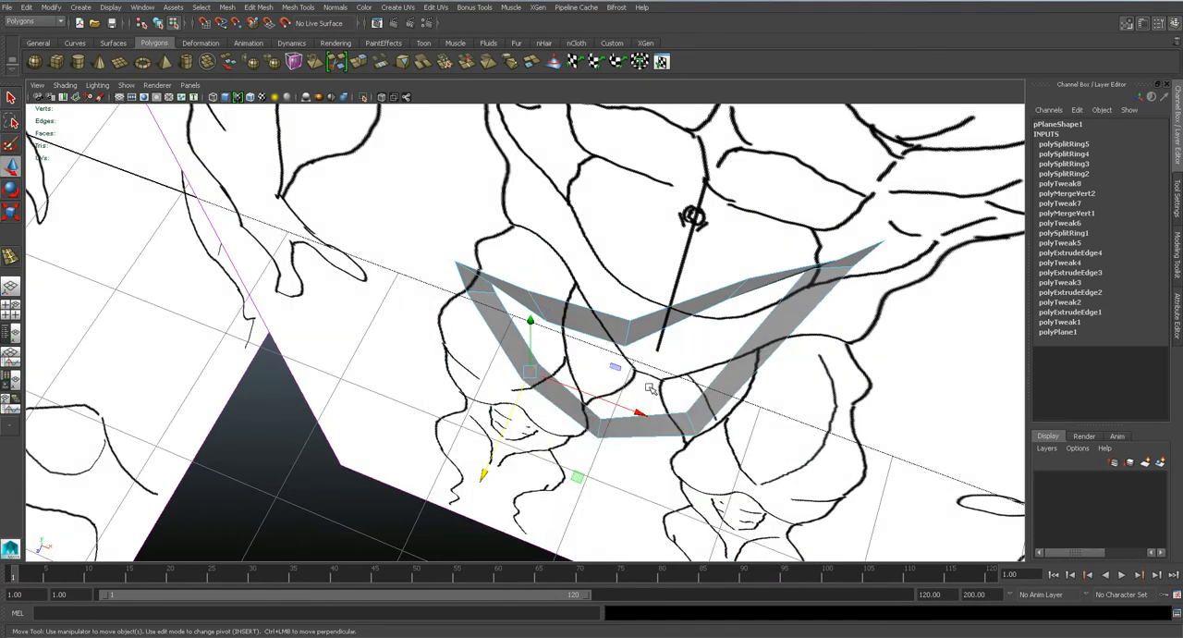
pyautogui.press('space')
pyautogui.moveTo(531, 361); pyautogui.dragTo(596, 361)
pyautogui.keyDown('alt'); pyautogui.moveTo(343, 413); pyautogui.dragTo(411, 353, button='middle'); pyautogui.keyUp('alt')
pyautogui.click(430, 396)
pyautogui.moveTo(390, 394); pyautogui.dragTo(517, 395)
pyautogui.click(372, 407)
pyautogui.moveTo(372, 408); pyautogui.dragTo(493, 409)
pyautogui.click(386, 368)
pyautogui.click(404, 365)
pyautogui.moveTo(371, 365); pyautogui.dragTo(475, 371)
# Move the inner eye-corner edge and the frontmost upper eyelid edge back in depth in the side view.
pyautogui.click(484, 309)
pyautogui.moveTo(427, 292); pyautogui.dragTo(467, 295)
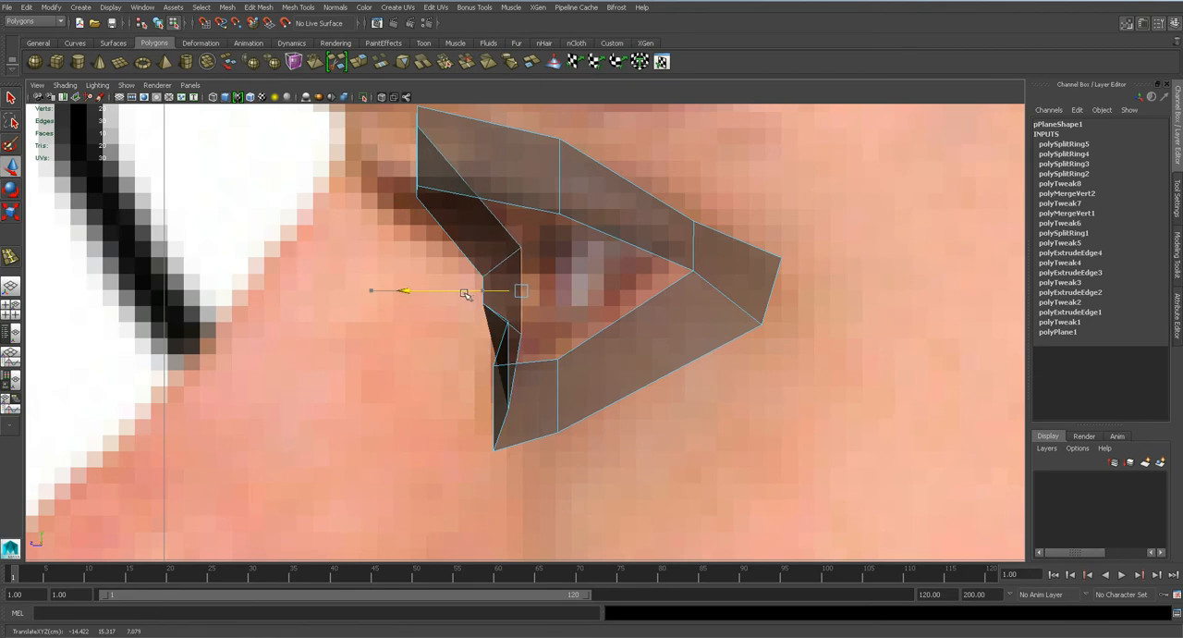
pyautogui.moveTo(462, 290); pyautogui.dragTo(500, 290)
pyautogui.click(416, 163)
pyautogui.moveTo(387, 146); pyautogui.dragTo(444, 170)
# From below in the perspective view, adjust the upper eyelid edges on both sides of the middle to even out the curve.
pyautogui.press('space')
pyautogui.moveTo(528, 231); pyautogui.dragTo(535, 222)
pyautogui.keyDown('alt'); pyautogui.moveTo(578, 313); pyautogui.dragTo(664, 172); pyautogui.keyUp('alt')
pyautogui.click(730, 421)
pyautogui.click(730, 423)
pyautogui.moveTo(731, 423); pyautogui.dragTo(717, 425)
pyautogui.click(544, 410)
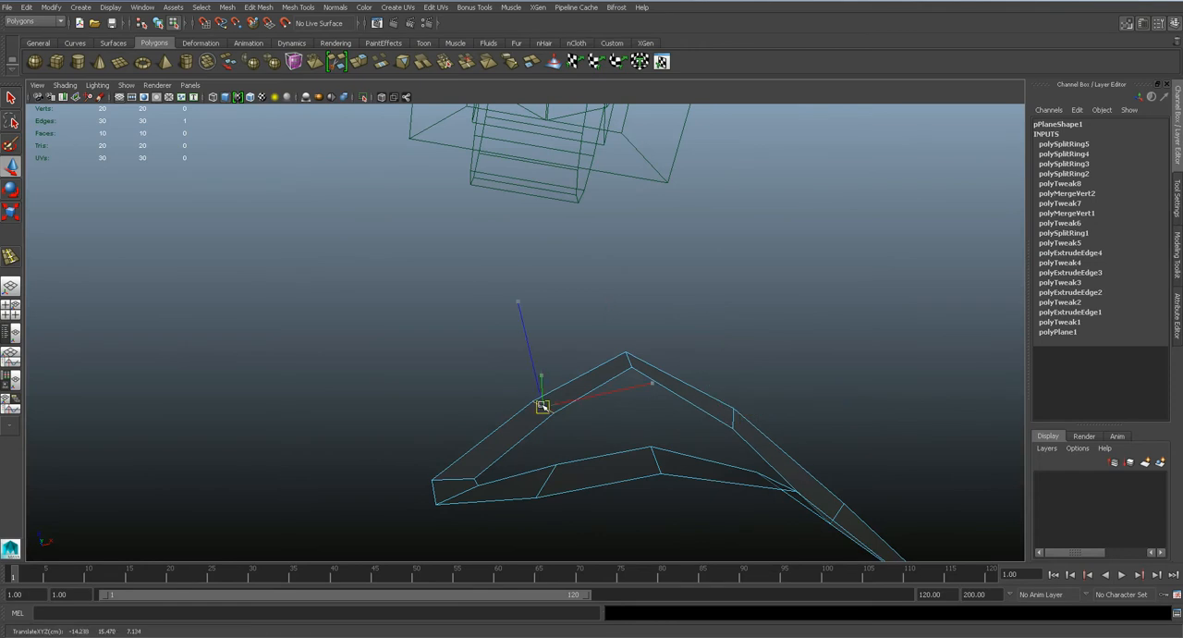
pyautogui.keyDown('alt'); pyautogui.moveTo(605, 401); pyautogui.dragTo(618, 460); pyautogui.keyUp('alt')
# Open the eye loop's material attributes and lower the transparency to zero so the mesh is opaque.
pyautogui.rightClick(648, 348)
pyautogui.press('q')
pyautogui.moveTo(647, 340); pyautogui.dragTo(635, 569, button='right')
pyautogui.moveTo(589, 354); pyautogui.dragTo(582, 579, button='right')
pyautogui.moveTo(1083, 274); pyautogui.dragTo(863, 269)
# In the front view, return the eye loop to object mode and create a polygon sphere over the iris as the eyeball.
pyautogui.click(697, 319)
pyautogui.keyDown('alt'); pyautogui.moveTo(618, 363); pyautogui.dragTo(589, 370); pyautogui.keyUp('alt')
pyautogui.click(588, 341)
pyautogui.press('space')
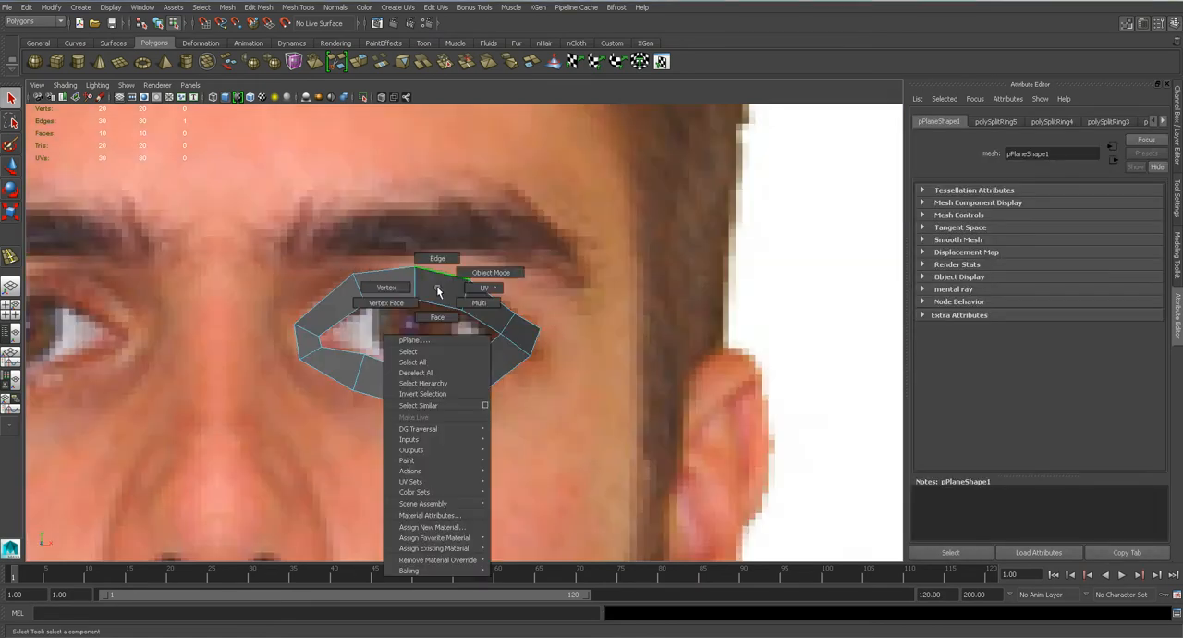
pyautogui.moveTo(436, 285); pyautogui.dragTo(475, 262, button='right')
pyautogui.click(475, 274)
pyautogui.scroll(2, 475, 276)
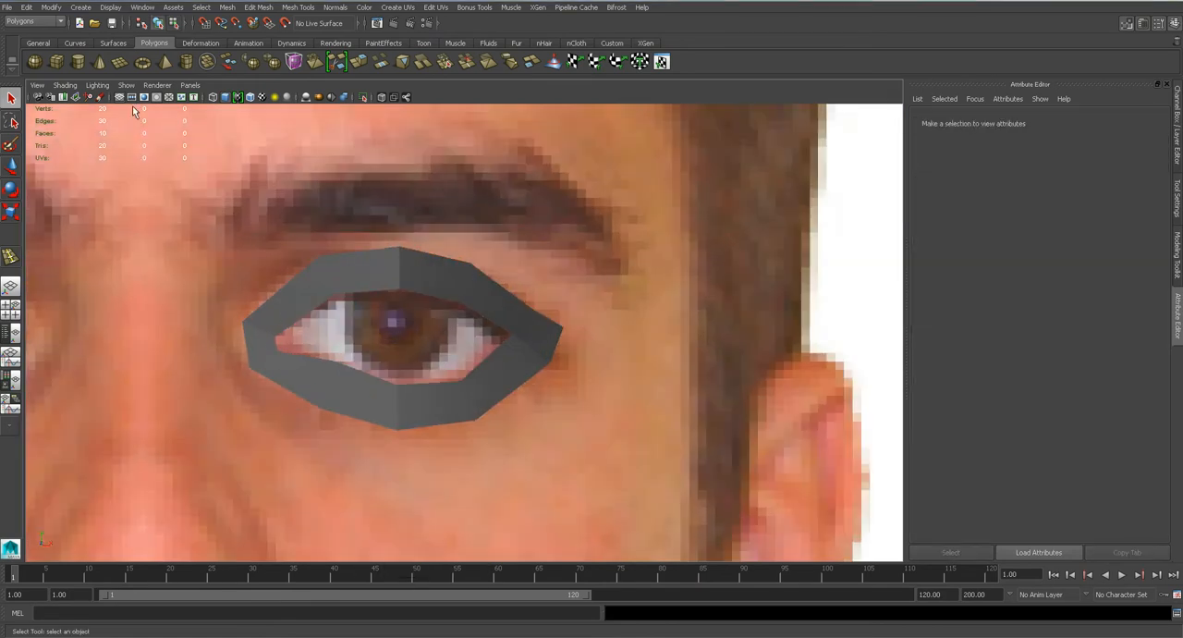
pyautogui.click(34, 61)
pyautogui.scroll(1, 454, 308)
pyautogui.moveTo(445, 308); pyautogui.dragTo(579, 457)
# In the perspective view, move the sphere along the depth axis so it sits just inside the eye loop.
pyautogui.press('space')
pyautogui.moveTo(508, 389); pyautogui.dragTo(515, 356)
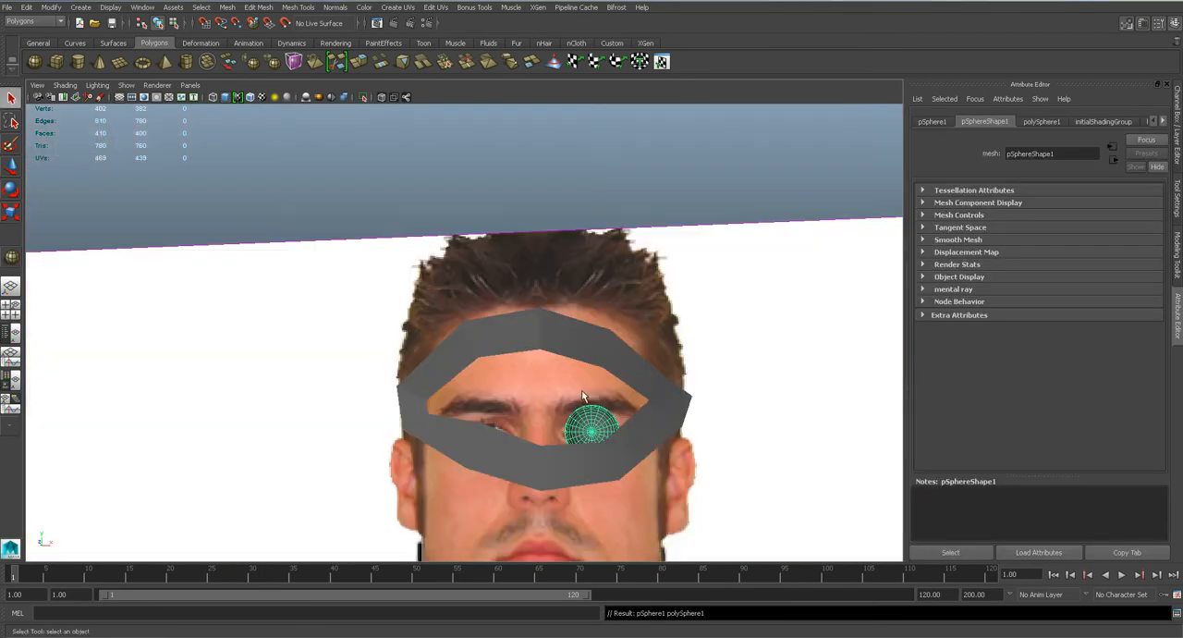
pyautogui.press('w')
pyautogui.moveTo(606, 418)
pyautogui.keyDown('alt'); pyautogui.mouseDown()
pyautogui.moveTo(441, 364)
pyautogui.moveTo(497, 341)
pyautogui.moveTo(253, 416)
pyautogui.mouseUp(); pyautogui.keyUp('alt')
pyautogui.moveTo(163, 453); pyautogui.dragTo(144, 465)
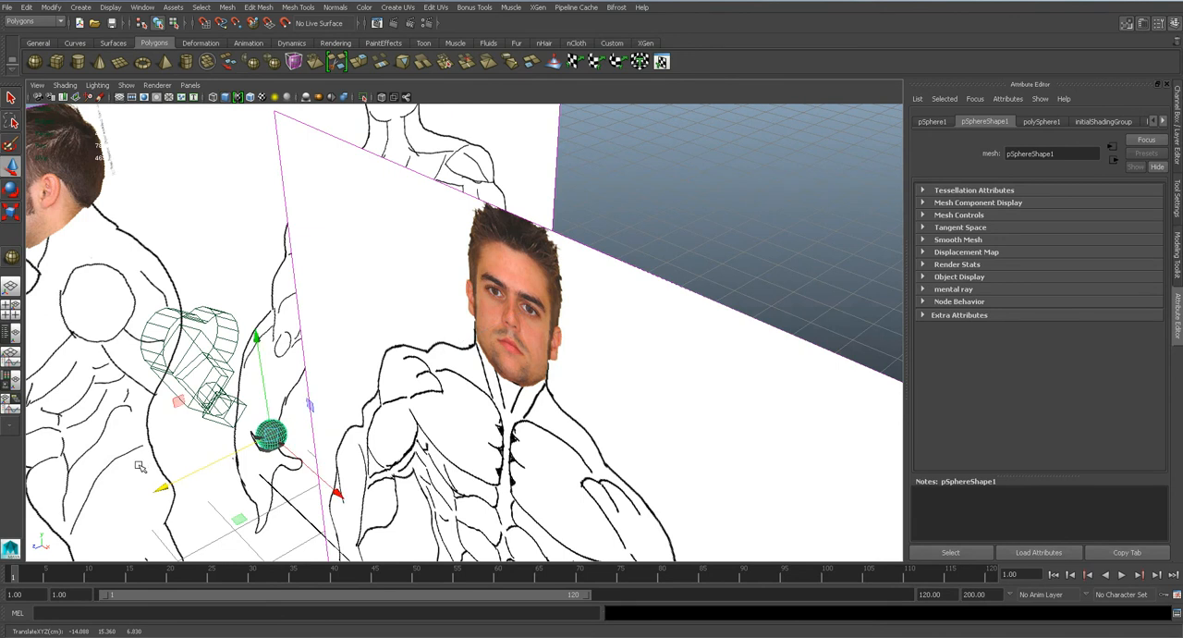
pyautogui.press('f')
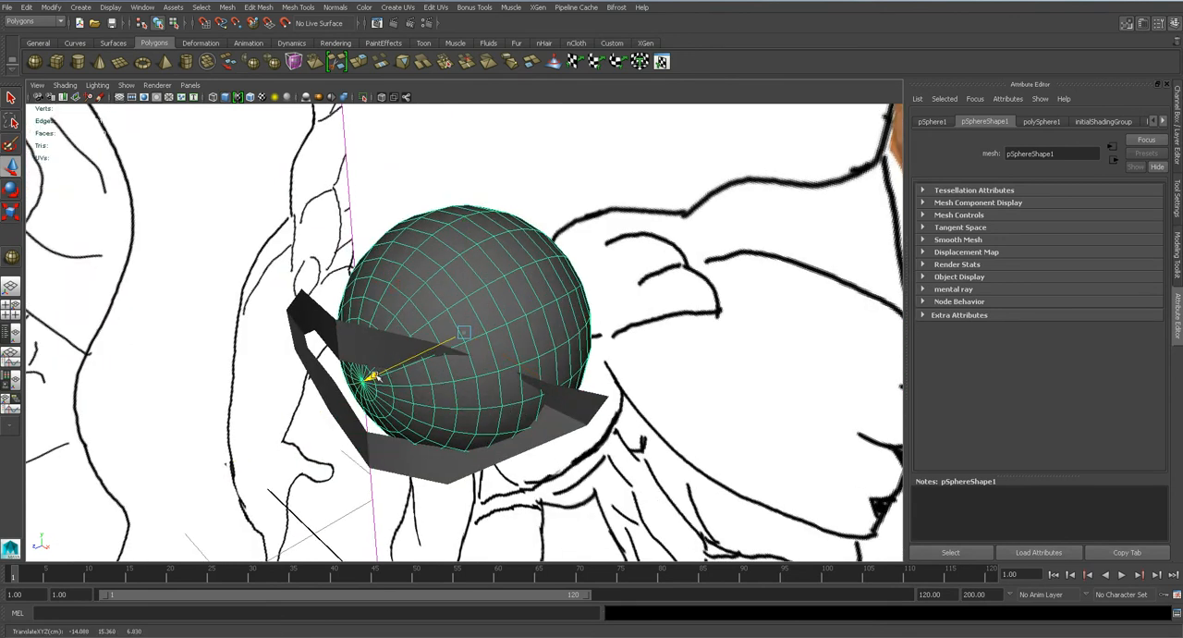
pyautogui.moveTo(371, 375); pyautogui.dragTo(356, 379)
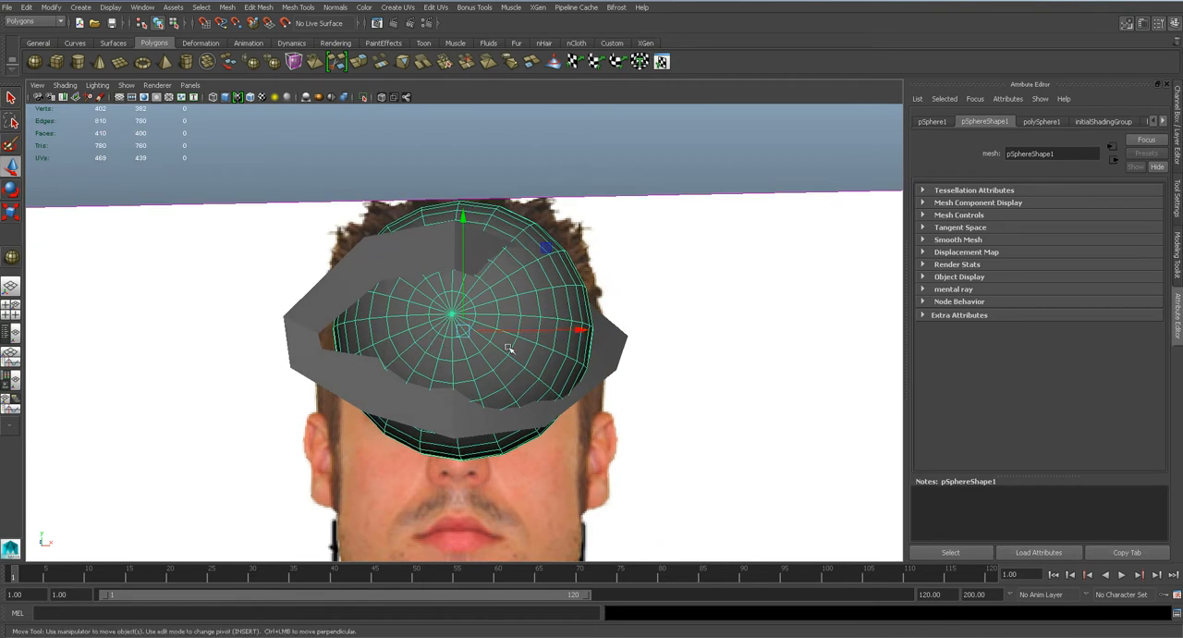
pyautogui.keyDown('alt'); pyautogui.moveTo(509, 347); pyautogui.dragTo(392, 337); pyautogui.keyUp('alt')
pyautogui.keyDown('alt'); pyautogui.moveTo(438, 379); pyautogui.dragTo(467, 379); pyautogui.keyUp('alt')
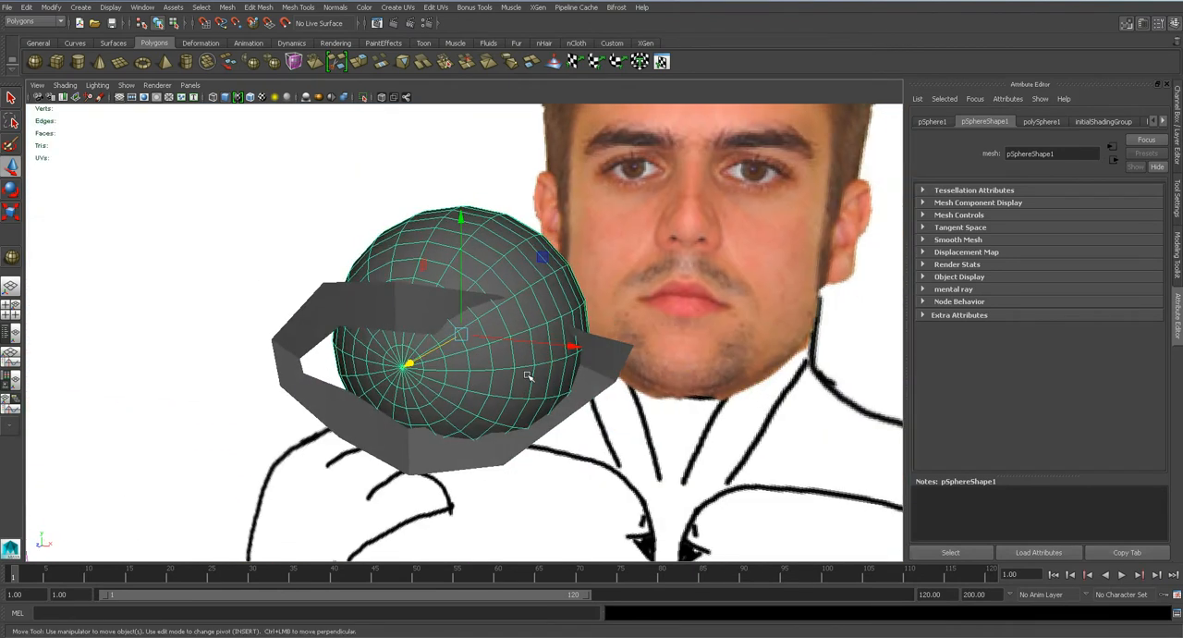
pyautogui.keyDown('alt'); pyautogui.moveTo(332, 392); pyautogui.dragTo(446, 370); pyautogui.keyUp('alt')
# Reposition the upper eyelid's outer and inner edges in depth so the strip wraps around the eyeball sphere.
pyautogui.scroll(3, 552, 404)
pyautogui.scroll(-1, 552, 404)
pyautogui.click(536, 398)
pyautogui.scroll(2, 446, 348)
pyautogui.moveTo(308, 284); pyautogui.dragTo(308, 255, button='right')
pyautogui.click(317, 269)
pyautogui.click(340, 283)
pyautogui.moveTo(310, 323); pyautogui.dragTo(347, 322)
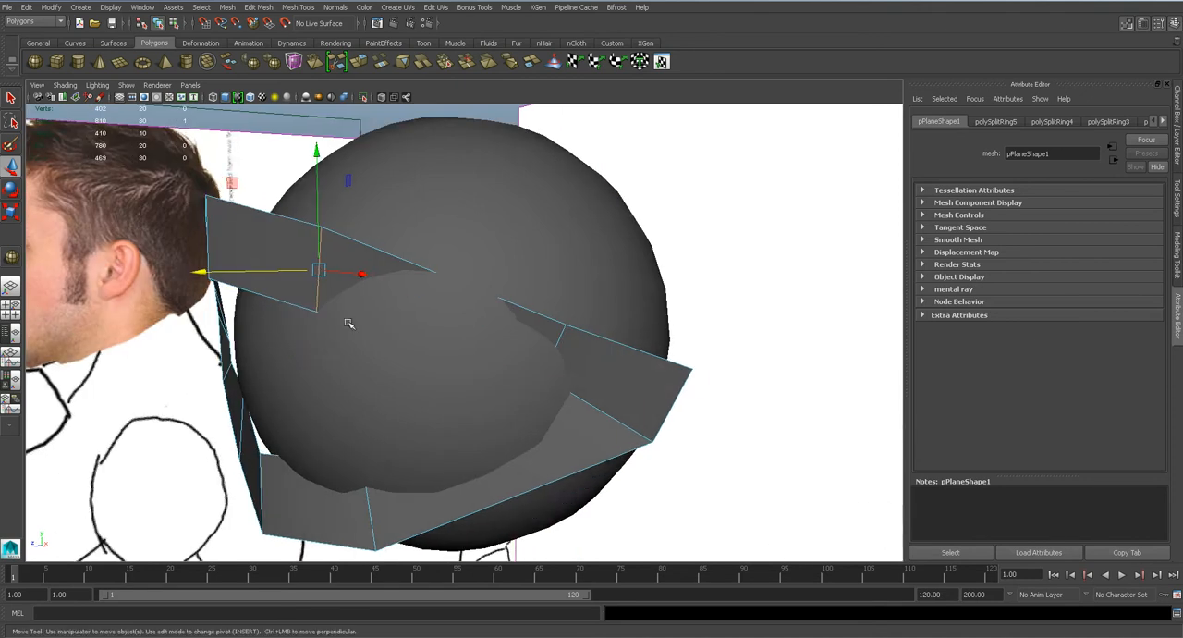
pyautogui.keyDown('alt'); pyautogui.moveTo(333, 315); pyautogui.dragTo(370, 311); pyautogui.keyUp('alt')
pyautogui.click(443, 283)
pyautogui.keyDown('alt'); pyautogui.moveTo(442, 324); pyautogui.dragTo(513, 215); pyautogui.keyUp('alt')
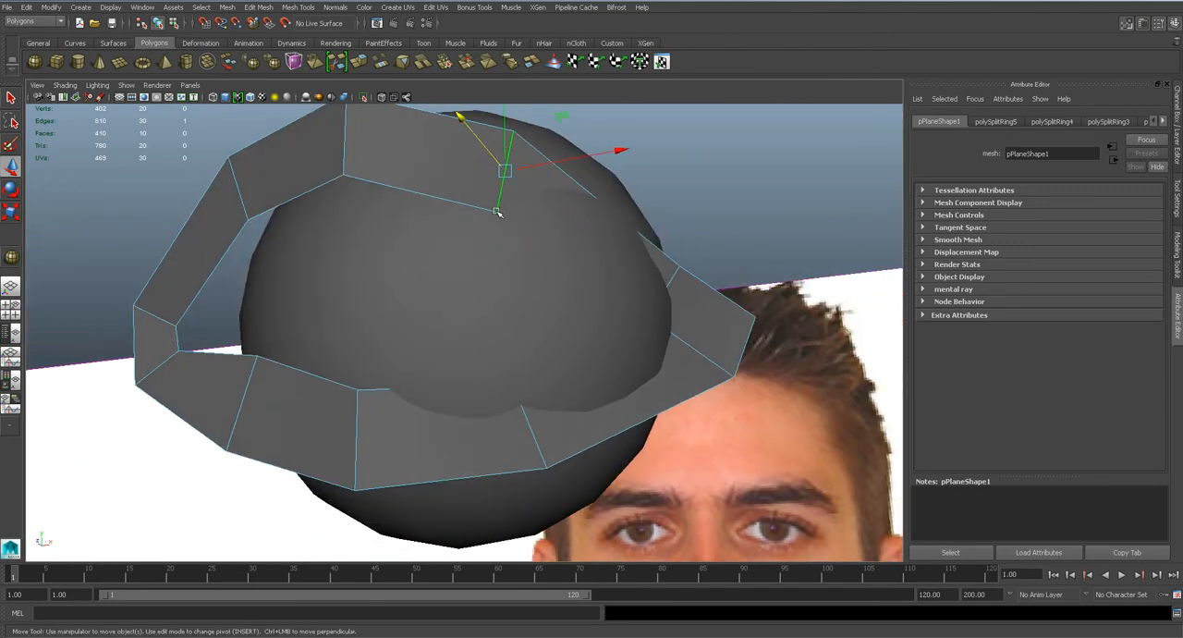
pyautogui.keyDown('alt'); pyautogui.moveTo(502, 280); pyautogui.dragTo(603, 284); pyautogui.keyUp('alt')
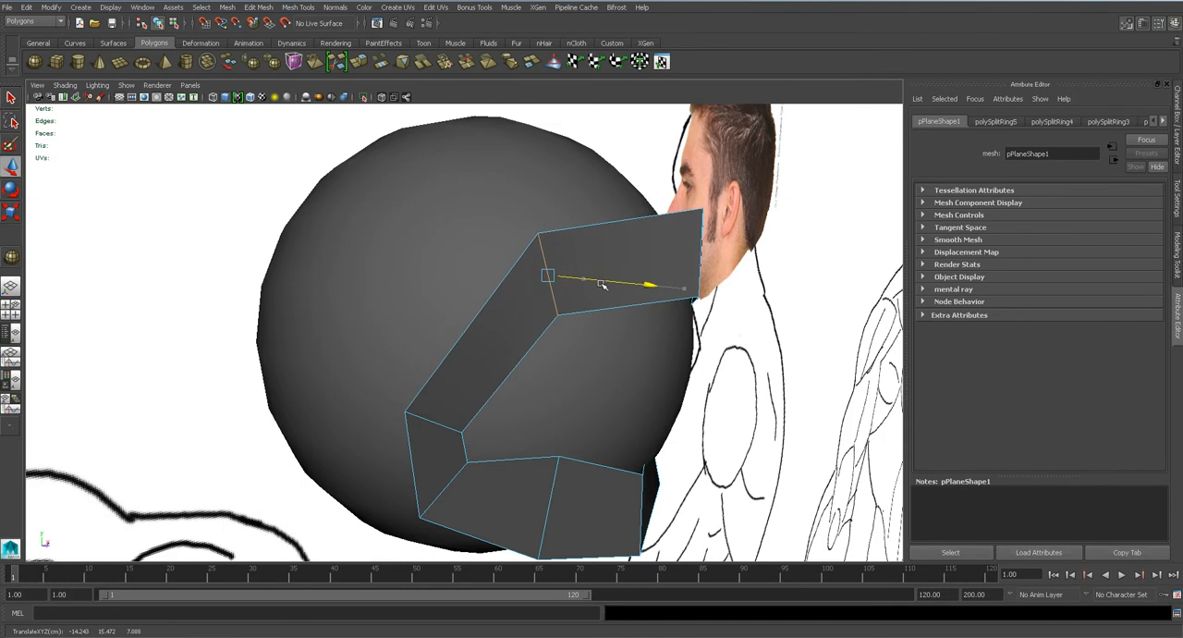
# Adjust the lower eyelid edges and the remaining loop edges so the band follows the sphere's curvature.
pyautogui.keyDown('alt'); pyautogui.moveTo(578, 387); pyautogui.dragTo(578, 357, button='middle'); pyautogui.keyUp('alt')
pyautogui.click(575, 411)
pyautogui.moveTo(596, 425); pyautogui.dragTo(393, 471)
pyautogui.moveTo(405, 531); pyautogui.dragTo(479, 555)
pyautogui.keyDown('alt'); pyautogui.moveTo(475, 498); pyautogui.dragTo(447, 435, button='middle'); pyautogui.keyUp('alt')
pyautogui.moveTo(446, 507); pyautogui.dragTo(489, 498)
pyautogui.click(650, 239)
pyautogui.moveTo(599, 266); pyautogui.dragTo(462, 281)
pyautogui.keyDown('alt'); pyautogui.moveTo(351, 192); pyautogui.dragTo(512, 287); pyautogui.keyUp('alt')
pyautogui.moveTo(512, 286); pyautogui.dragTo(503, 290, button='right')
pyautogui.moveTo(538, 294); pyautogui.dragTo(531, 292)
pyautogui.keyDown('alt'); pyautogui.moveTo(560, 327); pyautogui.dragTo(542, 307); pyautogui.keyUp('alt')
# In the side view, make the lambert1 material highly transparent and move the sphere back to fit the eye in the profile photo.
pyautogui.press('space')
pyautogui.scroll(-12, 543, 256)
pyautogui.scroll(11, 543, 255)
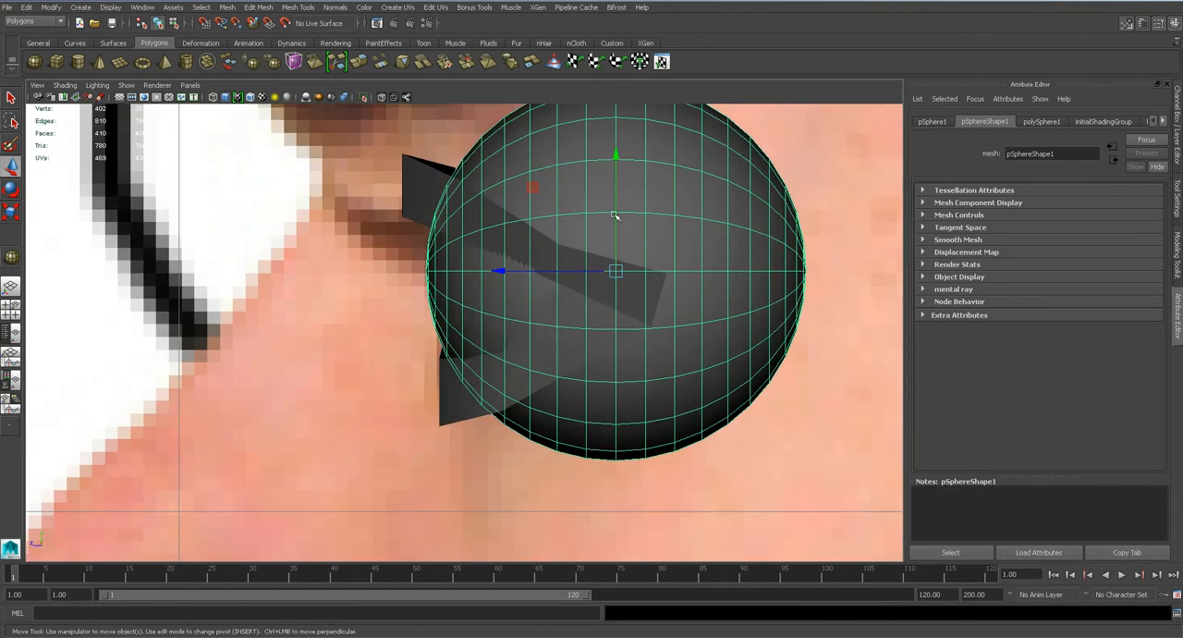
pyautogui.rightClick(684, 191)
pyautogui.click(688, 421)
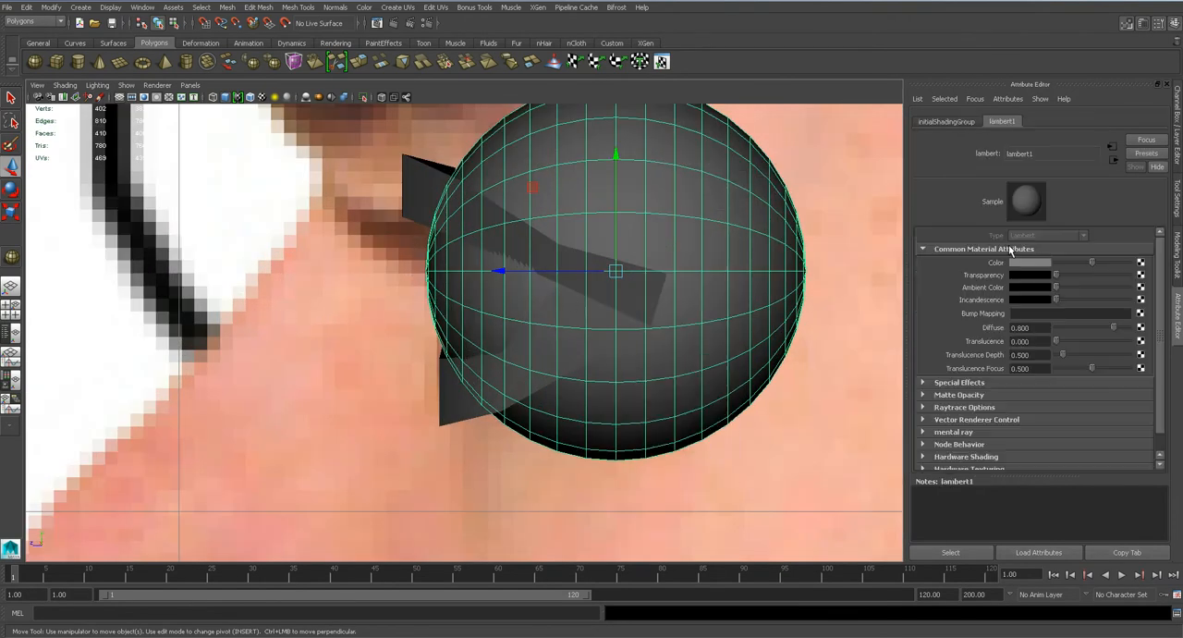
pyautogui.moveTo(1061, 277); pyautogui.dragTo(1118, 282)
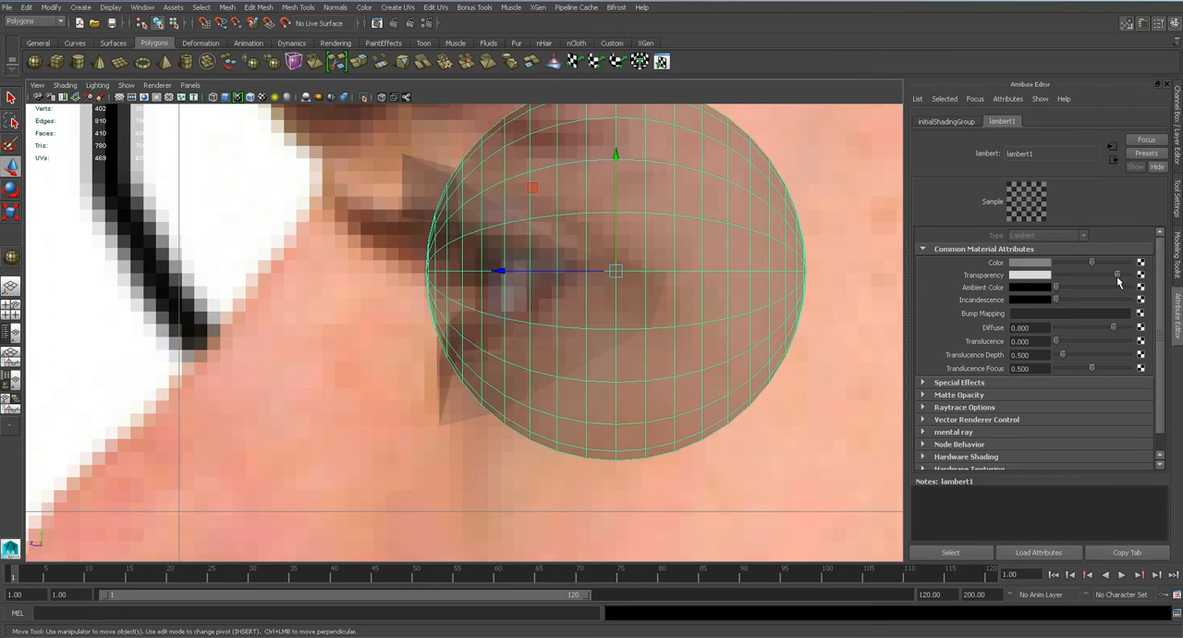
pyautogui.moveTo(504, 270)
pyautogui.mouseDown()
pyautogui.moveTo(559, 268)
pyautogui.moveTo(547, 269)
pyautogui.mouseUp()
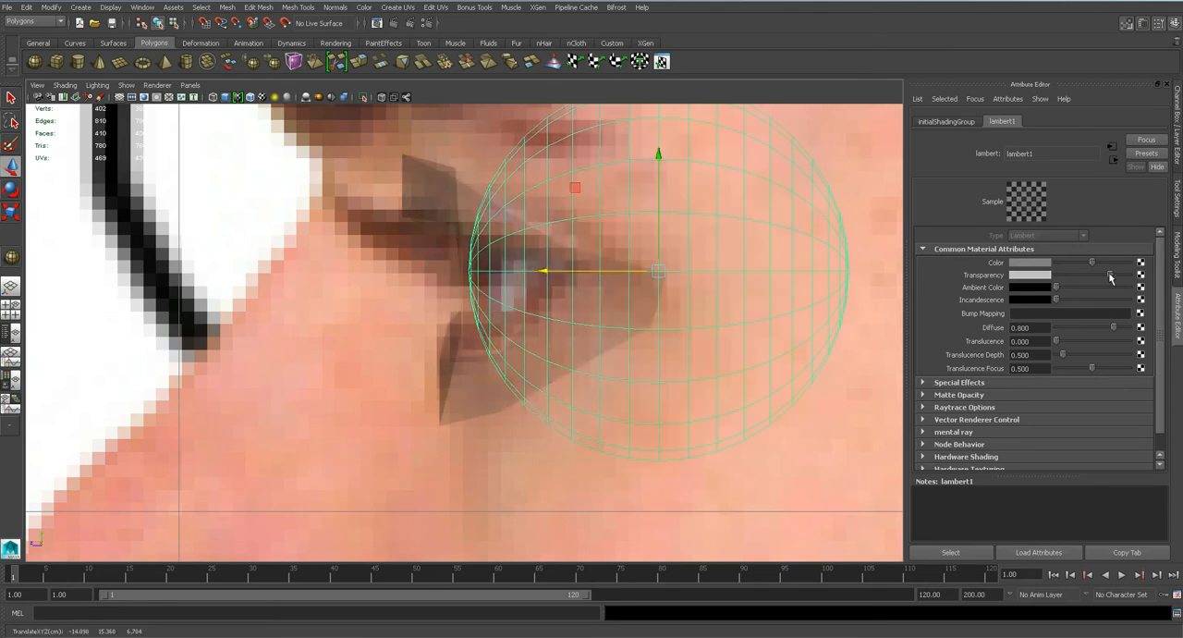
# Make the lambert1 material opaque again and move the eye loop back in depth against the sphere.
pyautogui.moveTo(1118, 277); pyautogui.dragTo(1004, 276)
pyautogui.click(440, 199)
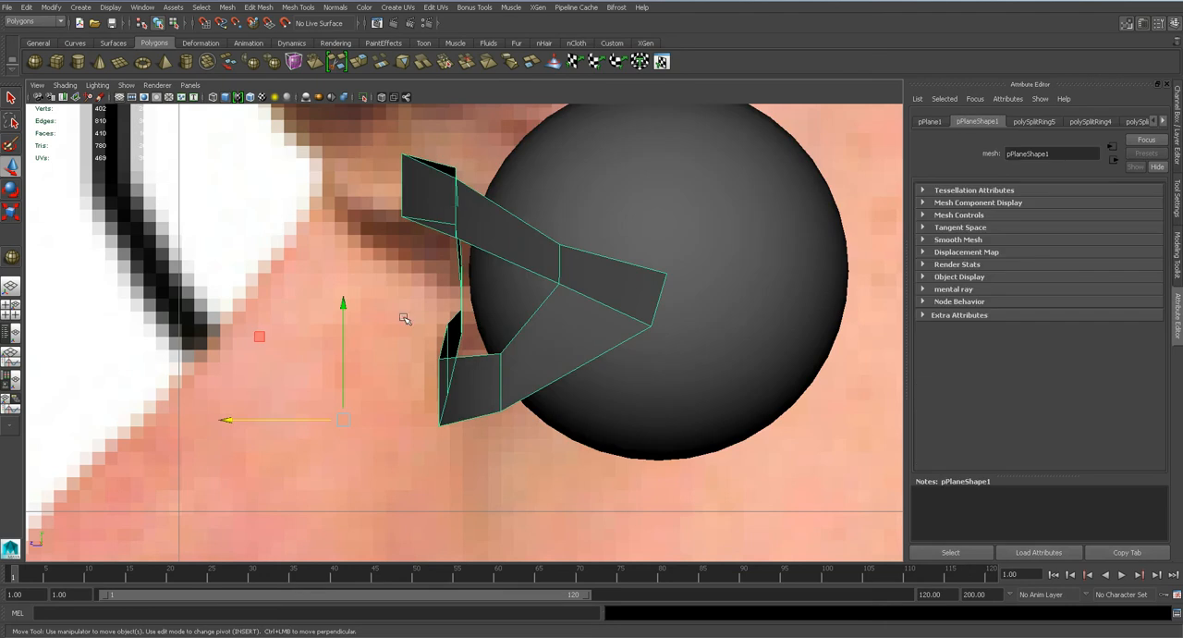
pyautogui.moveTo(247, 420); pyautogui.dragTo(264, 424)
pyautogui.press('space')
pyautogui.moveTo(523, 317); pyautogui.dragTo(588, 199)
pyautogui.moveTo(541, 120); pyautogui.dragTo(490, 260)
pyautogui.moveTo(494, 212); pyautogui.dragTo(488, 184, button='right')
pyautogui.keyDown('alt'); pyautogui.moveTo(469, 252); pyautogui.dragTo(623, 190); pyautogui.keyUp('alt')
pyautogui.keyDown('alt'); pyautogui.moveTo(452, 263); pyautogui.dragTo(496, 260); pyautogui.keyUp('alt')
pyautogui.press('space')
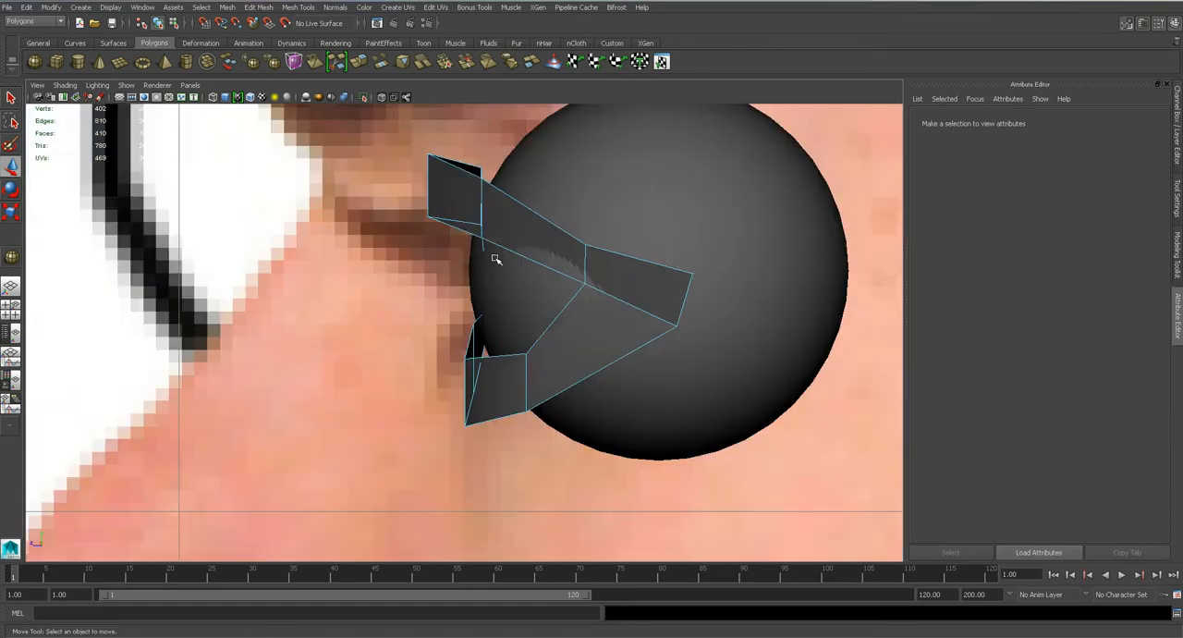
# Select the sphere in the side view and make its lambert1 material semi-transparent to reveal the profile photo.
pyautogui.scroll(2, 495, 258)
pyautogui.scroll(-12, 496, 260)
pyautogui.scroll(9, 497, 260)
pyautogui.press('q')
pyautogui.scroll(-8, 548, 244)
pyautogui.scroll(5, 498, 313)
pyautogui.click(540, 303)
pyautogui.moveTo(540, 302); pyautogui.dragTo(545, 520, button='right')
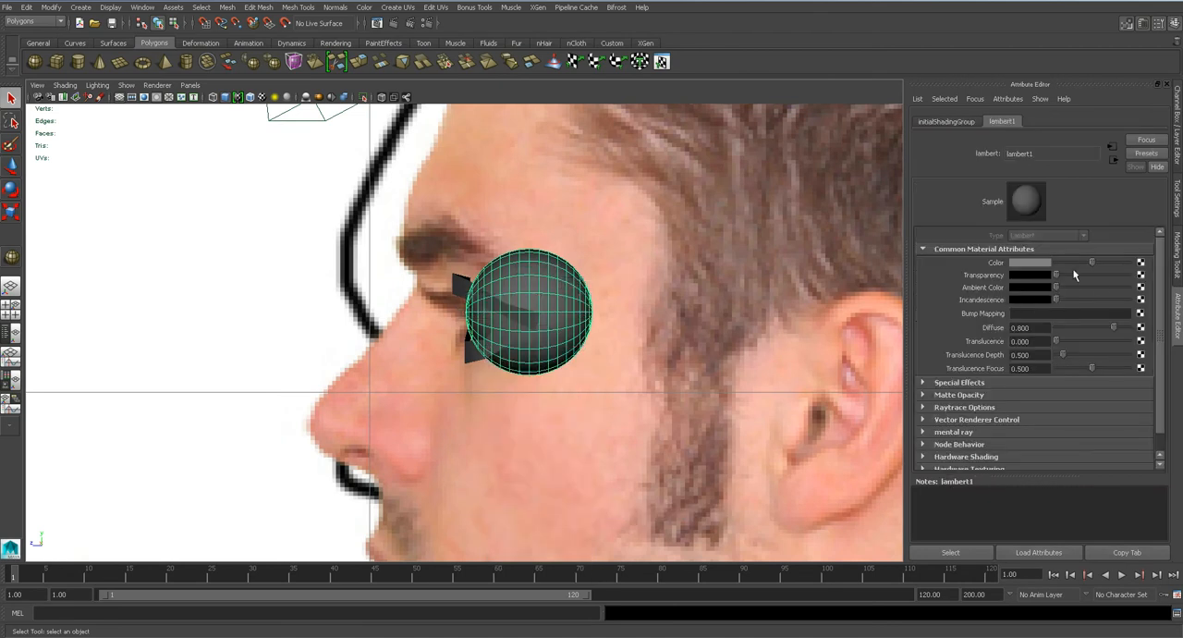
pyautogui.moveTo(1073, 274); pyautogui.dragTo(1099, 275)
# Raise the lower eyelid's outer edge and move the frontmost upper eyelid edge slightly back in the side view.
pyautogui.scroll(6, 586, 309)
pyautogui.click(496, 395)
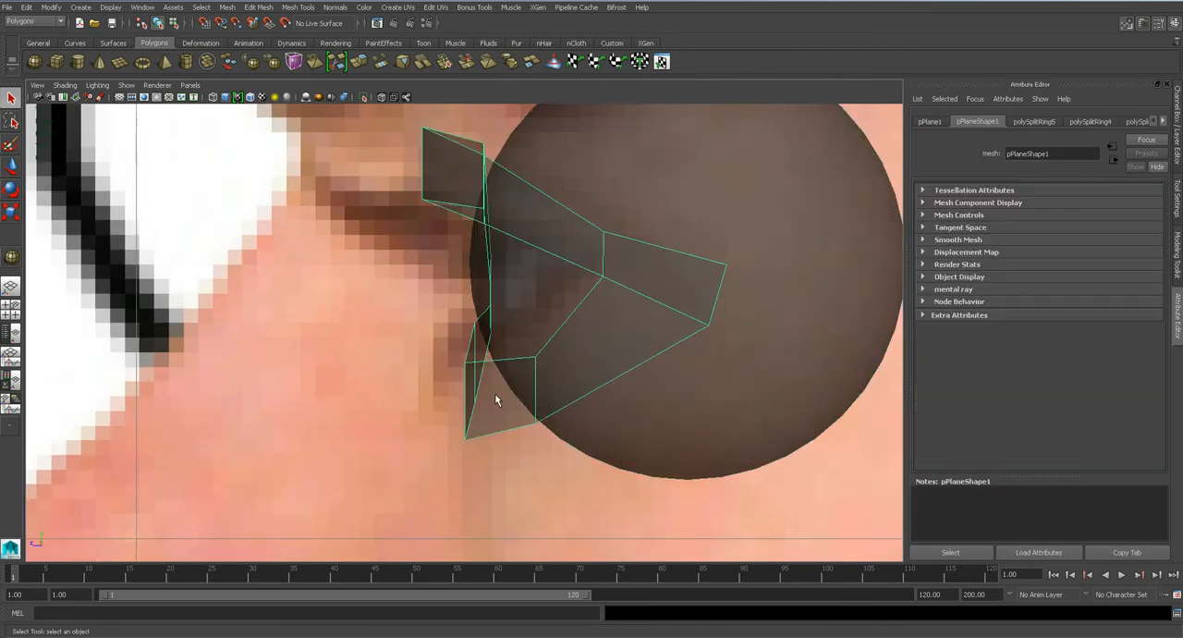
pyautogui.moveTo(525, 375); pyautogui.dragTo(523, 335, button='right')
pyautogui.click(536, 369)
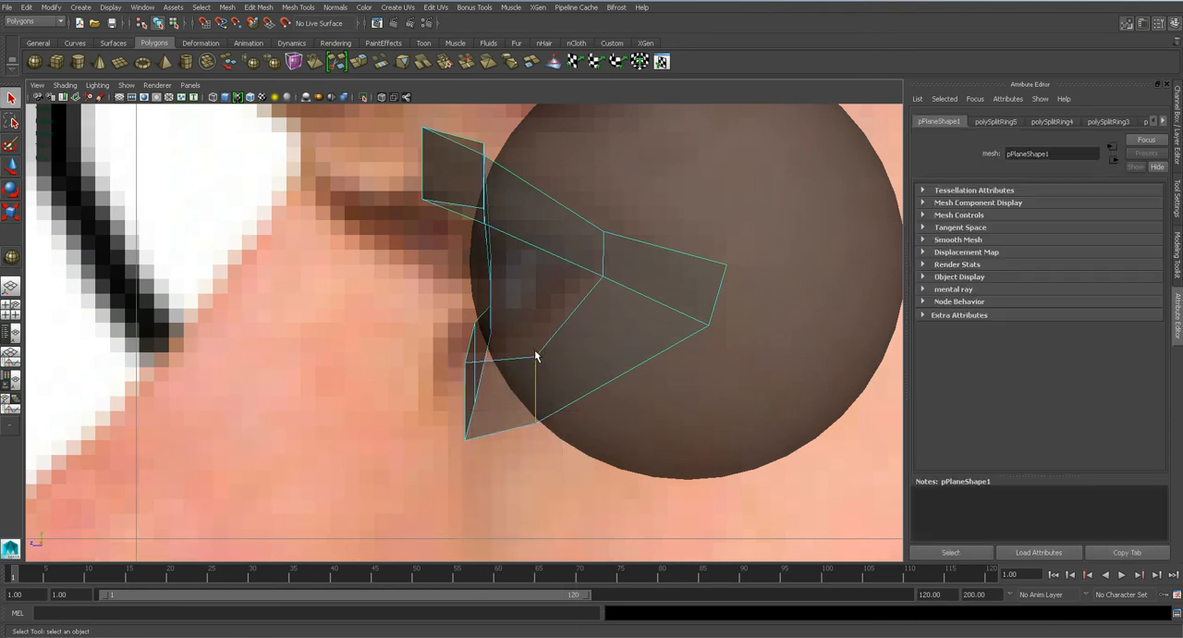
pyautogui.press('w')
pyautogui.moveTo(536, 348); pyautogui.dragTo(532, 316)
pyautogui.click(424, 183)
pyautogui.moveTo(369, 165)
pyautogui.mouseDown()
pyautogui.moveTo(388, 168)
pyautogui.moveTo(376, 167)
pyautogui.mouseUp()
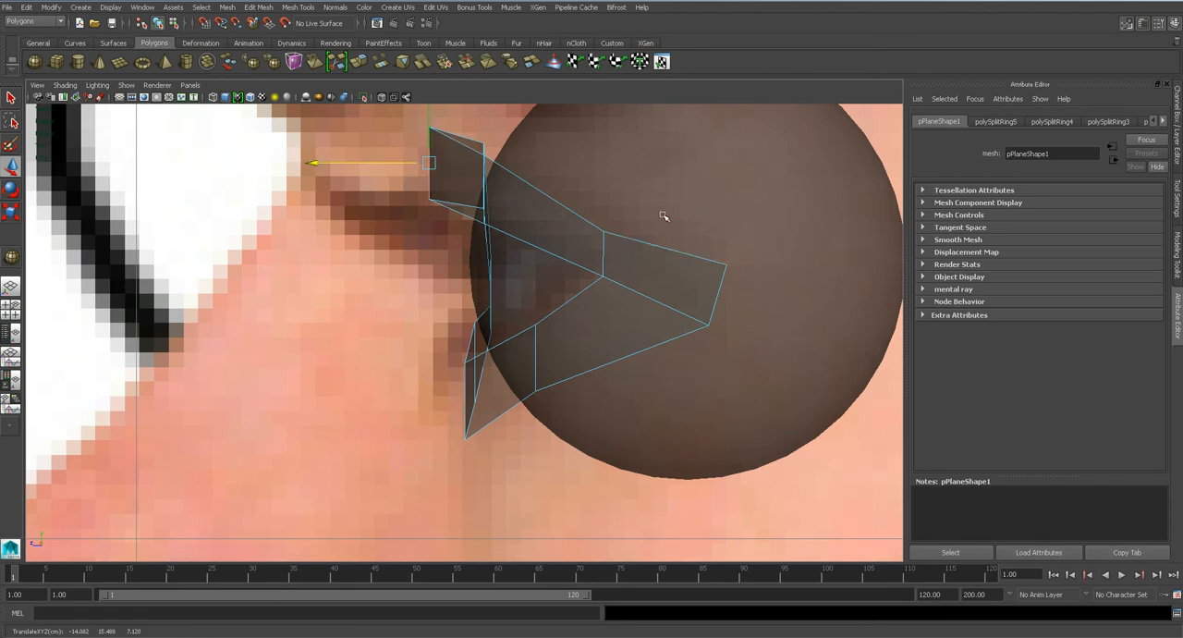
# Move the sphere slightly forward in the side view and make its lambert1 material opaque again.
pyautogui.moveTo(625, 258); pyautogui.dragTo(682, 245, button='right')
pyautogui.moveTo(636, 266); pyautogui.dragTo(626, 262)
pyautogui.rightClick(626, 259)
pyautogui.moveTo(626, 259); pyautogui.dragTo(630, 484, button='right')
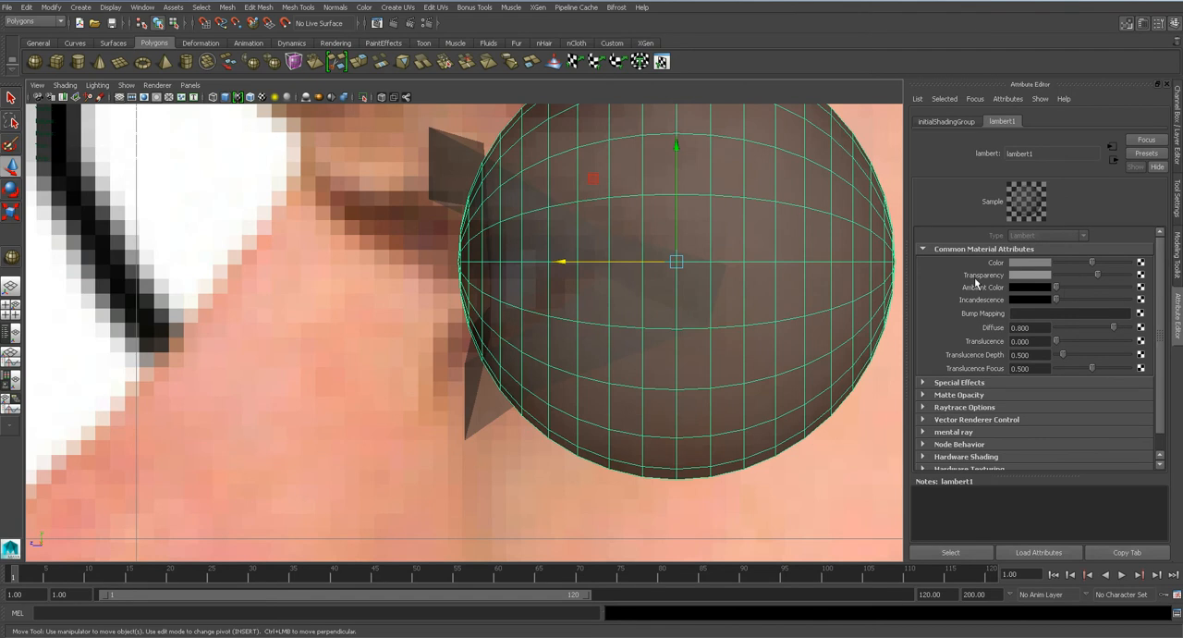
pyautogui.moveTo(1073, 273); pyautogui.dragTo(1016, 274)
# In the perspective view, adjust the eyelid loop's edges around the sphere, moving the front upper eyelid edge back toward it.
pyautogui.press('space')
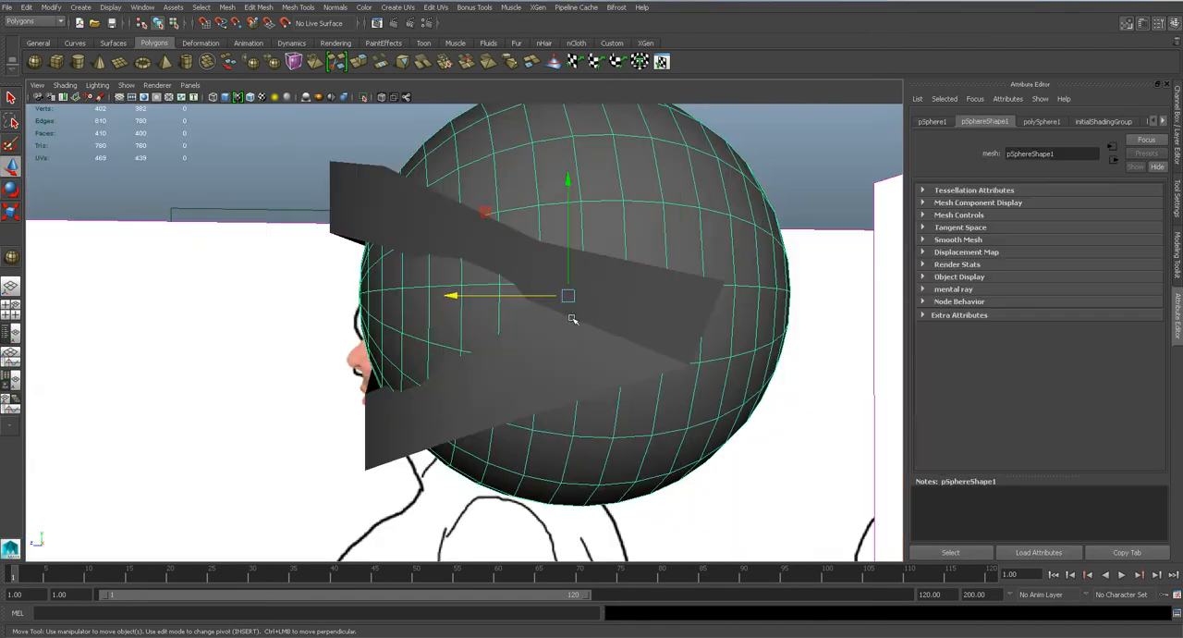
pyautogui.moveTo(573, 317)
pyautogui.keyDown('alt'); pyautogui.mouseDown()
pyautogui.moveTo(597, 310)
pyautogui.moveTo(517, 309)
pyautogui.mouseUp(); pyautogui.keyUp('alt')
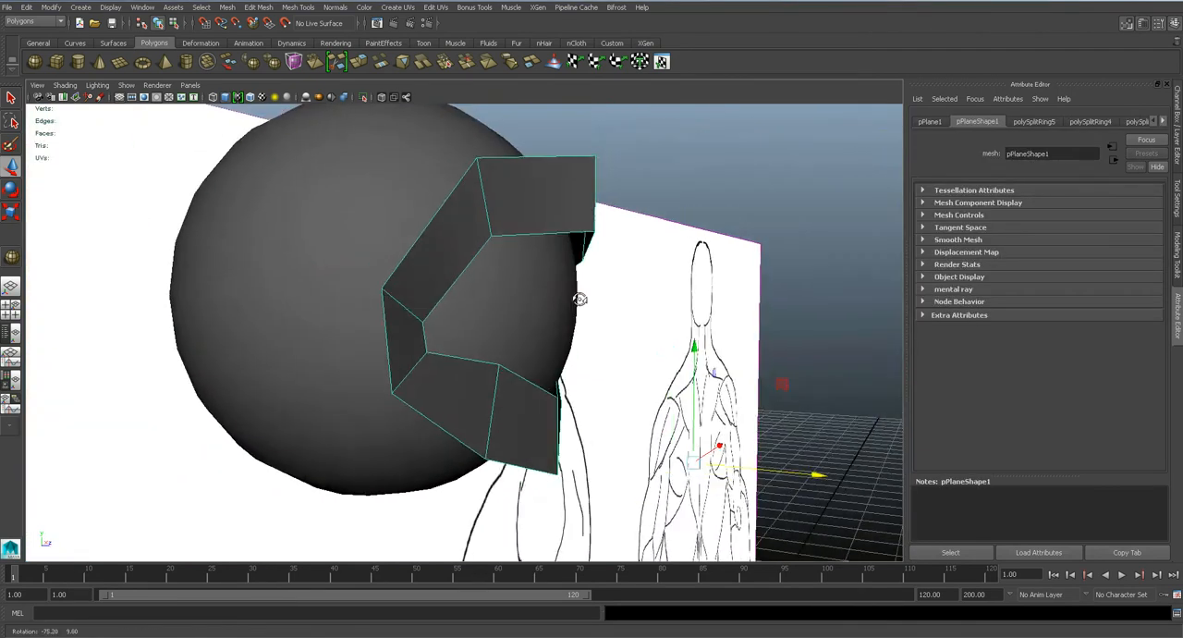
pyautogui.moveTo(575, 297)
pyautogui.keyDown('alt'); pyautogui.mouseDown()
pyautogui.moveTo(609, 303)
pyautogui.moveTo(464, 325)
pyautogui.mouseUp(); pyautogui.keyUp('alt')
pyautogui.moveTo(386, 285); pyautogui.dragTo(378, 259, button='right')
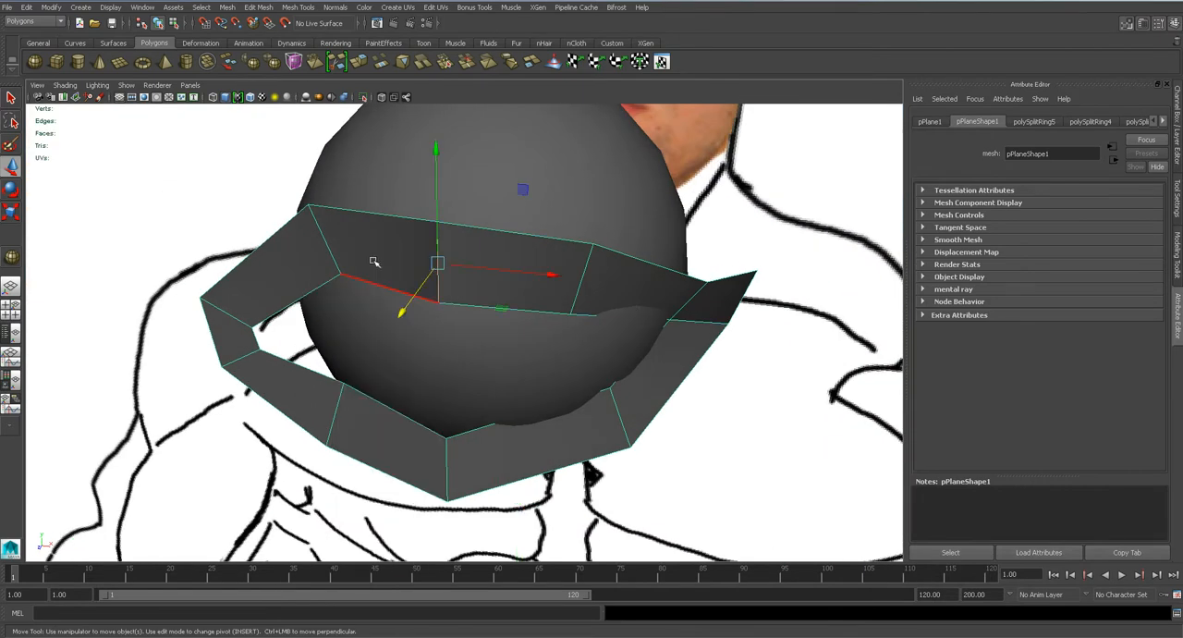
pyautogui.click(329, 253)
pyautogui.keyDown('alt'); pyautogui.moveTo(328, 258); pyautogui.dragTo(481, 323); pyautogui.keyUp('alt')
pyautogui.click(453, 482)
pyautogui.moveTo(455, 483); pyautogui.dragTo(448, 477)
pyautogui.click(331, 433)
pyautogui.moveTo(357, 454); pyautogui.dragTo(310, 203)
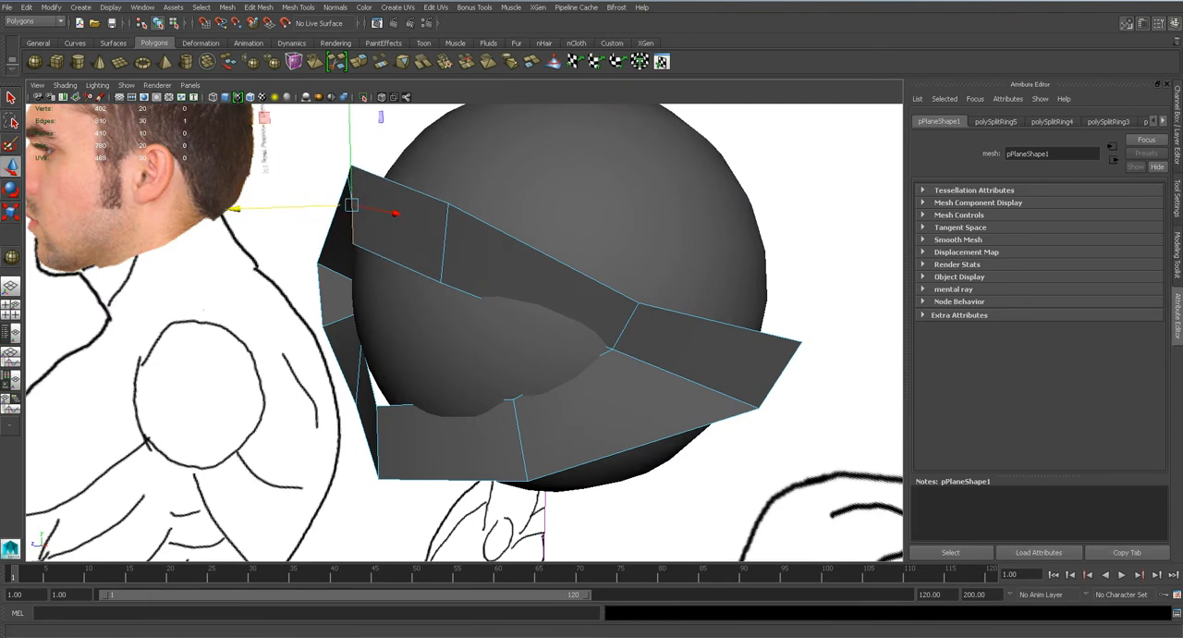
# Switch to the photo viewer and examine the eyelid shape in the close-up eye reference photos.
pyautogui.click(793, 625)
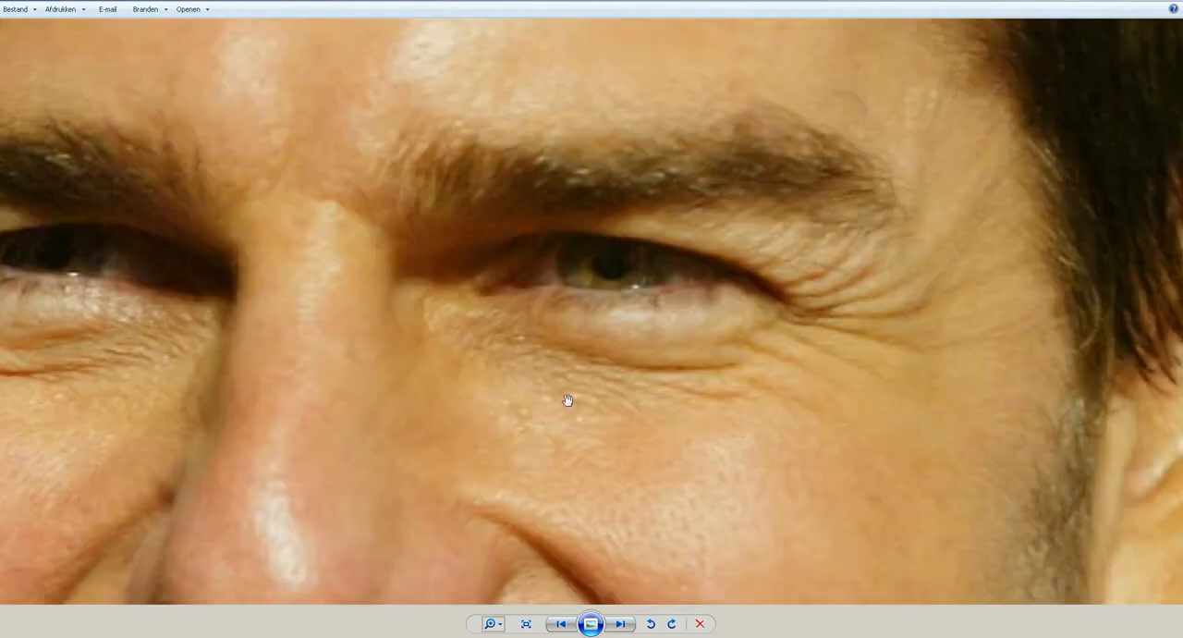
pyautogui.scroll(4, 496, 310)
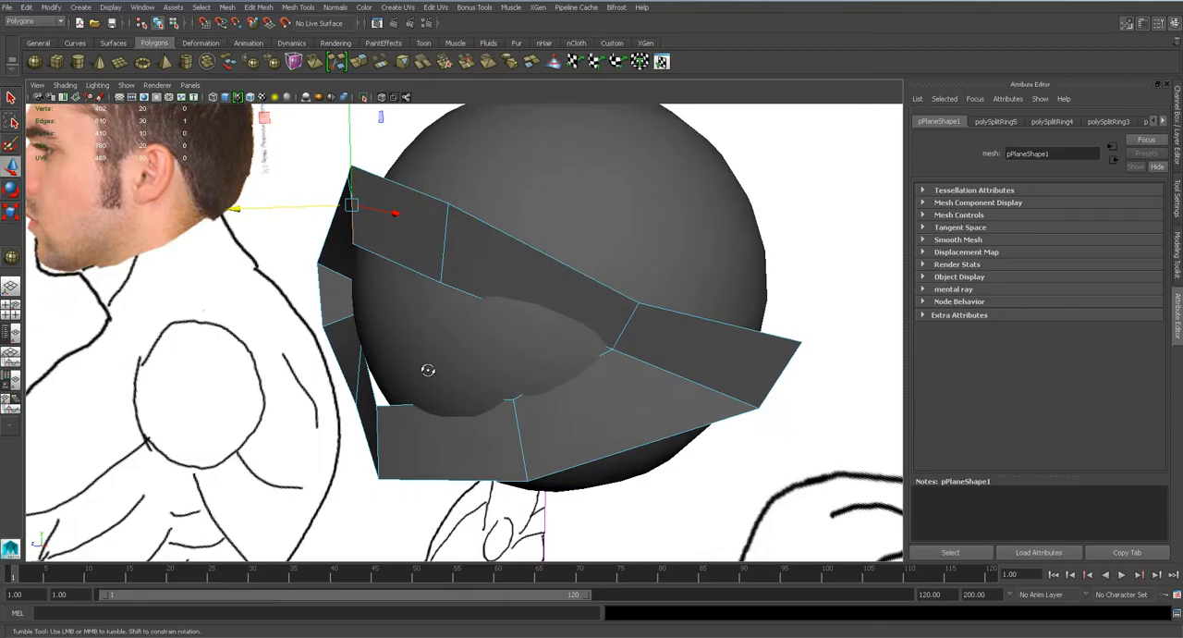
pyautogui.keyDown('alt'); pyautogui.moveTo(428, 367); pyautogui.dragTo(475, 270); pyautogui.keyUp('alt')
# In the side view, move the upper eyelid's front top vertex and the outer eyelid vertices back in depth over the sphere.
pyautogui.press('space')
pyautogui.press('q')
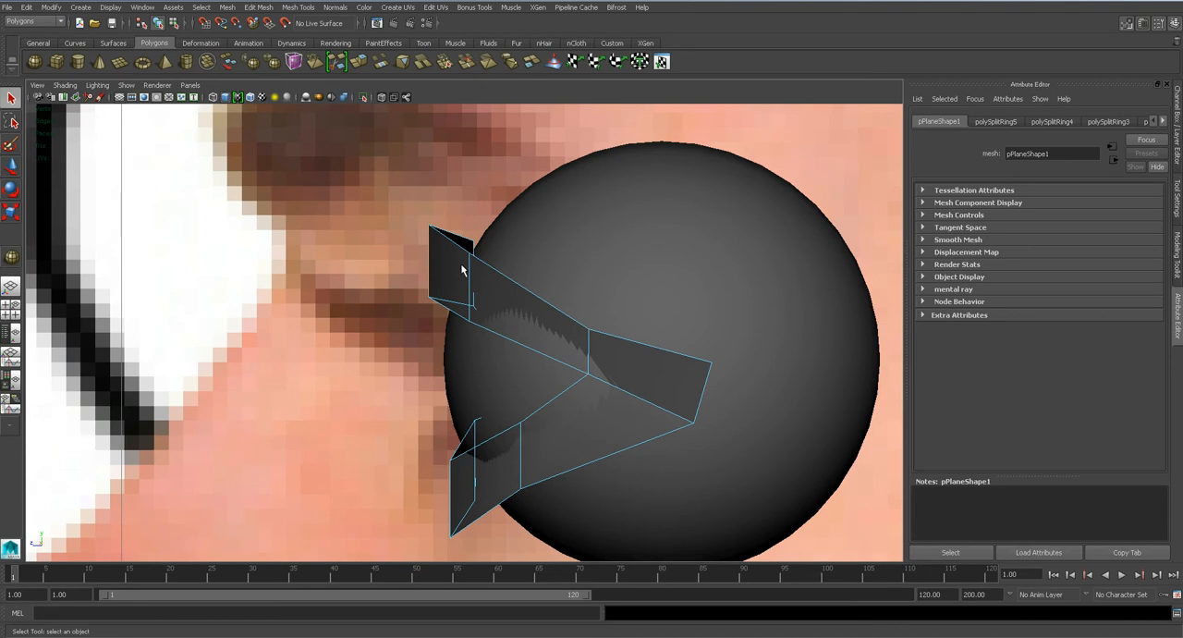
pyautogui.click(404, 242)
pyautogui.moveTo(535, 272); pyautogui.dragTo(535, 270)
pyautogui.press('w')
pyautogui.moveTo(393, 238); pyautogui.dragTo(420, 239)
pyautogui.click(591, 330)
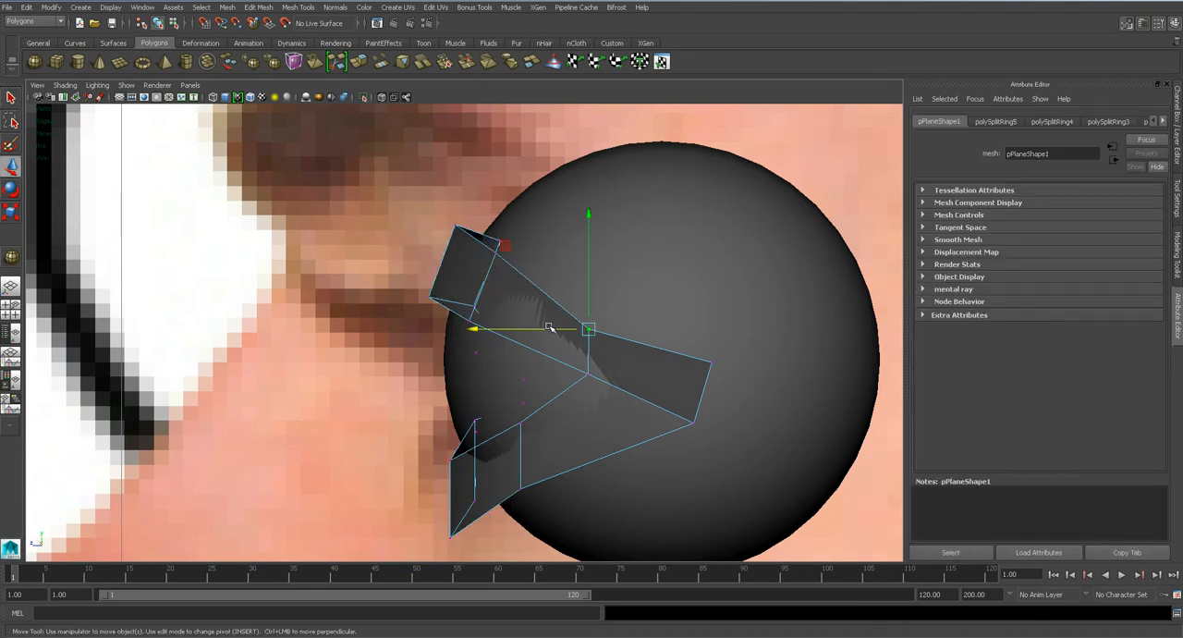
pyautogui.moveTo(551, 328); pyautogui.dragTo(571, 326)
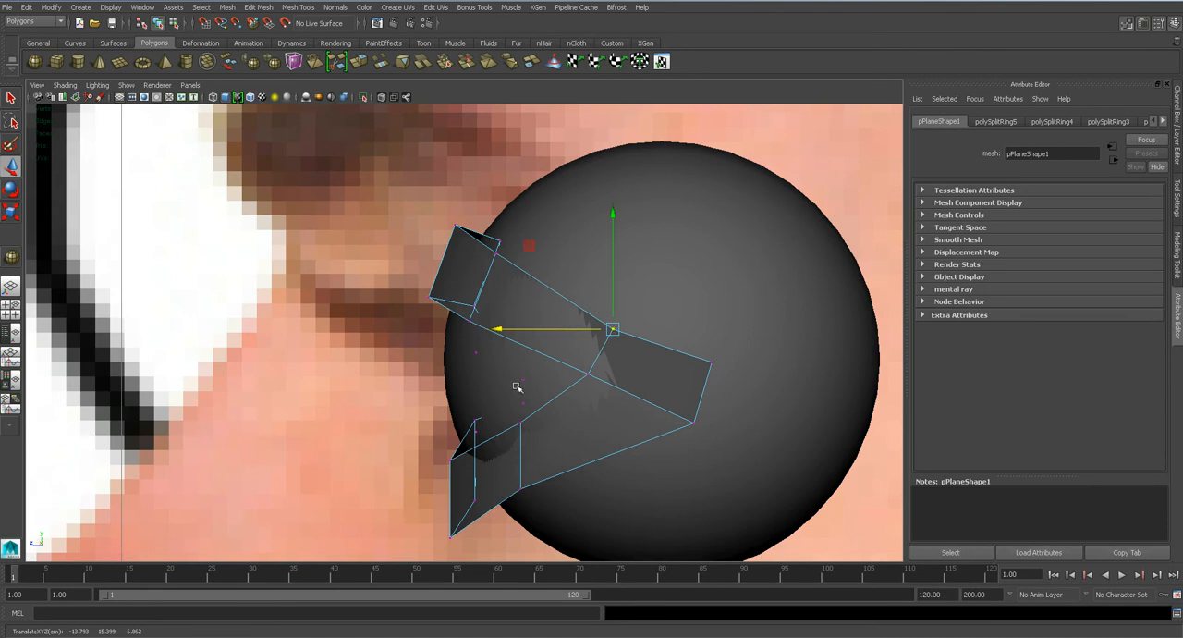
pyautogui.scroll(3, 499, 333)
pyautogui.moveTo(543, 326); pyautogui.dragTo(535, 325)
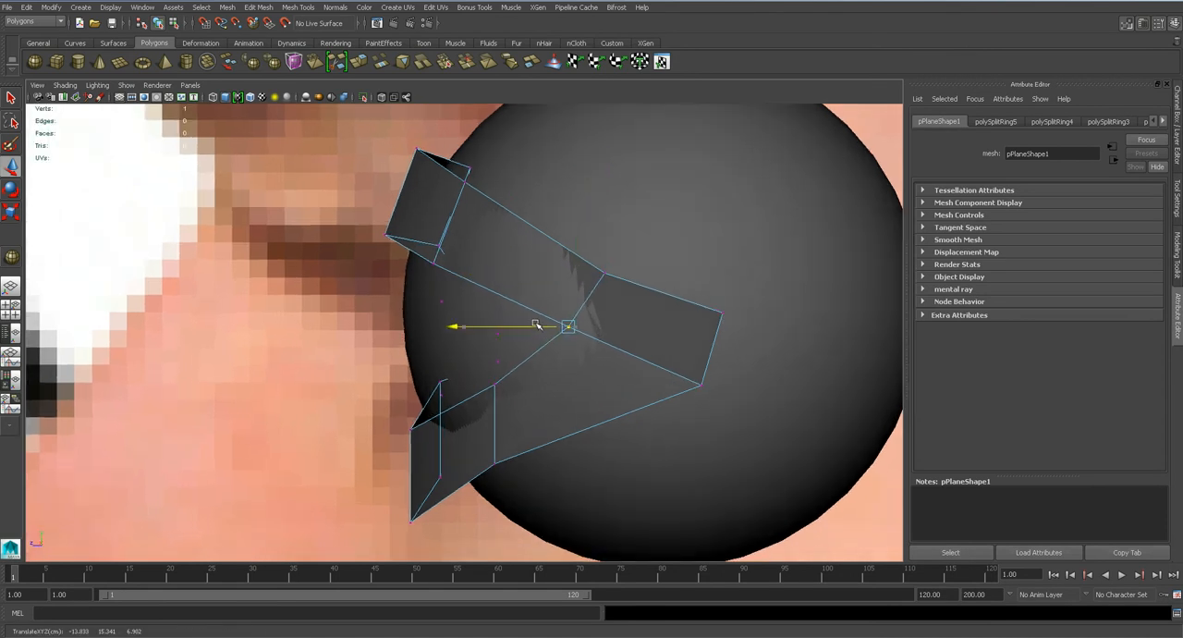
# Move the lower eyelid's frontmost bottom vertex slightly back in the side view.
pyautogui.moveTo(401, 506); pyautogui.dragTo(429, 541)
pyautogui.moveTo(364, 523); pyautogui.dragTo(374, 523)
pyautogui.moveTo(482, 447); pyautogui.dragTo(415, 477)
pyautogui.press('q')
pyautogui.click(439, 476)
pyautogui.press('w')
pyautogui.press('q')
# Delete the eyeball sphere and preview the eyelid loop smoothed in the perspective view.
pyautogui.moveTo(605, 363); pyautogui.dragTo(720, 240, button='right')
pyautogui.click(720, 245)
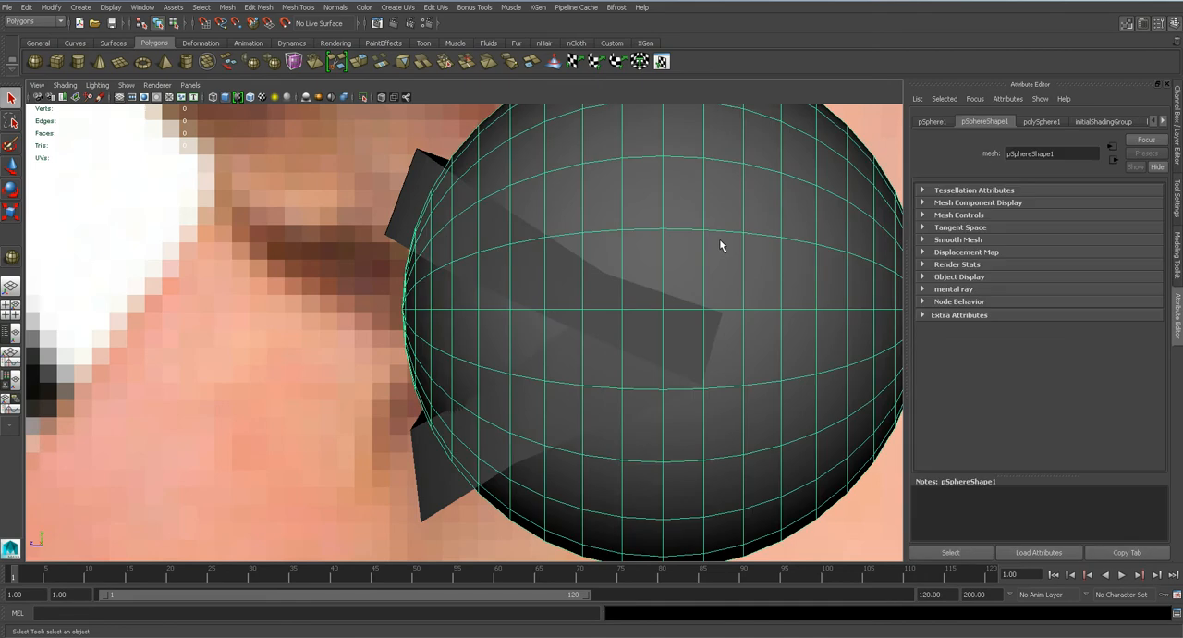
pyautogui.press('Delete')
pyautogui.click(612, 368)
pyautogui.press('space')
pyautogui.moveTo(613, 365); pyautogui.dragTo(598, 338)
pyautogui.press('3')
pyautogui.keyDown('alt'); pyautogui.moveTo(478, 343); pyautogui.dragTo(617, 340); pyautogui.keyUp('alt')
pyautogui.scroll(-5, 600, 338)
pyautogui.press('1')
pyautogui.keyDown('alt'); pyautogui.moveTo(473, 393); pyautogui.dragTo(465, 420); pyautogui.keyUp('alt')
# Select the outer vertices at the eye's nose-side corner and adjust their depth in the perspective view.
pyautogui.press('space')
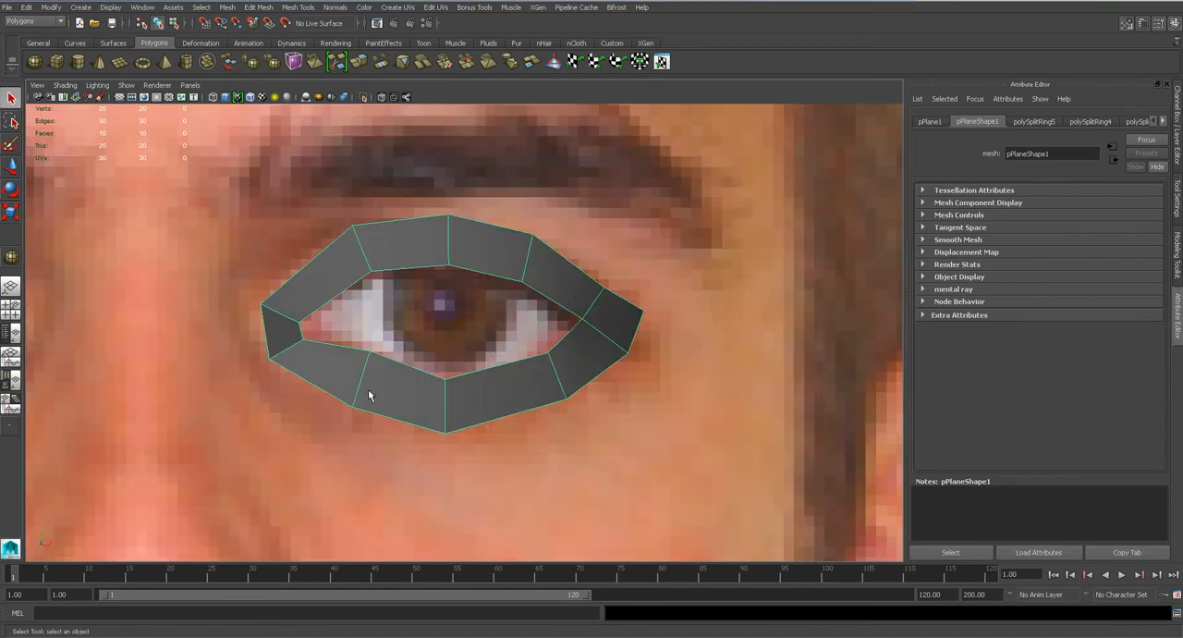
pyautogui.keyDown('alt'); pyautogui.moveTo(351, 407); pyautogui.dragTo(497, 354, button='middle'); pyautogui.keyUp('alt')
pyautogui.scroll(3, 498, 355)
pyautogui.moveTo(513, 335); pyautogui.dragTo(488, 337, button='right')
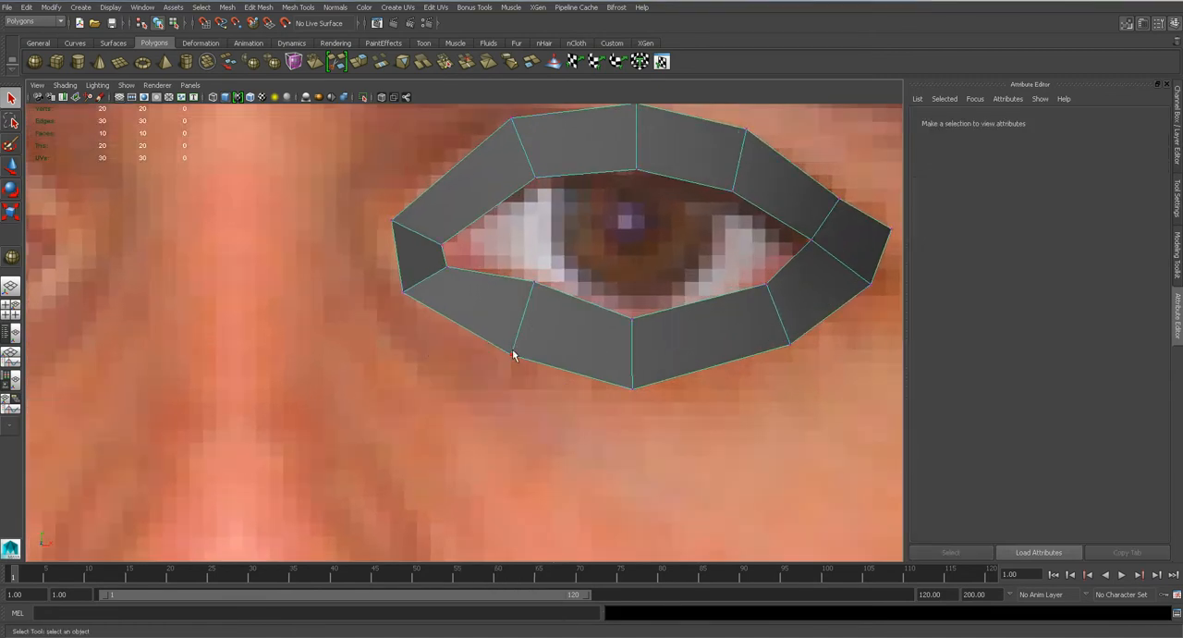
pyautogui.press('space')
pyautogui.moveTo(512, 349); pyautogui.dragTo(280, 317)
pyautogui.press('w')
pyautogui.click(280, 294)
pyautogui.press('q')
pyautogui.keyDown('alt'); pyautogui.moveTo(288, 356); pyautogui.dragTo(298, 304); pyautogui.keyUp('alt')
pyautogui.press('w')
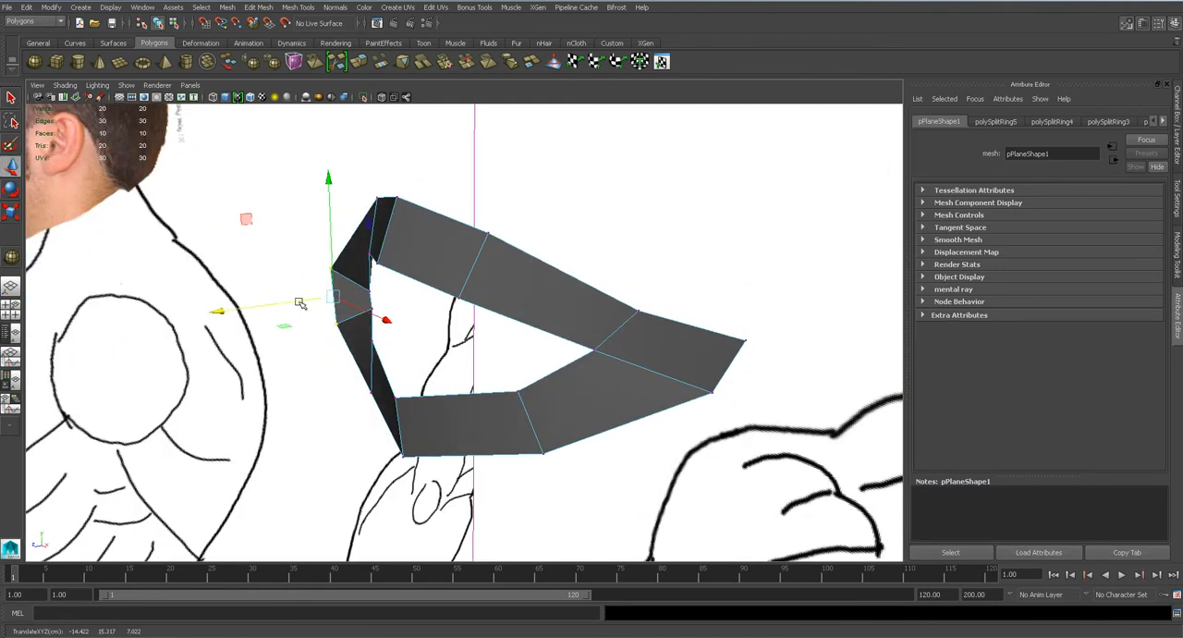
pyautogui.keyDown('alt'); pyautogui.moveTo(375, 314); pyautogui.dragTo(311, 322); pyautogui.keyUp('alt')
# Shift the two inner rim vertices at the nose-side eye corner slightly toward the eye opening.
pyautogui.press('3')
pyautogui.press('1')
pyautogui.click(300, 317)
pyautogui.press('q')
pyautogui.keyDown('shift'); pyautogui.click(304, 340); pyautogui.keyUp('shift')
pyautogui.press('w')
pyautogui.moveTo(344, 329); pyautogui.dragTo(351, 328)
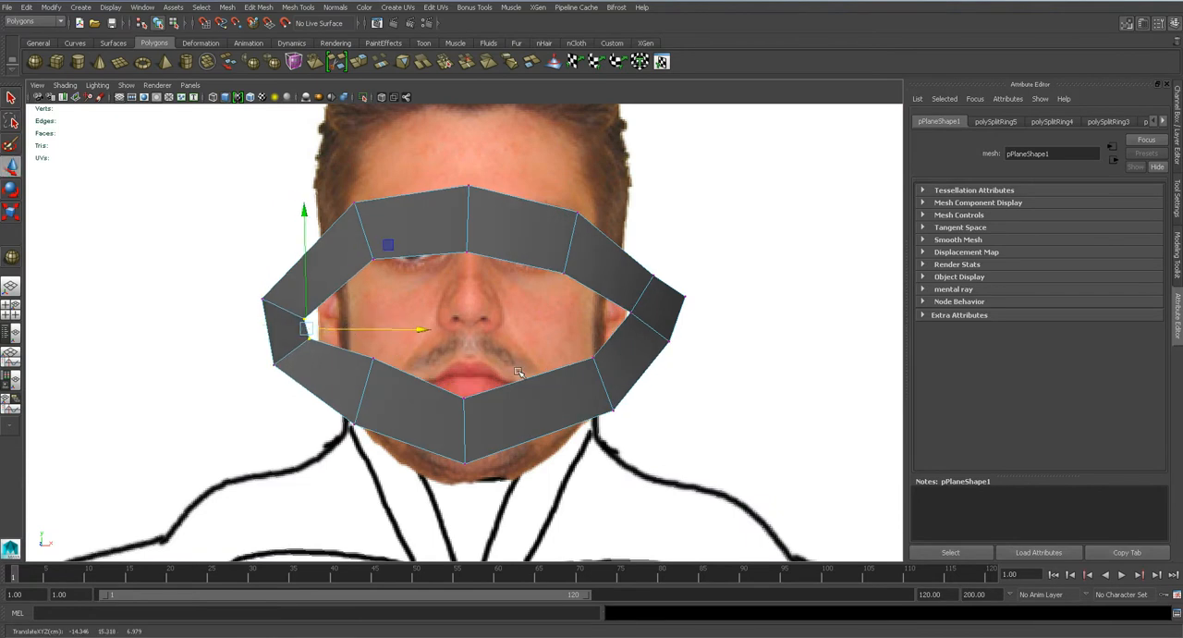
# Preview the eyelid loop smoothed in perspective and compare its unsmoothed shape with the front photo.
pyautogui.keyDown('alt'); pyautogui.moveTo(520, 374); pyautogui.dragTo(499, 367); pyautogui.keyUp('alt')
pyautogui.press('3')
pyautogui.keyDown('alt'); pyautogui.moveTo(569, 294); pyautogui.dragTo(591, 280); pyautogui.keyUp('alt')
pyautogui.press('1')
pyautogui.moveTo(576, 259); pyautogui.dragTo(626, 247, button='right')
pyautogui.press('space')
pyautogui.moveTo(531, 296); pyautogui.dragTo(526, 325)
pyautogui.scroll(-7, 526, 325)
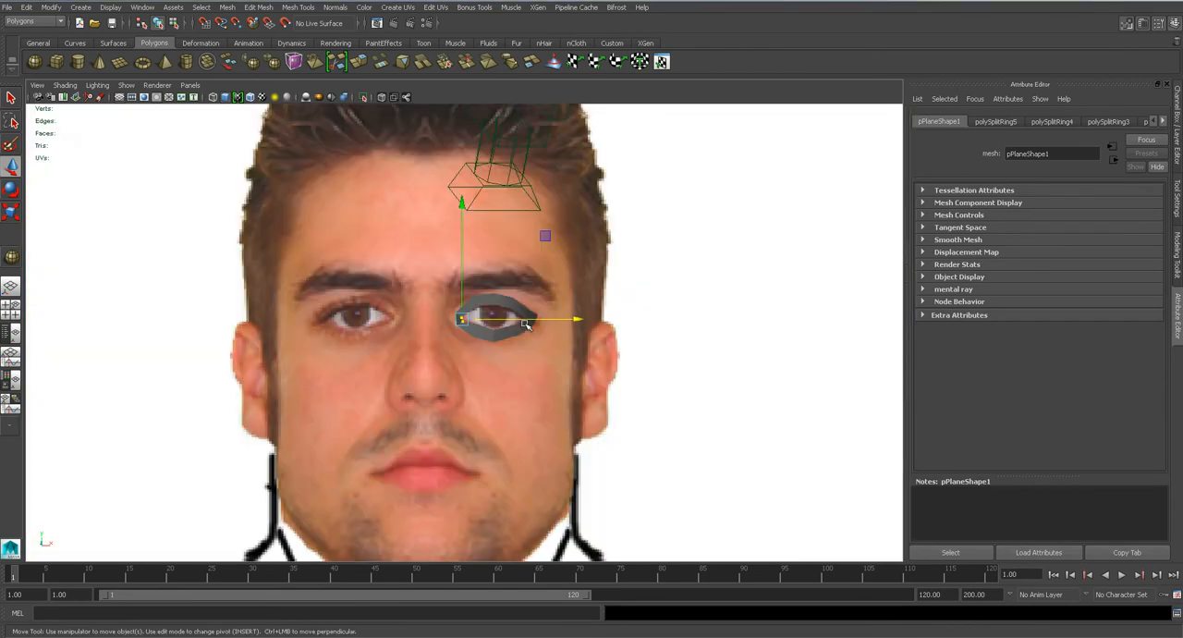
pyautogui.scroll(2, 525, 326)
pyautogui.scroll(8, 530, 335)
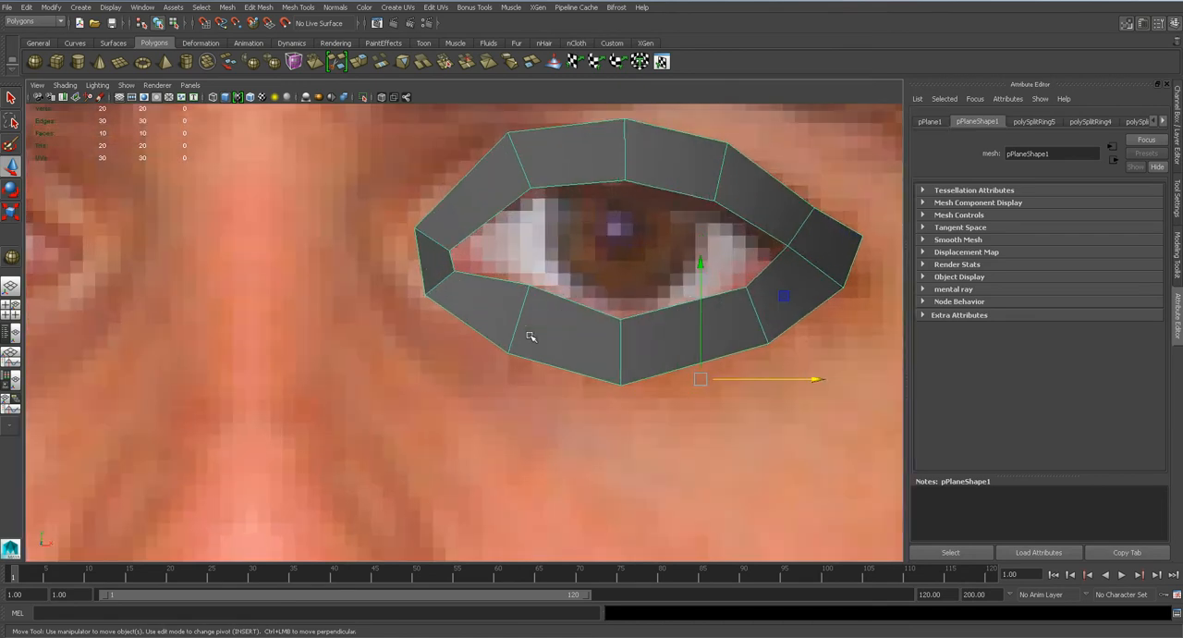
# Save the scene as head2 in the SuperHero project's scenes folder as a Maya Binary file.
pyautogui.hotkey('ctrl', 'shift', 's')
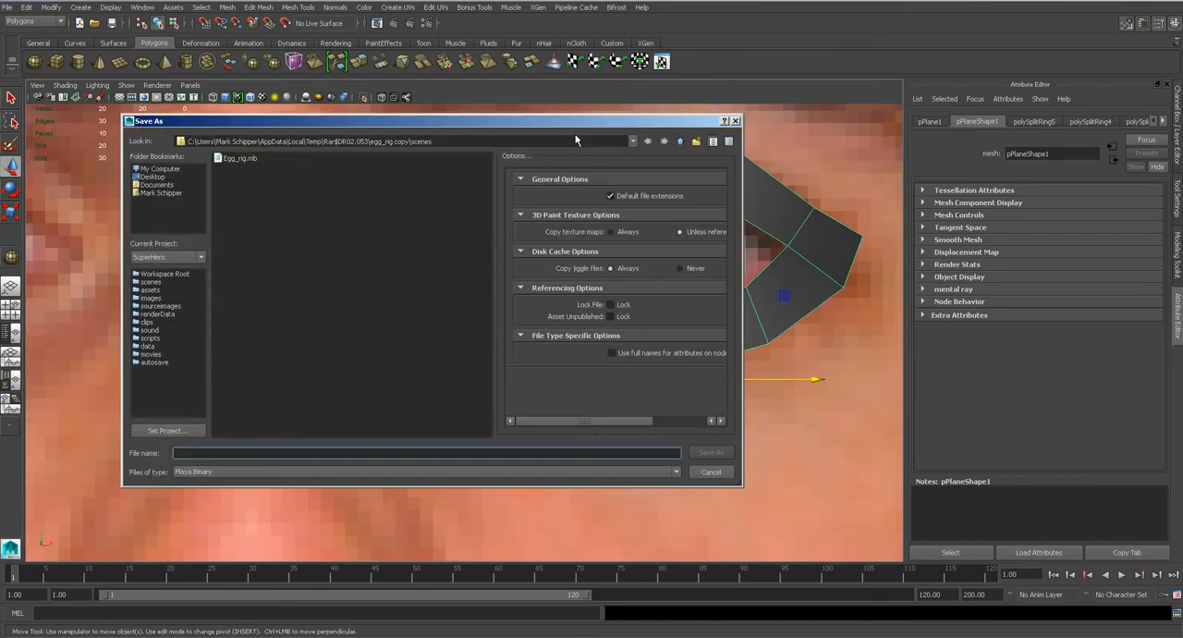
pyautogui.click(634, 141)
pyautogui.click(406, 201)
pyautogui.click(339, 453)
pyautogui.write('head2')
pyautogui.press('Return')
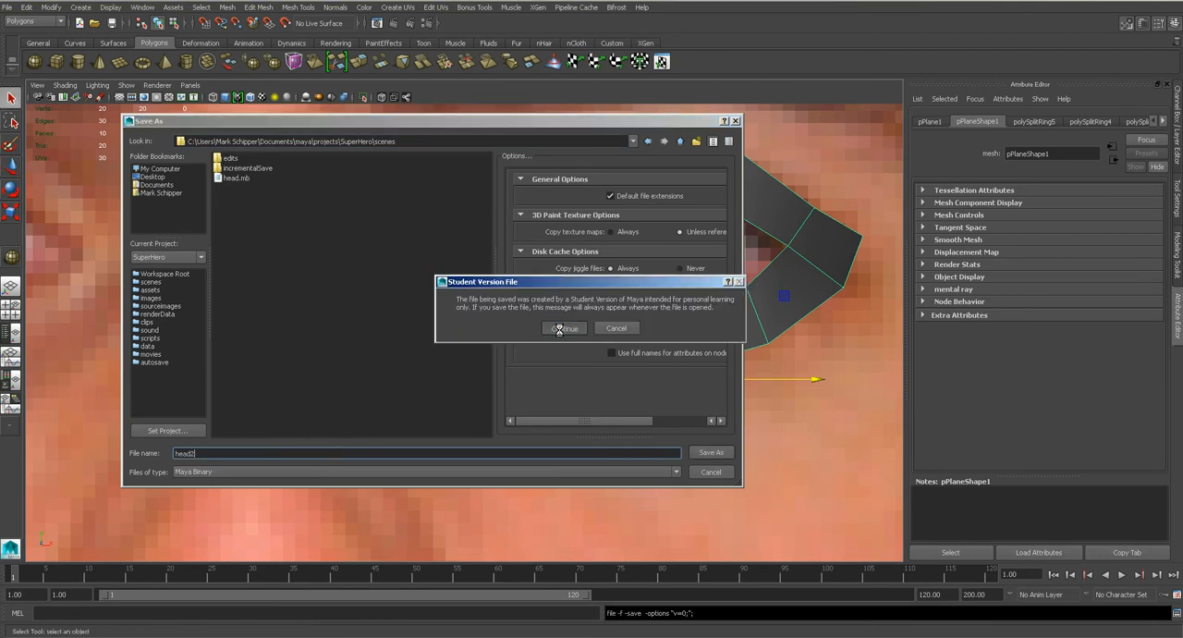
pyautogui.click(559, 328)
# Make the eyelid loop's lambert1 material semi-transparent so the front eye photo shows through.
pyautogui.scroll(10, 568, 351)
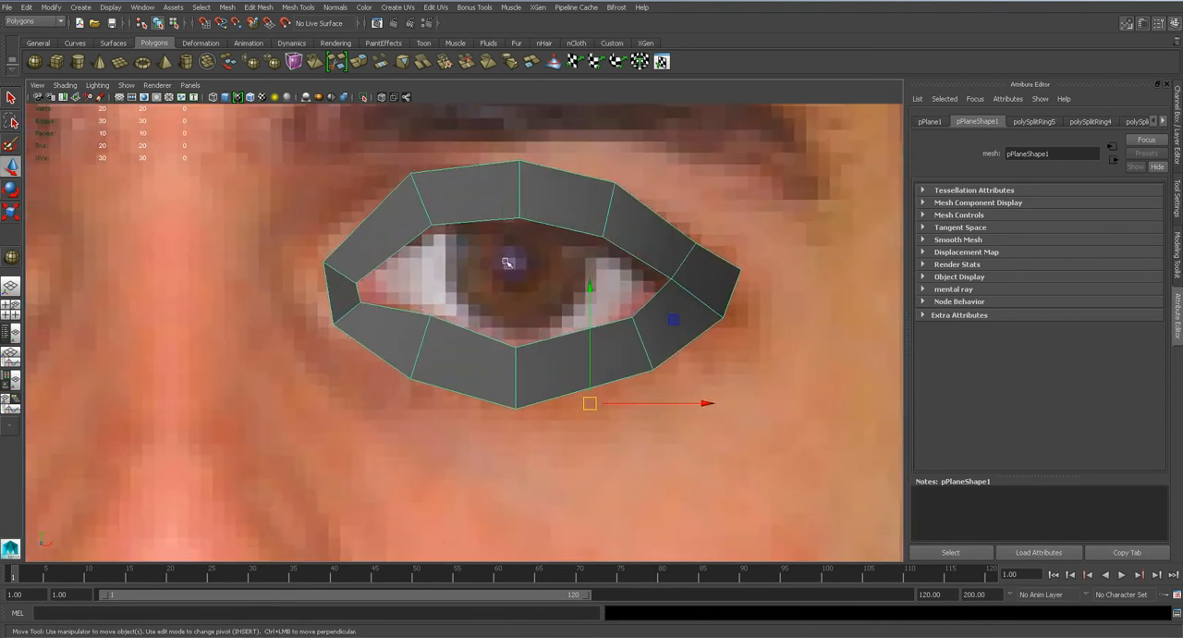
pyautogui.rightClick(555, 194)
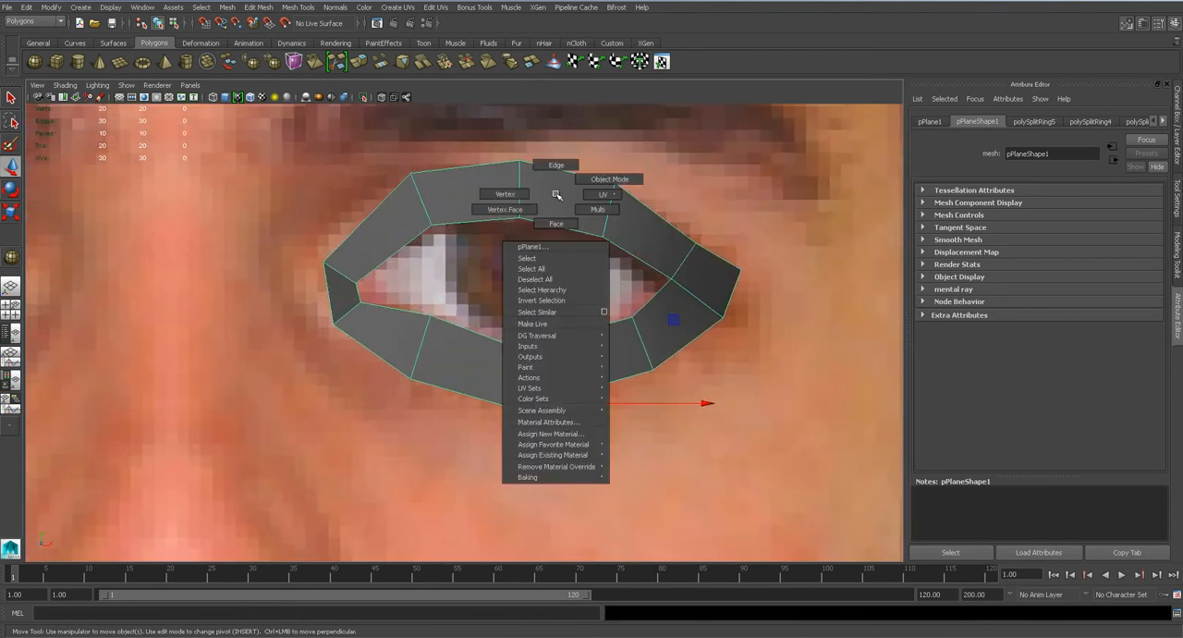
pyautogui.click(555, 422)
pyautogui.moveTo(1063, 275); pyautogui.dragTo(1076, 274)
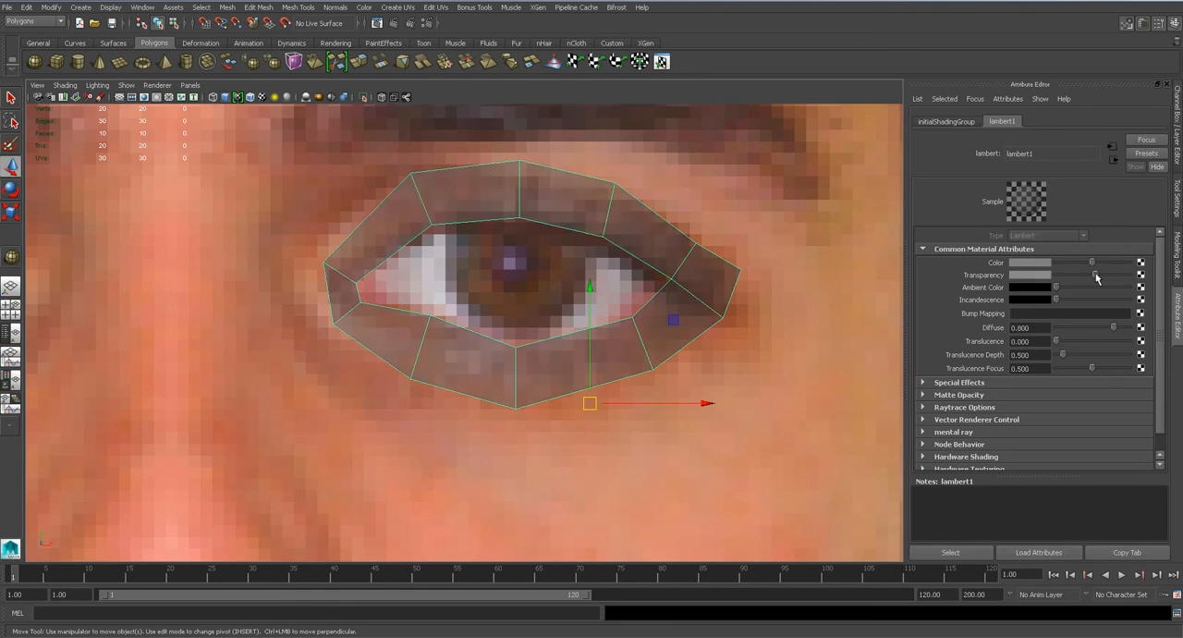
# Extrude the eyelid loop's outer border edges and scale them outward into a second ring around the eye.
pyautogui.moveTo(570, 229); pyautogui.dragTo(551, 269, button='right')
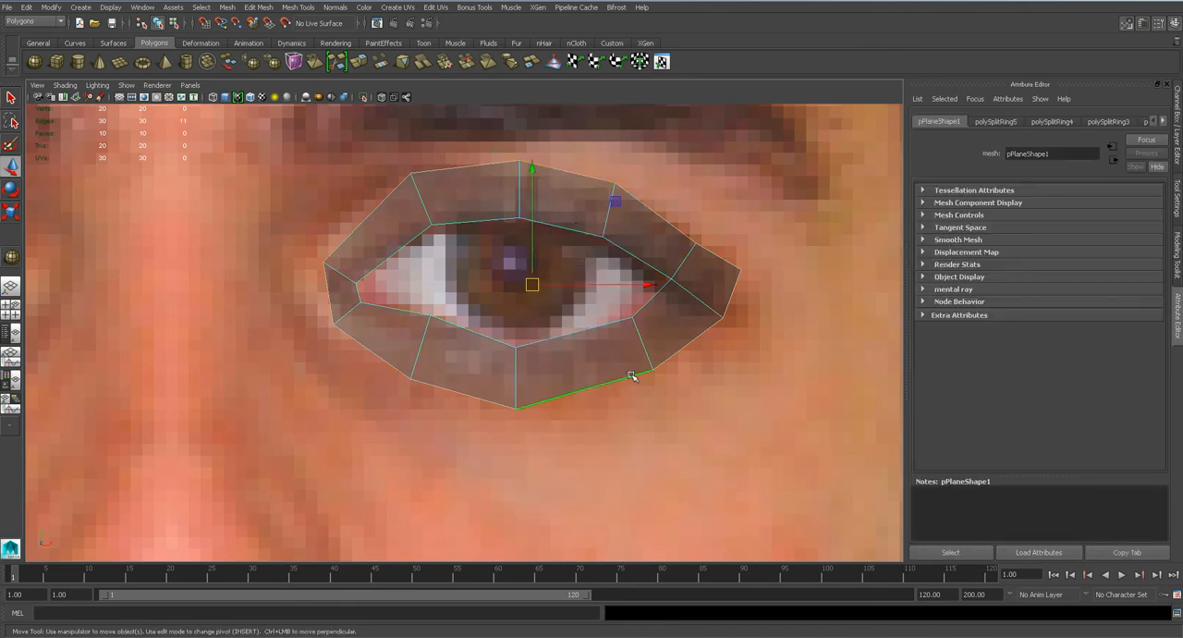
pyautogui.click(259, 7)
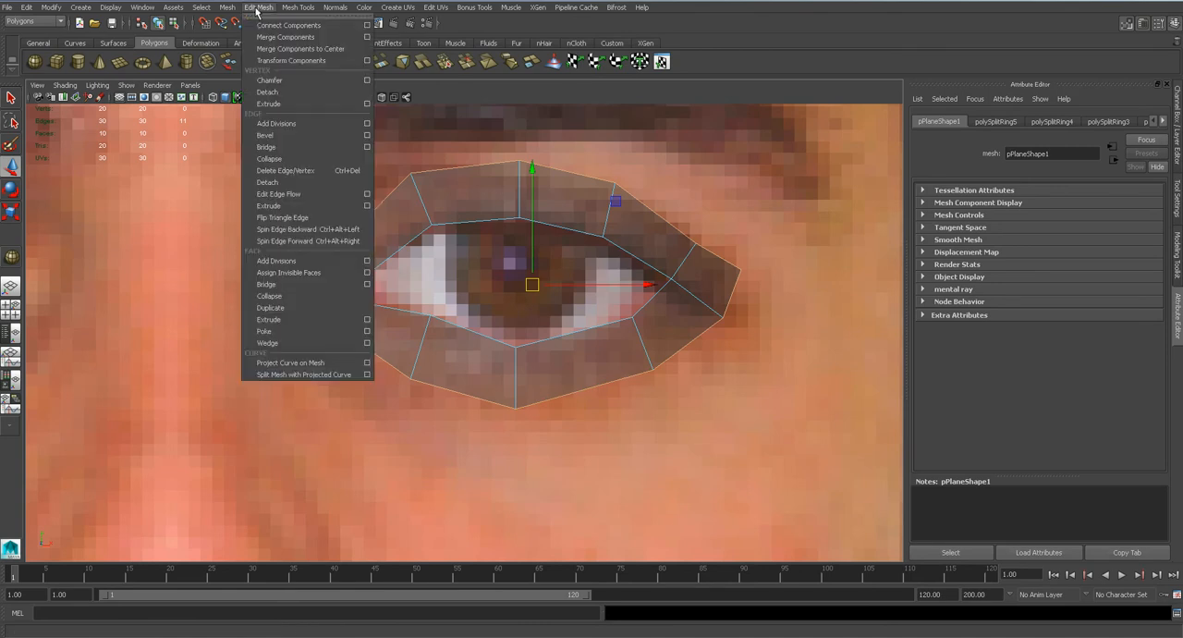
pyautogui.click(269, 206)
pyautogui.press('r')
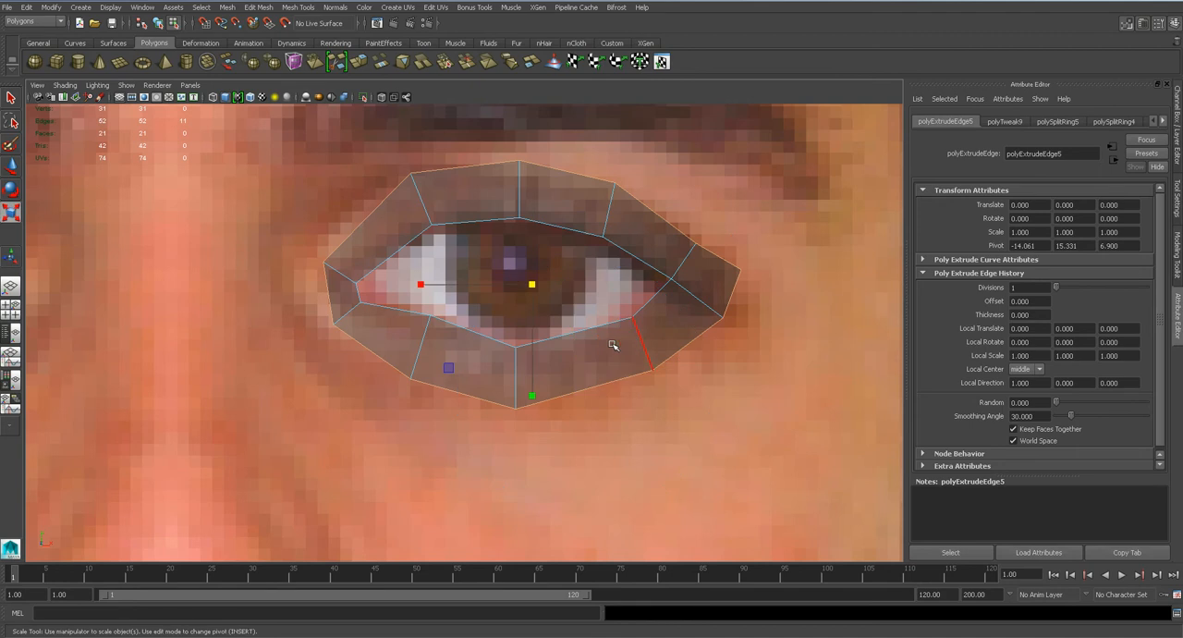
pyautogui.moveTo(530, 286); pyautogui.dragTo(617, 190)
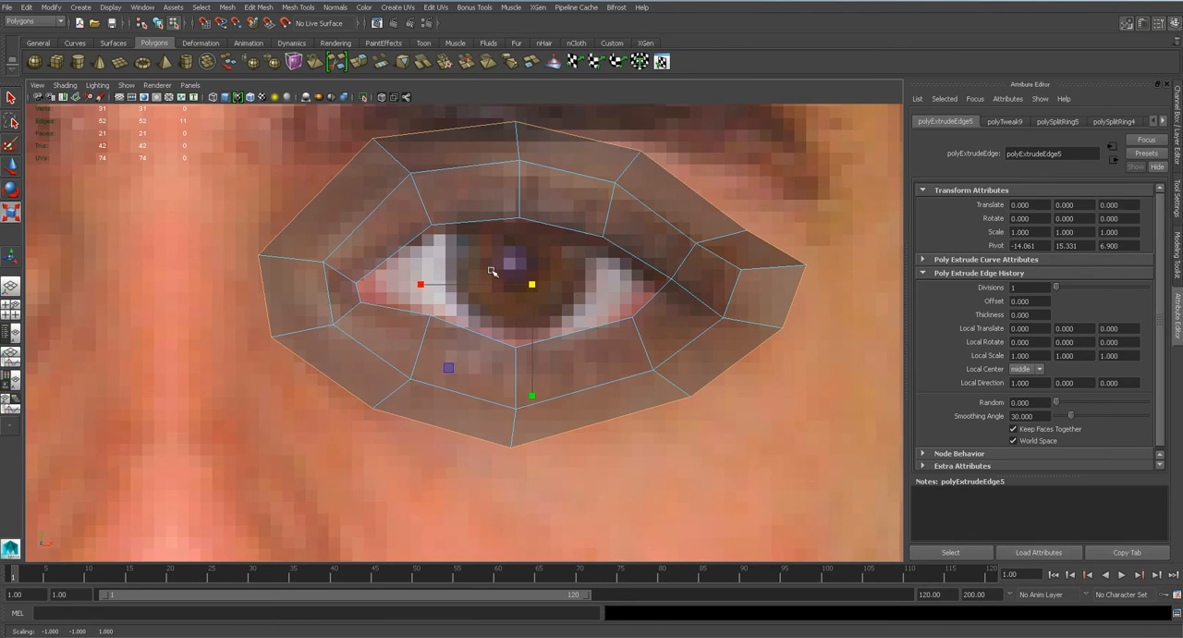
pyautogui.scroll(-6, 465, 272)
pyautogui.scroll(3, 489, 304)
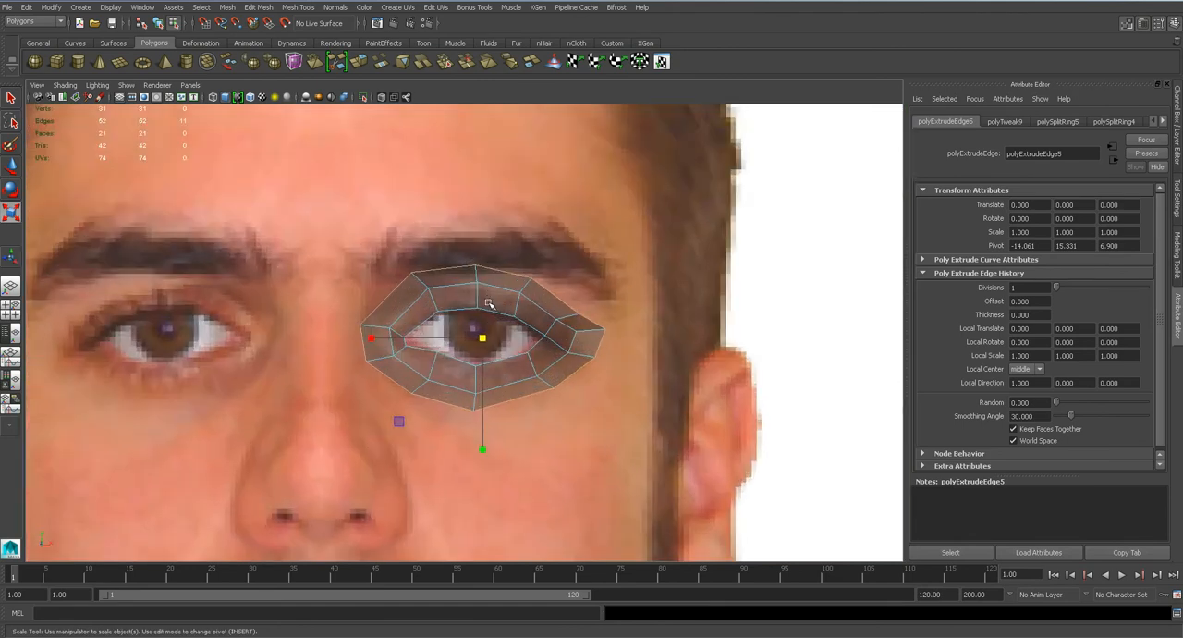
pyautogui.scroll(8, 489, 303)
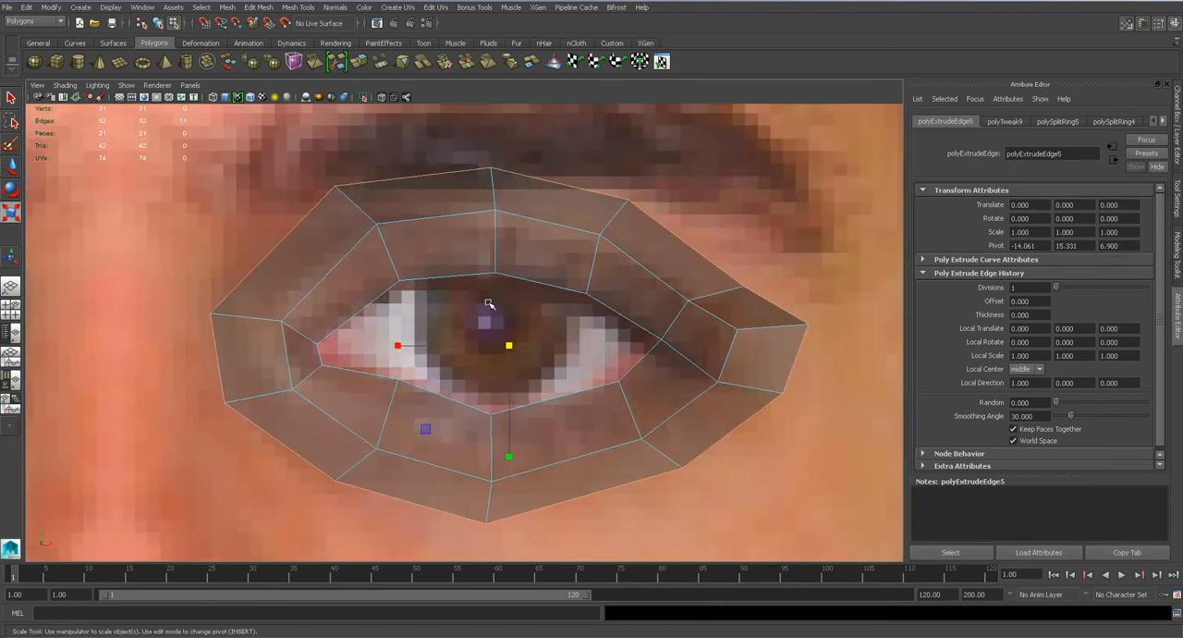
# Lower lambert1's transparency slightly and round out the new ring by moving its bottom and outer-corner vertices.
pyautogui.moveTo(494, 233); pyautogui.dragTo(499, 450, button='right')
pyautogui.moveTo(1094, 274); pyautogui.dragTo(1079, 278)
pyautogui.moveTo(649, 284); pyautogui.dragTo(599, 285, button='right')
pyautogui.keyDown('alt'); pyautogui.moveTo(567, 436); pyautogui.dragTo(569, 344, button='middle'); pyautogui.keyUp('alt')
pyautogui.press('w')
pyautogui.moveTo(463, 417); pyautogui.dragTo(498, 454)
pyautogui.moveTo(673, 363); pyautogui.dragTo(693, 396)
pyautogui.moveTo(794, 294); pyautogui.dragTo(792, 318)
pyautogui.moveTo(757, 184); pyautogui.dragTo(742, 149)
pyautogui.moveTo(798, 213)
pyautogui.mouseDown()
pyautogui.moveTo(826, 243)
pyautogui.moveTo(784, 224)
pyautogui.mouseUp()
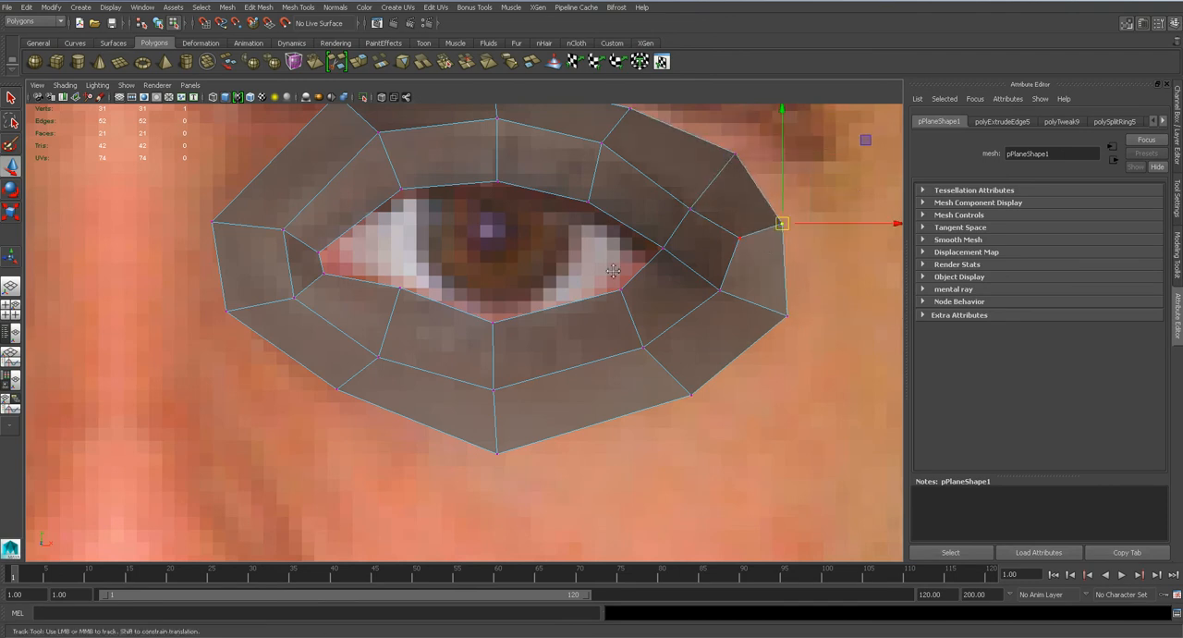
# Raise the new ring's upper vertices toward the eyebrow and shift the middle ring's nose-side upper vertex outward.
pyautogui.keyDown('alt'); pyautogui.moveTo(614, 256); pyautogui.dragTo(623, 366, button='middle'); pyautogui.keyUp('alt')
pyautogui.click(637, 220)
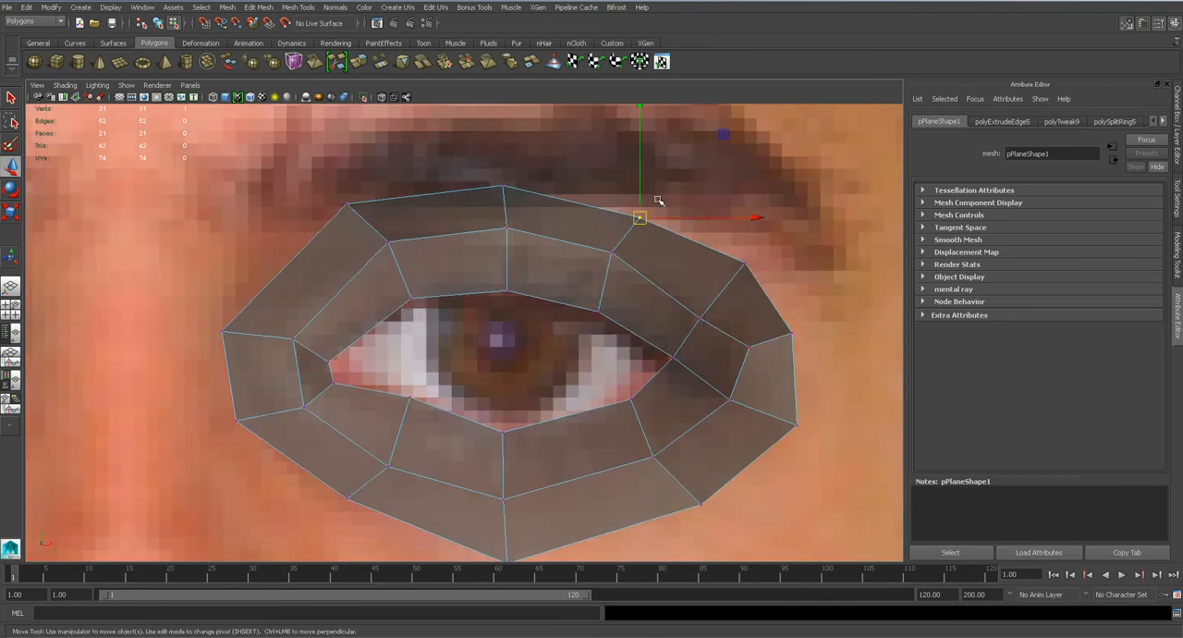
pyautogui.moveTo(640, 218); pyautogui.dragTo(626, 190)
pyautogui.click(503, 187)
pyautogui.moveTo(504, 185); pyautogui.dragTo(504, 165)
pyautogui.moveTo(348, 205); pyautogui.dragTo(358, 187)
pyautogui.click(388, 244)
pyautogui.moveTo(387, 246); pyautogui.dragTo(375, 253)
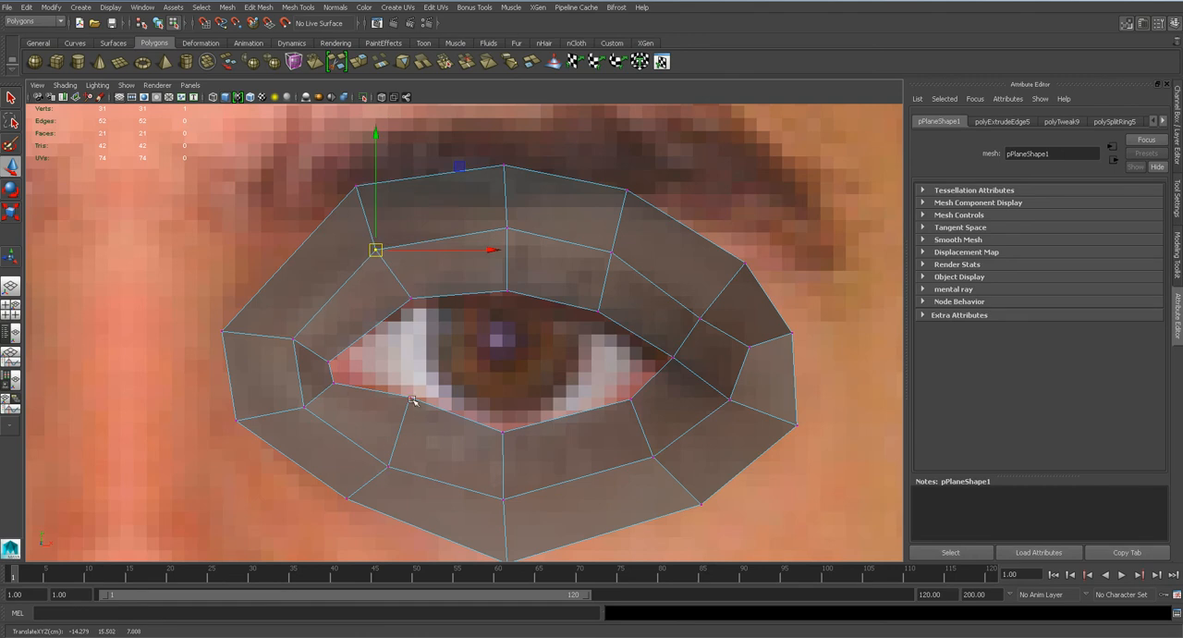
# Adjust the ring vertices below the eye for even spacing and reposition the outer ring's nose-side upper vertex beneath the eyebrow.
pyautogui.keyDown('alt'); pyautogui.moveTo(399, 472); pyautogui.dragTo(349, 425, button='middle'); pyautogui.keyUp('alt')
pyautogui.moveTo(409, 386); pyautogui.dragTo(378, 430)
pyautogui.click(674, 379)
pyautogui.moveTo(674, 377); pyautogui.dragTo(682, 375)
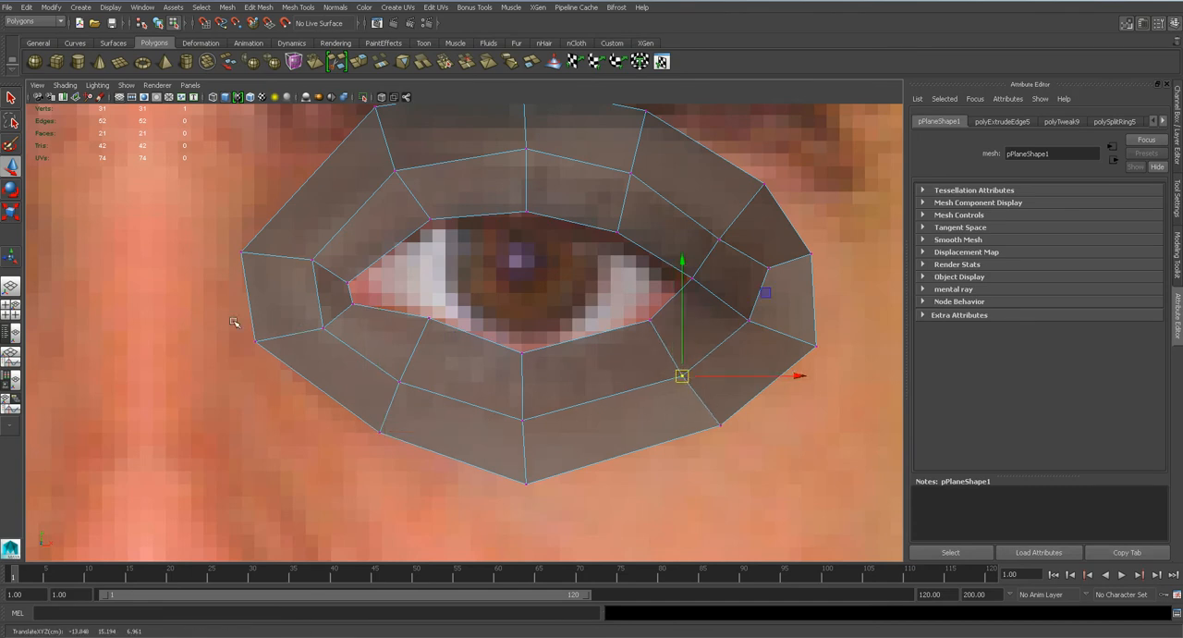
pyautogui.scroll(-5, 571, 314)
pyautogui.scroll(5, 571, 314)
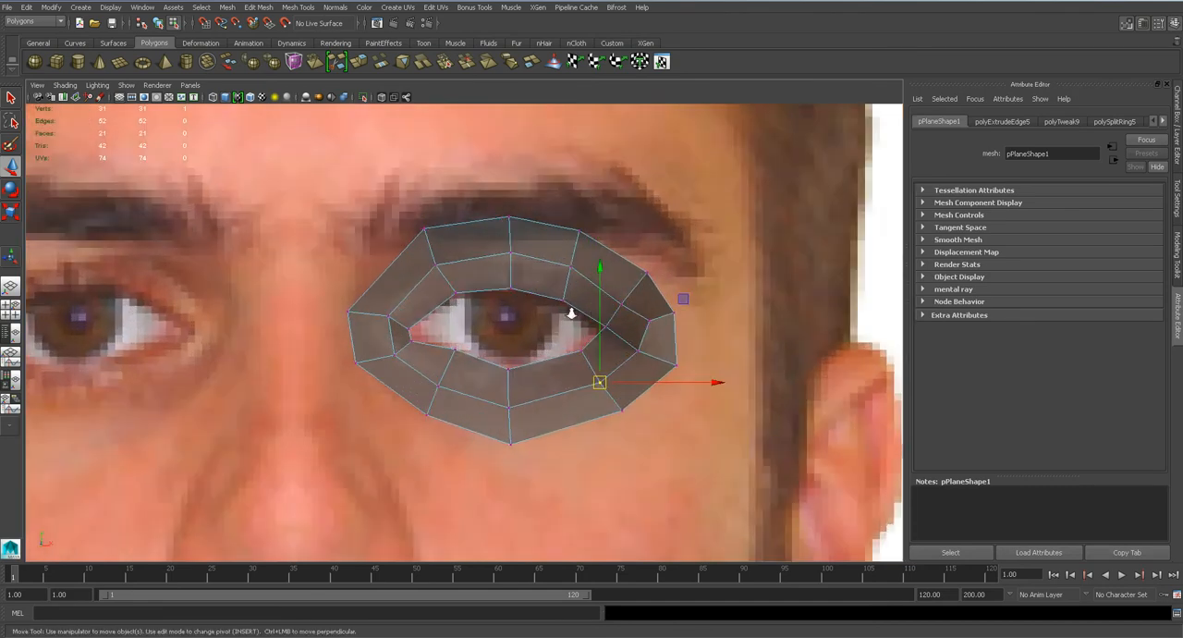
pyautogui.click(411, 195)
pyautogui.moveTo(411, 195); pyautogui.dragTo(409, 209)
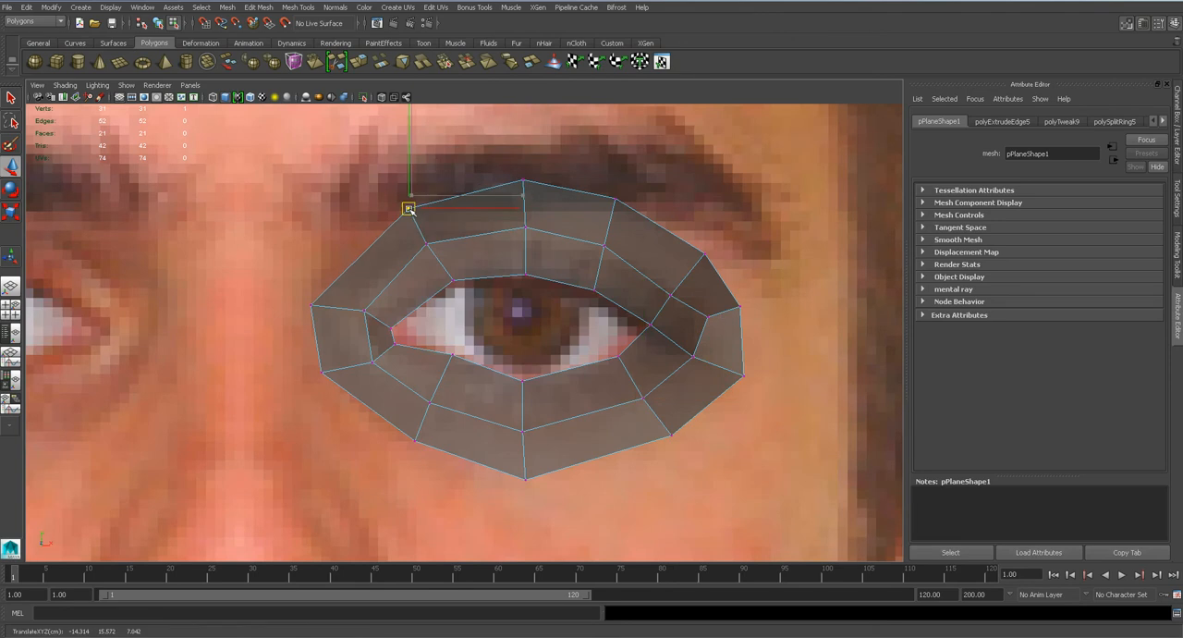
# Inspect the depth of the extruded eye ring in the side and perspective views.
pyautogui.click(523, 181)
pyautogui.press('space')
pyautogui.moveTo(579, 263); pyautogui.dragTo(617, 264)
pyautogui.keyDown('alt'); pyautogui.moveTo(477, 233); pyautogui.dragTo(469, 271, button='middle'); pyautogui.keyUp('alt')
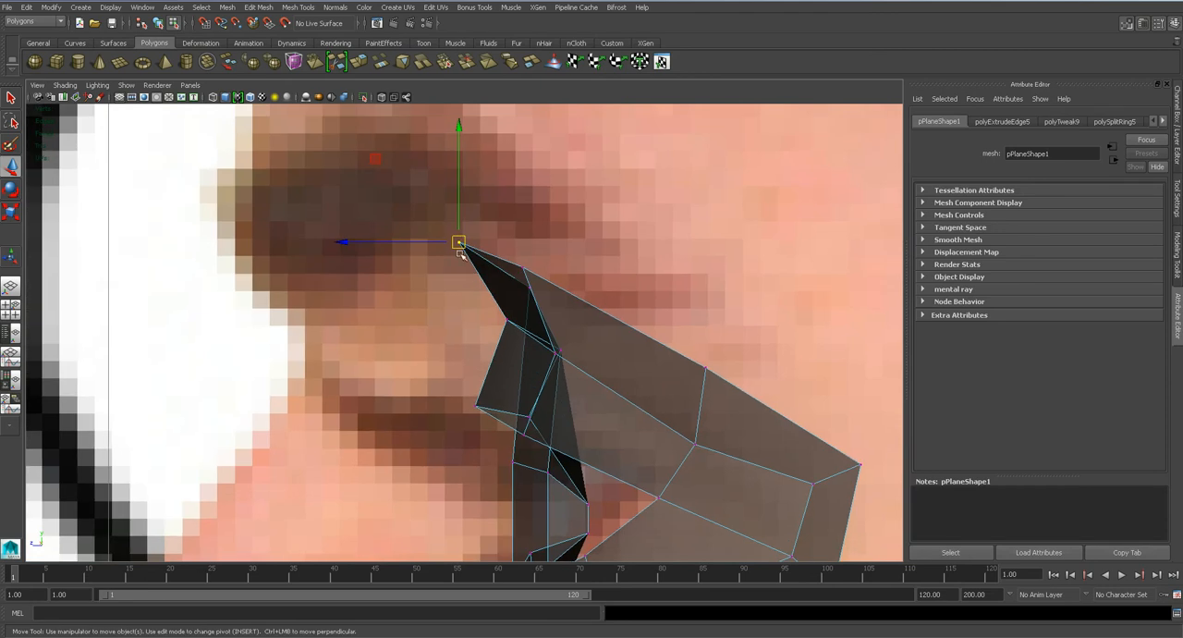
pyautogui.click(435, 251)
pyautogui.press('space')
pyautogui.moveTo(537, 369); pyautogui.dragTo(533, 386)
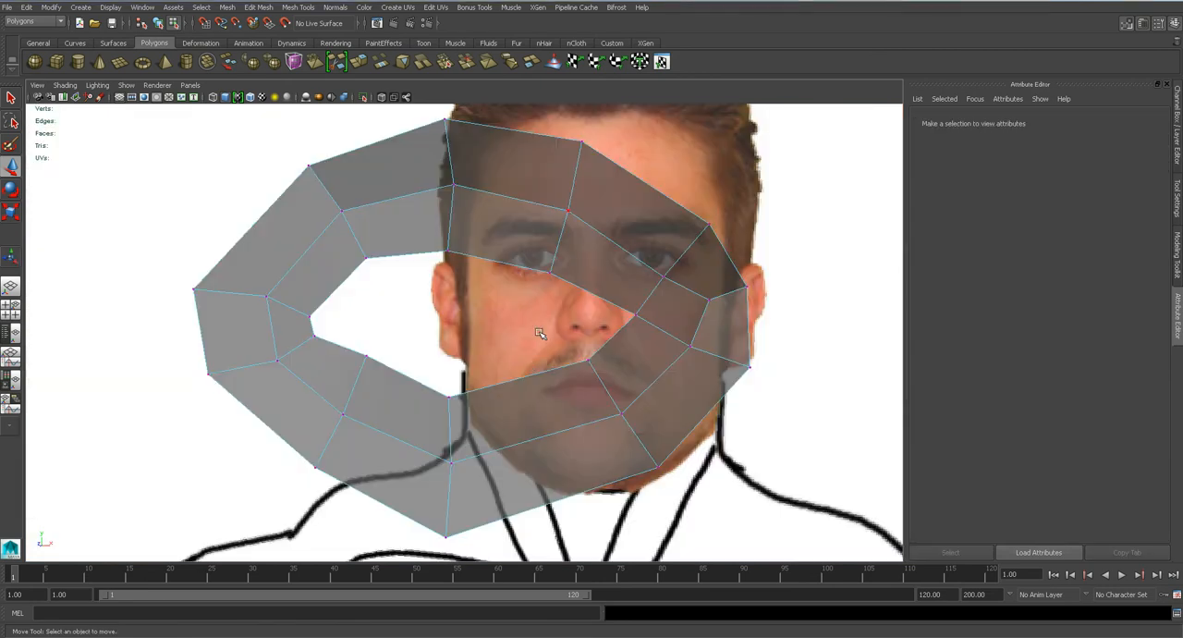
# Push the outer ring's two outer-corner vertices backward toward the ear in the side view.
pyautogui.keyDown('alt'); pyautogui.moveTo(586, 311); pyautogui.dragTo(463, 315); pyautogui.keyUp('alt')
pyautogui.press('space')
pyautogui.moveTo(545, 317); pyautogui.dragTo(584, 319)
pyautogui.keyDown('alt'); pyautogui.moveTo(782, 471); pyautogui.dragTo(623, 322, button='middle'); pyautogui.keyUp('alt')
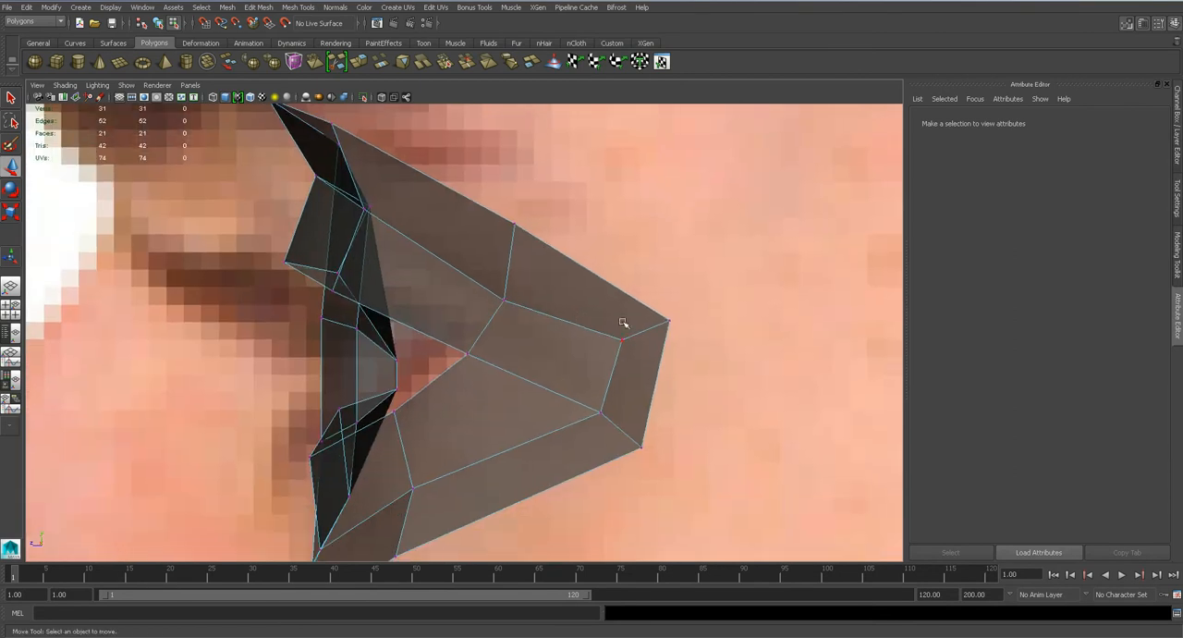
pyautogui.click(670, 321)
pyautogui.moveTo(669, 321); pyautogui.dragTo(686, 321)
pyautogui.click(640, 447)
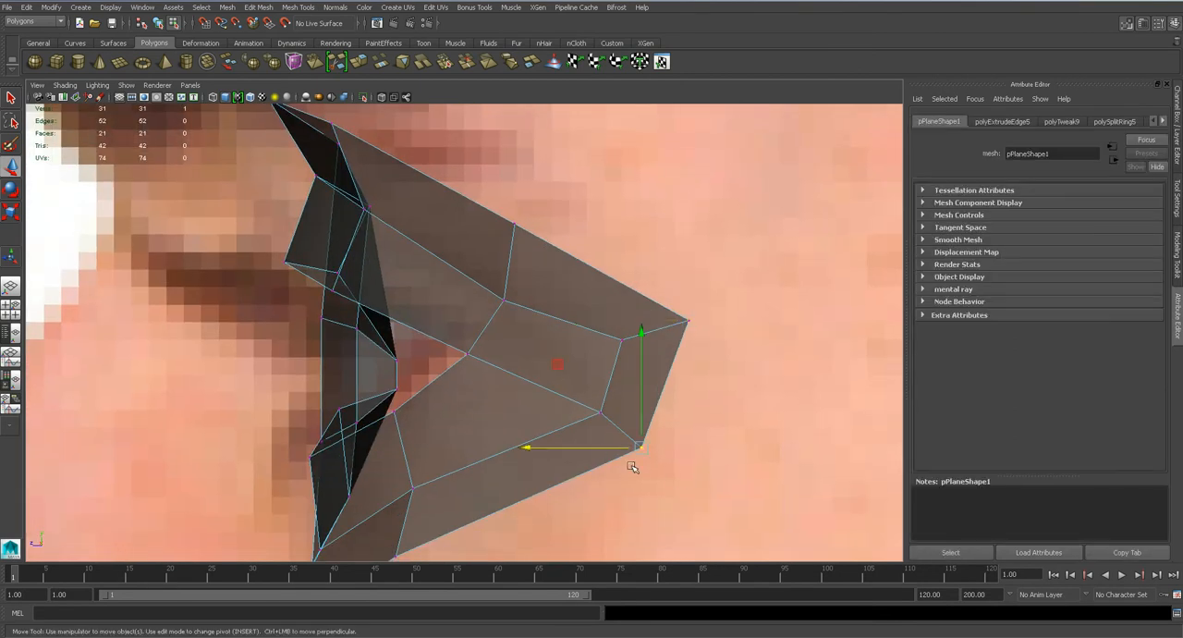
pyautogui.moveTo(597, 447); pyautogui.dragTo(622, 446)
# Move the outer ring's lowest vertex slightly backward in the side view to follow the cheek.
pyautogui.keyDown('alt'); pyautogui.moveTo(441, 438); pyautogui.dragTo(494, 337, button='middle'); pyautogui.keyUp('alt')
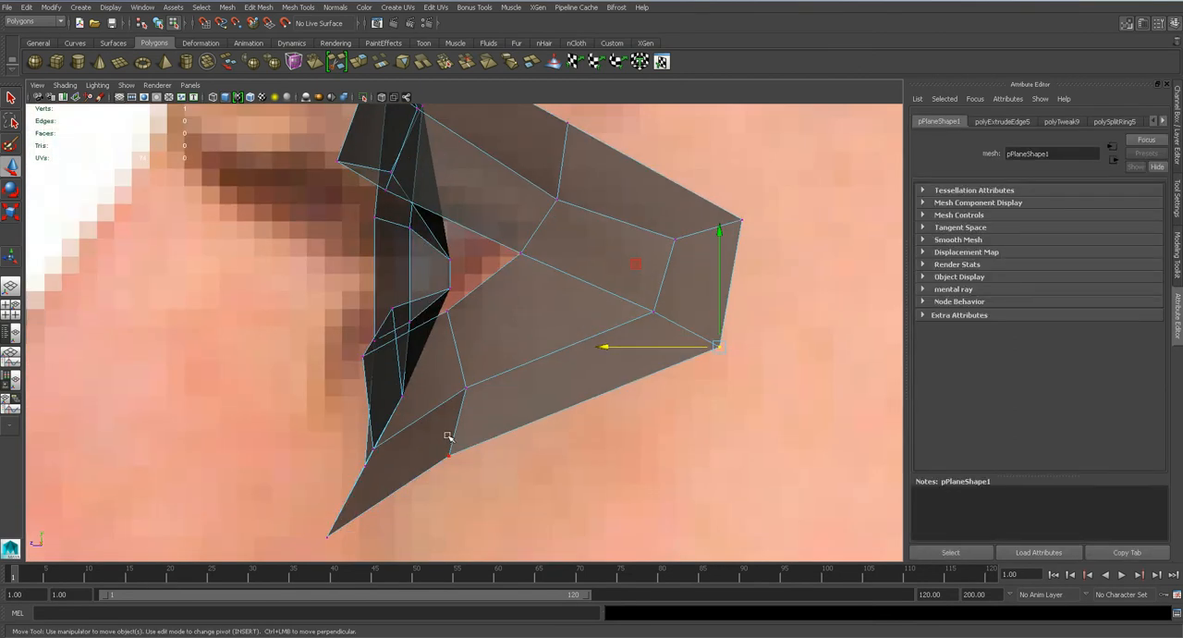
pyautogui.scroll(-8, 449, 434)
pyautogui.scroll(5, 449, 435)
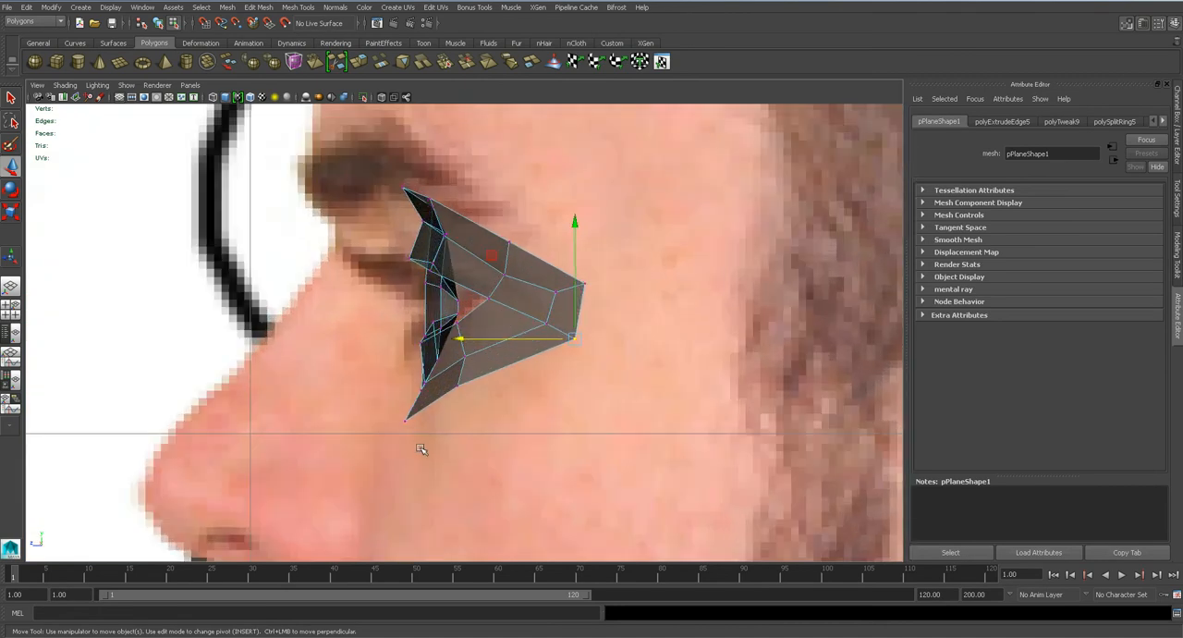
pyautogui.keyDown('alt'); pyautogui.moveTo(421, 445); pyautogui.dragTo(493, 378, button='middle'); pyautogui.keyUp('alt')
pyautogui.scroll(4, 493, 378)
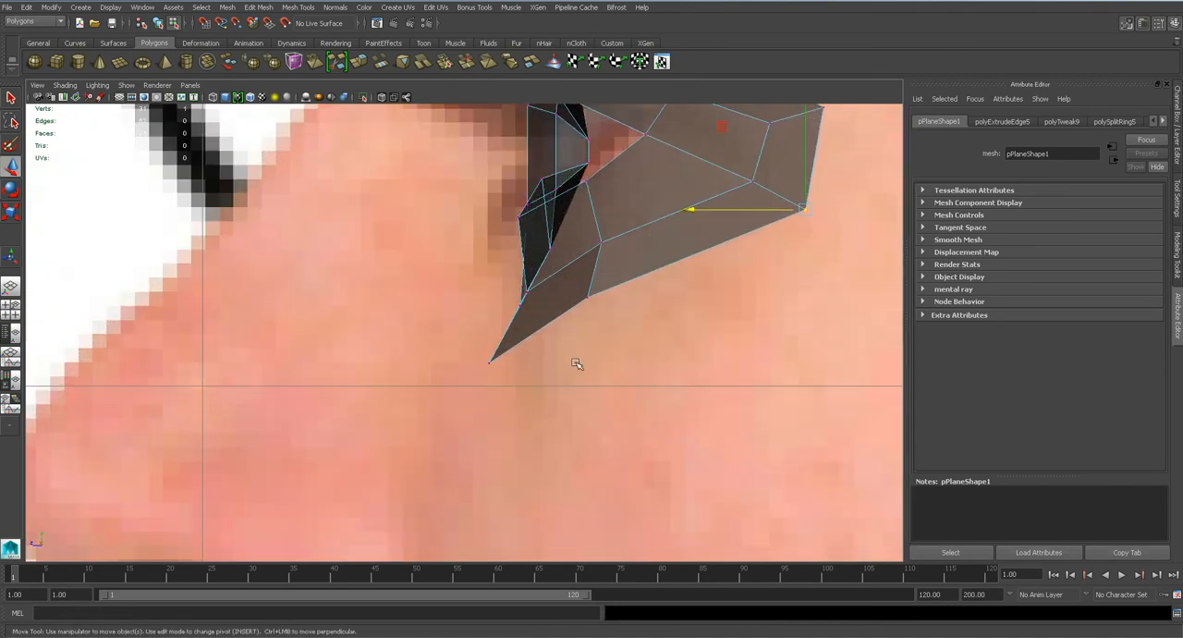
pyautogui.keyDown('alt'); pyautogui.moveTo(582, 363); pyautogui.dragTo(479, 371, button='middle'); pyautogui.keyUp('alt')
pyautogui.moveTo(372, 370); pyautogui.dragTo(397, 370)
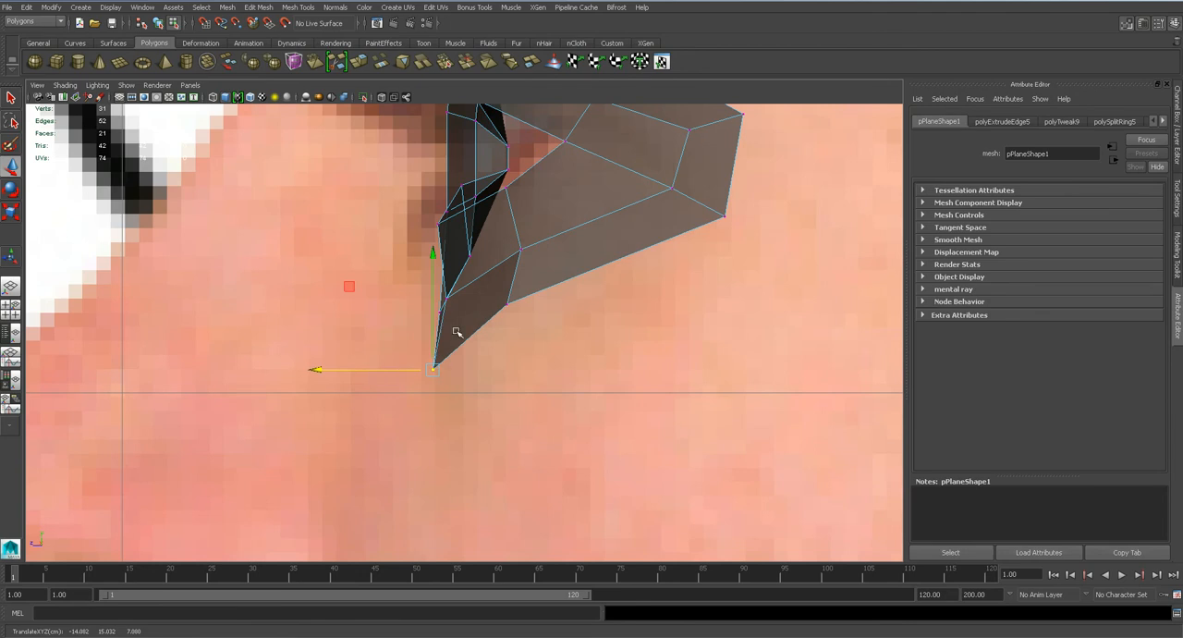
# Shift the outer ring's lower vertex between the lowest point and the outer corner backward in depth.
pyautogui.click(502, 305)
pyautogui.click(503, 304)
pyautogui.hotkey('ctrl', 'z')
pyautogui.moveTo(506, 305); pyautogui.dragTo(479, 311)
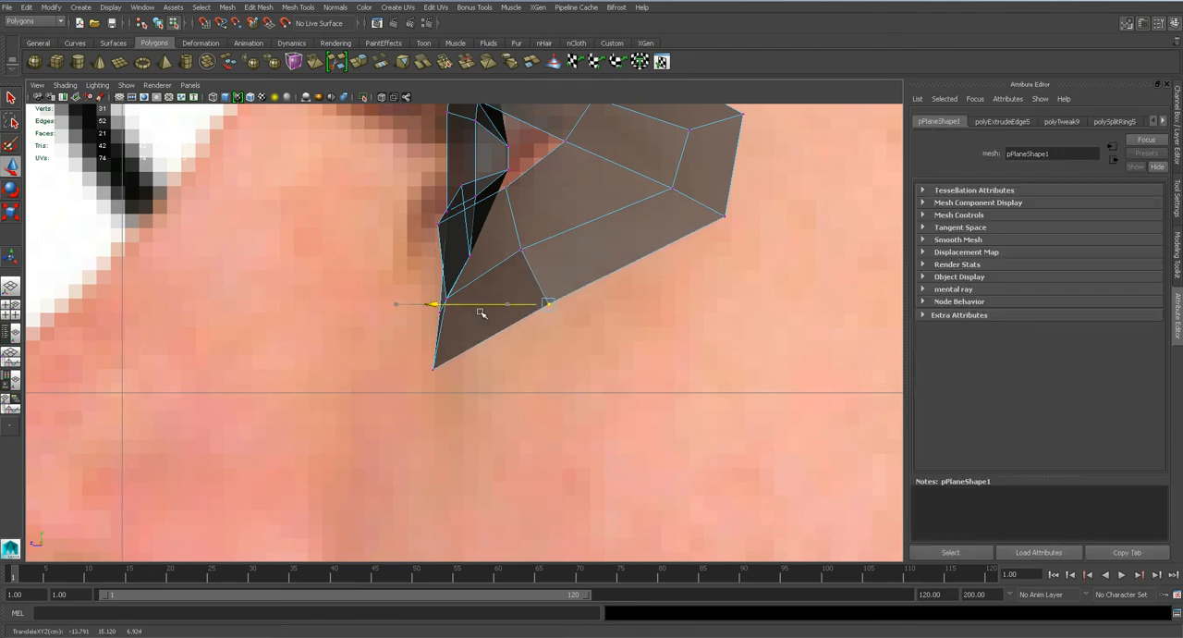
# Adjust the depth of the outer ring's lower nose-side vertex in the perspective view.
pyautogui.keyDown('alt'); pyautogui.moveTo(601, 263); pyautogui.dragTo(573, 383, button='middle'); pyautogui.keyUp('alt')
pyautogui.press('space')
pyautogui.moveTo(549, 382); pyautogui.dragTo(440, 472)
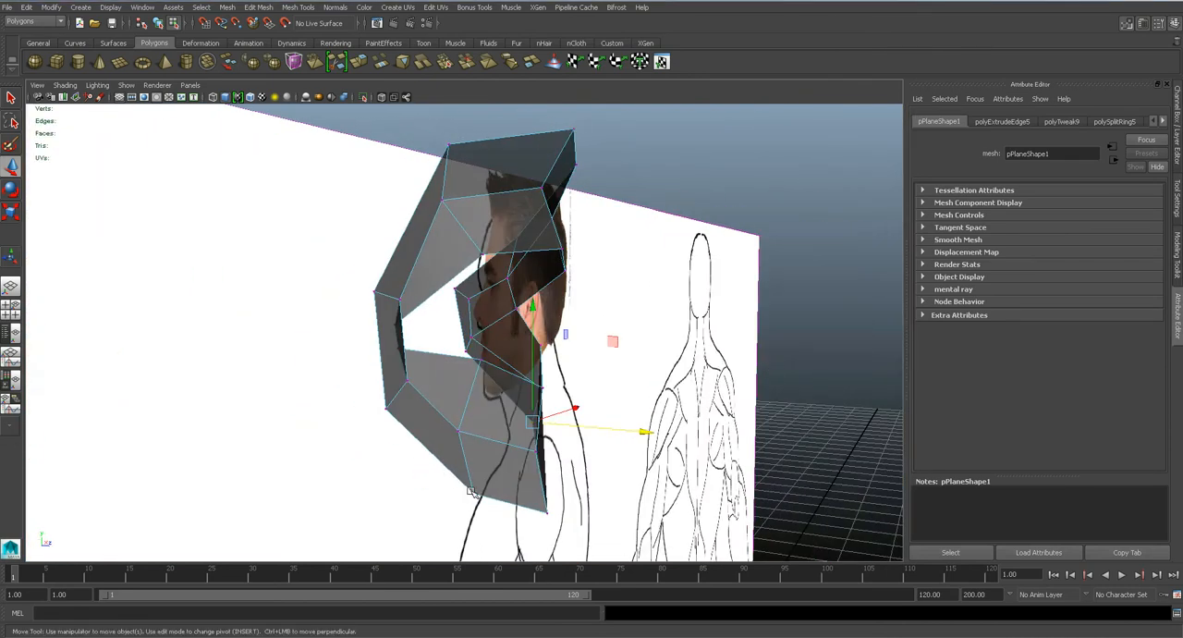
pyautogui.click(445, 493)
pyautogui.click(473, 495)
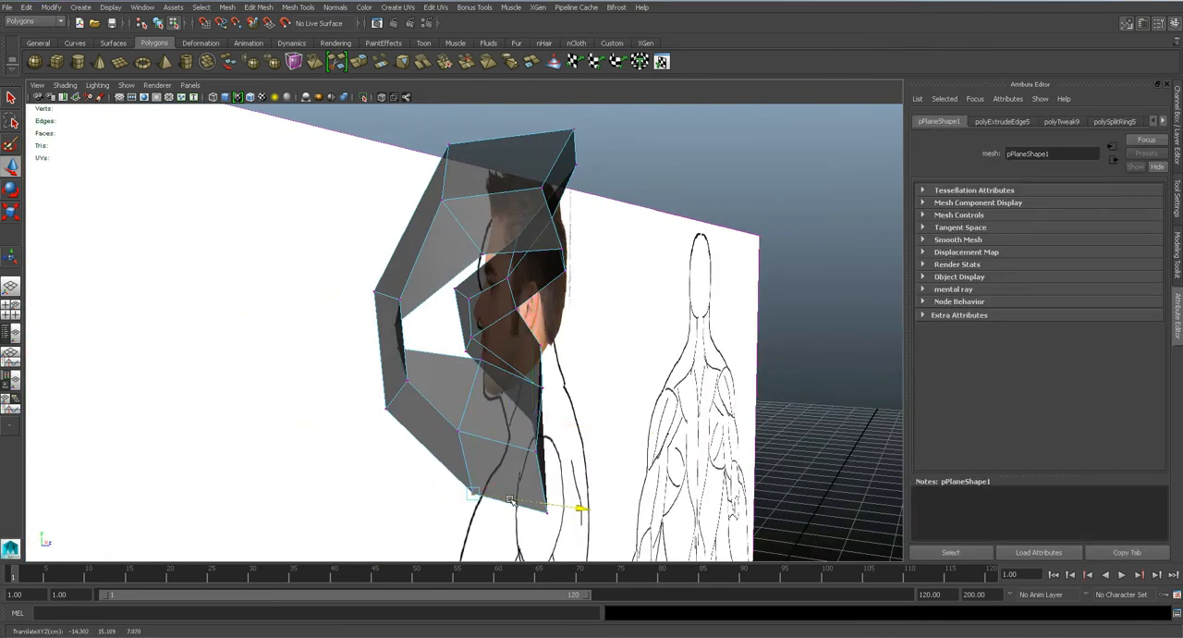
pyautogui.moveTo(490, 497)
pyautogui.keyDown('alt'); pyautogui.mouseDown()
pyautogui.moveTo(507, 434)
pyautogui.moveTo(336, 431)
pyautogui.moveTo(215, 364)
pyautogui.mouseUp(); pyautogui.keyUp('alt')
# Shift the outer ring's nose-side edge sideways toward the eye.
pyautogui.moveTo(203, 325); pyautogui.dragTo(200, 278, button='right')
pyautogui.click(205, 338)
pyautogui.moveTo(246, 348); pyautogui.dragTo(281, 351)
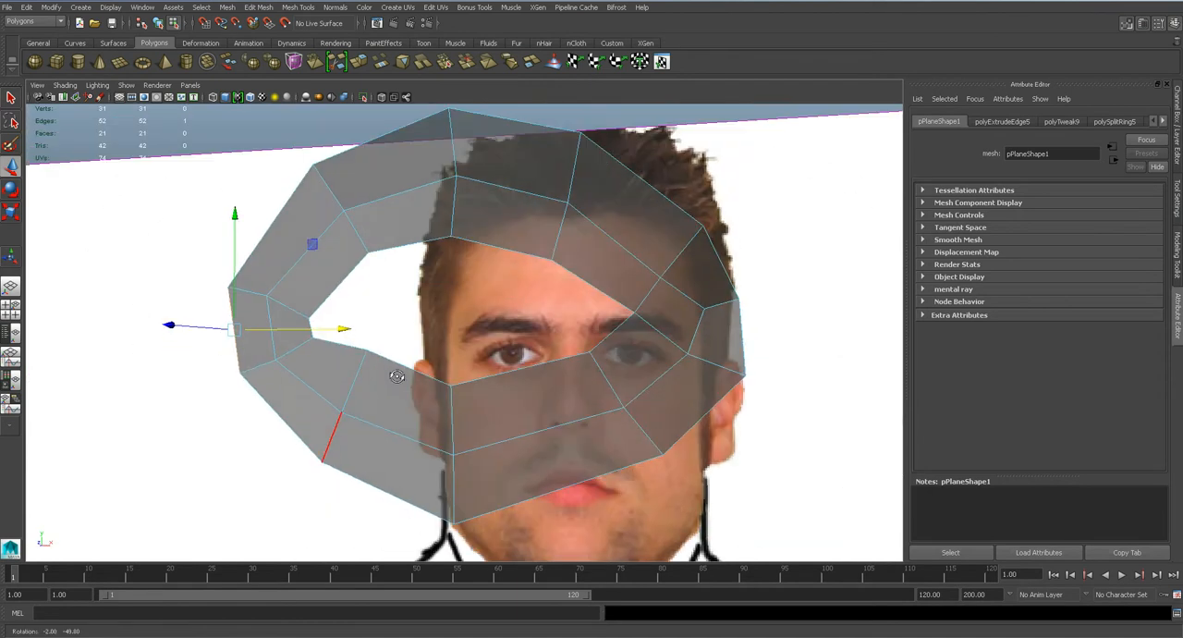
# Remove the transparency from the lambert1 material to make the eye mesh opaque.
pyautogui.rightClick(584, 294)
pyautogui.moveTo(605, 332); pyautogui.dragTo(592, 561, button='right')
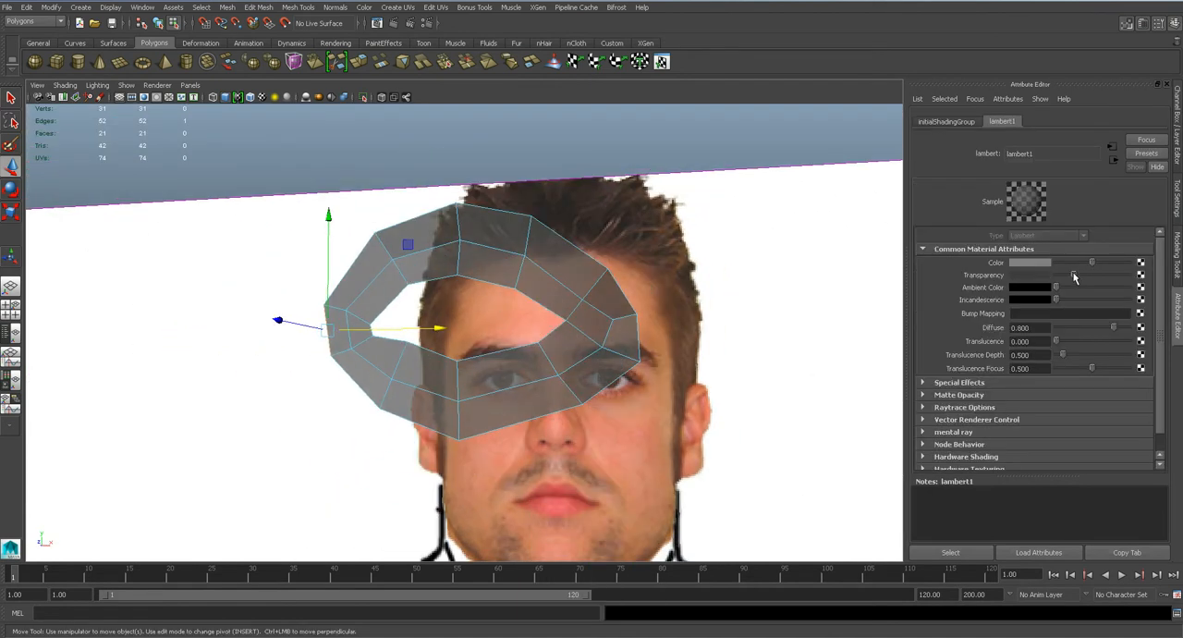
pyautogui.moveTo(1074, 277); pyautogui.dragTo(1056, 277)
# Preview the eye mesh smoothed, save the scene, and return to the unsmoothed display.
pyautogui.press('3')
pyautogui.moveTo(557, 341)
pyautogui.keyDown('alt'); pyautogui.mouseDown()
pyautogui.moveTo(403, 343)
pyautogui.moveTo(604, 343)
pyautogui.moveTo(397, 338)
pyautogui.moveTo(565, 354)
pyautogui.mouseUp(); pyautogui.keyUp('alt')
pyautogui.hotkey('ctrl', 's')
pyautogui.press('Return')
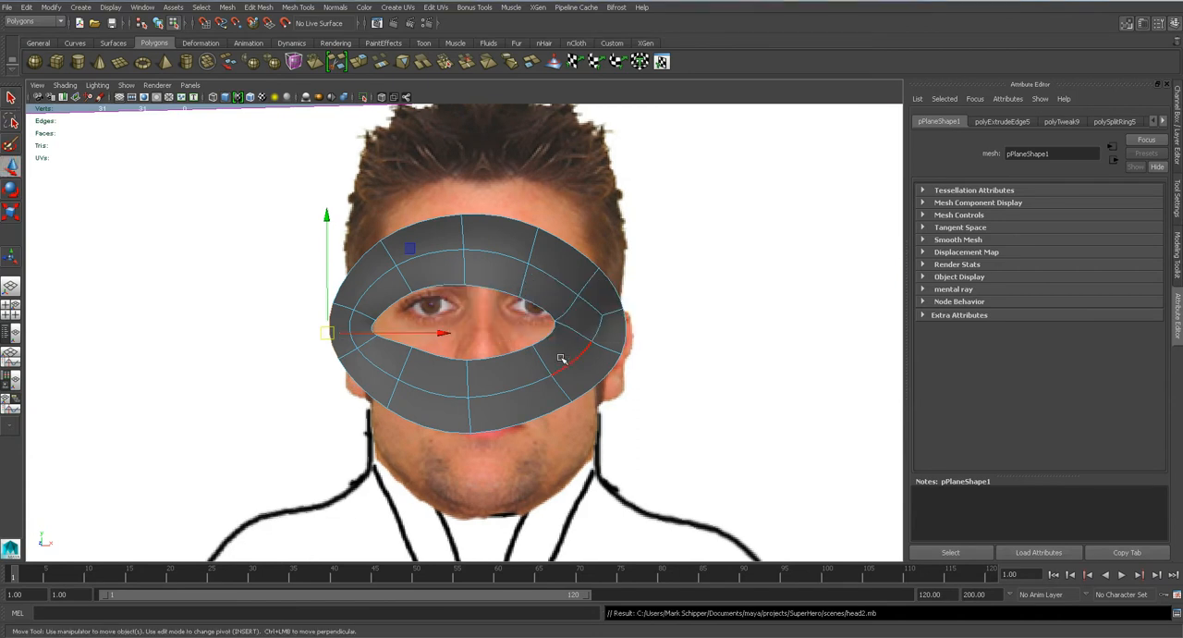
pyautogui.press('1')
# Nudge the outer ring's nose-side edge slightly in the front view.
pyautogui.press('space')
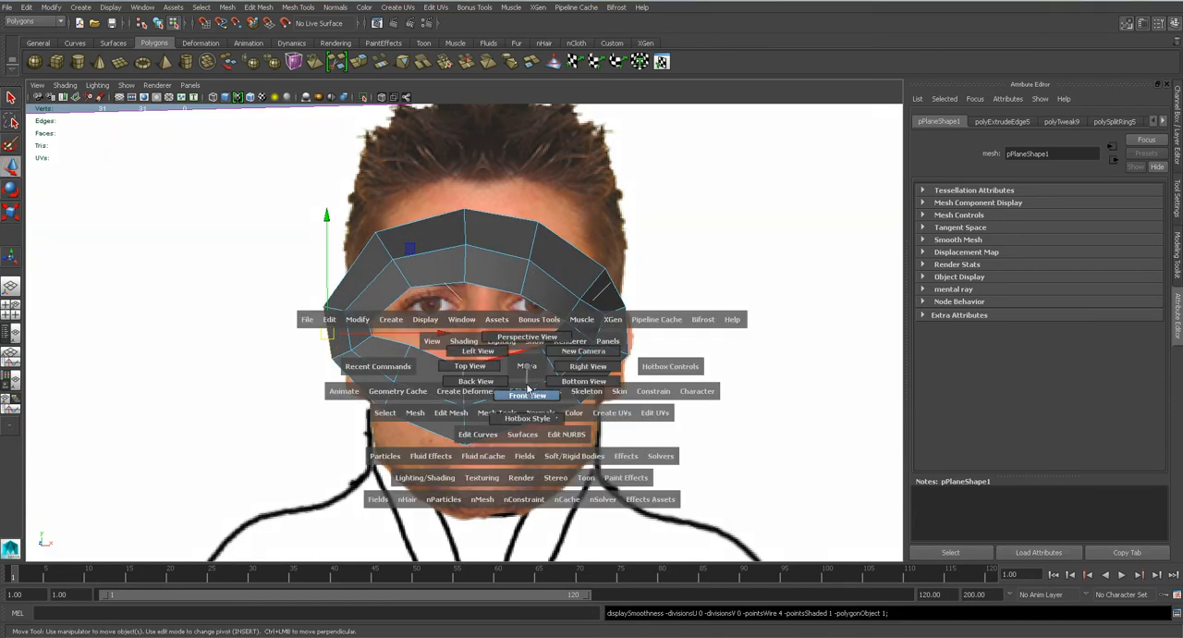
pyautogui.moveTo(527, 388); pyautogui.dragTo(526, 385)
pyautogui.keyDown('alt'); pyautogui.moveTo(331, 369); pyautogui.dragTo(416, 356, button='middle'); pyautogui.keyUp('alt')
pyautogui.moveTo(429, 329); pyautogui.dragTo(428, 325)
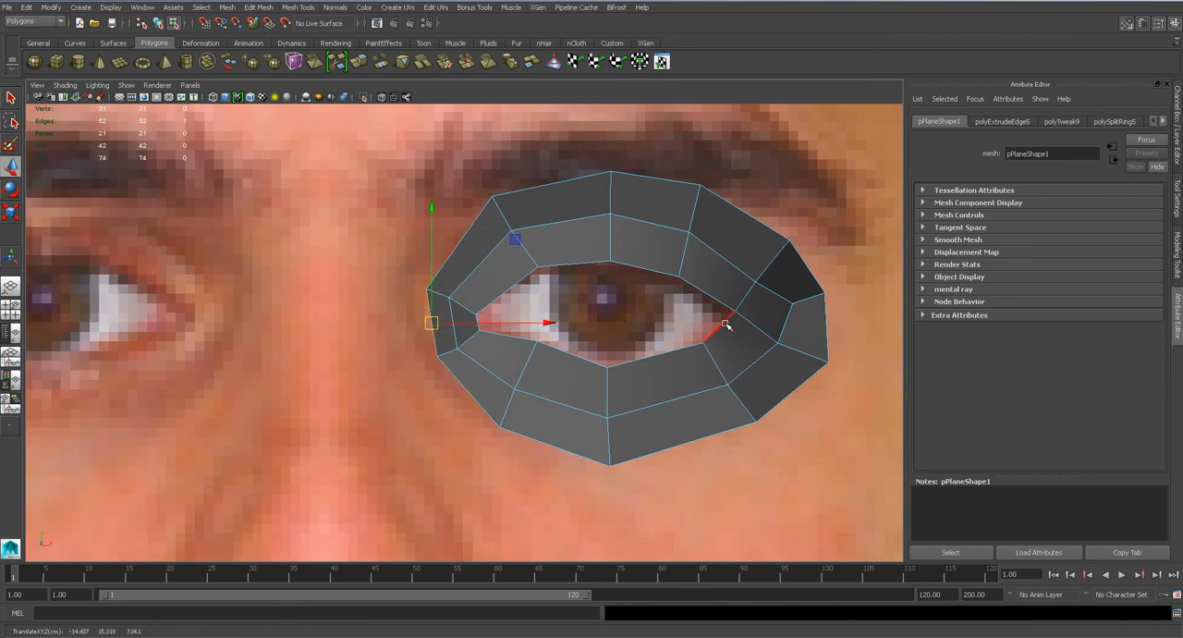
# Fine-tune the middle ring's upper outer-corner and upper nose-side vertices in the front view, and save the scene.
pyautogui.keyDown('alt'); pyautogui.moveTo(728, 325); pyautogui.dragTo(646, 332, button='middle'); pyautogui.keyUp('alt')
pyautogui.moveTo(670, 287); pyautogui.dragTo(616, 286, button='right')
pyautogui.press('q')
pyautogui.click(673, 298)
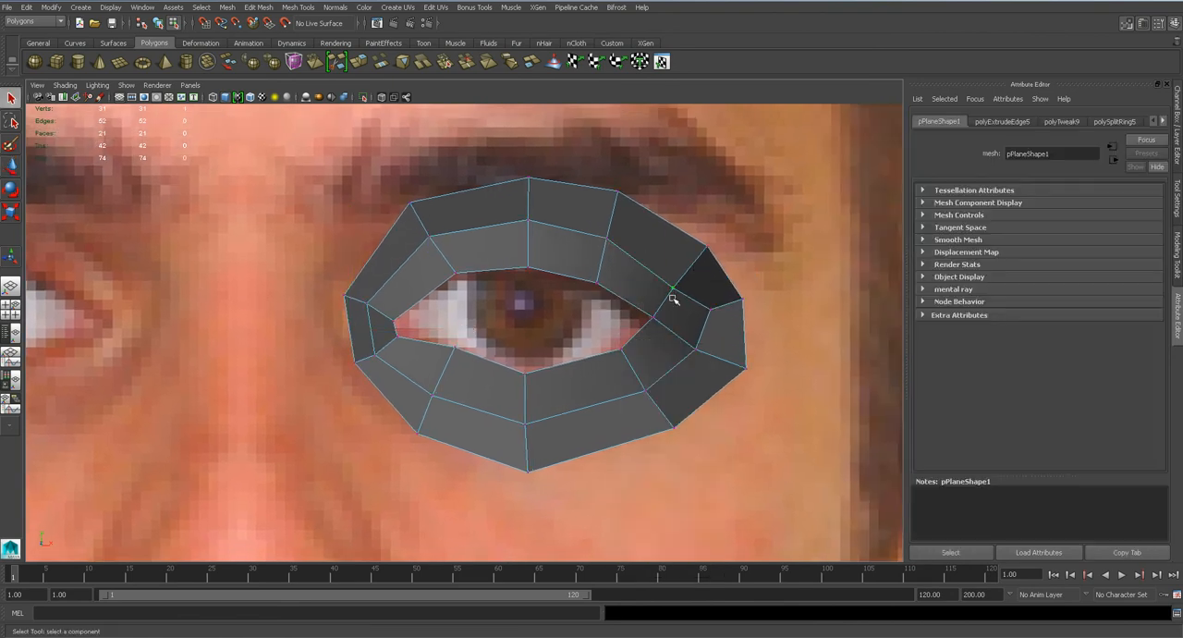
pyautogui.press('w')
pyautogui.moveTo(674, 295); pyautogui.dragTo(675, 287)
pyautogui.click(430, 239)
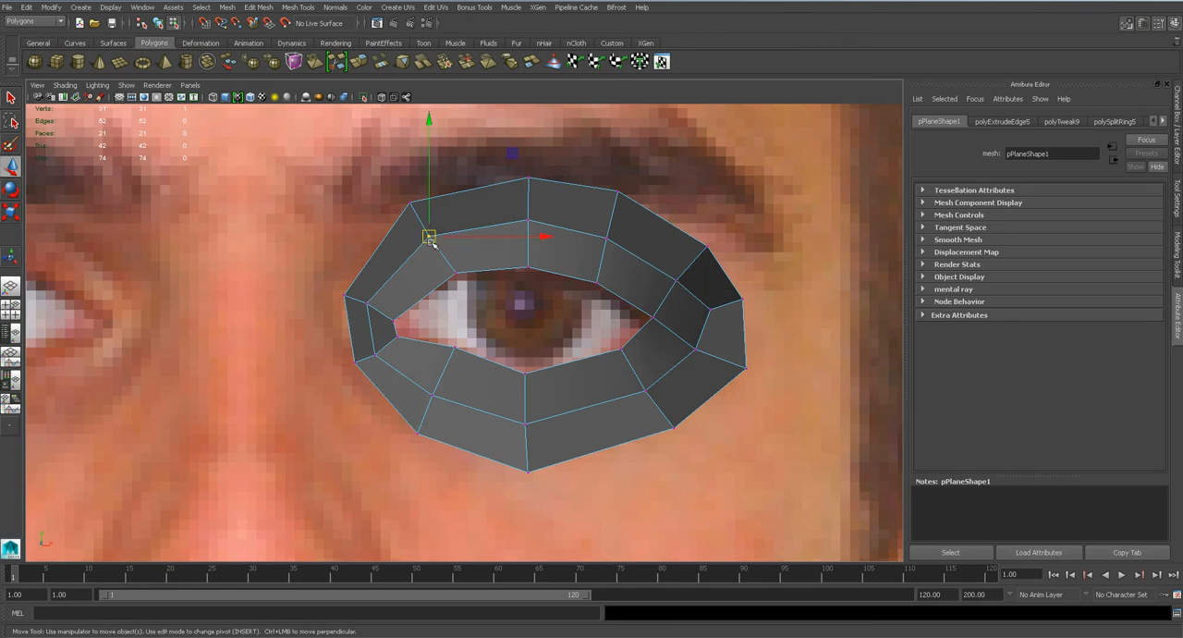
pyautogui.hotkey('ctrl', 's')
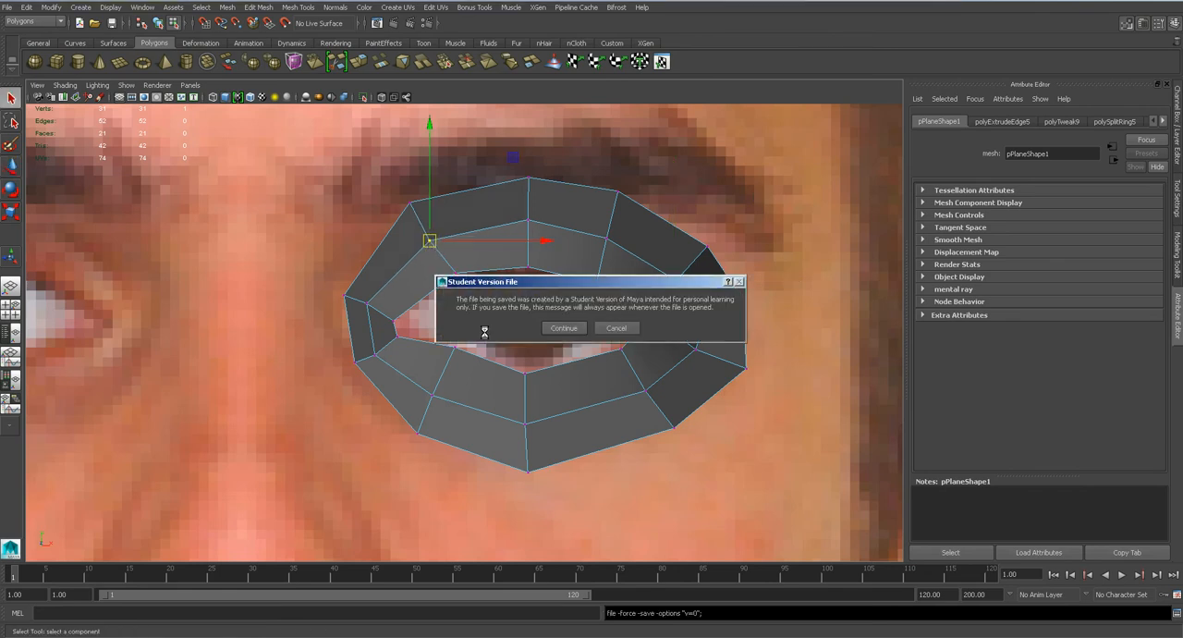
pyautogui.click(563, 328)
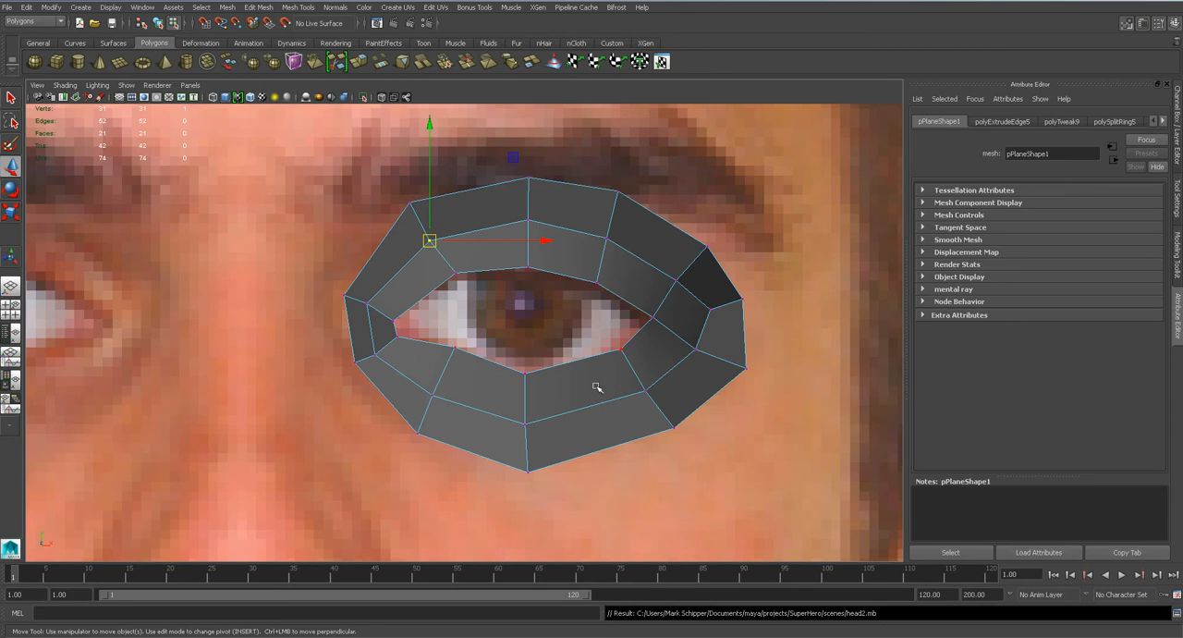
# Extrude the outer ring's nose-side edge horizontally to the centre line of the nose bridge in the front view.
pyautogui.keyDown('alt'); pyautogui.moveTo(372, 391); pyautogui.dragTo(478, 359, button='middle'); pyautogui.keyUp('alt')
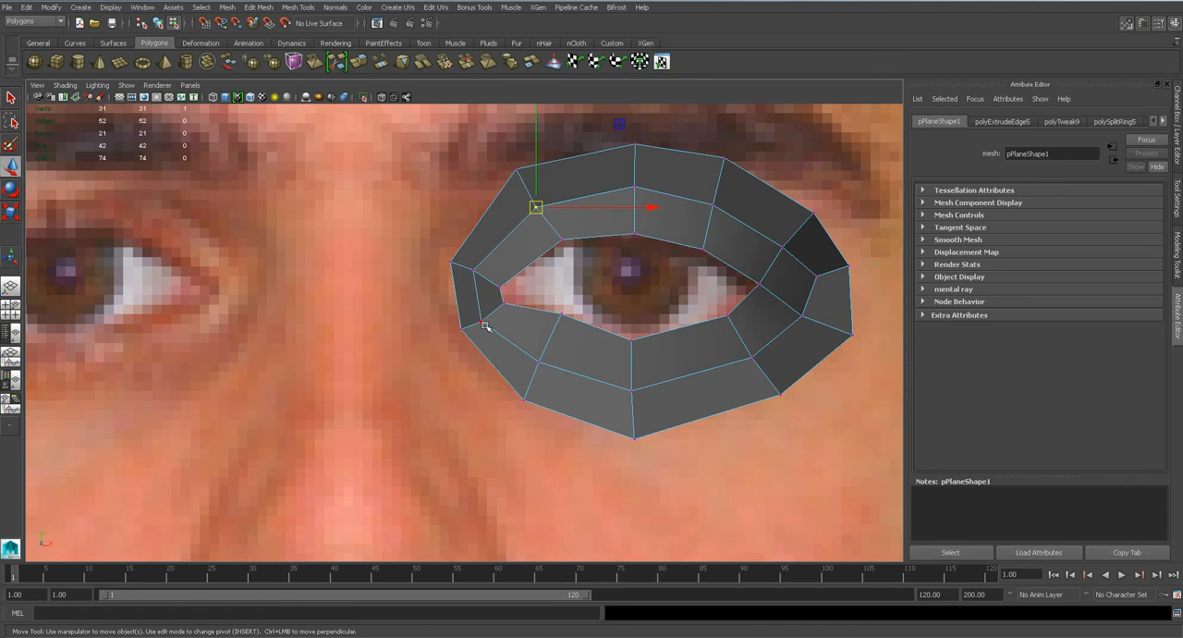
pyautogui.scroll(-8, 485, 325)
pyautogui.scroll(5, 508, 360)
pyautogui.keyDown('alt'); pyautogui.moveTo(490, 362); pyautogui.dragTo(490, 331, button='middle'); pyautogui.keyUp('alt')
pyautogui.scroll(3, 490, 330)
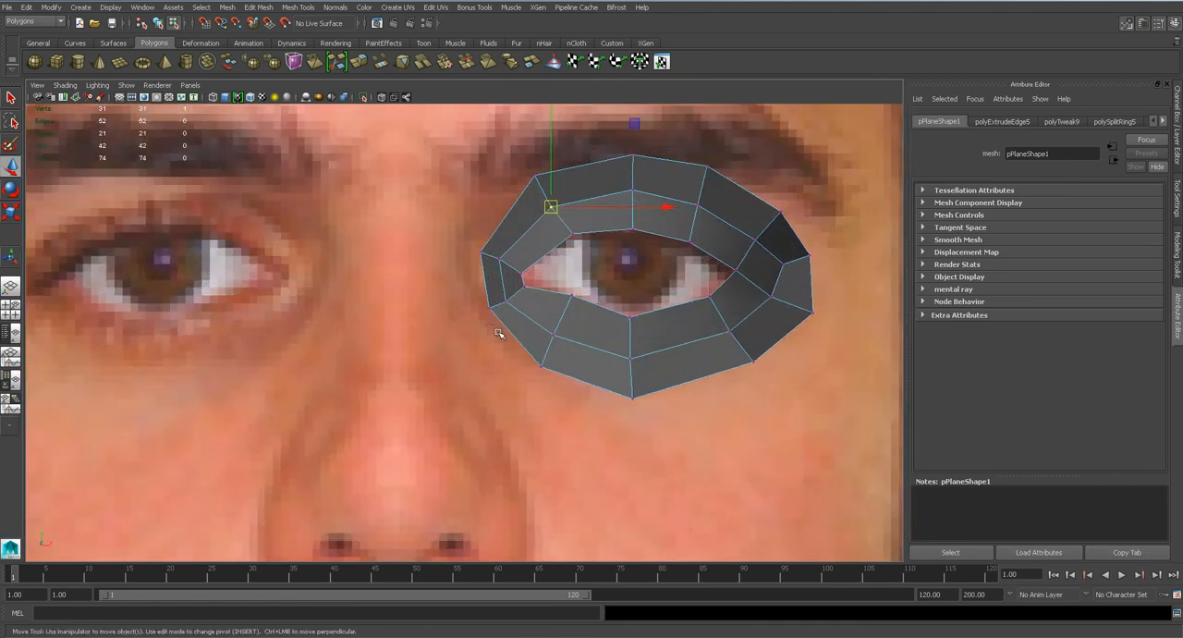
pyautogui.press('q')
pyautogui.moveTo(490, 265); pyautogui.dragTo(487, 248, button='right')
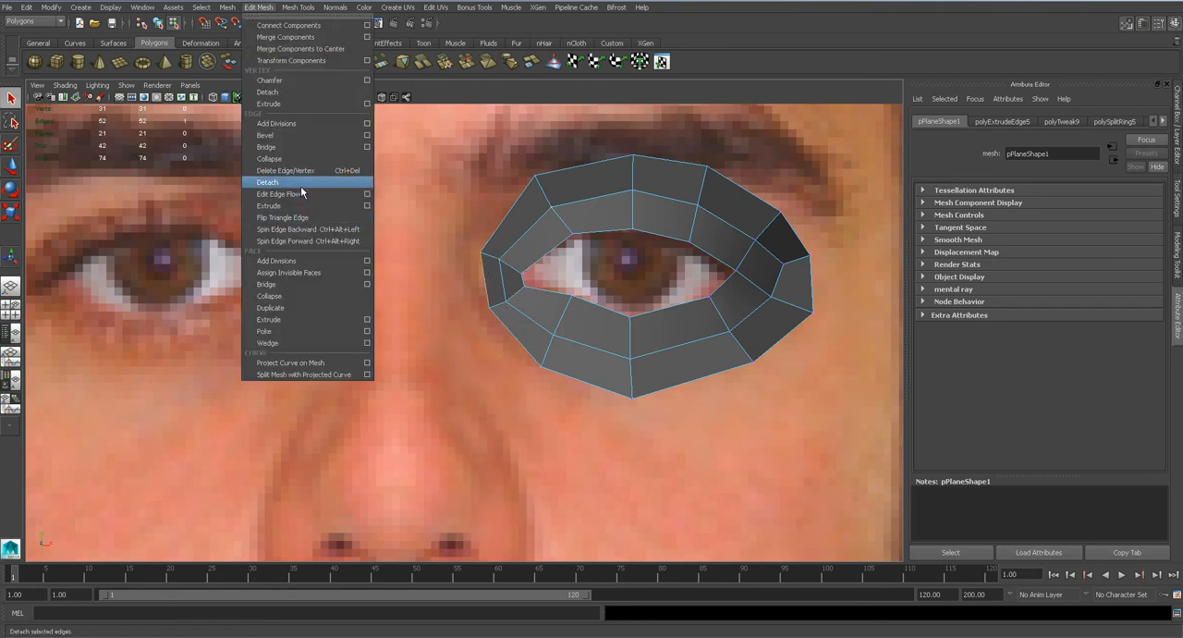
pyautogui.click(300, 206)
pyautogui.moveTo(538, 281); pyautogui.dragTo(459, 280)
pyautogui.press('e')
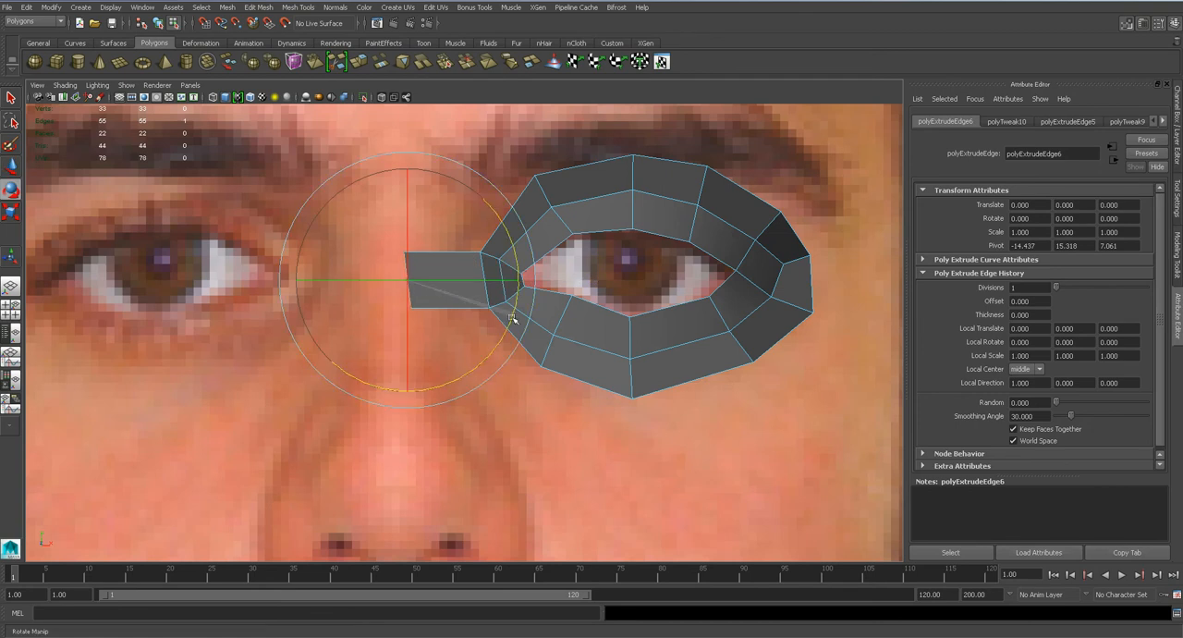
pyautogui.press('w')
pyautogui.click(458, 282)
# In the side view, move the extruded edge forward toward the nose bridge profile and pull its lower vertex out to the profile.
pyautogui.press('space')
pyautogui.moveTo(450, 288); pyautogui.dragTo(497, 288)
pyautogui.moveTo(386, 281); pyautogui.dragTo(172, 282)
pyautogui.keyDown('alt'); pyautogui.moveTo(172, 282); pyautogui.dragTo(313, 262, button='middle'); pyautogui.keyUp('alt')
pyautogui.moveTo(351, 302); pyautogui.dragTo(317, 298, button='right')
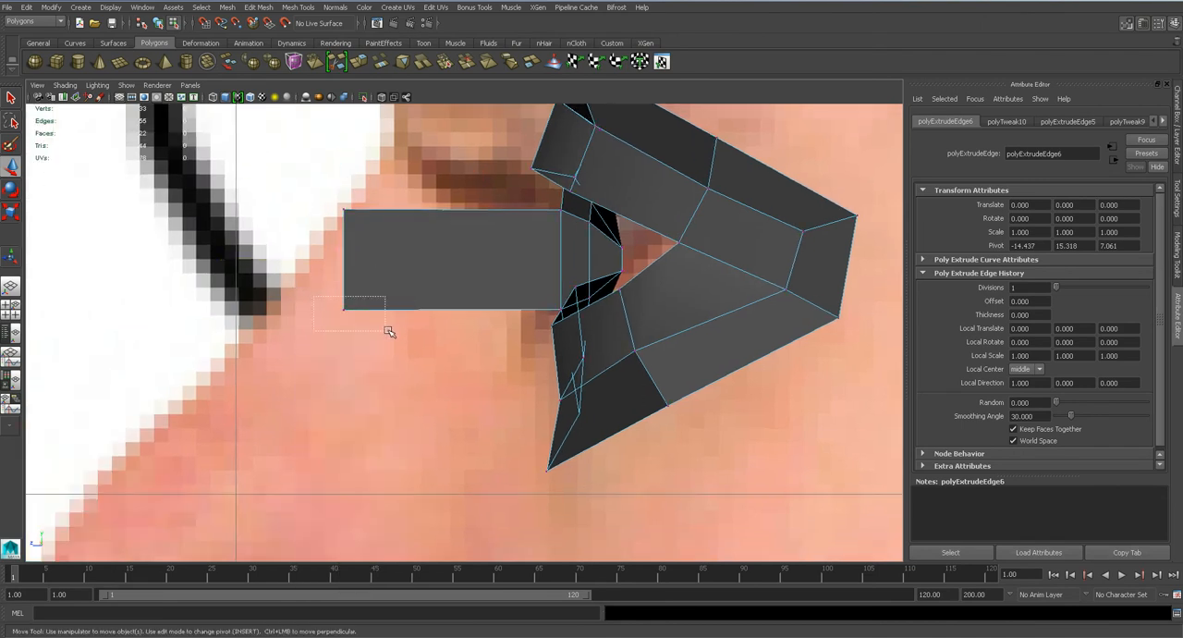
pyautogui.click(323, 309)
pyautogui.moveTo(323, 310); pyautogui.dragTo(251, 307)
# Insert an edge loop across the nose bridge strip close to its centre-line end.
pyautogui.press('space')
pyautogui.moveTo(400, 291); pyautogui.dragTo(499, 342)
pyautogui.press('space')
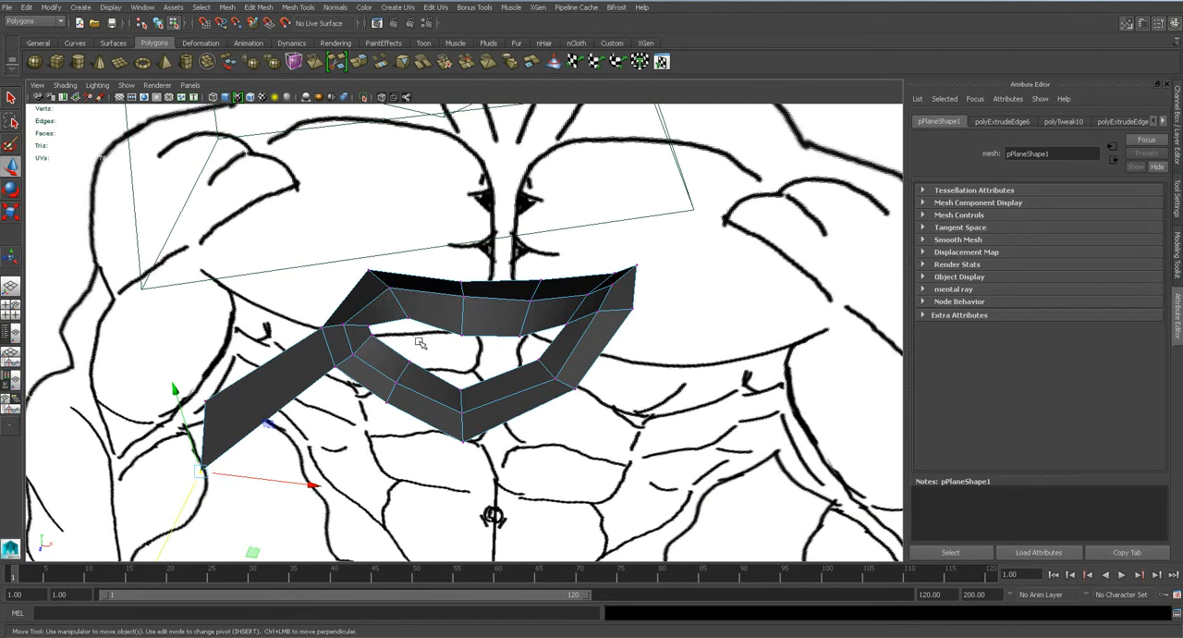
pyautogui.press('space')
pyautogui.moveTo(391, 255); pyautogui.dragTo(399, 305)
pyautogui.click(298, 7)
pyautogui.click(388, 147)
pyautogui.moveTo(429, 256); pyautogui.dragTo(429, 257)
pyautogui.press('space')
pyautogui.moveTo(437, 267); pyautogui.dragTo(494, 275)
pyautogui.press('w')
pyautogui.moveTo(362, 257); pyautogui.dragTo(359, 259)
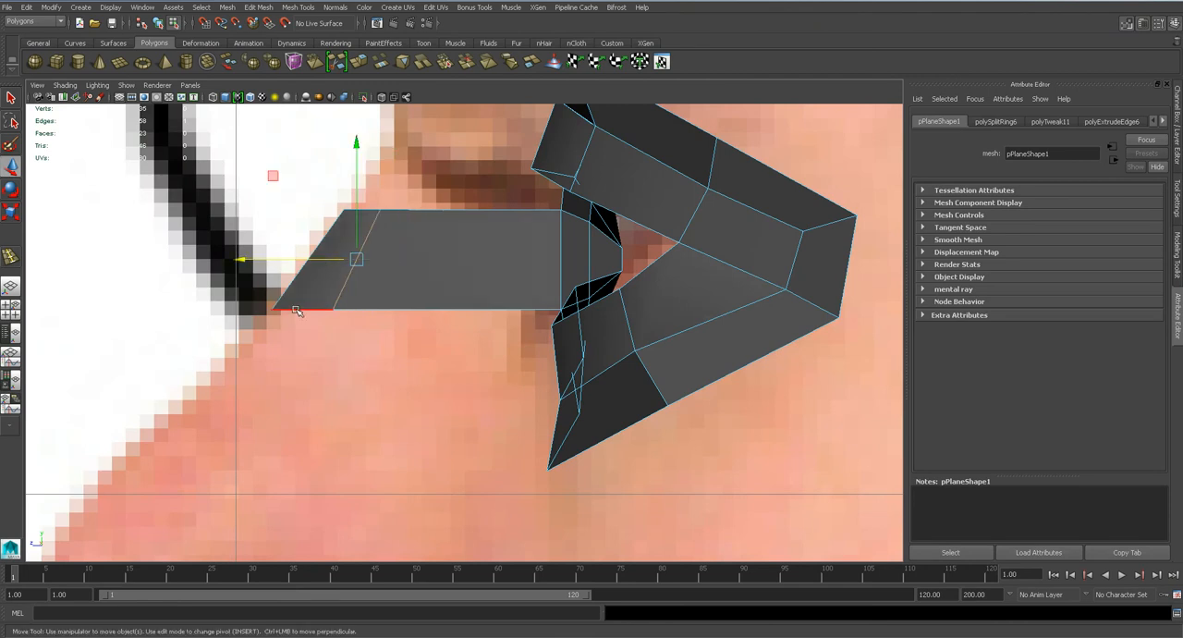
# Extrude the short bottom edge beside the centre line downward along the nose in the front view.
pyautogui.press('space')
pyautogui.moveTo(360, 310); pyautogui.dragTo(359, 341)
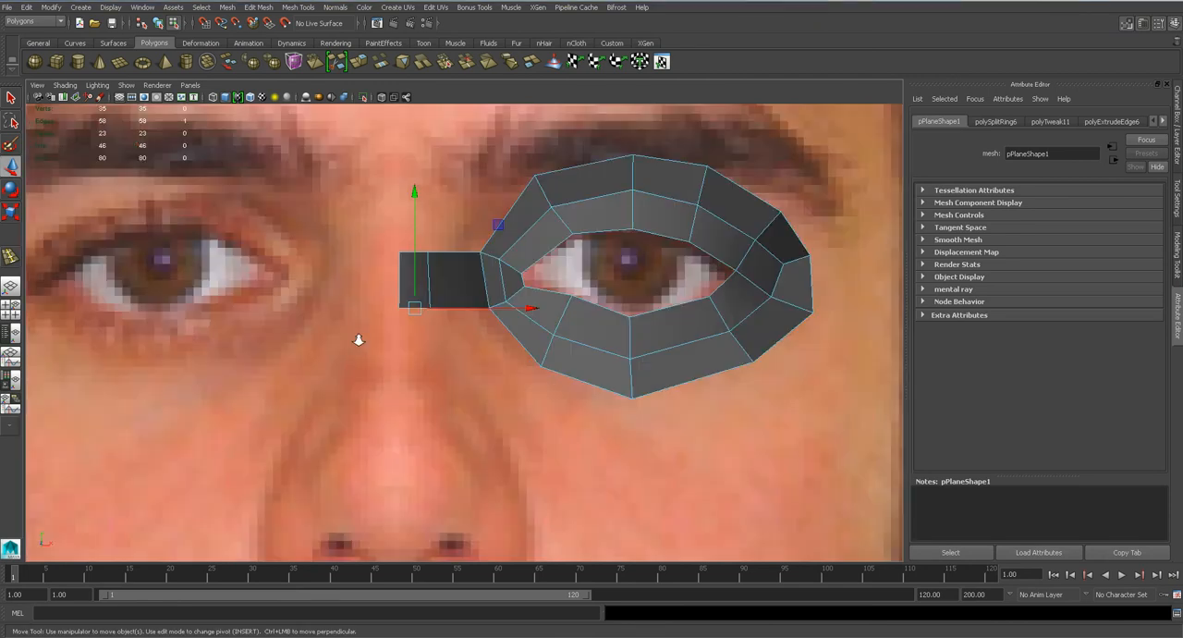
pyautogui.scroll(-7, 359, 340)
pyautogui.scroll(2, 359, 336)
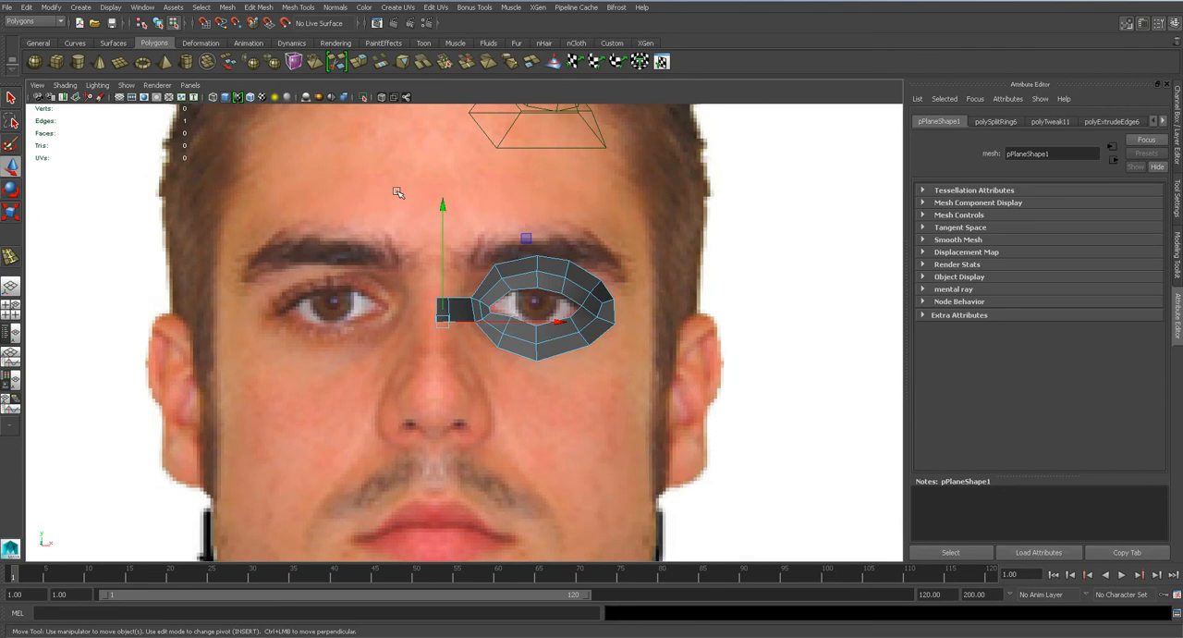
pyautogui.click(257, 6)
pyautogui.click(286, 198)
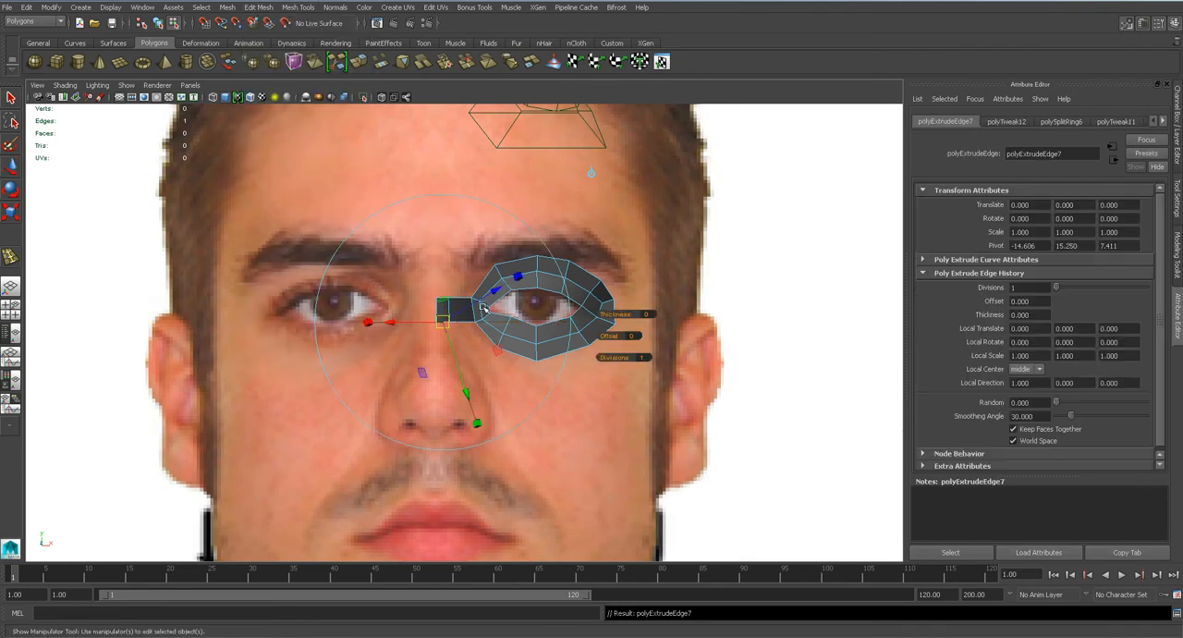
pyautogui.keyDown('alt'); pyautogui.moveTo(384, 259); pyautogui.dragTo(389, 127, button='middle'); pyautogui.keyUp('alt')
pyautogui.press('w')
pyautogui.moveTo(446, 148); pyautogui.dragTo(444, 236)
# In the side view, move the extruded edge forward onto the tip of the nose.
pyautogui.press('space')
pyautogui.moveTo(454, 294); pyautogui.dragTo(505, 298)
pyautogui.keyDown('alt'); pyautogui.moveTo(390, 367); pyautogui.dragTo(467, 190, button='middle'); pyautogui.keyUp('alt')
pyautogui.scroll(-12, 435, 359)
pyautogui.scroll(5, 450, 349)
pyautogui.moveTo(427, 350); pyautogui.dragTo(409, 338)
pyautogui.scroll(10, 417, 347)
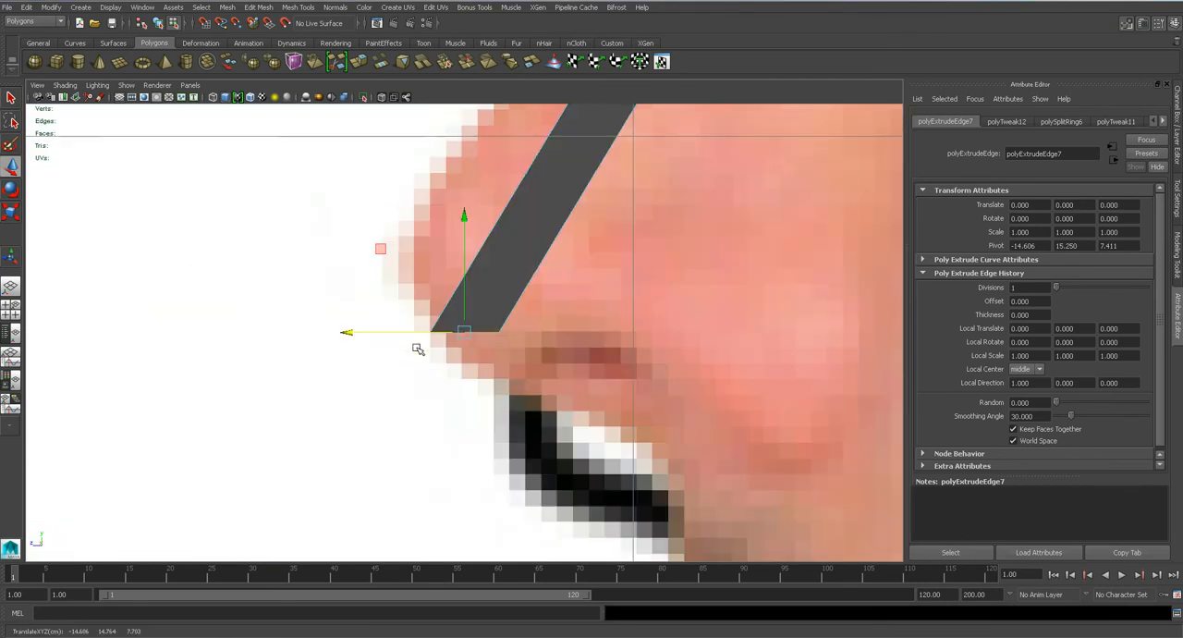
pyautogui.scroll(-10, 465, 333)
pyautogui.scroll(3, 487, 293)
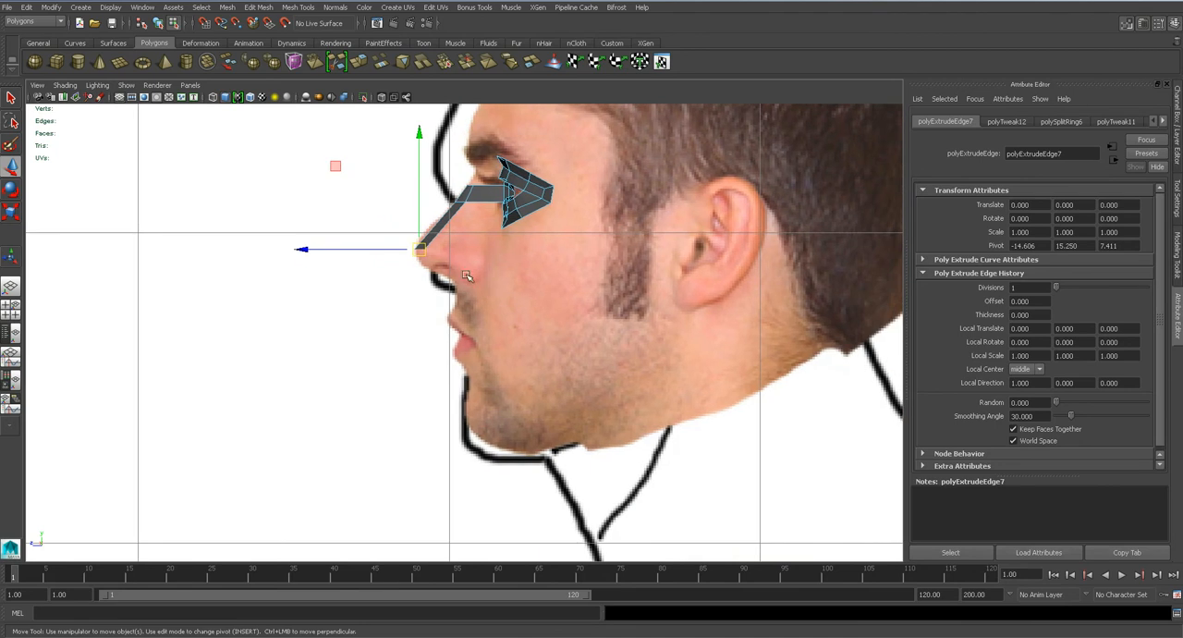
# Extrude the nose tip edge repeatedly down the side profile, past the lips and around to the underside of the chin.
pyautogui.click(258, 7)
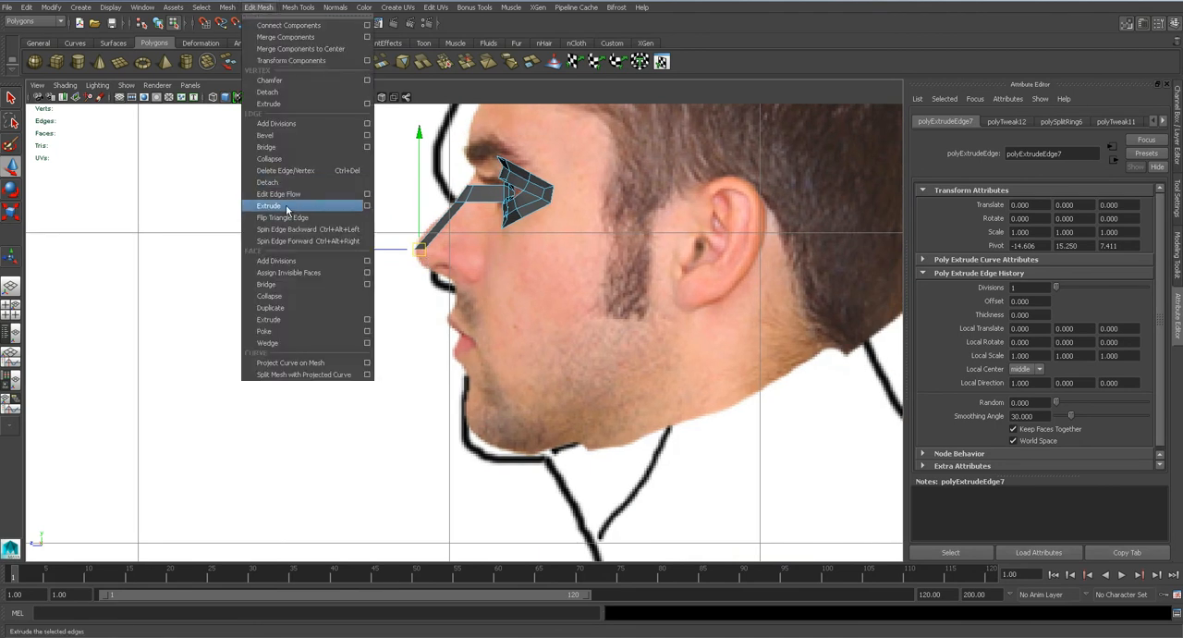
pyautogui.click(277, 196)
pyautogui.moveTo(457, 251); pyautogui.dragTo(498, 439)
pyautogui.hotkey('ctrl', 'e')
pyautogui.hotkey('ctrl', 'e')
pyautogui.hotkey('ctrl', 'e')
pyautogui.press('w')
pyautogui.hotkey('ctrl', 'e')
pyautogui.press('w')
# Widen the centre strip at the chin in the front view and adjust the heights of its centre and outer edges.
pyautogui.press('space')
pyautogui.moveTo(507, 369); pyautogui.dragTo(507, 394)
pyautogui.keyDown('alt'); pyautogui.moveTo(466, 442); pyautogui.dragTo(481, 262, button='middle'); pyautogui.keyUp('alt')
pyautogui.scroll(3, 485, 286)
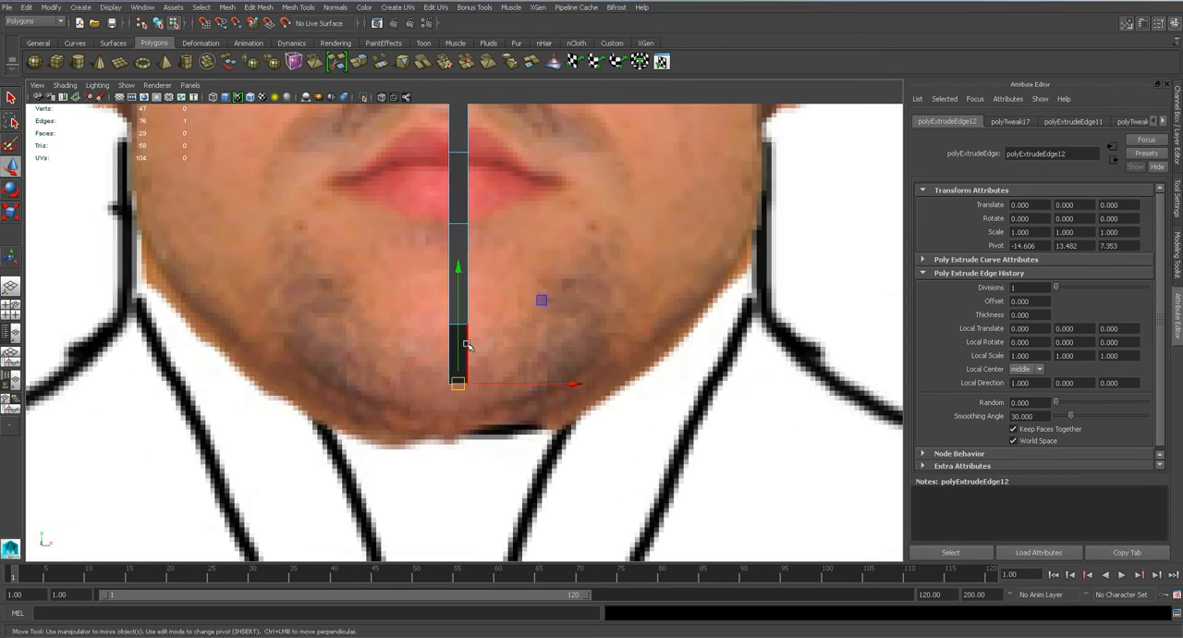
pyautogui.click(467, 345)
pyautogui.scroll(-4, 479, 332)
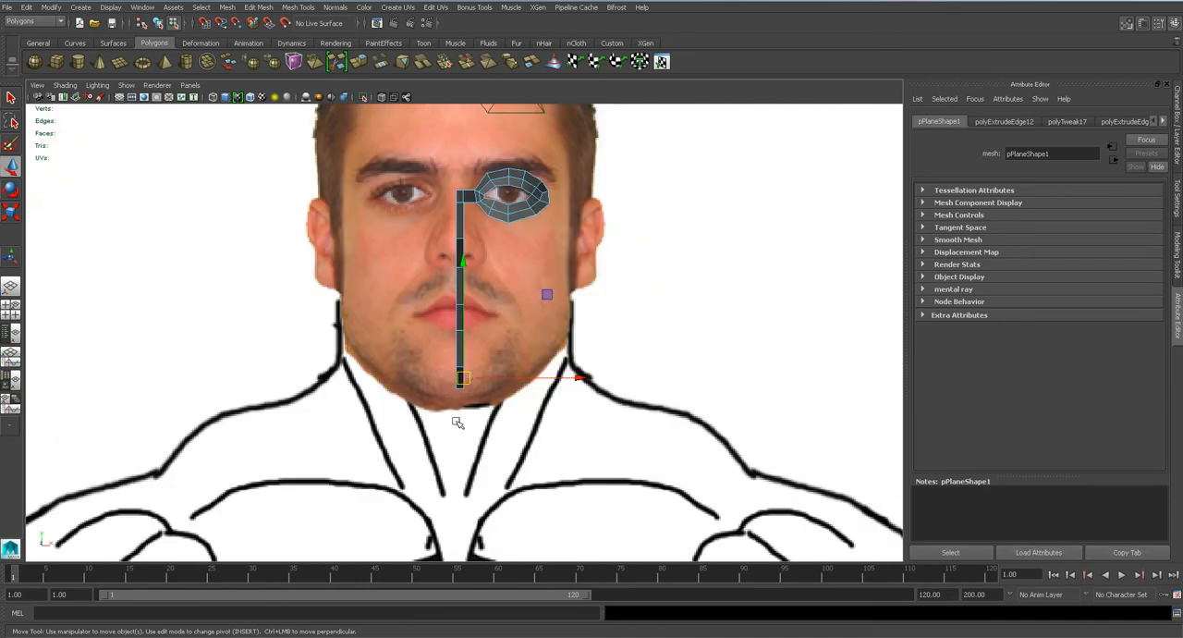
pyautogui.scroll(1, 477, 378)
pyautogui.moveTo(487, 392); pyautogui.dragTo(496, 392)
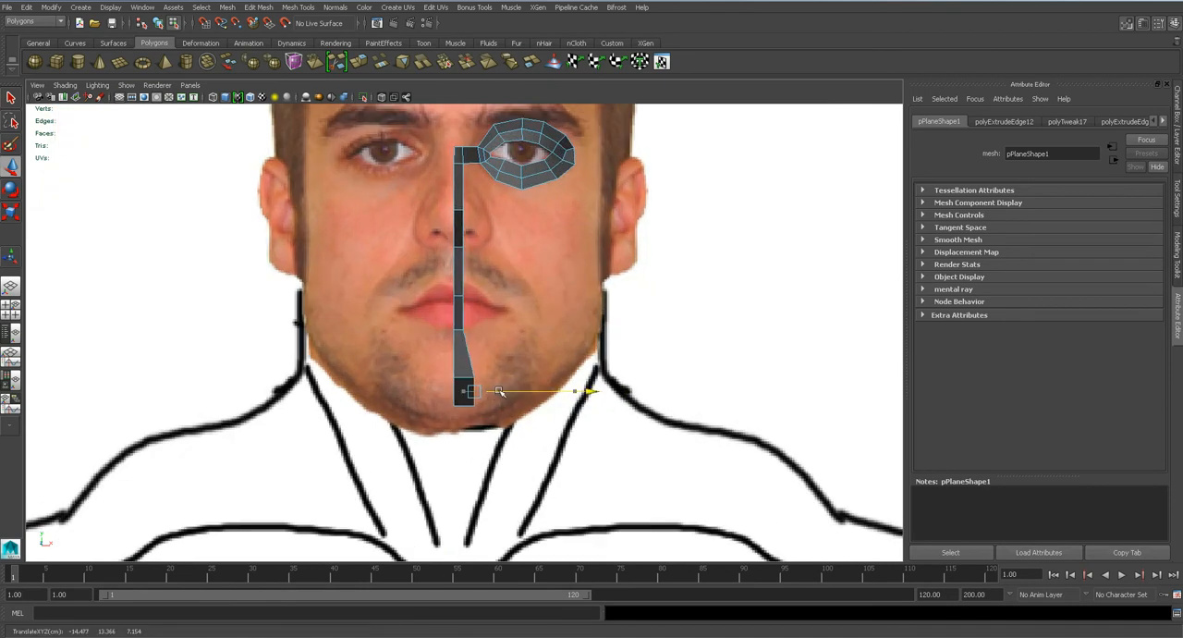
pyautogui.click(456, 365)
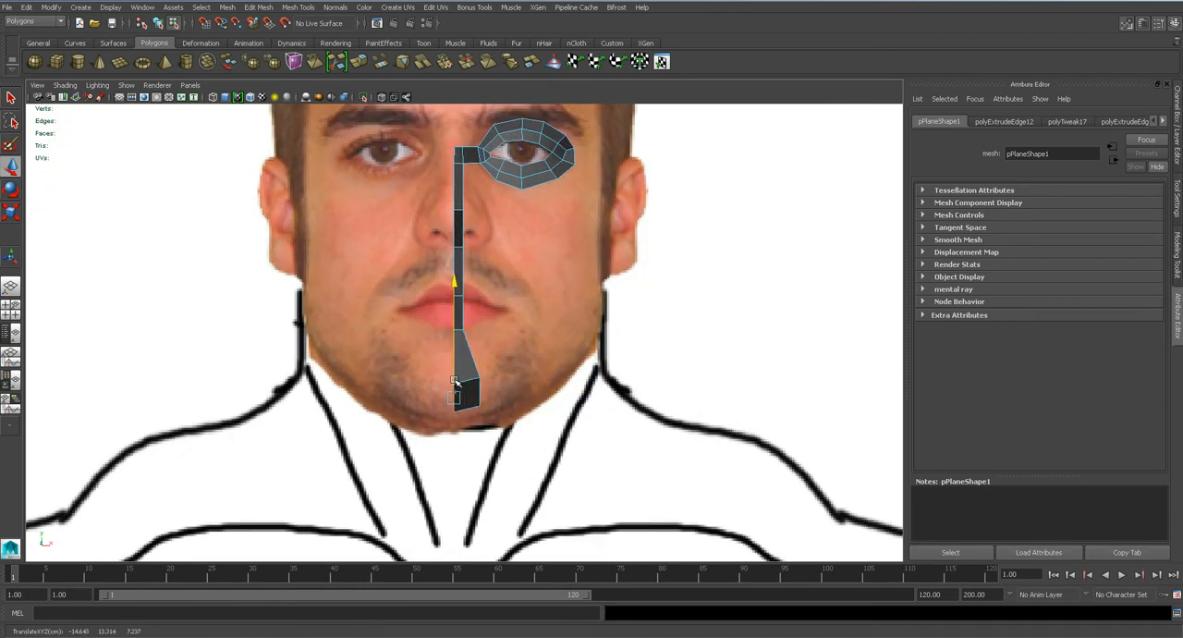
pyautogui.scroll(1, 488, 403)
pyautogui.click(473, 361)
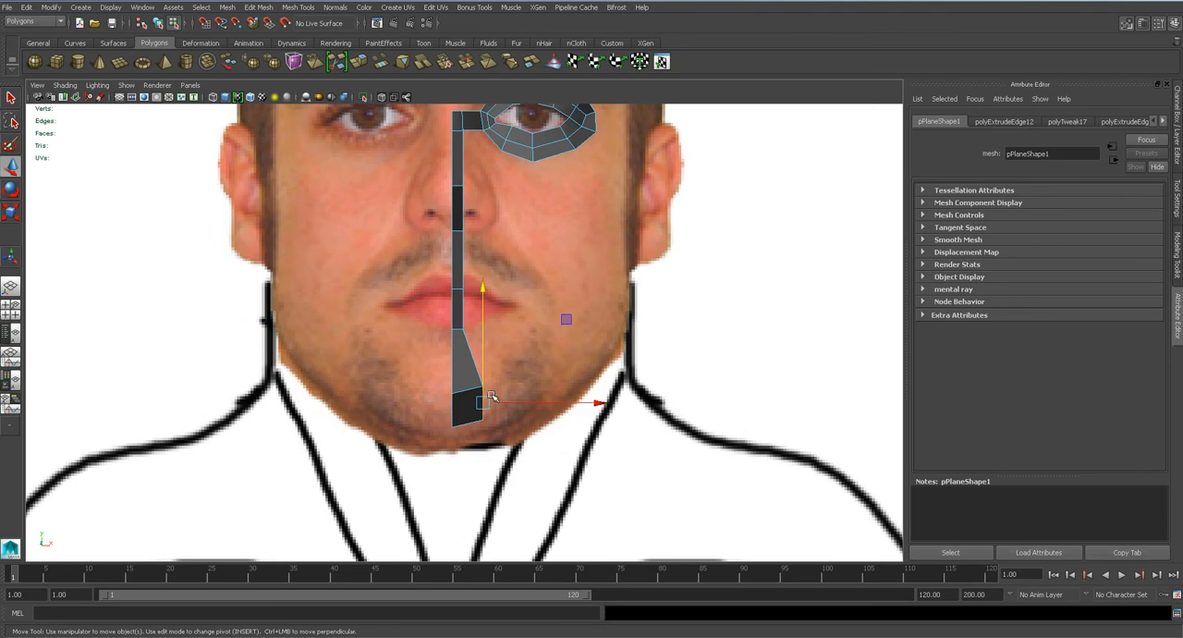
pyautogui.press('q')
# Extrude the chin's outer edge back along the jawline to below the ear, and adjust the heights of both ends.
pyautogui.click(258, 7)
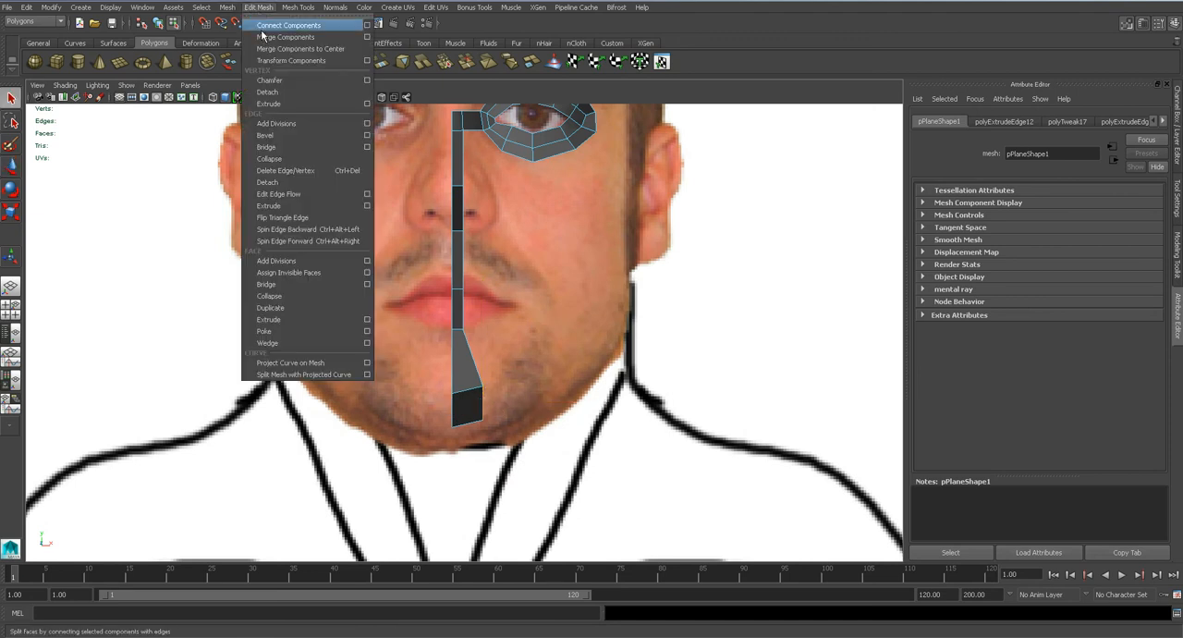
pyautogui.click(278, 207)
pyautogui.moveTo(497, 396); pyautogui.dragTo(529, 352)
pyautogui.press('space')
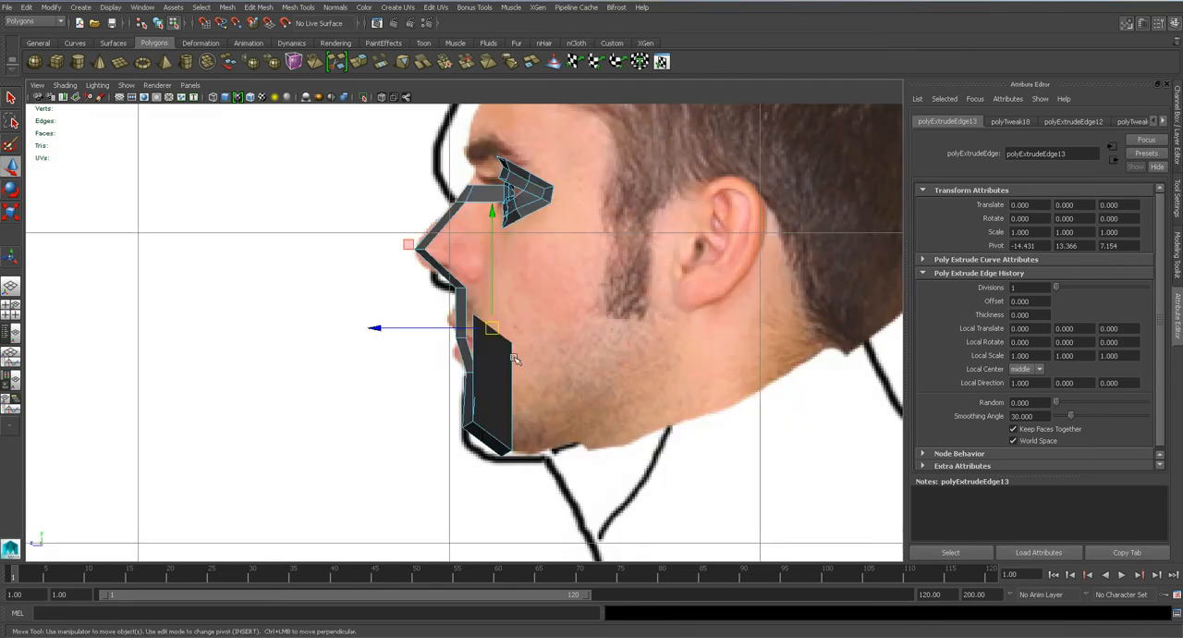
pyautogui.moveTo(426, 328); pyautogui.dragTo(573, 365)
pyautogui.press('space')
pyautogui.moveTo(627, 248); pyautogui.dragTo(627, 273)
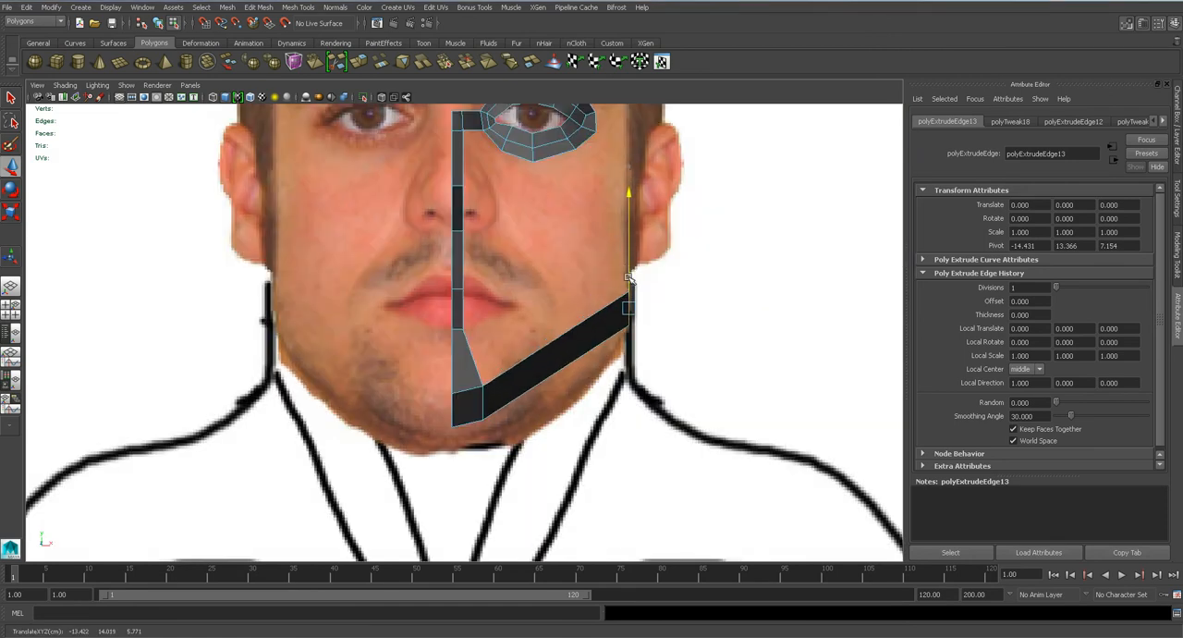
pyautogui.click(483, 403)
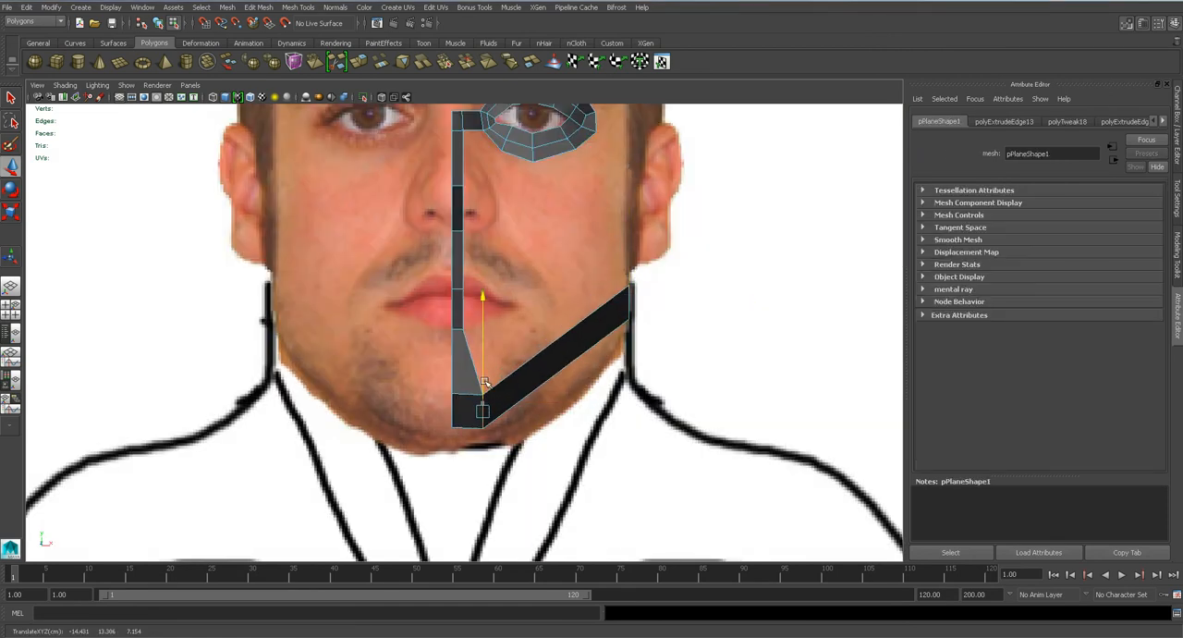
pyautogui.click(628, 298)
# Extrude the jaw strip's end edge upward in front of the ear in the side view.
pyautogui.press('space')
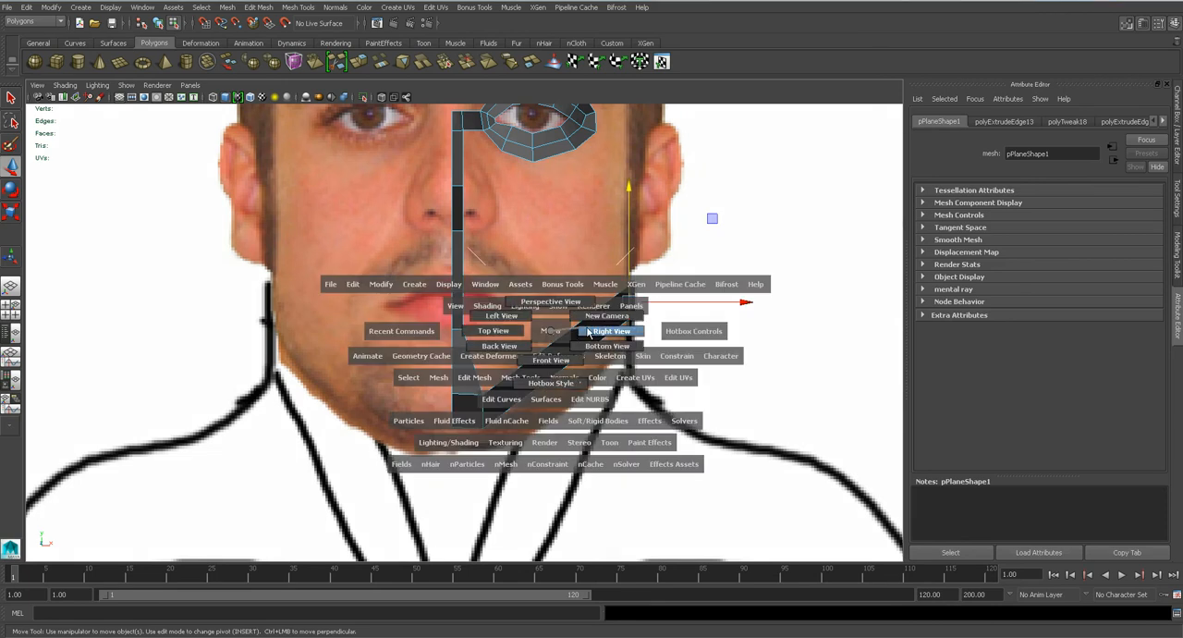
pyautogui.moveTo(545, 330); pyautogui.dragTo(588, 315)
pyautogui.press('e')
pyautogui.press('w')
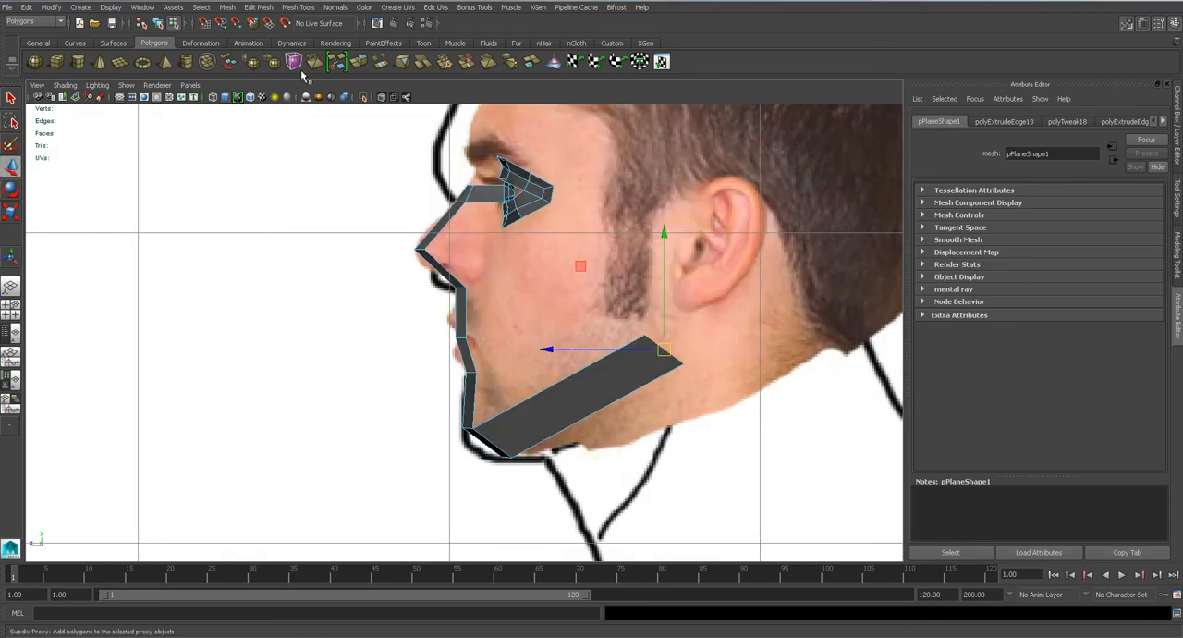
pyautogui.click(258, 6)
pyautogui.click(305, 211)
pyautogui.keyDown('alt'); pyautogui.moveTo(491, 268); pyautogui.dragTo(451, 303, button='middle'); pyautogui.keyUp('alt')
pyautogui.press('w')
pyautogui.moveTo(629, 364); pyautogui.dragTo(634, 221)
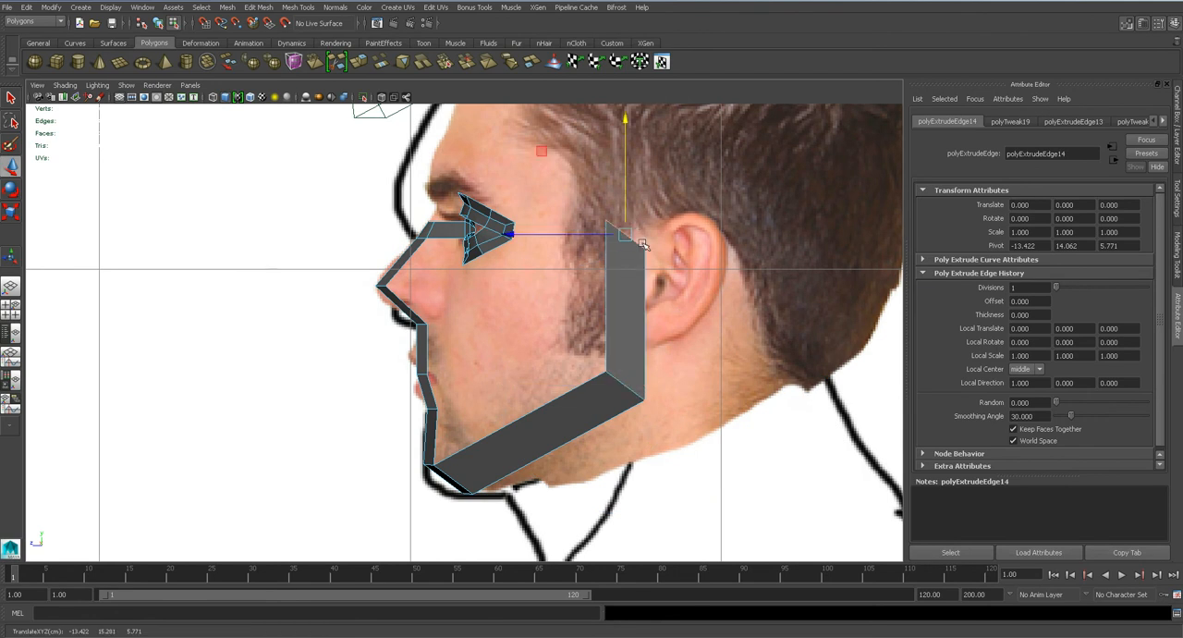
# Rotate the new top edge level, scale it narrower, and reposition it beside the top of the ear.
pyautogui.press('e')
pyautogui.moveTo(559, 322); pyautogui.dragTo(620, 342)
pyautogui.press('r')
pyautogui.moveTo(583, 237); pyautogui.dragTo(540, 236)
pyautogui.keyDown('alt'); pyautogui.moveTo(623, 268); pyautogui.dragTo(601, 308, button='middle'); pyautogui.keyUp('alt')
pyautogui.press('w')
pyautogui.moveTo(604, 277); pyautogui.dragTo(611, 277)
pyautogui.keyDown('alt'); pyautogui.moveTo(610, 279); pyautogui.dragTo(611, 328, button='middle'); pyautogui.keyUp('alt')
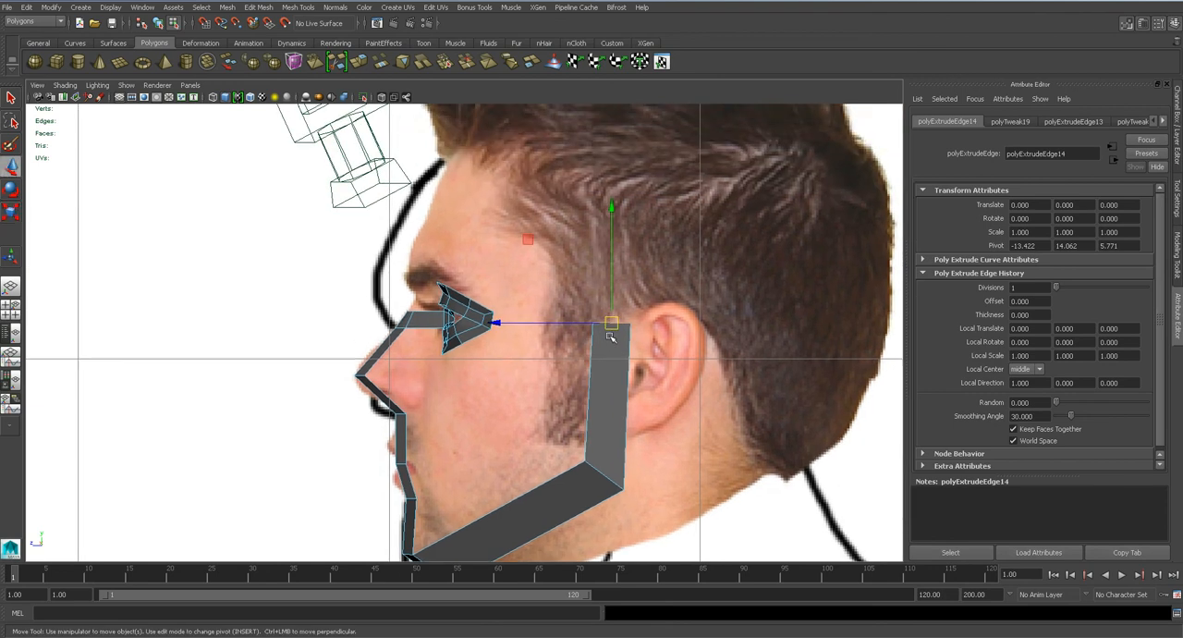
# Extrude the ear-level edge up to the top of the head in the side view and adjust its angle and position.
pyautogui.click(259, 7)
pyautogui.click(296, 205)
pyautogui.keyDown('alt'); pyautogui.moveTo(610, 279); pyautogui.dragTo(611, 380, button='middle'); pyautogui.keyUp('alt')
pyautogui.moveTo(605, 424); pyautogui.dragTo(573, 173)
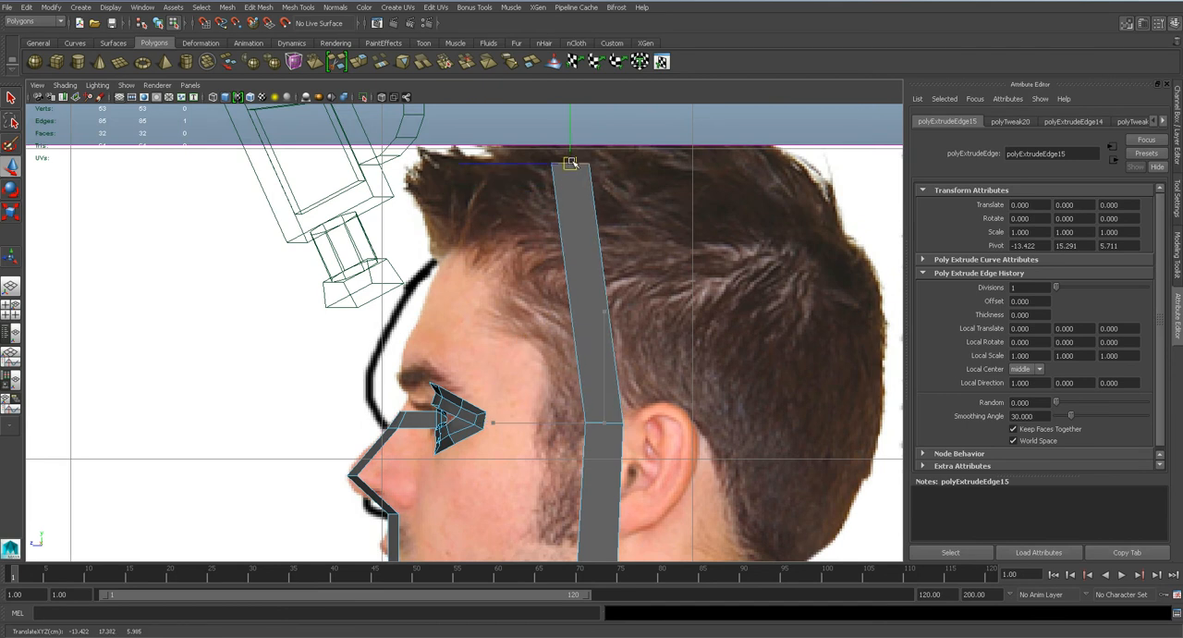
pyautogui.press('e')
pyautogui.moveTo(653, 231); pyautogui.dragTo(659, 234)
pyautogui.press('w')
pyautogui.moveTo(572, 170); pyautogui.dragTo(564, 197)
# In the front view, move the strip's top edge inward to the middle of the head.
pyautogui.press('space')
pyautogui.keyDown('alt'); pyautogui.moveTo(564, 197); pyautogui.dragTo(530, 556, button='middle'); pyautogui.keyUp('alt')
pyautogui.moveTo(650, 185); pyautogui.dragTo(465, 202)
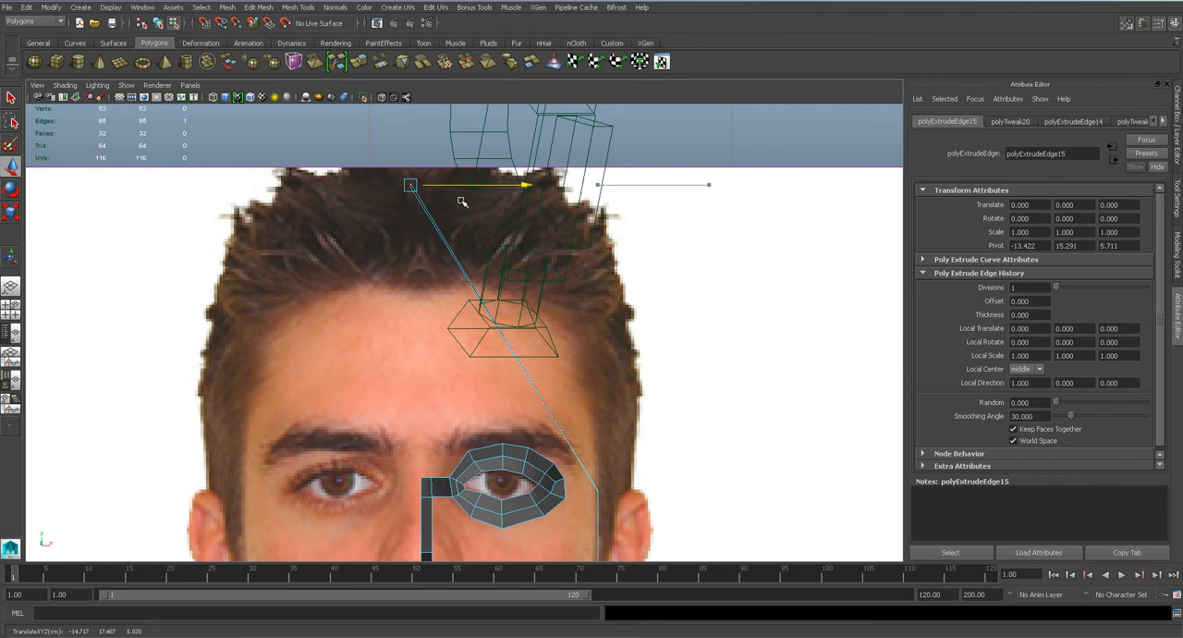
# Adjust the strip's jaw-corner and ear-level vertices in the front view to follow the side of the face.
pyautogui.keyDown('alt'); pyautogui.moveTo(555, 411); pyautogui.dragTo(506, 207, button='middle'); pyautogui.keyUp('alt')
pyautogui.moveTo(581, 280); pyautogui.dragTo(503, 281, button='right')
pyautogui.moveTo(530, 268); pyautogui.dragTo(568, 288)
pyautogui.press('e')
pyautogui.moveTo(527, 441); pyautogui.dragTo(601, 530)
pyautogui.moveTo(580, 465); pyautogui.dragTo(571, 464)
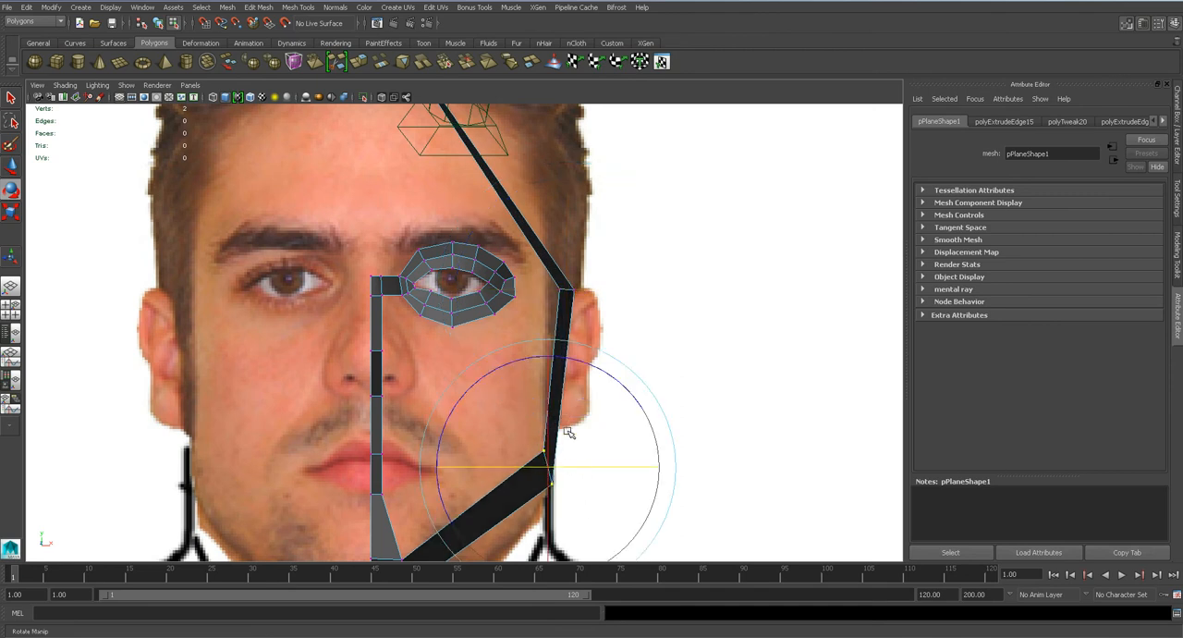
pyautogui.press('q')
pyautogui.moveTo(539, 275); pyautogui.dragTo(604, 290)
pyautogui.press('w')
pyautogui.keyDown('alt'); pyautogui.moveTo(592, 295); pyautogui.dragTo(605, 361, button='middle'); pyautogui.keyUp('alt')
# Insert an edge loop in the strip above the ear and move it out and up to the head's outline.
pyautogui.click(306, 7)
pyautogui.click(365, 147)
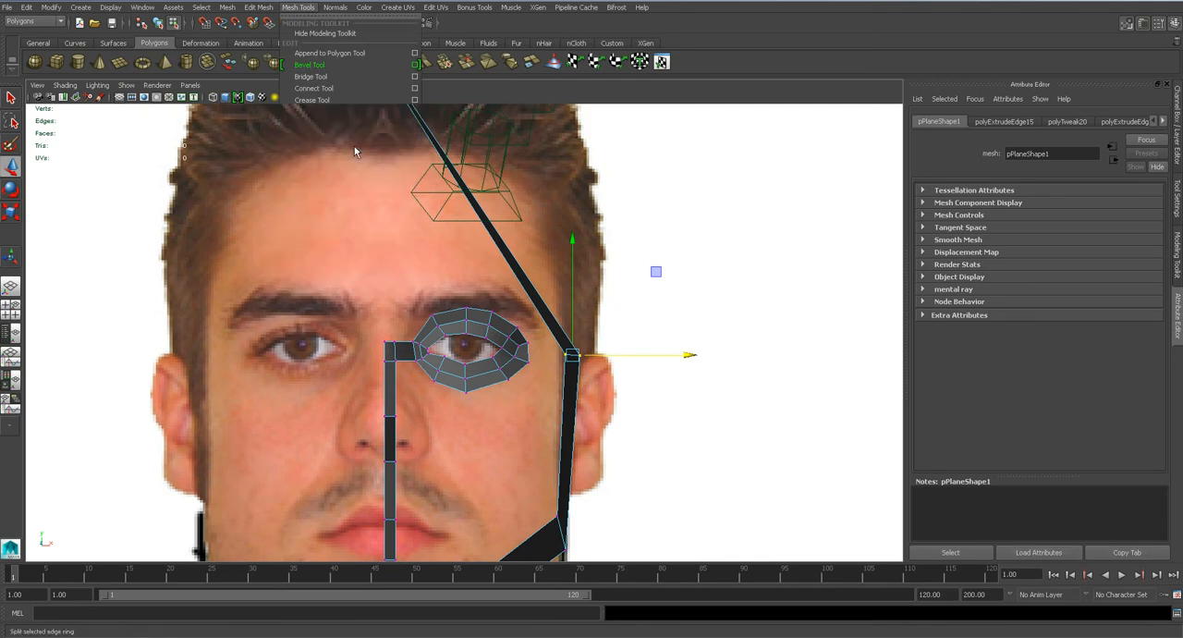
pyautogui.click(494, 242)
pyautogui.moveTo(494, 237); pyautogui.dragTo(536, 154)
pyautogui.keyDown('alt'); pyautogui.moveTo(525, 229); pyautogui.dragTo(529, 298, button='middle'); pyautogui.keyUp('alt')
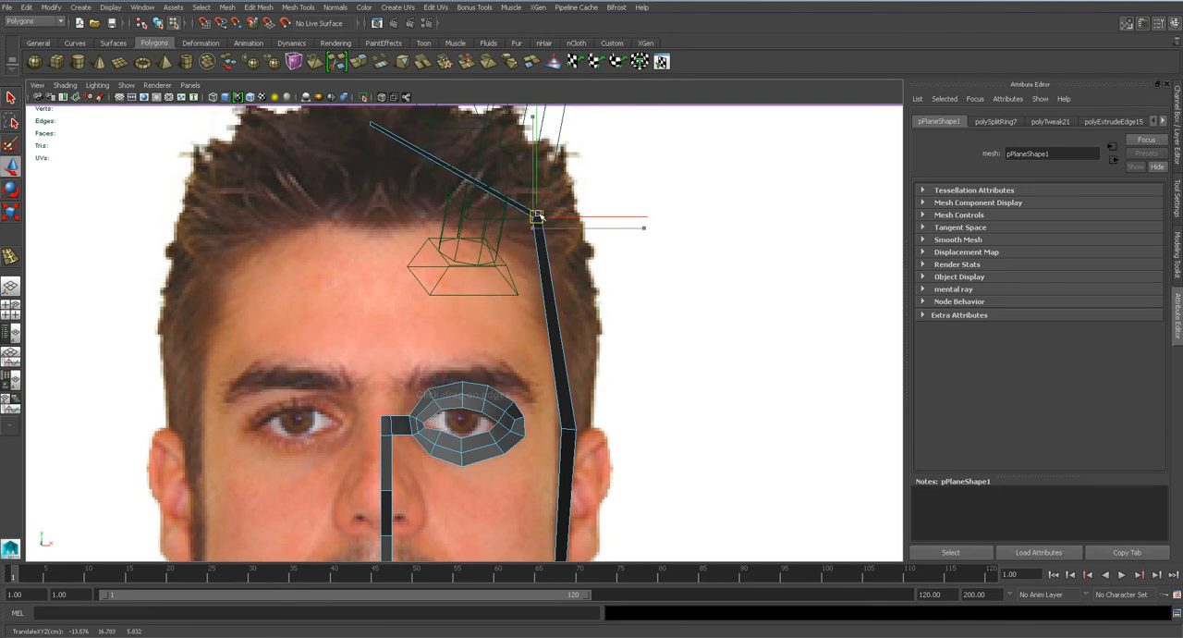
# Inspect the face strips from several angles in the perspective view and save the scene.
pyautogui.press('space')
pyautogui.moveTo(505, 336); pyautogui.dragTo(512, 304)
pyautogui.keyDown('alt'); pyautogui.moveTo(539, 354); pyautogui.dragTo(494, 346); pyautogui.keyUp('alt')
pyautogui.moveTo(502, 258); pyautogui.dragTo(550, 241, button='right')
pyautogui.scroll(-4, 551, 248)
pyautogui.scroll(-3, 515, 325)
pyautogui.hotkey('ctrl', 's')
pyautogui.press('Return')
# Select the whole mesh in object mode and duplicate it as an instance with X scale -1.
pyautogui.moveTo(508, 344)
pyautogui.keyDown('alt'); pyautogui.mouseDown()
pyautogui.moveTo(435, 323)
pyautogui.moveTo(523, 330)
pyautogui.moveTo(462, 330)
pyautogui.moveTo(480, 339)
pyautogui.moveTo(472, 328)
pyautogui.moveTo(538, 328)
pyautogui.moveTo(454, 330)
pyautogui.moveTo(620, 317)
pyautogui.moveTo(512, 341)
pyautogui.mouseUp(); pyautogui.keyUp('alt')
pyautogui.click(589, 240)
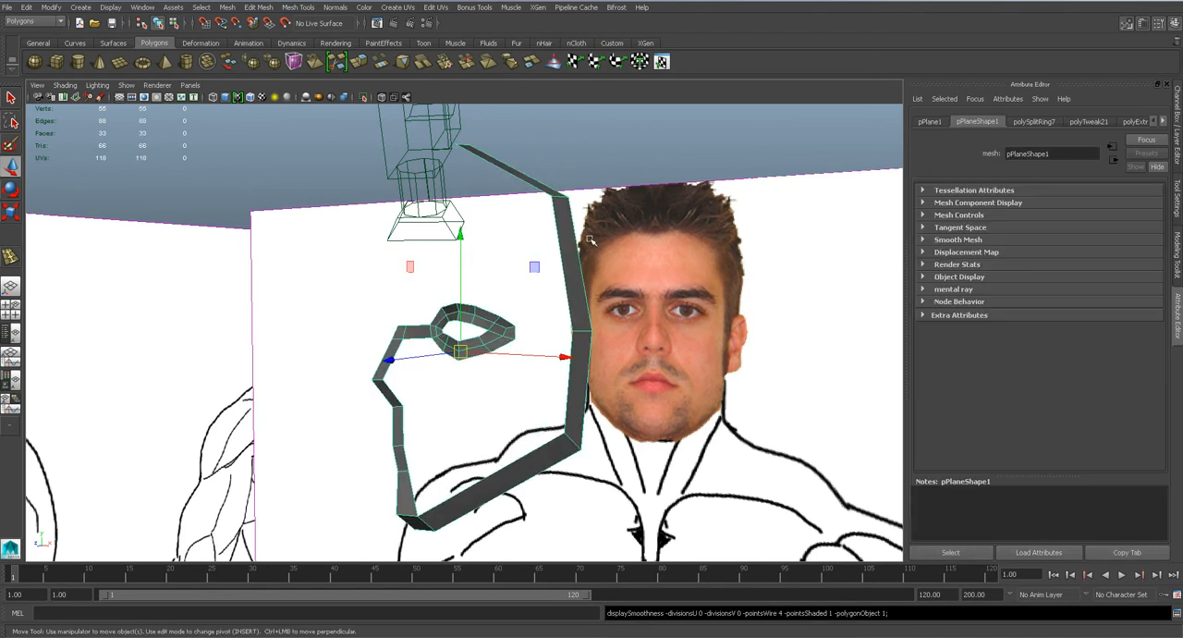
pyautogui.keyDown('alt'); pyautogui.moveTo(527, 260); pyautogui.dragTo(305, 227); pyautogui.keyUp('alt')
pyautogui.click(26, 6)
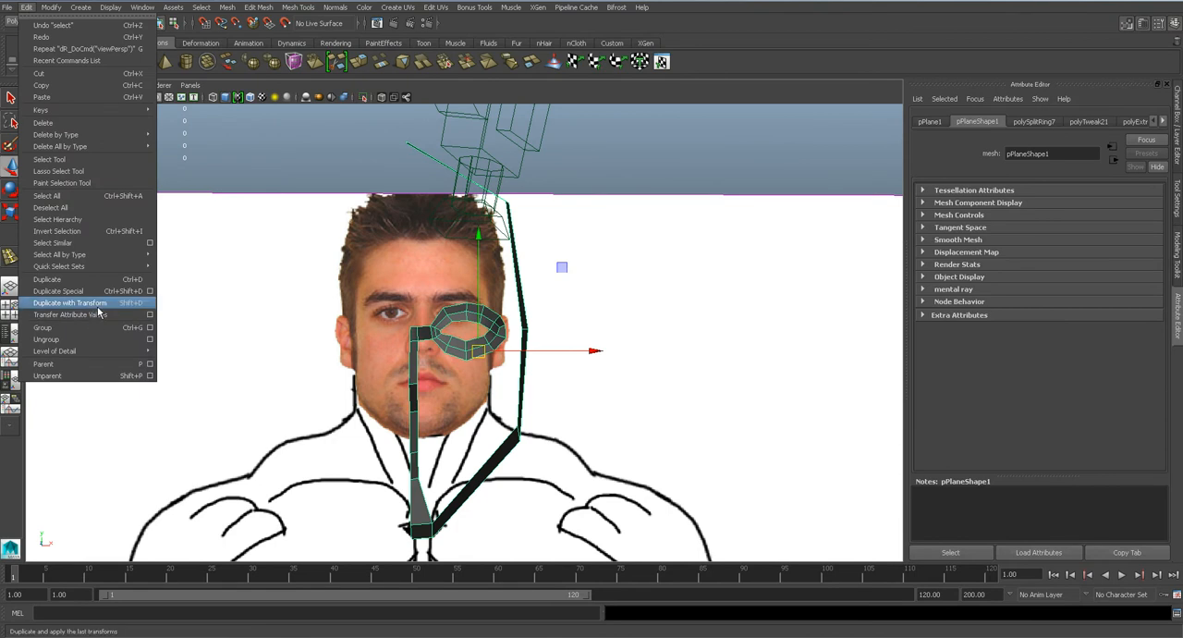
pyautogui.click(149, 290)
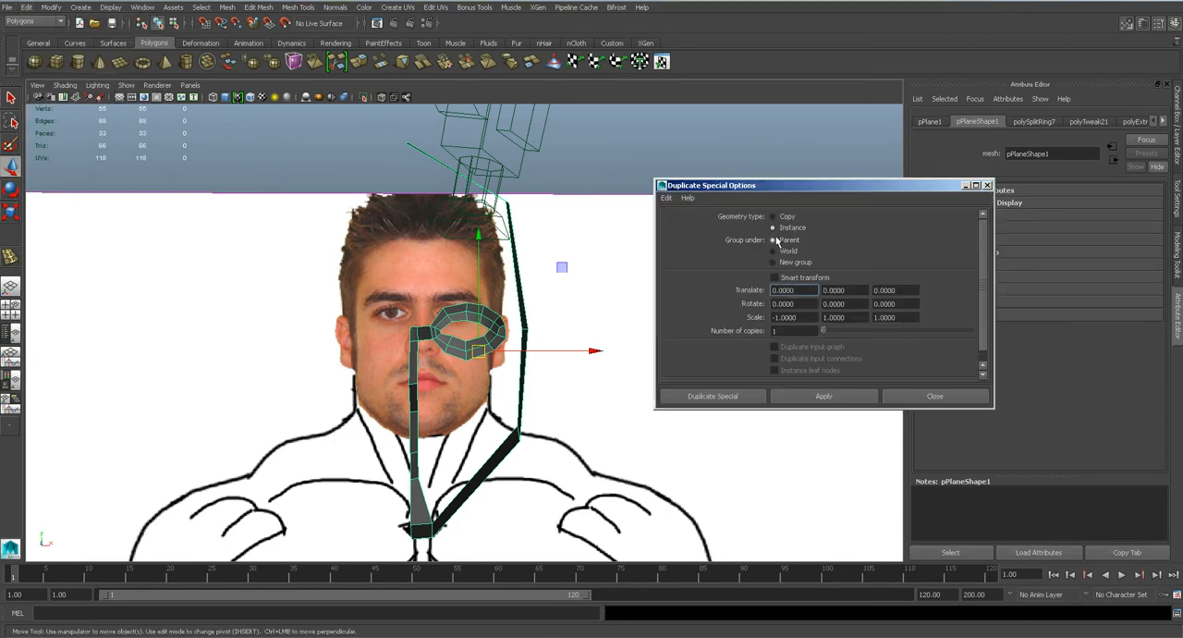
pyautogui.click(711, 396)
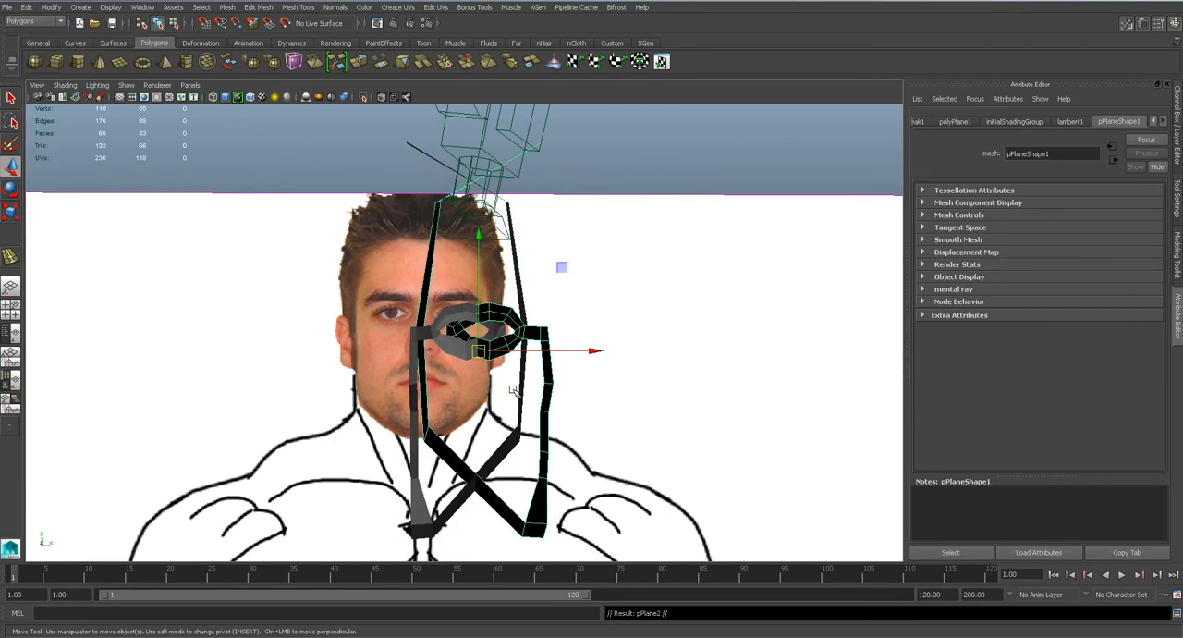
# Move the mirrored instance sideways until its centre edge meets the original half's centre edge.
pyautogui.moveTo(556, 358); pyautogui.dragTo(472, 398)
pyautogui.press('space')
pyautogui.keyDown('alt'); pyautogui.moveTo(394, 490); pyautogui.dragTo(484, 335, button='middle'); pyautogui.keyUp('alt')
pyautogui.scroll(3, 481, 337)
pyautogui.moveTo(479, 280); pyautogui.dragTo(451, 268)
pyautogui.press('space')
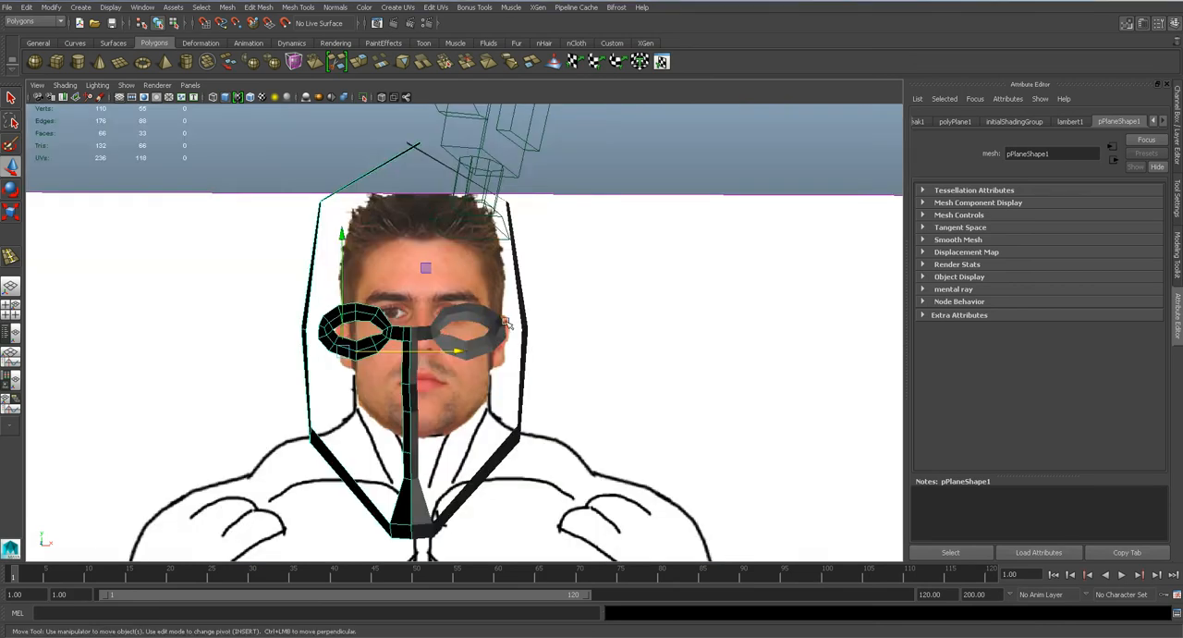
# Deselect the mirrored half and switch the perspective view to a different renderer.
pyautogui.click(256, 167)
pyautogui.keyDown('alt'); pyautogui.moveTo(288, 268); pyautogui.dragTo(418, 318); pyautogui.keyUp('alt')
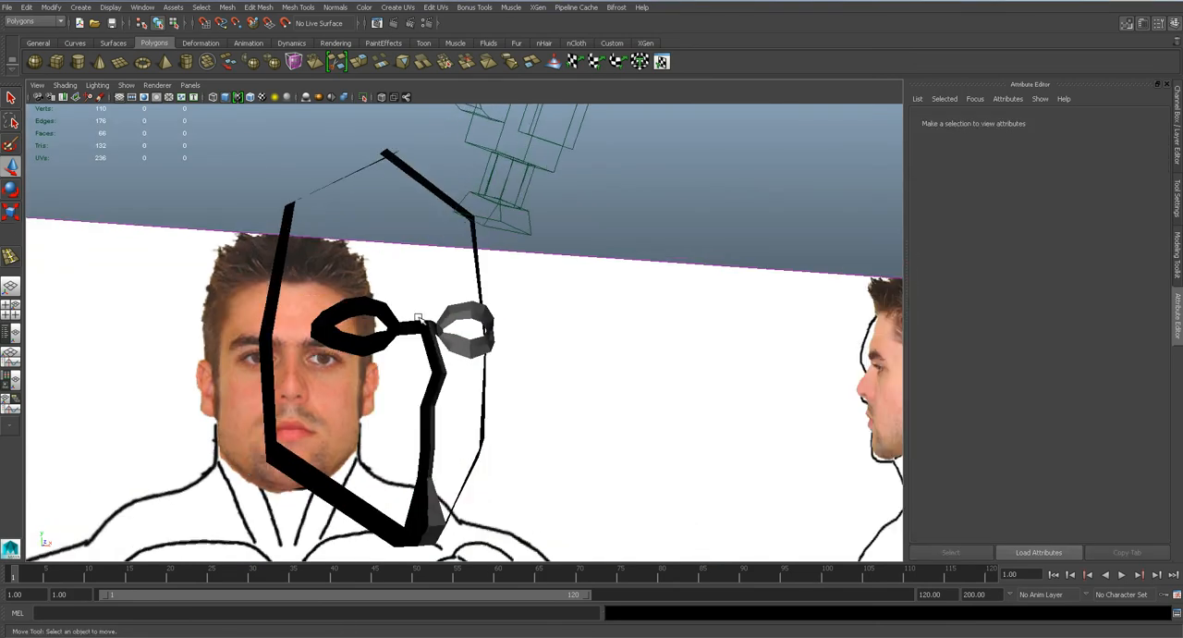
pyautogui.click(156, 85)
pyautogui.click(165, 115)
# Turn on smooth mesh preview for the head halves and save the scene.
pyautogui.moveTo(437, 350)
pyautogui.keyDown('alt'); pyautogui.mouseDown()
pyautogui.moveTo(390, 352)
pyautogui.moveTo(402, 353)
pyautogui.mouseUp(); pyautogui.keyUp('alt')
pyautogui.click(464, 340)
pyautogui.press('3')
pyautogui.click(649, 207)
pyautogui.keyDown('alt'); pyautogui.moveTo(435, 260); pyautogui.dragTo(461, 239); pyautogui.keyUp('alt')
pyautogui.hotkey('ctrl', 's')
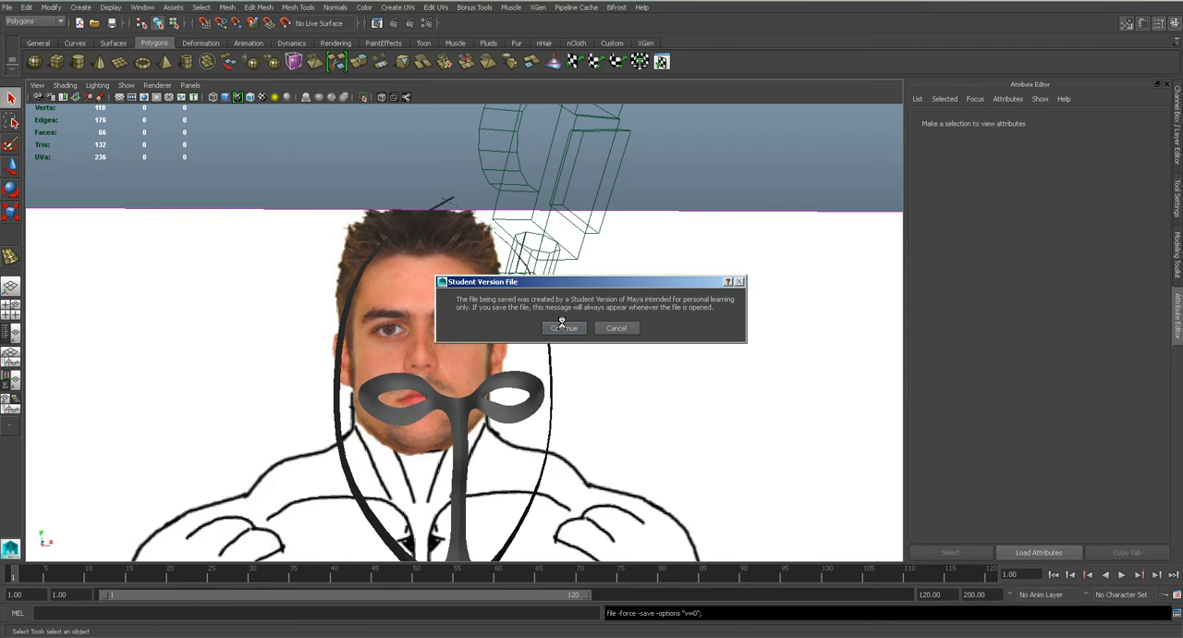
pyautogui.click(562, 323)
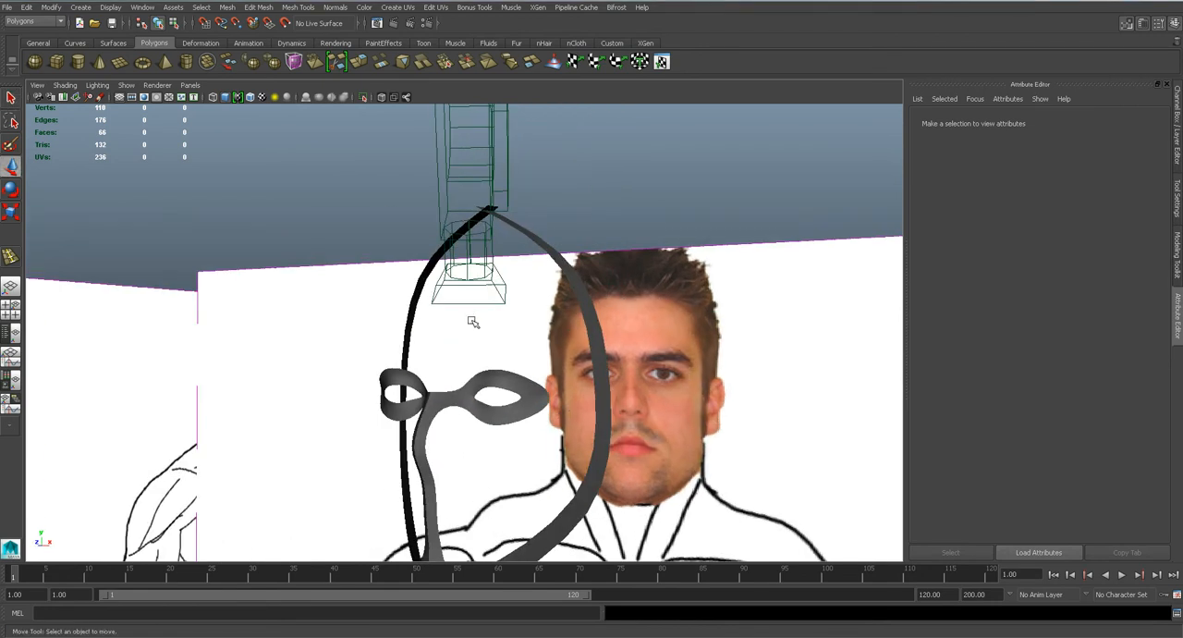
# Shift the vertices at the crown end of the head strip sideways at the centre line and save the scene.
pyautogui.press('q')
pyautogui.click(581, 258)
pyautogui.keyDown('alt'); pyautogui.moveTo(581, 257); pyautogui.dragTo(480, 228); pyautogui.keyUp('alt')
pyautogui.rightClick(479, 229)
pyautogui.moveTo(478, 210); pyautogui.dragTo(447, 210, button='right')
pyautogui.moveTo(428, 205); pyautogui.dragTo(494, 192)
pyautogui.press('w')
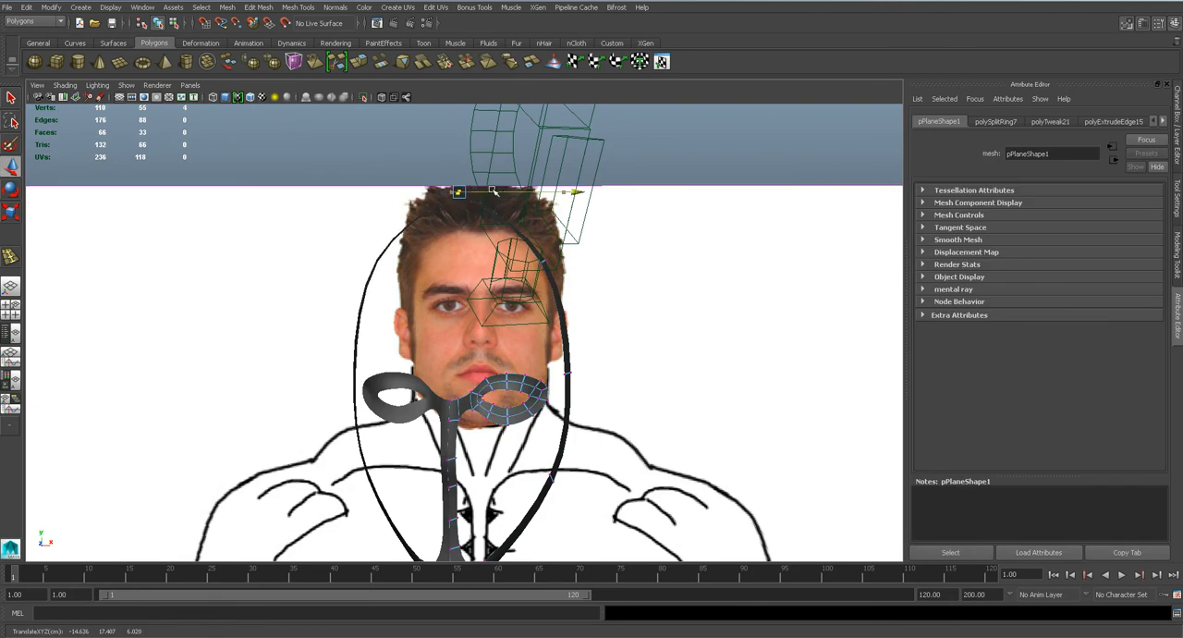
pyautogui.keyDown('alt'); pyautogui.moveTo(564, 370); pyautogui.dragTo(528, 404); pyautogui.keyUp('alt')
pyautogui.hotkey('ctrl', 's')
pyautogui.press('Return')
# Save the scene and lower the nose-tip row of vertices slightly in the front view.
pyautogui.press('space')
pyautogui.scroll(2, 511, 294)
pyautogui.hotkey('ctrl', 's')
pyautogui.press('Return')
pyautogui.press('w')
pyautogui.scroll(3, 493, 359)
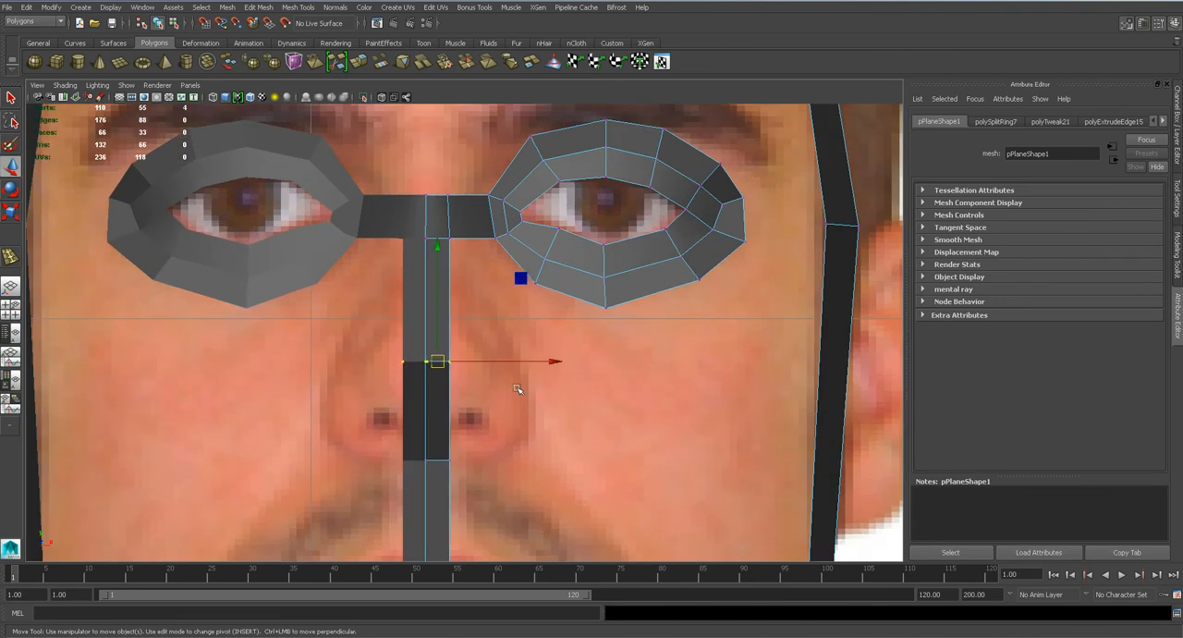
pyautogui.moveTo(435, 320); pyautogui.dragTo(439, 335)
# Raise the vertices under the nose in the side view to match the base of the nose in the profile.
pyautogui.press('space')
pyautogui.moveTo(464, 381); pyautogui.dragTo(522, 379)
pyautogui.keyDown('alt'); pyautogui.moveTo(380, 505); pyautogui.dragTo(485, 343, button='middle'); pyautogui.keyUp('alt')
pyautogui.scroll(5, 482, 341)
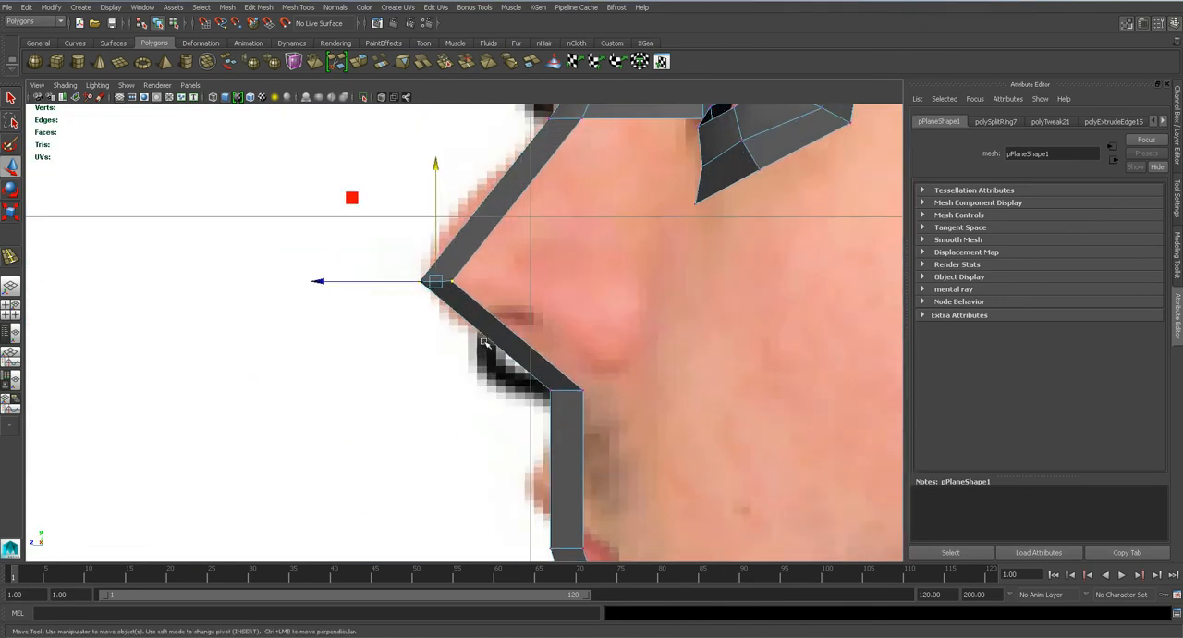
pyautogui.moveTo(588, 404); pyautogui.dragTo(569, 376)
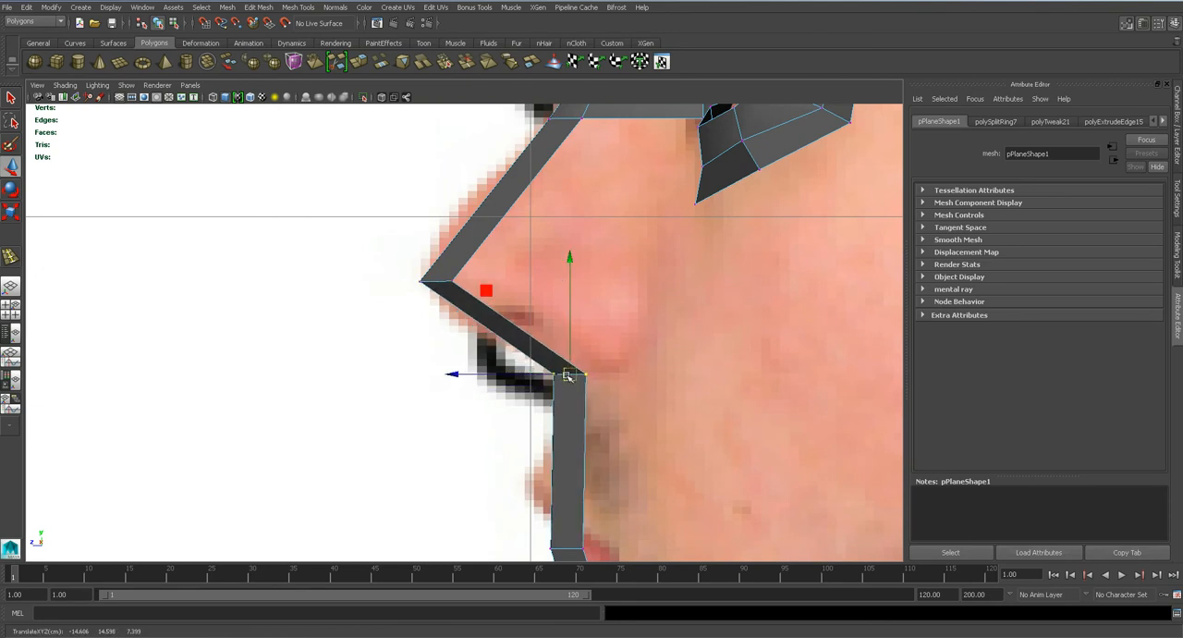
pyautogui.keyDown('alt'); pyautogui.moveTo(497, 291); pyautogui.dragTo(485, 402, button='middle'); pyautogui.keyUp('alt')
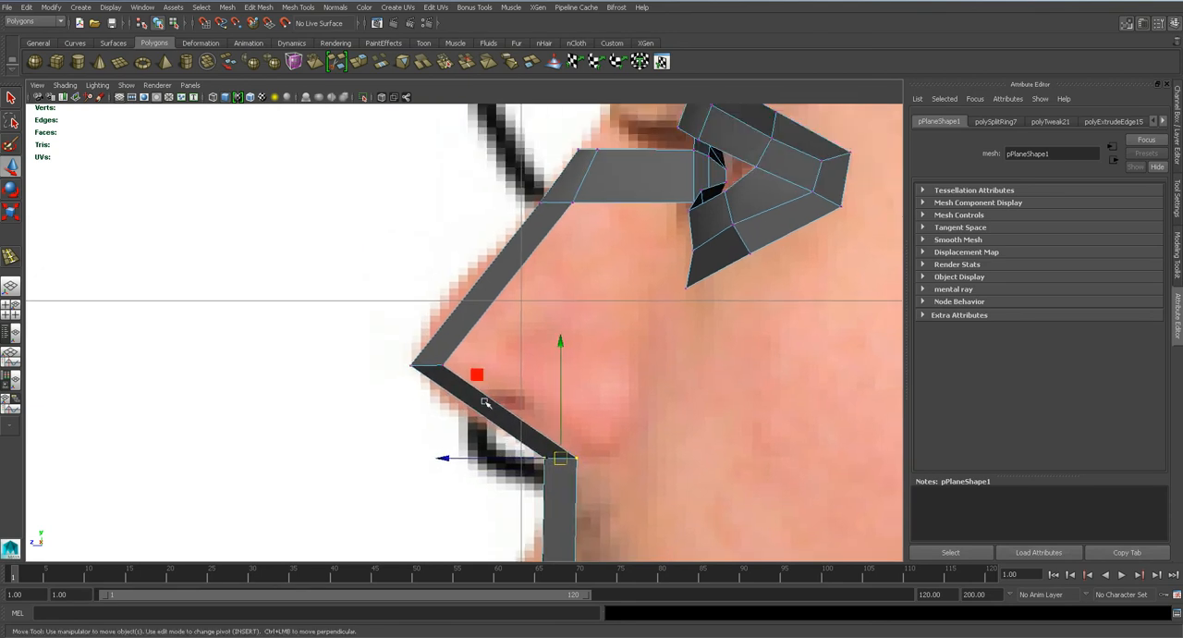
pyautogui.scroll(3, 456, 350)
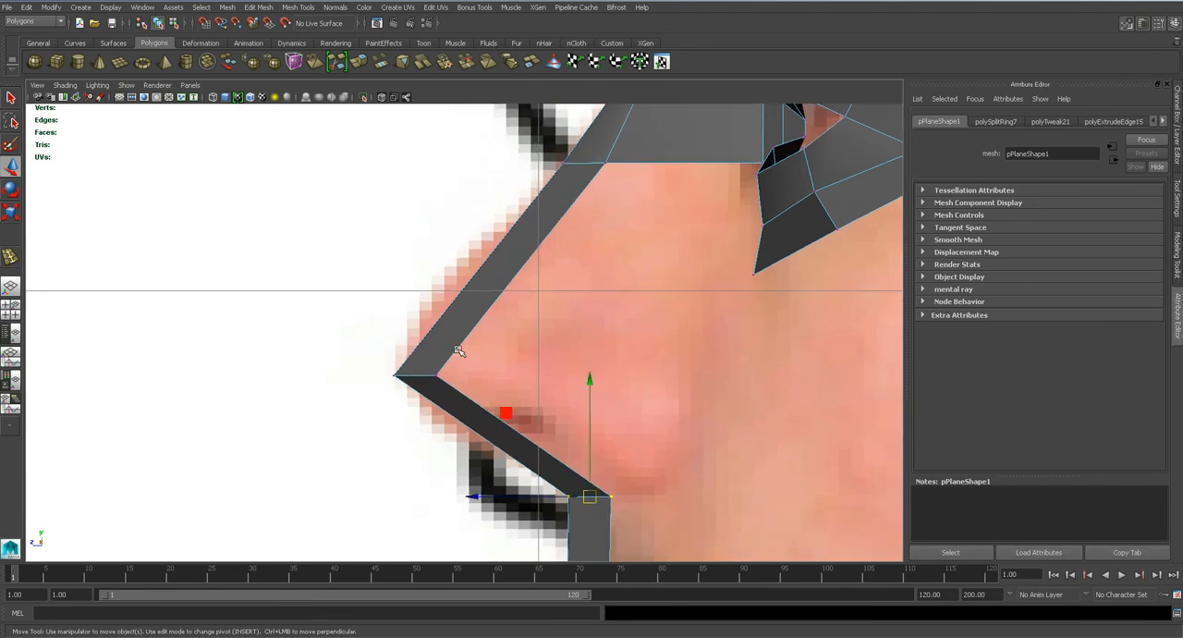
# Fine-tune the height of the nose-tip vertices in the front view.
pyautogui.press('space')
pyautogui.moveTo(456, 350); pyautogui.dragTo(461, 371)
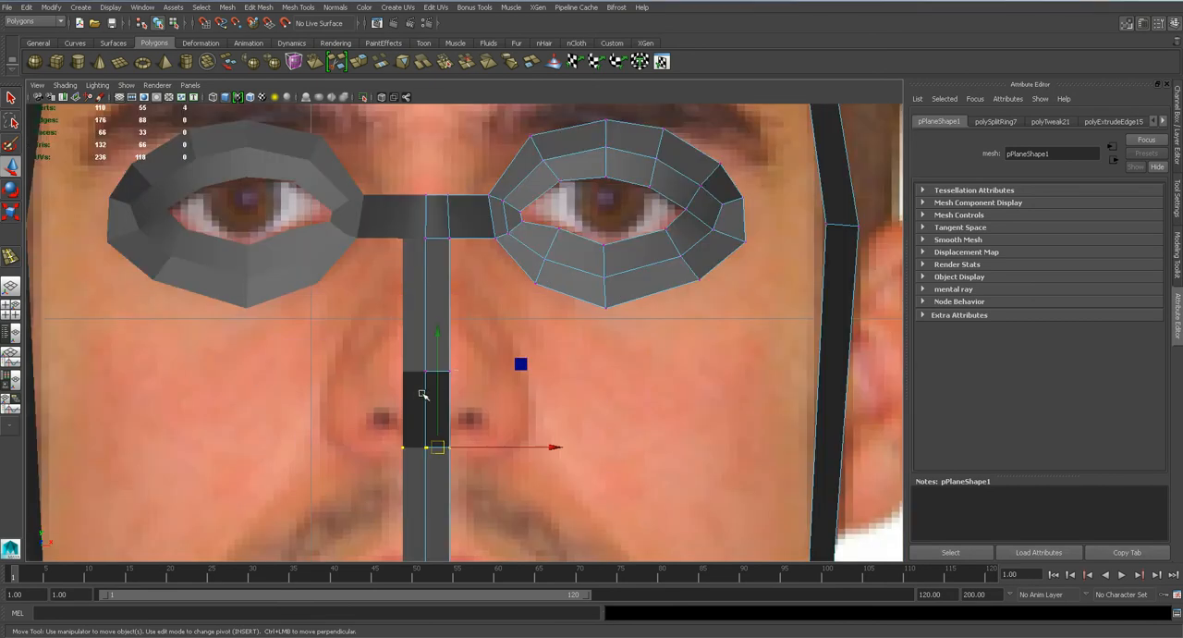
pyautogui.scroll(3, 436, 388)
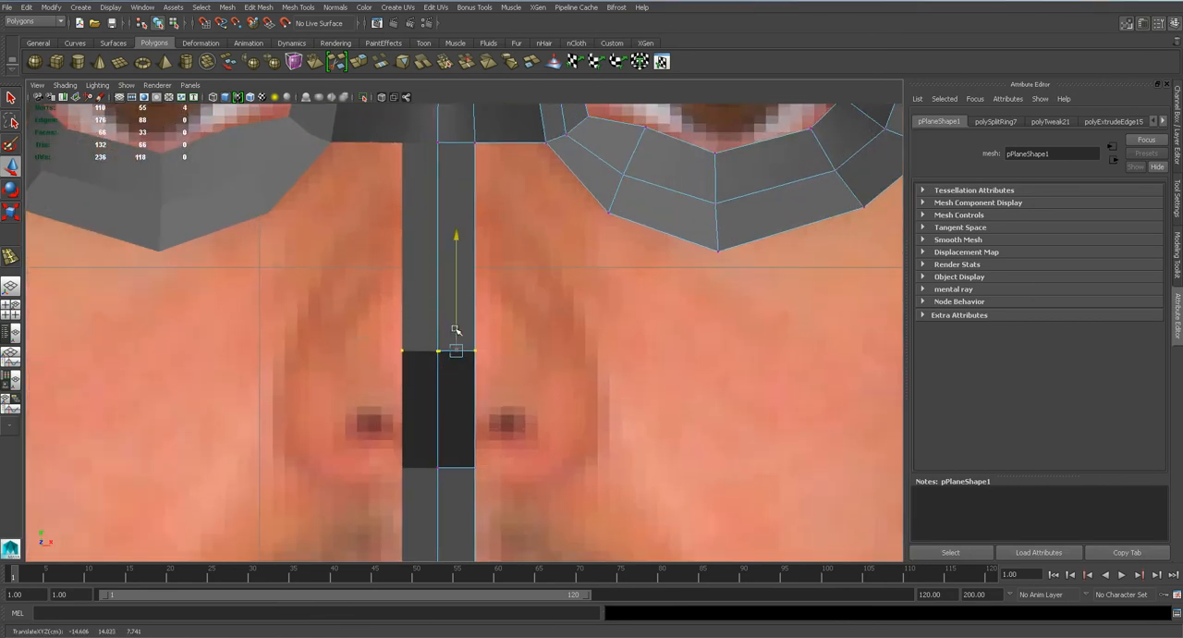
# Narrow the nose strip in the side view by moving its inner tip and bridge vertices towards the profile line.
pyautogui.press('space')
pyautogui.moveTo(456, 325); pyautogui.dragTo(423, 372)
pyautogui.press('q')
pyautogui.click(446, 376)
pyautogui.press('w')
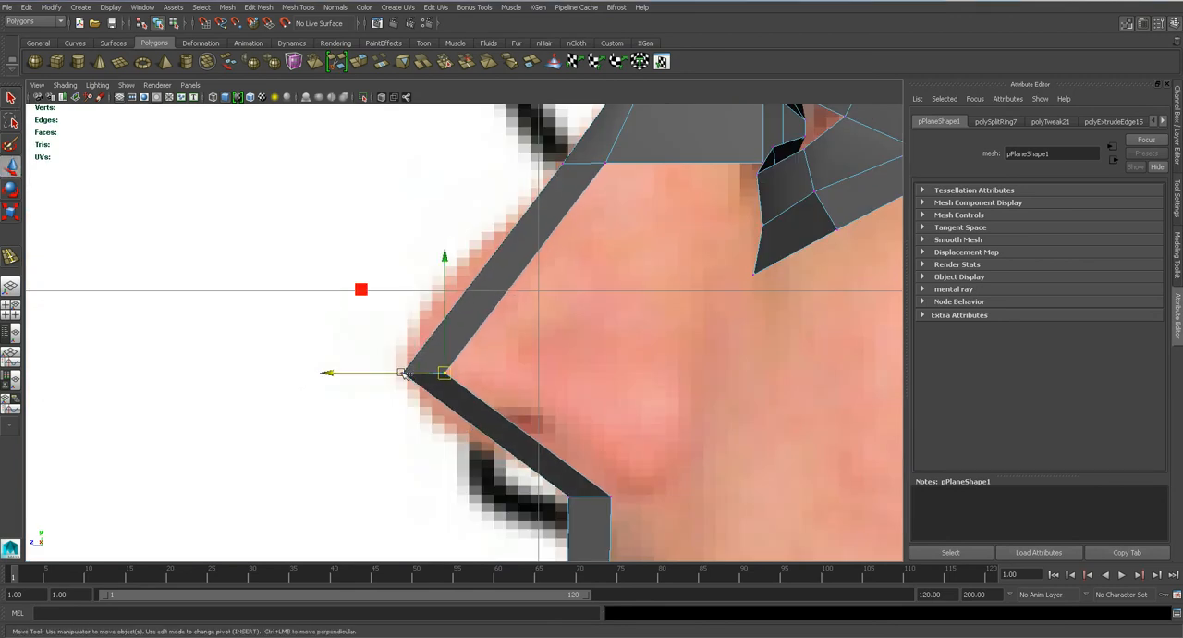
pyautogui.press('F8')
pyautogui.press('F8')
pyautogui.moveTo(431, 373); pyautogui.dragTo(418, 374)
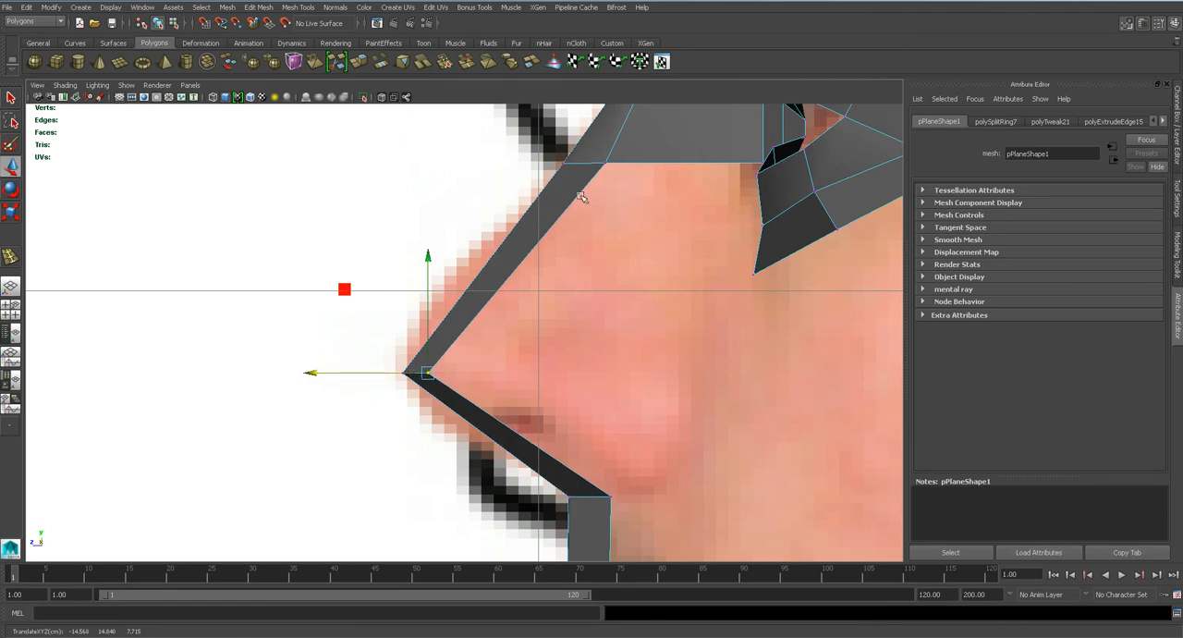
pyautogui.moveTo(588, 164); pyautogui.dragTo(562, 161)
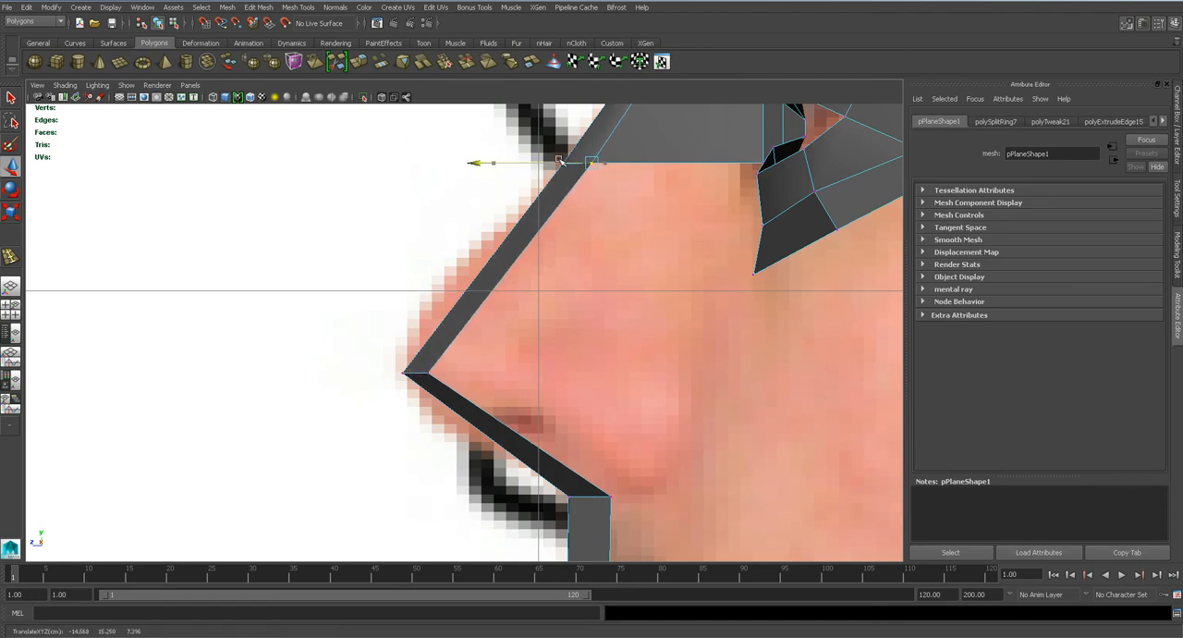
# Insert an edge loop across the nose strip above the tip and move it forward to the nose profile.
pyautogui.click(325, 146)
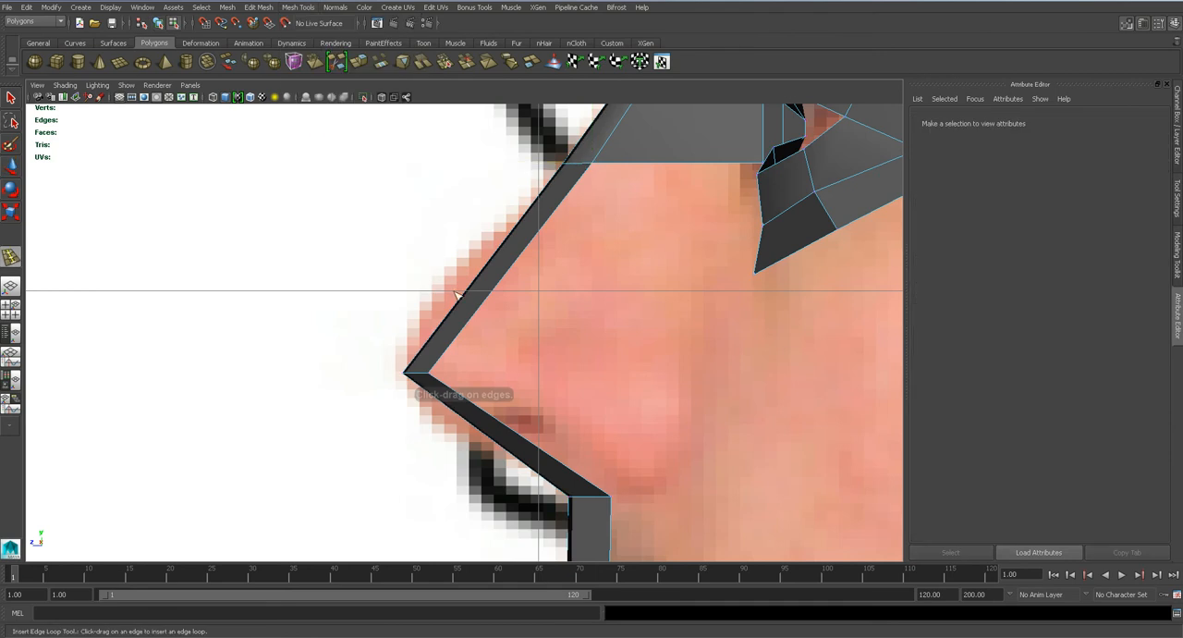
pyautogui.click(465, 324)
pyautogui.press('w')
pyautogui.moveTo(454, 325); pyautogui.dragTo(449, 358)
pyautogui.press('space')
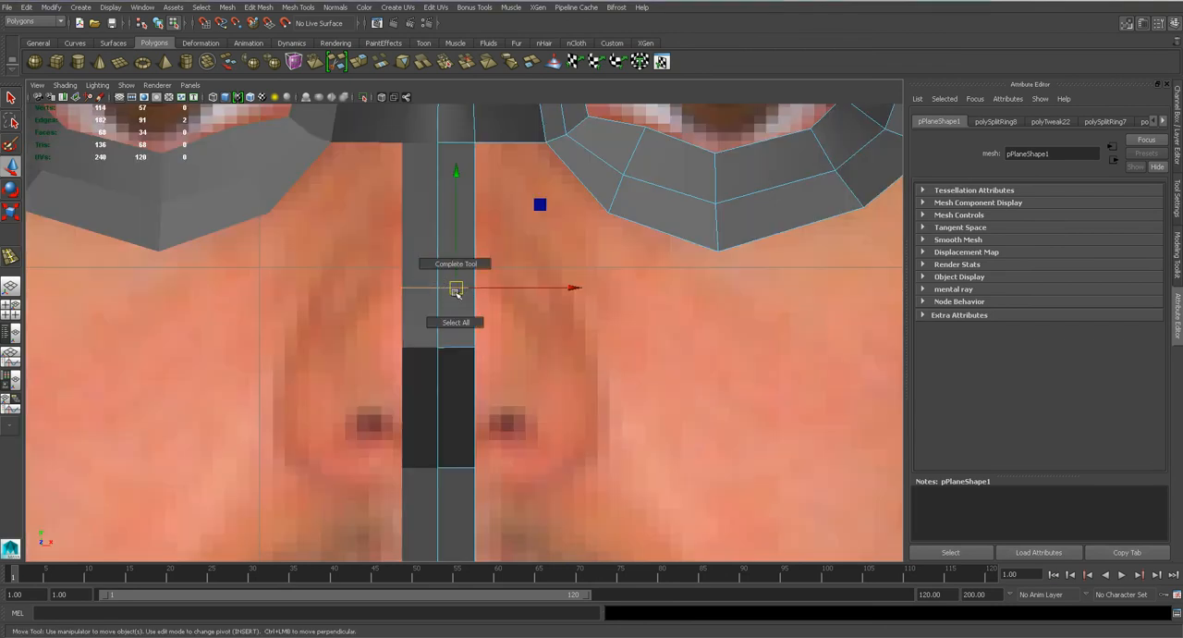
# Raise the new loop's centre vertex, lower the nose tip's centre vertex and raise the nose base's outer vertex in the front view.
pyautogui.moveTo(454, 288); pyautogui.dragTo(391, 282, button='right')
pyautogui.click(436, 284)
pyautogui.moveTo(438, 260); pyautogui.dragTo(439, 251)
pyautogui.click(438, 345)
pyautogui.moveTo(436, 324); pyautogui.dragTo(436, 333)
pyautogui.click(472, 462)
pyautogui.moveTo(470, 450); pyautogui.dragTo(476, 438)
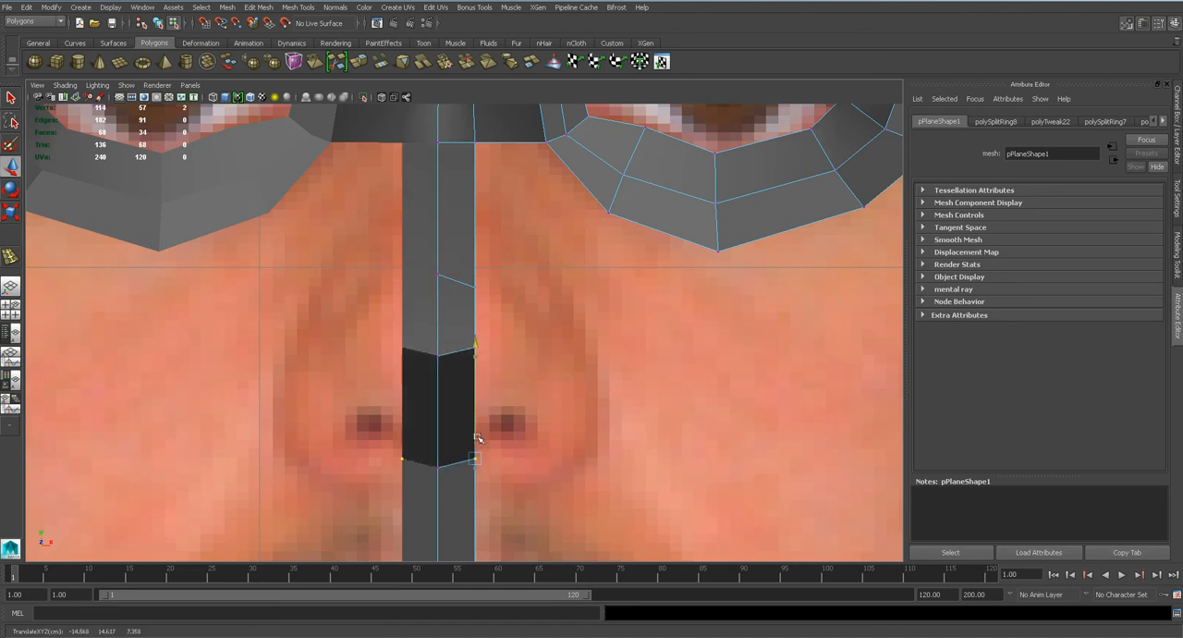
# Pull the nose tip's outer vertex outward to widen the tip and save the scene.
pyautogui.press('q')
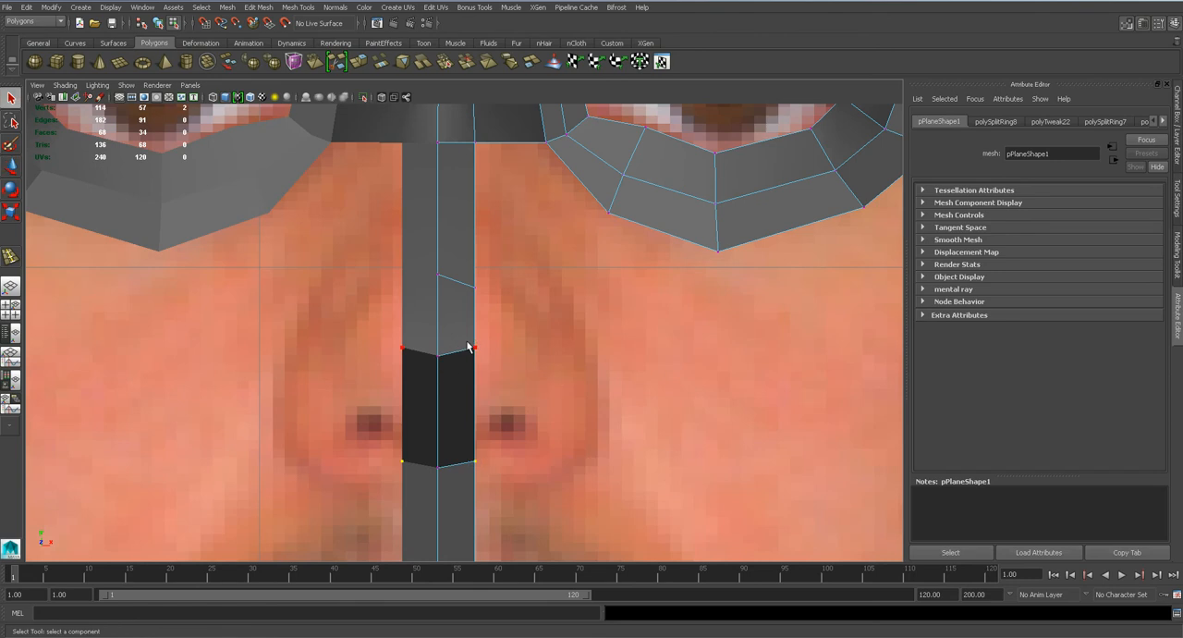
pyautogui.click(475, 349)
pyautogui.press('w')
pyautogui.moveTo(505, 348); pyautogui.dragTo(530, 349)
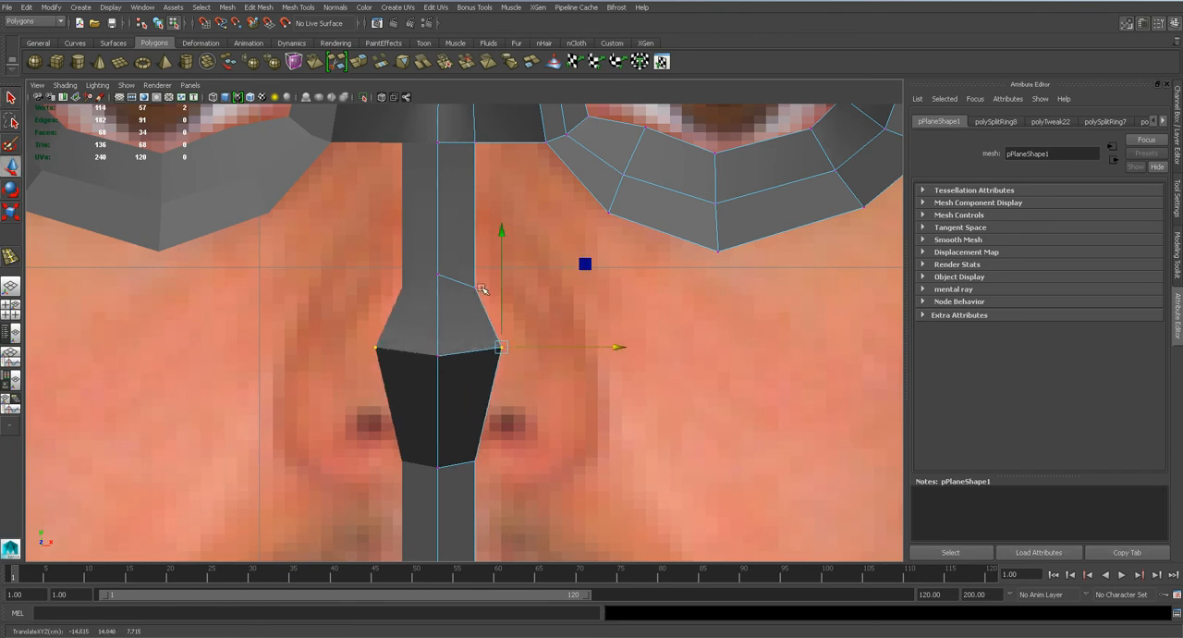
pyautogui.hotkey('ctrl', 's')
pyautogui.press('Return')
# Check the nose shape with smooth mesh preview from several views and return it to the unsmoothed display.
pyautogui.press('3')
pyautogui.press('space')
pyautogui.moveTo(469, 361); pyautogui.dragTo(361, 379)
pyautogui.press('space')
pyautogui.keyDown('alt'); pyautogui.moveTo(360, 379); pyautogui.dragTo(398, 337, button='middle'); pyautogui.keyUp('alt')
pyautogui.keyDown('alt'); pyautogui.moveTo(398, 337); pyautogui.dragTo(459, 373, button='right'); pyautogui.keyUp('alt')
pyautogui.keyDown('alt'); pyautogui.moveTo(460, 373); pyautogui.dragTo(450, 408); pyautogui.keyUp('alt')
pyautogui.press('space')
pyautogui.press('1')
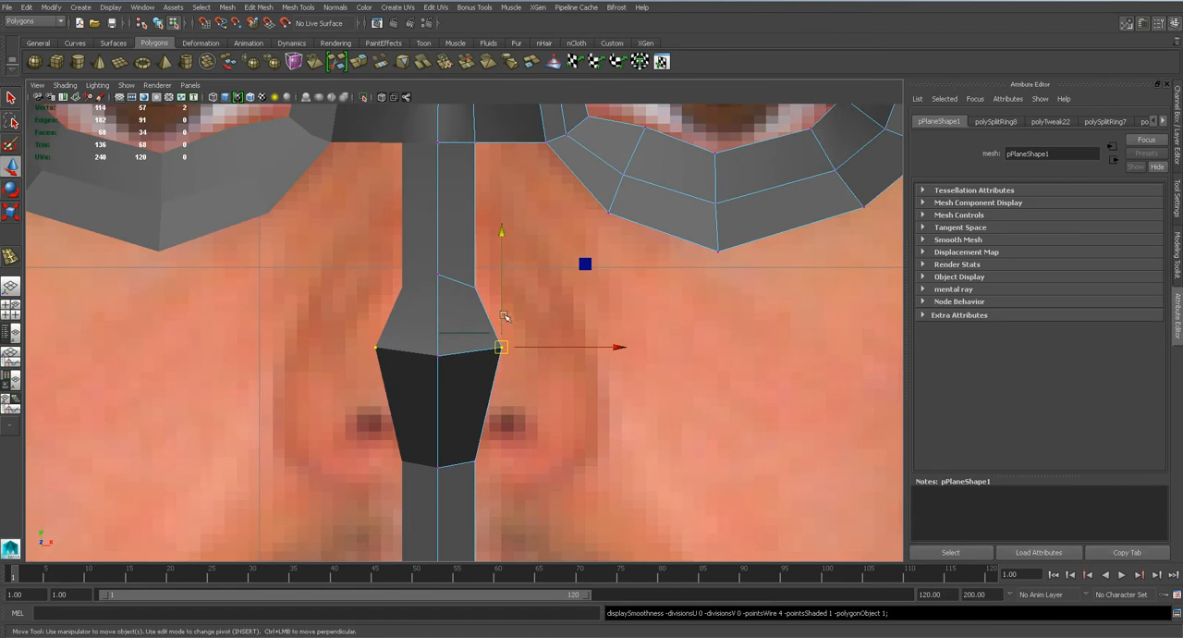
# Extrude the nose tip's two side edges outward over the nostril and scale the extruded edges.
pyautogui.press('q')
pyautogui.moveTo(477, 317); pyautogui.dragTo(478, 283, button='right')
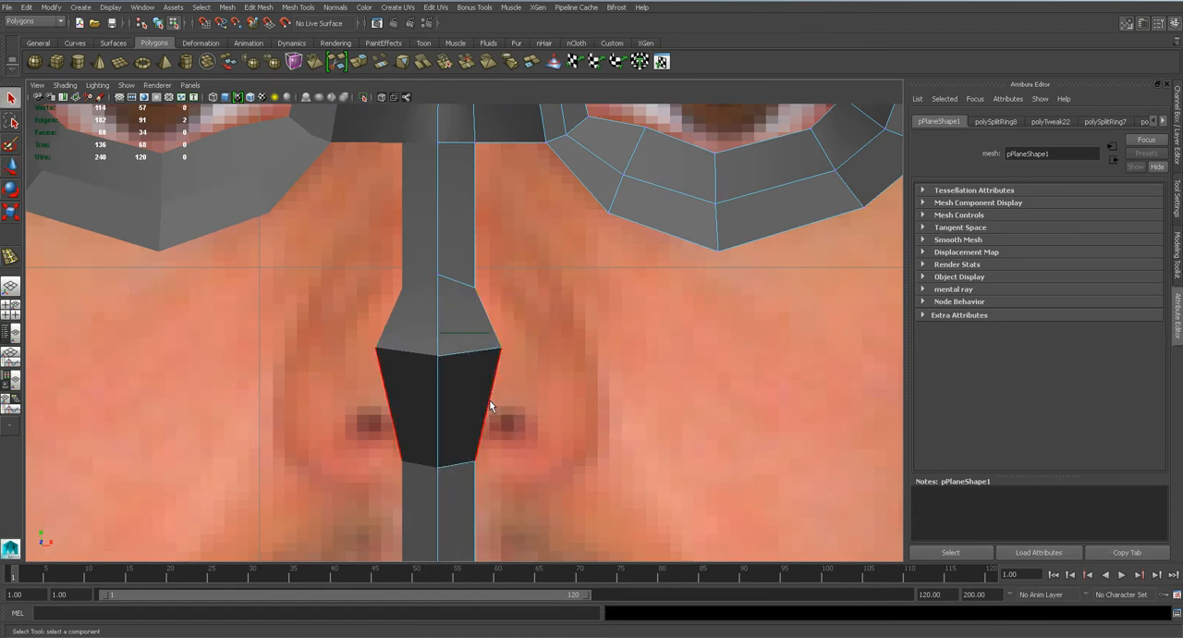
pyautogui.click(257, 8)
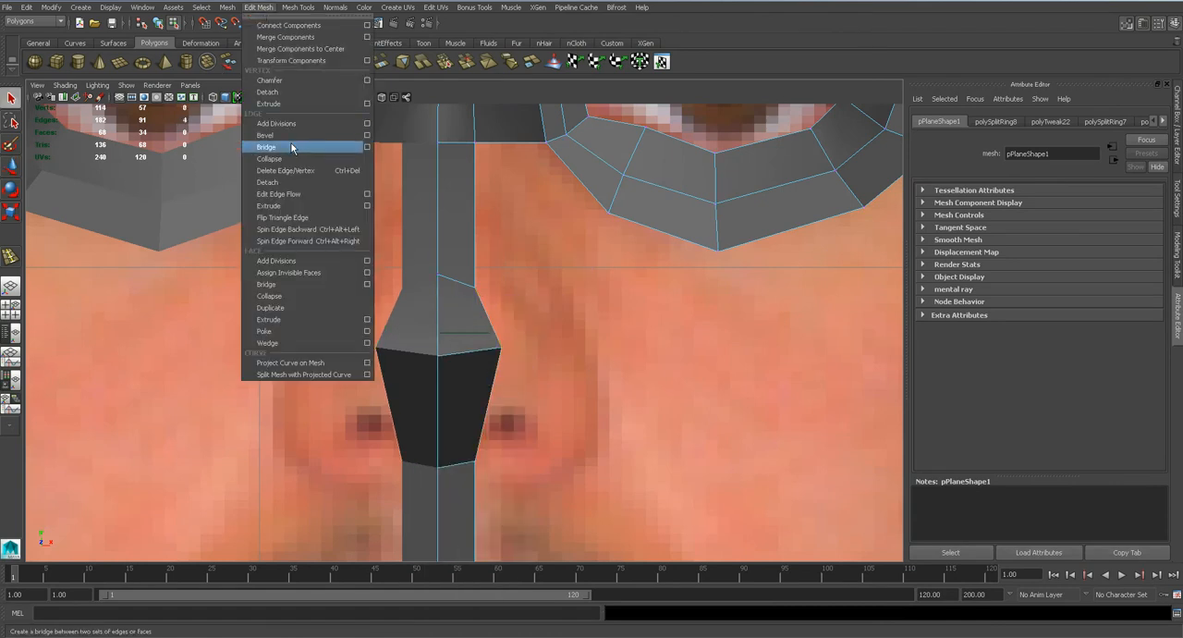
pyautogui.click(299, 206)
pyautogui.moveTo(530, 376); pyautogui.dragTo(574, 435)
pyautogui.press('r')
pyautogui.moveTo(581, 365); pyautogui.dragTo(531, 368, button='right')
# Position the extruded nostril's lower, middle and upper outer vertices along the nose outline in the front view.
pyautogui.click(587, 455)
pyautogui.press('w')
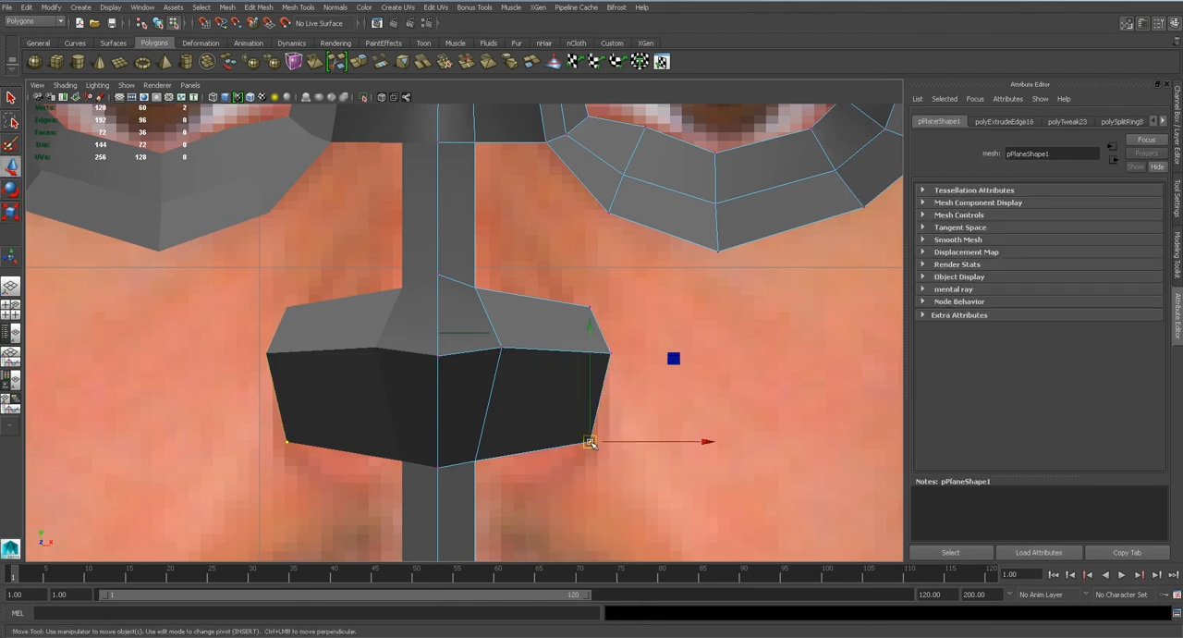
pyautogui.click(608, 352)
pyautogui.moveTo(608, 352); pyautogui.dragTo(609, 394)
pyautogui.click(591, 301)
pyautogui.moveTo(592, 301); pyautogui.dragTo(562, 317)
# Raise the transparency of the mesh's lambert1 material so the reference image shows through.
pyautogui.moveTo(550, 340); pyautogui.dragTo(545, 570, button='right')
pyautogui.moveTo(1062, 277); pyautogui.dragTo(1085, 275)
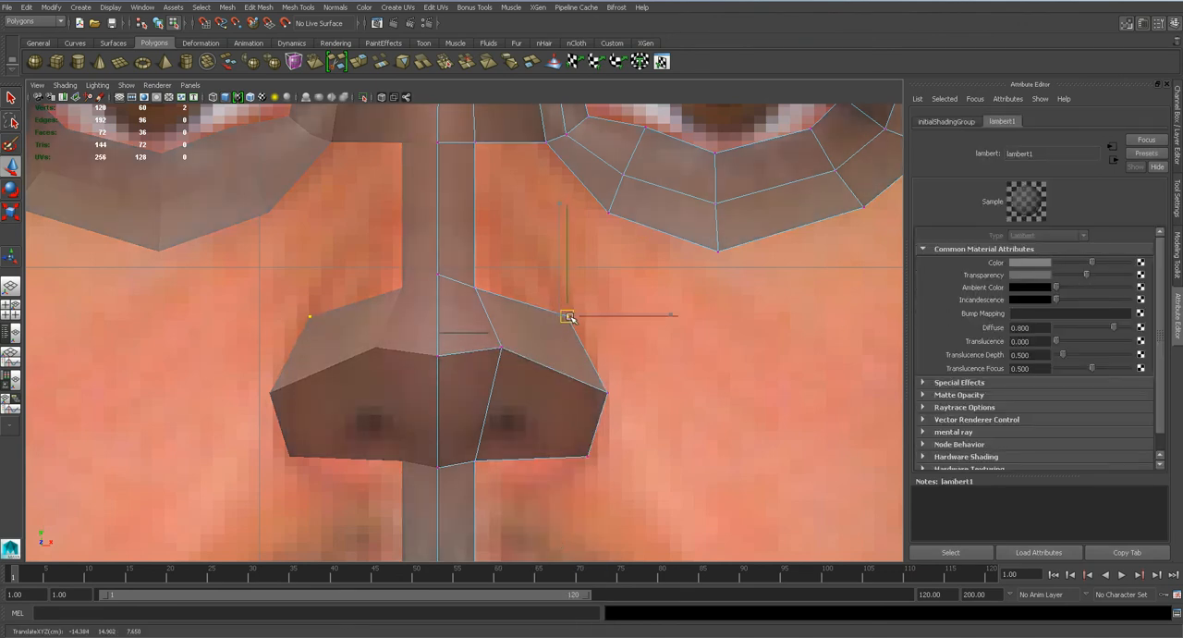
# Lower the nostril's bottom outer vertex and move all its outer vertices back in the side view to form the nostril wing.
pyautogui.click(588, 455)
pyautogui.press('space')
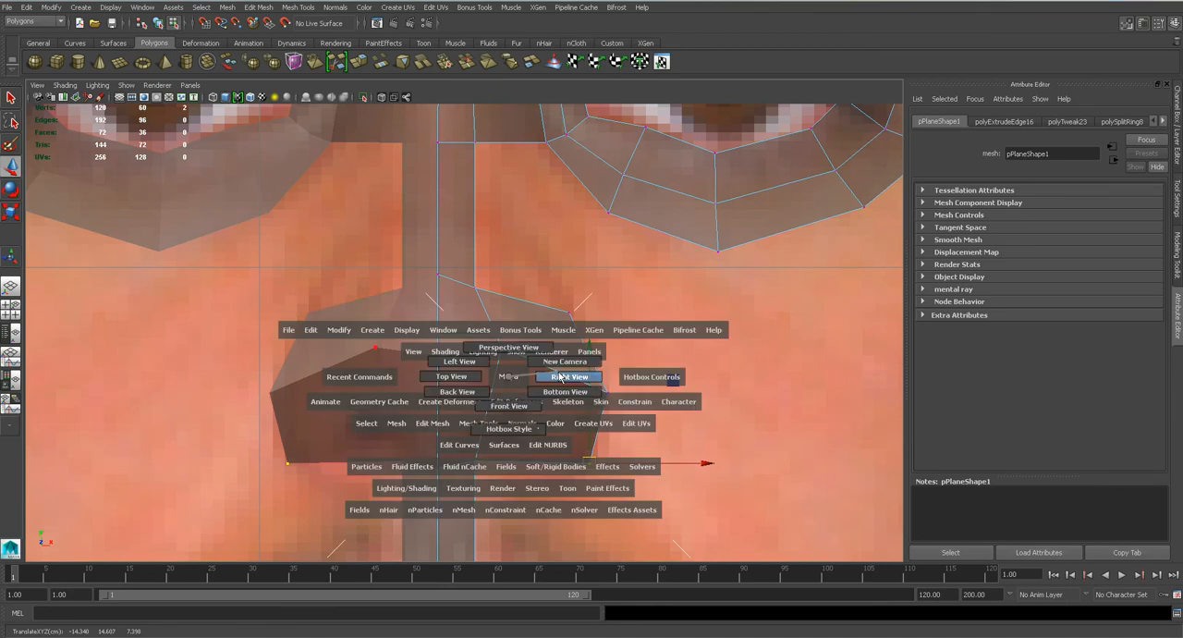
pyautogui.moveTo(560, 377); pyautogui.dragTo(561, 377)
pyautogui.keyDown('alt'); pyautogui.moveTo(496, 430); pyautogui.dragTo(464, 342, button='middle'); pyautogui.keyUp('alt')
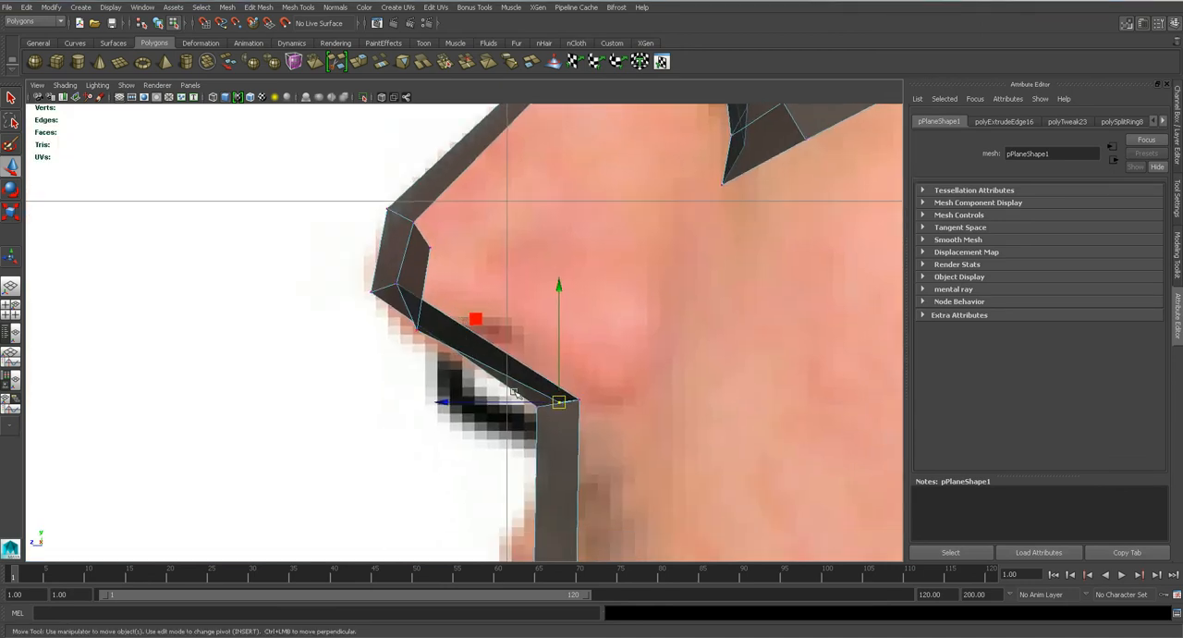
pyautogui.moveTo(513, 402); pyautogui.dragTo(575, 398)
pyautogui.click(415, 330)
pyautogui.moveTo(415, 330); pyautogui.dragTo(622, 321)
pyautogui.click(432, 250)
pyautogui.moveTo(390, 246); pyautogui.dragTo(610, 225)
pyautogui.click(661, 331)
pyautogui.moveTo(662, 331); pyautogui.dragTo(660, 318)
# Inspect the nose and nostril shape in the perspective view with and without smooth mesh preview.
pyautogui.press('space')
pyautogui.moveTo(496, 319); pyautogui.dragTo(495, 293)
pyautogui.keyDown('alt'); pyautogui.moveTo(492, 410); pyautogui.dragTo(498, 373); pyautogui.keyUp('alt')
pyautogui.moveTo(499, 365); pyautogui.dragTo(500, 374, button='right')
pyautogui.click(730, 215)
pyautogui.keyDown('alt'); pyautogui.moveTo(499, 348); pyautogui.dragTo(550, 407); pyautogui.keyUp('alt')
pyautogui.press('1')
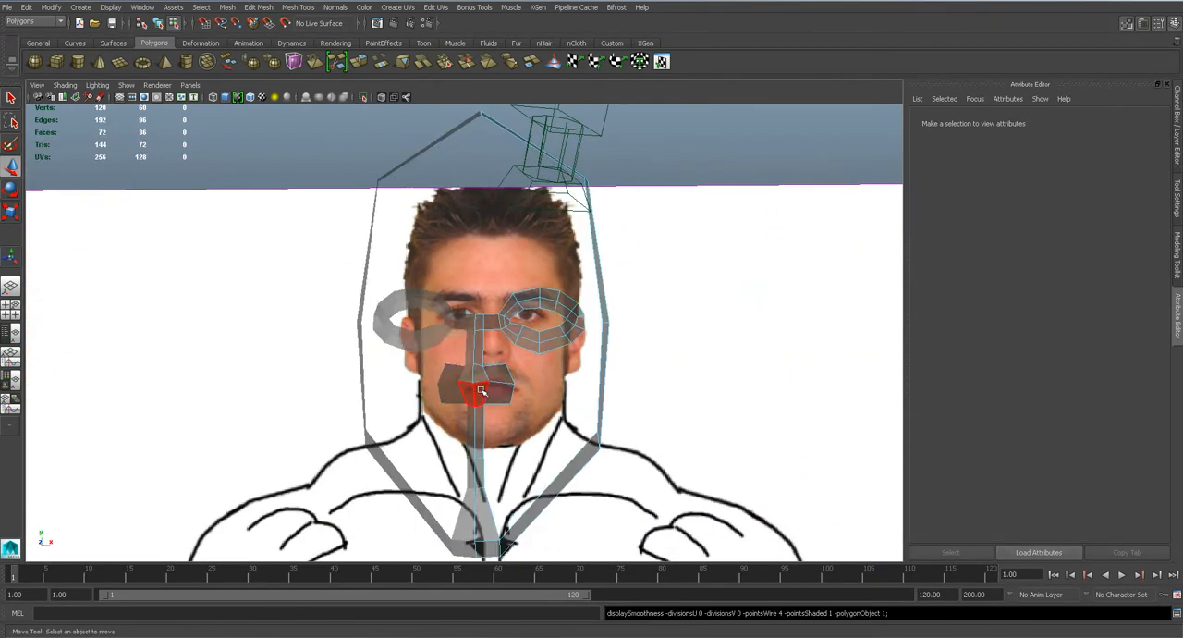
# Save the scene with the new nostril geometry.
pyautogui.moveTo(483, 388)
pyautogui.keyDown('alt'); pyautogui.mouseDown()
pyautogui.moveTo(416, 379)
pyautogui.moveTo(494, 375)
pyautogui.moveTo(498, 403)
pyautogui.mouseUp(); pyautogui.keyUp('alt')
pyautogui.press('space')
pyautogui.hotkey('ctrl', 's')
pyautogui.click(551, 327)
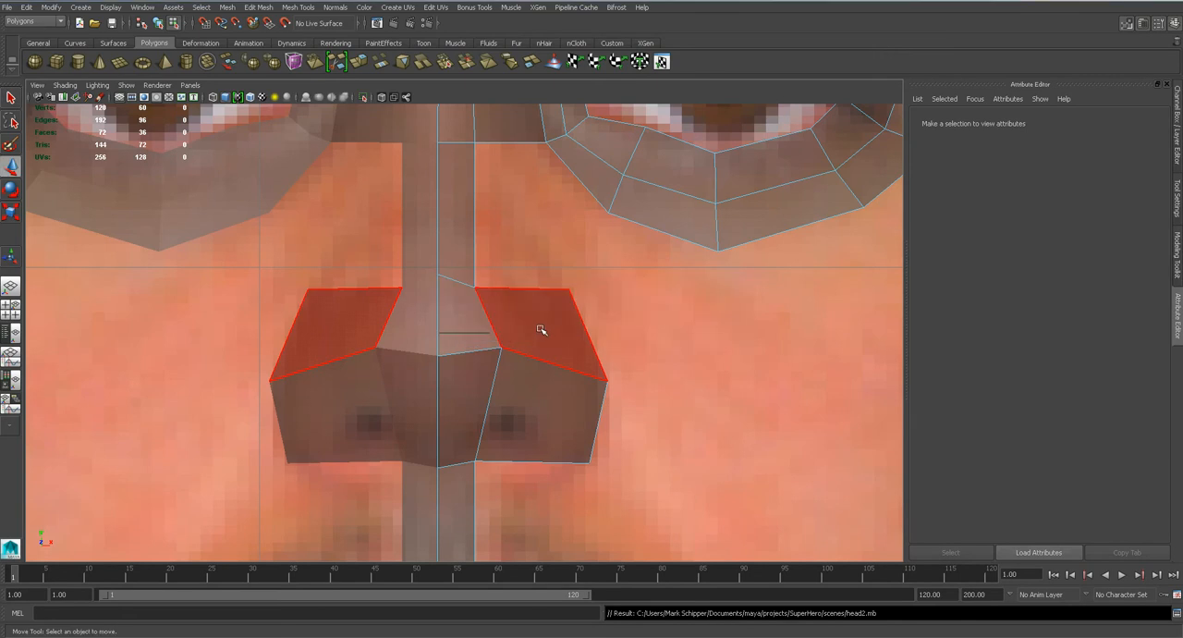
# Reselect the half head and move the nostril's upper outer vertex inward in the front view.
pyautogui.keyDown('alt'); pyautogui.moveTo(539, 327); pyautogui.dragTo(501, 378, button='middle'); pyautogui.keyUp('alt')
pyautogui.moveTo(501, 364); pyautogui.dragTo(536, 347, button='right')
pyautogui.scroll(-8, 536, 347)
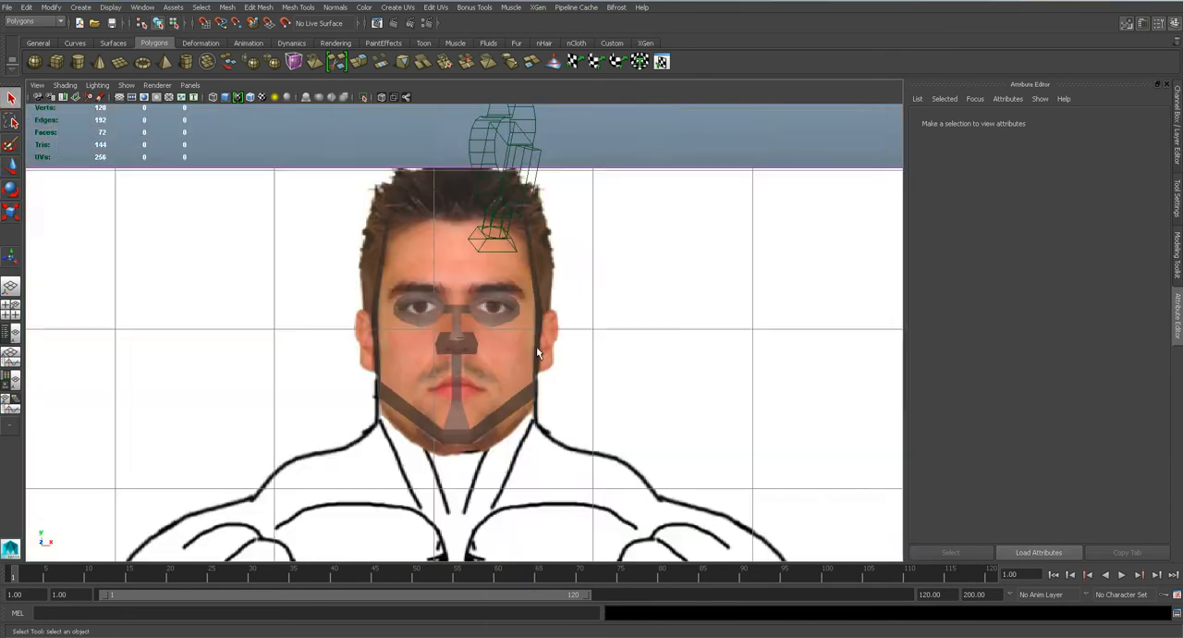
pyautogui.scroll(5, 444, 398)
pyautogui.click(462, 377)
pyautogui.scroll(-3, 464, 377)
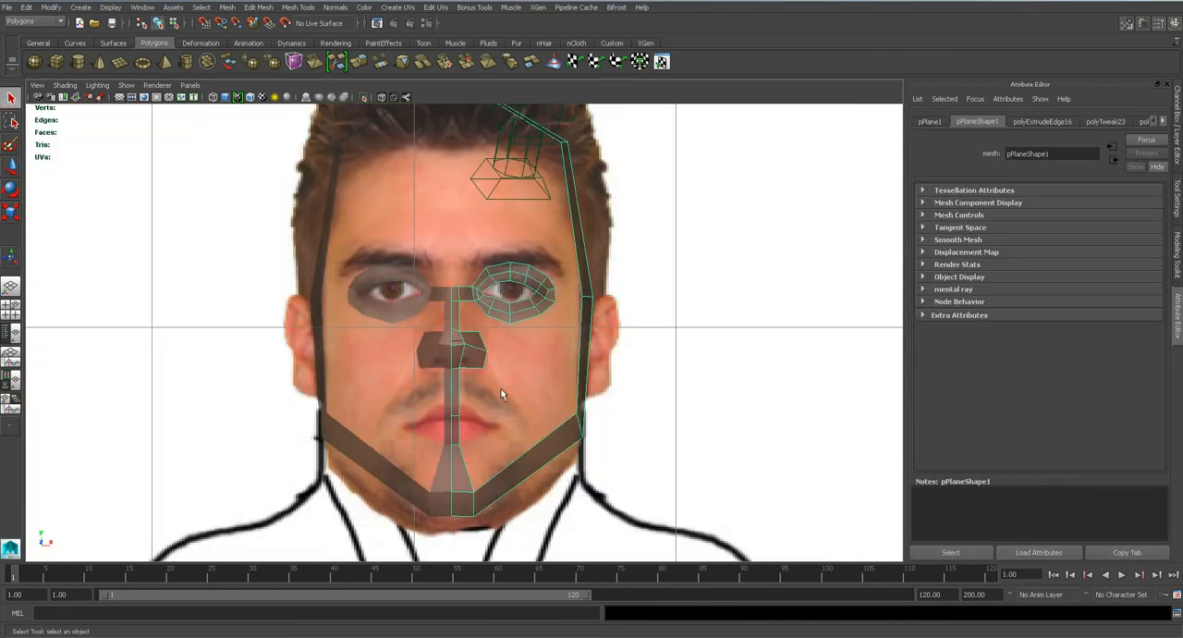
pyautogui.scroll(7, 456, 353)
pyautogui.moveTo(495, 350); pyautogui.dragTo(451, 351, button='right')
pyautogui.moveTo(493, 321)
pyautogui.mouseDown()
pyautogui.moveTo(547, 349)
pyautogui.moveTo(512, 332)
pyautogui.mouseUp()
pyautogui.press('w')
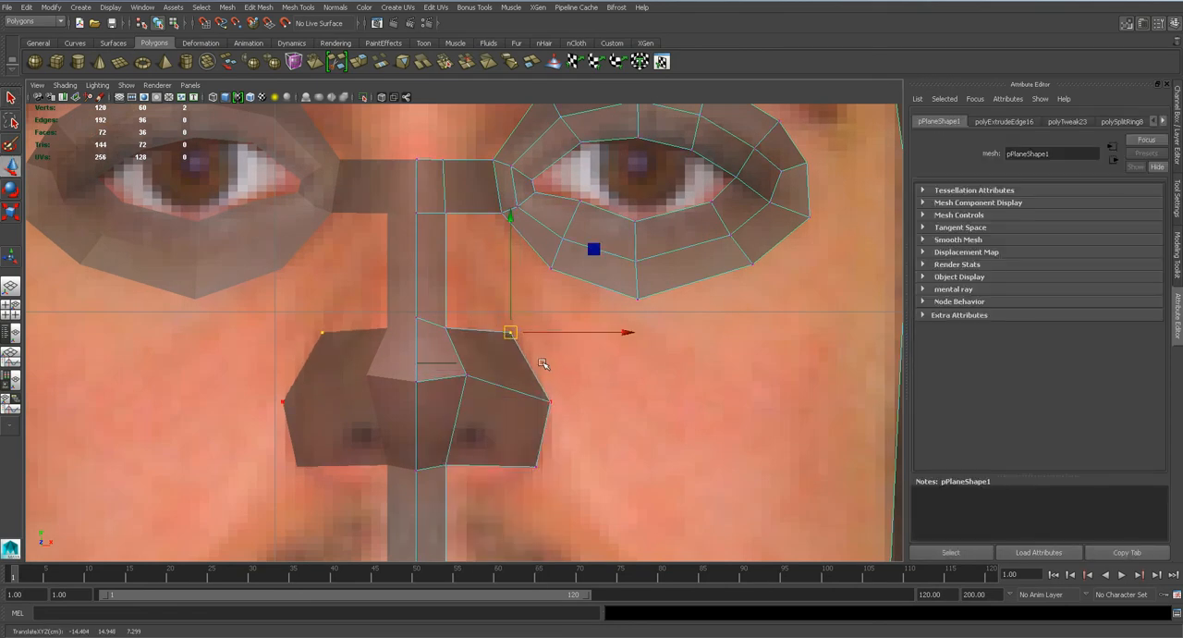
# Extrude the centre strip's top edge at the nose bridge upward to brow level in the front view.
pyautogui.scroll(-5, 544, 365)
pyautogui.rightClick(486, 305)
pyautogui.moveTo(485, 305); pyautogui.dragTo(484, 277, button='right')
pyautogui.click(467, 292)
pyautogui.keyDown('alt'); pyautogui.moveTo(511, 318); pyautogui.dragTo(508, 417, button='middle'); pyautogui.keyUp('alt')
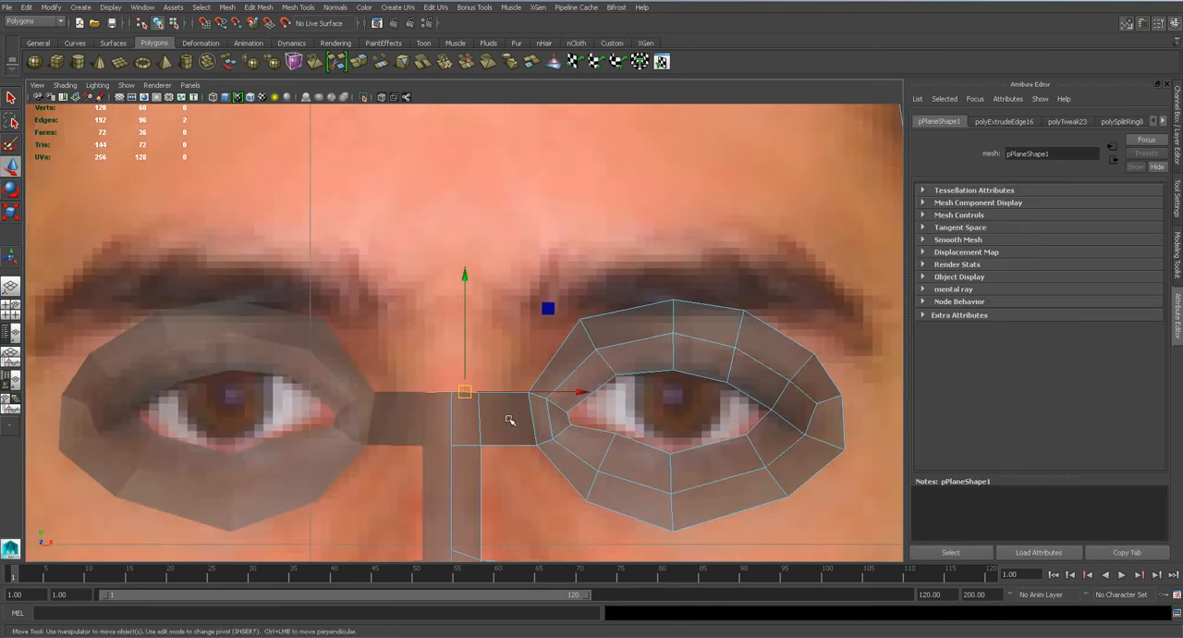
pyautogui.click(258, 7)
pyautogui.click(277, 207)
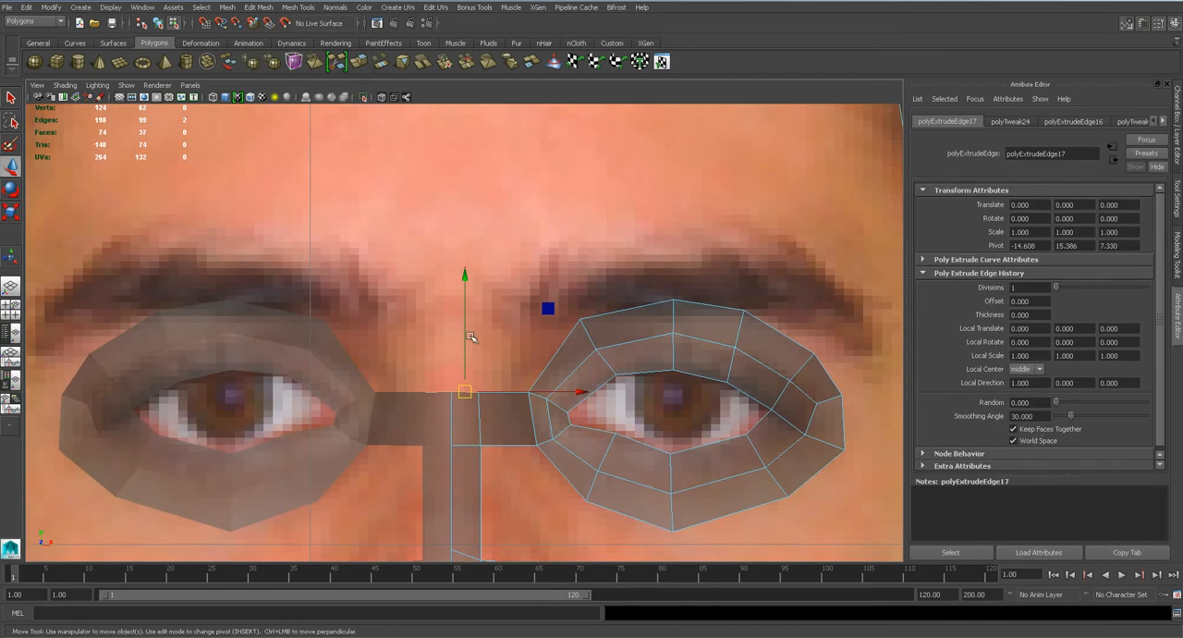
pyautogui.moveTo(464, 339); pyautogui.dragTo(400, 298)
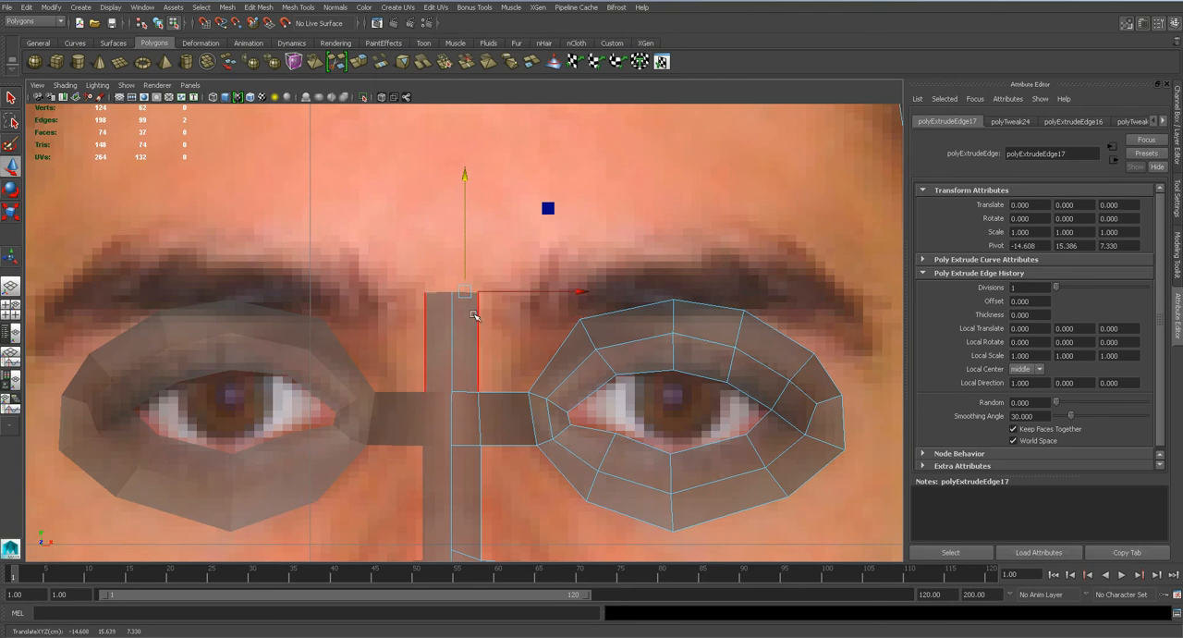
# Move the extruded edge back and down in the side view to follow the reference profile at the brow.
pyautogui.press('space')
pyautogui.moveTo(474, 316); pyautogui.dragTo(532, 312)
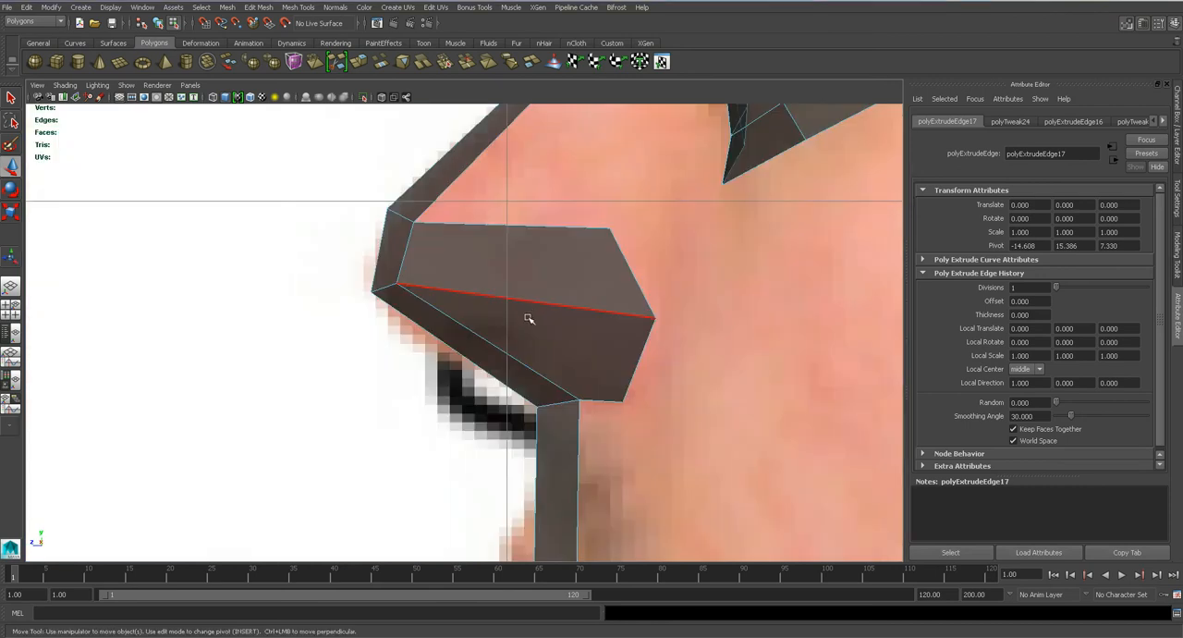
pyautogui.scroll(10, 478, 398)
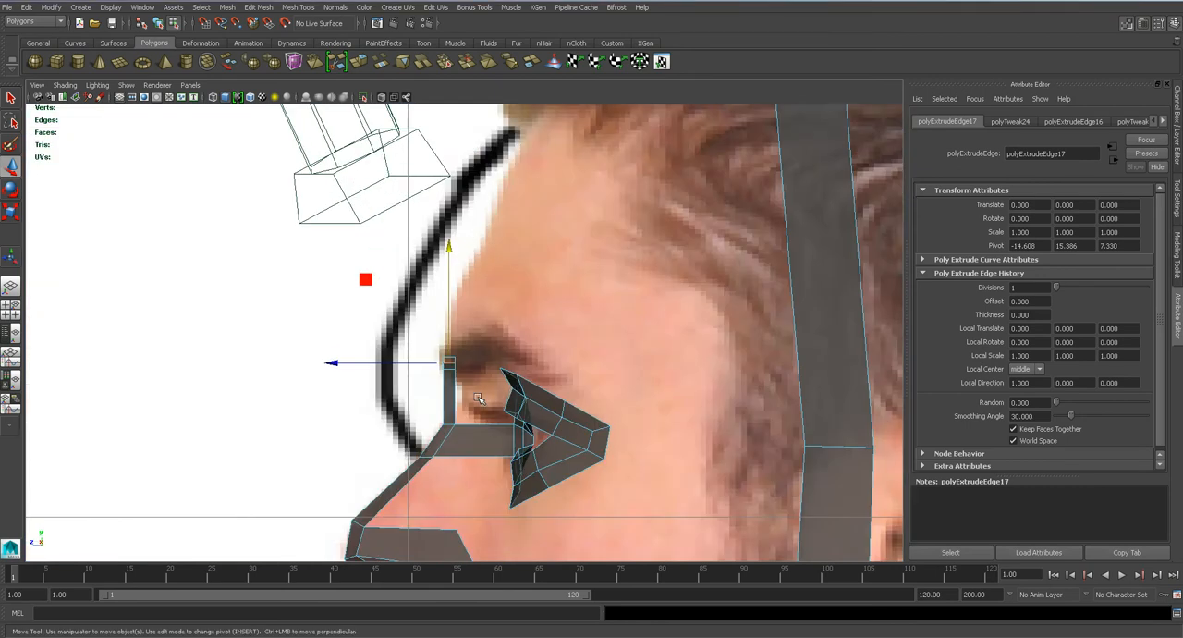
pyautogui.moveTo(388, 390); pyautogui.dragTo(486, 426)
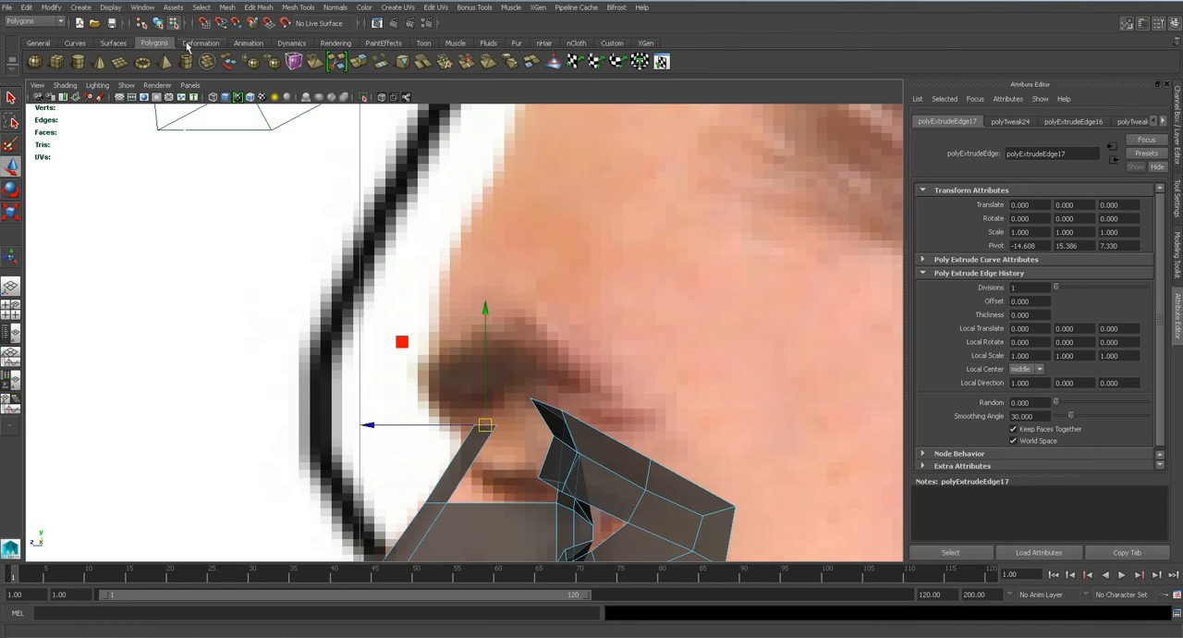
# Extrude the centre edge three more times up the forehead, following the profile in the side view.
pyautogui.click(270, 11)
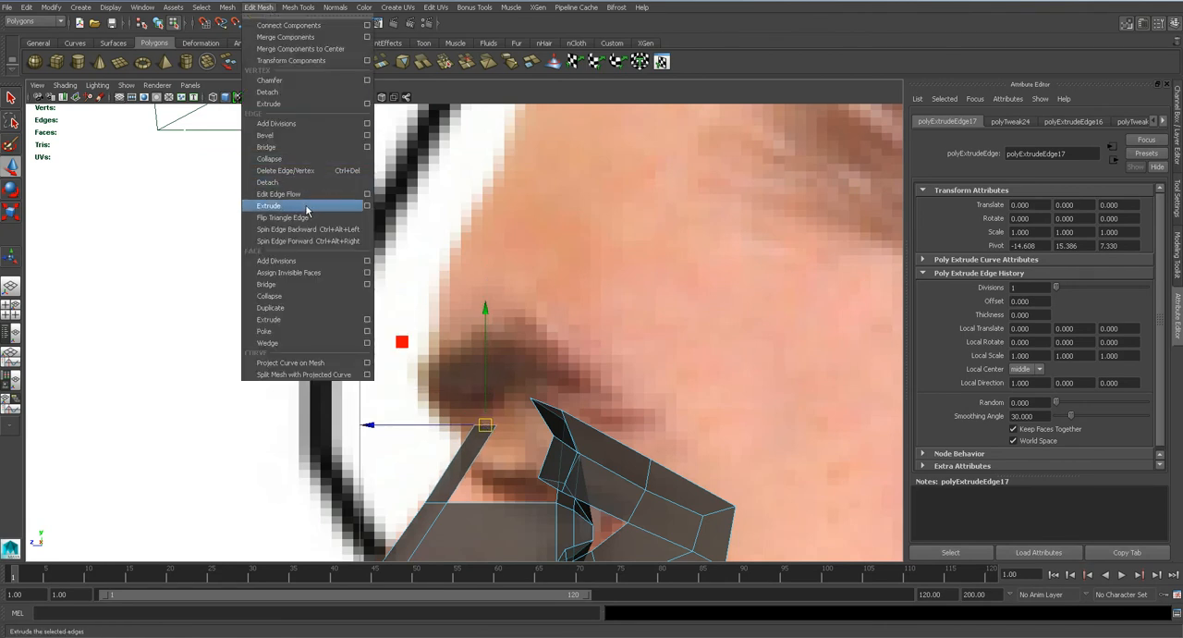
pyautogui.click(308, 207)
pyautogui.moveTo(485, 425); pyautogui.dragTo(596, 242)
pyautogui.scroll(-10, 530, 280)
pyautogui.press('g')
pyautogui.press('w')
pyautogui.press('g')
pyautogui.press('w')
# Try to delete the persp1 camera that shows in the perspective view.
pyautogui.press('space')
pyautogui.press('q')
pyautogui.click(603, 174)
pyautogui.rightClick(603, 174)
pyautogui.click(620, 161)
pyautogui.moveTo(430, 339); pyautogui.dragTo(482, 305, button='right')
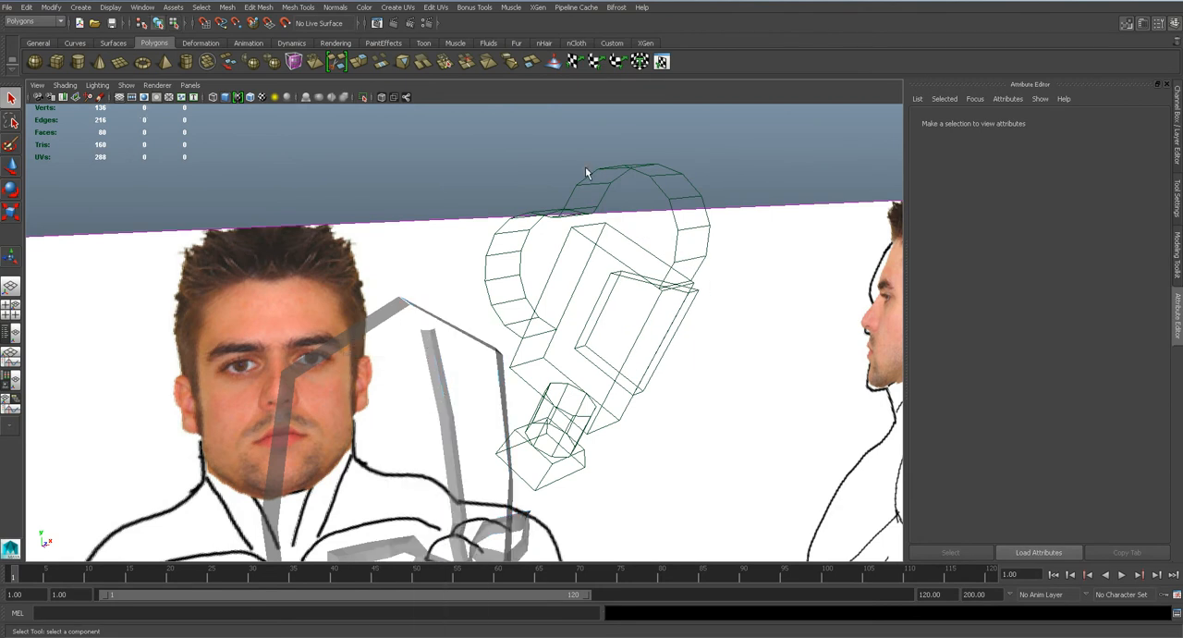
pyautogui.click(625, 169)
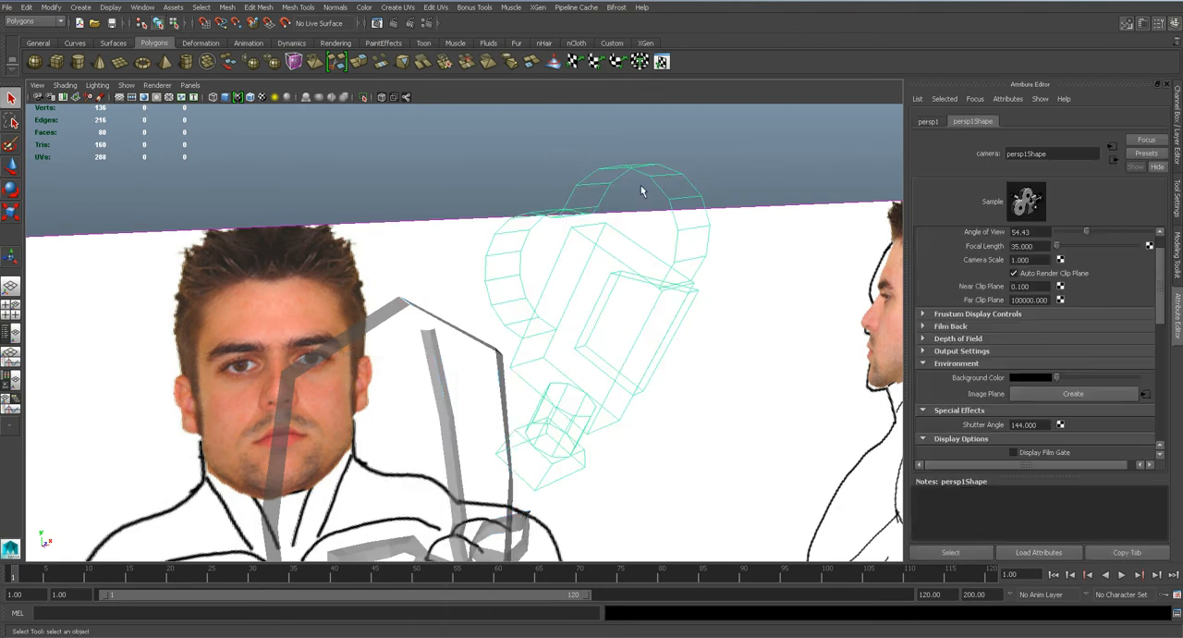
pyautogui.press('Delete')
pyautogui.hotkey('ctrl', 'z')
# Hide the persp1 camera and save the scene.
pyautogui.click(550, 152)
pyautogui.click(586, 182)
pyautogui.hotkey('ctrl', 'h')
pyautogui.keyDown('alt'); pyautogui.moveTo(587, 182); pyautogui.dragTo(486, 338); pyautogui.keyUp('alt')
pyautogui.hotkey('ctrl', 's')
pyautogui.press('Return')
pyautogui.scroll(2, 500, 324)
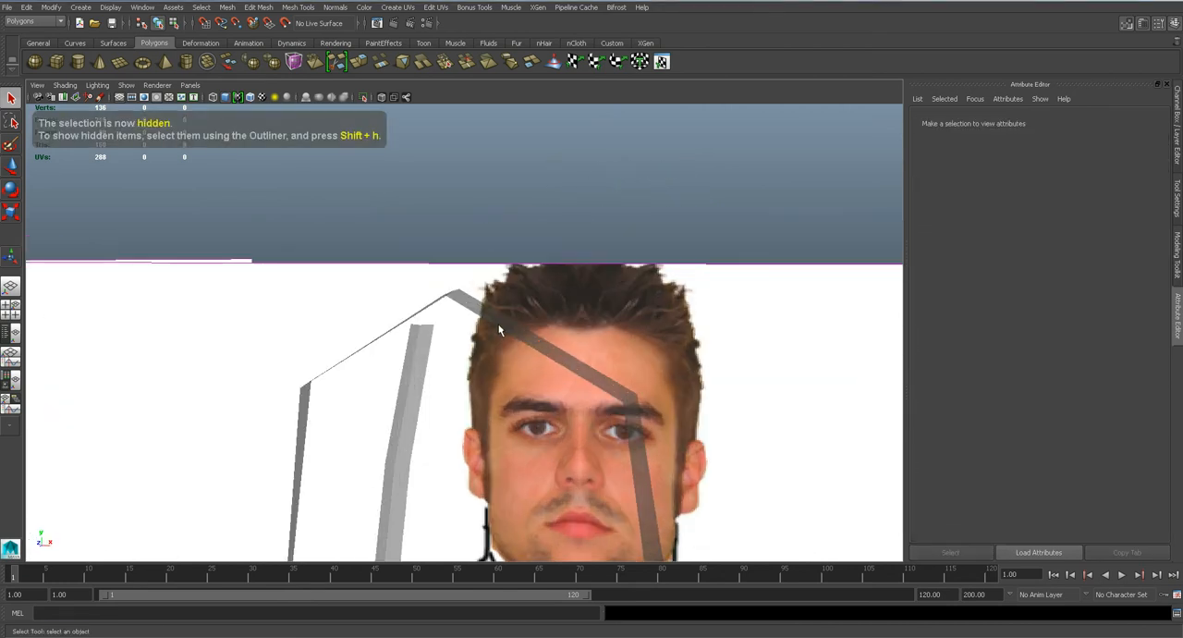
# Insert an edge loop across the top head strip close to the centre line.
pyautogui.click(499, 329)
pyautogui.keyDown('alt'); pyautogui.moveTo(503, 320); pyautogui.dragTo(393, 113, button='middle'); pyautogui.keyUp('alt')
pyautogui.click(298, 6)
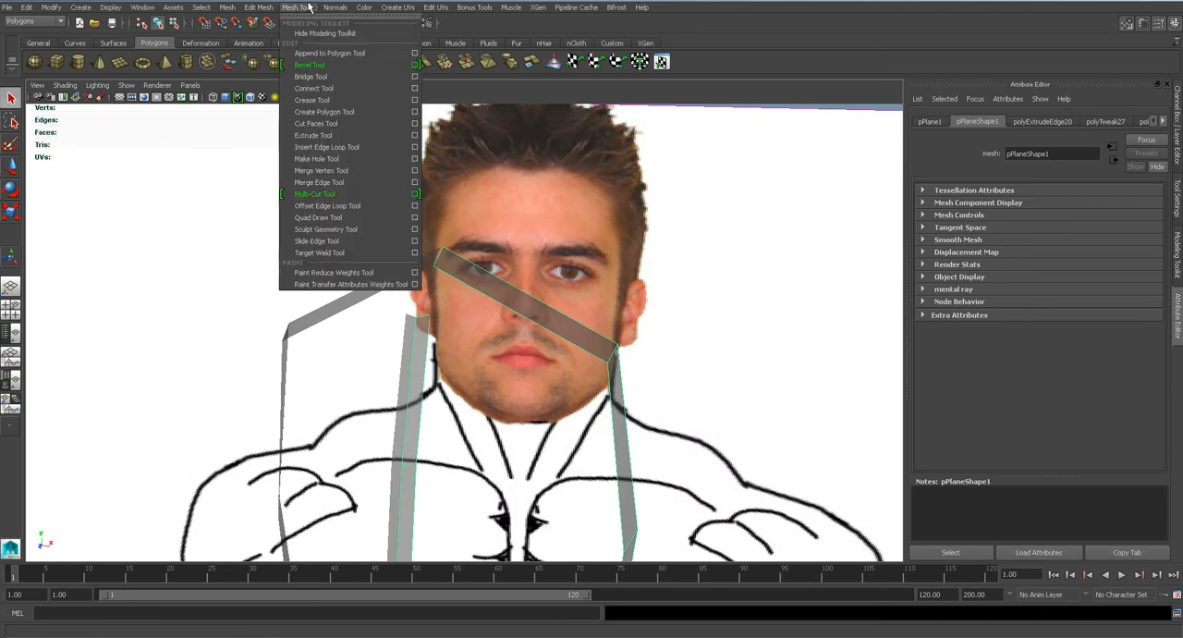
pyautogui.click(349, 147)
pyautogui.click(475, 299)
pyautogui.moveTo(469, 280); pyautogui.dragTo(468, 254, button='right')
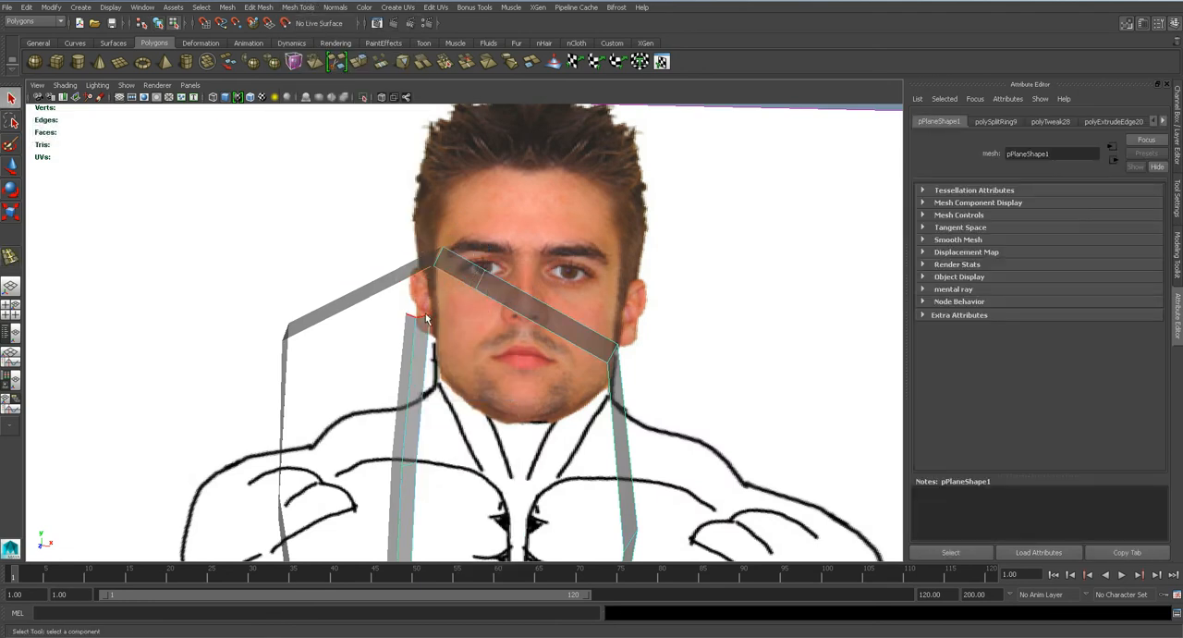
# Bridge the forehead strip's top edge to the front edge of the new segment on the top head strip.
pyautogui.click(1179, 255)
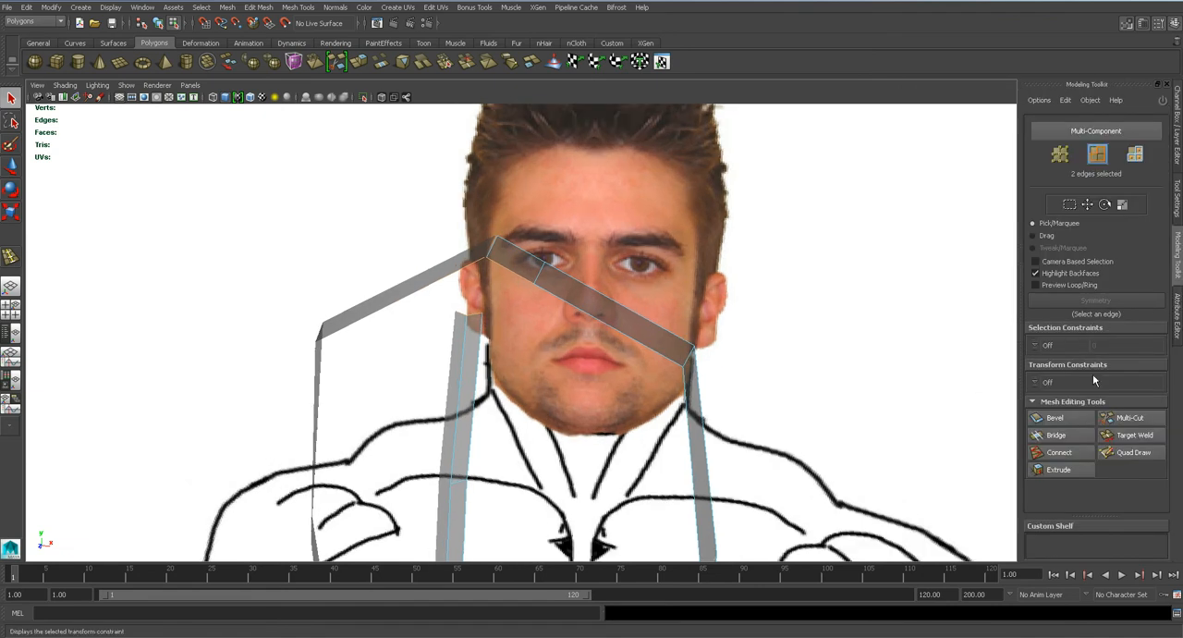
pyautogui.click(1056, 436)
pyautogui.press('q')
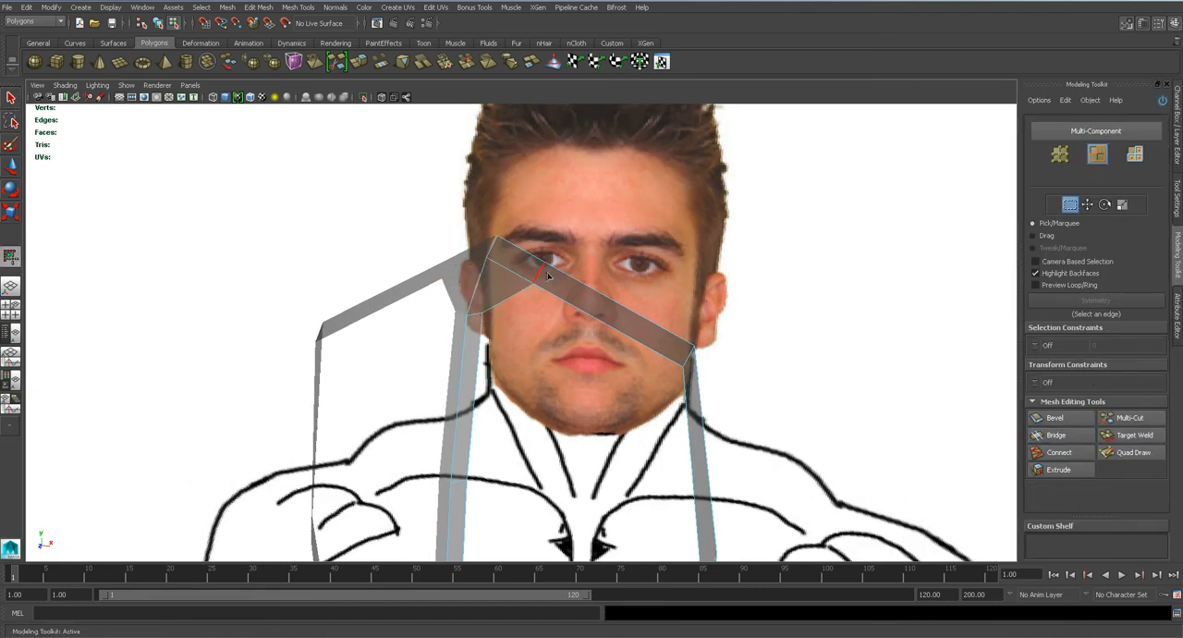
# Select the inserted edge on the top head strip and reposition it in the front view.
pyautogui.click(541, 274)
pyautogui.moveTo(546, 309)
pyautogui.keyDown('alt'); pyautogui.mouseDown()
pyautogui.moveTo(564, 285)
pyautogui.moveTo(557, 313)
pyautogui.mouseUp(); pyautogui.keyUp('alt')
pyautogui.press('space')
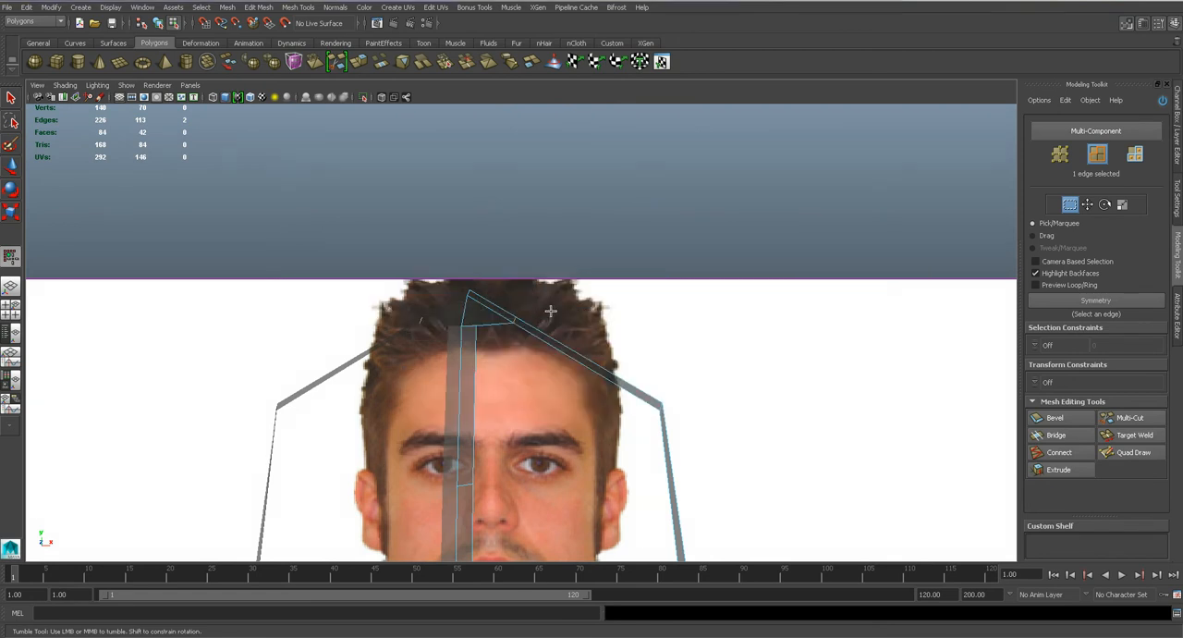
pyautogui.press('w')
pyautogui.keyDown('alt'); pyautogui.moveTo(563, 212); pyautogui.dragTo(508, 409, button='middle'); pyautogui.keyUp('alt')
pyautogui.keyDown('alt'); pyautogui.moveTo(507, 410); pyautogui.dragTo(547, 301, button='right'); pyautogui.keyUp('alt')
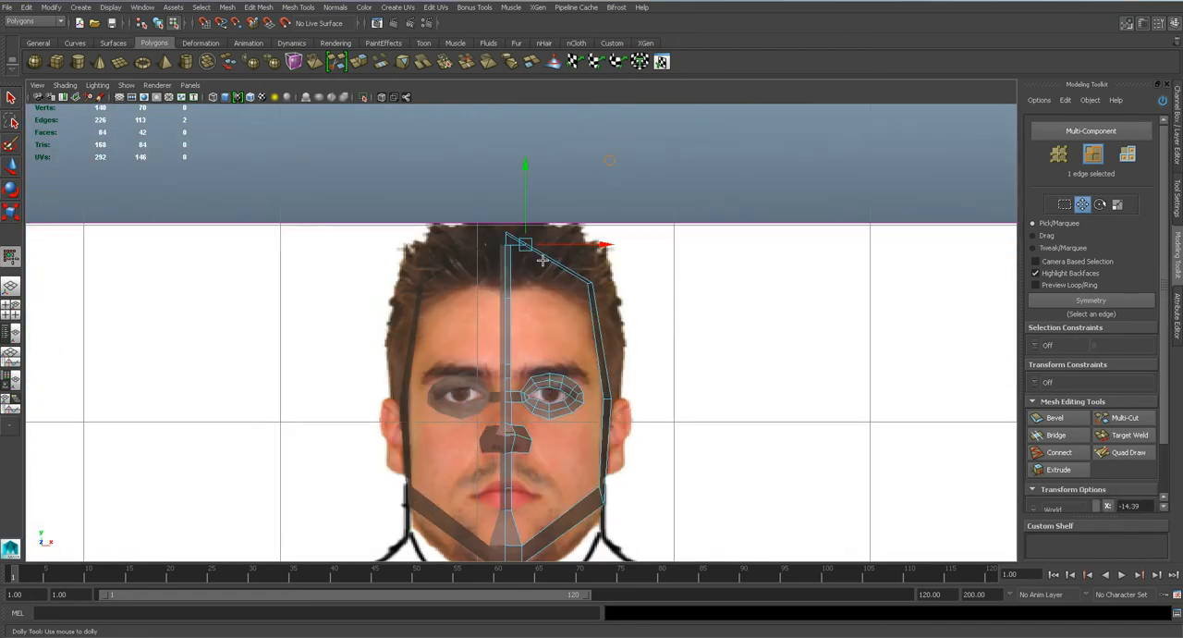
pyautogui.keyDown('alt'); pyautogui.moveTo(511, 255); pyautogui.dragTo(515, 333, button='middle'); pyautogui.keyUp('alt')
pyautogui.keyDown('alt'); pyautogui.moveTo(514, 334); pyautogui.dragTo(475, 308, button='right'); pyautogui.keyUp('alt')
# Select the inserted edge's two vertices and move them outward and up to round the top of the head.
pyautogui.press('q')
pyautogui.click(10, 98)
pyautogui.click(10, 189)
pyautogui.keyDown('alt'); pyautogui.moveTo(526, 364); pyautogui.dragTo(531, 370, button='right'); pyautogui.keyUp('alt')
pyautogui.scroll(5, 531, 369)
pyautogui.press('q')
pyautogui.moveTo(509, 321); pyautogui.dragTo(490, 320, button='right')
pyautogui.click(507, 318)
pyautogui.press('w')
pyautogui.moveTo(507, 317); pyautogui.dragTo(581, 303)
pyautogui.press('q')
pyautogui.press('w')
# Inspect the head strips and new crown segment in the perspective view with smooth mesh preview.
pyautogui.press('space')
pyautogui.moveTo(589, 456); pyautogui.dragTo(587, 291)
pyautogui.press('space')
pyautogui.moveTo(560, 368); pyautogui.dragTo(561, 342)
pyautogui.keyDown('alt'); pyautogui.moveTo(580, 389); pyautogui.dragTo(507, 338); pyautogui.keyUp('alt')
pyautogui.scroll(-3, 470, 353)
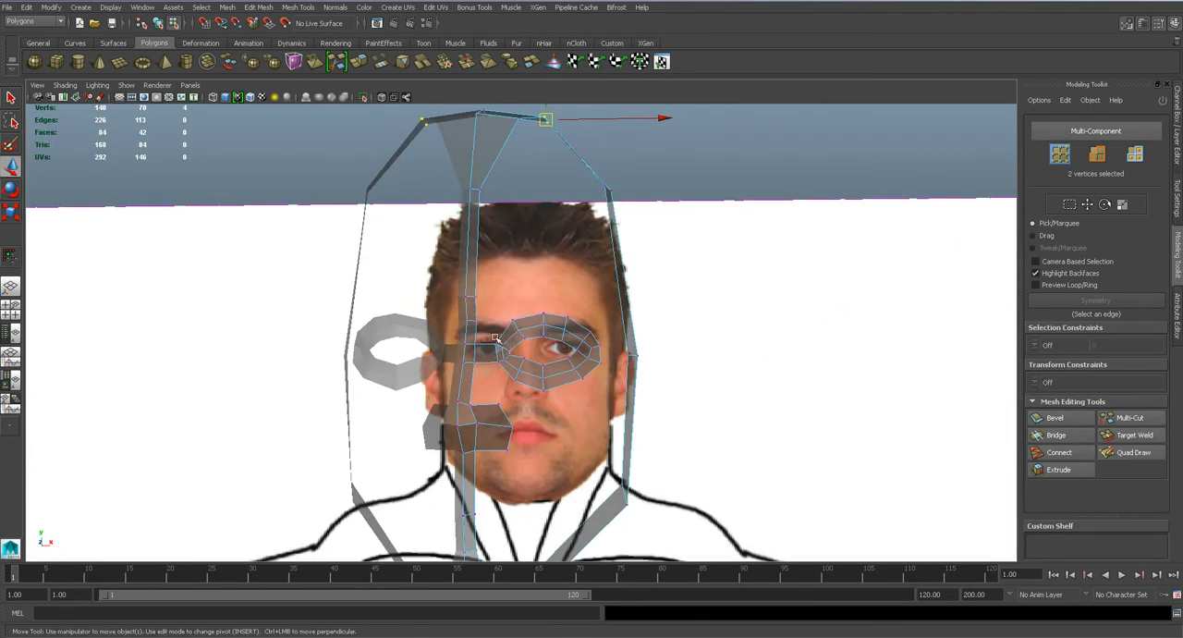
pyautogui.moveTo(466, 328); pyautogui.dragTo(467, 558, button='right')
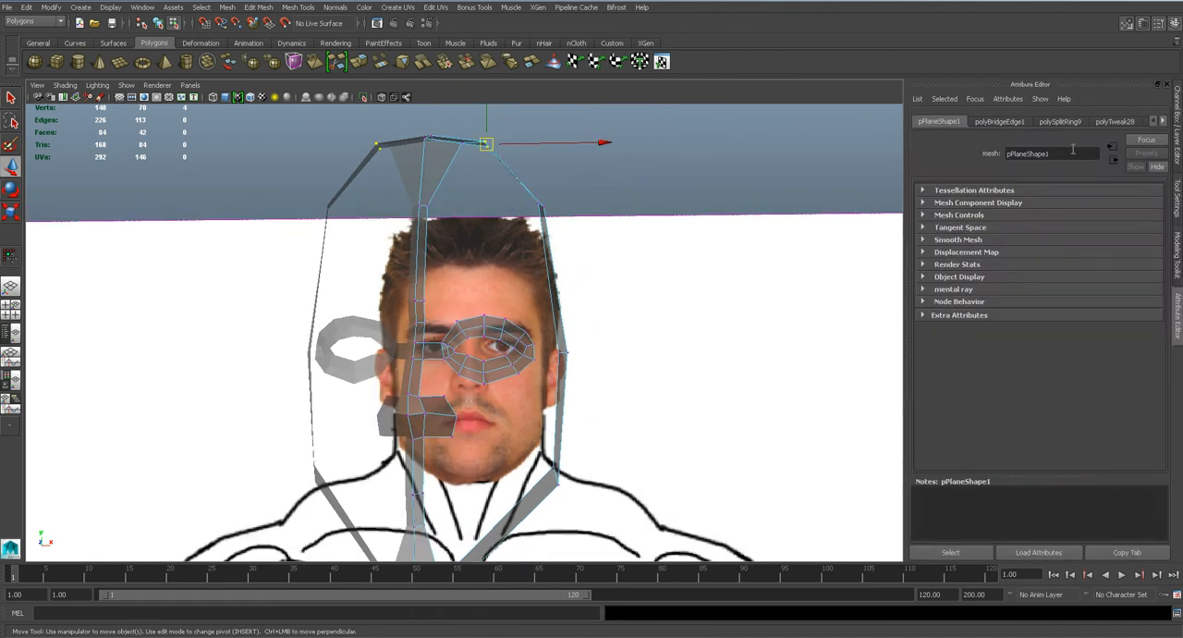
pyautogui.moveTo(415, 363); pyautogui.dragTo(422, 573, button='right')
pyautogui.moveTo(1074, 278); pyautogui.dragTo(1014, 282)
pyautogui.press('q')
pyautogui.moveTo(418, 322); pyautogui.dragTo(475, 301, button='right')
pyautogui.keyDown('alt'); pyautogui.moveTo(594, 177); pyautogui.dragTo(633, 183); pyautogui.keyUp('alt')
pyautogui.click(416, 346)
pyautogui.press('3')
pyautogui.keyDown('alt'); pyautogui.moveTo(523, 353); pyautogui.dragTo(352, 344); pyautogui.keyUp('alt')
# Turn off smooth preview and adjust the forehead's top vertices and the side strip's upper corner vertices in the side view.
pyautogui.press('space')
pyautogui.moveTo(443, 327); pyautogui.dragTo(512, 323)
pyautogui.press('1')
pyautogui.moveTo(498, 265); pyautogui.dragTo(448, 263, button='right')
pyautogui.press('w')
pyautogui.moveTo(485, 243)
pyautogui.mouseDown()
pyautogui.moveTo(507, 261)
pyautogui.moveTo(493, 259)
pyautogui.mouseUp()
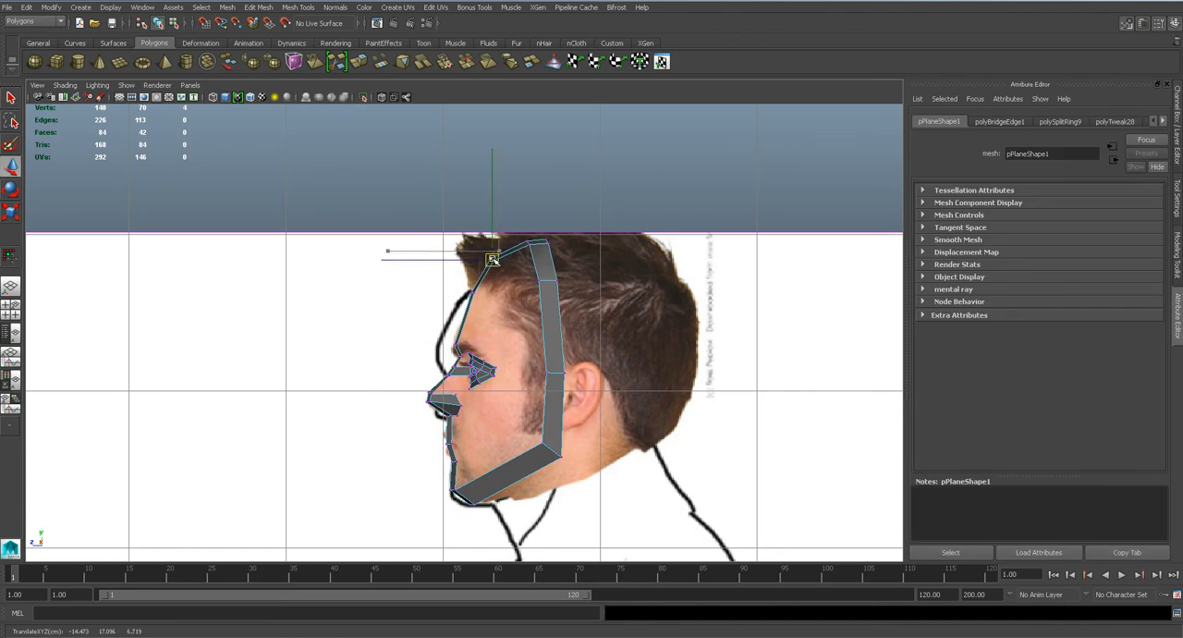
pyautogui.moveTo(539, 290)
pyautogui.mouseDown()
pyautogui.moveTo(564, 275)
pyautogui.moveTo(529, 280)
pyautogui.mouseUp()
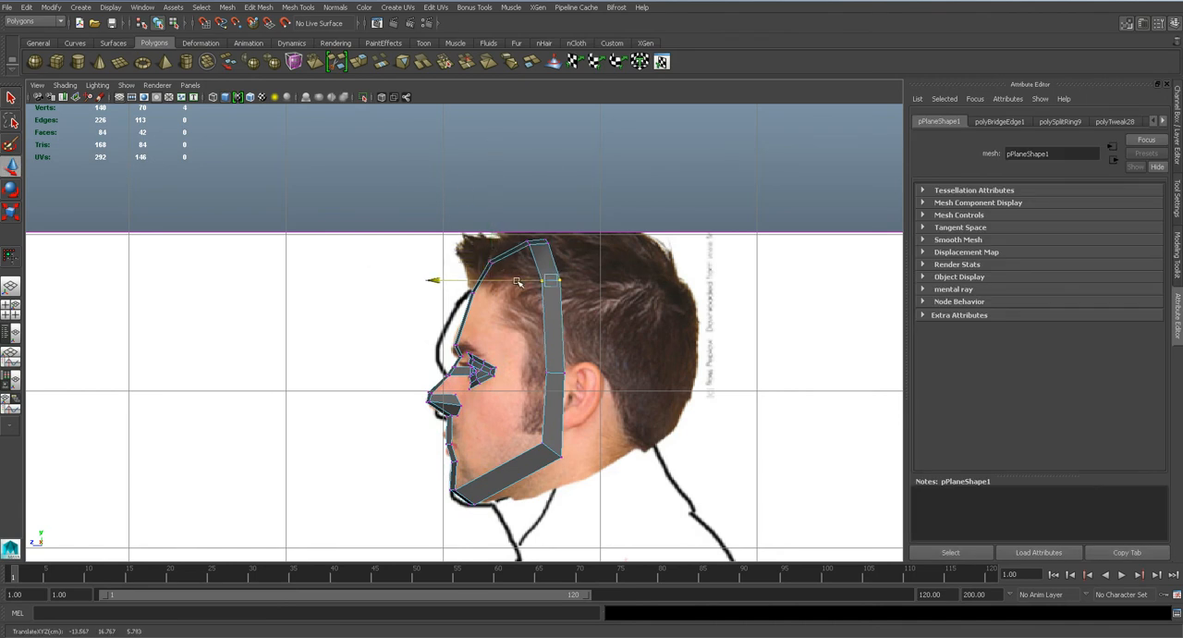
# Examine the adjusted crown, forehead and brow area in the perspective and front views.
pyautogui.press('space')
pyautogui.moveTo(513, 395); pyautogui.dragTo(510, 359)
pyautogui.keyDown('alt'); pyautogui.moveTo(423, 389); pyautogui.dragTo(439, 392); pyautogui.keyUp('alt')
pyautogui.keyDown('alt'); pyautogui.moveTo(445, 469); pyautogui.dragTo(467, 302, button='middle'); pyautogui.keyUp('alt')
pyautogui.press('space')
pyautogui.moveTo(429, 429); pyautogui.dragTo(430, 454)
pyautogui.keyDown('alt'); pyautogui.moveTo(462, 483); pyautogui.dragTo(496, 234, button='middle'); pyautogui.keyUp('alt')
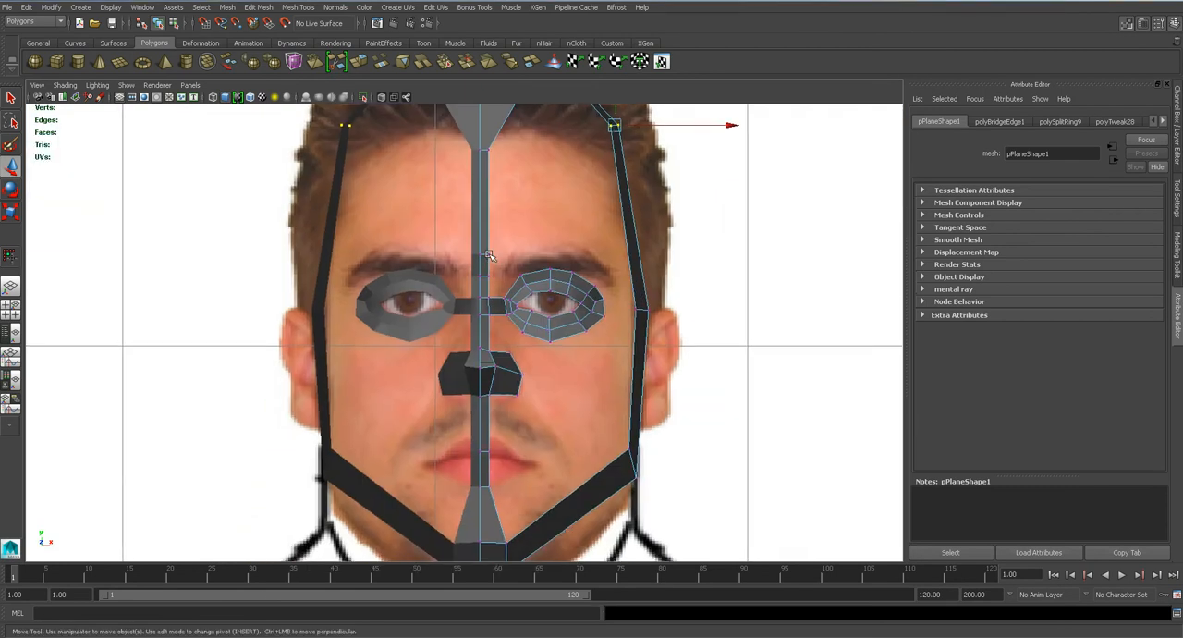
pyautogui.scroll(6, 490, 302)
pyautogui.keyDown('alt'); pyautogui.moveTo(552, 155); pyautogui.dragTo(534, 229, button='middle'); pyautogui.keyUp('alt')
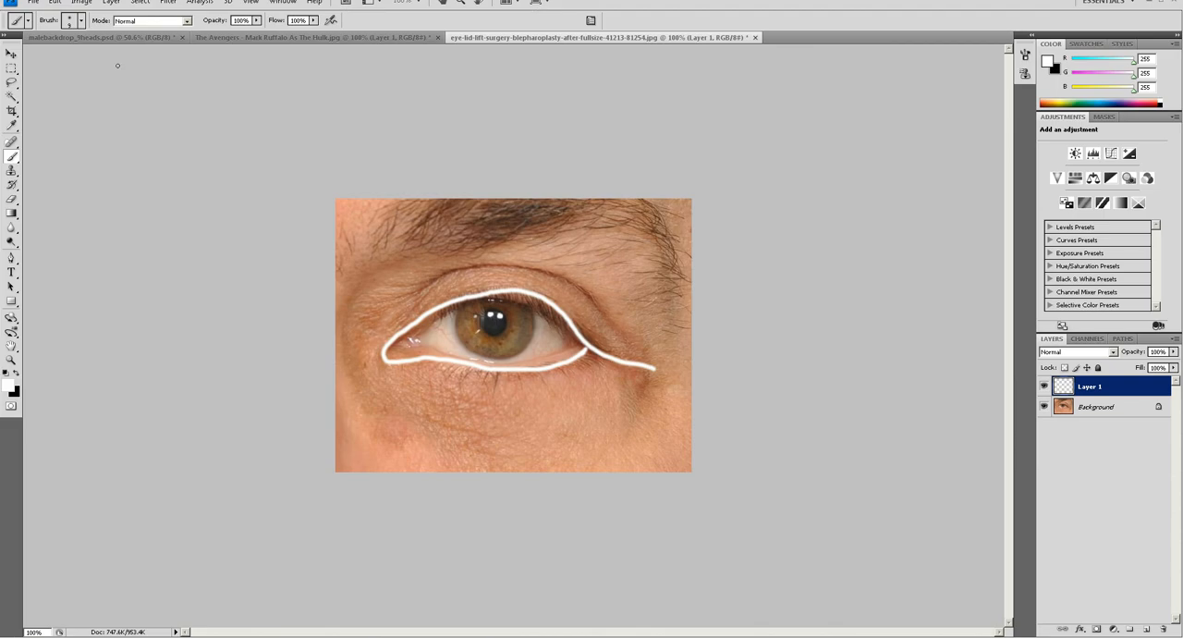
# Switch to Photoshop and zoom in on the malebackdrop_9heads.psd reference image.
pyautogui.click(146, 38)
pyautogui.press('z')
pyautogui.moveTo(262, 68); pyautogui.dragTo(354, 148)
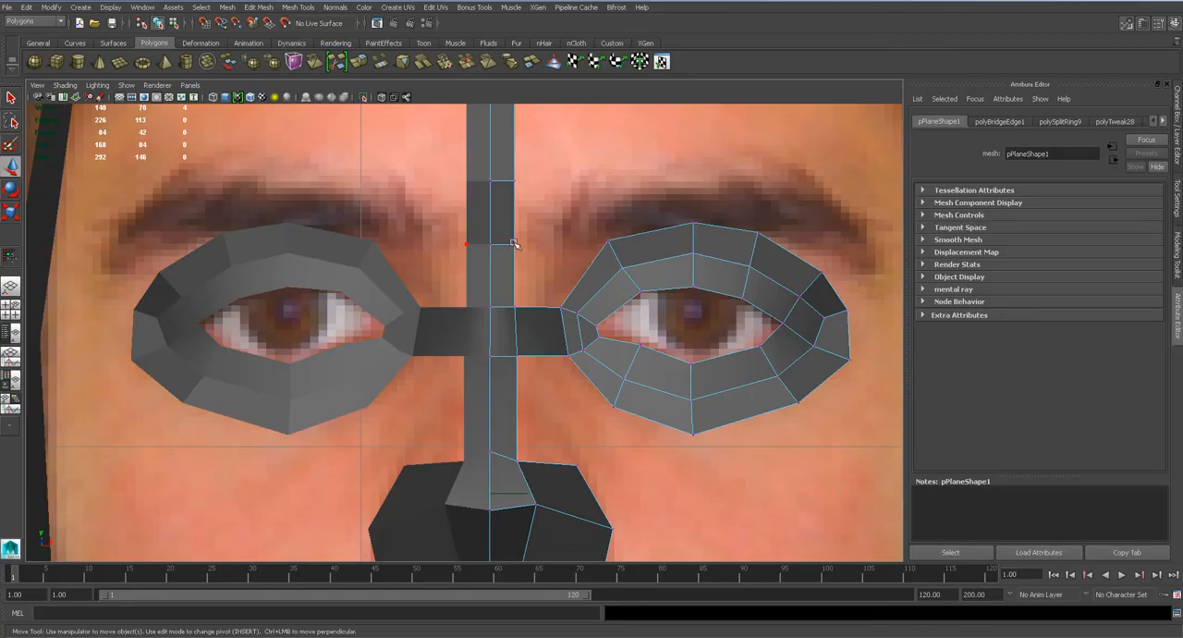
# Return to Maya, widen the centre strip at the brows, narrow it slightly at the nose bridge, and save the scene.
pyautogui.moveTo(558, 242); pyautogui.dragTo(570, 235)
pyautogui.click(515, 182)
pyautogui.moveTo(567, 181); pyautogui.dragTo(578, 180)
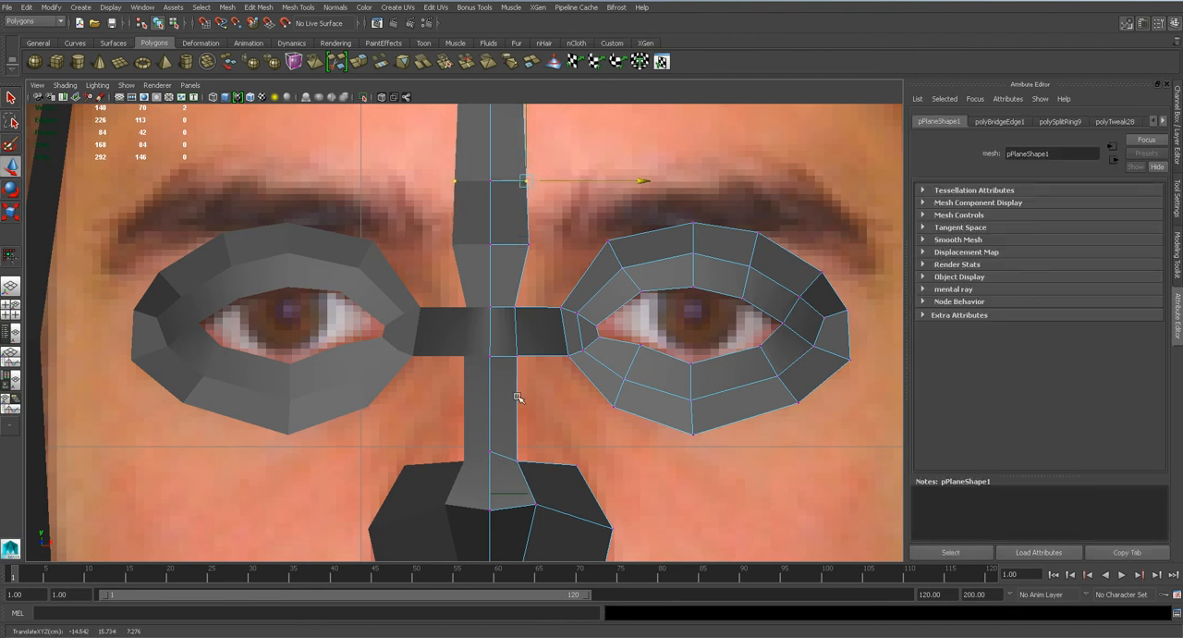
pyautogui.keyDown('alt'); pyautogui.moveTo(518, 395); pyautogui.dragTo(522, 268, button='middle'); pyautogui.keyUp('alt')
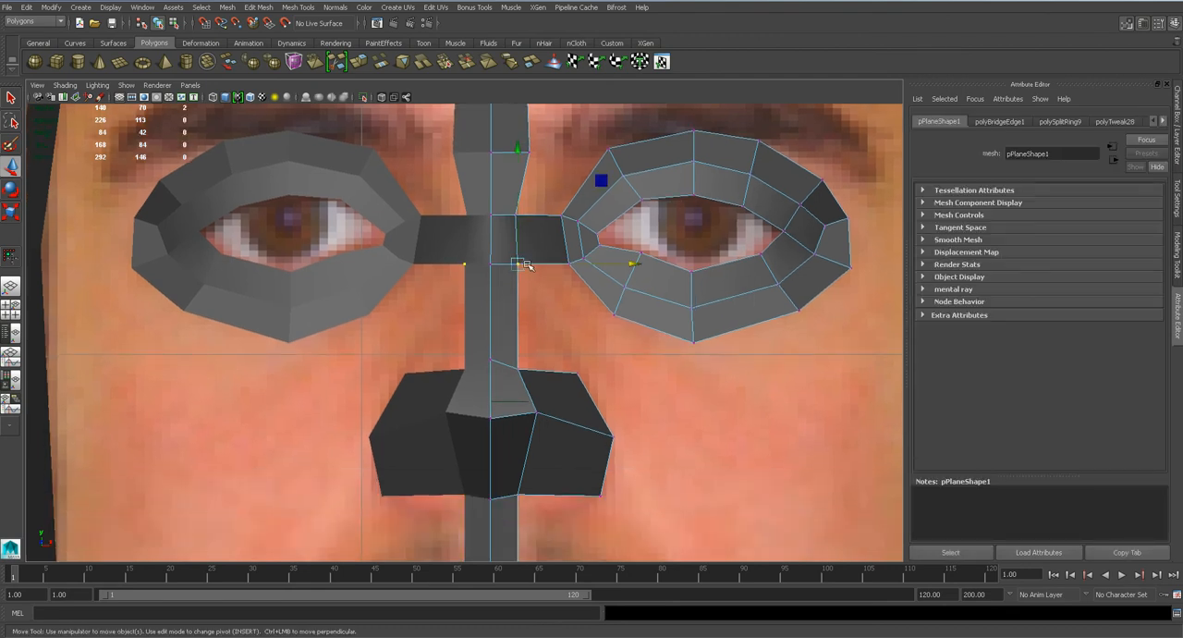
pyautogui.moveTo(525, 265); pyautogui.dragTo(542, 264)
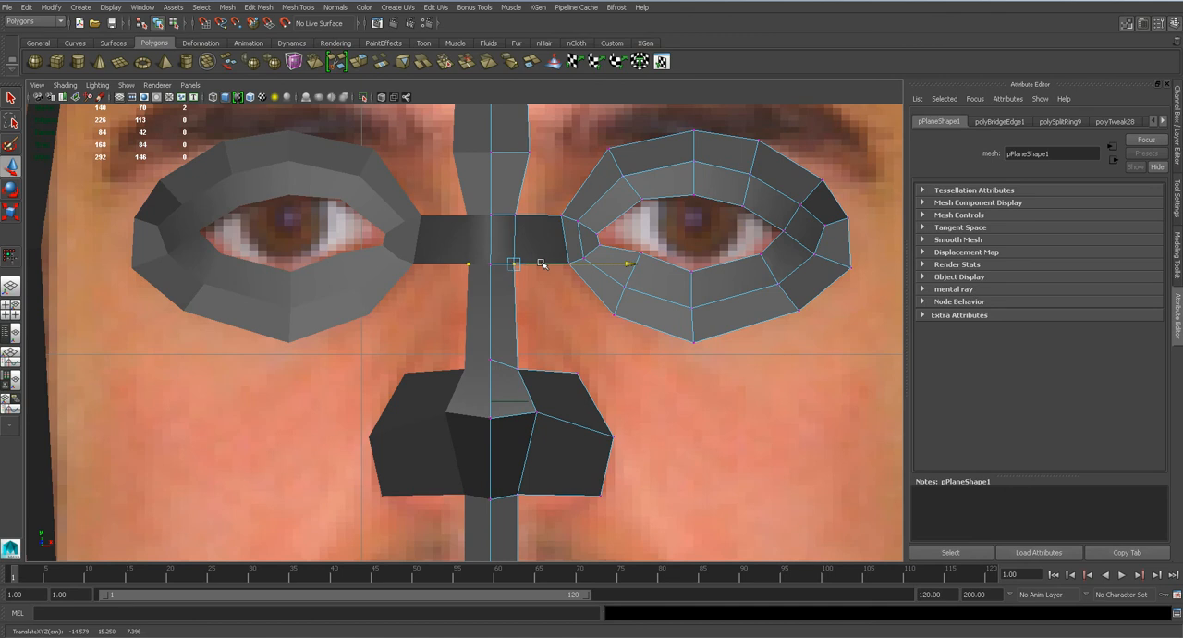
pyautogui.hotkey('ctrl', 's')
pyautogui.press('Return')
# Adjust the height of the jaw corner vertex and the chin's centre vertices in the front view.
pyautogui.keyDown('alt'); pyautogui.moveTo(571, 479); pyautogui.dragTo(506, 308, button='middle'); pyautogui.keyUp('alt')
pyautogui.scroll(-5, 502, 375)
pyautogui.scroll(1, 555, 333)
pyautogui.click(591, 361)
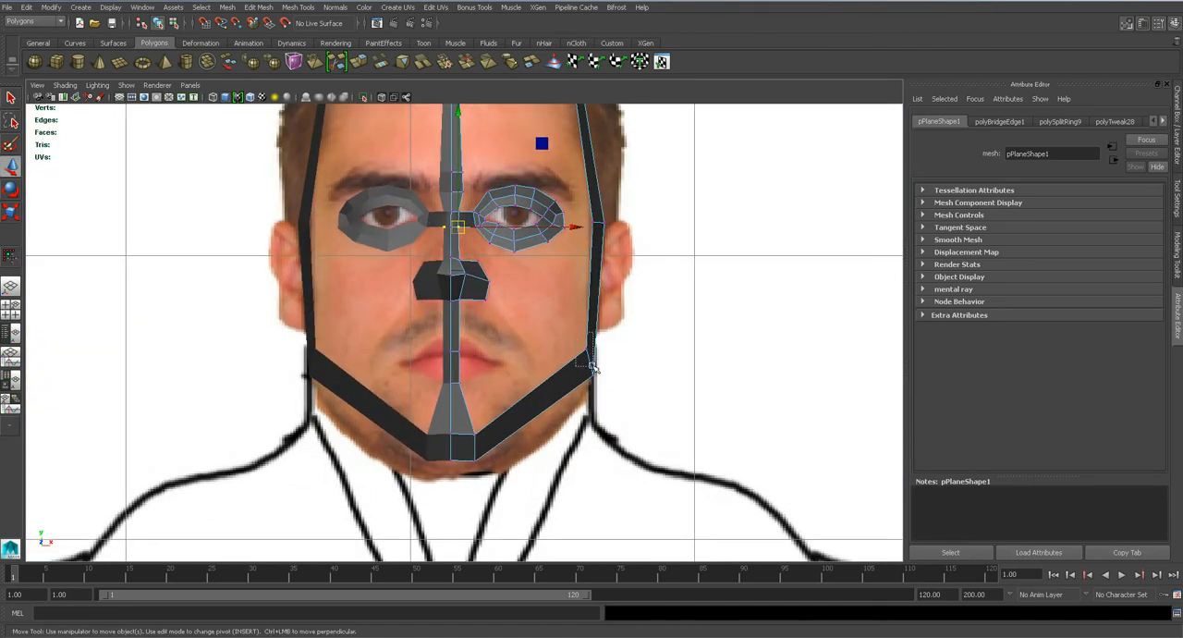
pyautogui.moveTo(594, 363); pyautogui.dragTo(594, 368)
pyautogui.moveTo(465, 421); pyautogui.dragTo(519, 447)
pyautogui.moveTo(436, 426)
pyautogui.mouseDown()
pyautogui.moveTo(471, 482)
pyautogui.moveTo(451, 414)
pyautogui.mouseUp()
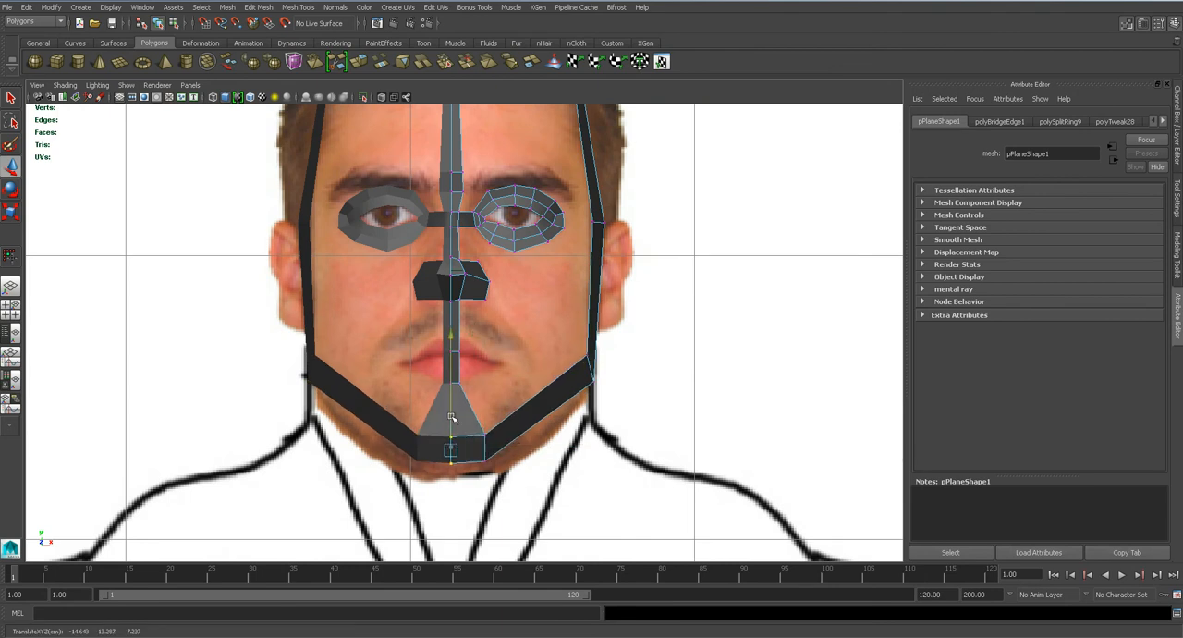
# Extrude the four lower outer edges of the eye ring and pull them down toward the cheek.
pyautogui.scroll(6, 493, 346)
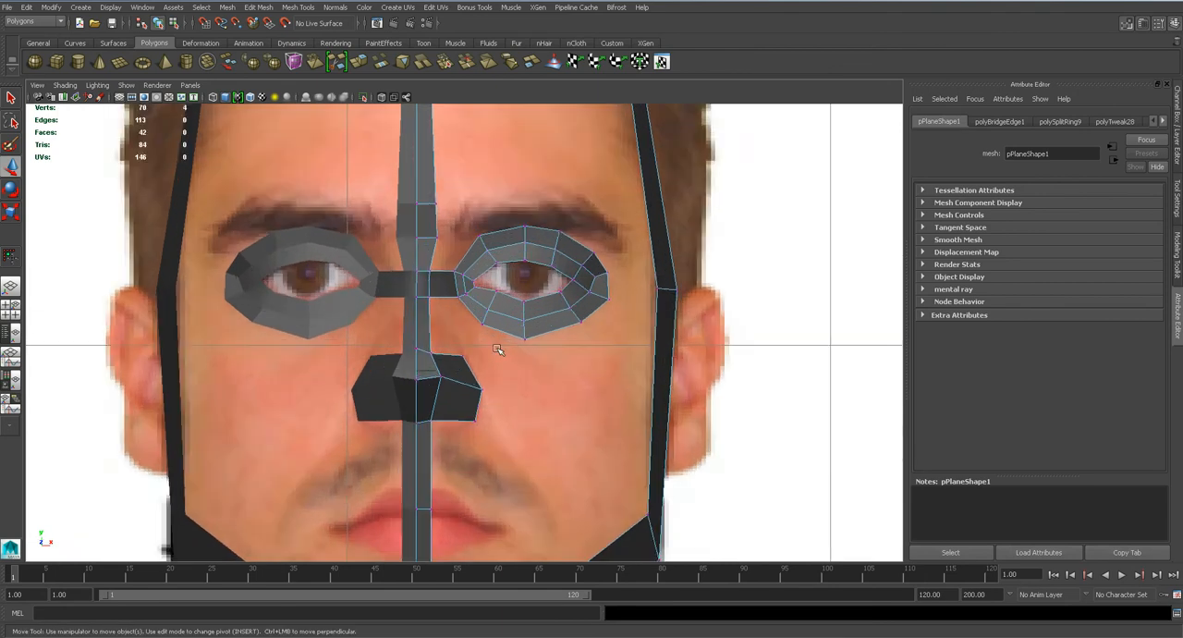
pyautogui.moveTo(523, 303); pyautogui.dragTo(521, 270, button='right')
pyautogui.press('q')
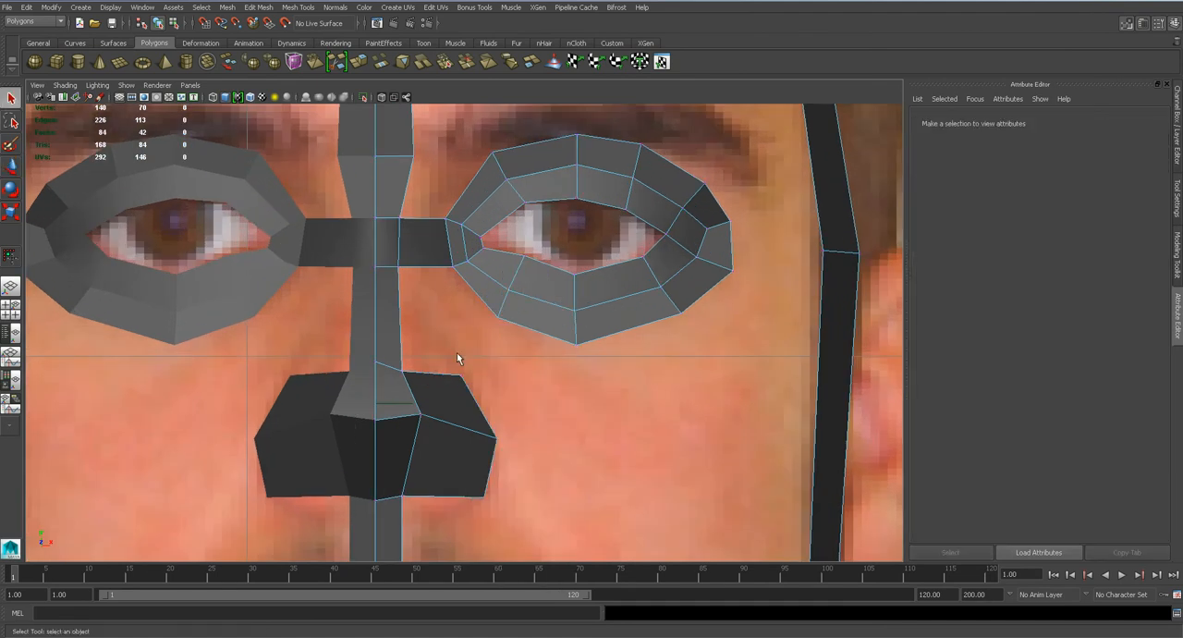
pyautogui.keyDown('alt'); pyautogui.moveTo(556, 211); pyautogui.dragTo(532, 266, button='middle'); pyautogui.keyUp('alt')
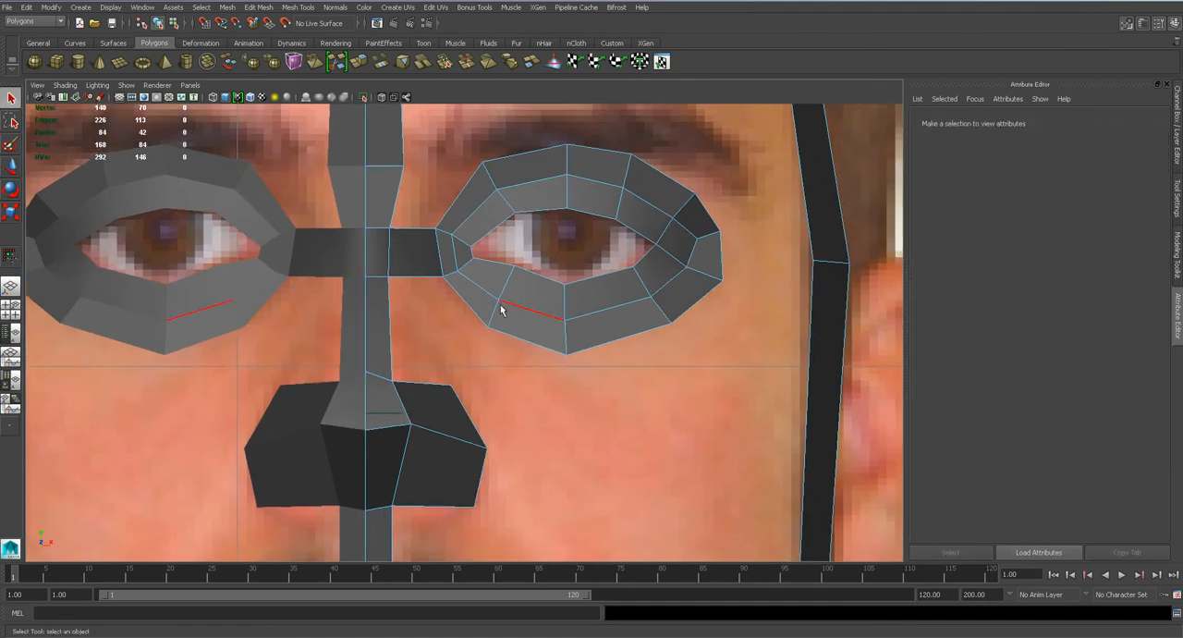
pyautogui.click(475, 317)
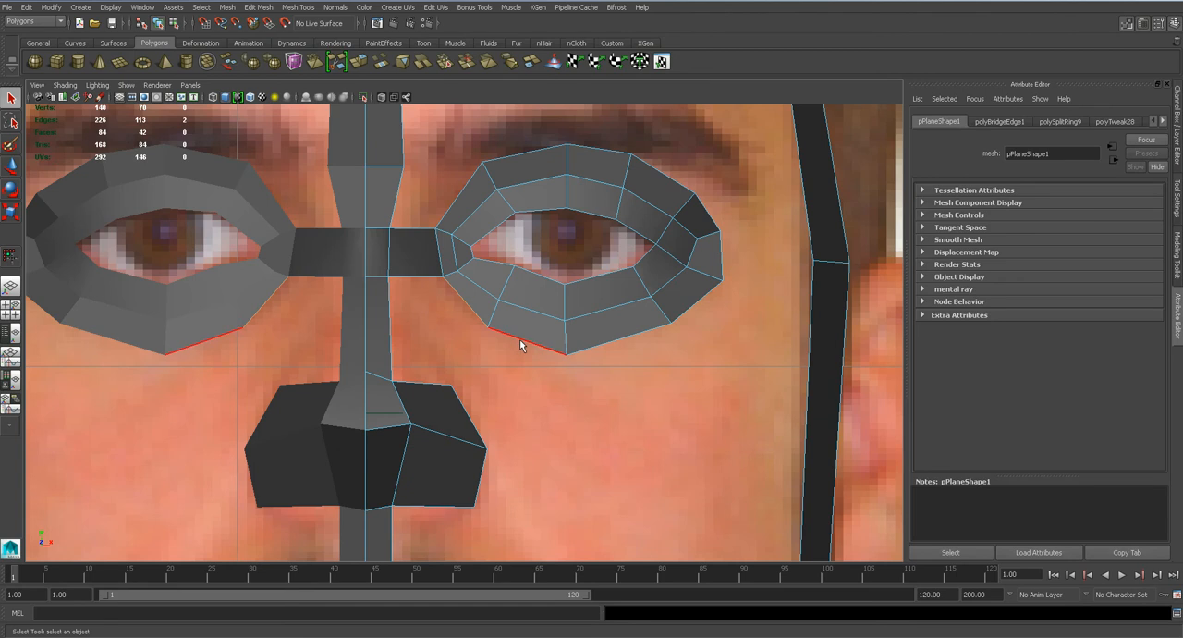
pyautogui.keyDown('shift'); pyautogui.click(704, 298); pyautogui.keyUp('shift')
pyautogui.click(308, 20)
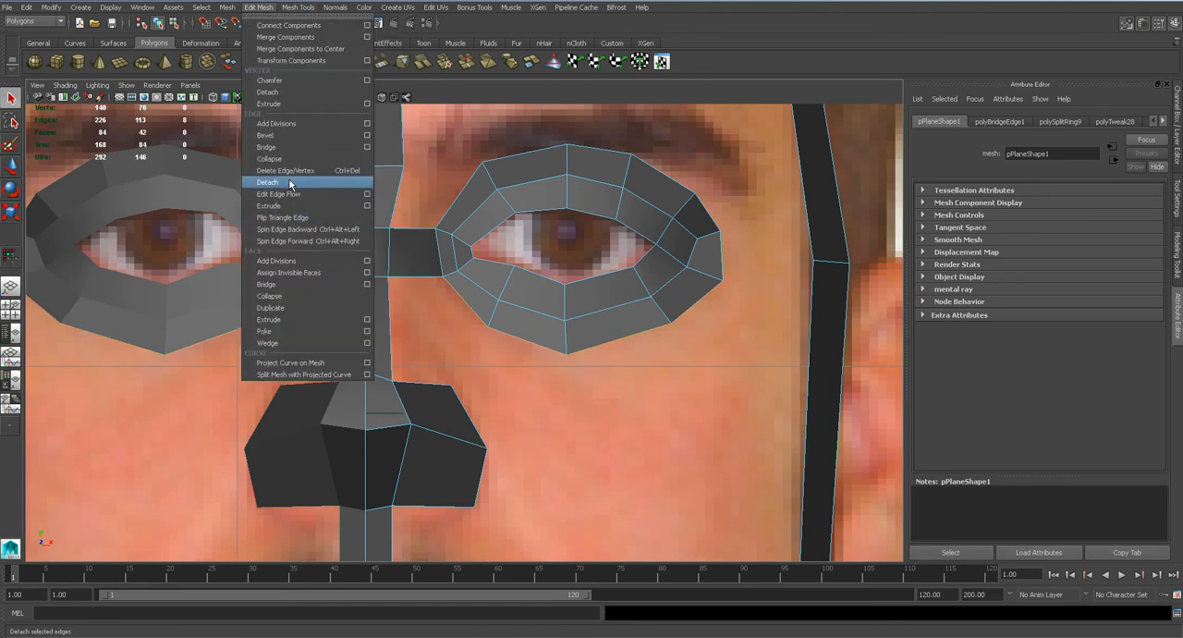
pyautogui.click(287, 200)
pyautogui.press('w')
pyautogui.moveTo(583, 286); pyautogui.dragTo(572, 348)
# Spread the extruded cheek vertices around the lower eye ring in the front view to form an even row.
pyautogui.moveTo(491, 334); pyautogui.dragTo(435, 334, button='right')
pyautogui.moveTo(431, 327)
pyautogui.mouseDown()
pyautogui.moveTo(459, 359)
pyautogui.moveTo(424, 313)
pyautogui.mouseUp()
pyautogui.moveTo(471, 375)
pyautogui.mouseDown()
pyautogui.moveTo(505, 403)
pyautogui.moveTo(473, 375)
pyautogui.mouseUp()
pyautogui.moveTo(704, 332); pyautogui.dragTo(773, 327)
pyautogui.moveTo(654, 371); pyautogui.dragTo(689, 400)
pyautogui.moveTo(673, 387); pyautogui.dragTo(707, 383)
# Reposition the new cheek vertices in depth in the side view to follow the curve of the face.
pyautogui.press('space')
pyautogui.moveTo(579, 361); pyautogui.dragTo(637, 360)
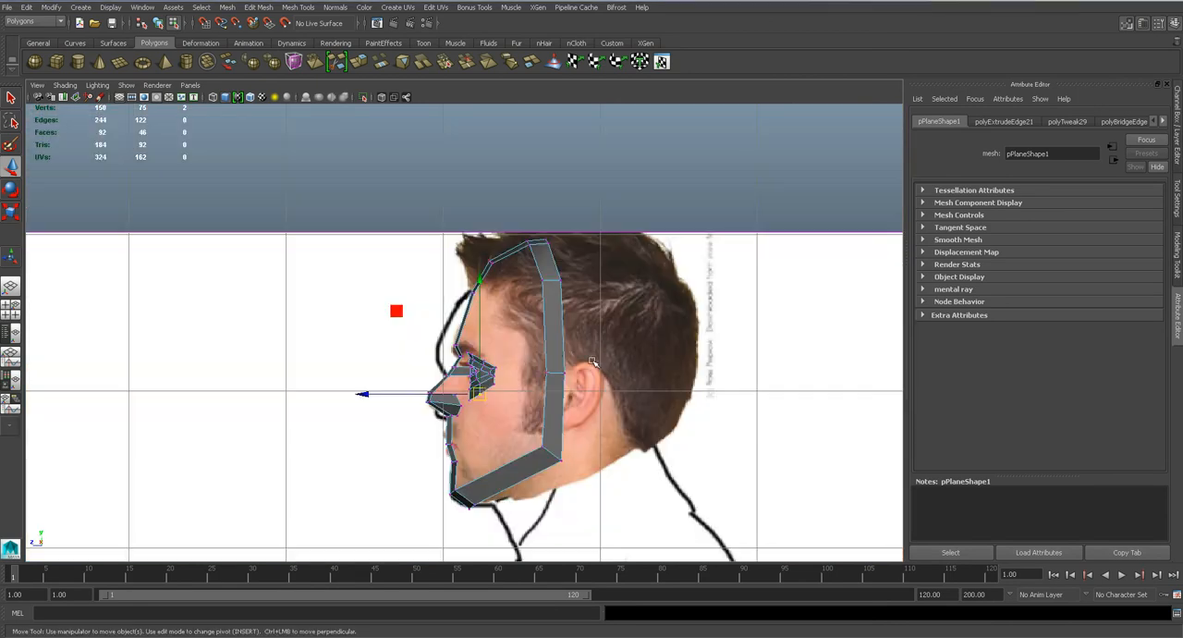
pyautogui.keyDown('alt'); pyautogui.moveTo(504, 423); pyautogui.dragTo(508, 383, button='middle'); pyautogui.keyUp('alt')
pyautogui.scroll(6, 507, 383)
pyautogui.keyDown('alt'); pyautogui.moveTo(497, 469); pyautogui.dragTo(482, 363, button='middle'); pyautogui.keyUp('alt')
pyautogui.scroll(1, 482, 363)
pyautogui.scroll(1, 482, 363)
pyautogui.click(463, 244)
pyautogui.moveTo(433, 245); pyautogui.dragTo(421, 303)
pyautogui.moveTo(636, 207); pyautogui.dragTo(606, 220)
pyautogui.moveTo(488, 260); pyautogui.dragTo(525, 281)
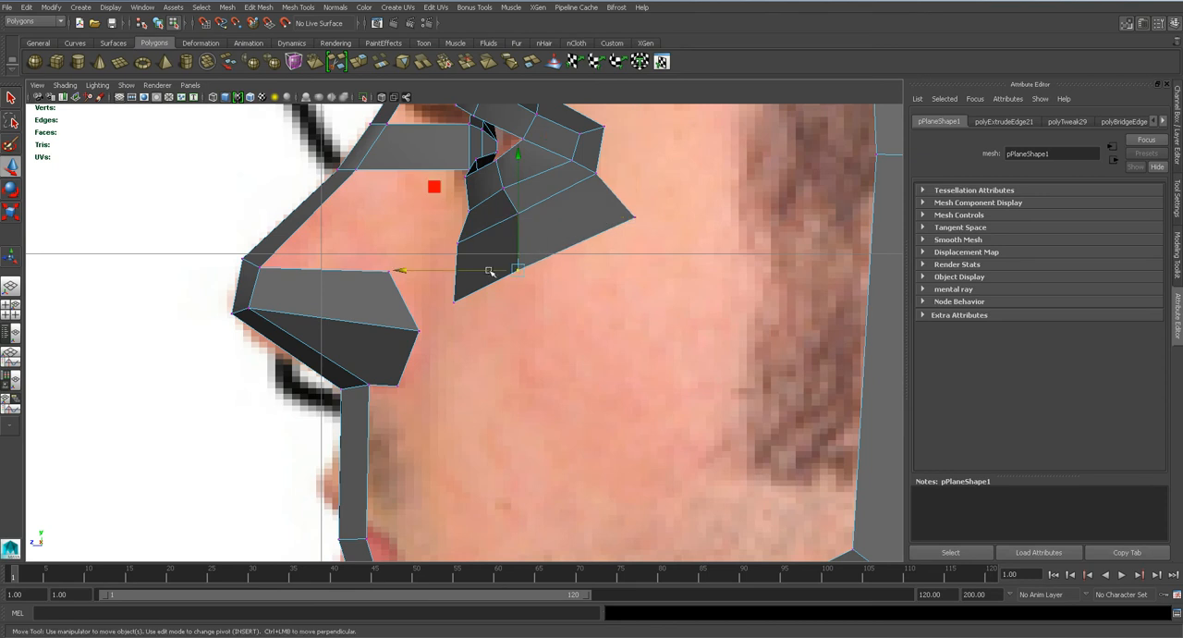
# Try to move the middle lower cheek vertex further back in the side view.
pyautogui.click(605, 299)
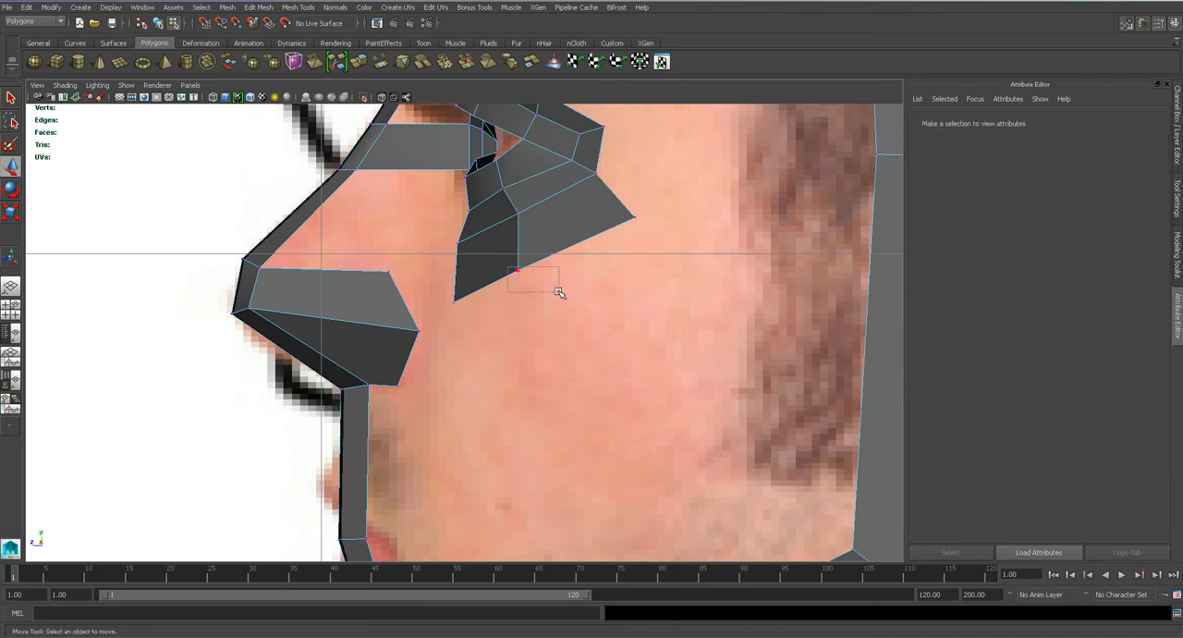
pyautogui.click(513, 270)
pyautogui.moveTo(455, 269)
pyautogui.mouseDown()
pyautogui.moveTo(483, 271)
pyautogui.moveTo(473, 262)
pyautogui.mouseUp()
pyautogui.hotkey('ctrl', 'z')
# Adjust the lower cheek vertices below the eye in the perspective view.
pyautogui.press('space')
pyautogui.keyDown('alt'); pyautogui.moveTo(463, 355); pyautogui.dragTo(475, 341); pyautogui.keyUp('alt')
pyautogui.keyDown('alt'); pyautogui.moveTo(503, 374); pyautogui.dragTo(521, 308, button='middle'); pyautogui.keyUp('alt')
pyautogui.click(492, 383)
pyautogui.click(485, 380)
pyautogui.keyDown('alt'); pyautogui.moveTo(486, 381); pyautogui.dragTo(380, 370); pyautogui.keyUp('alt')
pyautogui.keyDown('alt'); pyautogui.moveTo(384, 373); pyautogui.dragTo(483, 283); pyautogui.keyUp('alt')
# Check the lower cheek vertices and smoothed mesh, and raise the horizontal edge of the side head strip in the perspective view.
pyautogui.click(447, 380)
pyautogui.moveTo(472, 202); pyautogui.dragTo(601, 374)
pyautogui.press('3')
pyautogui.moveTo(529, 348); pyautogui.dragTo(530, 318, button='right')
pyautogui.click(534, 350)
pyautogui.click(769, 364)
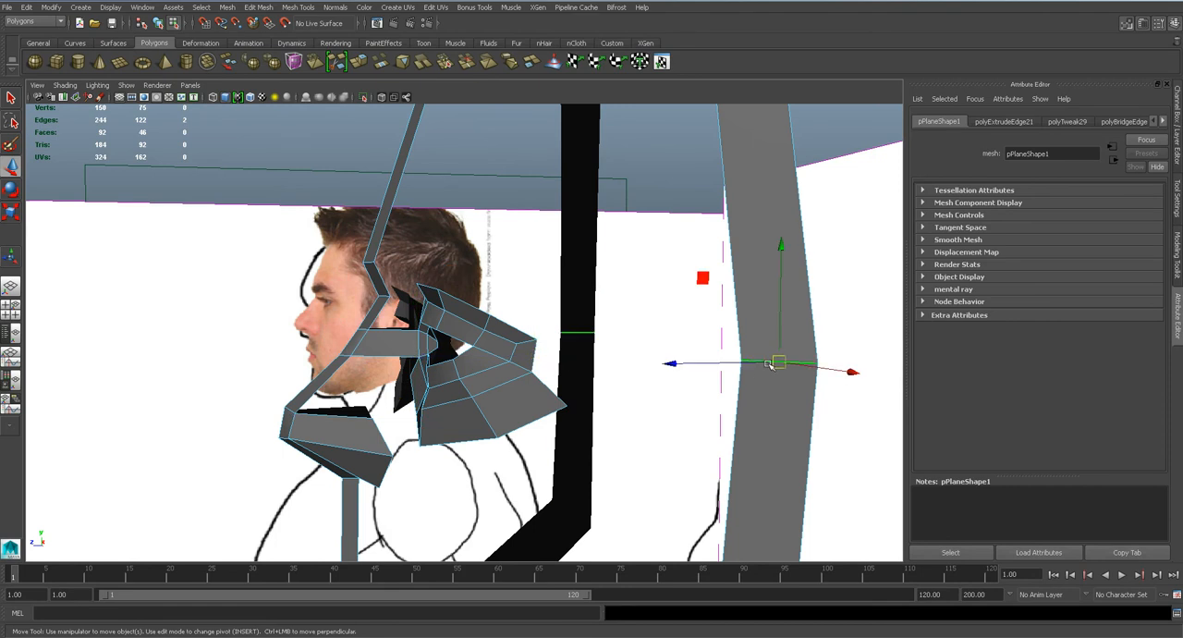
pyautogui.moveTo(783, 320); pyautogui.dragTo(783, 296)
# Insert an edge loop across the side head strip just below its raised horizontal edge.
pyautogui.click(292, 7)
pyautogui.click(372, 150)
pyautogui.click(742, 391)
pyautogui.press('q')
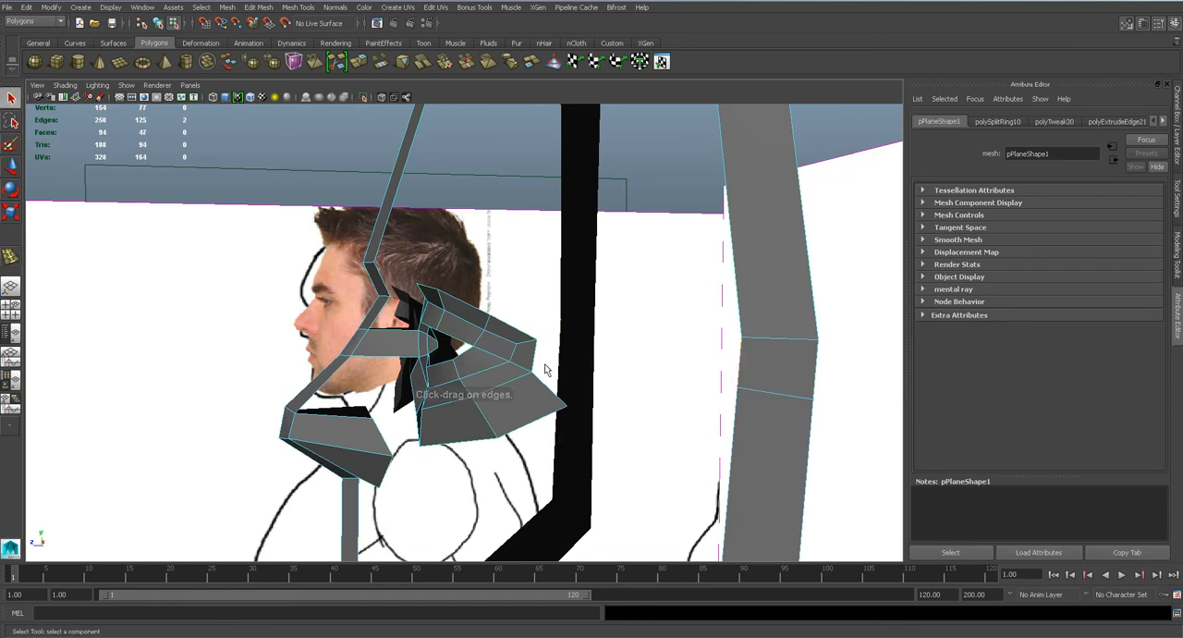
# Bridge the outer corner edge of the eye ring to the side head strip and save the scene.
pyautogui.click(1176, 259)
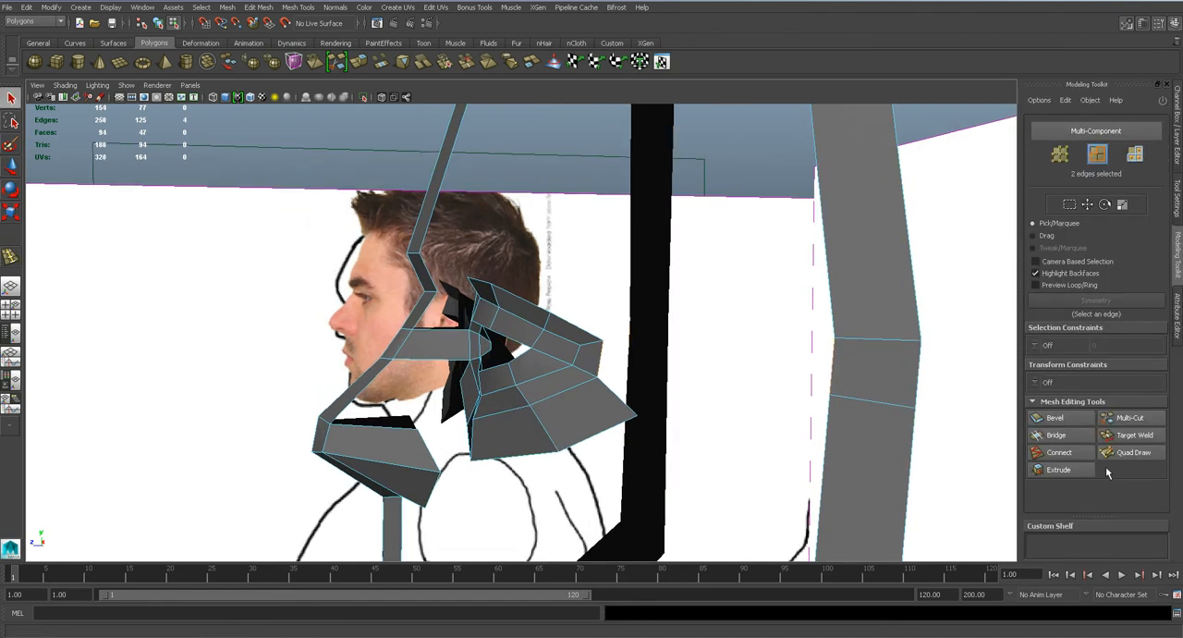
pyautogui.click(1080, 440)
pyautogui.keyDown('alt'); pyautogui.moveTo(647, 361); pyautogui.dragTo(769, 354); pyautogui.keyUp('alt')
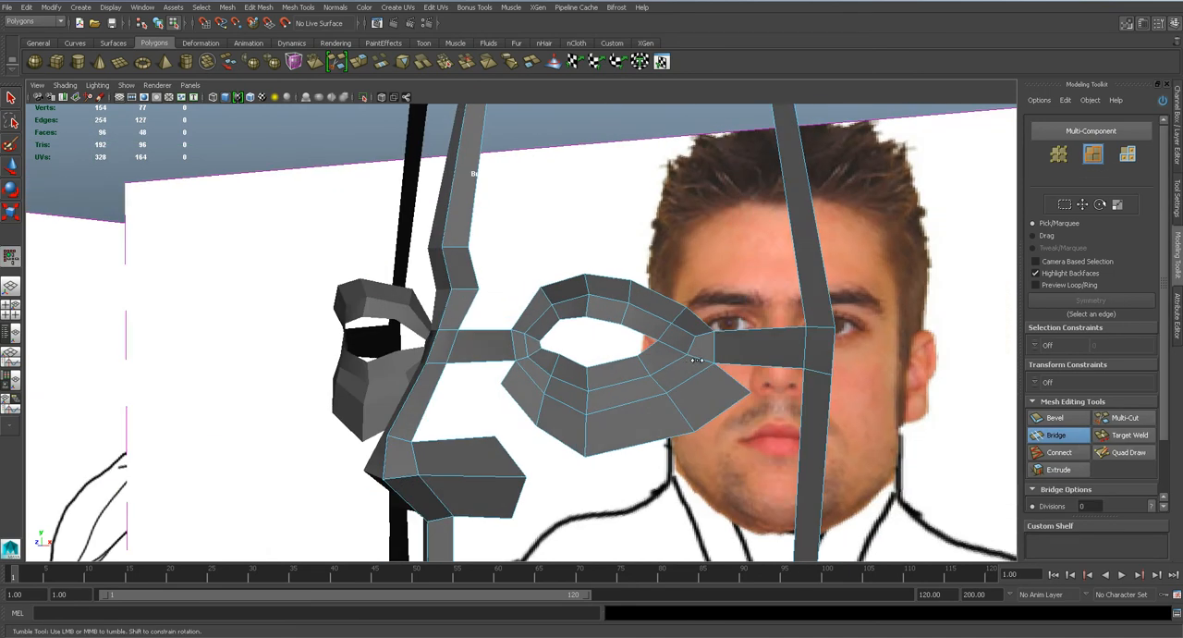
pyautogui.moveTo(769, 354); pyautogui.dragTo(681, 345, button='right')
pyautogui.click(847, 340)
pyautogui.hotkey('ctrl', 's')
pyautogui.press('Return')
# Cut a vertical edge loop across the new temple strip close to the eye ring's outer corner.
pyautogui.keyDown('alt'); pyautogui.moveTo(678, 380); pyautogui.dragTo(575, 361); pyautogui.keyUp('alt')
pyautogui.click(607, 381)
pyautogui.press('3')
pyautogui.keyDown('alt'); pyautogui.moveTo(575, 362); pyautogui.dragTo(558, 362, button='right'); pyautogui.keyUp('alt')
pyautogui.keyDown('alt'); pyautogui.moveTo(596, 365); pyautogui.dragTo(538, 366); pyautogui.keyUp('alt')
pyautogui.press('1')
pyautogui.scroll(5, 546, 365)
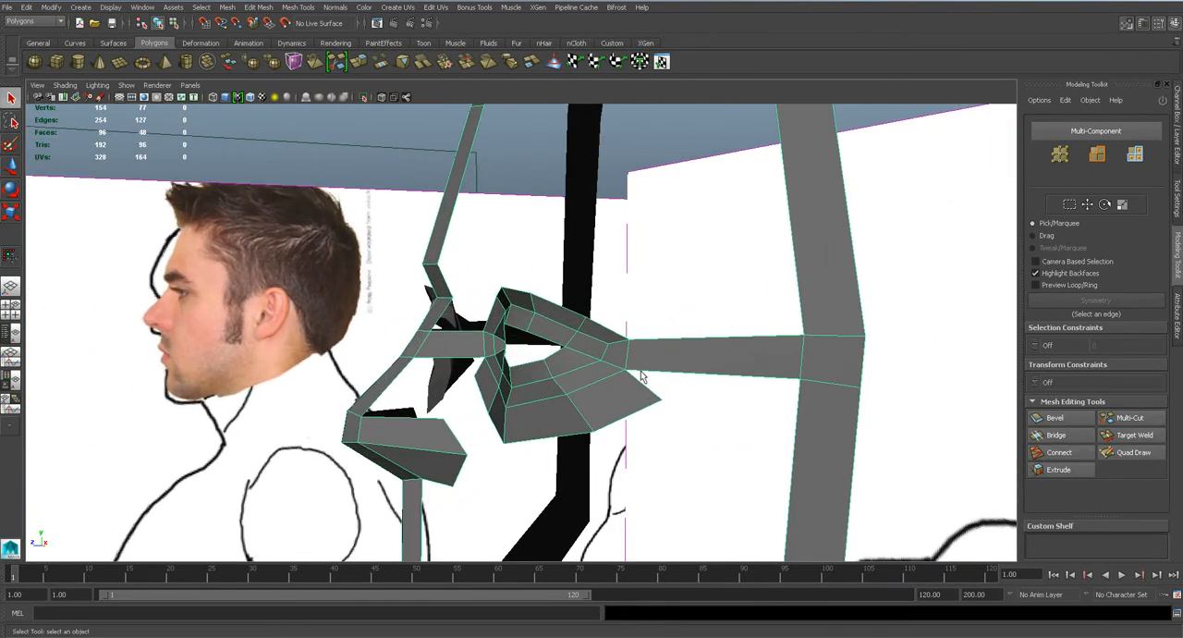
pyautogui.click(1116, 416)
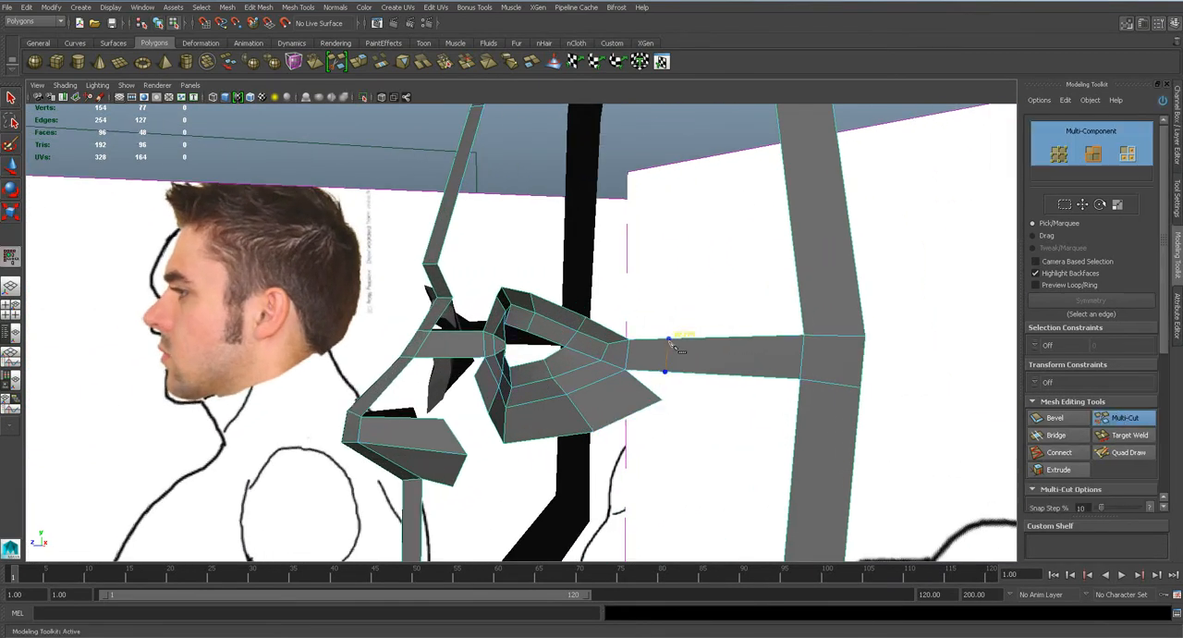
pyautogui.press('q')
pyautogui.moveTo(678, 347); pyautogui.dragTo(627, 346, button='right')
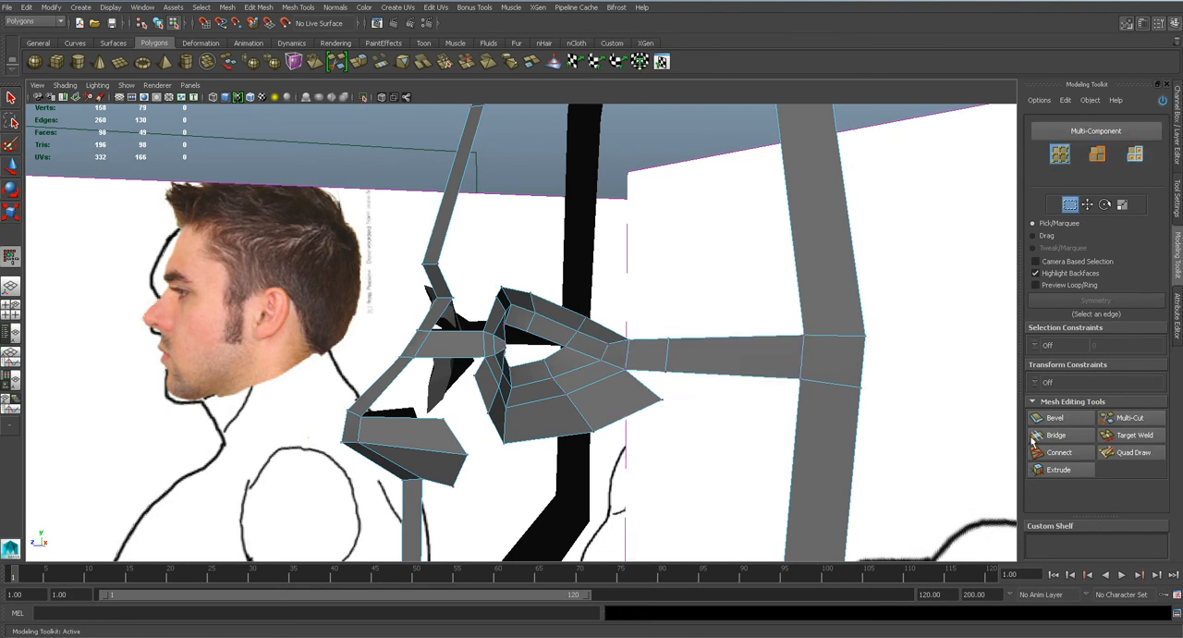
# Target-weld the outermost cheek vertex to the lower vertex of the new temple loop.
pyautogui.click(1135, 436)
pyautogui.moveTo(668, 404); pyautogui.dragTo(730, 381)
pyautogui.press('3')
pyautogui.keyDown('alt'); pyautogui.moveTo(654, 381); pyautogui.dragTo(709, 381); pyautogui.keyUp('alt')
pyautogui.press('1')
# Reposition the temple loop's vertices in the front view to even out the strip and save the scene.
pyautogui.press('w')
pyautogui.click(705, 378)
pyautogui.press('space')
pyautogui.moveTo(625, 366); pyautogui.dragTo(626, 363)
pyautogui.press('space')
pyautogui.moveTo(636, 314); pyautogui.dragTo(640, 343)
pyautogui.moveTo(894, 328); pyautogui.dragTo(855, 318)
pyautogui.press('q')
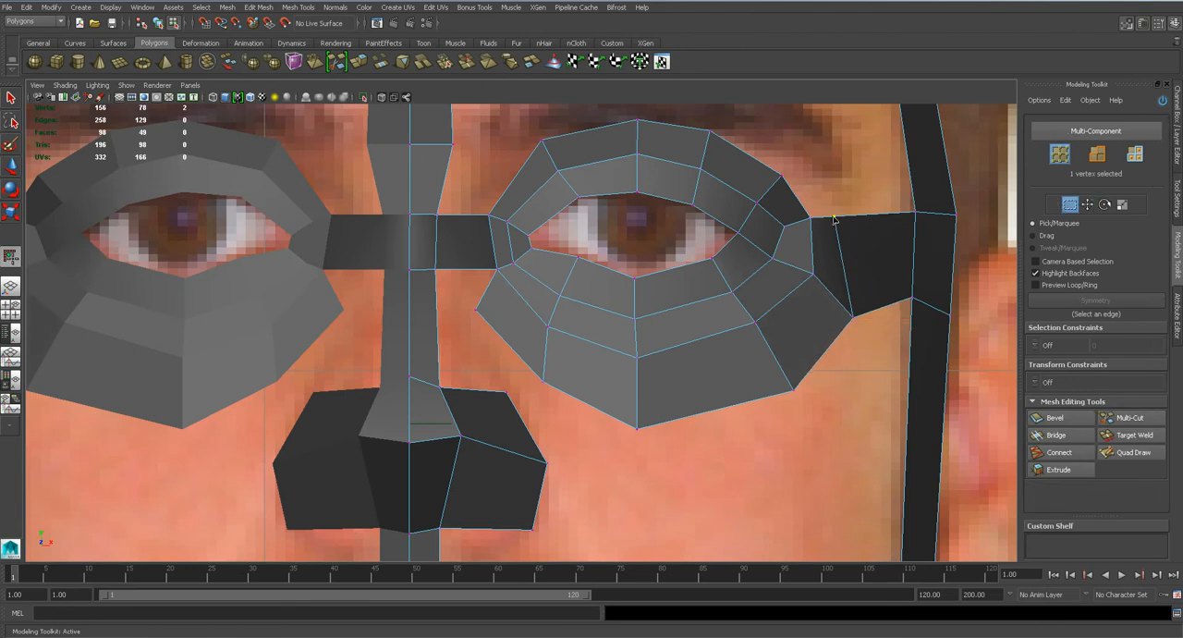
pyautogui.press('w')
pyautogui.press('q')
pyautogui.hotkey('ctrl', 's')
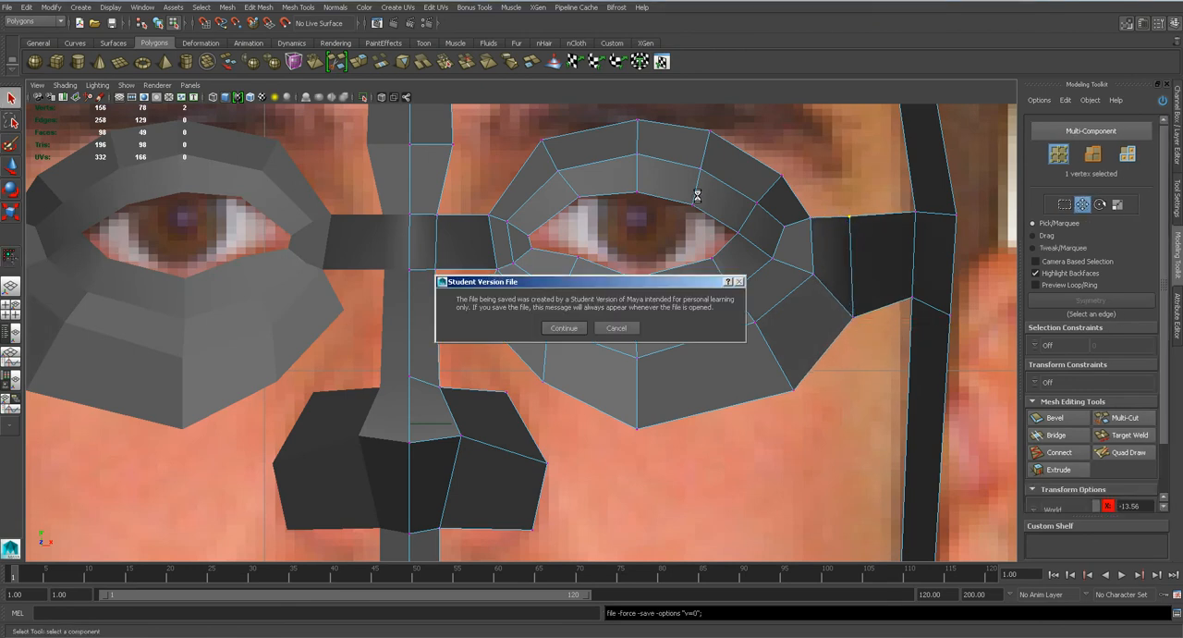
# Extrude the eye ring's upper outer edges upward to the eyebrow in the front view.
pyautogui.keyDown('alt'); pyautogui.moveTo(541, 159); pyautogui.dragTo(580, 299, button='middle'); pyautogui.keyUp('alt')
pyautogui.press('F10')
pyautogui.click(565, 306)
pyautogui.keyDown('shift'); pyautogui.click(630, 275); pyautogui.keyUp('shift')
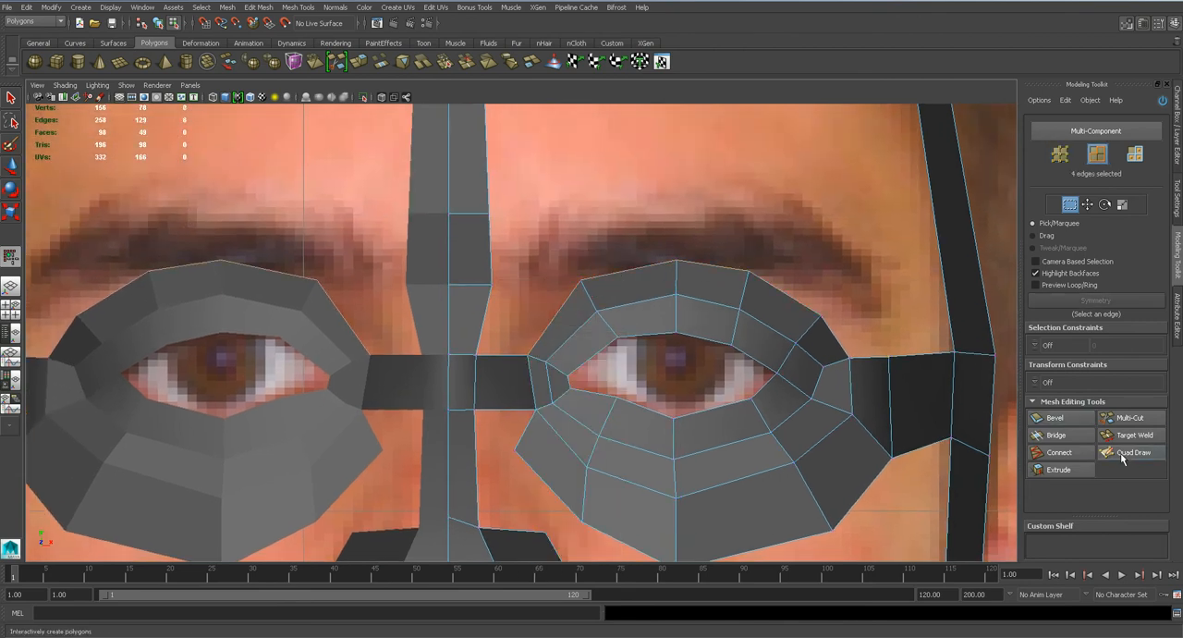
pyautogui.click(1070, 470)
pyautogui.moveTo(718, 269); pyautogui.dragTo(716, 196)
# Fan the extruded brow vertices outward along the eyebrow and toward the nose bridge in the front view.
pyautogui.press('q')
pyautogui.moveTo(705, 223); pyautogui.dragTo(645, 223, button='right')
pyautogui.click(822, 248)
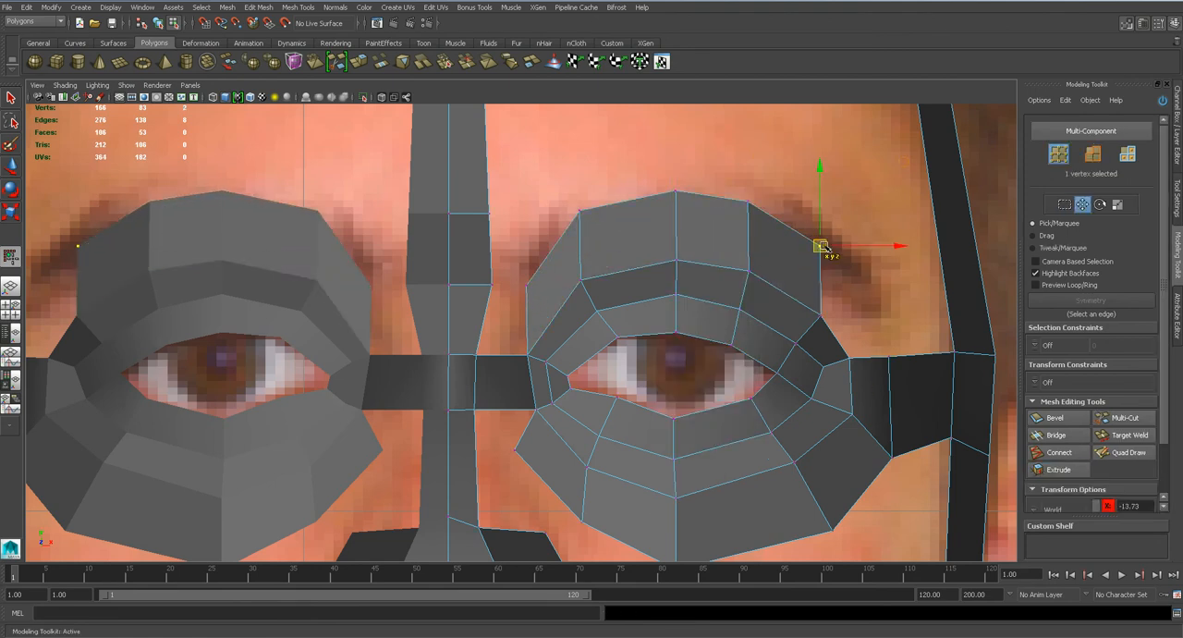
pyautogui.moveTo(821, 248); pyautogui.dragTo(885, 271)
pyautogui.moveTo(730, 195); pyautogui.dragTo(785, 207)
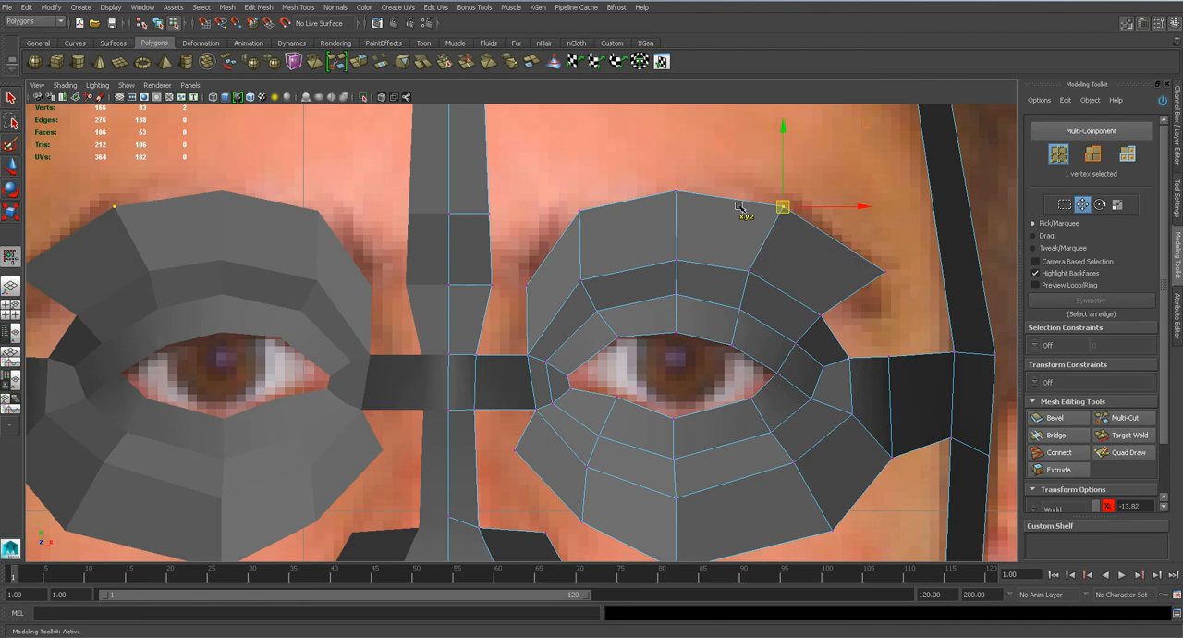
pyautogui.moveTo(750, 273); pyautogui.dragTo(755, 276)
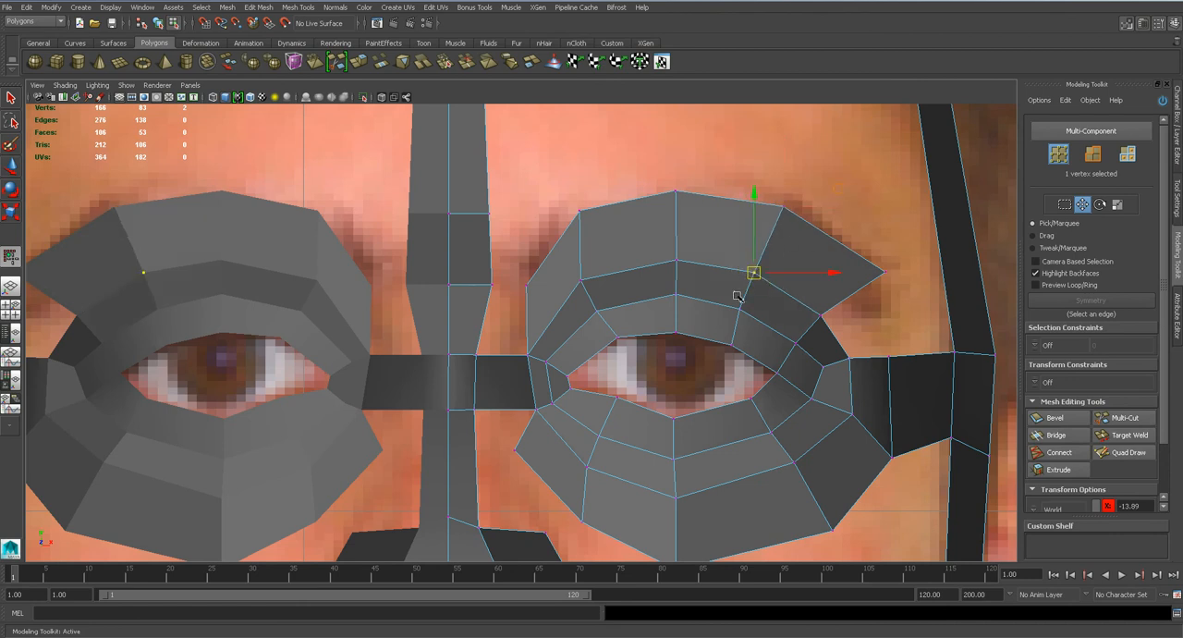
pyautogui.moveTo(585, 229); pyautogui.dragTo(560, 238)
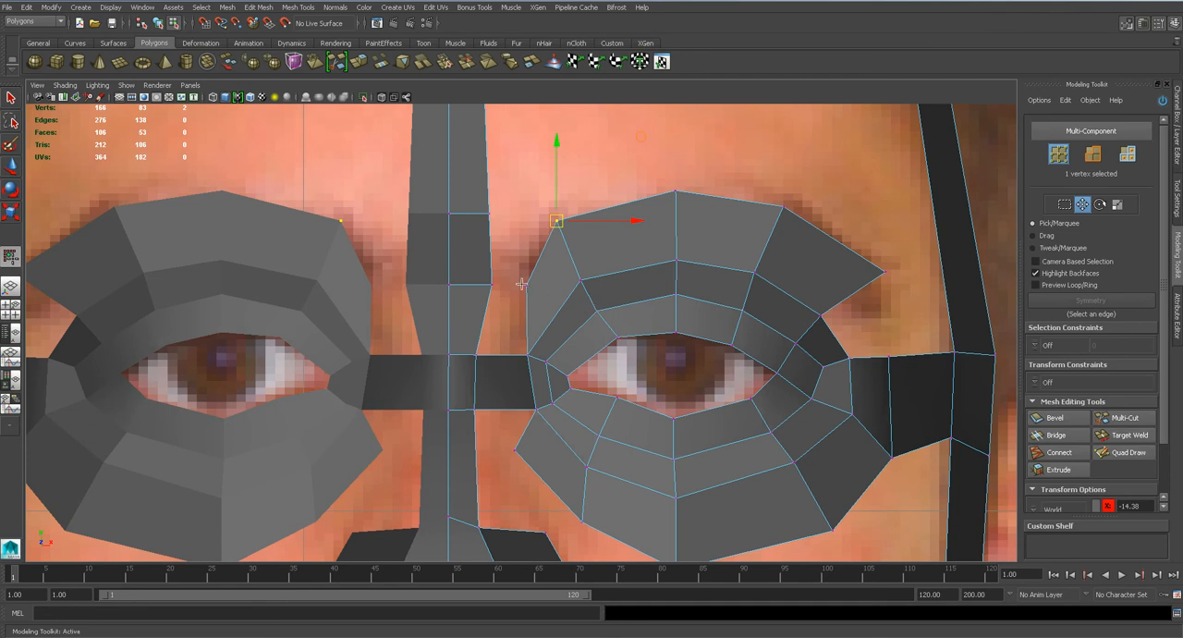
pyautogui.moveTo(528, 291)
pyautogui.mouseDown()
pyautogui.moveTo(518, 312)
pyautogui.moveTo(511, 302)
pyautogui.mouseUp()
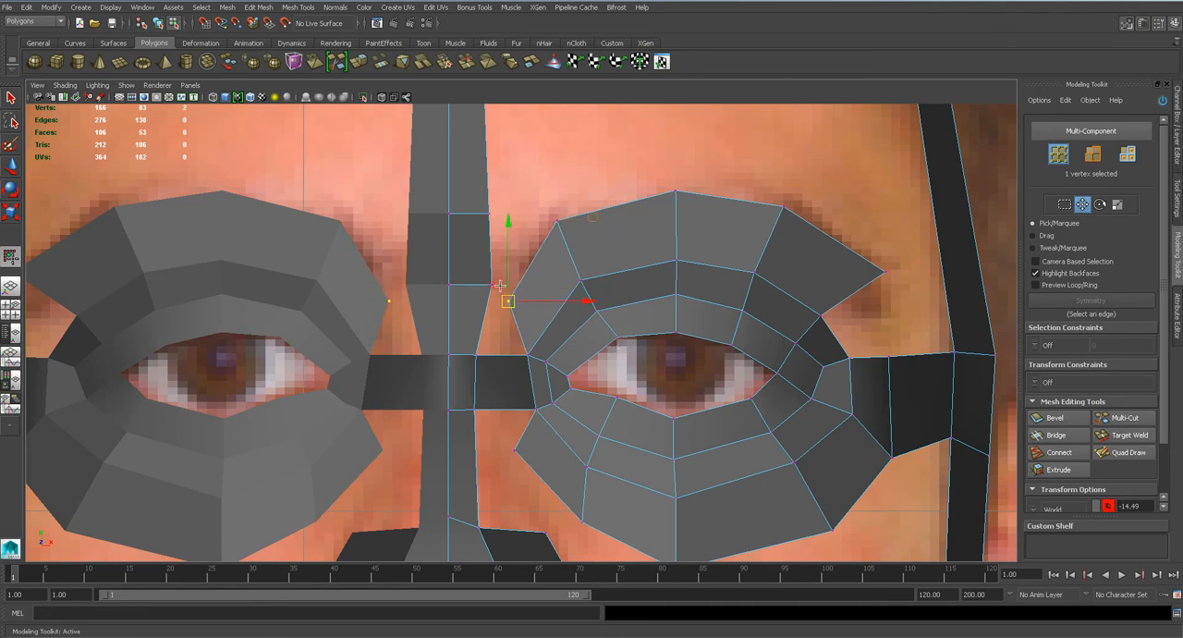
pyautogui.moveTo(885, 274); pyautogui.dragTo(874, 267)
# Reposition the new brow vertices in depth in the side view to follow the brow's profile.
pyautogui.press('space')
pyautogui.moveTo(700, 299); pyautogui.dragTo(758, 301)
pyautogui.keyDown('alt'); pyautogui.moveTo(615, 191); pyautogui.dragTo(574, 469, button='middle'); pyautogui.keyUp('alt')
pyautogui.moveTo(547, 291); pyautogui.dragTo(567, 292)
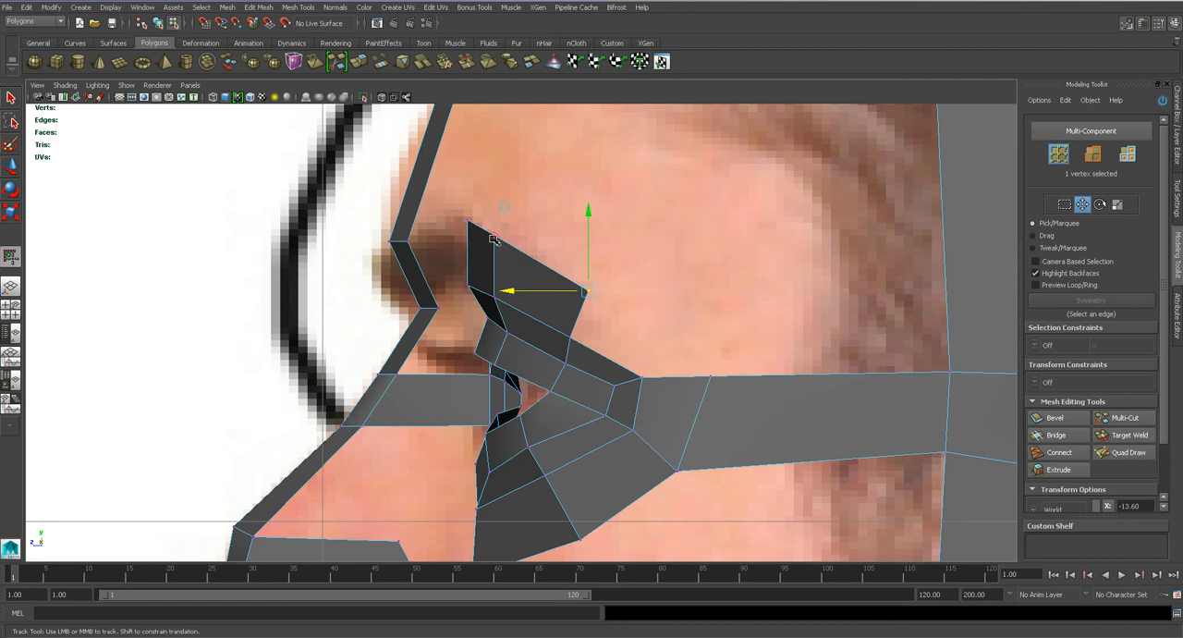
pyautogui.moveTo(477, 238); pyautogui.dragTo(415, 239)
pyautogui.click(470, 289)
pyautogui.moveTo(449, 287); pyautogui.dragTo(514, 284)
pyautogui.click(494, 298)
pyautogui.press('space')
# Adjust the inner brow edge in the perspective view and check the smoothed shape from the front.
pyautogui.keyDown('alt'); pyautogui.moveTo(556, 379); pyautogui.dragTo(558, 272); pyautogui.keyUp('alt')
pyautogui.moveTo(549, 270); pyautogui.dragTo(547, 249, button='right')
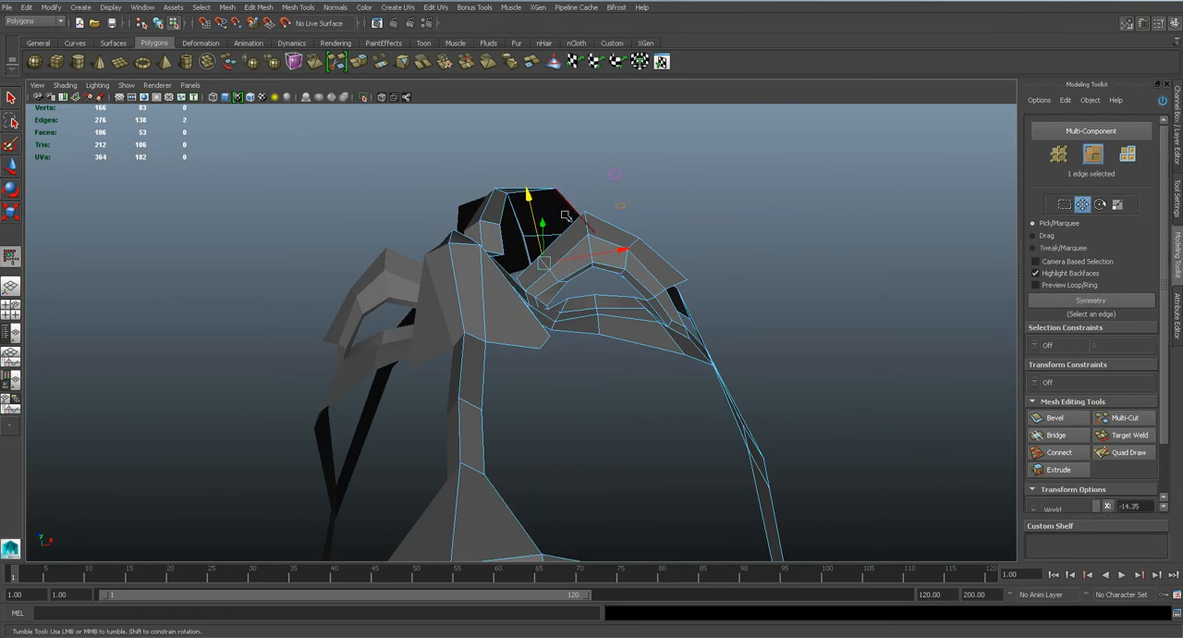
pyautogui.keyDown('alt'); pyautogui.moveTo(615, 175); pyautogui.dragTo(580, 176); pyautogui.keyUp('alt')
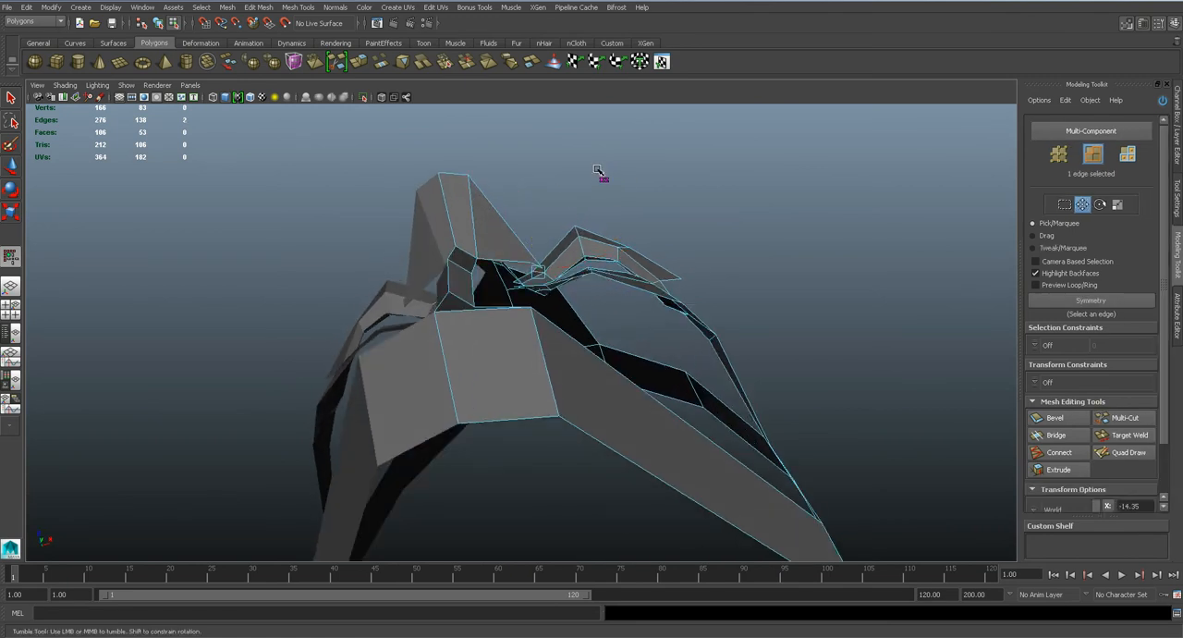
pyautogui.press('w')
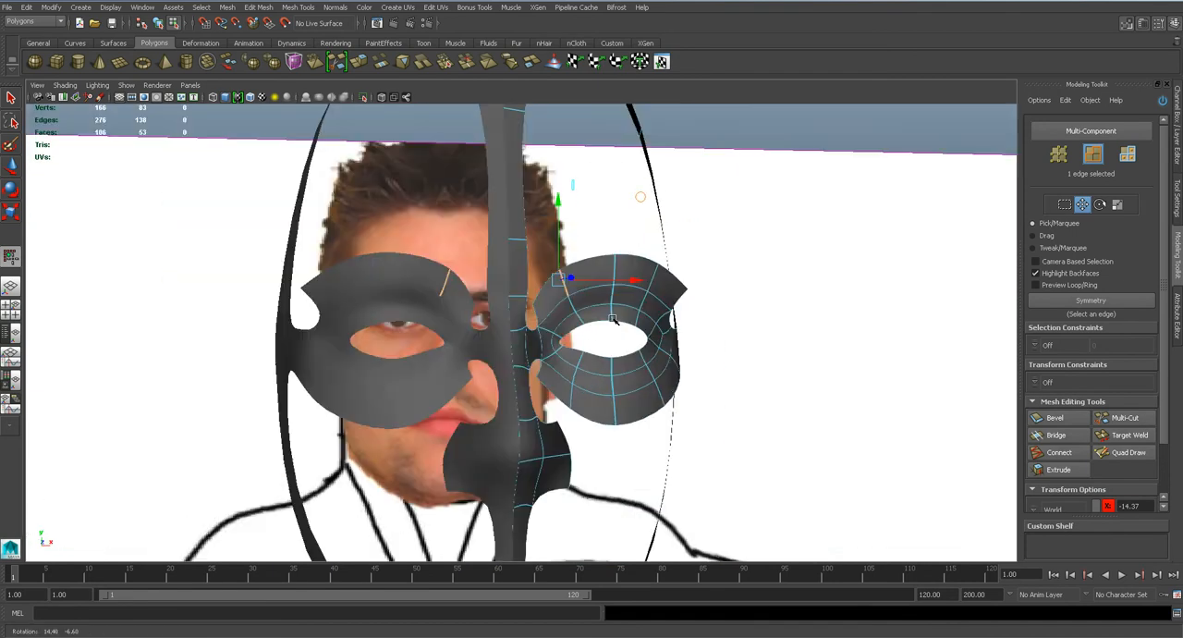
pyautogui.keyDown('alt'); pyautogui.moveTo(573, 314); pyautogui.dragTo(469, 317); pyautogui.keyUp('alt')
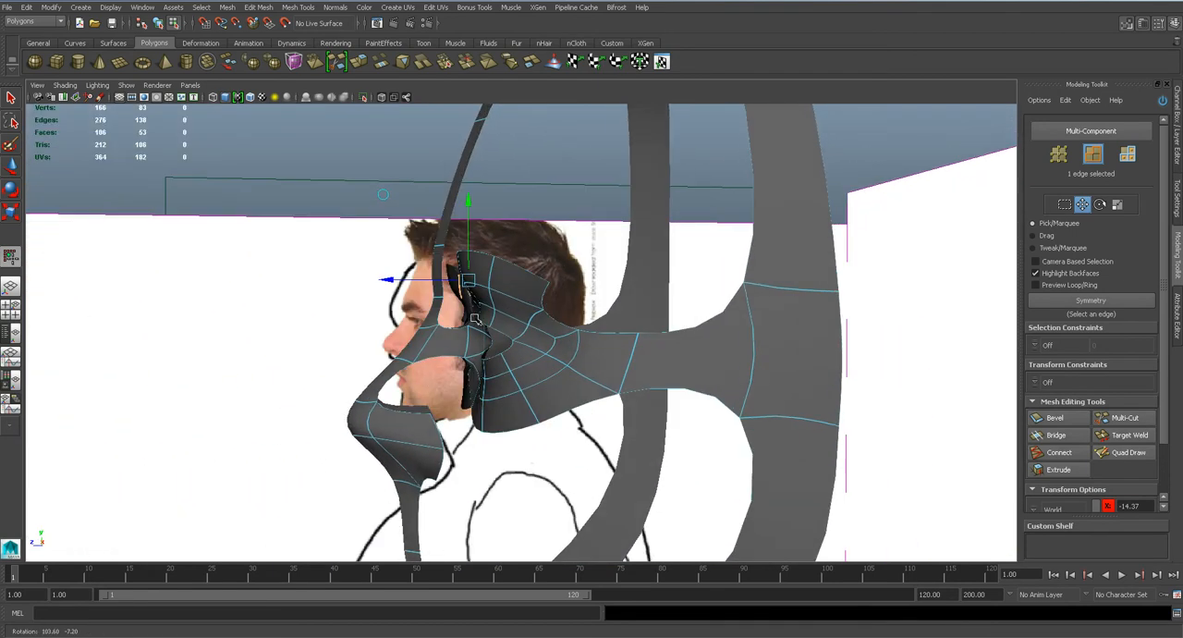
# Select all eye ring, brow and cheek vertices in the side view and shift them forward toward the face profile.
pyautogui.press('space')
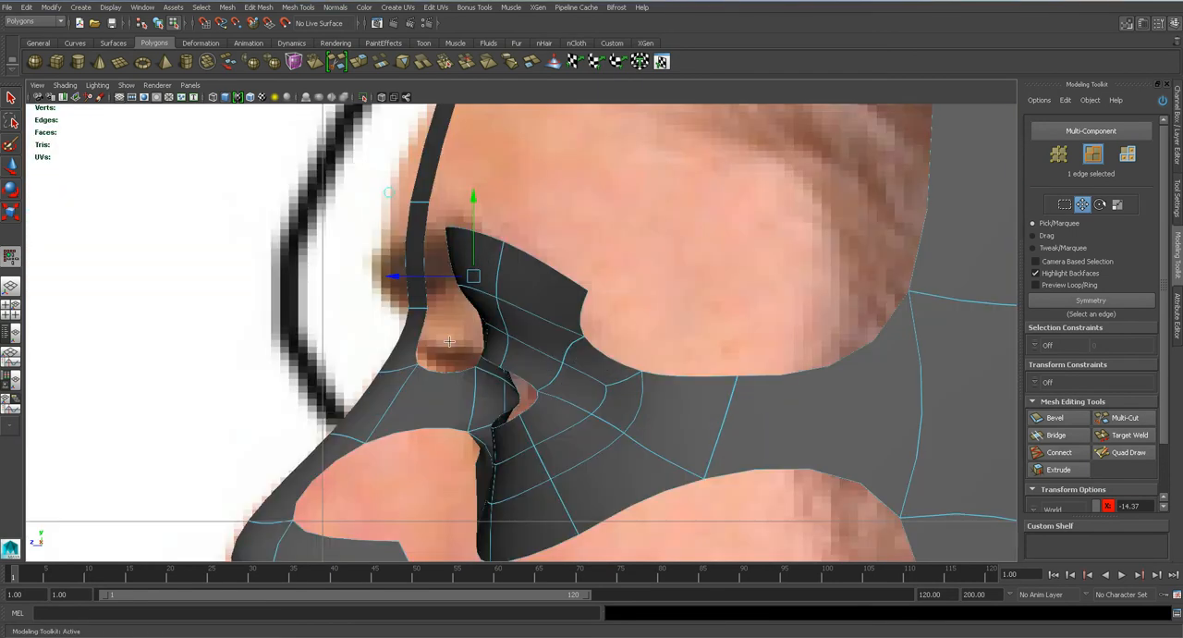
pyautogui.keyDown('alt'); pyautogui.moveTo(460, 386); pyautogui.dragTo(511, 304, button='middle'); pyautogui.keyUp('alt')
pyautogui.press('q')
pyautogui.press('1')
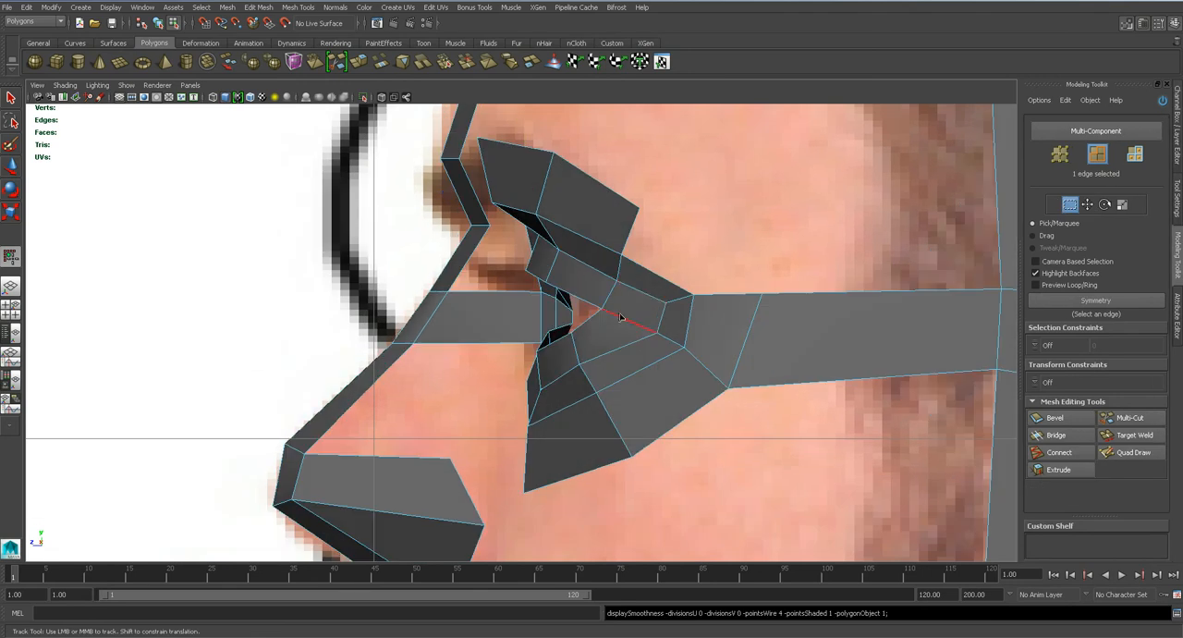
pyautogui.moveTo(596, 264); pyautogui.dragTo(540, 266, button='right')
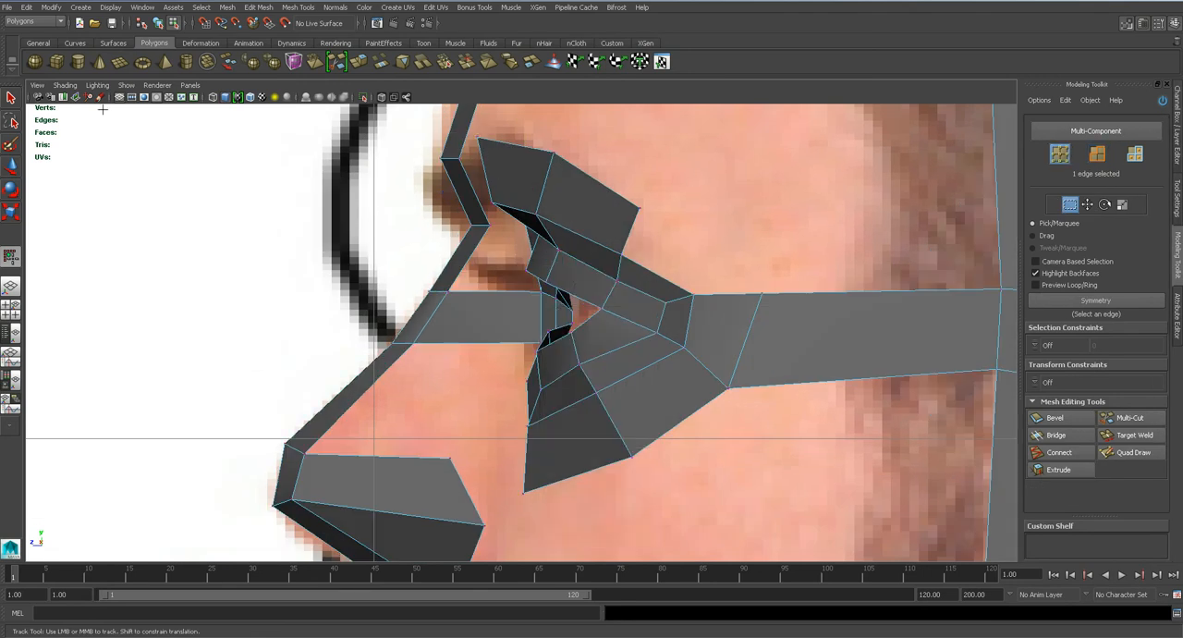
pyautogui.doubleClick(9, 97)
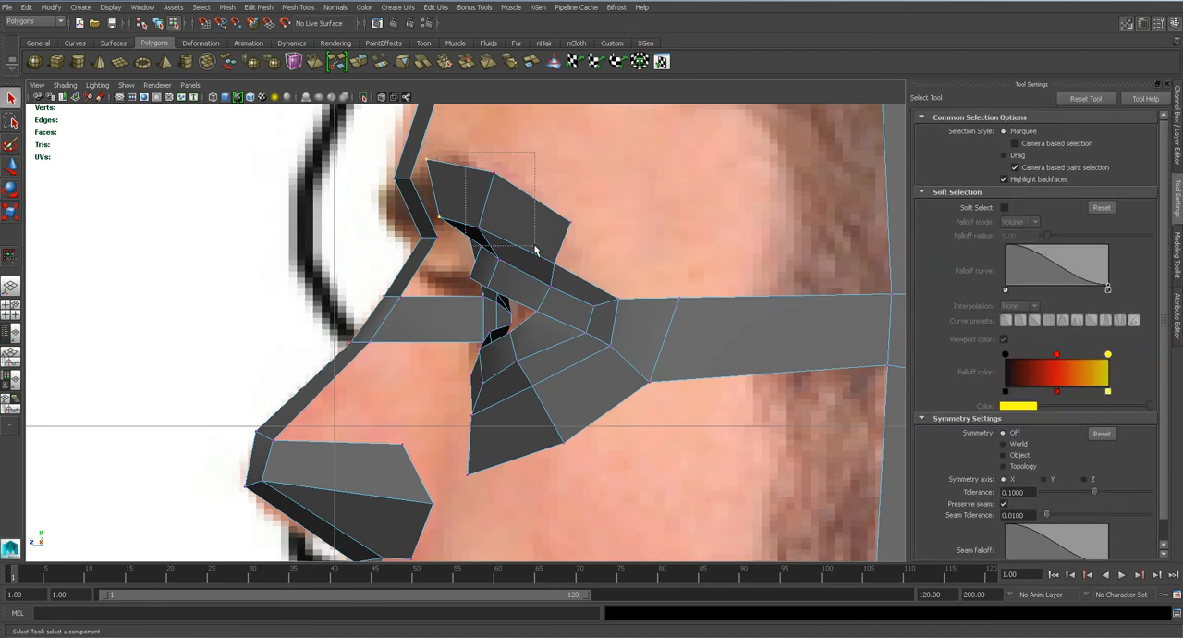
pyautogui.moveTo(614, 362); pyautogui.dragTo(739, 515)
pyautogui.press('w')
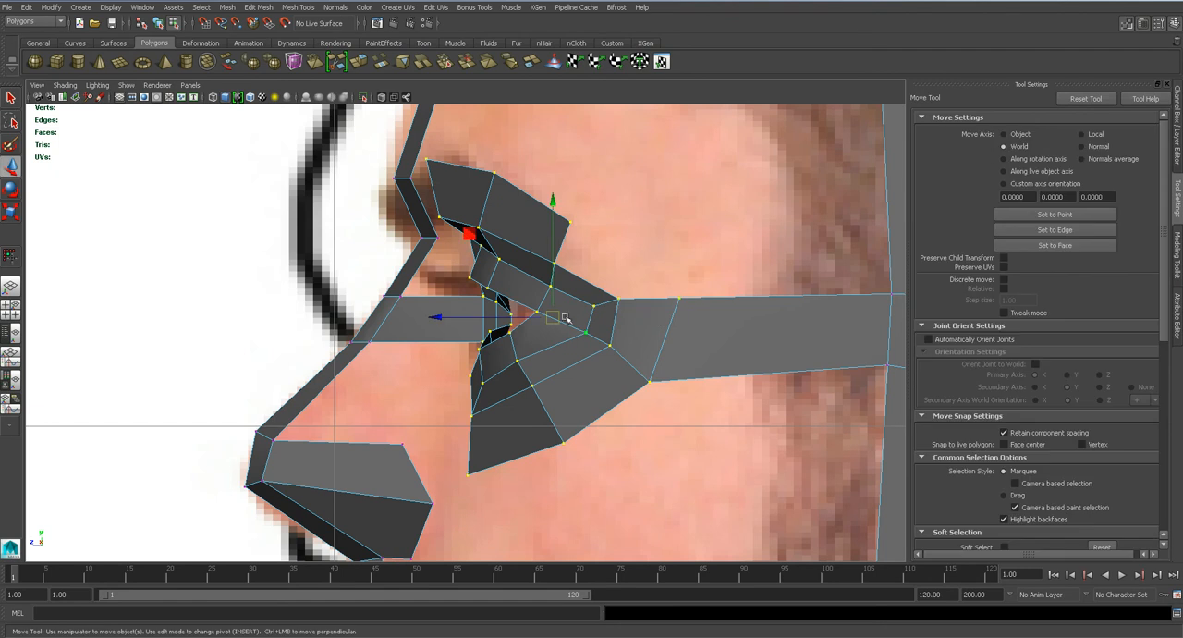
pyautogui.moveTo(506, 316); pyautogui.dragTo(468, 313)
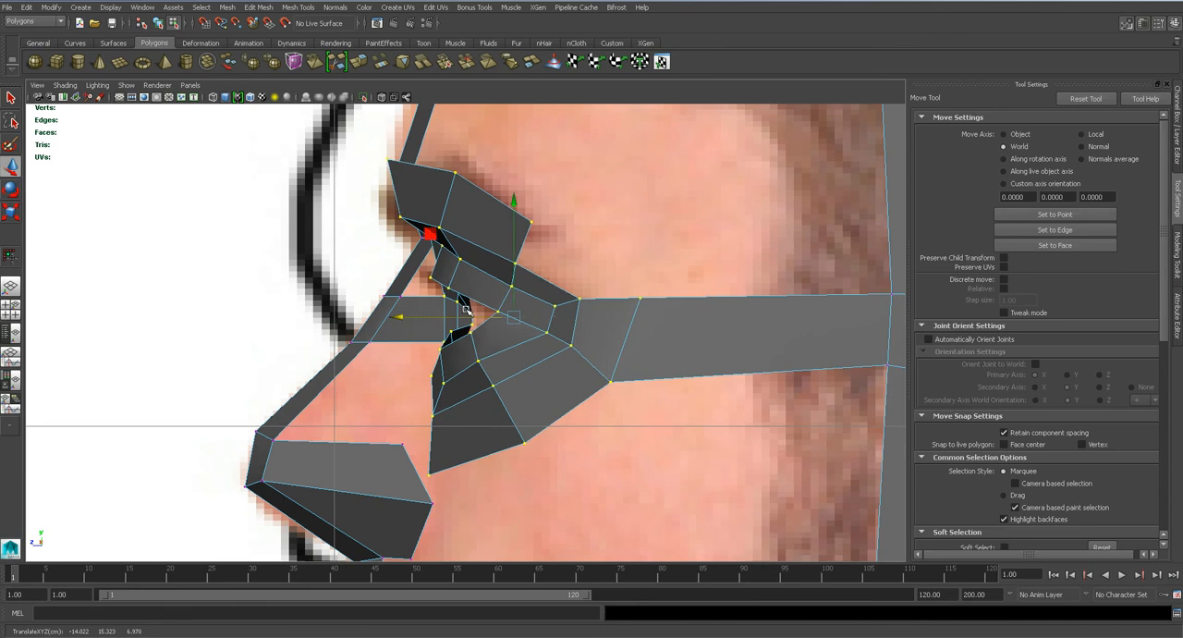
pyautogui.press('3')
pyautogui.press('space')
pyautogui.moveTo(523, 356); pyautogui.dragTo(527, 321)
pyautogui.moveTo(526, 339); pyautogui.dragTo(565, 324, button='right')
pyautogui.click(375, 189)
pyautogui.keyDown('alt'); pyautogui.moveTo(376, 189); pyautogui.dragTo(399, 338); pyautogui.keyUp('alt')
pyautogui.hotkey('ctrl', 'z')
pyautogui.hotkey('ctrl', 'z')
# Refine the placement of the shifted eye-area vertices and save the scene.
pyautogui.keyDown('alt'); pyautogui.moveTo(373, 233); pyautogui.dragTo(483, 374); pyautogui.keyUp('alt')
pyautogui.moveTo(475, 339); pyautogui.dragTo(528, 322, button='right')
pyautogui.keyDown('alt'); pyautogui.moveTo(652, 212); pyautogui.dragTo(730, 220); pyautogui.keyUp('alt')
pyautogui.click(470, 350)
pyautogui.press('1')
pyautogui.hotkey('ctrl', 's')
pyautogui.press('Return')
# Adjust individual vertices around the inner brow and save the scene again.
pyautogui.keyDown('alt'); pyautogui.moveTo(470, 350); pyautogui.dragTo(449, 276); pyautogui.keyUp('alt')
pyautogui.scroll(4, 575, 355)
pyautogui.moveTo(448, 276); pyautogui.dragTo(391, 271, button='right')
pyautogui.keyDown('alt'); pyautogui.moveTo(489, 330); pyautogui.dragTo(559, 283); pyautogui.keyUp('alt')
pyautogui.click(427, 282)
pyautogui.click(498, 238)
pyautogui.hotkey('ctrl', 's')
pyautogui.press('Return')
# Reposition the upper eyelid crease vertices in depth in the side view and preview the smoothed mask.
pyautogui.press('3')
pyautogui.keyDown('alt'); pyautogui.moveTo(591, 333); pyautogui.dragTo(512, 333); pyautogui.keyUp('alt')
pyautogui.press('space')
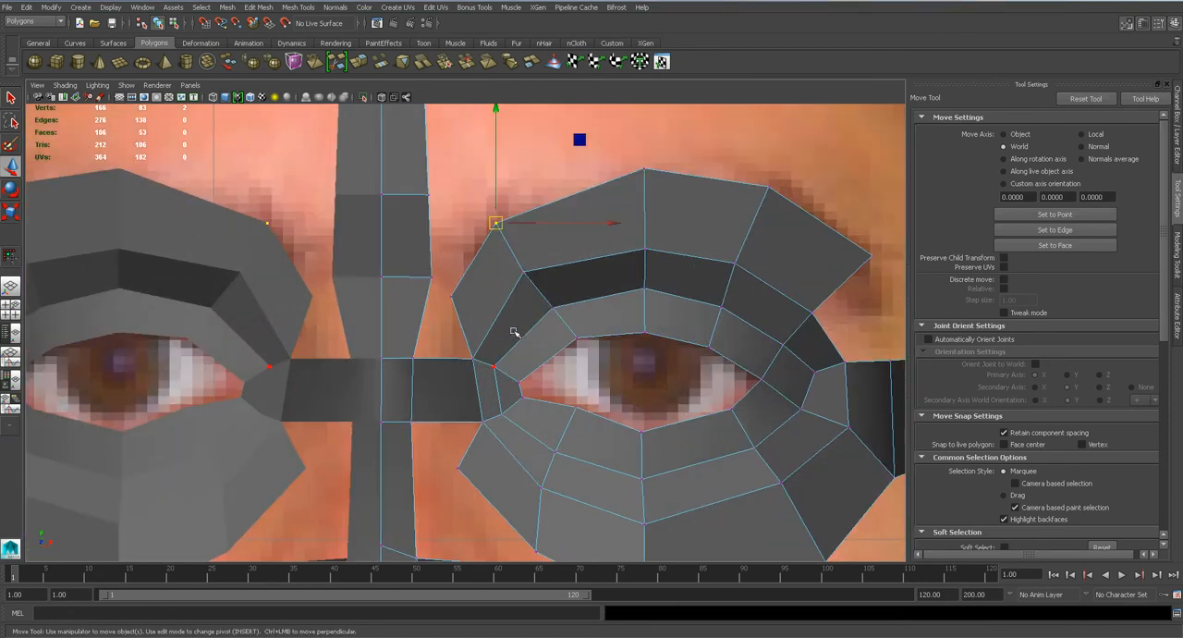
pyautogui.click(524, 277)
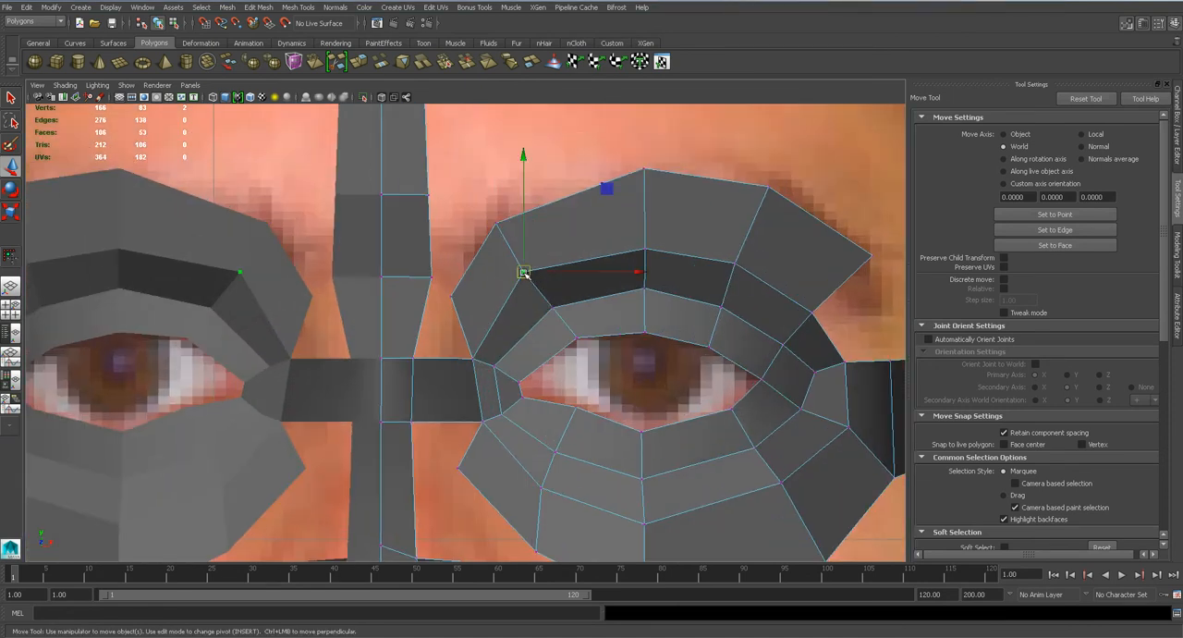
pyautogui.press('space')
pyautogui.moveTo(537, 312); pyautogui.dragTo(542, 282)
pyautogui.keyDown('alt'); pyautogui.moveTo(555, 347); pyautogui.dragTo(462, 323); pyautogui.keyUp('alt')
pyautogui.click(452, 290)
pyautogui.press('space')
pyautogui.press('3')
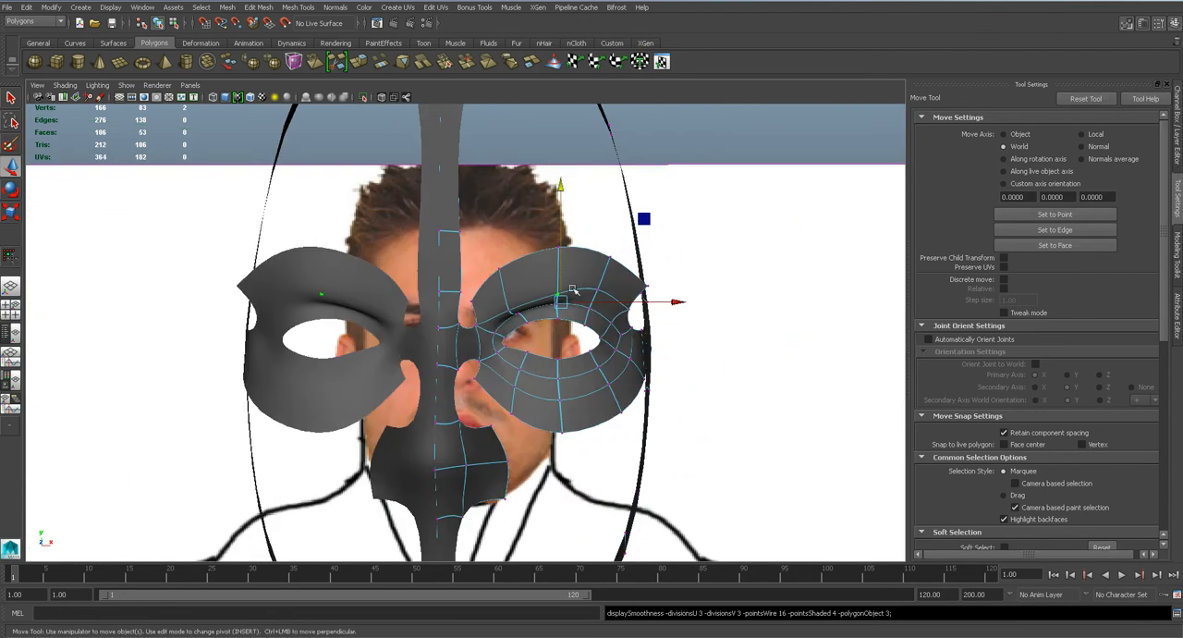
# Undo the last two edits to the eyelid crease and save the scene.
pyautogui.hotkey('ctrl', 'z')
pyautogui.hotkey('ctrl', 'z')
pyautogui.hotkey('ctrl', 's')
pyautogui.press('Return')
# Cut a vertical edge loop across the nose bridge strip close to the eye ring's inner corner.
pyautogui.keyDown('alt'); pyautogui.moveTo(524, 361); pyautogui.dragTo(491, 378); pyautogui.keyUp('alt')
pyautogui.press('1')
pyautogui.scroll(4, 478, 379)
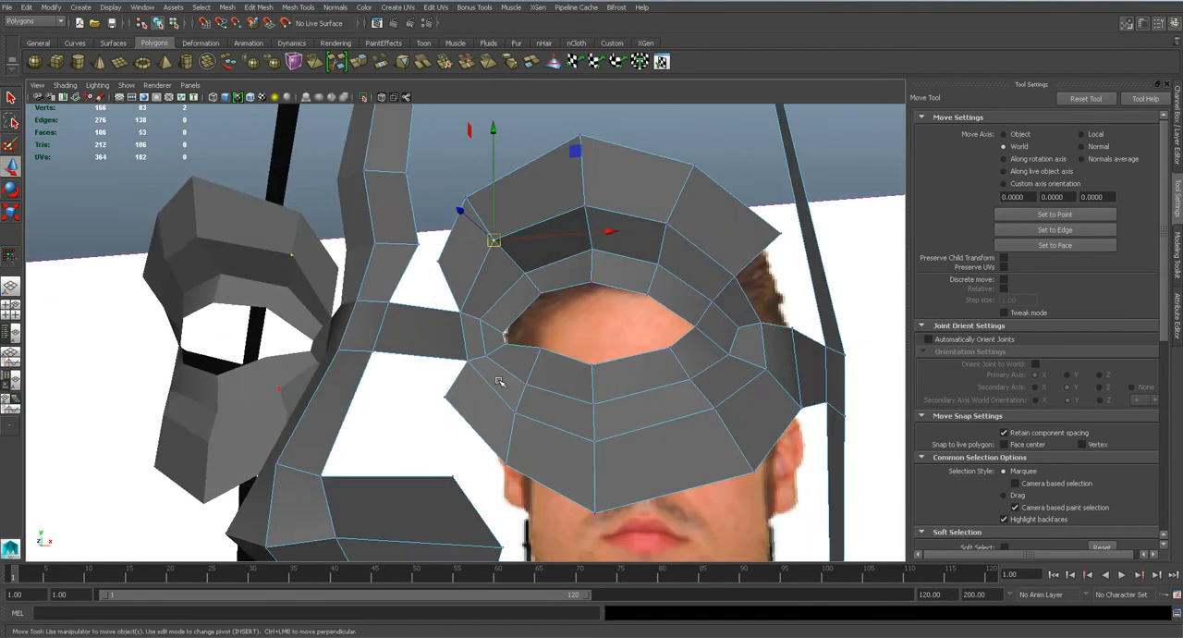
pyautogui.scroll(2, 491, 378)
pyautogui.click(1177, 317)
pyautogui.click(1178, 272)
pyautogui.click(1125, 417)
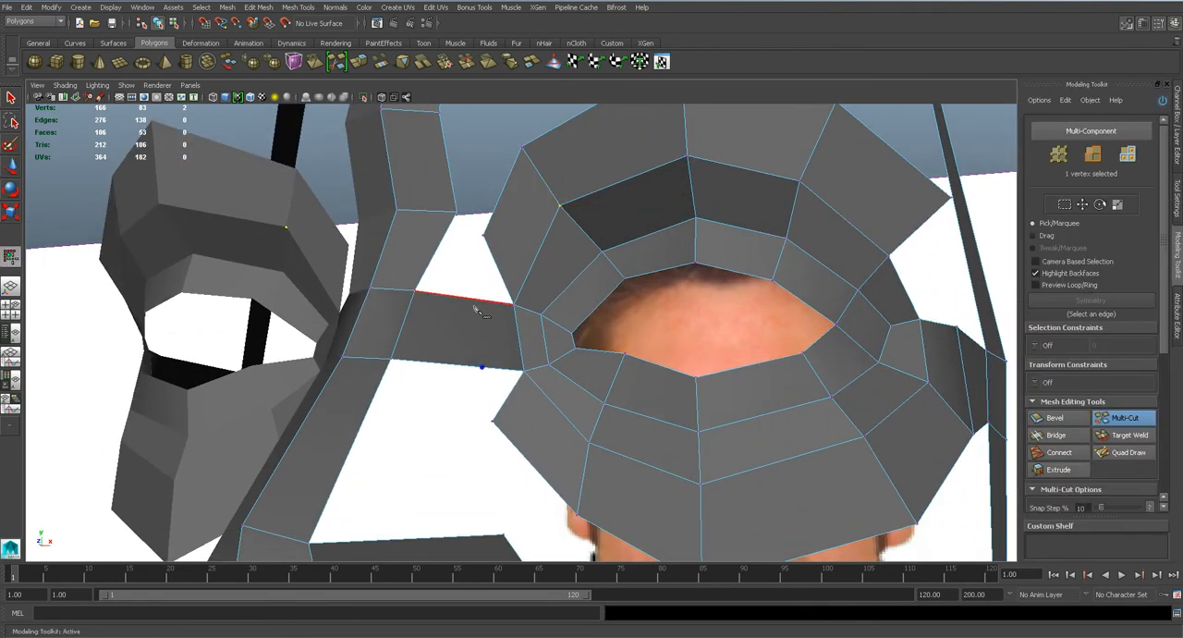
pyautogui.press('q')
pyautogui.click(1130, 418)
pyautogui.rightClick(471, 302)
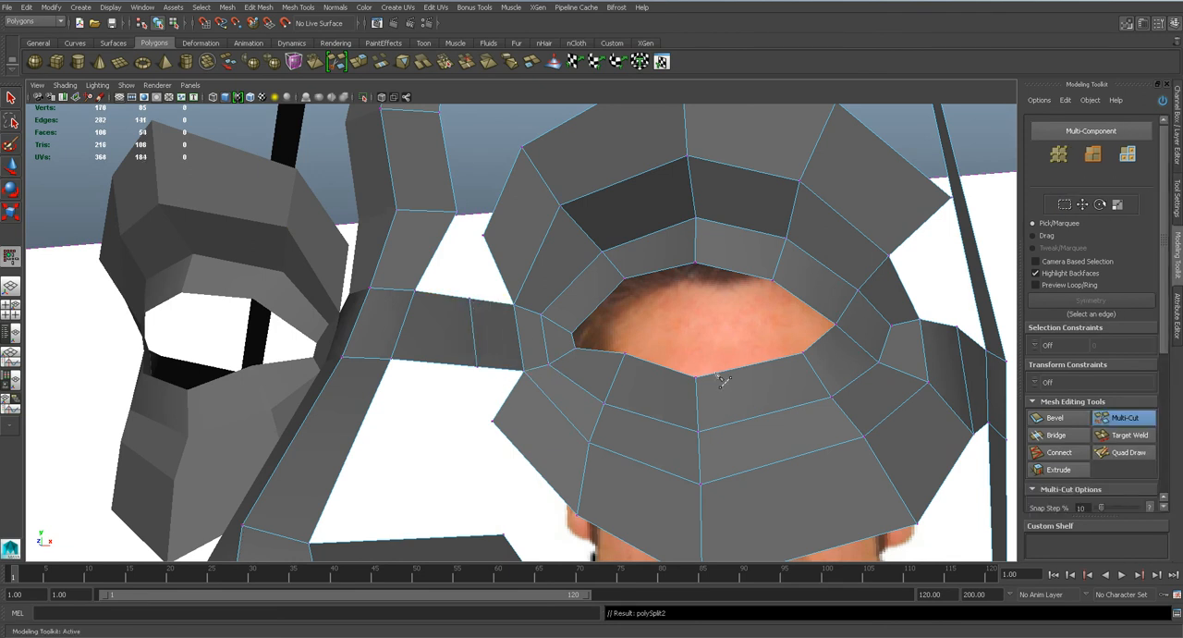
# Target-weld the innermost brow and cheek vertices to the upper and lower vertices of the new bridge loop.
pyautogui.click(1130, 434)
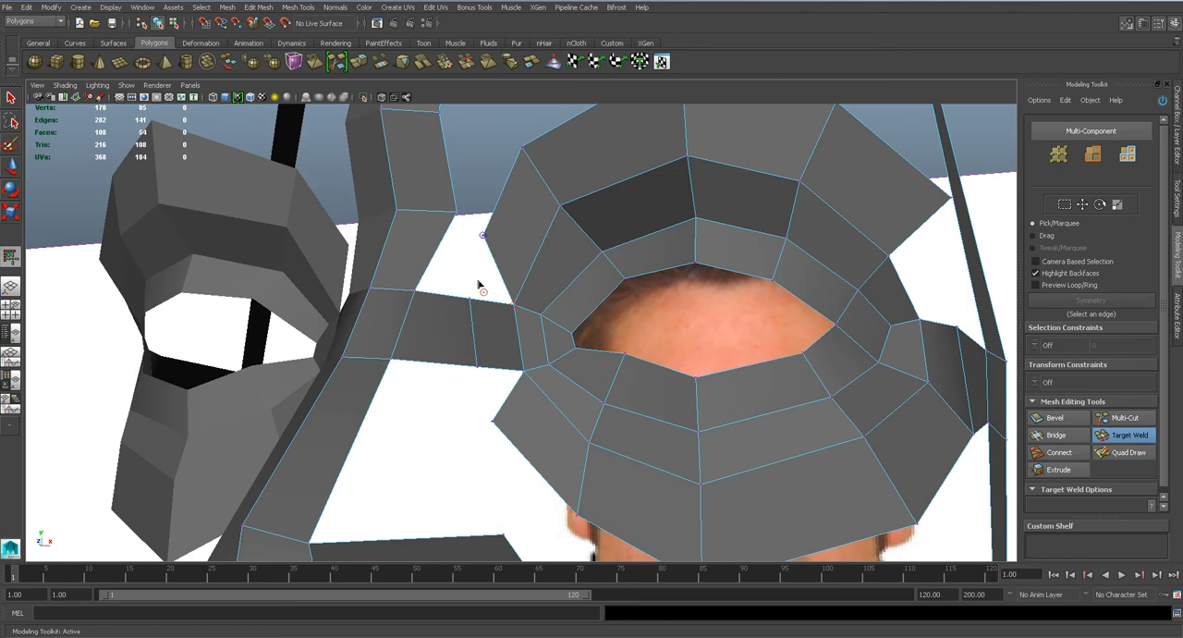
pyautogui.moveTo(480, 251); pyautogui.dragTo(477, 300)
pyautogui.moveTo(476, 371); pyautogui.dragTo(476, 368)
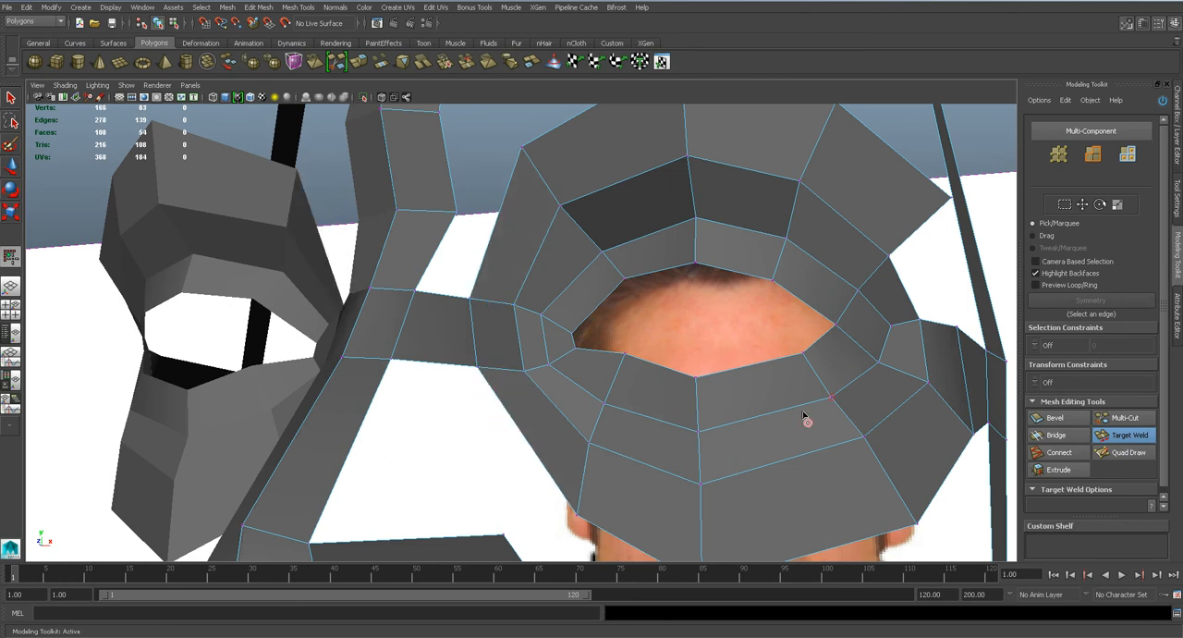
# Bridge the temple strip's upper edge to the adjacent outer edge of the eye mask's brow to fill the gap.
pyautogui.keyDown('alt'); pyautogui.moveTo(836, 404); pyautogui.dragTo(659, 417, button='middle'); pyautogui.keyUp('alt')
pyautogui.press('q')
pyautogui.rightClick(788, 329)
pyautogui.click(788, 301)
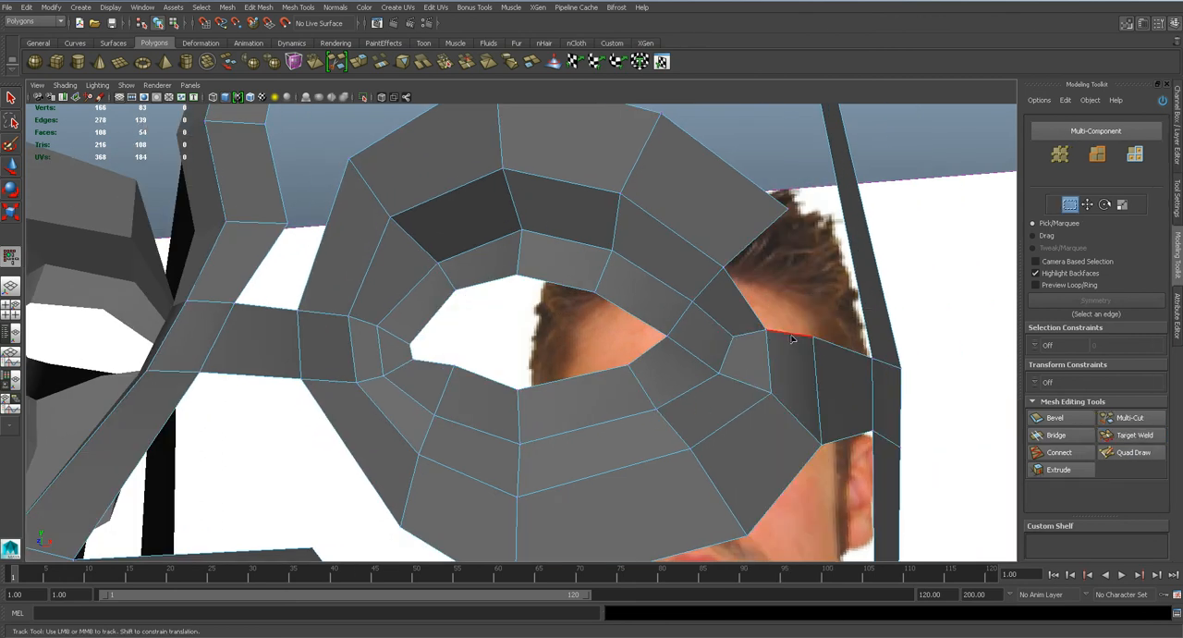
pyautogui.click(756, 268)
pyautogui.keyDown('shift'); pyautogui.click(753, 245); pyautogui.keyUp('shift')
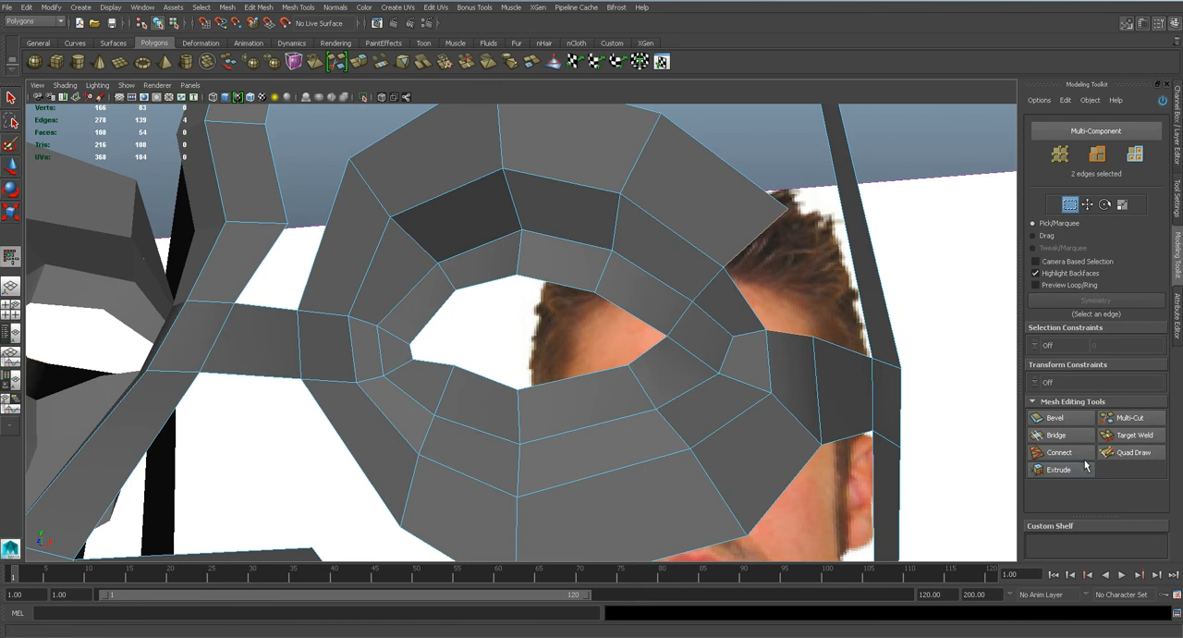
pyautogui.click(1050, 436)
# Preview the smoothed mask from another angle and save the scene.
pyautogui.press('q')
pyautogui.scroll(-4, 610, 374)
pyautogui.press('3')
pyautogui.keyDown('alt'); pyautogui.moveTo(607, 372); pyautogui.dragTo(551, 384); pyautogui.keyUp('alt')
pyautogui.hotkey('ctrl', 's')
pyautogui.press('Return')
# Return to the unsmoothed mesh, reposition the central strip's side vertex at brow level above the nose bridge, and save the scene.
pyautogui.press('w')
pyautogui.scroll(-4, 596, 392)
pyautogui.press('1')
pyautogui.keyDown('alt'); pyautogui.moveTo(449, 356); pyautogui.dragTo(482, 385); pyautogui.keyUp('alt')
pyautogui.moveTo(444, 302); pyautogui.dragTo(396, 301, button='right')
pyautogui.click(446, 301)
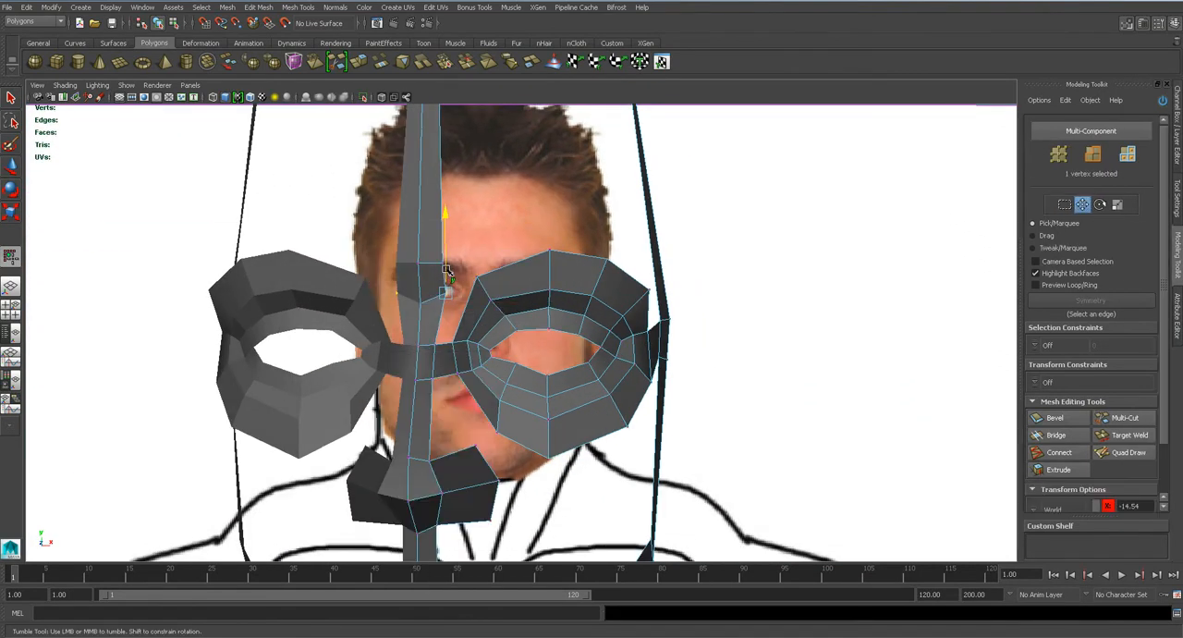
pyautogui.keyDown('alt'); pyautogui.moveTo(527, 394); pyautogui.dragTo(480, 397); pyautogui.keyUp('alt')
pyautogui.hotkey('ctrl', 's')
pyautogui.press('Return')
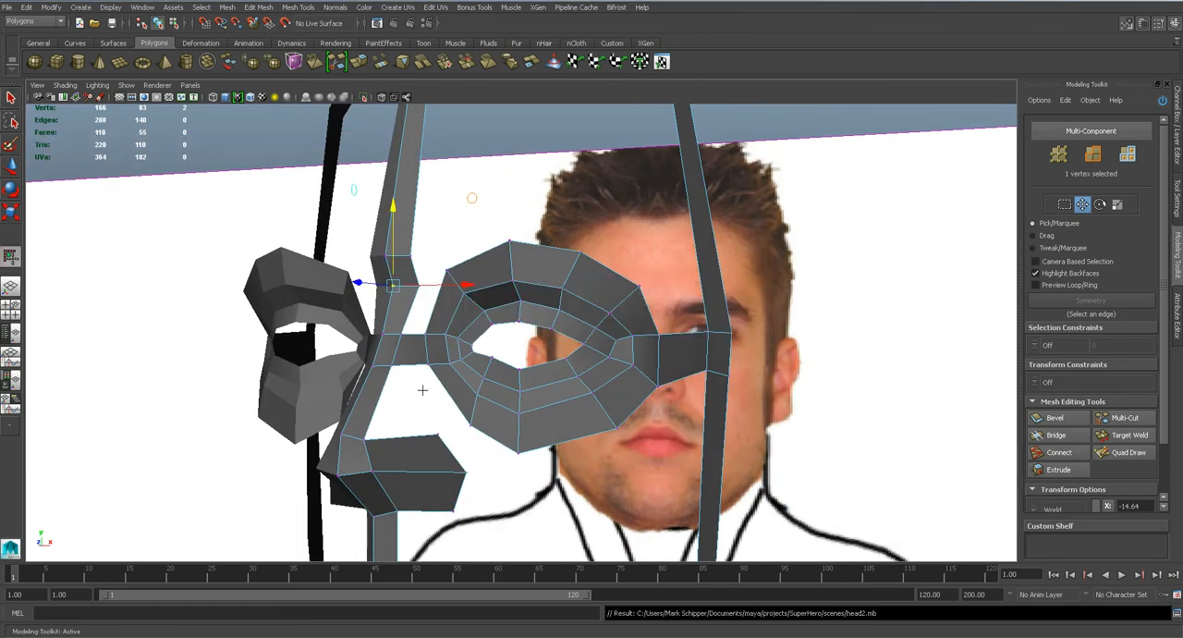
# Inspect the nose from below and reposition the vertex on the side of the nose tip.
pyautogui.keyDown('alt'); pyautogui.moveTo(516, 451); pyautogui.dragTo(618, 334); pyautogui.keyUp('alt')
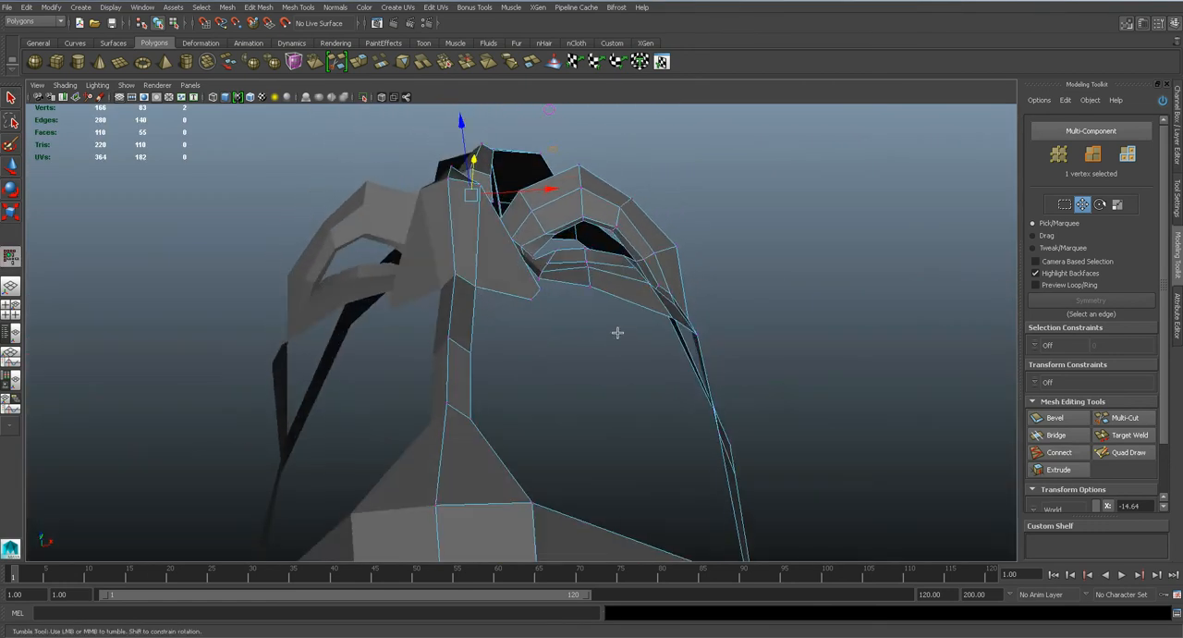
pyautogui.keyDown('alt'); pyautogui.moveTo(479, 314); pyautogui.dragTo(487, 392, button='middle'); pyautogui.keyUp('alt')
pyautogui.keyDown('alt'); pyautogui.moveTo(486, 391); pyautogui.dragTo(507, 312, button='right'); pyautogui.keyUp('alt')
pyautogui.press('q')
pyautogui.click(478, 233)
pyautogui.press('w')
pyautogui.moveTo(478, 232); pyautogui.dragTo(480, 315)
# Insert an edge loop through the nostril wing close to the nose tip, select its upper edge, and save the scene.
pyautogui.click(297, 8)
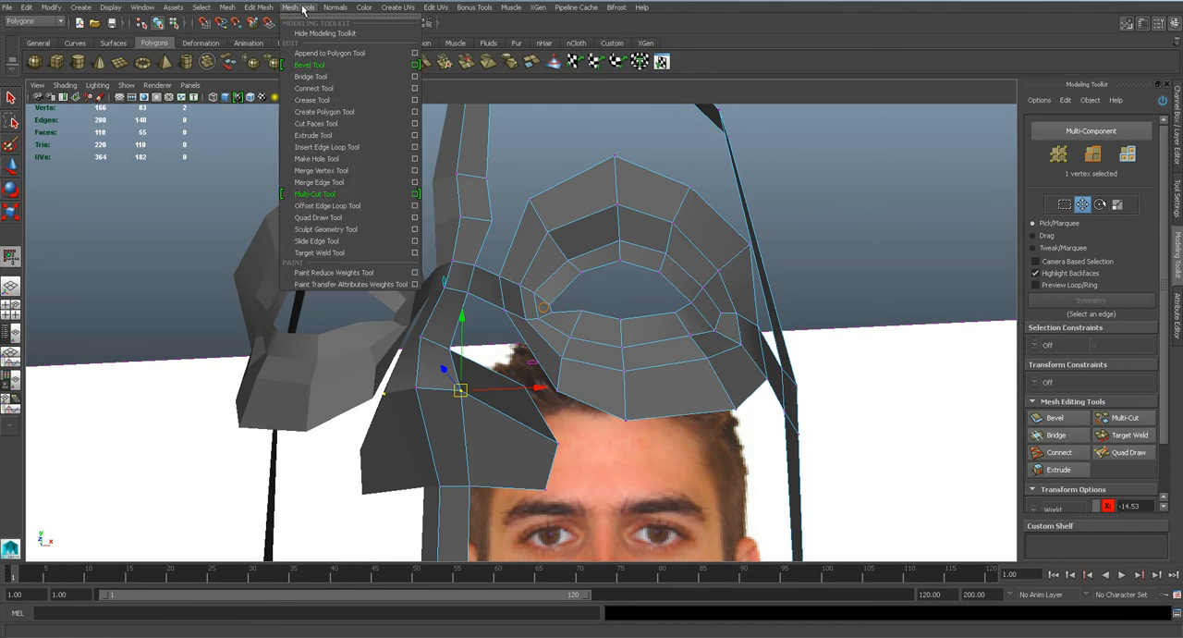
pyautogui.click(329, 146)
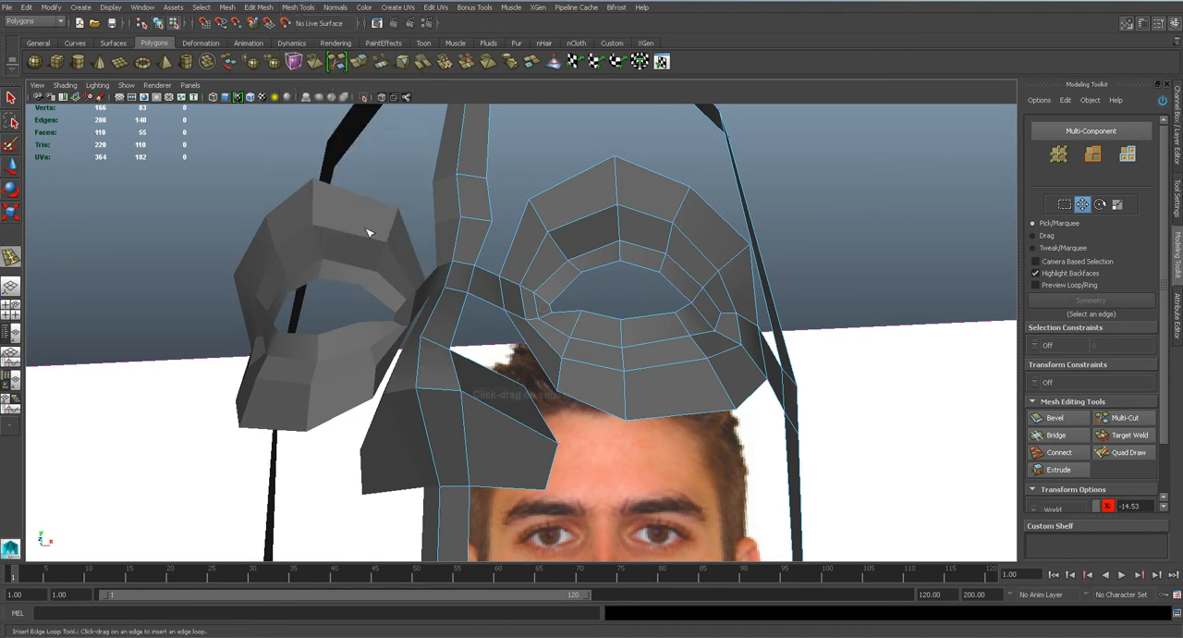
pyautogui.click(493, 409)
pyautogui.keyDown('alt'); pyautogui.moveTo(493, 410); pyautogui.dragTo(483, 353); pyautogui.keyUp('alt')
pyautogui.press('w')
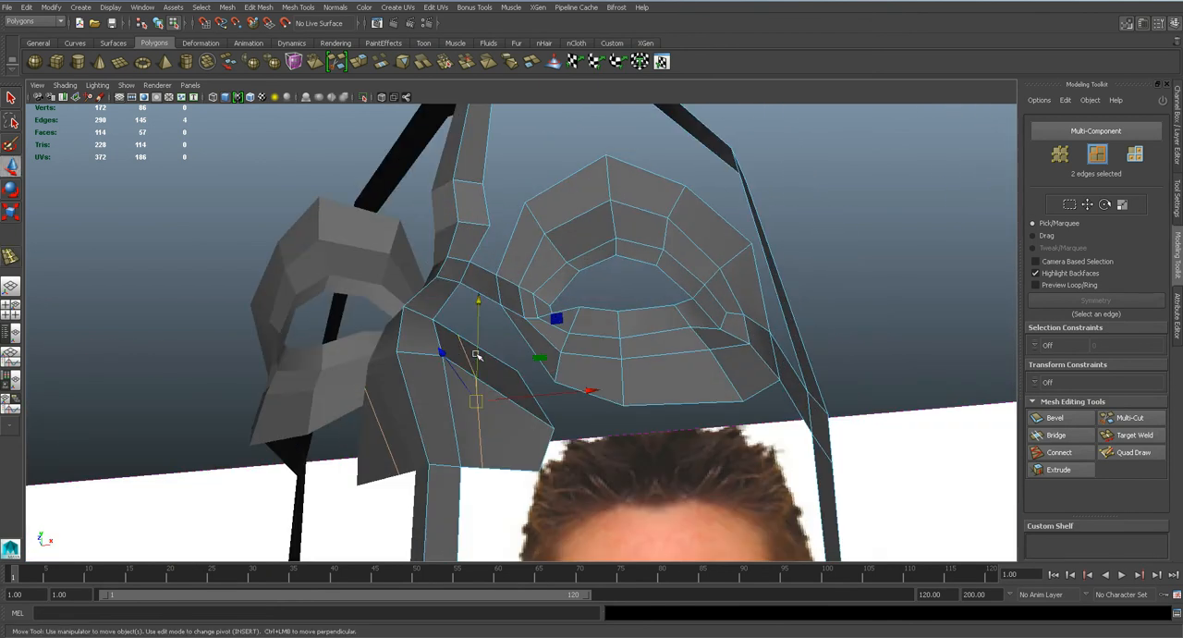
pyautogui.click(469, 354)
pyautogui.hotkey('ctrl', 's')
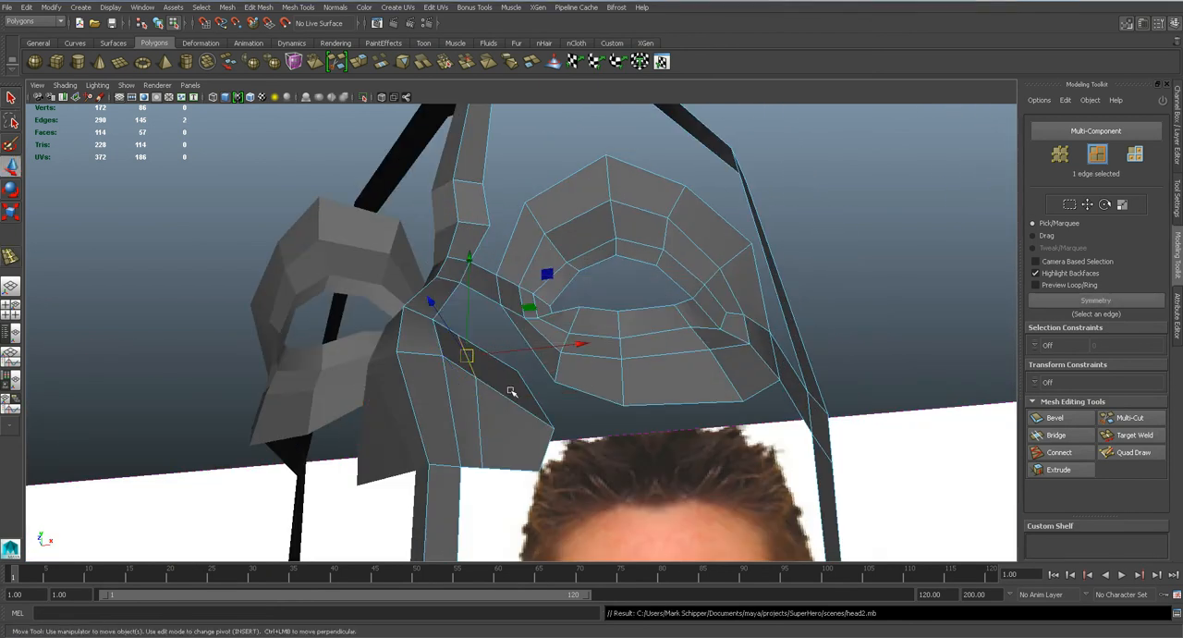
# Switch to Photoshop and examine the topology lines painted over the Hulk face reference.
pyautogui.hotkey('alt', 'Tab')
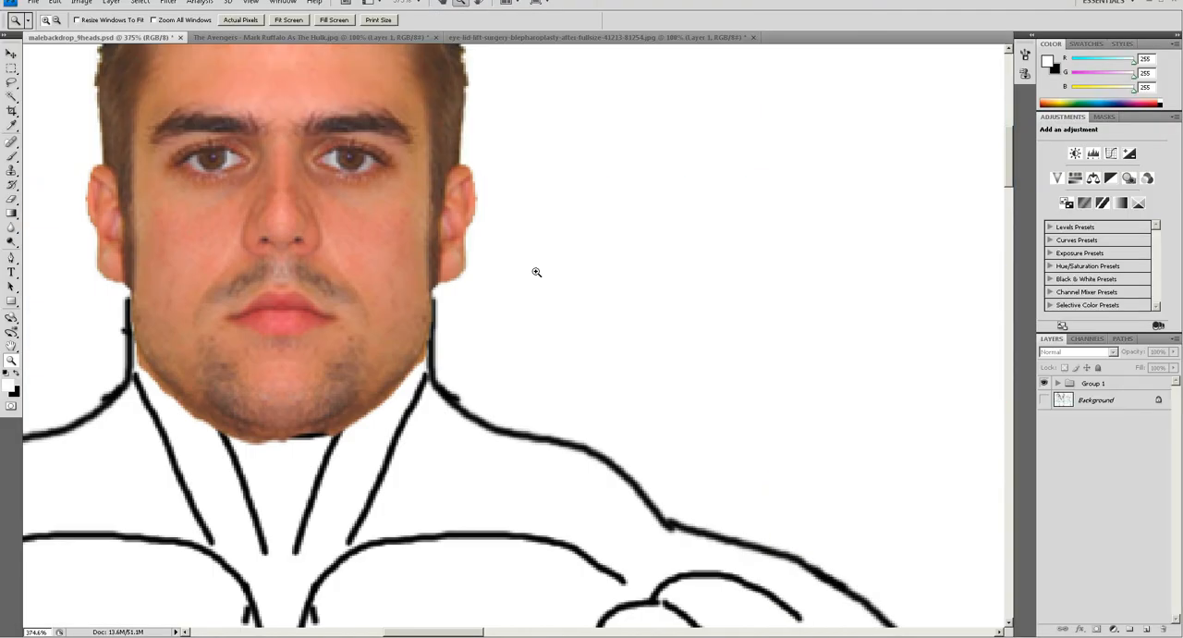
pyautogui.click(245, 40)
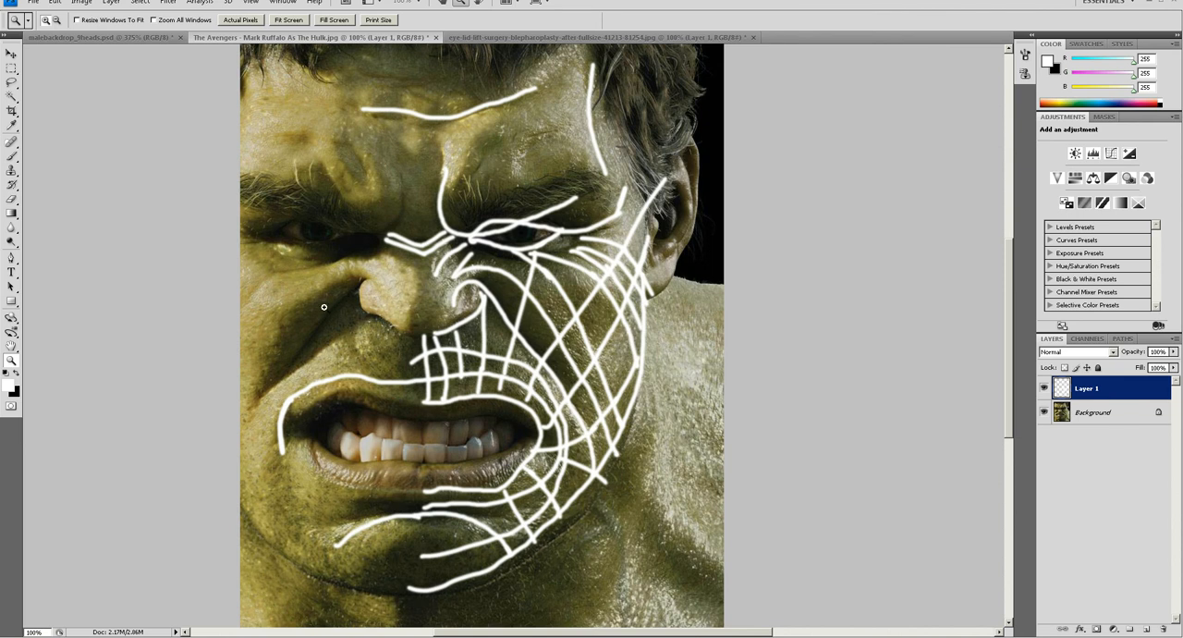
pyautogui.moveTo(362, 282); pyautogui.dragTo(399, 273)
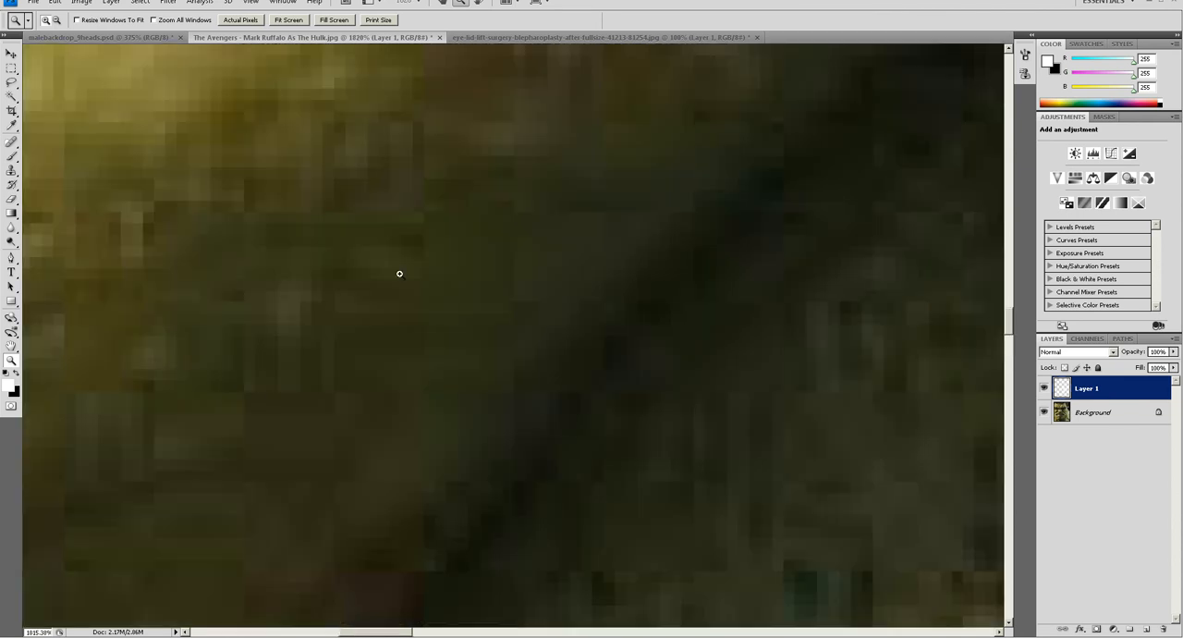
pyautogui.hotkey('ctrl', '0')
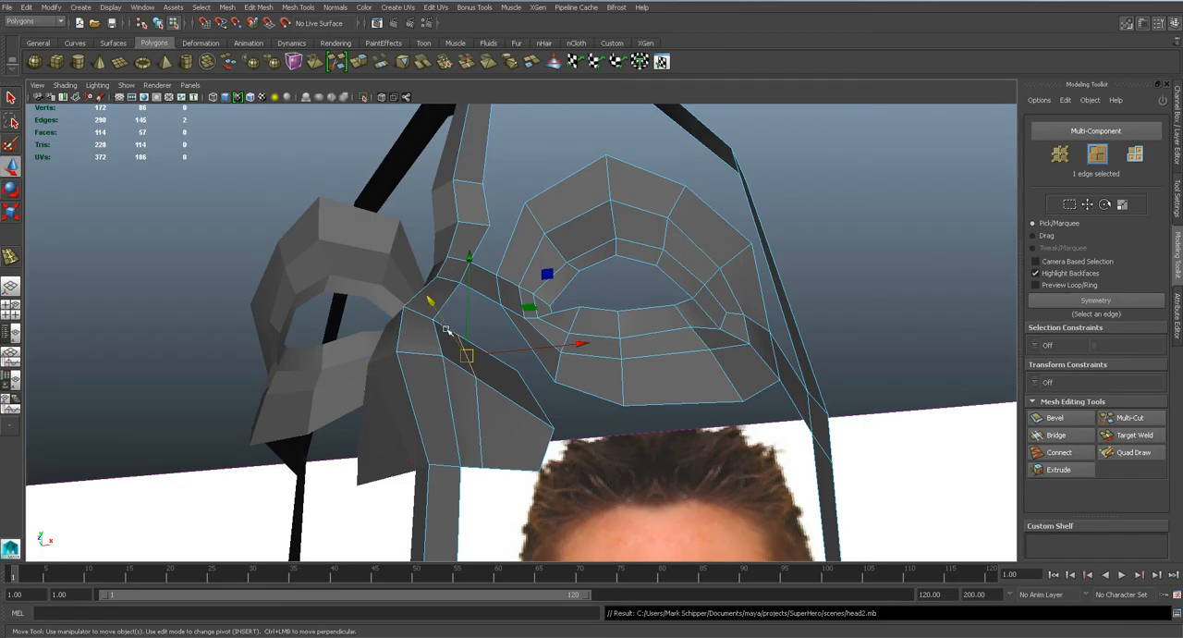
# Switch back to Maya's front view, slope the nostril wing's upper vertices down and outward from the nose bridge, and save the scene.
pyautogui.press('q')
pyautogui.press('space')
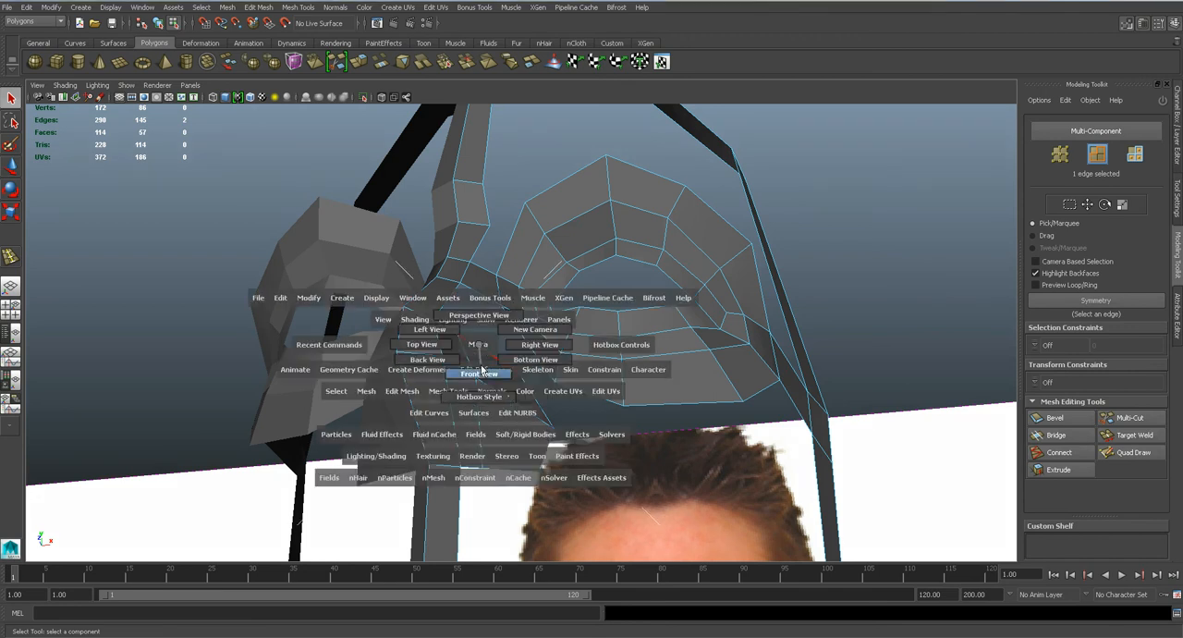
pyautogui.moveTo(481, 360); pyautogui.dragTo(469, 330)
pyautogui.keyDown('alt'); pyautogui.moveTo(473, 498); pyautogui.dragTo(457, 347, button='middle'); pyautogui.keyUp('alt')
pyautogui.keyDown('alt'); pyautogui.moveTo(456, 348); pyautogui.dragTo(483, 330, button='right'); pyautogui.keyUp('alt')
pyautogui.moveTo(480, 280); pyautogui.dragTo(429, 280, button='right')
pyautogui.press('w')
pyautogui.click(465, 262)
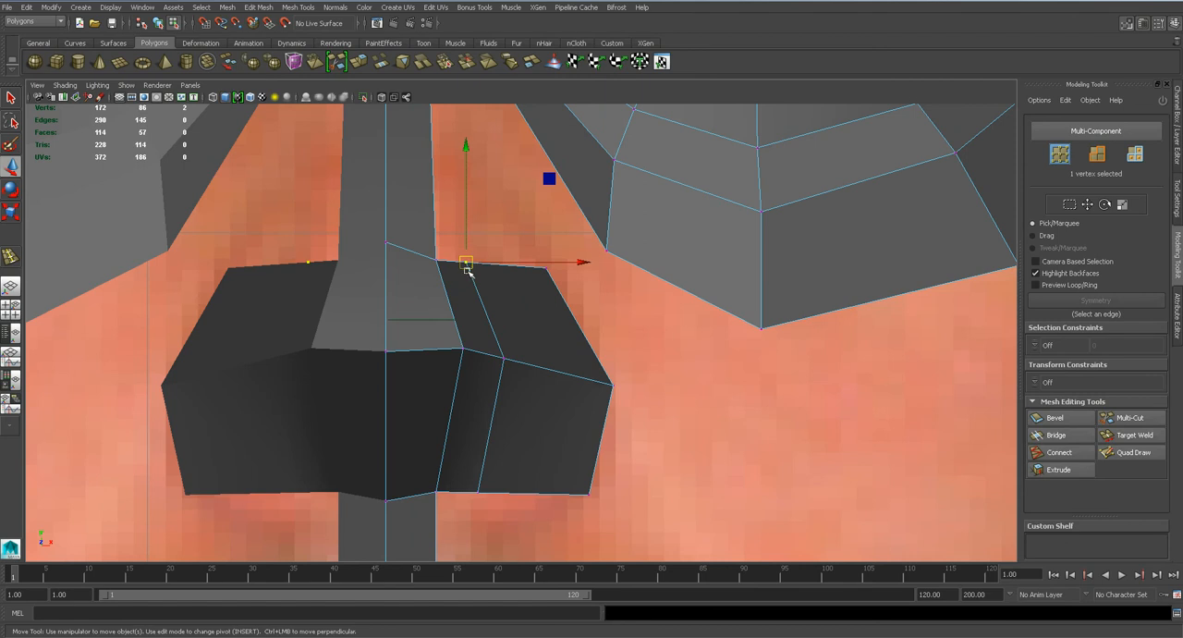
pyautogui.moveTo(468, 264); pyautogui.dragTo(542, 293)
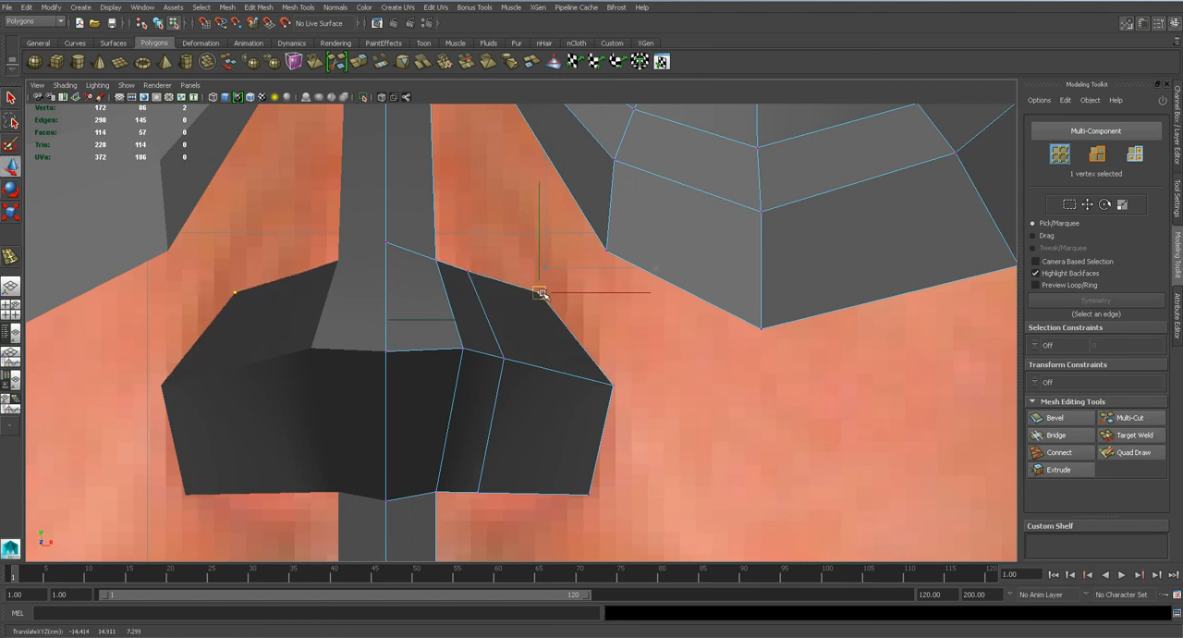
pyautogui.hotkey('ctrl', 's')
pyautogui.press('Return')
# Extrude the short edge beside the nose bridge up and outward, checking the direction against the Hulk reference in Photoshop.
pyautogui.click(453, 266)
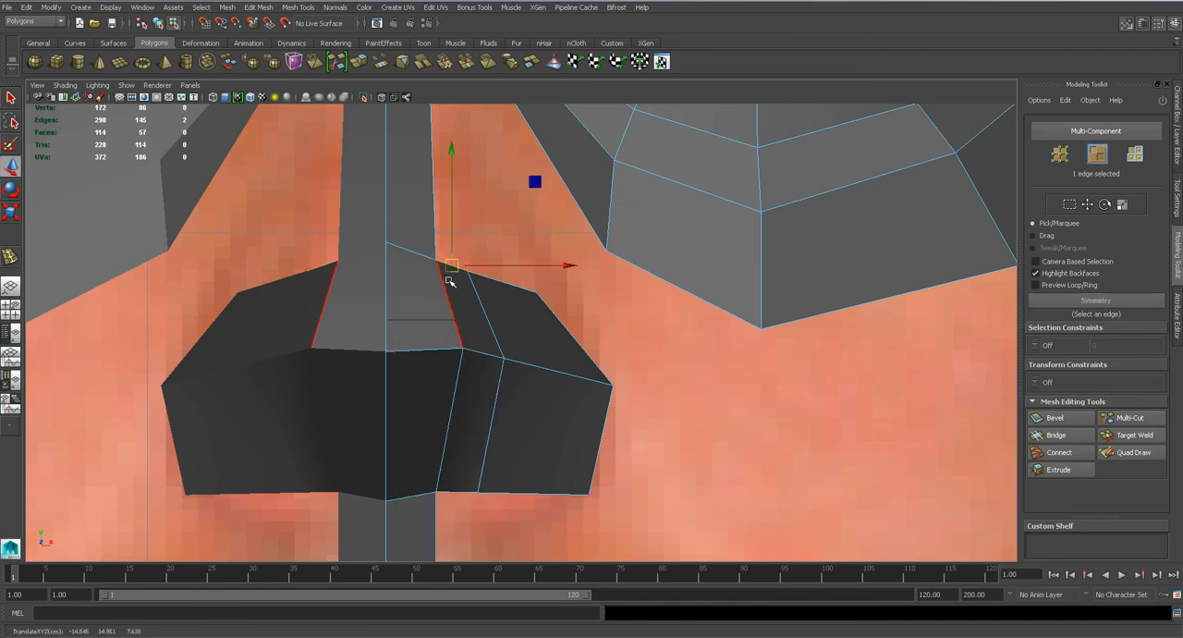
pyautogui.press('q')
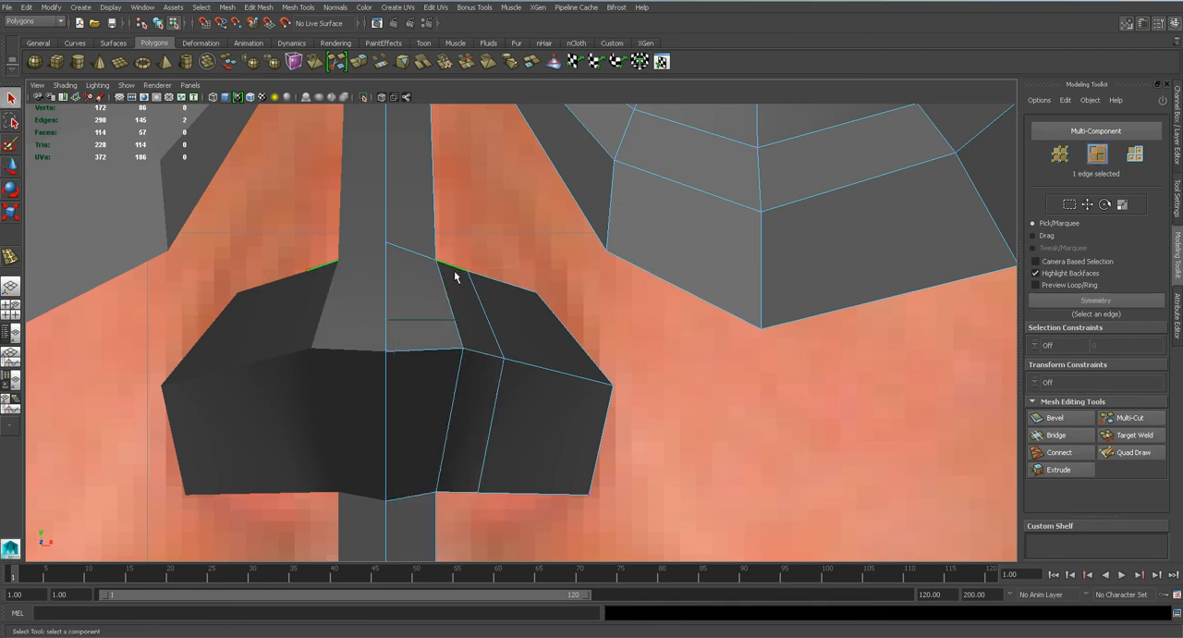
pyautogui.click(1059, 470)
pyautogui.moveTo(444, 274); pyautogui.dragTo(471, 232)
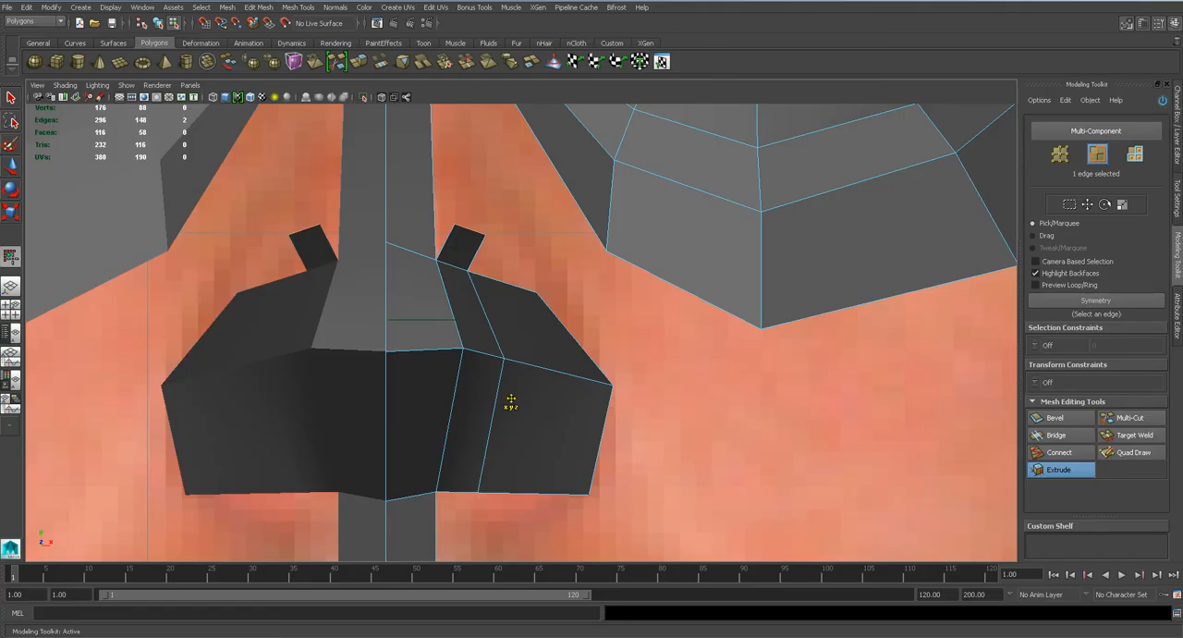
pyautogui.click(520, 331)
pyautogui.press('e')
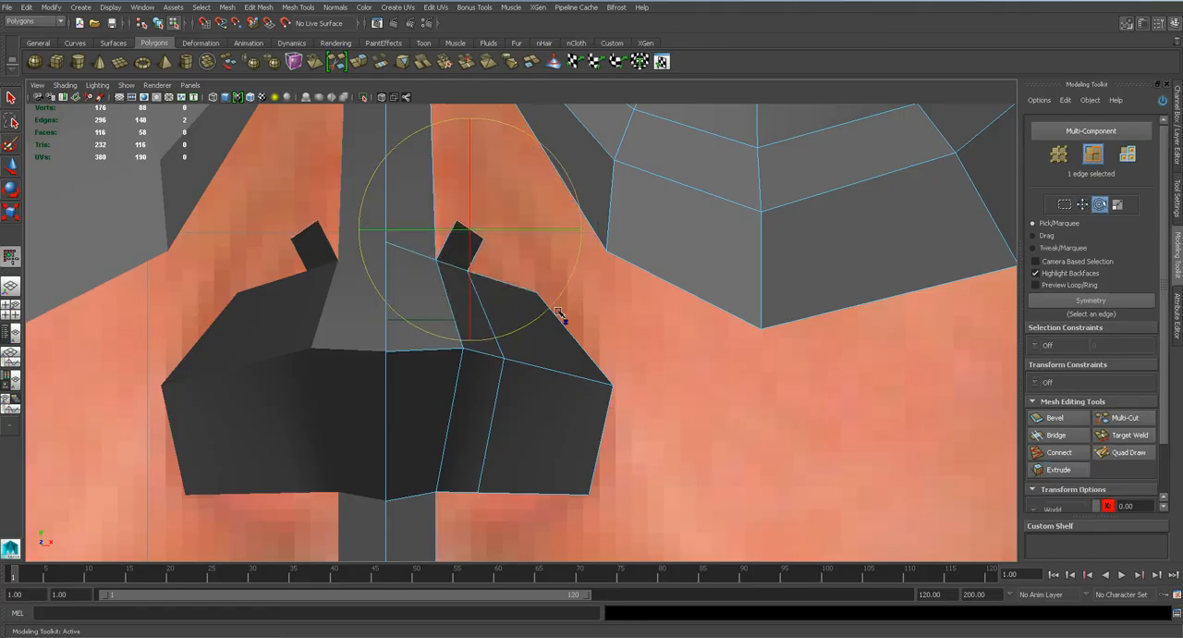
# Extrude the new edge outward over the nostril wing and rotate its end to follow the nostril's curve.
pyautogui.hotkey('ctrl', 'e')
pyautogui.moveTo(485, 256); pyautogui.dragTo(573, 274)
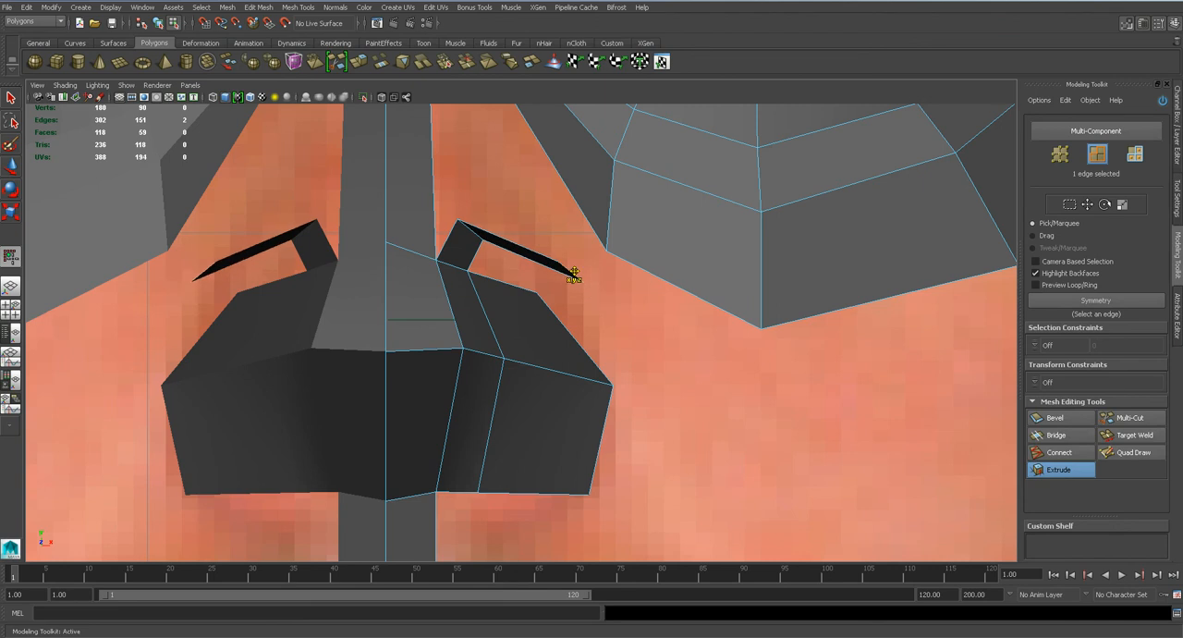
pyautogui.press('e')
pyautogui.moveTo(660, 330); pyautogui.dragTo(552, 413)
pyautogui.moveTo(546, 290); pyautogui.dragTo(579, 245)
# Extrude the strip in further segments down the cheek from the nostril wing to beside the mouth corner.
pyautogui.press('q')
pyautogui.click(1058, 470)
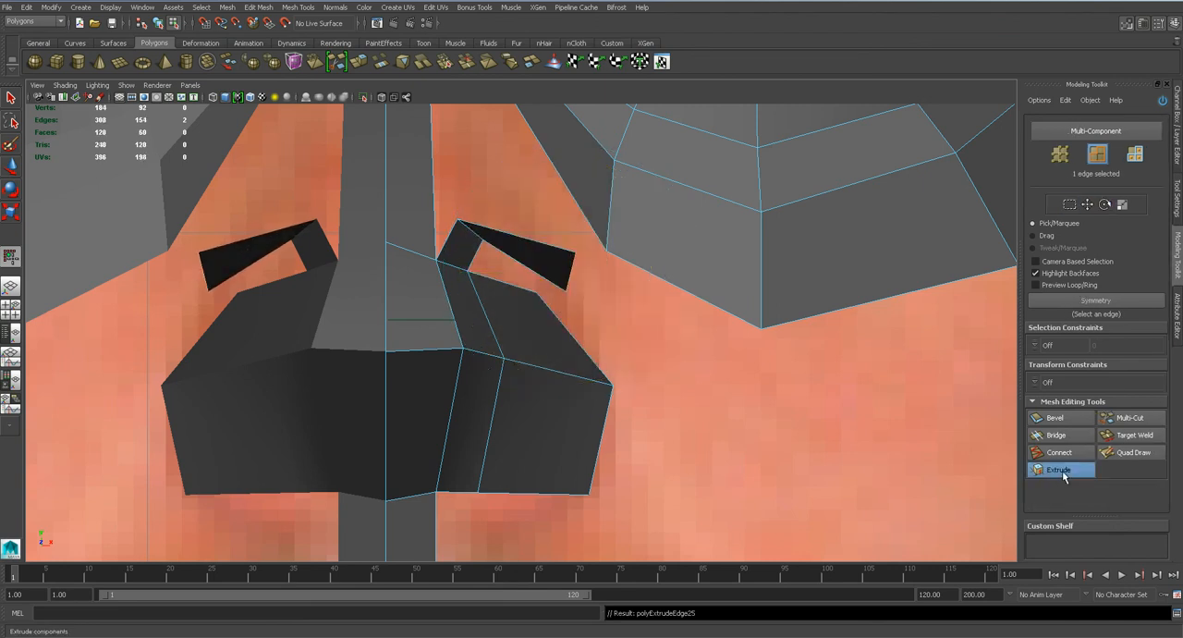
pyautogui.moveTo(586, 286); pyautogui.dragTo(740, 467)
pyautogui.scroll(-10, 703, 499)
pyautogui.keyDown('alt'); pyautogui.moveTo(580, 427); pyautogui.dragTo(550, 401, button='middle'); pyautogui.keyUp('alt')
pyautogui.scroll(5, 528, 374)
pyautogui.press('w')
pyautogui.moveTo(493, 282); pyautogui.dragTo(517, 388)
pyautogui.click(1063, 471)
pyautogui.press('q')
pyautogui.press('e')
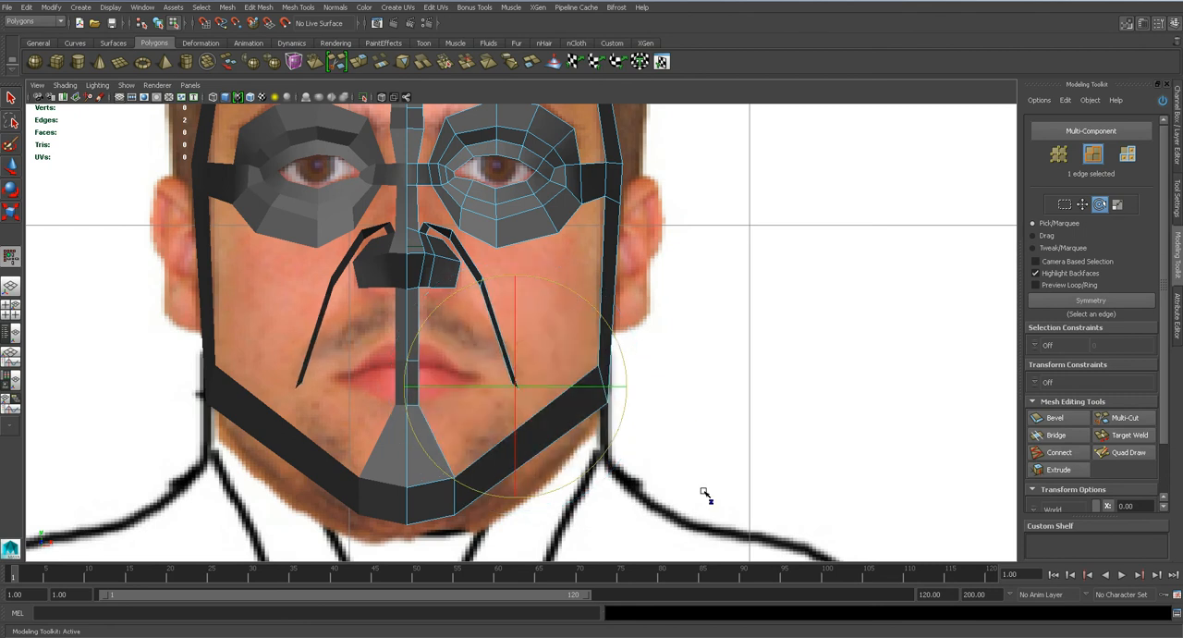
# Extrude the strip's lower end inward beneath the lower lip and position its end edge near the chin strip.
pyautogui.click(1059, 470)
pyautogui.moveTo(517, 391); pyautogui.dragTo(442, 421)
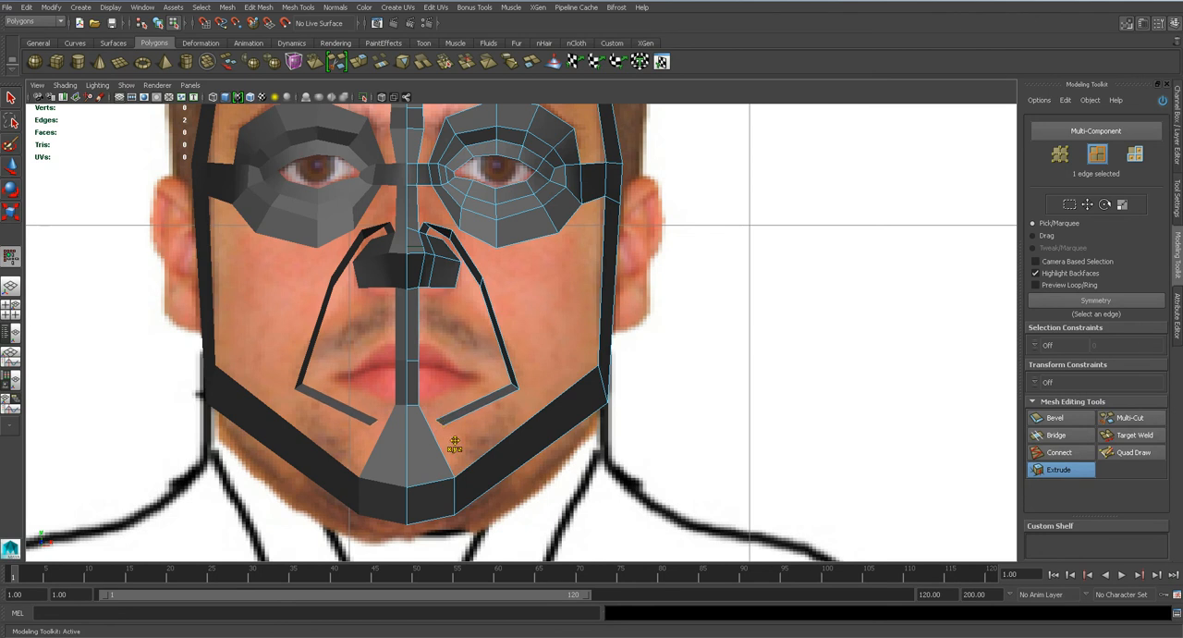
pyautogui.press('q')
pyautogui.scroll(3, 445, 442)
pyautogui.press('w')
pyautogui.moveTo(392, 478); pyautogui.dragTo(396, 491)
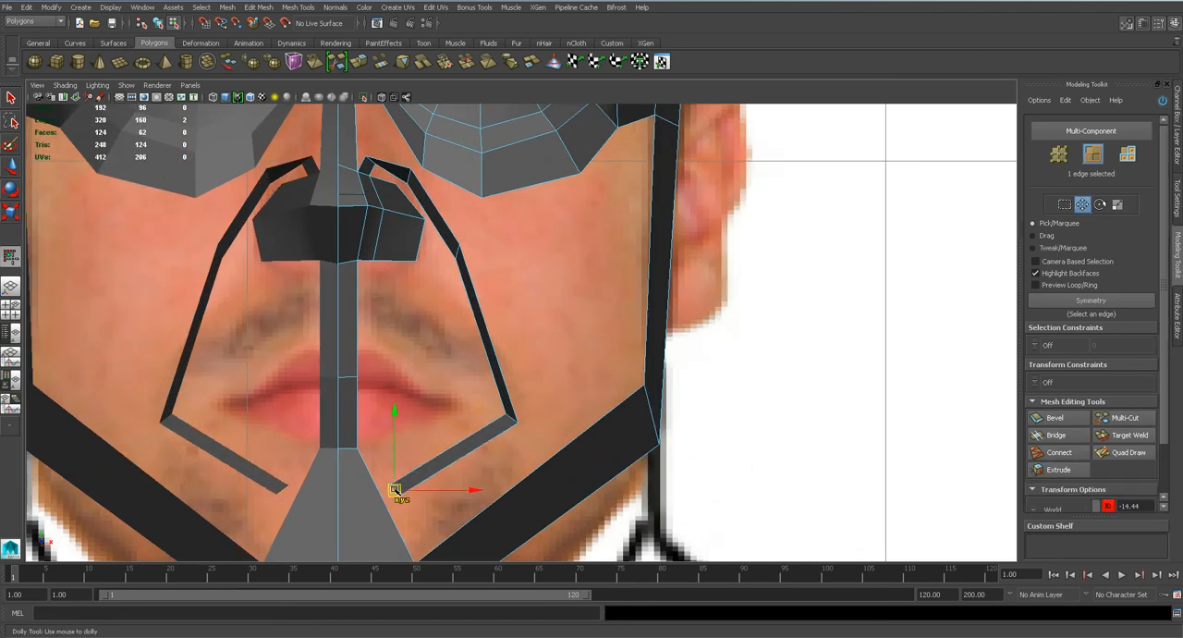
# In the side view, pull the new strip's top vertex back in depth from the nose bridge toward the cheek.
pyautogui.press('space')
pyautogui.moveTo(507, 422); pyautogui.dragTo(423, 401)
pyautogui.press('space')
pyautogui.keyDown('alt'); pyautogui.moveTo(438, 378); pyautogui.dragTo(533, 280, button='middle'); pyautogui.keyUp('alt')
pyautogui.scroll(2, 448, 343)
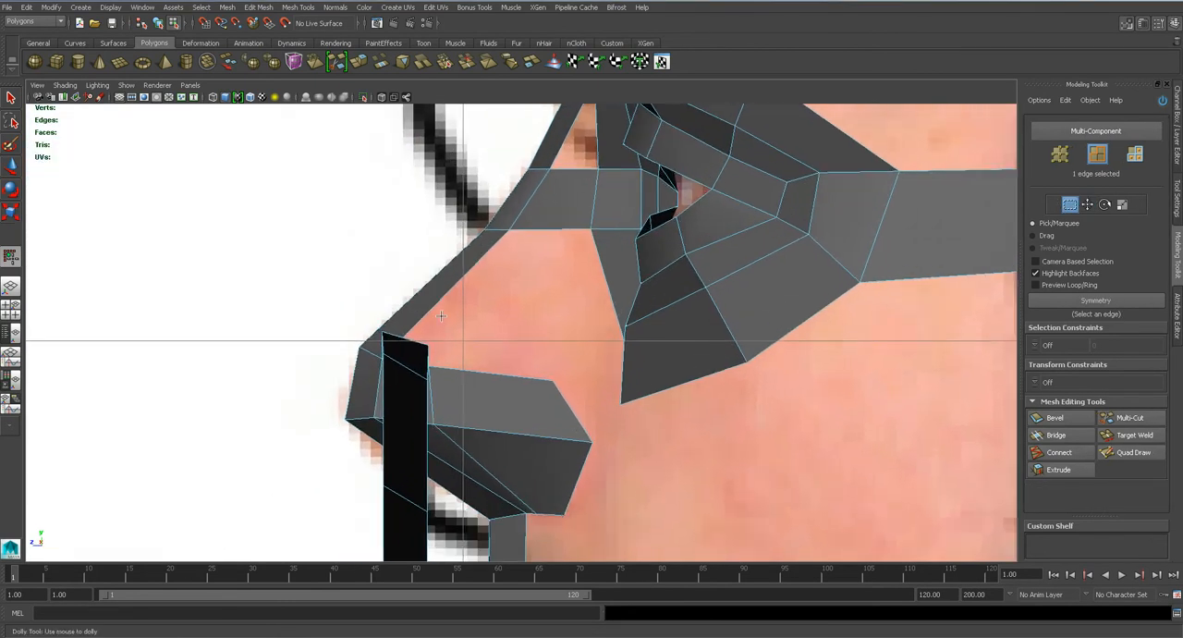
pyautogui.moveTo(412, 364); pyautogui.dragTo(383, 368, button='right')
pyautogui.press('w')
pyautogui.click(425, 345)
pyautogui.moveTo(407, 344)
pyautogui.mouseDown()
pyautogui.moveTo(384, 354)
pyautogui.moveTo(380, 317)
pyautogui.moveTo(374, 342)
pyautogui.moveTo(405, 357)
pyautogui.mouseUp()
pyautogui.hotkey('ctrl', 'z')
pyautogui.click(377, 334)
pyautogui.click(382, 357)
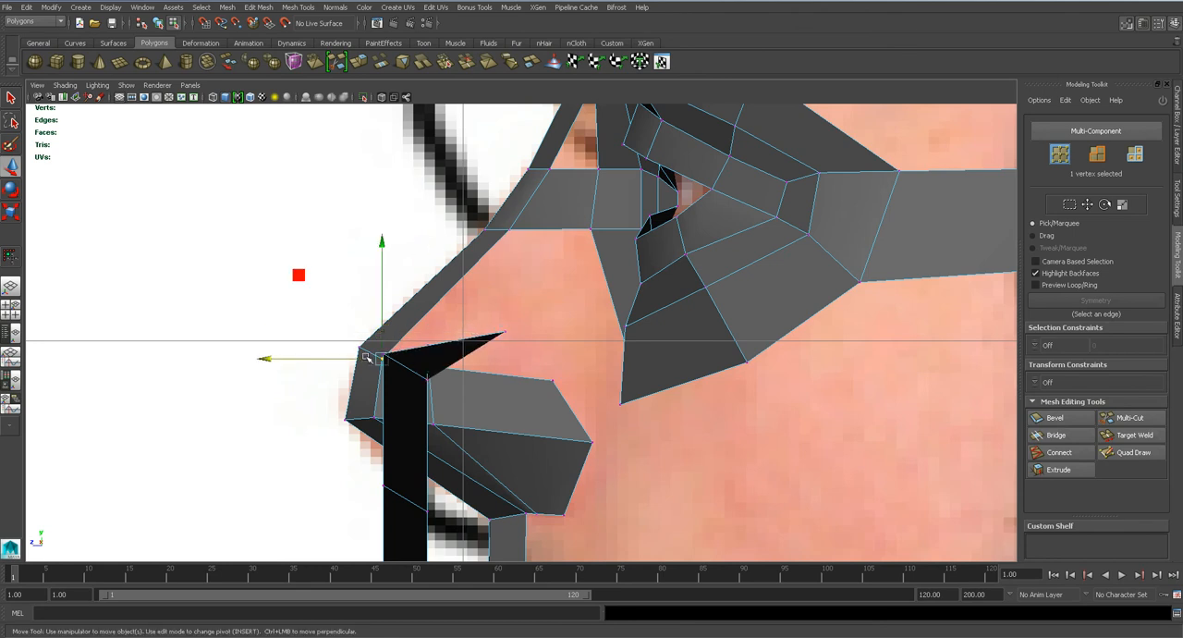
# Move the strip's remaining vertices above the nostril wing back in depth toward the cheek in the side view.
pyautogui.press('q')
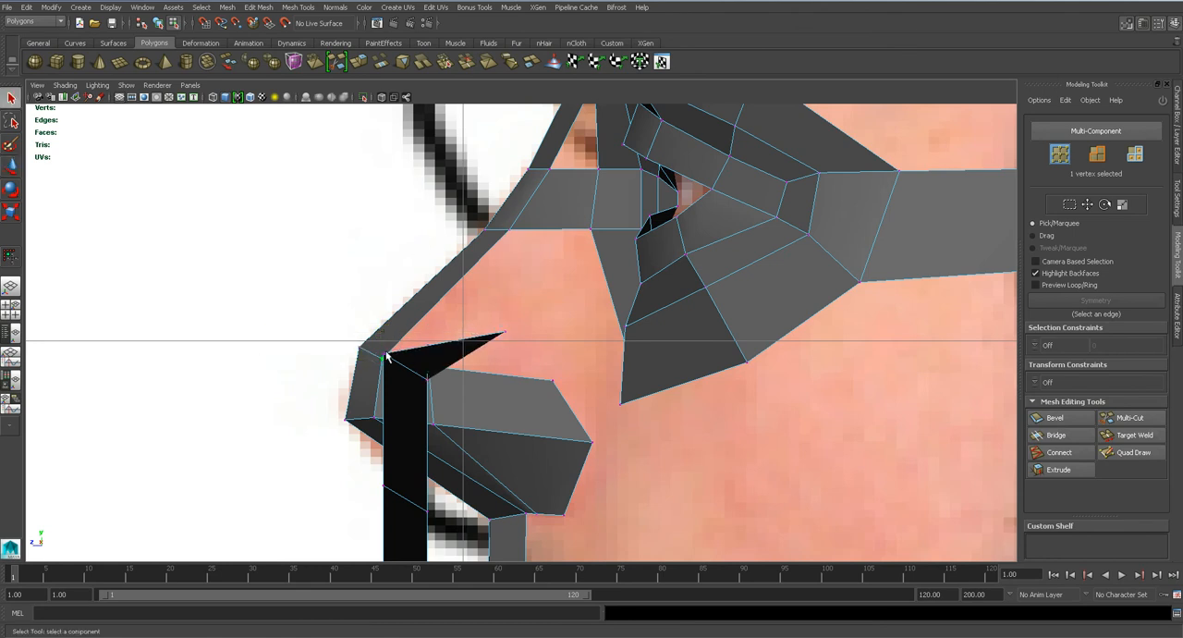
pyautogui.scroll(4, 387, 356)
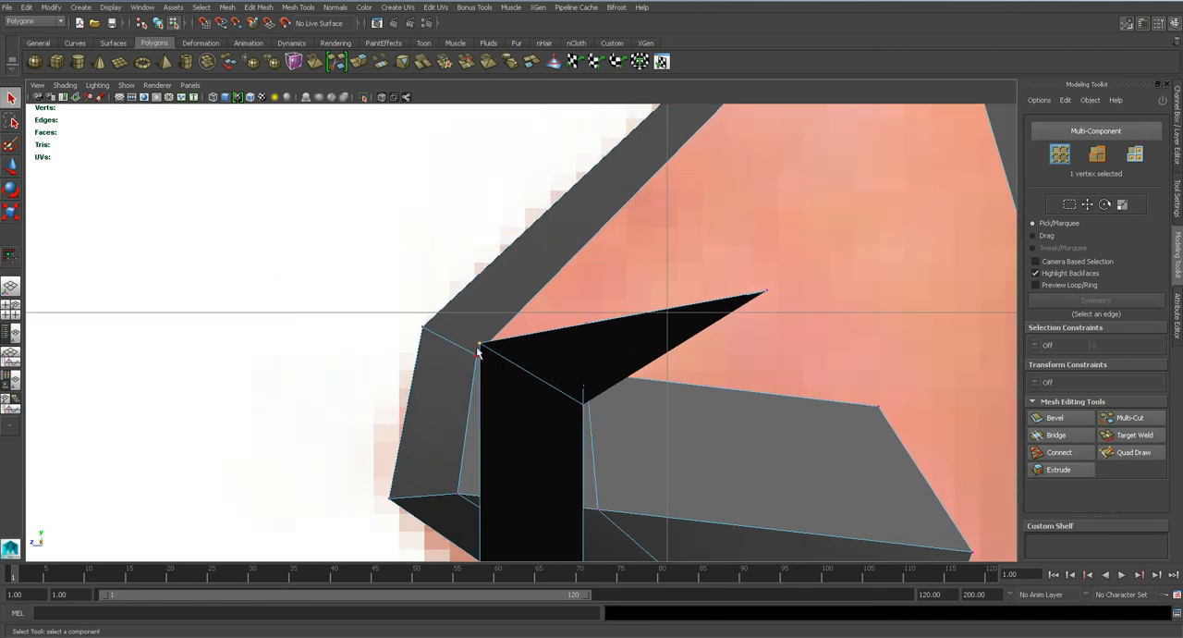
pyautogui.press('w')
pyautogui.moveTo(421, 349); pyautogui.dragTo(700, 351)
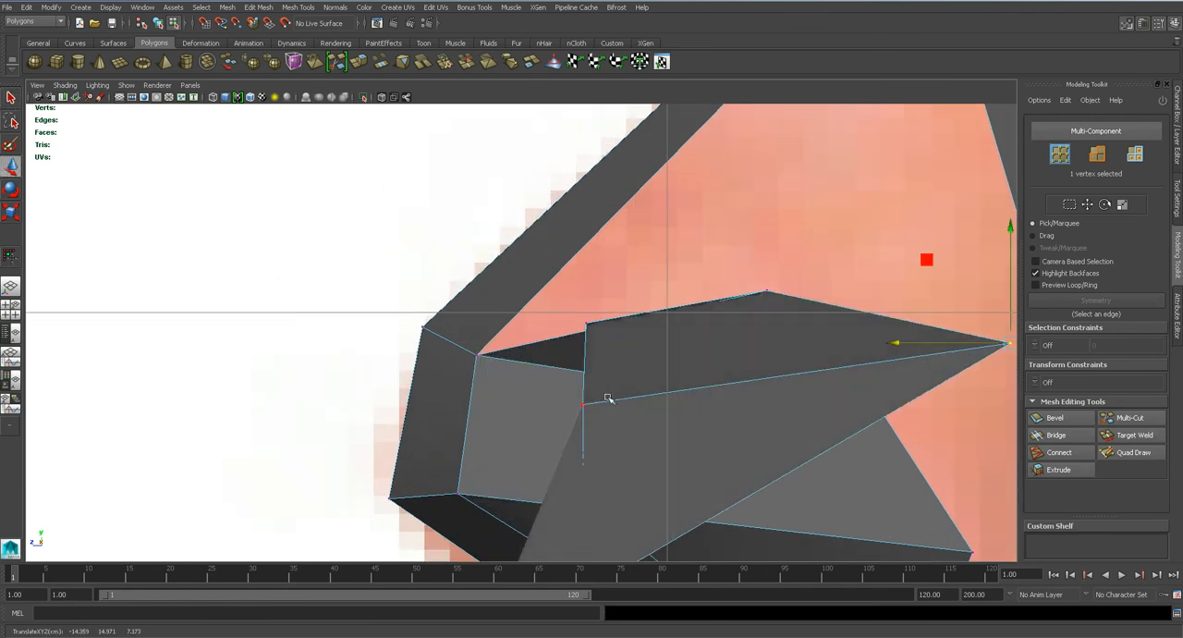
pyautogui.click(585, 323)
pyautogui.moveTo(553, 330); pyautogui.dragTo(712, 333)
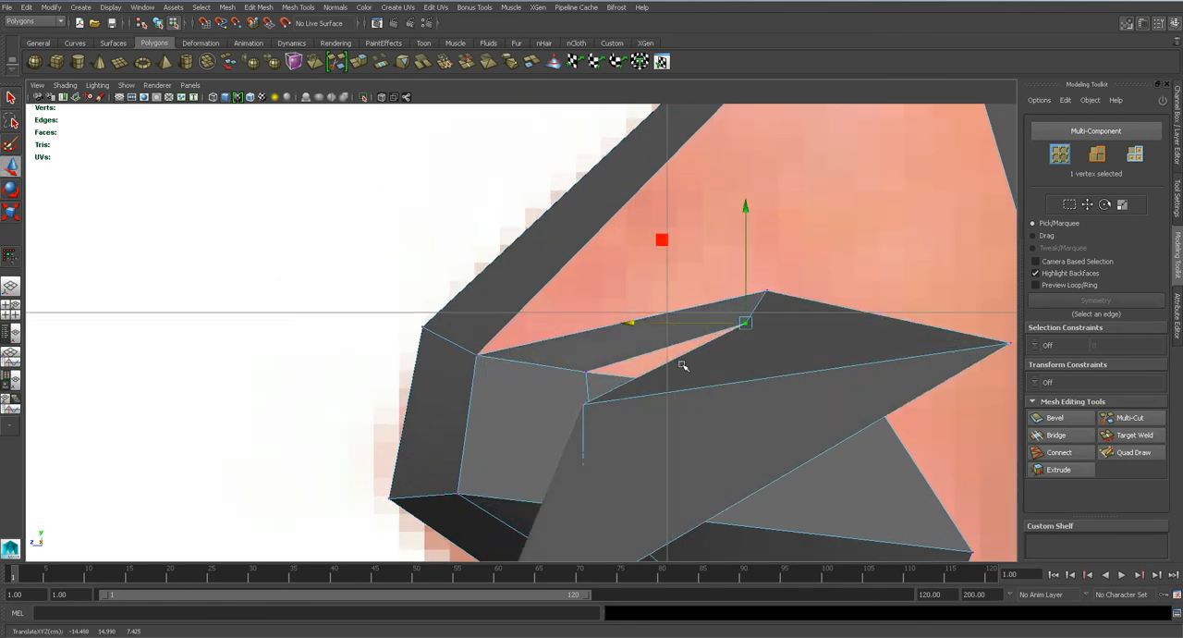
pyautogui.click(583, 405)
pyautogui.scroll(-5, 599, 425)
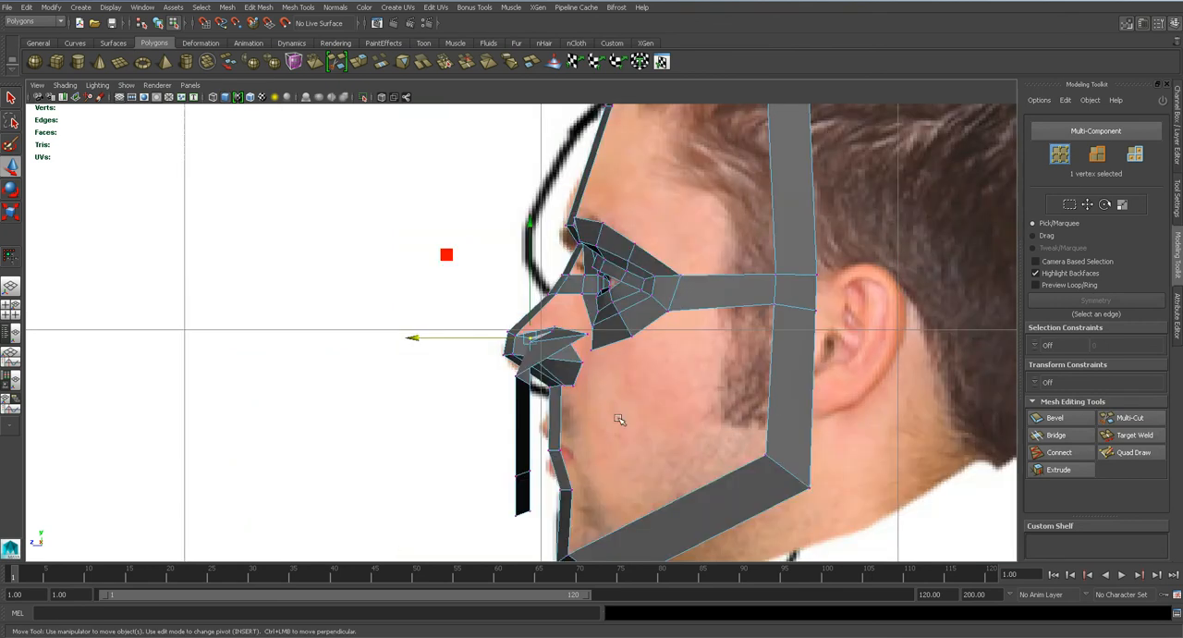
# Move the strip's outer vertices beside the nostril and at the mouth corner back in depth onto the cheek.
pyautogui.scroll(2, 589, 351)
pyautogui.click(513, 398)
pyautogui.moveTo(443, 398); pyautogui.dragTo(560, 420)
pyautogui.click(513, 545)
pyautogui.moveTo(470, 544); pyautogui.dragTo(609, 541)
pyautogui.keyDown('alt'); pyautogui.moveTo(605, 542); pyautogui.dragTo(606, 377, button='middle'); pyautogui.keyUp('alt')
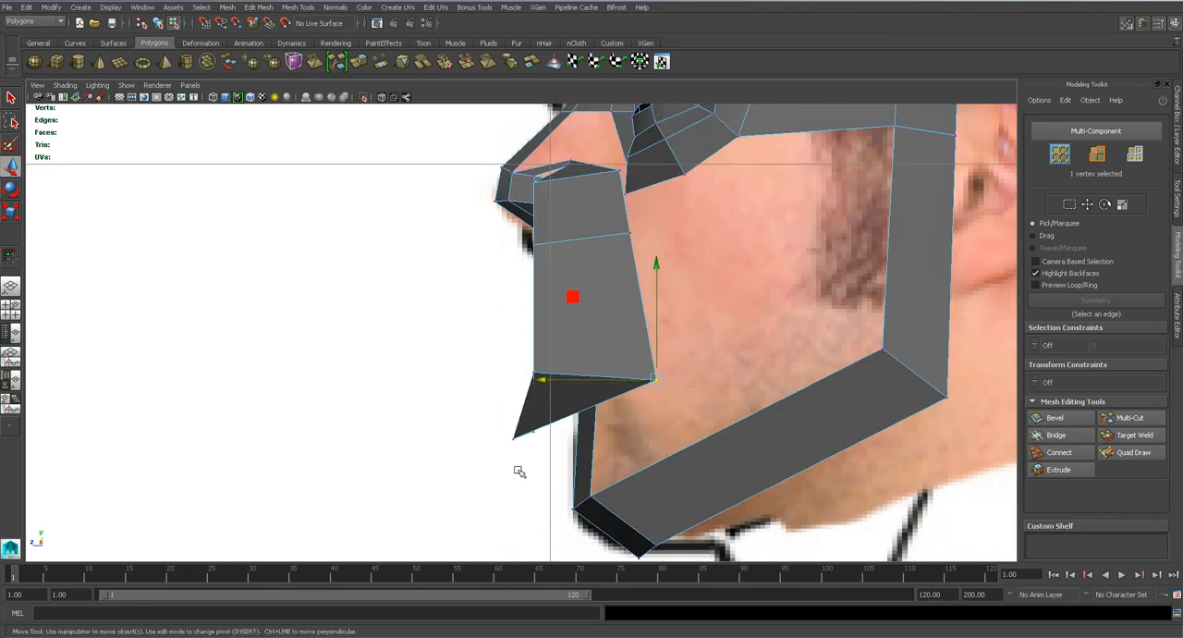
# Move the strip's end vertices below the lip and its inner mouth-corner vertex back in depth behind the lips.
pyautogui.click(498, 448)
pyautogui.click(514, 438)
pyautogui.moveTo(491, 442); pyautogui.dragTo(625, 438)
pyautogui.scroll(2, 574, 428)
pyautogui.press('q')
pyautogui.moveTo(520, 364); pyautogui.dragTo(565, 482)
pyautogui.press('w')
pyautogui.moveTo(510, 421); pyautogui.dragTo(644, 418)
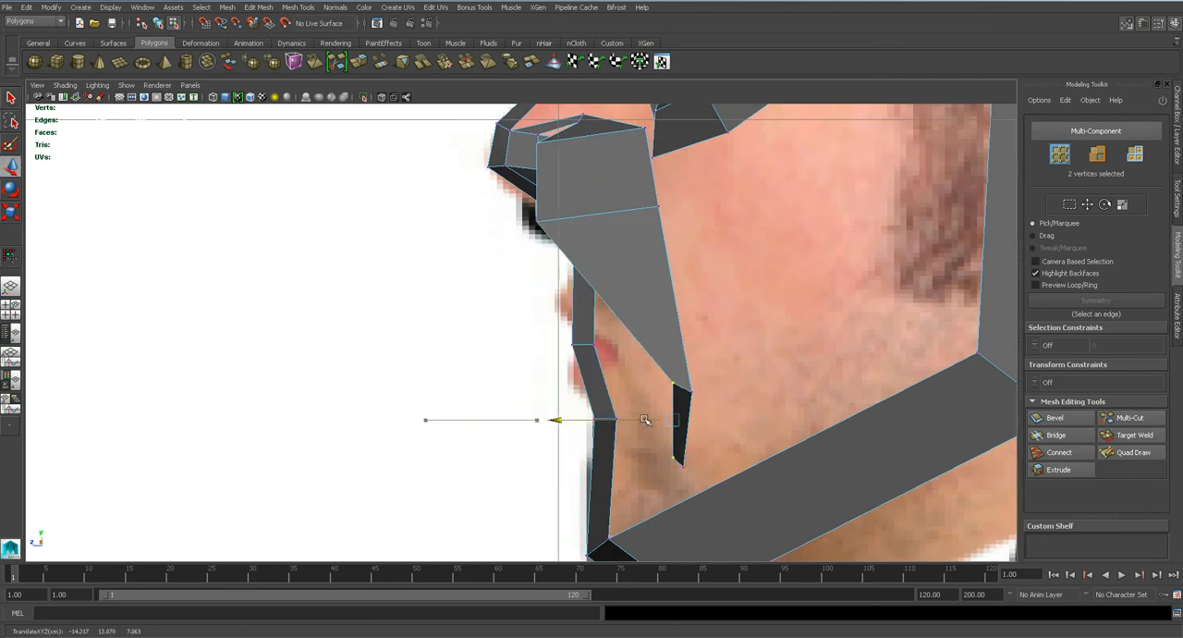
# Pull the two lower front vertices above the nostril opening back in depth toward the cheek in the side view.
pyautogui.keyDown('alt'); pyautogui.moveTo(615, 351); pyautogui.dragTo(598, 478, button='middle'); pyautogui.keyUp('alt')
pyautogui.scroll(3, 544, 388)
pyautogui.click(518, 356)
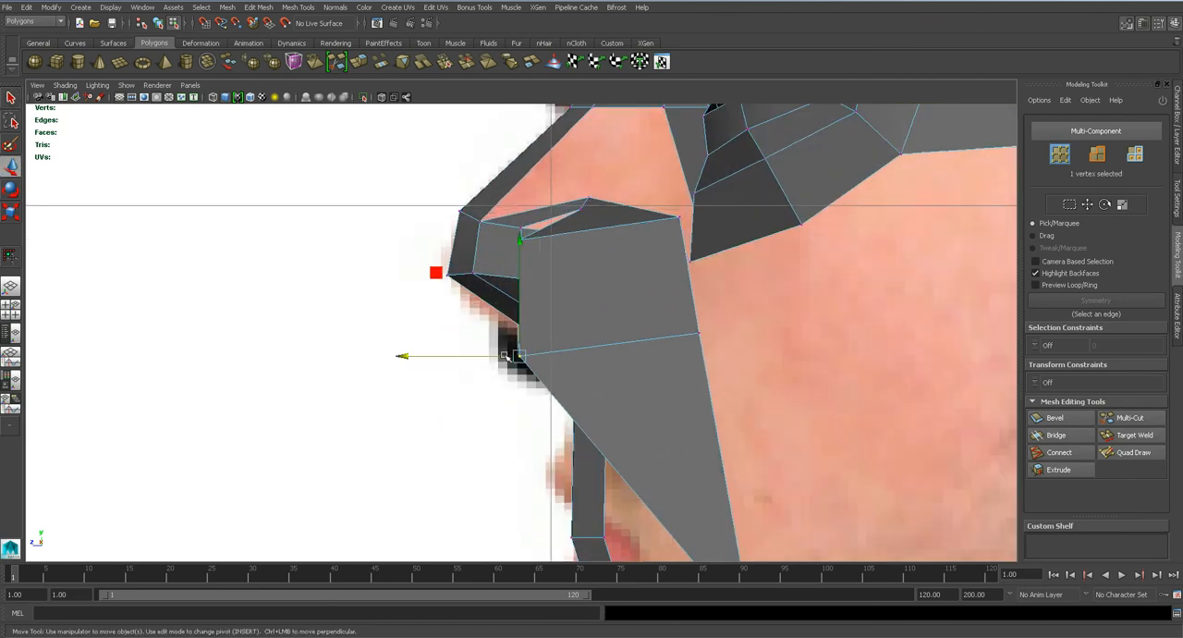
pyautogui.moveTo(518, 356); pyautogui.dragTo(647, 351)
pyautogui.keyDown('alt'); pyautogui.moveTo(501, 310); pyautogui.dragTo(523, 409, button='middle'); pyautogui.keyUp('alt')
pyautogui.scroll(2, 525, 361)
pyautogui.click(551, 342)
pyautogui.moveTo(518, 341); pyautogui.dragTo(708, 340)
# In the front view, move the strip's outer corner vertex above the nostril wing outward toward the lower eye ring.
pyautogui.press('space')
pyautogui.moveTo(654, 381); pyautogui.dragTo(651, 412)
pyautogui.keyDown('alt'); pyautogui.moveTo(416, 201); pyautogui.dragTo(481, 319, button='middle'); pyautogui.keyUp('alt')
pyautogui.scroll(5, 482, 319)
pyautogui.press('q')
pyautogui.click(425, 223)
pyautogui.press('w')
pyautogui.moveTo(425, 224); pyautogui.dragTo(443, 231)
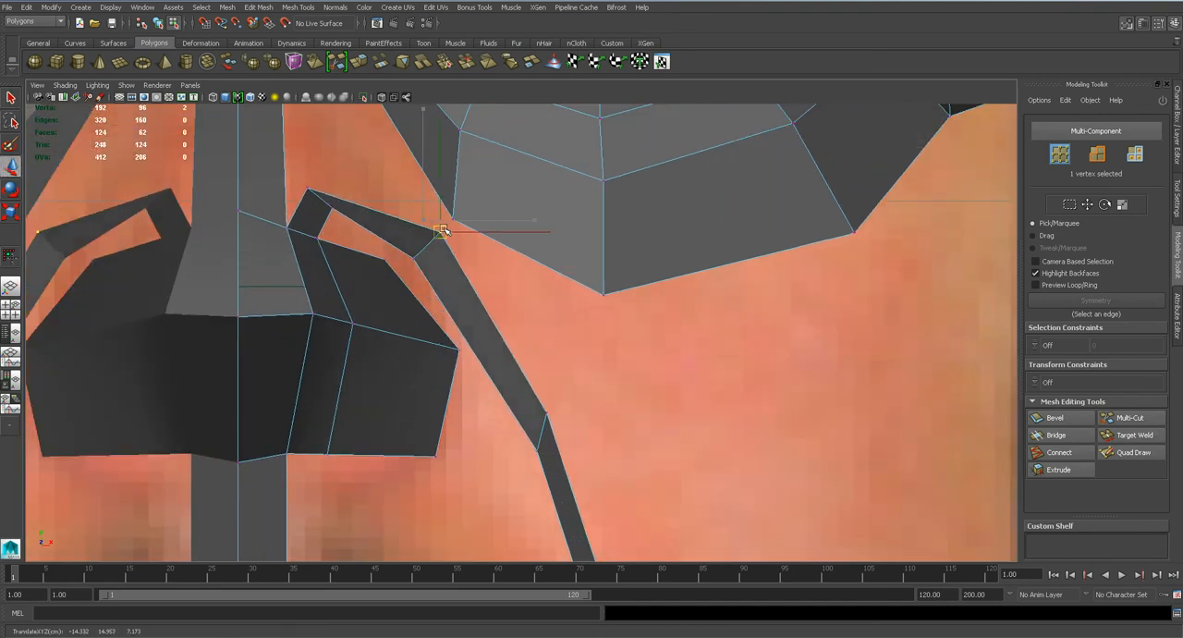
# Reposition the strip's outer corner and top arch vertices above the nostril, and dismiss the software update notification.
pyautogui.press('q')
pyautogui.keyDown('alt'); pyautogui.moveTo(471, 232); pyautogui.dragTo(542, 323, button='middle'); pyautogui.keyUp('alt')
pyautogui.click(520, 291)
pyautogui.press('w')
pyautogui.moveTo(520, 291); pyautogui.dragTo(479, 307)
pyautogui.moveTo(381, 262); pyautogui.dragTo(398, 248)
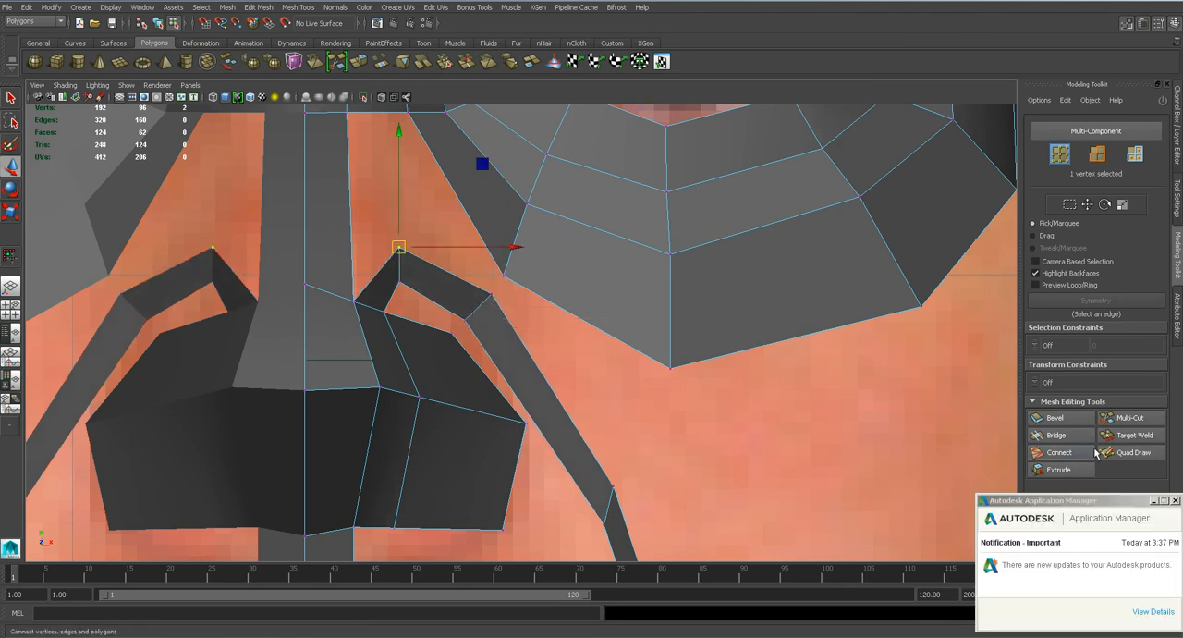
pyautogui.click(1174, 500)
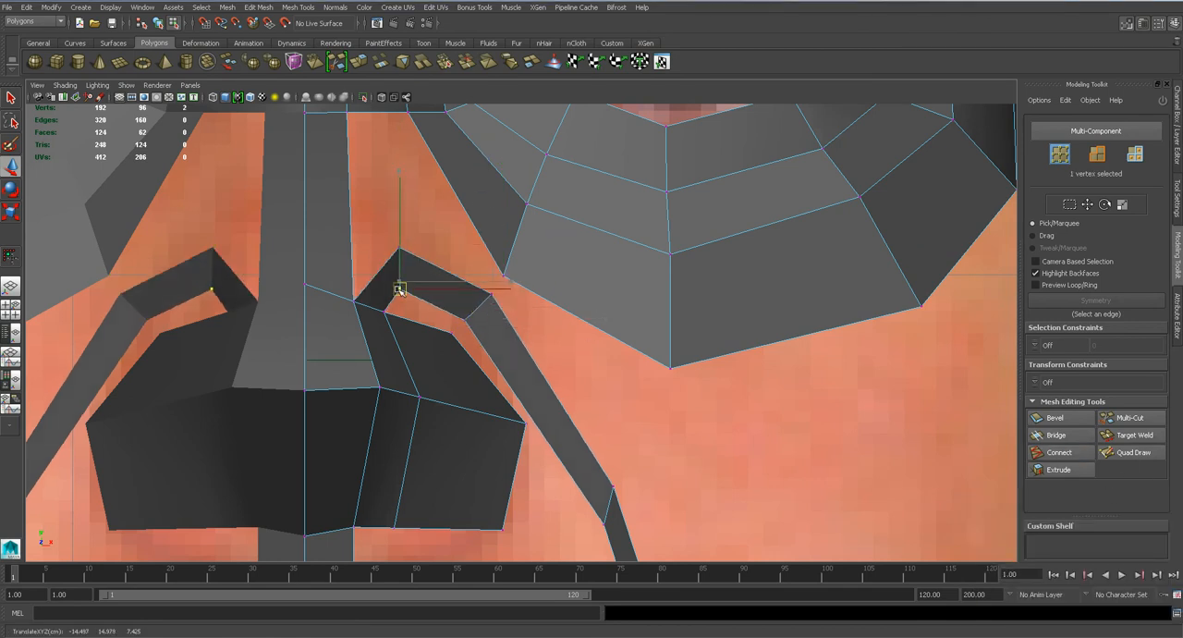
pyautogui.keyDown('alt'); pyautogui.moveTo(597, 491); pyautogui.dragTo(597, 426); pyautogui.keyUp('alt')
# Rotate and reposition the strip's two vertices at the mouth corner in the front view.
pyautogui.keyDown('shift'); pyautogui.click(576, 424); pyautogui.keyUp('shift')
pyautogui.scroll(-5, 597, 427)
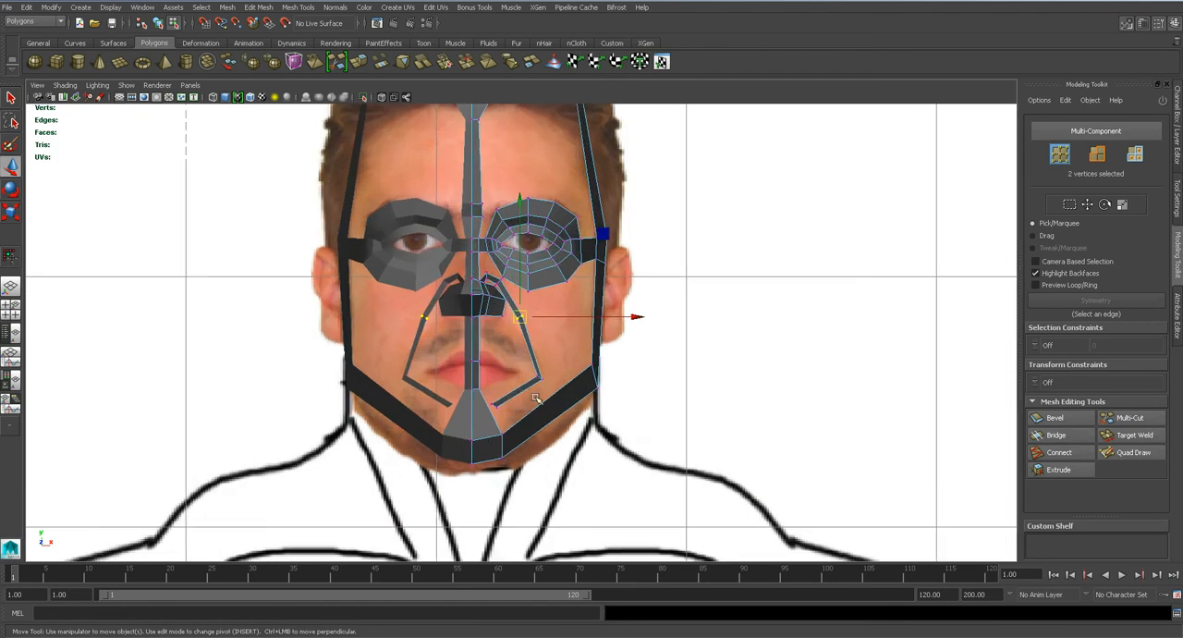
pyautogui.scroll(3, 539, 398)
pyautogui.scroll(-3, 541, 398)
pyautogui.press('e')
pyautogui.scroll(-2, 545, 397)
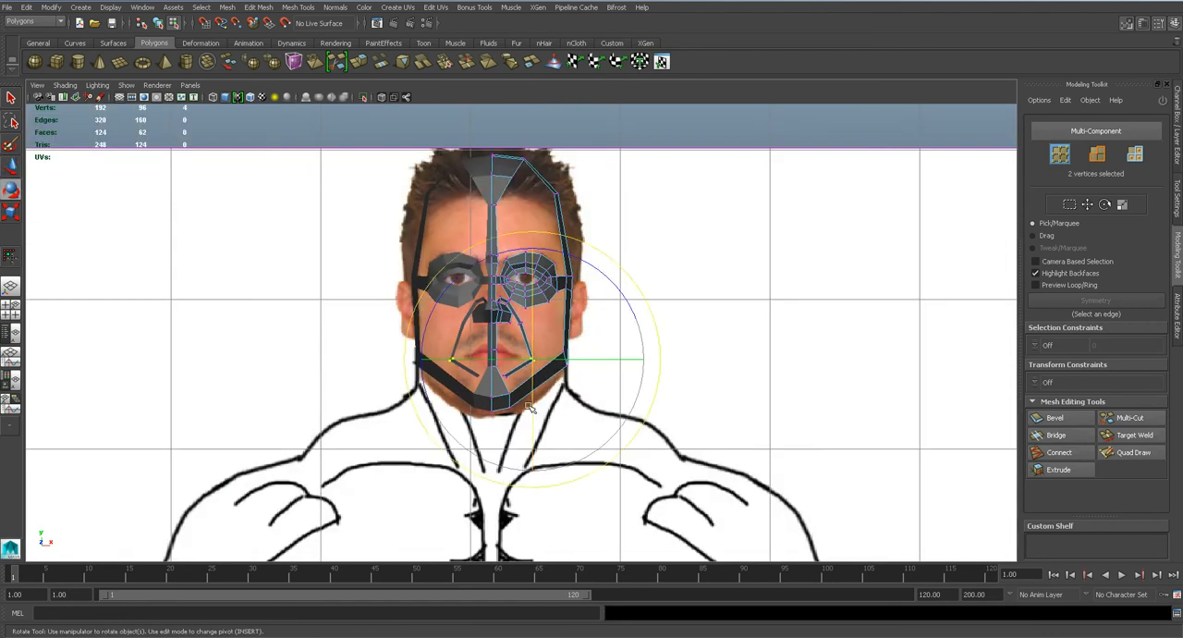
pyautogui.press('f')
pyautogui.moveTo(625, 282); pyautogui.dragTo(591, 271)
pyautogui.scroll(-5, 565, 334)
pyautogui.press('w')
pyautogui.scroll(4, 528, 340)
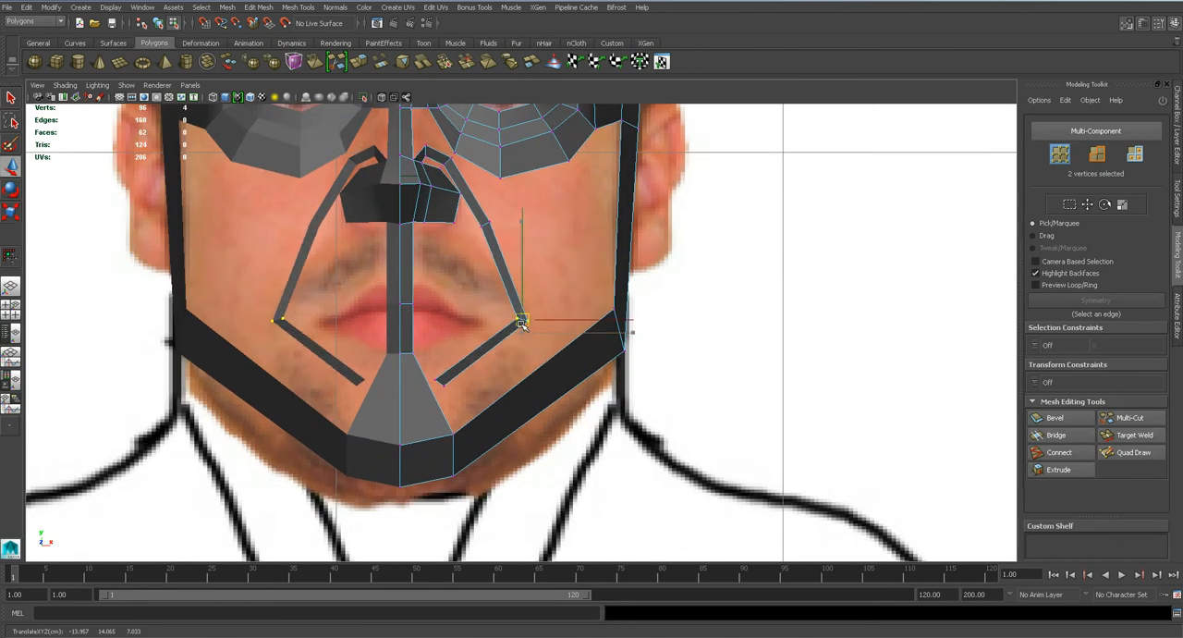
# Lower the strip's two end vertices below the lip and save the scene.
pyautogui.moveTo(434, 373); pyautogui.dragTo(450, 389)
pyautogui.moveTo(441, 380); pyautogui.dragTo(439, 396)
pyautogui.hotkey('ctrl', 's')
pyautogui.press('Return')
# Inspect the smoothed head mesh in the perspective view and compare it with the edge-flow lines drawn on the Hulk reference.
pyautogui.press('space')
pyautogui.moveTo(465, 285); pyautogui.dragTo(469, 271)
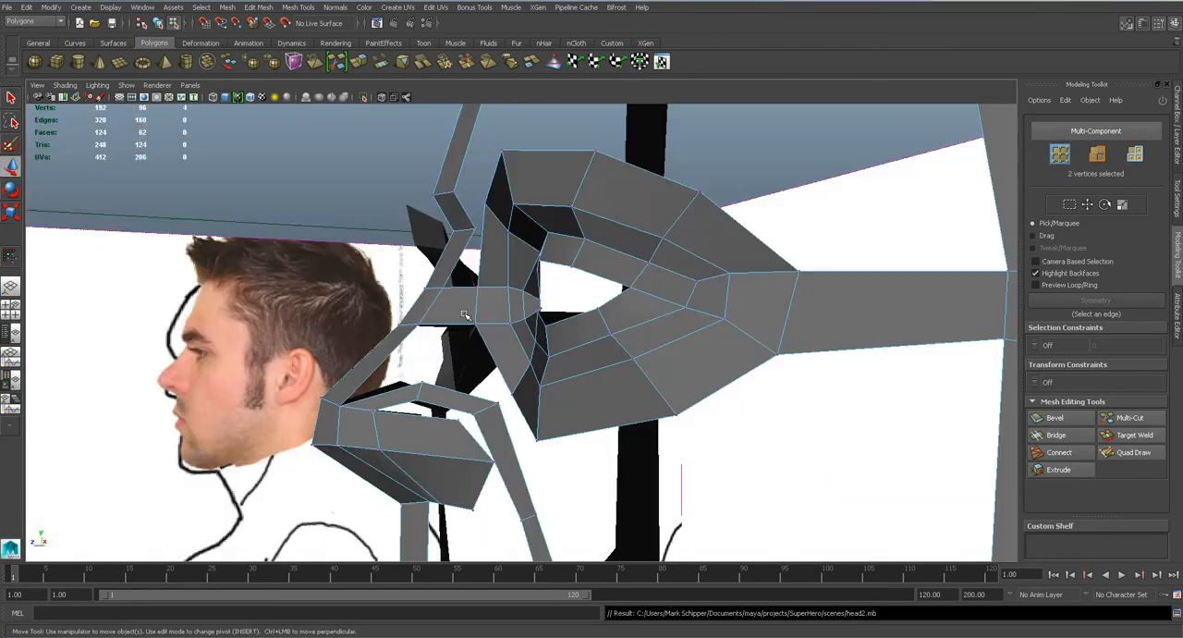
pyautogui.keyDown('alt'); pyautogui.moveTo(516, 372); pyautogui.dragTo(484, 364); pyautogui.keyUp('alt')
pyautogui.press('3')
pyautogui.keyDown('alt'); pyautogui.moveTo(422, 393); pyautogui.dragTo(487, 417); pyautogui.keyUp('alt')
pyautogui.scroll(-1, 440, 429)
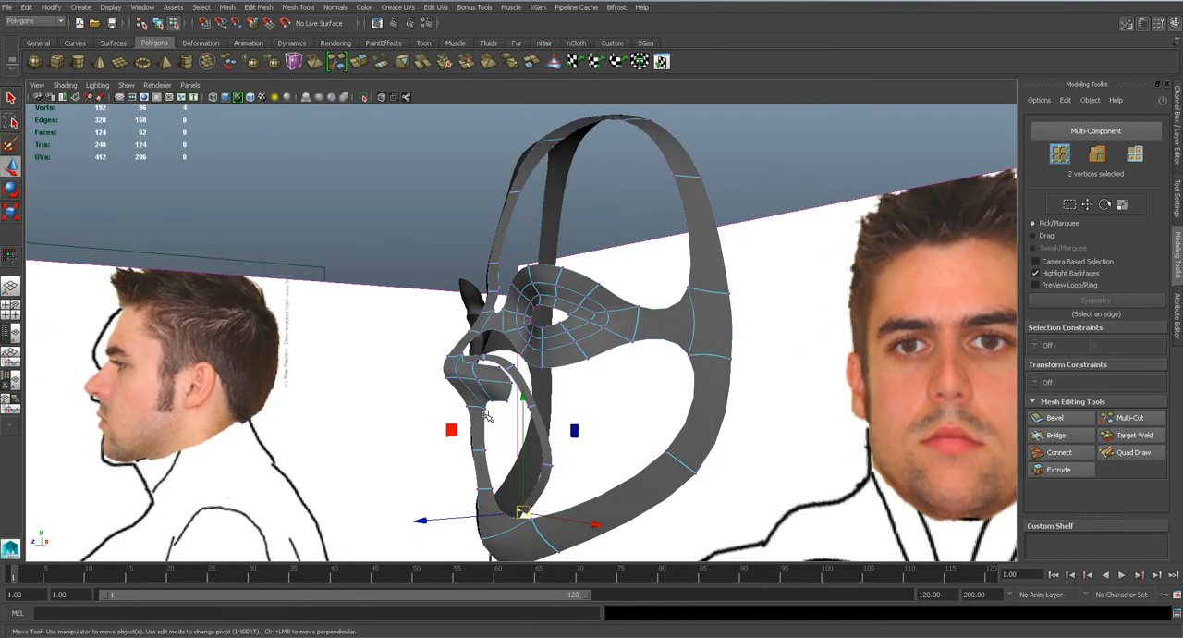
pyautogui.scroll(5, 488, 419)
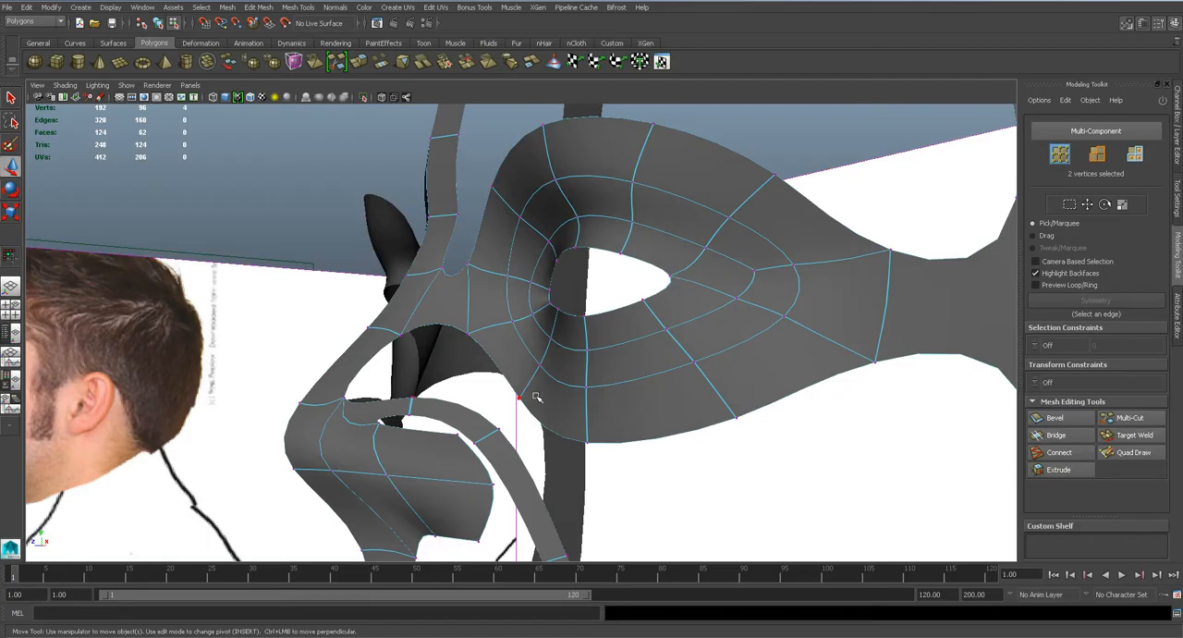
# Save the scene and bridge the nose wing's upper edge to the facing edge of the strip above it.
pyautogui.hotkey('ctrl', 's')
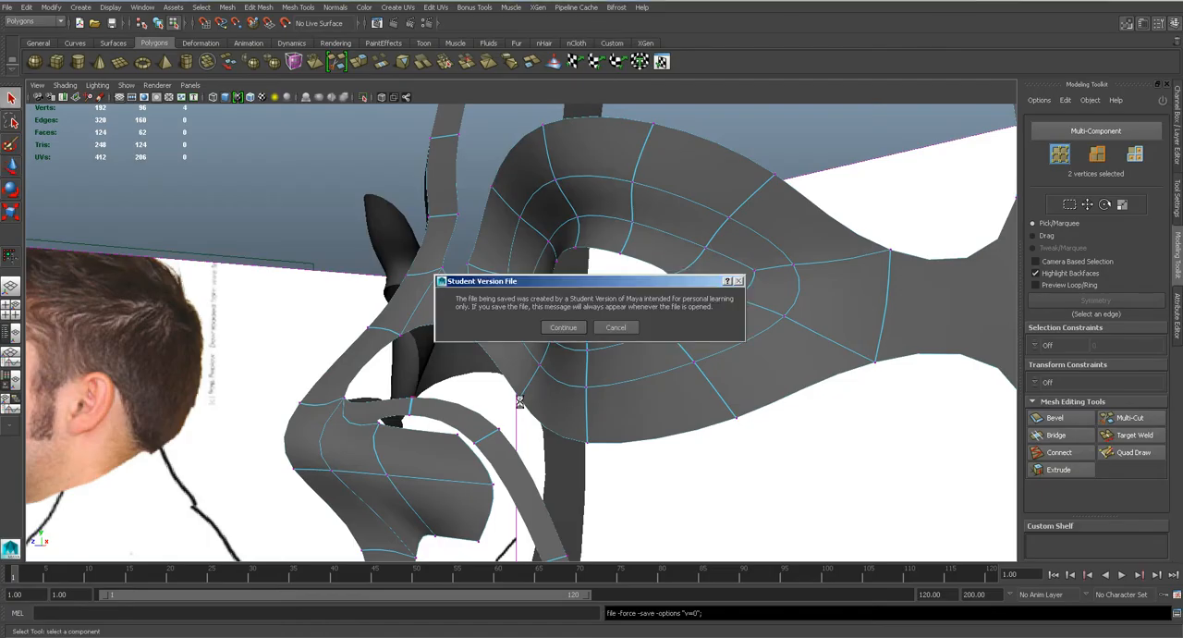
pyautogui.click(561, 325)
pyautogui.keyDown('alt'); pyautogui.moveTo(561, 326); pyautogui.dragTo(479, 422); pyautogui.keyUp('alt')
pyautogui.keyDown('alt'); pyautogui.moveTo(474, 423); pyautogui.dragTo(490, 364, button='middle'); pyautogui.keyUp('alt')
pyautogui.keyDown('alt'); pyautogui.moveTo(490, 362); pyautogui.dragTo(496, 336, button='right'); pyautogui.keyUp('alt')
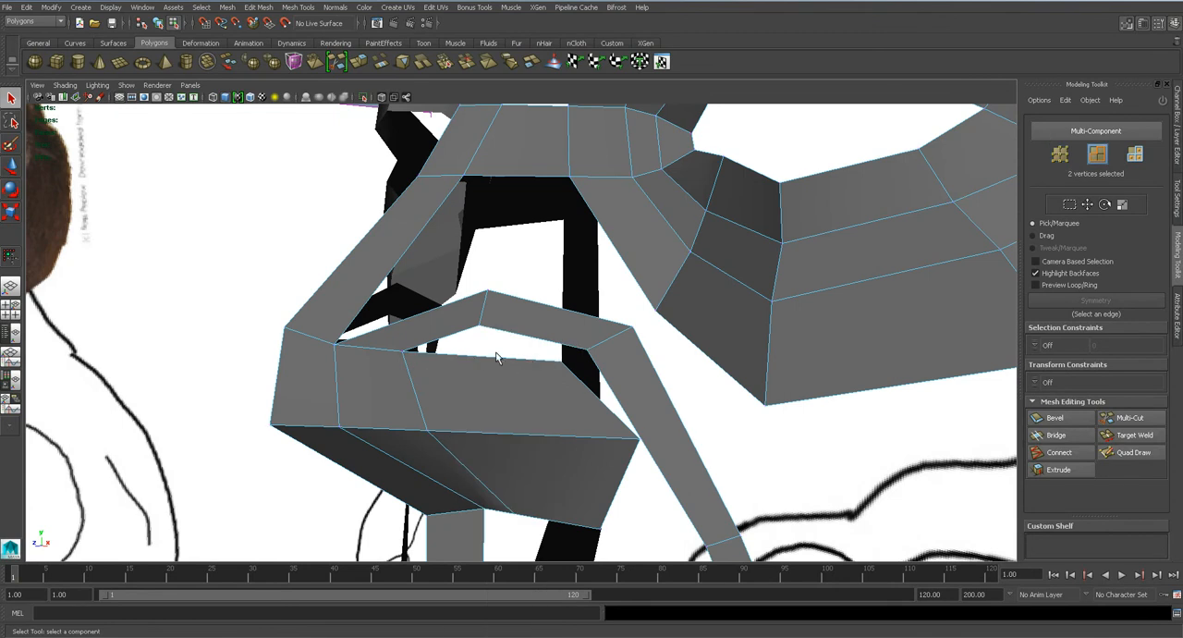
pyautogui.click(499, 358)
pyautogui.keyDown('shift'); pyautogui.click(528, 338); pyautogui.keyUp('shift')
pyautogui.click(1068, 432)
pyautogui.keyDown('alt'); pyautogui.moveTo(554, 383); pyautogui.dragTo(611, 360); pyautogui.keyUp('alt')
# In the front view, move the strip's top arch vertex and the inner vertex beneath it inward toward the nose bridge.
pyautogui.press('space')
pyautogui.moveTo(539, 305); pyautogui.dragTo(535, 330)
pyautogui.keyDown('alt'); pyautogui.moveTo(446, 164); pyautogui.dragTo(492, 317, button='middle'); pyautogui.keyUp('alt')
pyautogui.scroll(8, 492, 317)
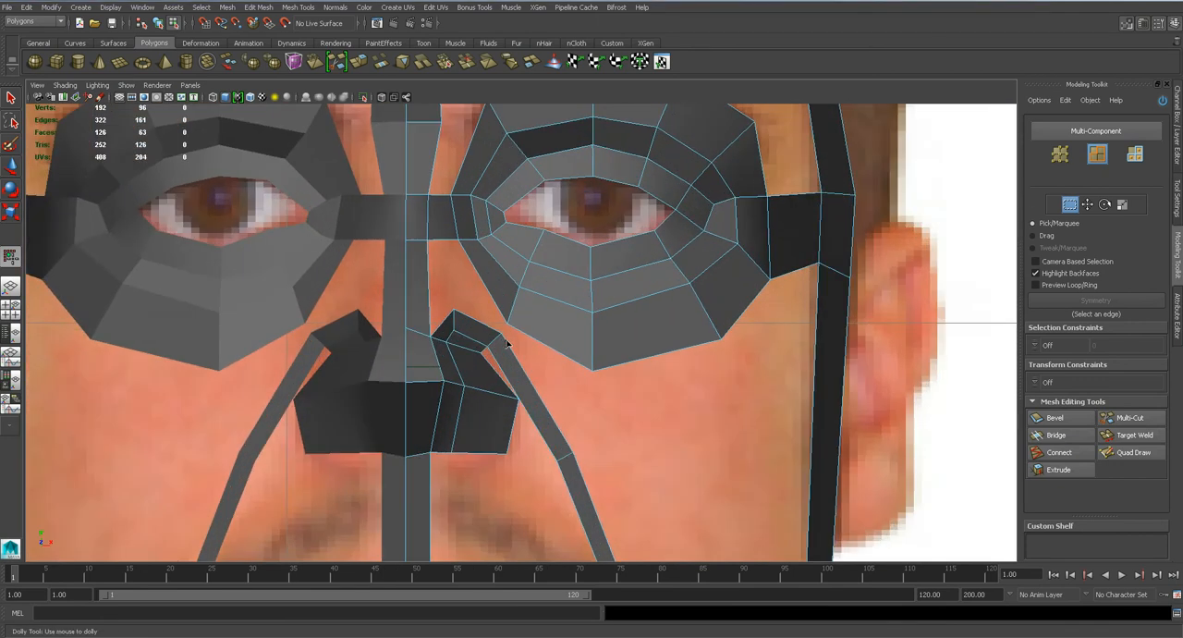
pyautogui.click(411, 292)
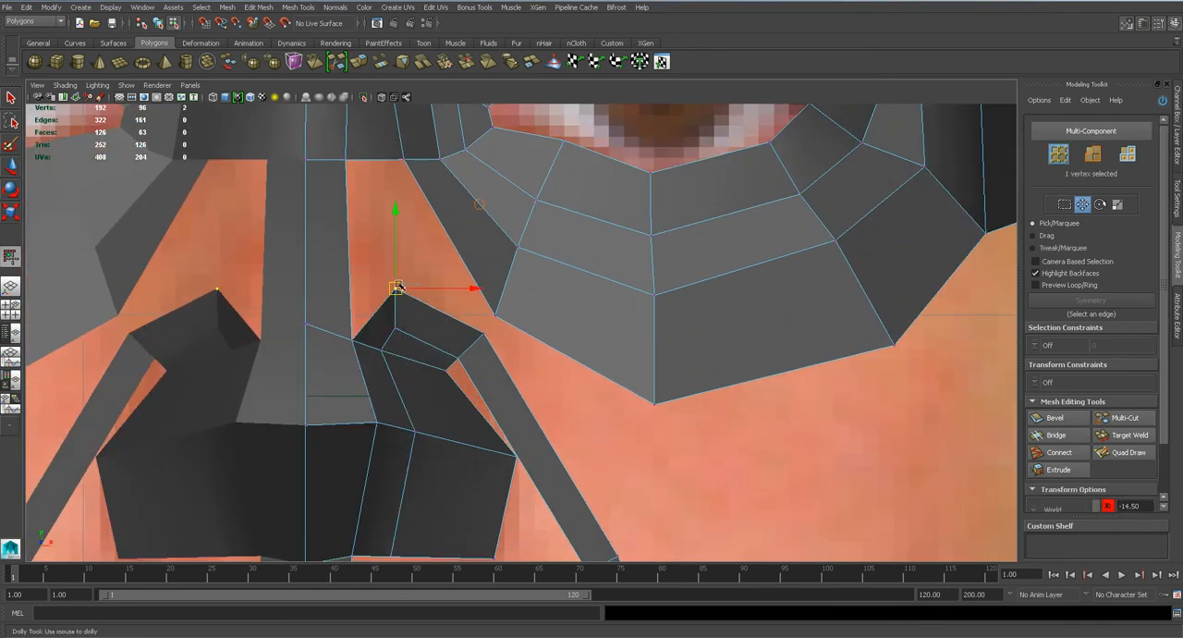
pyautogui.moveTo(431, 290); pyautogui.dragTo(368, 308)
pyautogui.scroll(2, 400, 333)
pyautogui.press('q')
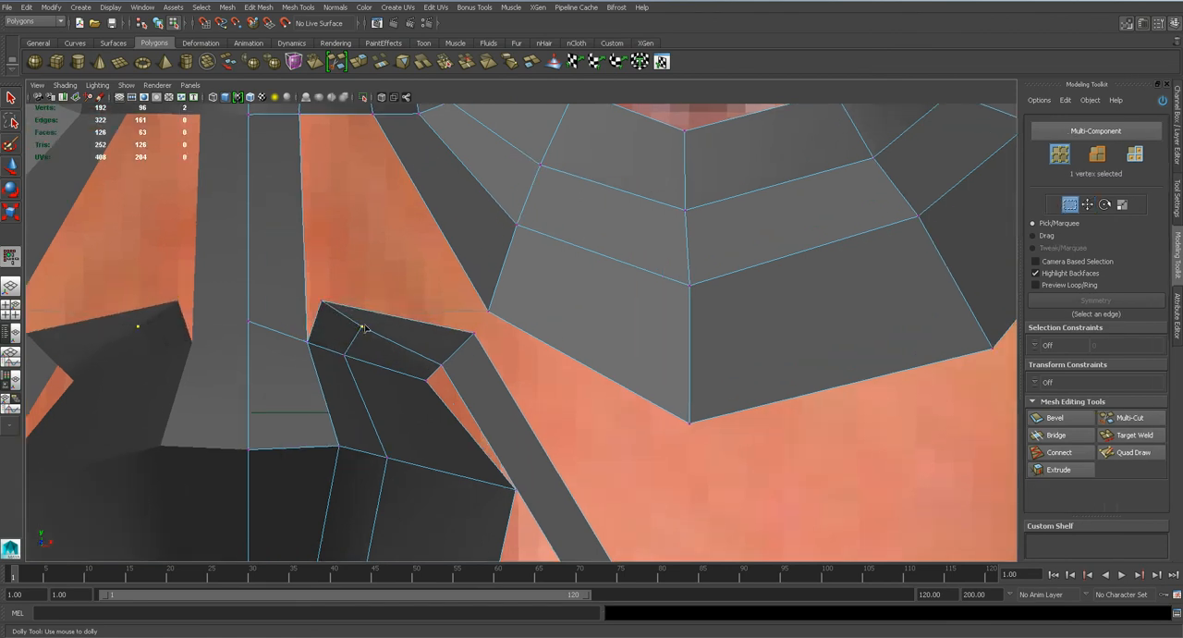
pyautogui.press('w')
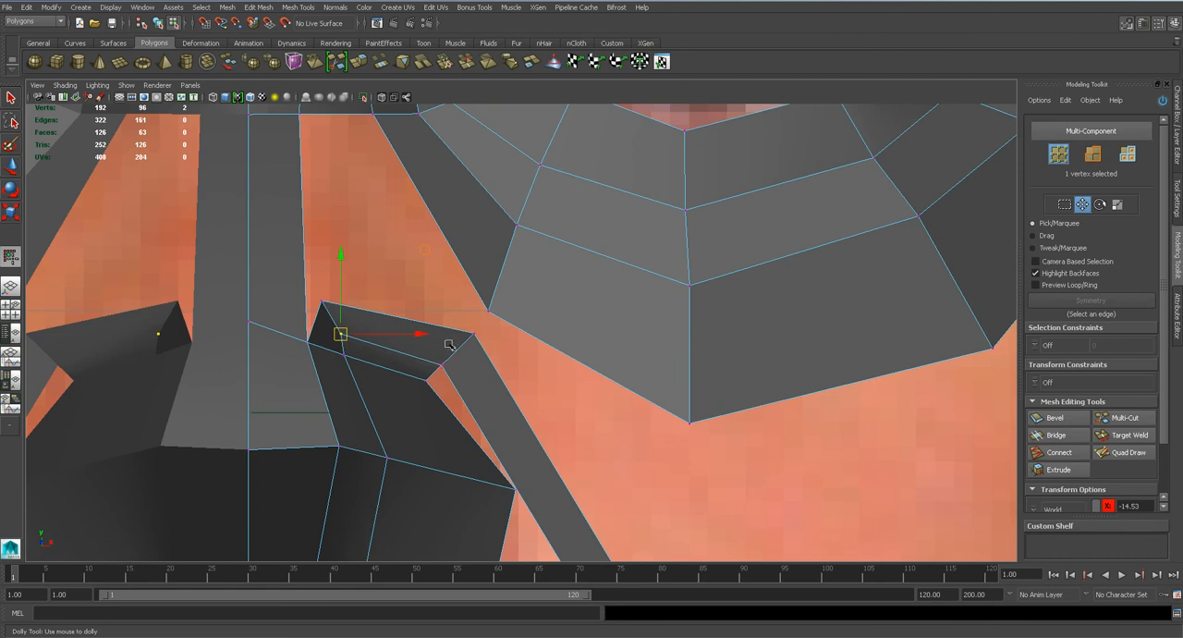
# Insert an edge loop through the bridged face and down across the nose wing.
pyautogui.press('space')
pyautogui.moveTo(442, 390); pyautogui.dragTo(440, 355)
pyautogui.keyDown('alt'); pyautogui.moveTo(507, 372); pyautogui.dragTo(487, 368); pyautogui.keyUp('alt')
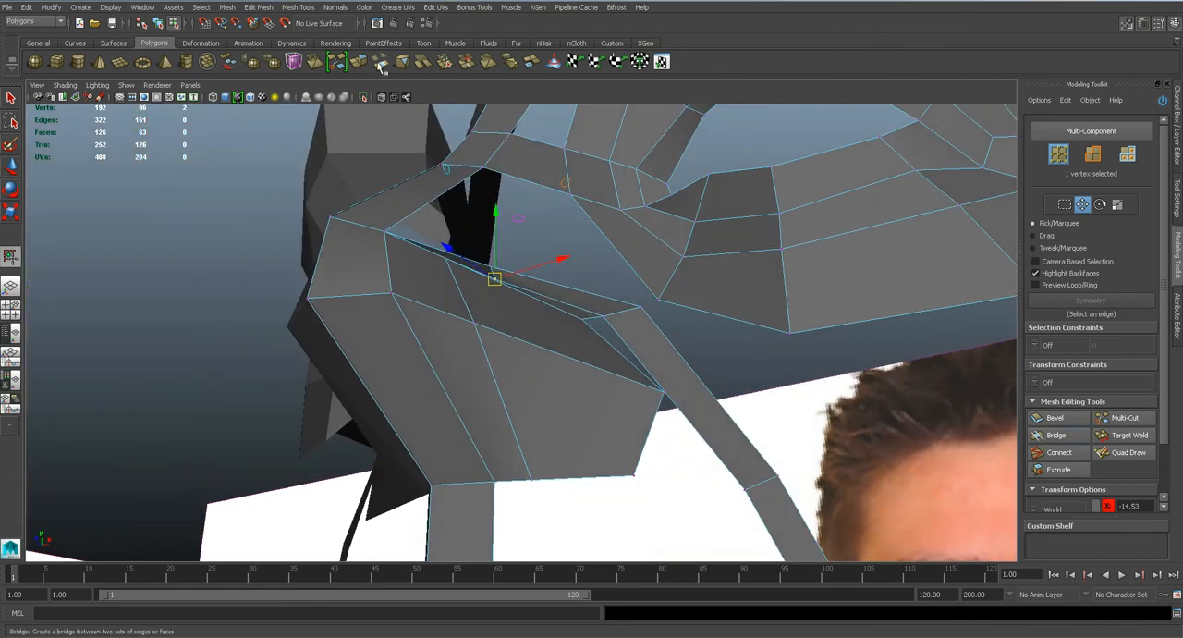
pyautogui.press('q')
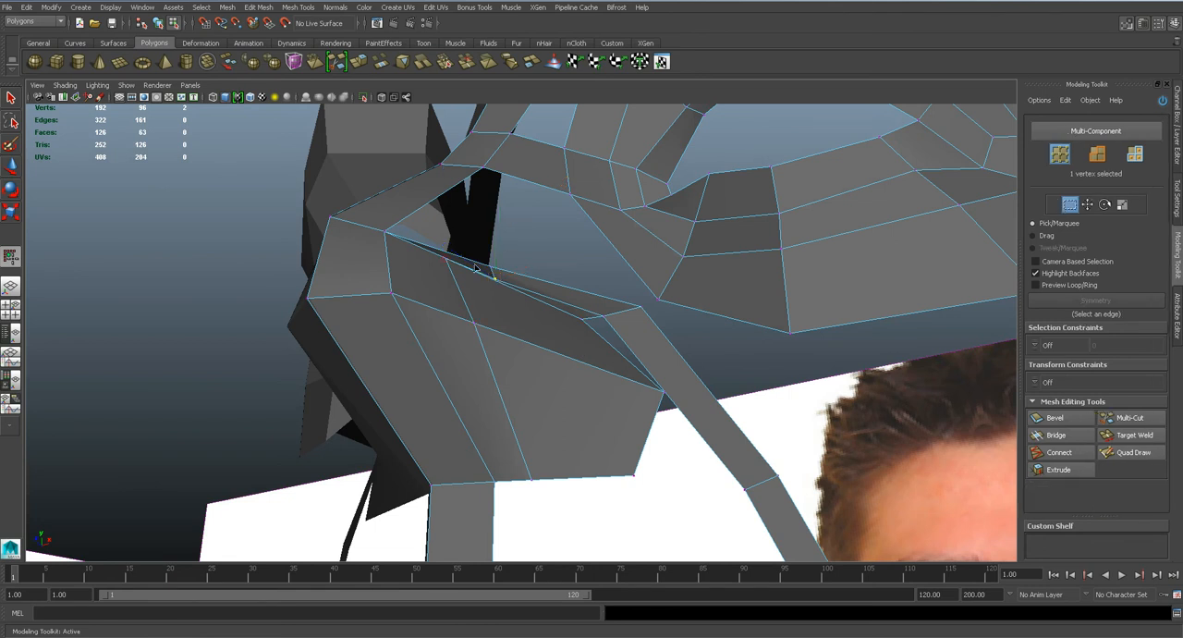
pyautogui.click(297, 7)
pyautogui.click(344, 148)
pyautogui.click(546, 349)
# Select the new loop's edge on top of the nose wing and move it to round out the wing.
pyautogui.press('q')
pyautogui.click(542, 348)
pyautogui.rightClick(541, 348)
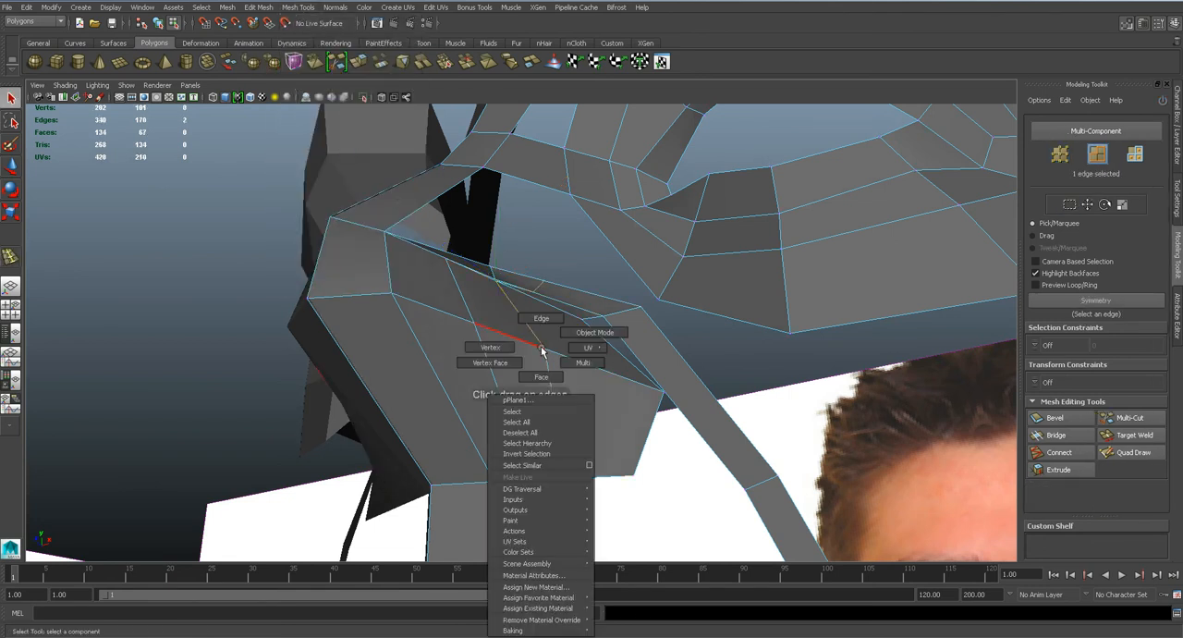
pyautogui.keyDown('alt'); pyautogui.moveTo(541, 338); pyautogui.dragTo(552, 309); pyautogui.keyUp('alt')
pyautogui.press('w')
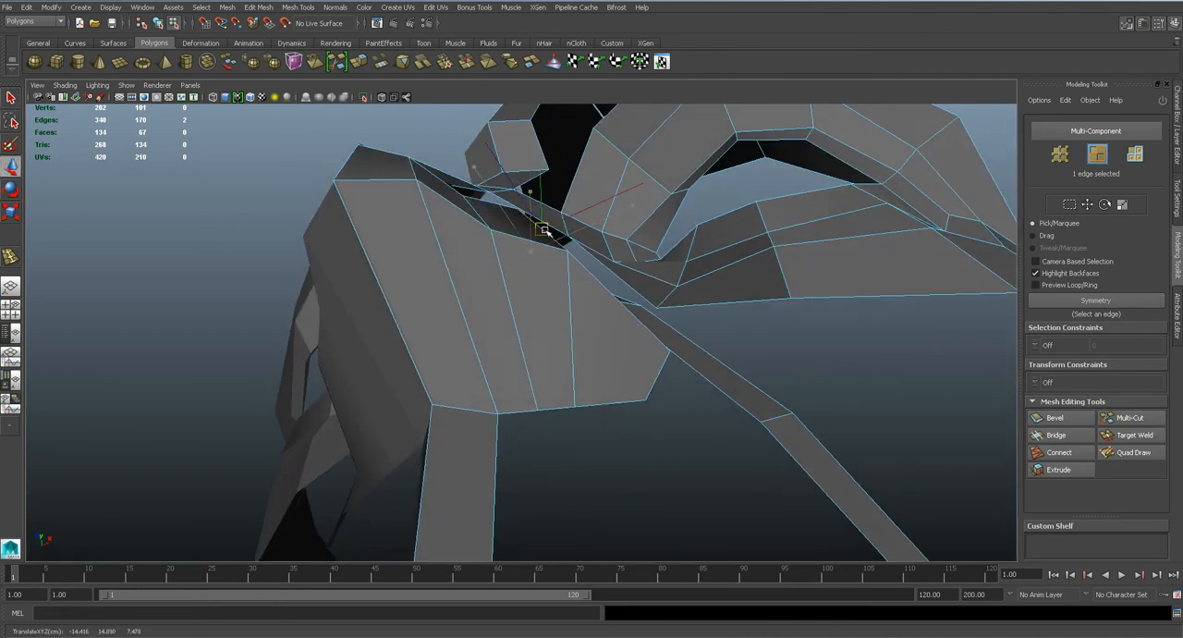
pyautogui.keyDown('alt'); pyautogui.moveTo(547, 232); pyautogui.dragTo(529, 386); pyautogui.keyUp('alt')
# In the side view, reposition the upper vertices of the nose wing's two loops to space them evenly in depth.
pyautogui.press('space')
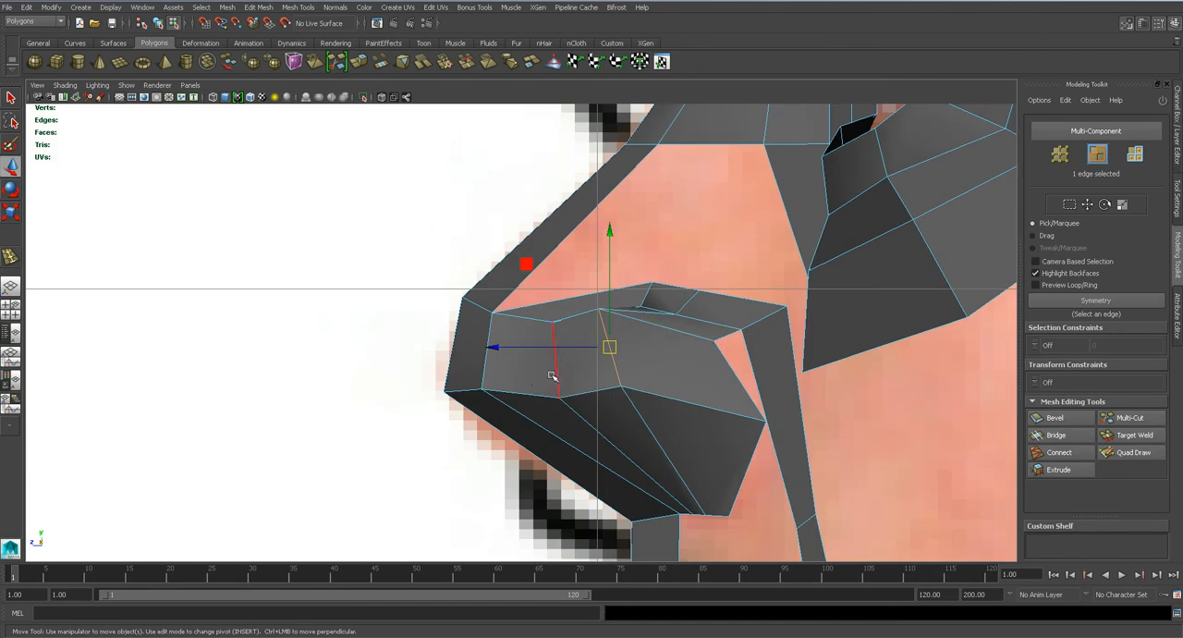
pyautogui.keyDown('alt'); pyautogui.moveTo(603, 386); pyautogui.dragTo(562, 351, button='middle'); pyautogui.keyUp('alt')
pyautogui.scroll(2, 562, 351)
pyautogui.press('1')
pyautogui.moveTo(567, 257); pyautogui.dragTo(517, 261, button='right')
pyautogui.click(566, 259)
pyautogui.moveTo(566, 259); pyautogui.dragTo(610, 287)
pyautogui.click(506, 273)
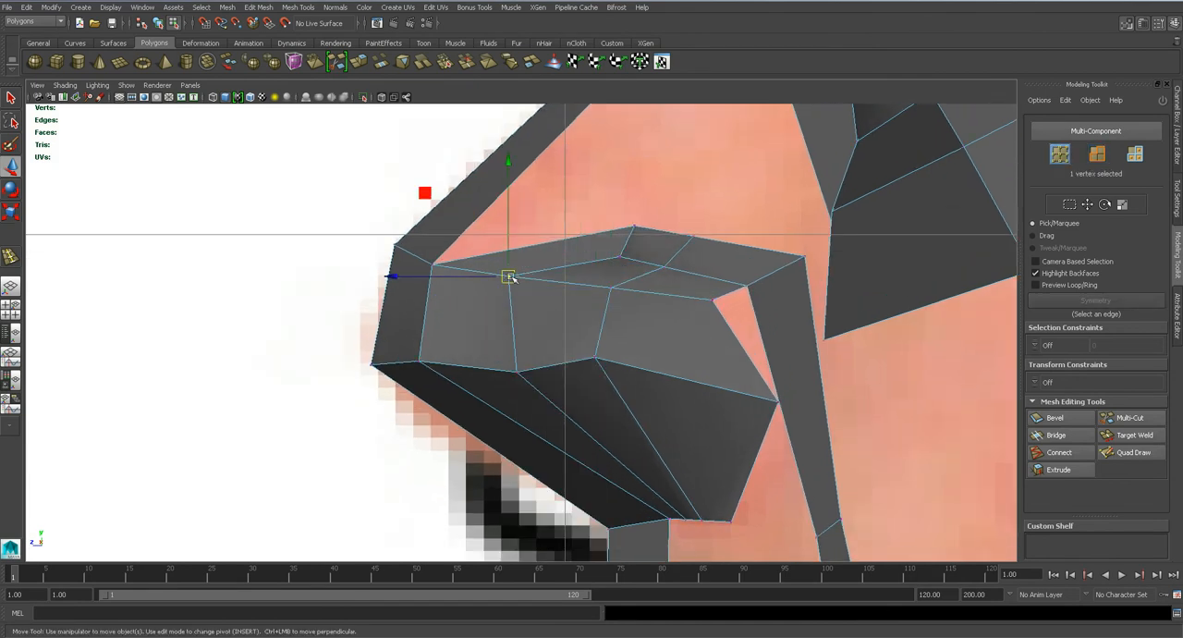
# Shift the two loop vertices on the nose wing's lower crease so the crease slopes down toward the cheek.
pyautogui.moveTo(519, 373); pyautogui.dragTo(490, 359)
pyautogui.click(595, 357)
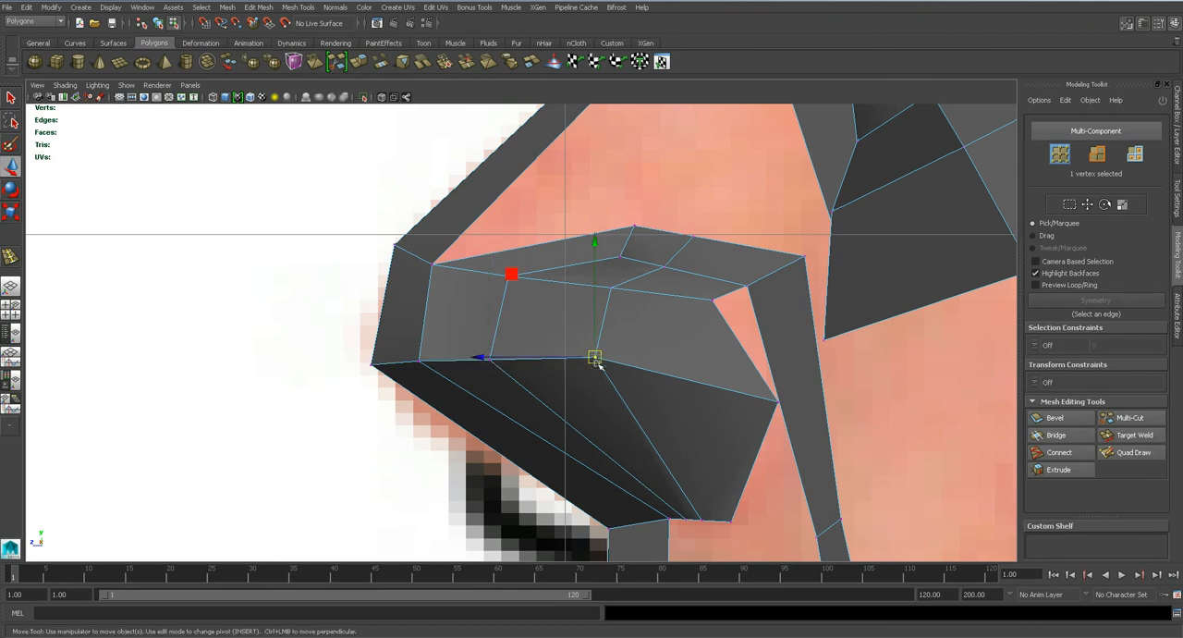
pyautogui.moveTo(595, 357); pyautogui.dragTo(588, 399)
pyautogui.click(489, 360)
pyautogui.moveTo(489, 360); pyautogui.dragTo(487, 373)
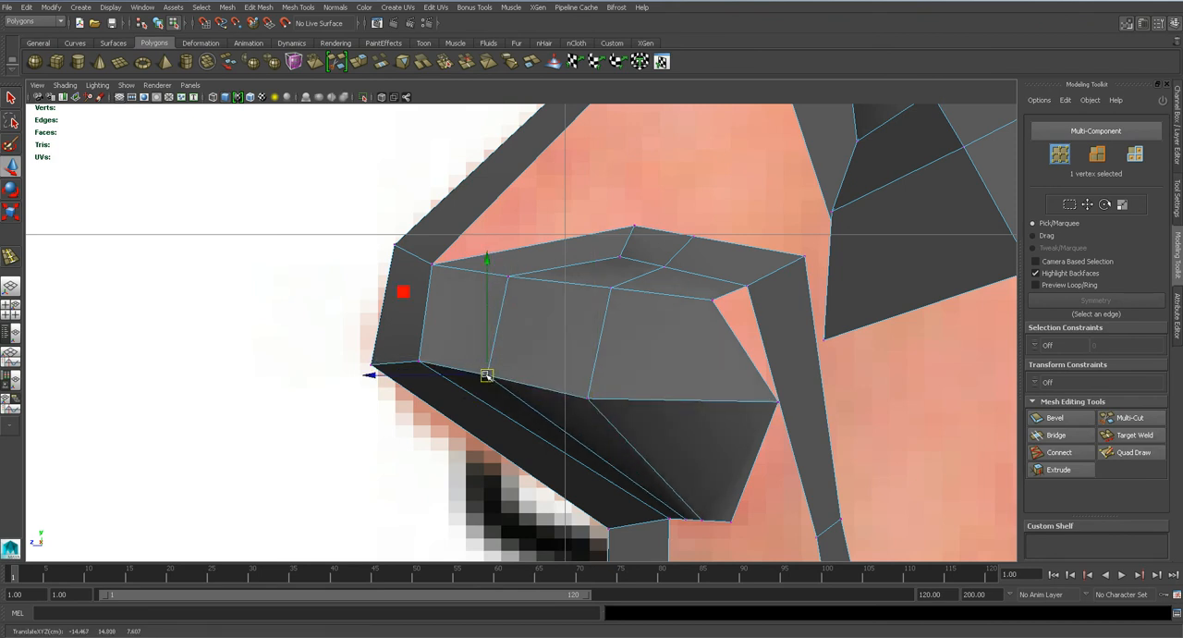
# Inspect the smoothed nose shape from several angles in the perspective view.
pyautogui.press('3')
pyautogui.press('space')
pyautogui.moveTo(558, 347); pyautogui.dragTo(571, 327)
pyautogui.keyDown('alt'); pyautogui.moveTo(474, 366); pyautogui.dragTo(559, 279); pyautogui.keyUp('alt')
pyautogui.press('1')
pyautogui.press('3')
pyautogui.keyDown('alt'); pyautogui.moveTo(559, 333); pyautogui.dragTo(442, 386); pyautogui.keyUp('alt')
pyautogui.moveTo(396, 301); pyautogui.dragTo(428, 290)
pyautogui.keyDown('alt'); pyautogui.moveTo(432, 383); pyautogui.dragTo(561, 378); pyautogui.keyUp('alt')
# Show the mesh unsmoothed and save the scene.
pyautogui.press('1')
pyautogui.keyDown('alt'); pyautogui.moveTo(647, 368); pyautogui.dragTo(647, 403); pyautogui.keyUp('alt')
pyautogui.scroll(3, 602, 404)
pyautogui.click(649, 439)
pyautogui.hotkey('ctrl', 's')
pyautogui.click(563, 330)
# In the front view, round the strip's arch above the nostril by repositioning its inner, top and outer corner vertices.
pyautogui.press('space')
pyautogui.moveTo(558, 336); pyautogui.dragTo(557, 365)
pyautogui.keyDown('alt'); pyautogui.moveTo(374, 339); pyautogui.dragTo(480, 329, button='middle'); pyautogui.keyUp('alt')
pyautogui.moveTo(452, 290); pyautogui.dragTo(459, 297)
pyautogui.moveTo(451, 289); pyautogui.dragTo(451, 271)
pyautogui.click(371, 251)
pyautogui.moveTo(372, 253); pyautogui.dragTo(378, 282)
pyautogui.click(591, 322)
pyautogui.moveTo(591, 322); pyautogui.dragTo(578, 335)
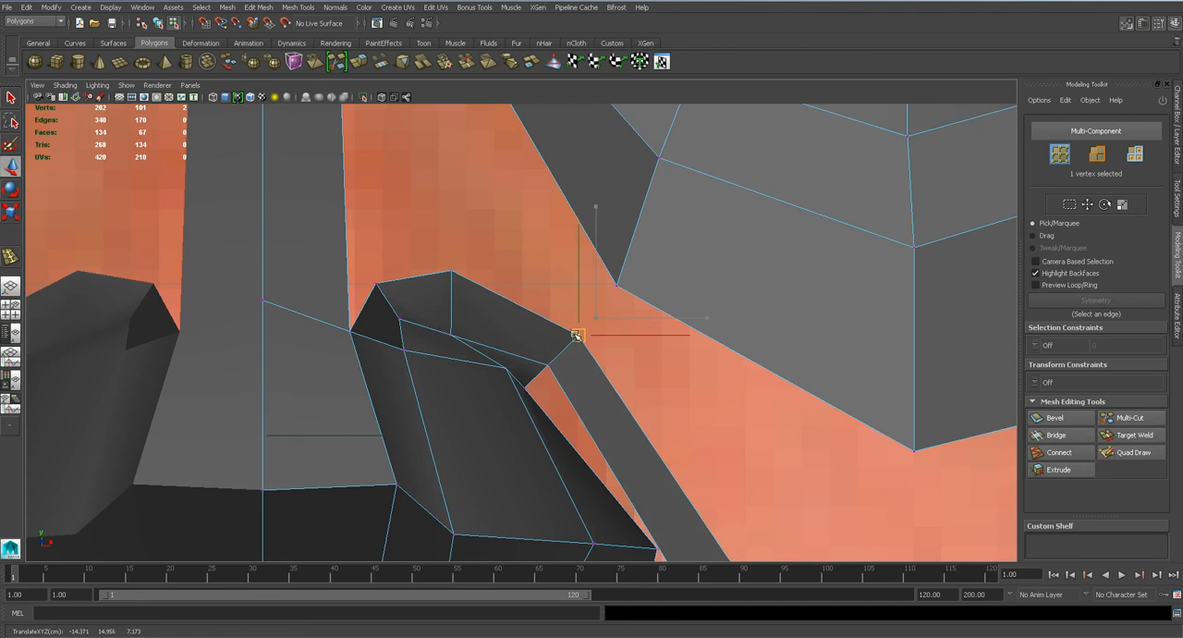
# Nudge the two inner vertices beneath the arch toward the nose and raise the loop vertex on the wing's crease.
pyautogui.keyDown('alt'); pyautogui.moveTo(638, 514); pyautogui.dragTo(567, 335, button='middle'); pyautogui.keyUp('alt')
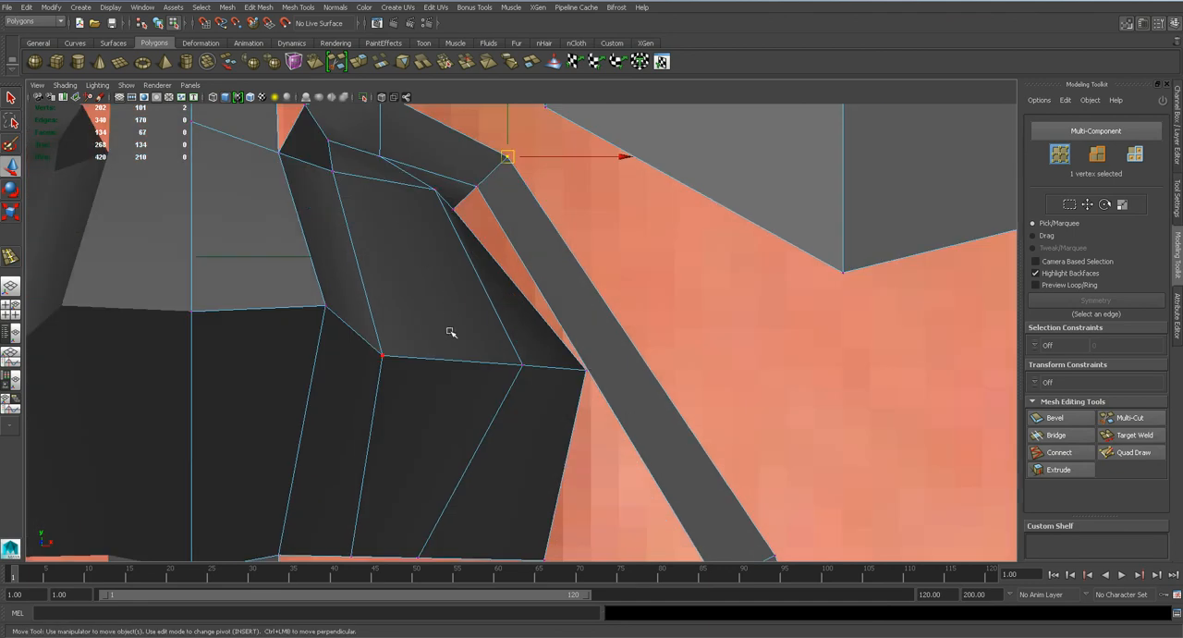
pyautogui.moveTo(329, 143); pyautogui.dragTo(322, 152)
pyautogui.click(332, 171)
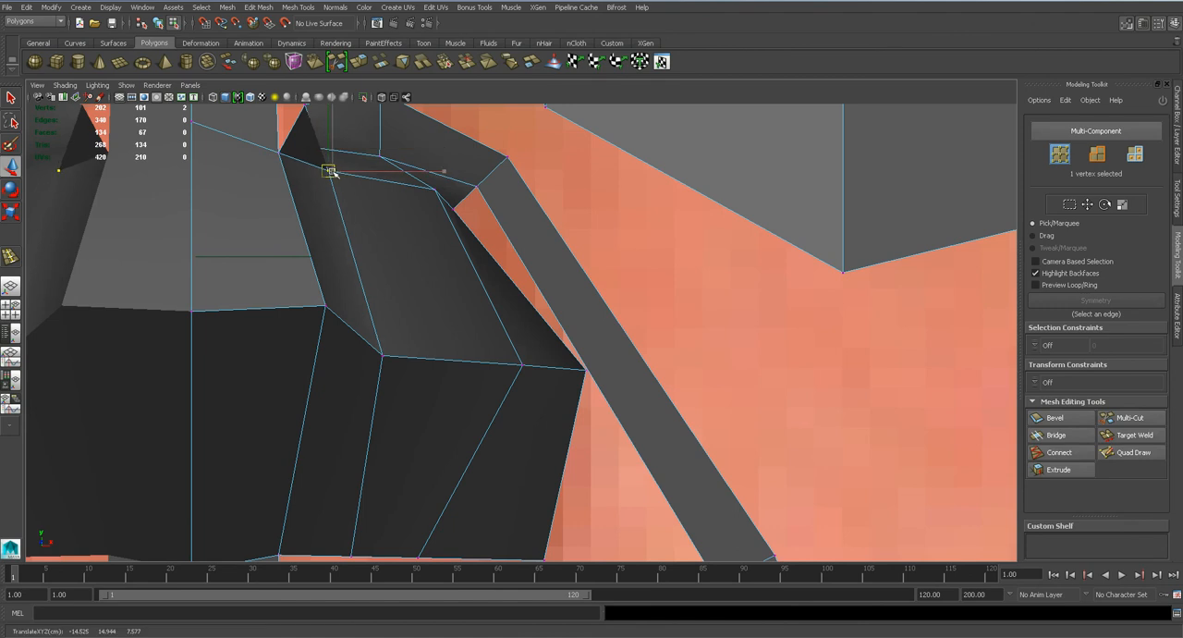
pyautogui.click(382, 357)
pyautogui.moveTo(383, 357); pyautogui.dragTo(385, 346)
# Round the nose's bottom outline by raising its two outer lower vertices and lowering the vertex beside the center strip.
pyautogui.keyDown('alt'); pyautogui.moveTo(470, 475); pyautogui.dragTo(475, 352, button='middle'); pyautogui.keyUp('alt')
pyautogui.moveTo(528, 413); pyautogui.dragTo(548, 367)
pyautogui.click(424, 432)
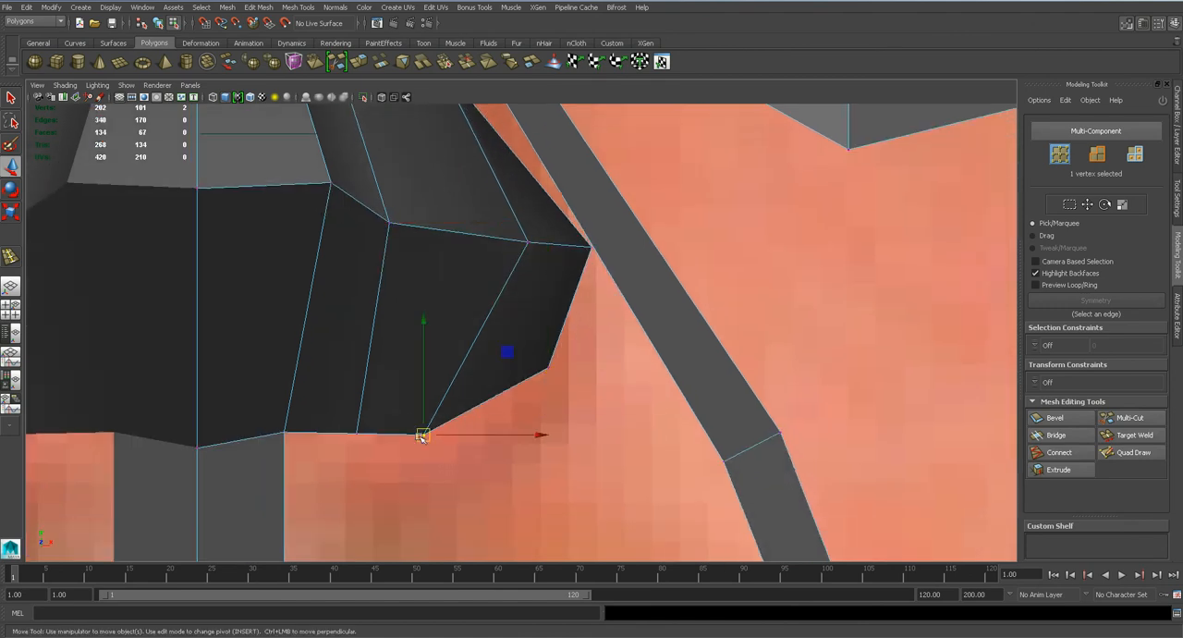
pyautogui.moveTo(423, 431); pyautogui.dragTo(435, 414)
pyautogui.click(283, 431)
pyautogui.moveTo(284, 431); pyautogui.dragTo(284, 440)
# Clear the vertex selection and save the scene with the reshaped nose.
pyautogui.scroll(-10, 407, 392)
pyautogui.scroll(5, 469, 357)
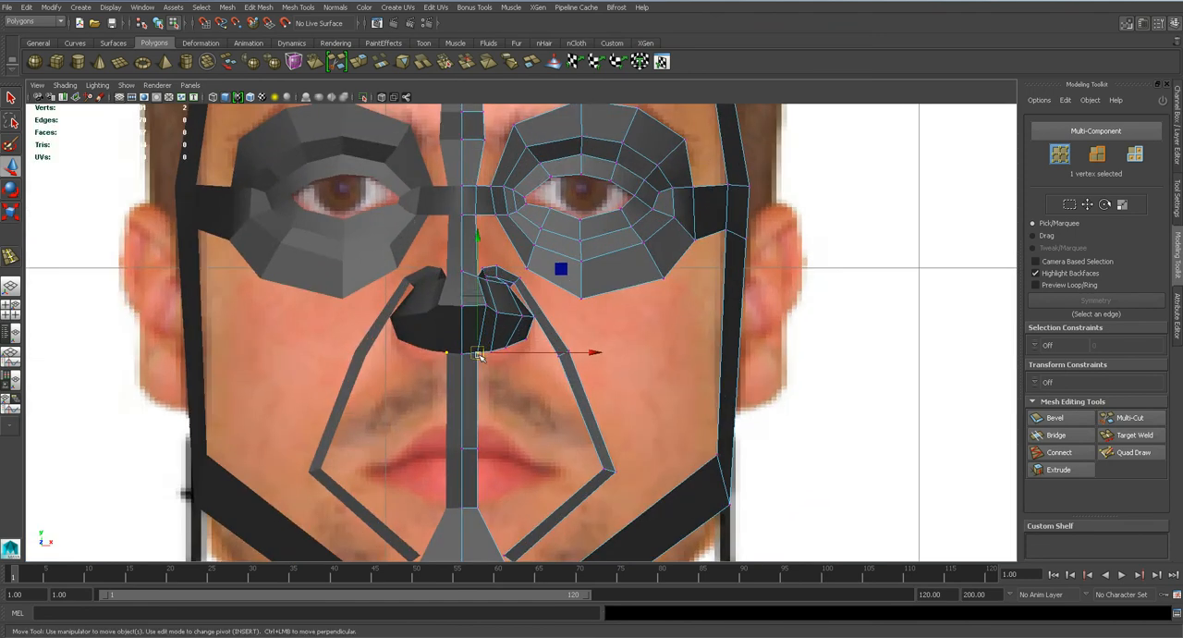
pyautogui.scroll(-6, 471, 333)
pyautogui.moveTo(495, 340); pyautogui.dragTo(497, 317)
pyautogui.click(531, 382)
pyautogui.hotkey('ctrl', 's')
pyautogui.press('Return')
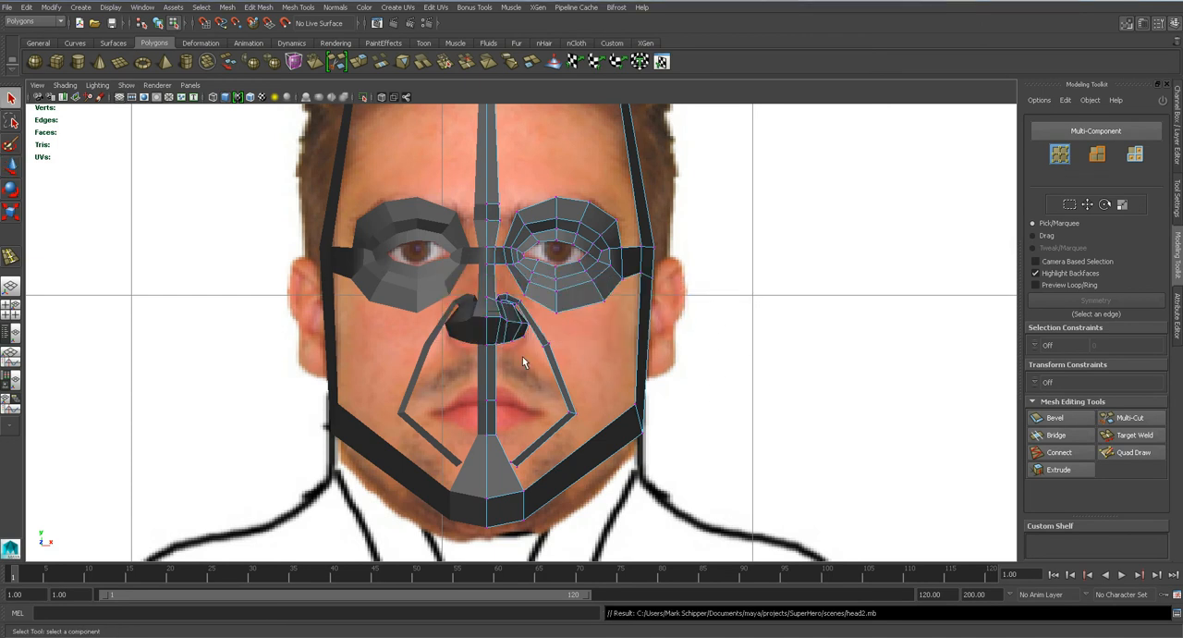
# Examine the smoothed head mesh around the nose and eye ring in the perspective view.
pyautogui.press('space')
pyautogui.moveTo(522, 356); pyautogui.dragTo(597, 331)
pyautogui.press('3')
pyautogui.scroll(-5, 478, 356)
pyautogui.moveTo(596, 306); pyautogui.dragTo(642, 263, button='right')
pyautogui.click(650, 238)
pyautogui.keyDown('alt'); pyautogui.moveTo(560, 418); pyautogui.dragTo(563, 348); pyautogui.keyUp('alt')
pyautogui.scroll(8, 525, 370)
pyautogui.keyDown('alt'); pyautogui.moveTo(542, 267); pyautogui.dragTo(502, 386); pyautogui.keyUp('alt')
pyautogui.click(559, 369)
pyautogui.press('1')
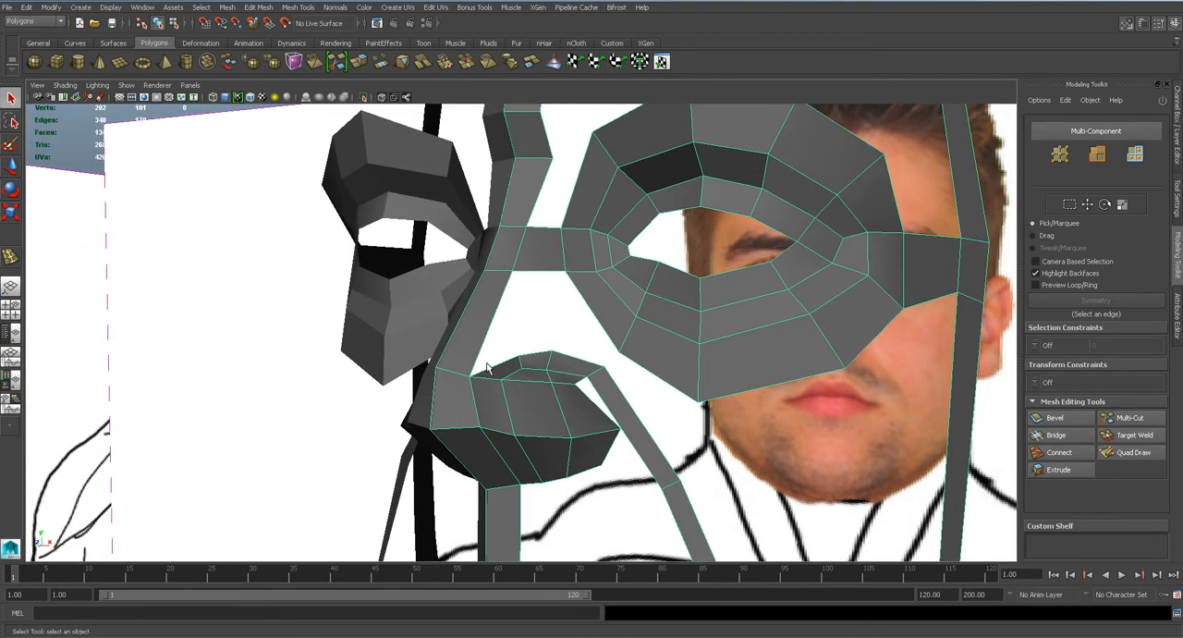
# Select the innermost top edge of the arch beside the nose and extrude it upward along the nose bridge.
pyautogui.moveTo(507, 367); pyautogui.dragTo(503, 363, button='right')
pyautogui.click(506, 368)
pyautogui.scroll(3, 505, 369)
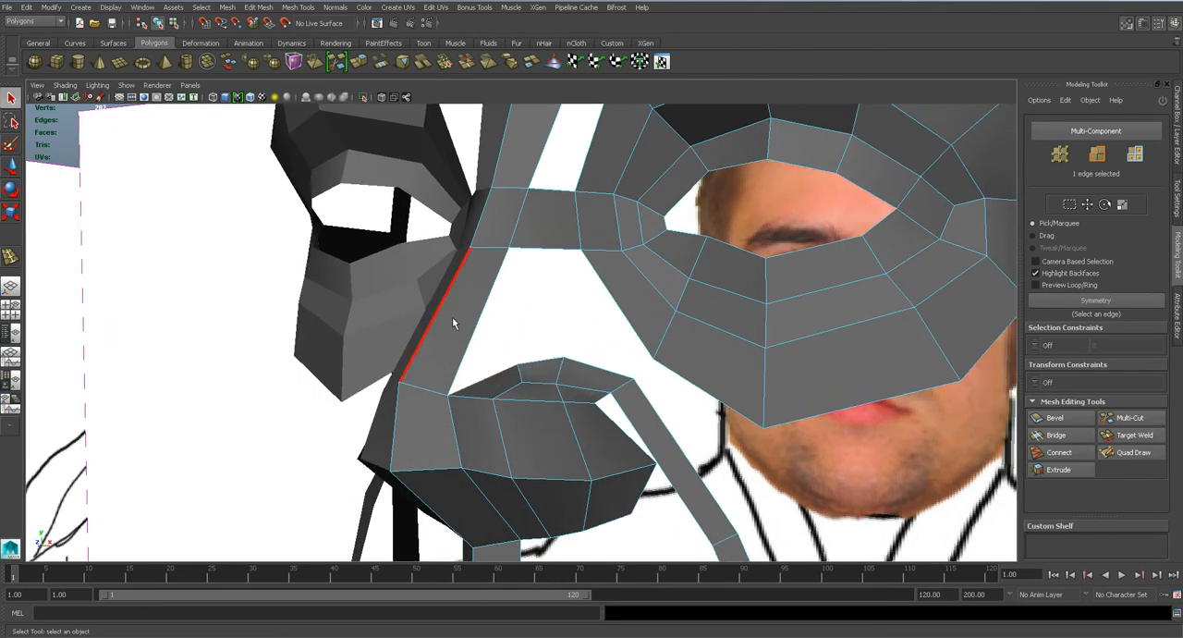
pyautogui.press('space')
pyautogui.click(527, 399)
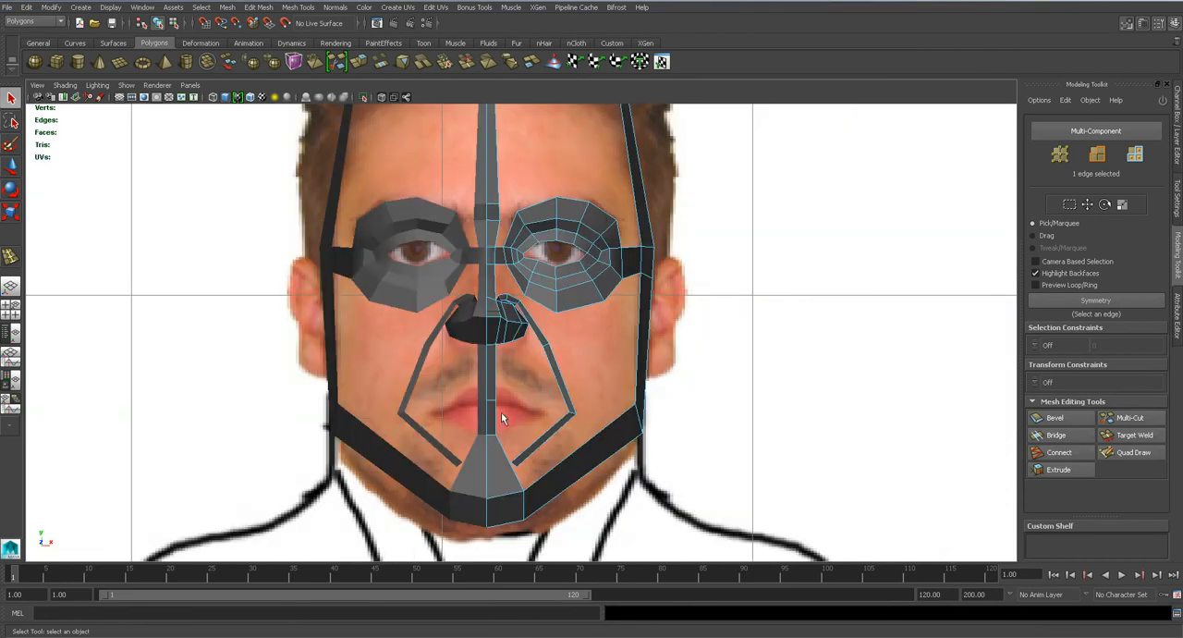
pyautogui.keyDown('alt'); pyautogui.moveTo(540, 305); pyautogui.dragTo(564, 339, button='middle'); pyautogui.keyUp('alt')
pyautogui.scroll(3, 564, 339)
pyautogui.scroll(-3, 564, 338)
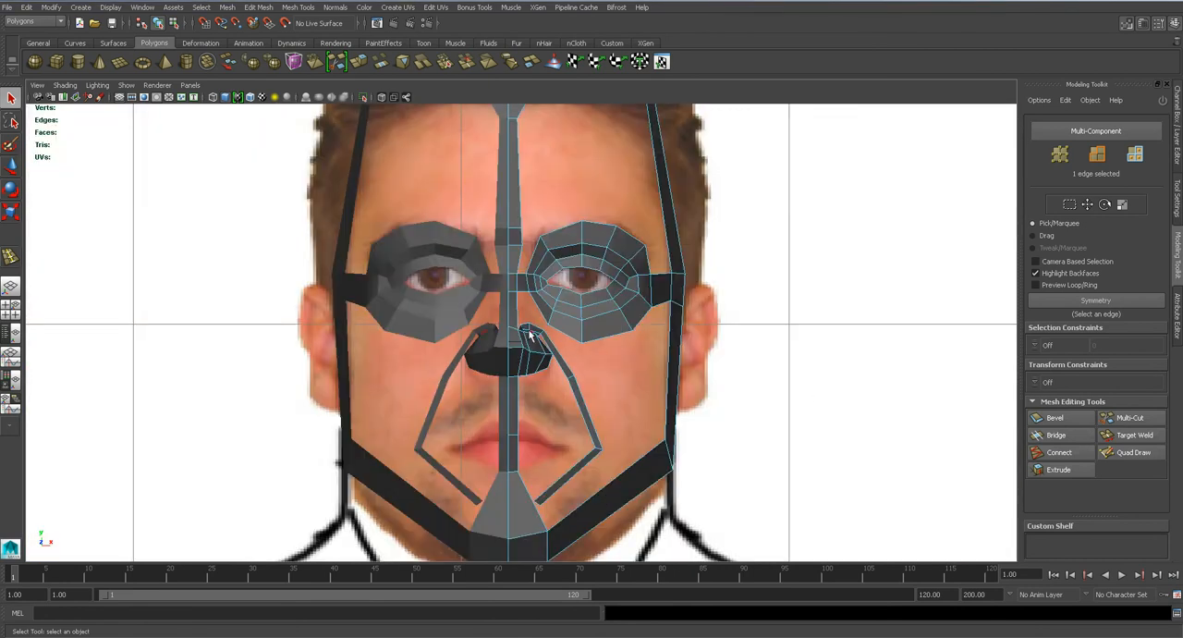
pyautogui.scroll(6, 521, 325)
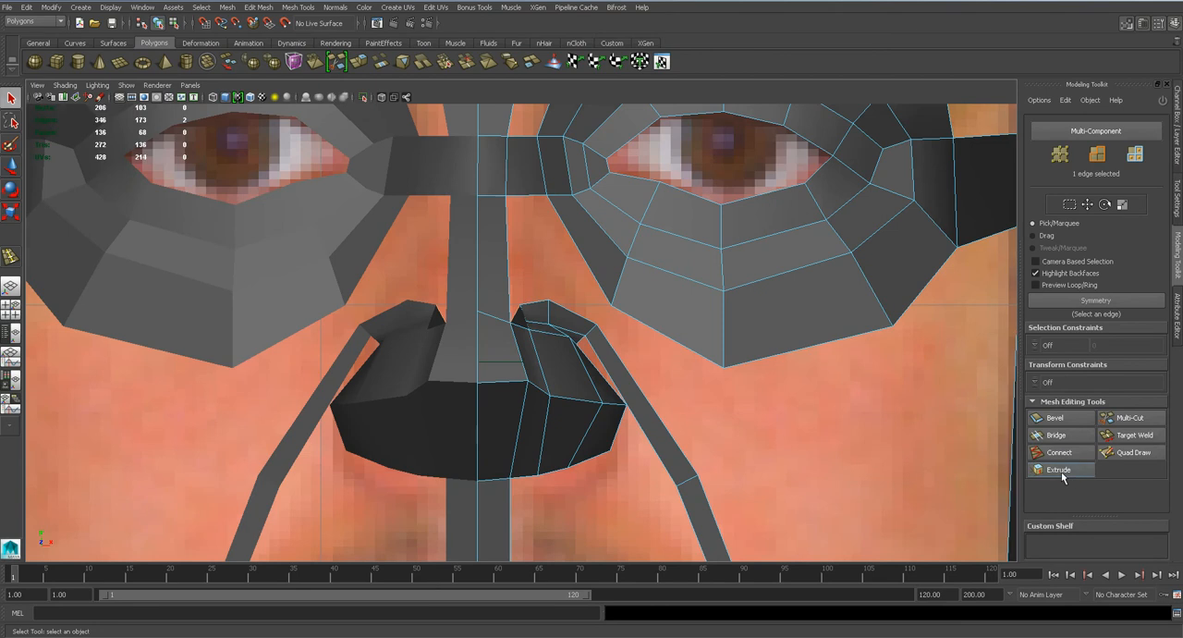
pyautogui.click(1059, 470)
pyautogui.moveTo(517, 318); pyautogui.dragTo(519, 220)
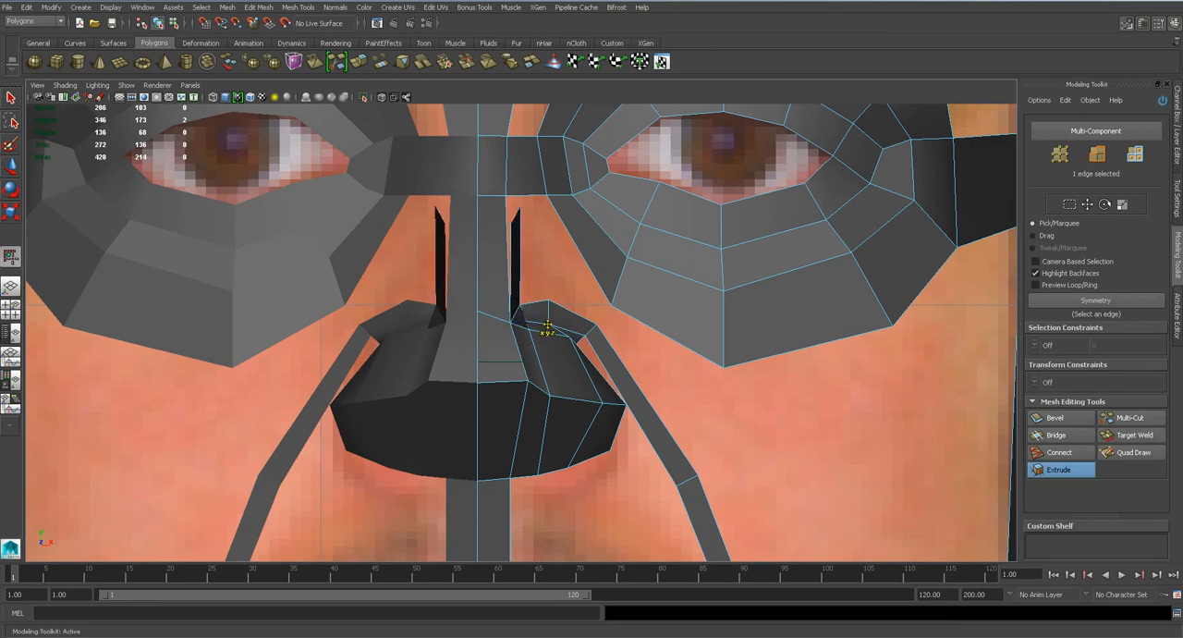
# Insert a vertical edge loop in the horizontal strip connecting the nose bridge to the inner eye corner.
pyautogui.keyDown('alt'); pyautogui.moveTo(547, 258); pyautogui.dragTo(545, 362, button='middle'); pyautogui.keyUp('alt')
pyautogui.scroll(3, 546, 360)
pyautogui.press('q')
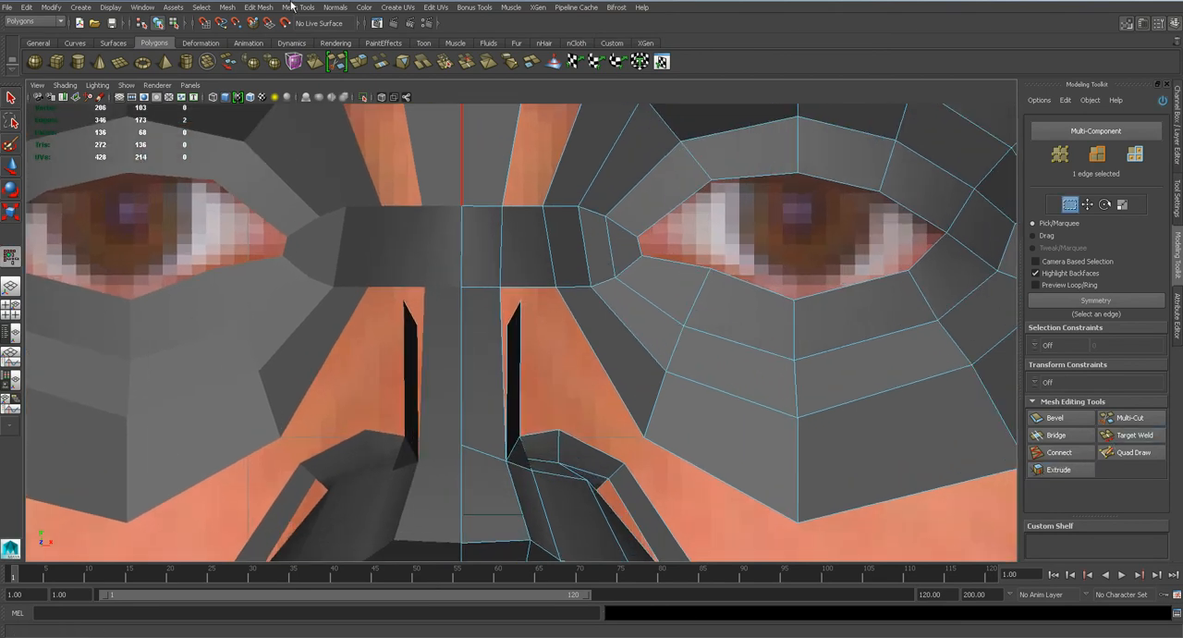
pyautogui.click(291, 7)
pyautogui.click(359, 151)
pyautogui.click(523, 207)
pyautogui.press('q')
# Target-weld the top vertices of the extruded face beside the nose to the lower vertices of the nose bridge strip.
pyautogui.press('space')
pyautogui.moveTo(465, 389); pyautogui.dragTo(479, 277)
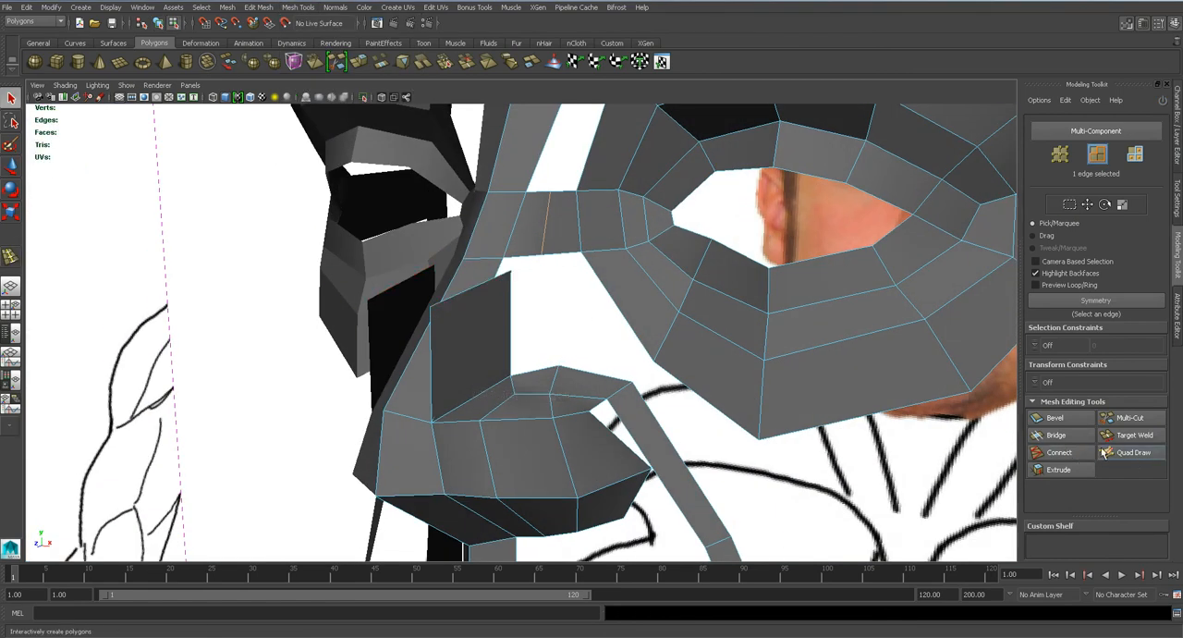
pyautogui.moveTo(477, 327); pyautogui.dragTo(425, 324, button='right')
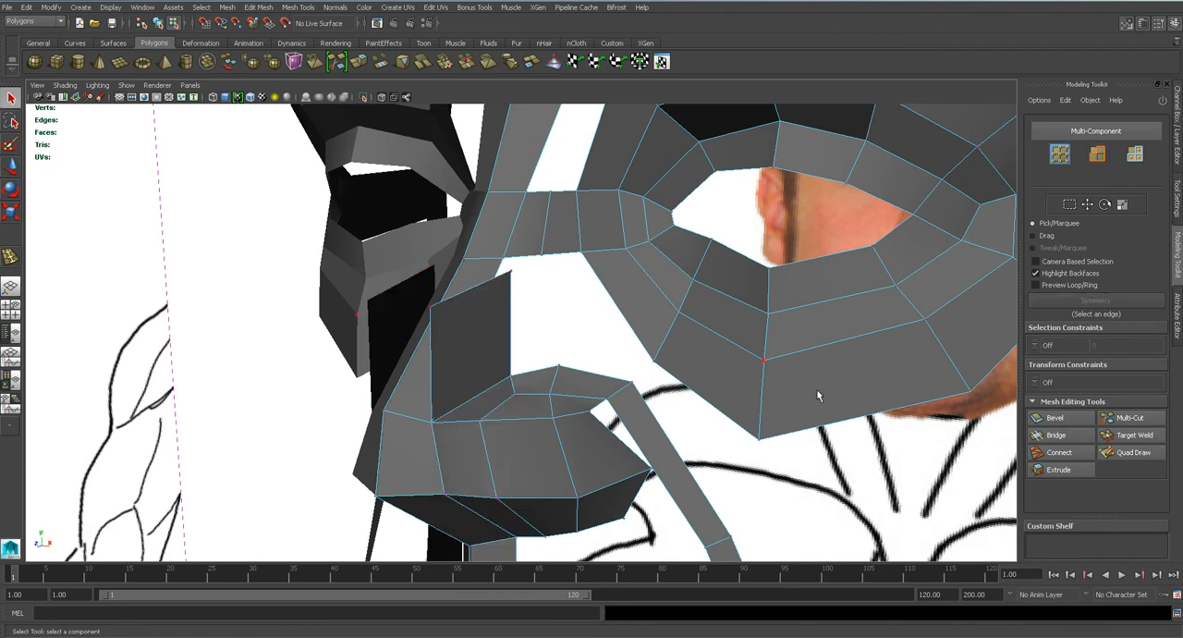
pyautogui.click(1113, 453)
pyautogui.press('q')
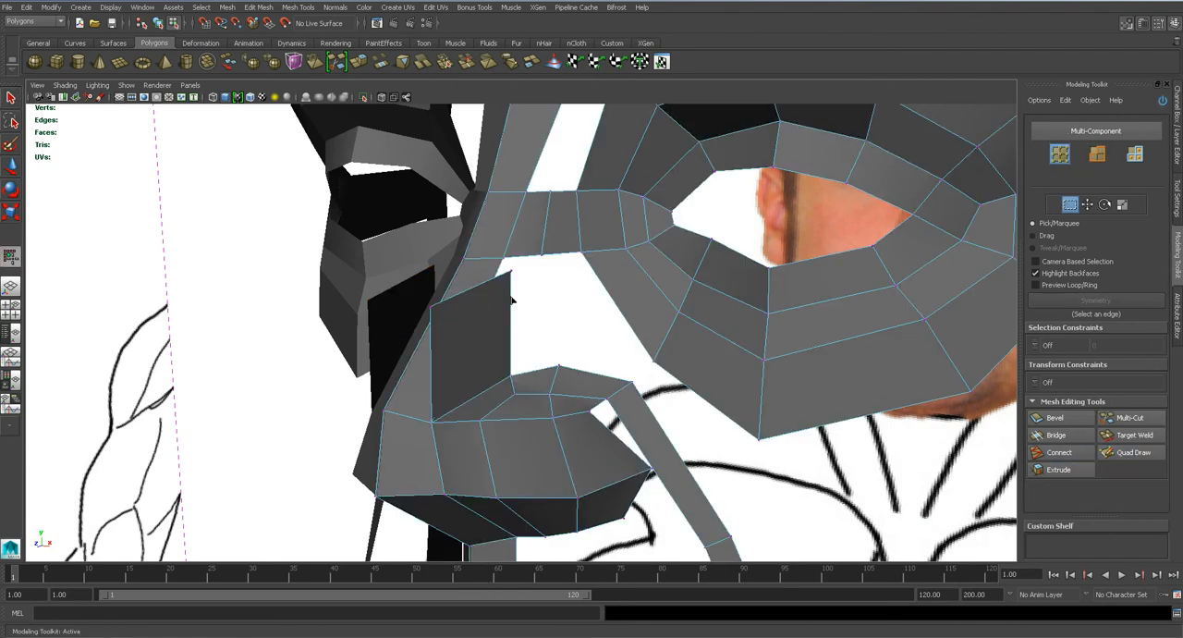
pyautogui.click(1132, 436)
pyautogui.moveTo(544, 259); pyautogui.dragTo(503, 262)
pyautogui.keyDown('alt'); pyautogui.moveTo(520, 346); pyautogui.dragTo(544, 357); pyautogui.keyUp('alt')
pyautogui.press('3')
pyautogui.press('1')
# Shift the inner vertices of the arch above the nose wing forward in the side view and save the scene.
pyautogui.press('q')
pyautogui.press('space')
pyautogui.keyDown('alt'); pyautogui.moveTo(544, 356); pyautogui.dragTo(584, 312, button='middle'); pyautogui.keyUp('alt')
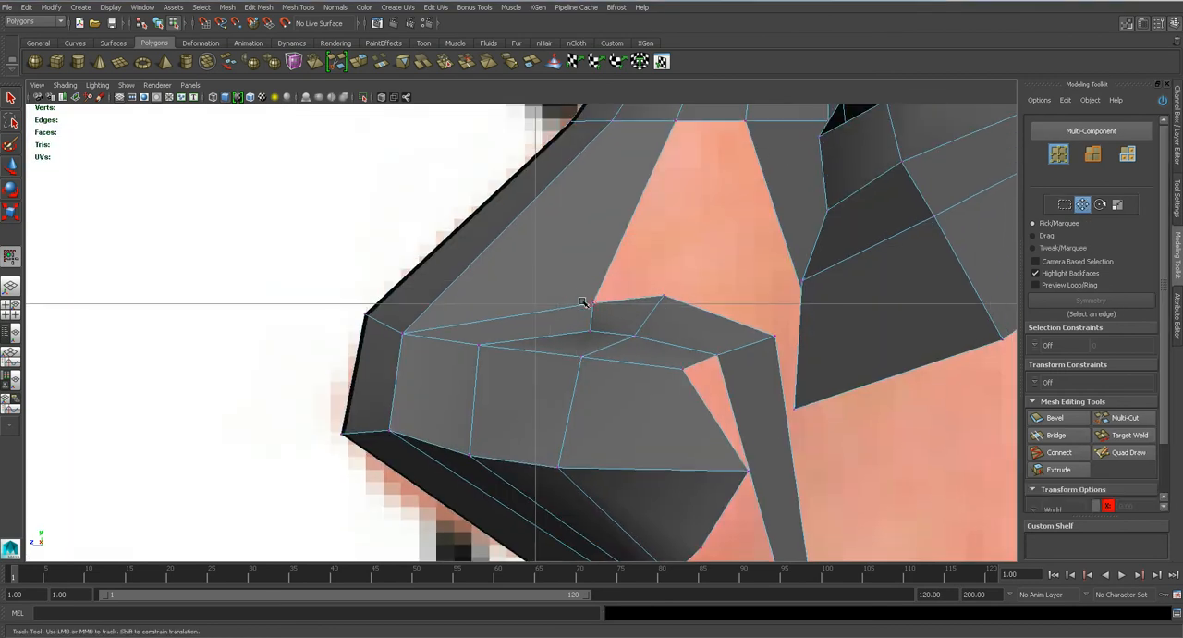
pyautogui.press('w')
pyautogui.moveTo(596, 323); pyautogui.dragTo(573, 321)
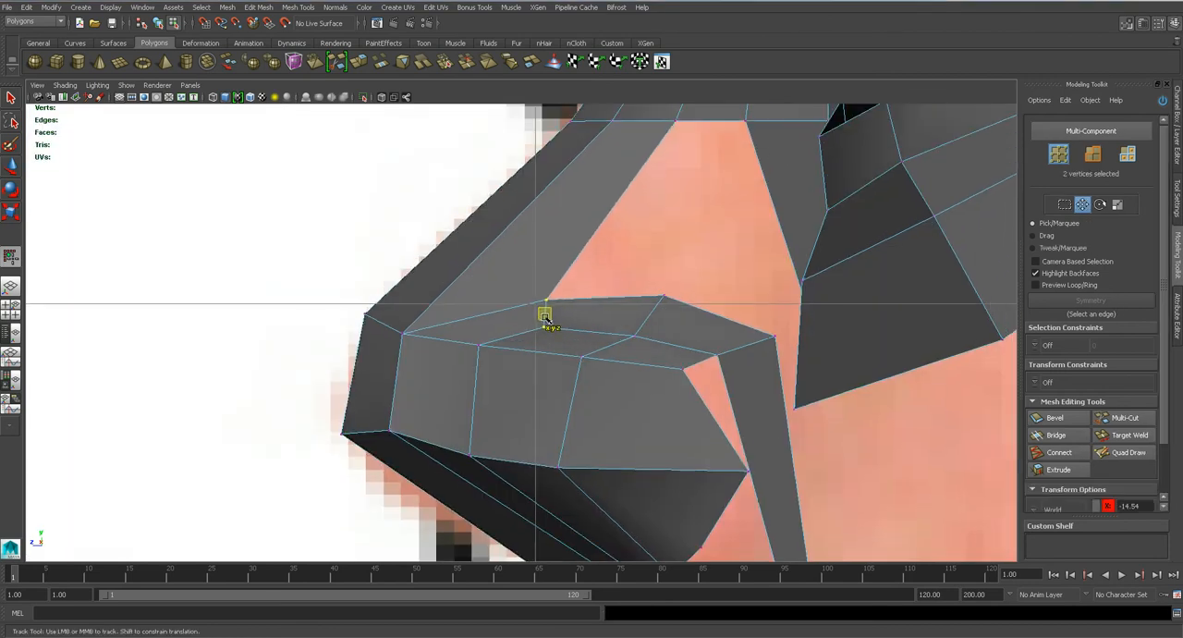
pyautogui.moveTo(615, 296); pyautogui.dragTo(636, 316)
pyautogui.press('w')
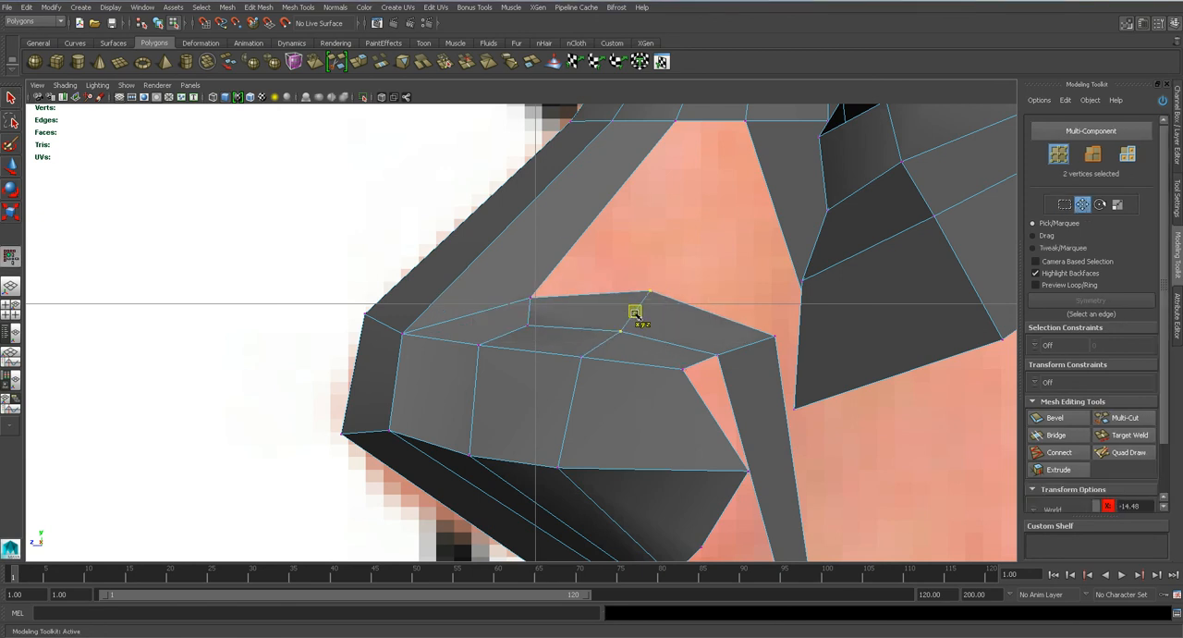
pyautogui.moveTo(581, 357); pyautogui.dragTo(565, 361)
pyautogui.press('space')
pyautogui.moveTo(567, 412); pyautogui.dragTo(584, 441)
pyautogui.hotkey('ctrl', 's')
pyautogui.press('Return')
# Bridge the inner top edge of the nose wing arch to the open bottom edge of the strip beside the nose bridge.
pyautogui.keyDown('alt'); pyautogui.moveTo(573, 393); pyautogui.dragTo(495, 378); pyautogui.keyUp('alt')
pyautogui.scroll(3, 557, 382)
pyautogui.moveTo(500, 414); pyautogui.dragTo(497, 379, button='right')
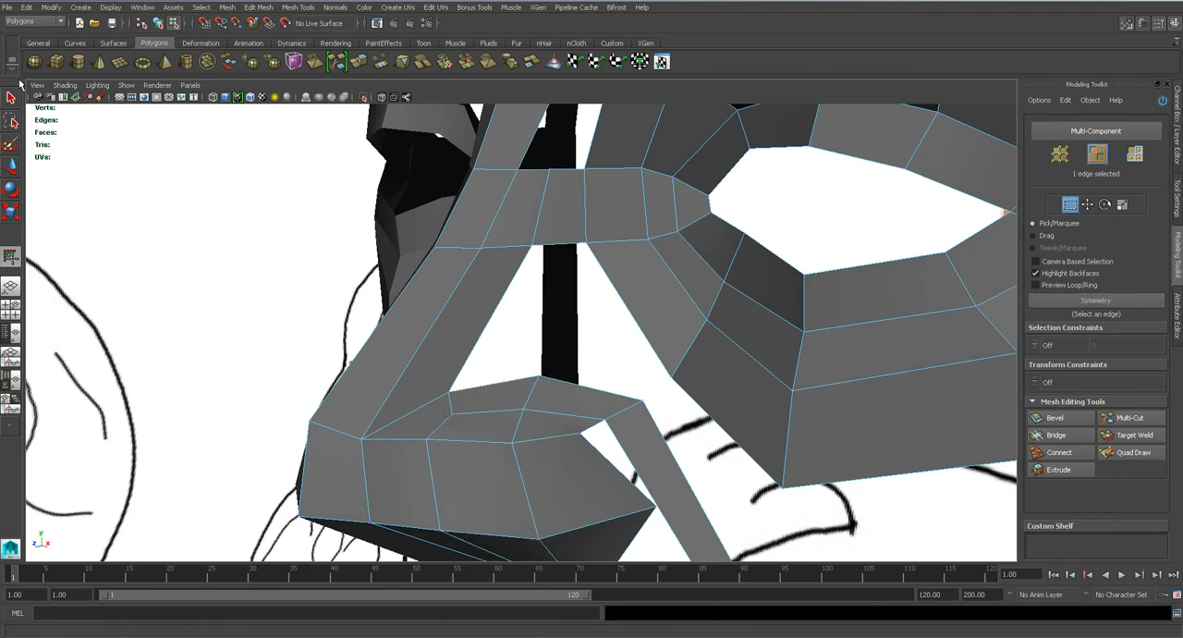
pyautogui.press('q')
pyautogui.click(1176, 139)
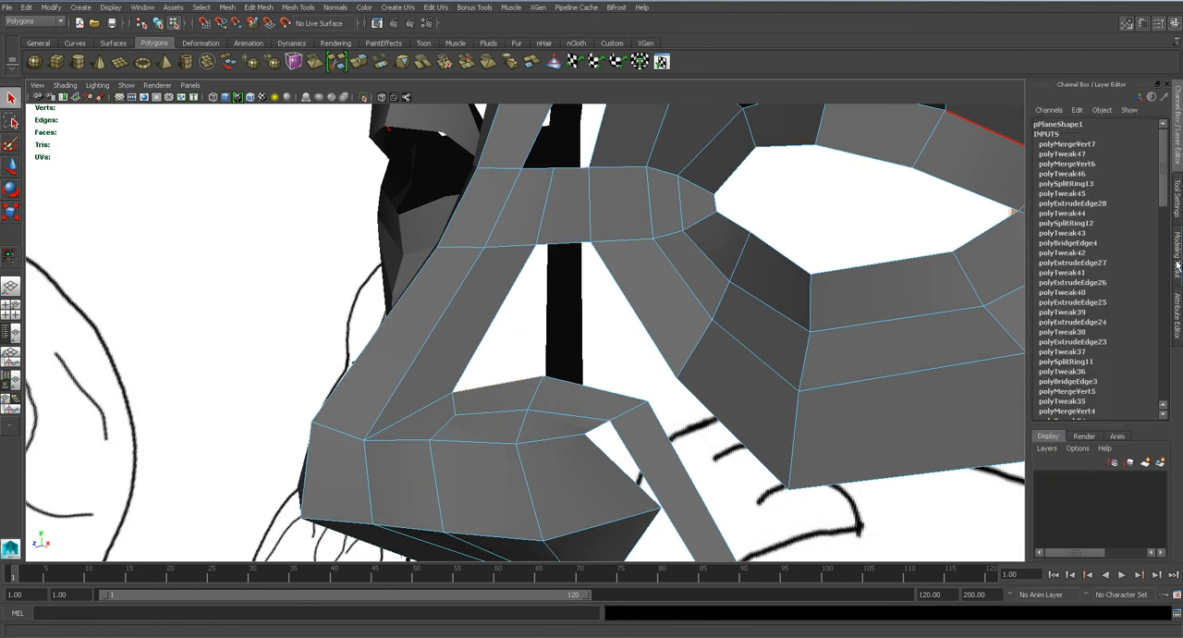
pyautogui.click(1178, 264)
pyautogui.keyDown('shift'); pyautogui.click(574, 247); pyautogui.keyUp('shift')
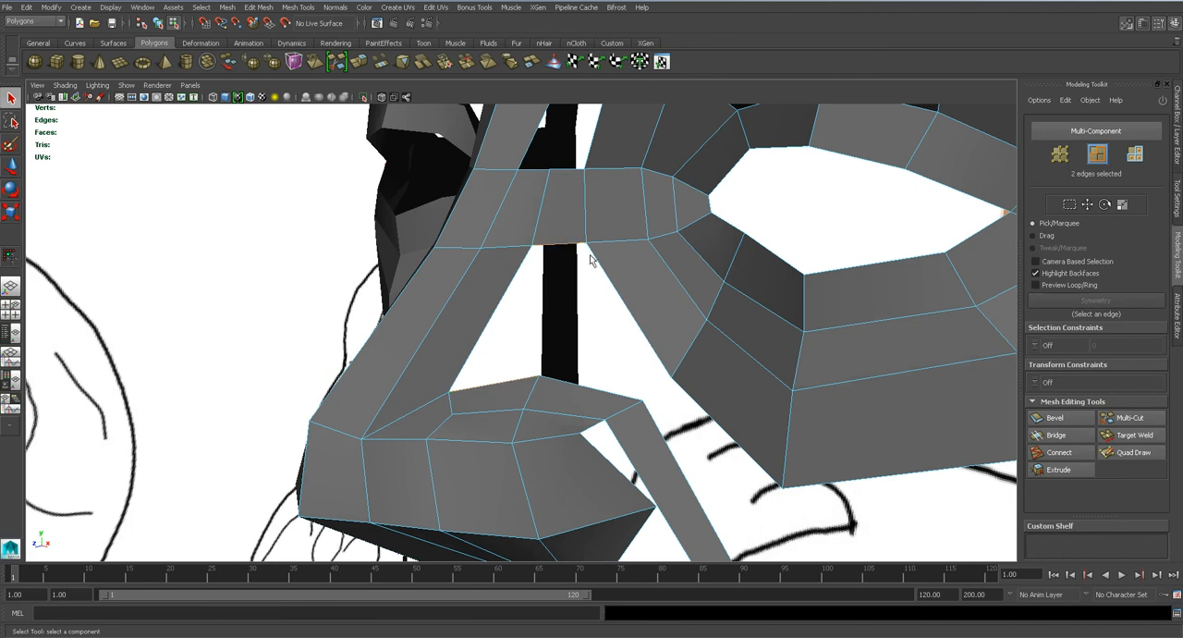
pyautogui.click(1063, 452)
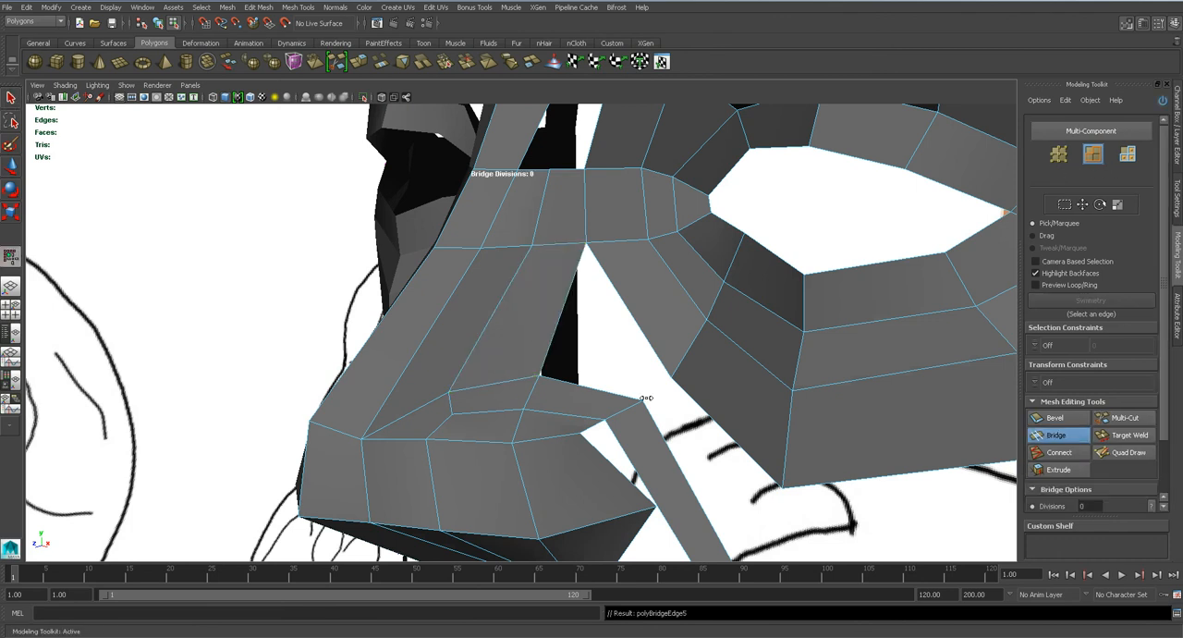
# Bridge the outer top edge of the nose wing arch to the eye ring's inner lower edge and save the scene.
pyautogui.click(640, 329)
pyautogui.keyDown('shift'); pyautogui.click(600, 393); pyautogui.keyUp('shift')
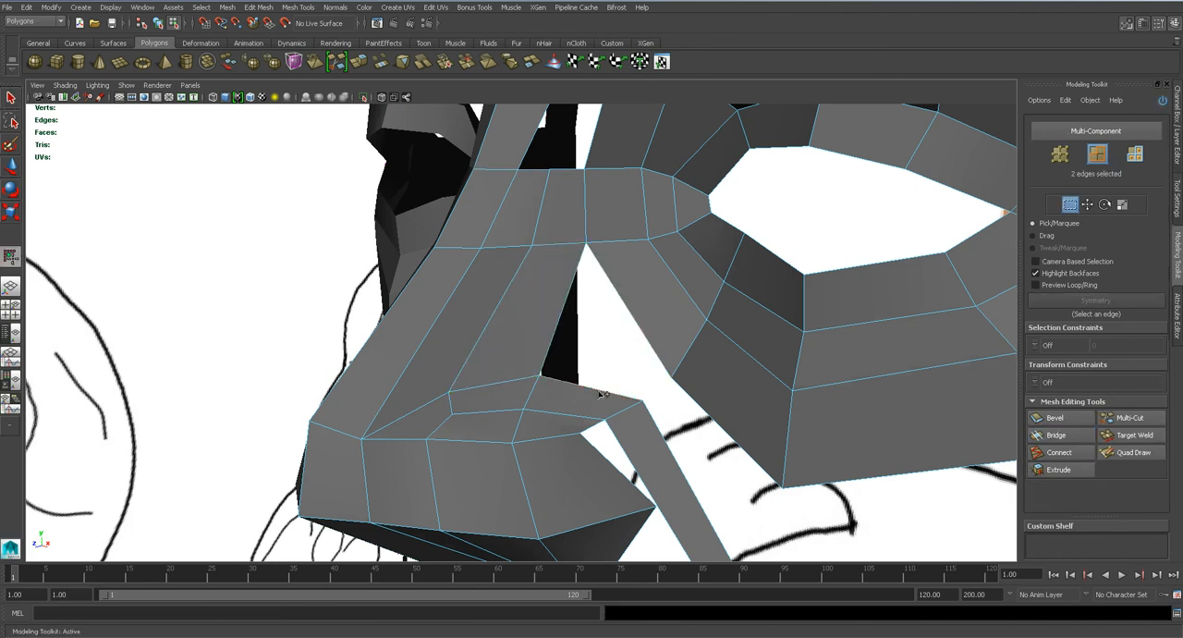
pyautogui.click(1059, 452)
pyautogui.keyDown('alt'); pyautogui.moveTo(615, 388); pyautogui.dragTo(589, 375); pyautogui.keyUp('alt')
pyautogui.press('3')
pyautogui.press('1')
pyautogui.keyDown('alt'); pyautogui.moveTo(669, 412); pyautogui.dragTo(524, 300, button='middle'); pyautogui.keyUp('alt')
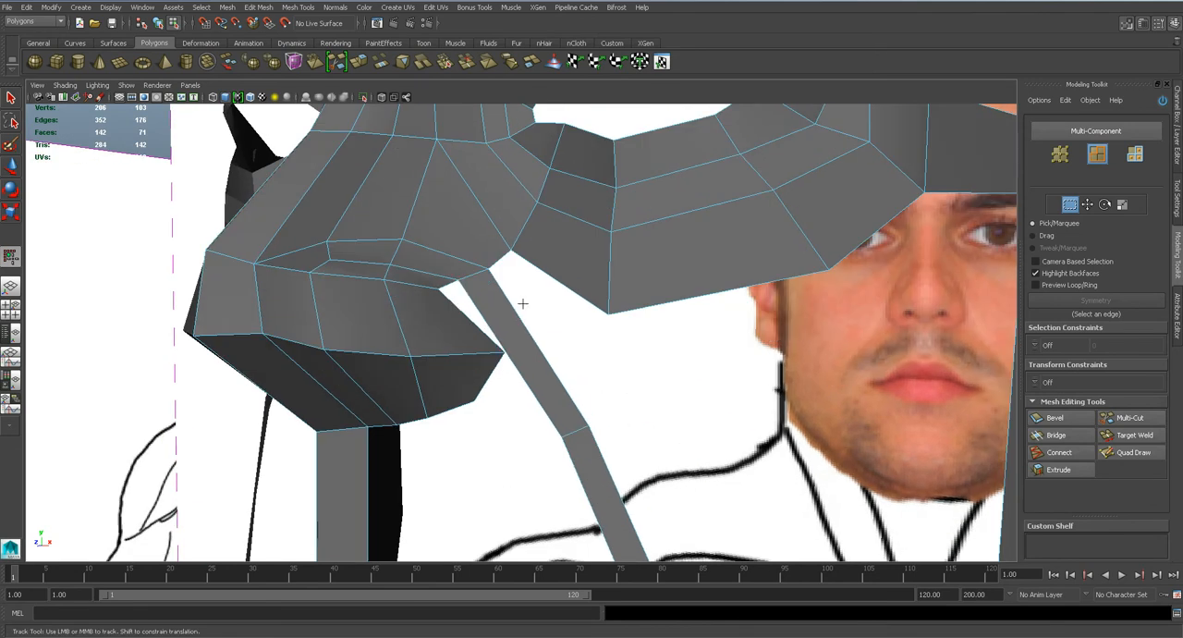
pyautogui.hotkey('ctrl', 's')
pyautogui.click(563, 328)
pyautogui.keyDown('alt'); pyautogui.moveTo(563, 330); pyautogui.dragTo(522, 379, button='right'); pyautogui.keyUp('alt')
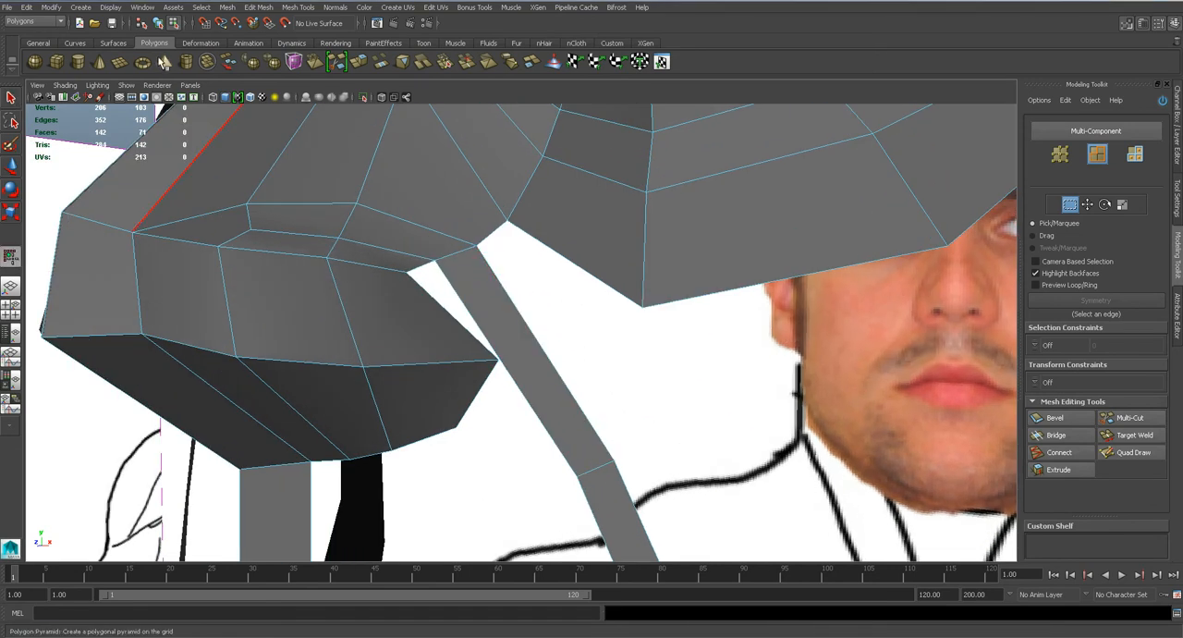
# Insert an edge loop across the upper segment of the thin strip running down beside the nose wing.
pyautogui.click(323, 8)
pyautogui.click(370, 151)
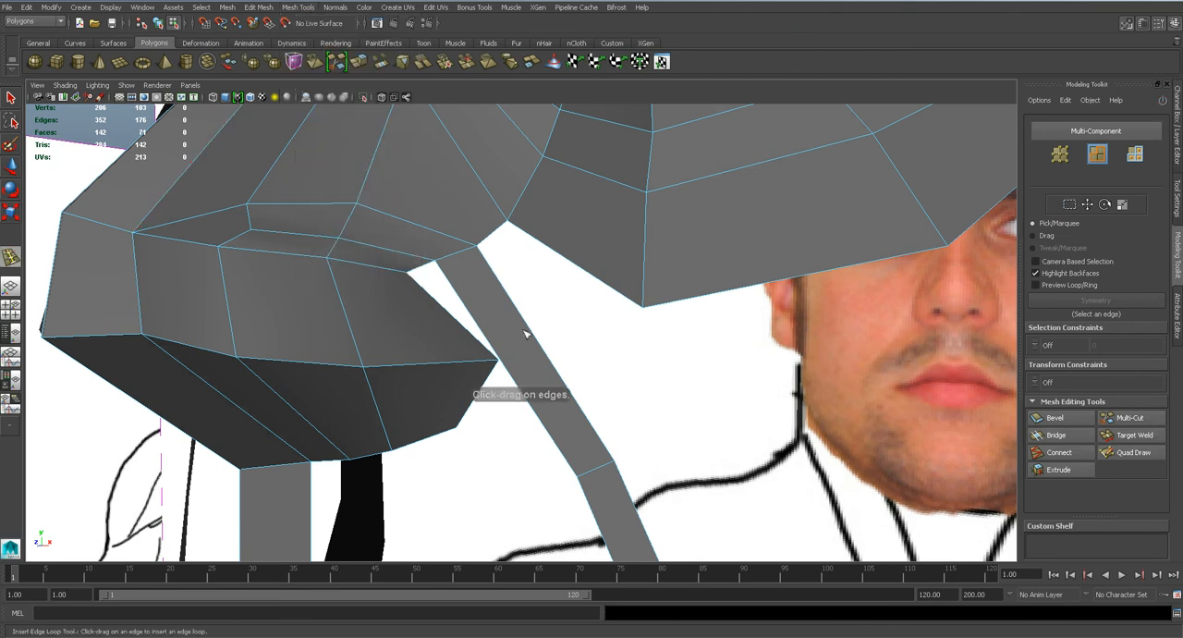
pyautogui.click(541, 349)
pyautogui.press('q')
# Reposition the new cross edge and the one below it in front and side views so the strip follows the nose wing.
pyautogui.press('w')
pyautogui.press('space')
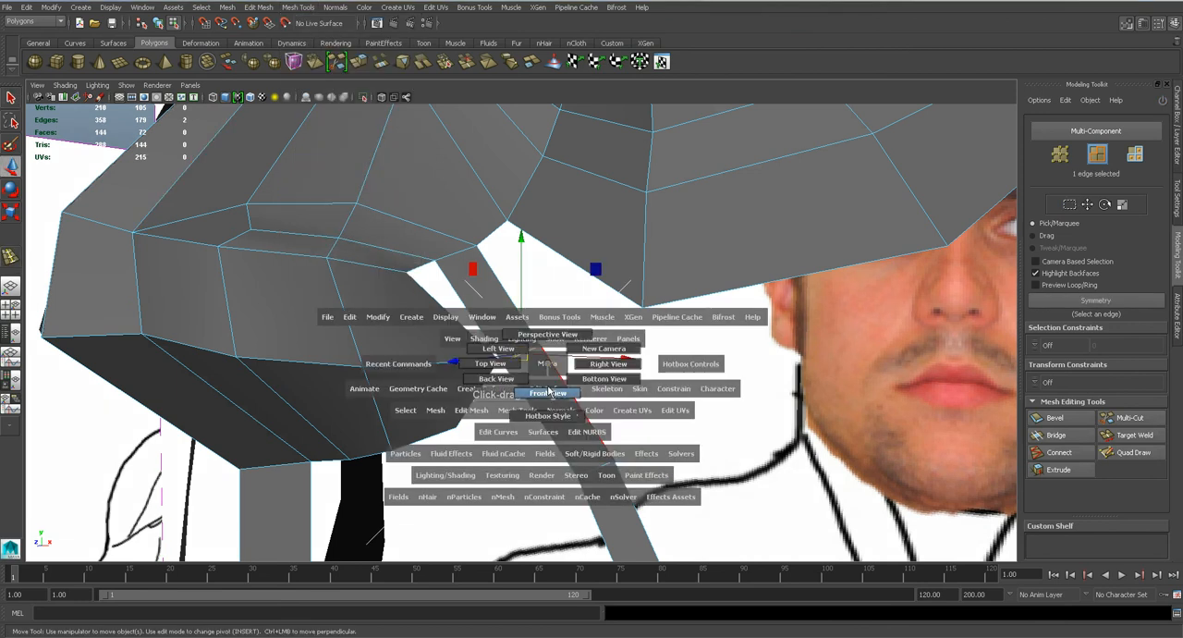
pyautogui.moveTo(547, 363); pyautogui.dragTo(547, 395)
pyautogui.keyDown('alt'); pyautogui.moveTo(668, 541); pyautogui.dragTo(603, 293, button='middle'); pyautogui.keyUp('alt')
pyautogui.moveTo(617, 324); pyautogui.dragTo(628, 317)
pyautogui.press('space')
pyautogui.moveTo(617, 332); pyautogui.dragTo(667, 334)
pyautogui.keyDown('alt'); pyautogui.moveTo(721, 429); pyautogui.dragTo(617, 283, button='middle'); pyautogui.keyUp('alt')
pyautogui.moveTo(625, 309); pyautogui.dragTo(647, 345)
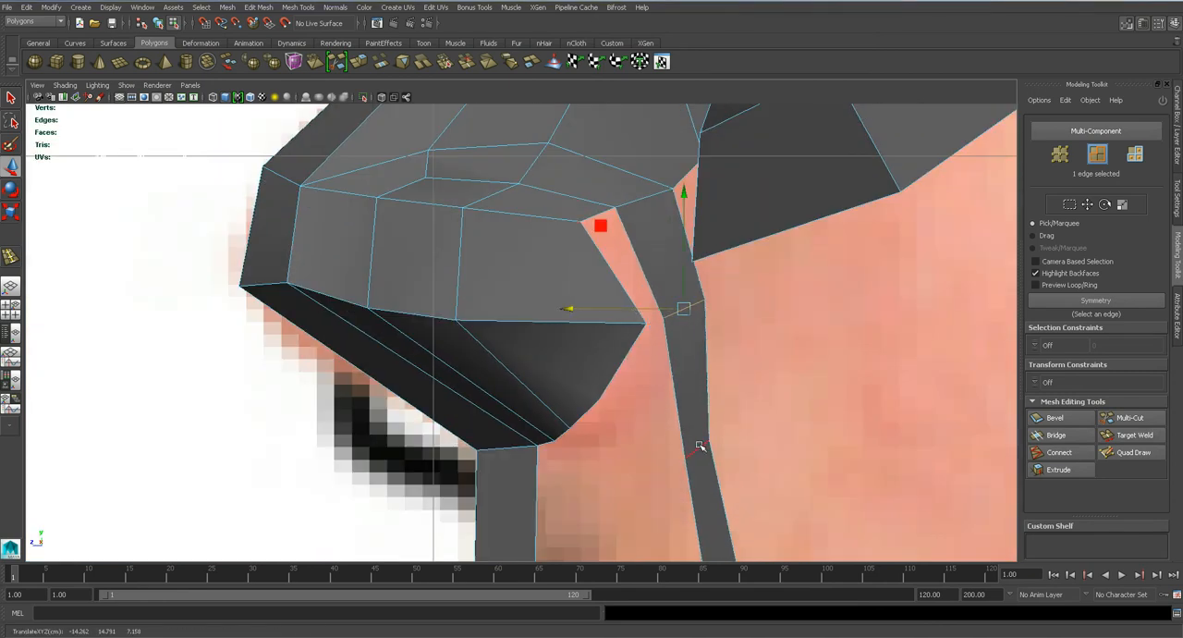
pyautogui.moveTo(667, 448); pyautogui.dragTo(674, 448)
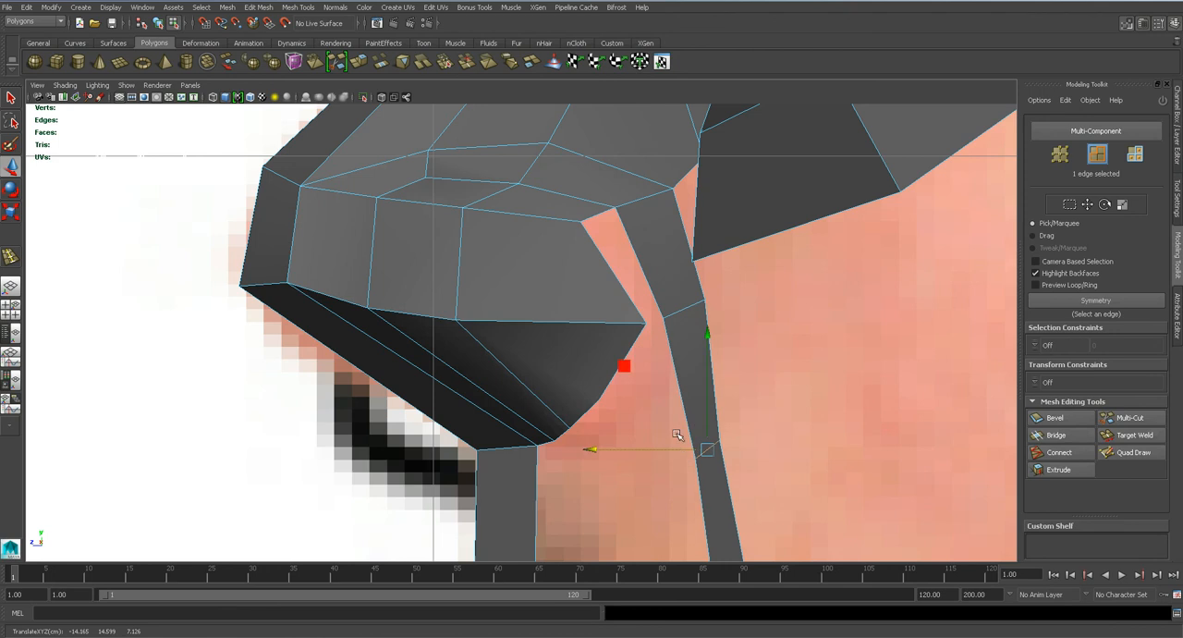
# Bridge the gap between the nose wing's rear edge and the strip's upper segment, and save the scene.
pyautogui.press('q')
pyautogui.keyDown('shift'); pyautogui.click(675, 320); pyautogui.keyUp('shift')
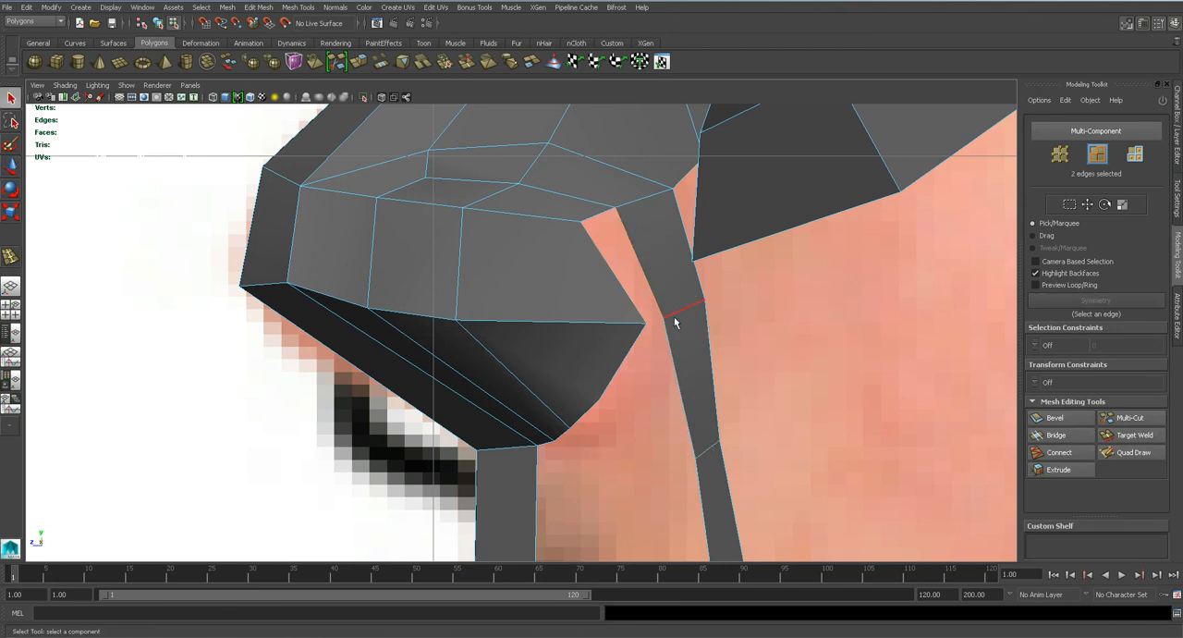
pyautogui.click(1052, 433)
pyautogui.hotkey('ctrl', 's')
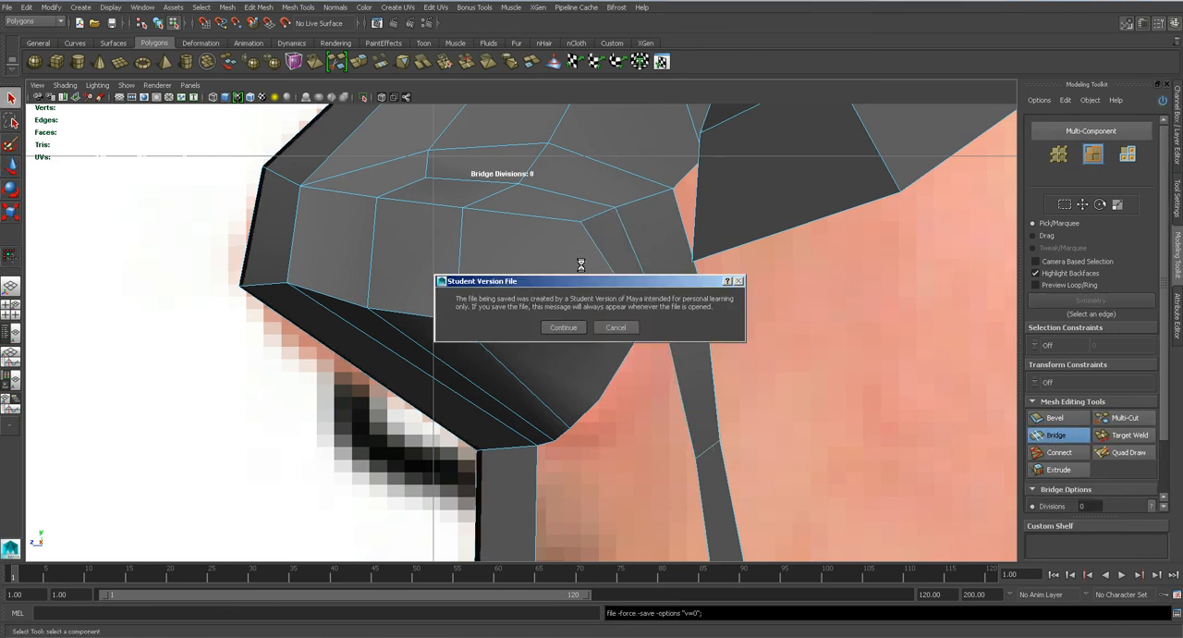
pyautogui.press('Return')
# Examine the smoothed face mesh from several angles, checking the filled nose side and the nose wing.
pyautogui.press('space')
pyautogui.moveTo(554, 276); pyautogui.dragTo(553, 257)
pyautogui.keyDown('alt'); pyautogui.moveTo(539, 313); pyautogui.dragTo(592, 319); pyautogui.keyUp('alt')
pyautogui.keyDown('alt'); pyautogui.moveTo(591, 318); pyautogui.dragTo(505, 386, button='right'); pyautogui.keyUp('alt')
pyautogui.press('3')
pyautogui.keyDown('alt'); pyautogui.moveTo(505, 379); pyautogui.dragTo(535, 366); pyautogui.keyUp('alt')
pyautogui.keyDown('alt'); pyautogui.moveTo(531, 314); pyautogui.dragTo(500, 330, button='right'); pyautogui.keyUp('alt')
pyautogui.keyDown('alt'); pyautogui.moveTo(521, 334); pyautogui.dragTo(469, 330); pyautogui.keyUp('alt')
pyautogui.moveTo(491, 300); pyautogui.dragTo(542, 283, button='right')
pyautogui.scroll(-3, 444, 222)
pyautogui.click(409, 199)
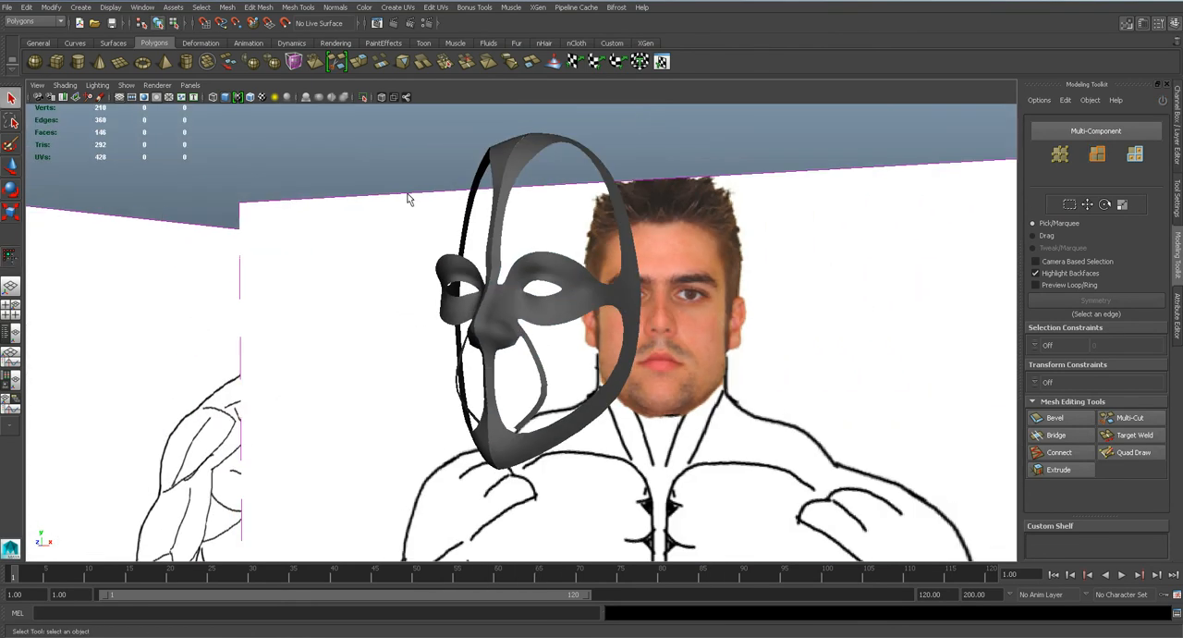
pyautogui.keyDown('alt'); pyautogui.moveTo(509, 281); pyautogui.dragTo(560, 338); pyautogui.keyUp('alt')
pyautogui.scroll(5, 515, 343)
# Save the scene and bridge the eye ring's lower inner edge to the outer edge of the strip's upper segment.
pyautogui.hotkey('ctrl', 's')
pyautogui.scroll(1, 527, 340)
pyautogui.click(446, 335)
pyautogui.press('1')
pyautogui.scroll(5, 554, 359)
pyautogui.press('space')
pyautogui.scroll(-5, 592, 335)
pyautogui.scroll(5, 610, 328)
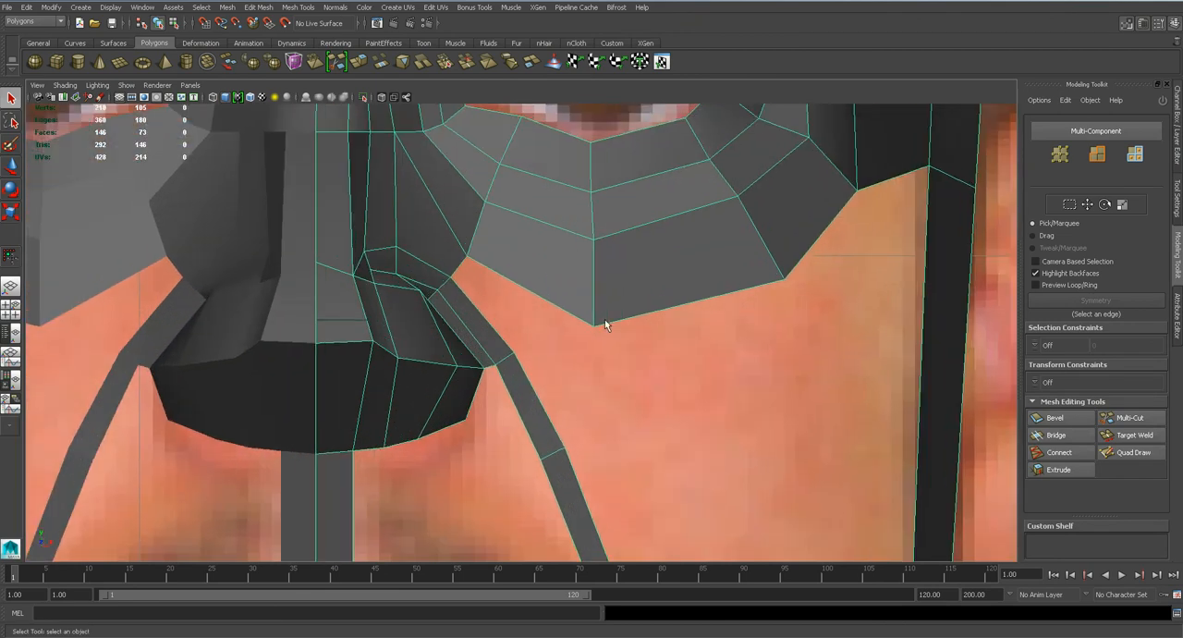
pyautogui.click(560, 306)
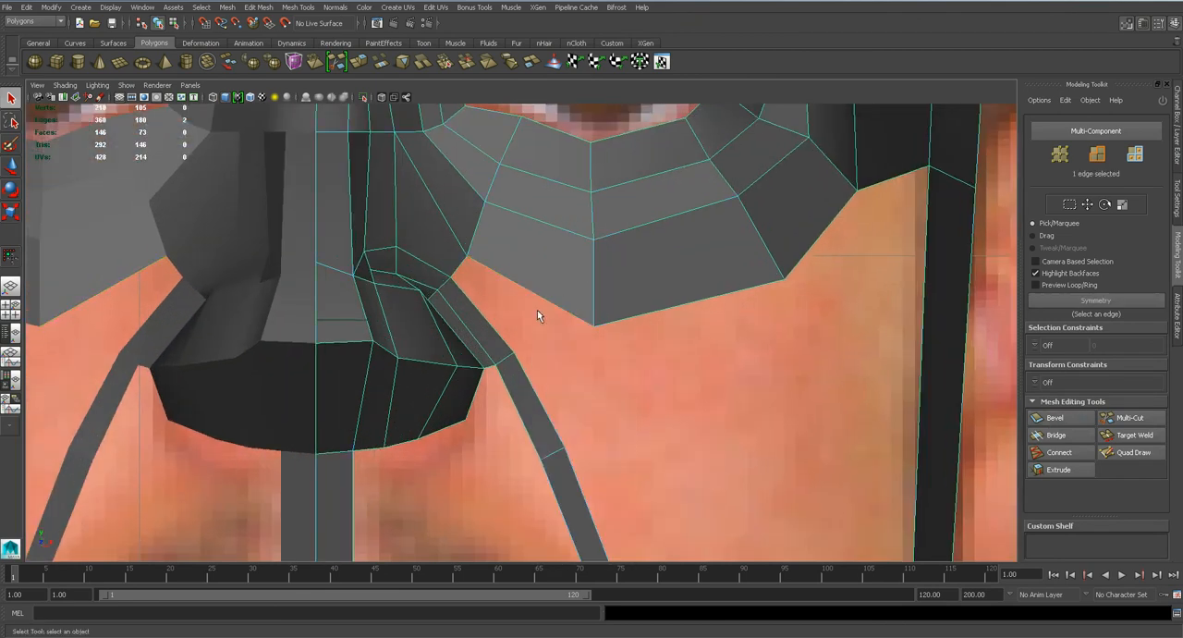
pyautogui.keyDown('shift'); pyautogui.click(496, 333); pyautogui.keyUp('shift')
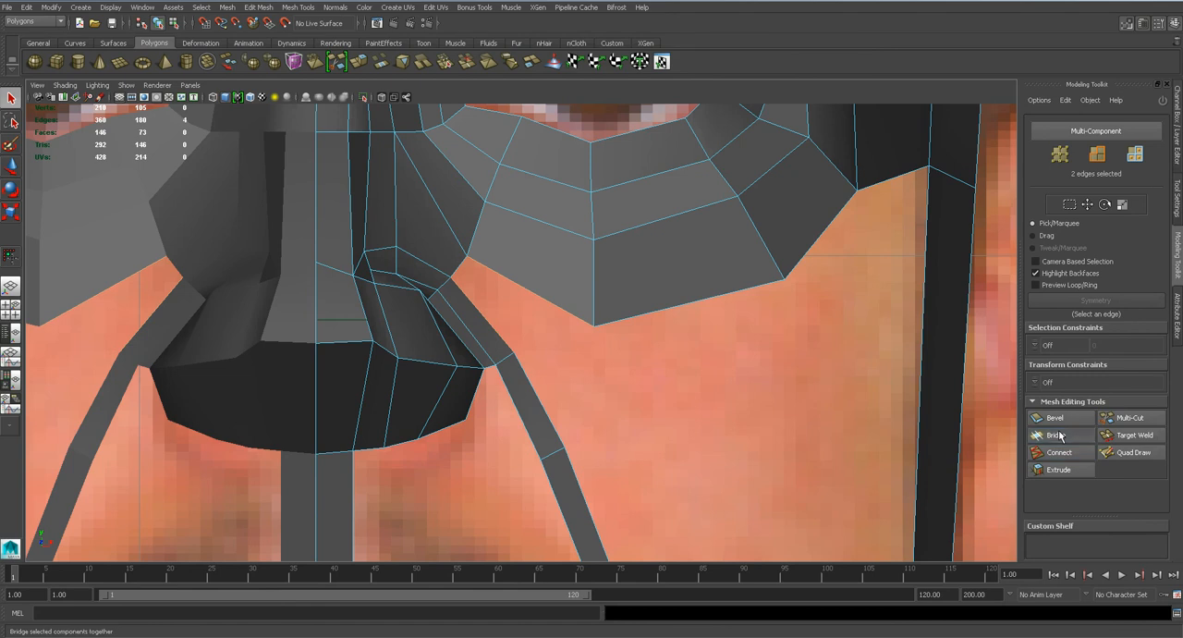
pyautogui.click(1059, 434)
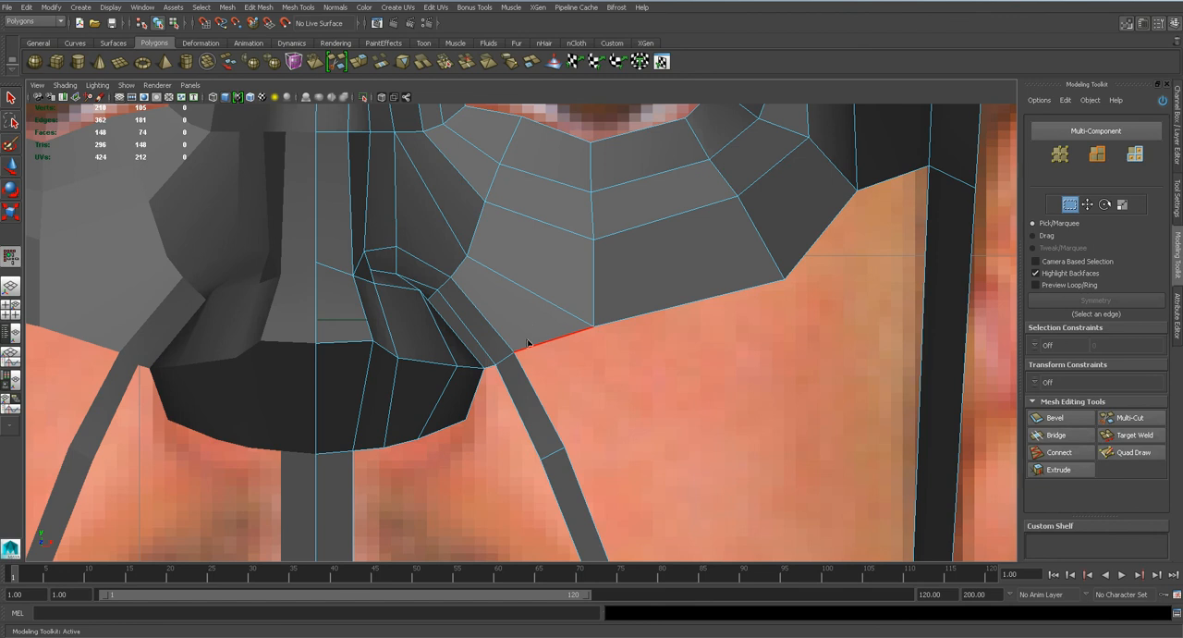
# Move the cheek strip's upper outer vertex outward, lower the adjoining eye-ring border vertex, and preview the smoothed mesh.
pyautogui.scroll(3, 531, 346)
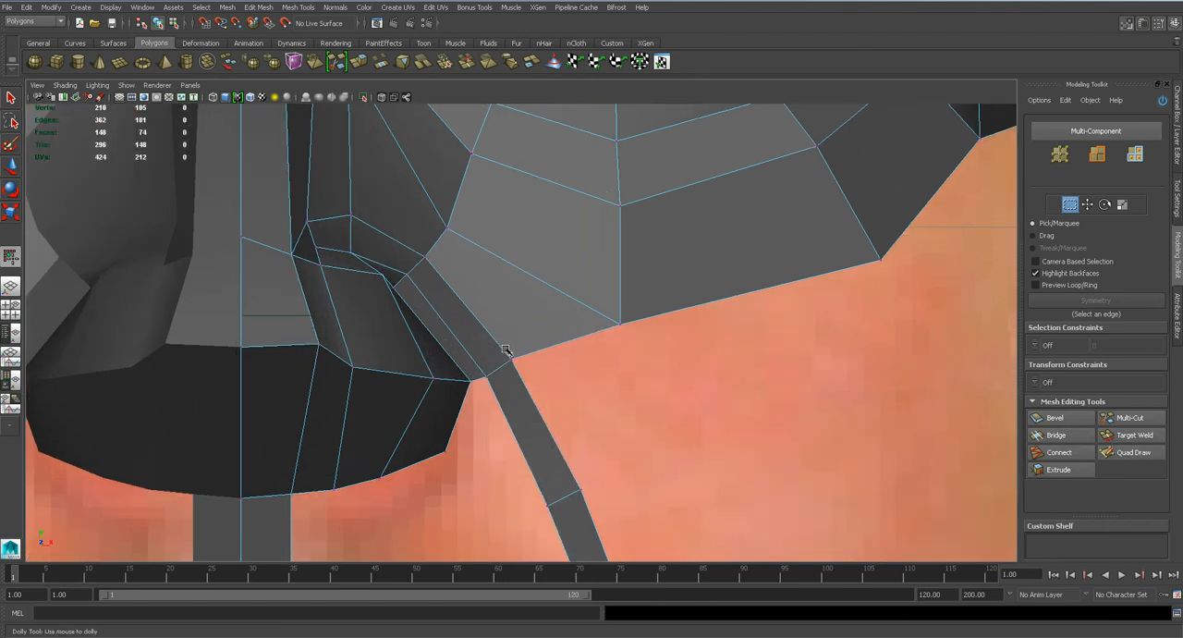
pyautogui.click(511, 354)
pyautogui.moveTo(524, 363); pyautogui.dragTo(552, 361)
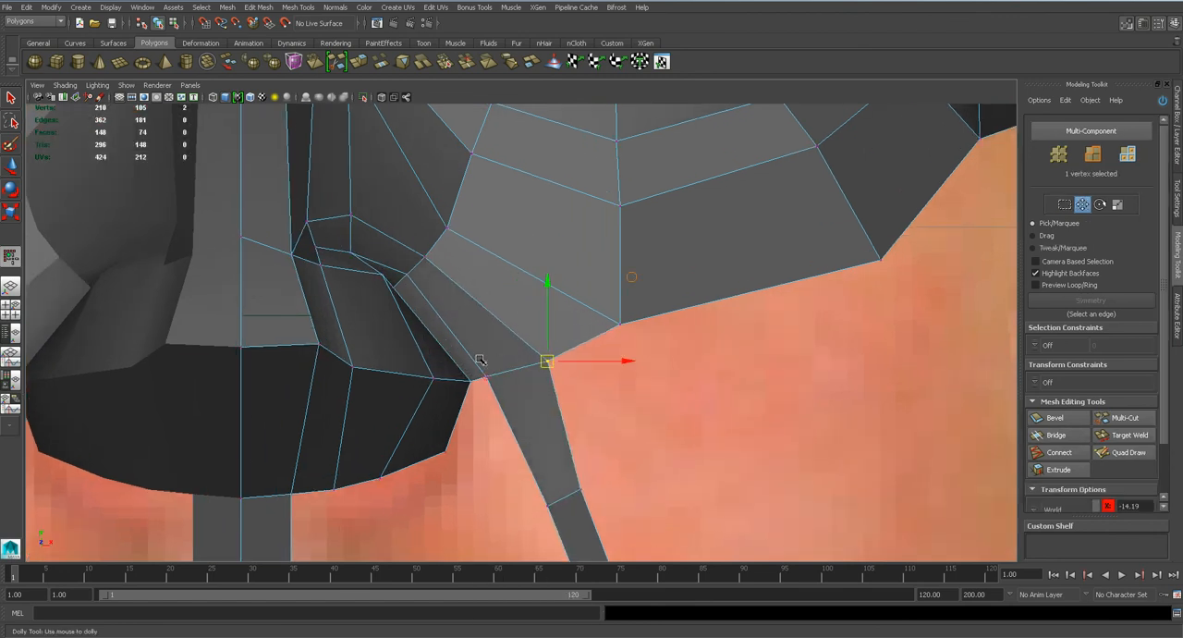
pyautogui.click(619, 324)
pyautogui.moveTo(620, 325); pyautogui.dragTo(628, 344)
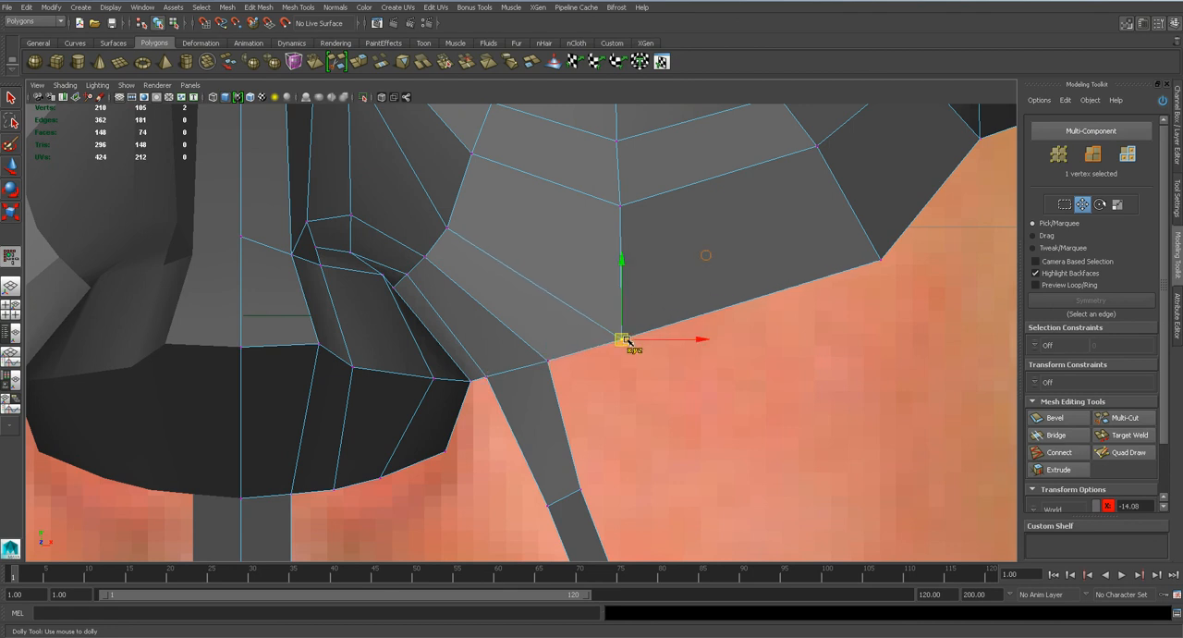
pyautogui.scroll(-5, 586, 335)
pyautogui.scroll(5, 586, 336)
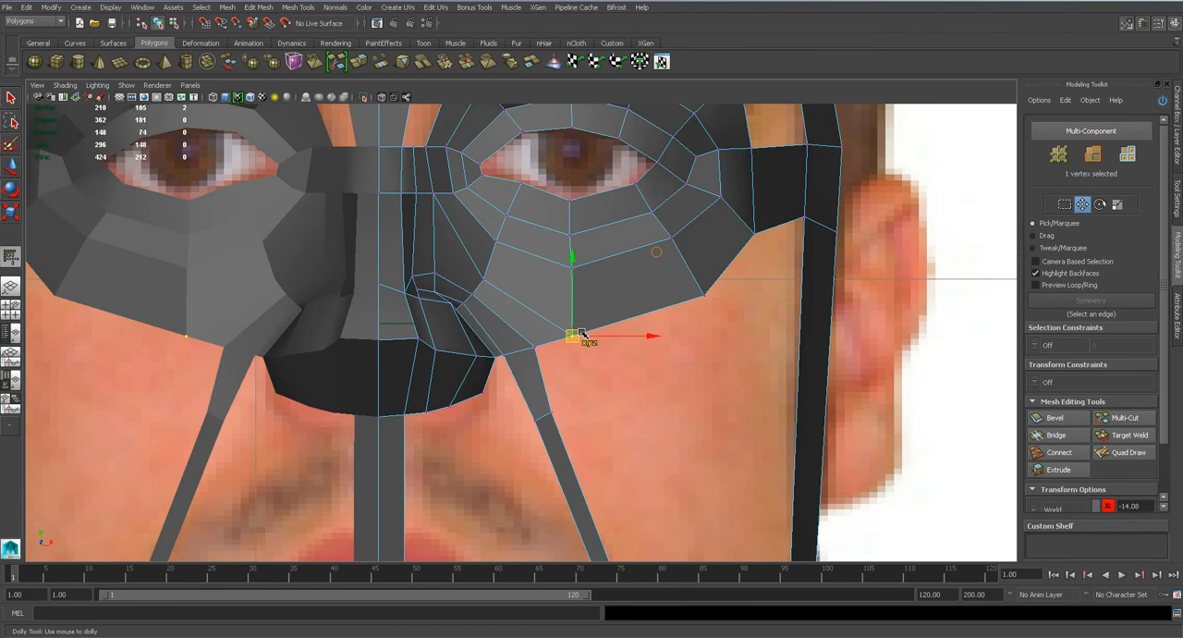
pyautogui.press('3')
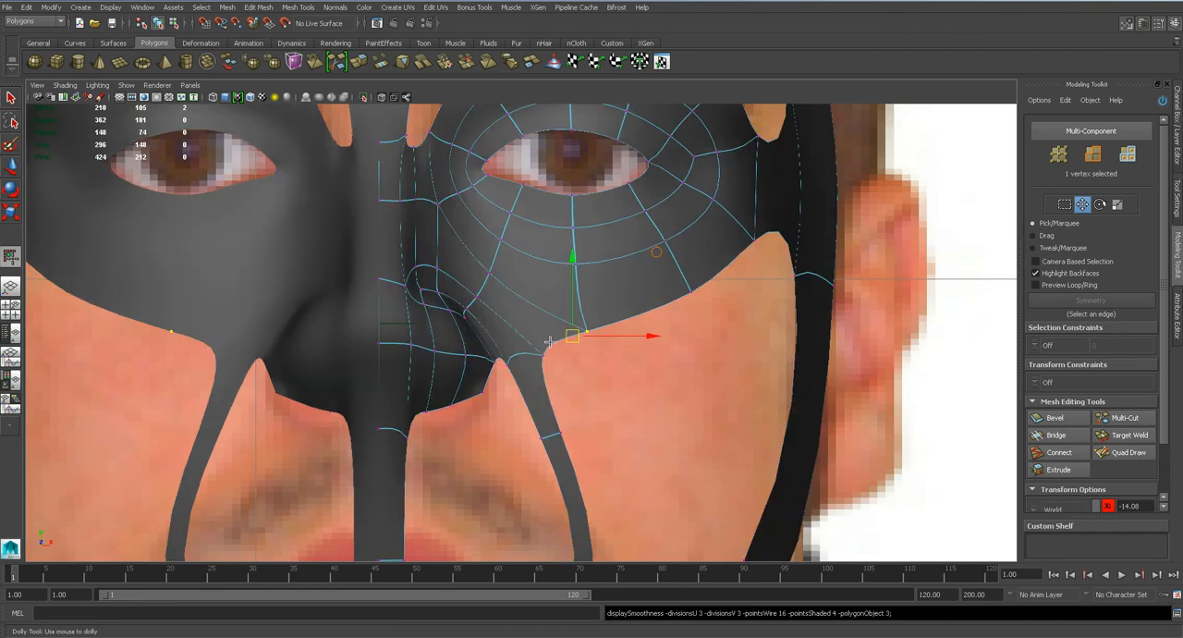
pyautogui.press('1')
pyautogui.scroll(2, 448, 282)
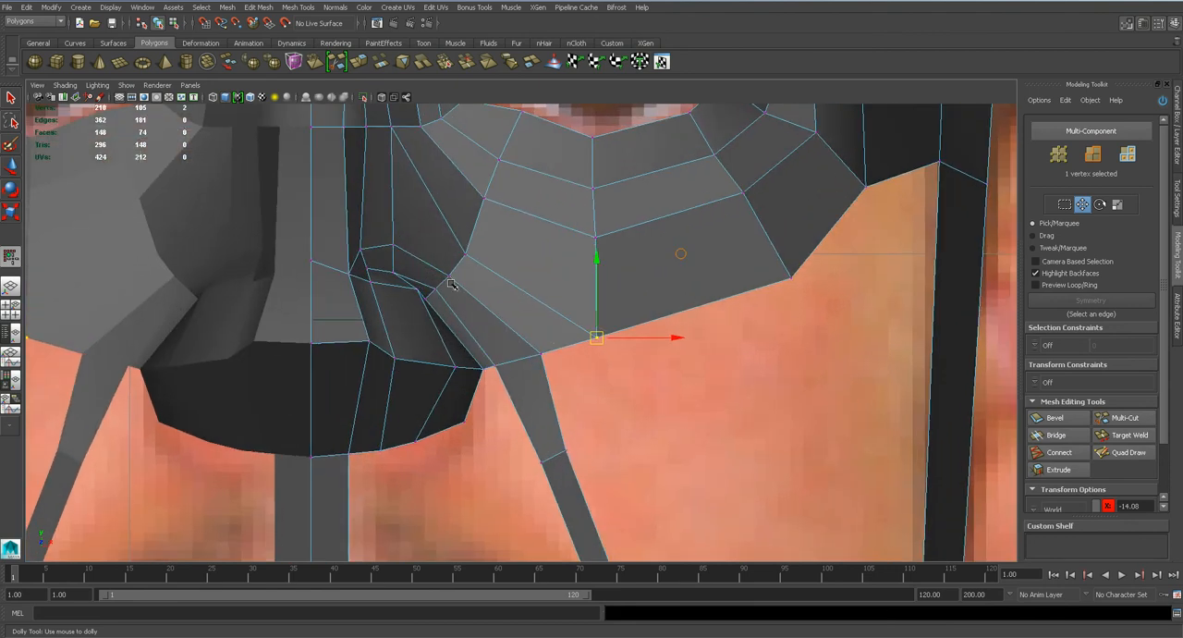
# Widen the cheek strip in the front view by moving its outer vertices outward and spreading its lower end vertices apart.
pyautogui.moveTo(566, 450); pyautogui.dragTo(581, 448)
pyautogui.keyDown('alt'); pyautogui.moveTo(635, 494); pyautogui.dragTo(615, 233, button='middle'); pyautogui.keyUp('alt')
pyautogui.moveTo(659, 477); pyautogui.dragTo(681, 469)
pyautogui.keyDown('alt'); pyautogui.moveTo(573, 366); pyautogui.dragTo(587, 254, button='middle'); pyautogui.keyUp('alt')
pyautogui.keyDown('alt'); pyautogui.moveTo(501, 428); pyautogui.dragTo(550, 251, button='middle'); pyautogui.keyUp('alt')
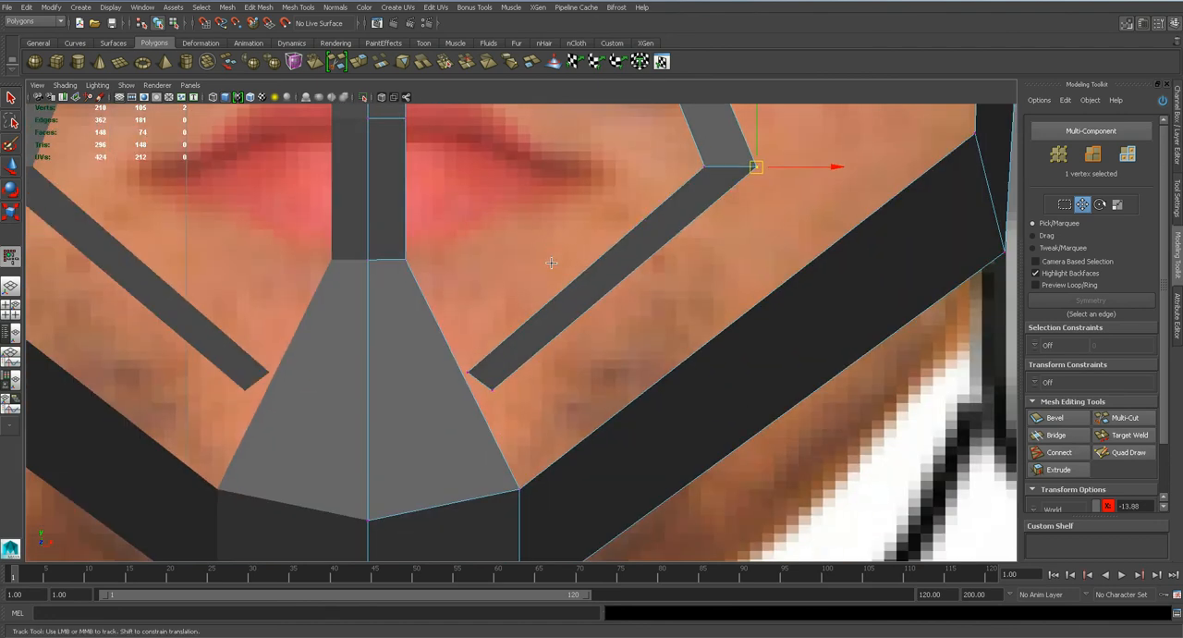
pyautogui.moveTo(472, 373); pyautogui.dragTo(445, 322)
pyautogui.moveTo(493, 390); pyautogui.dragTo(504, 395)
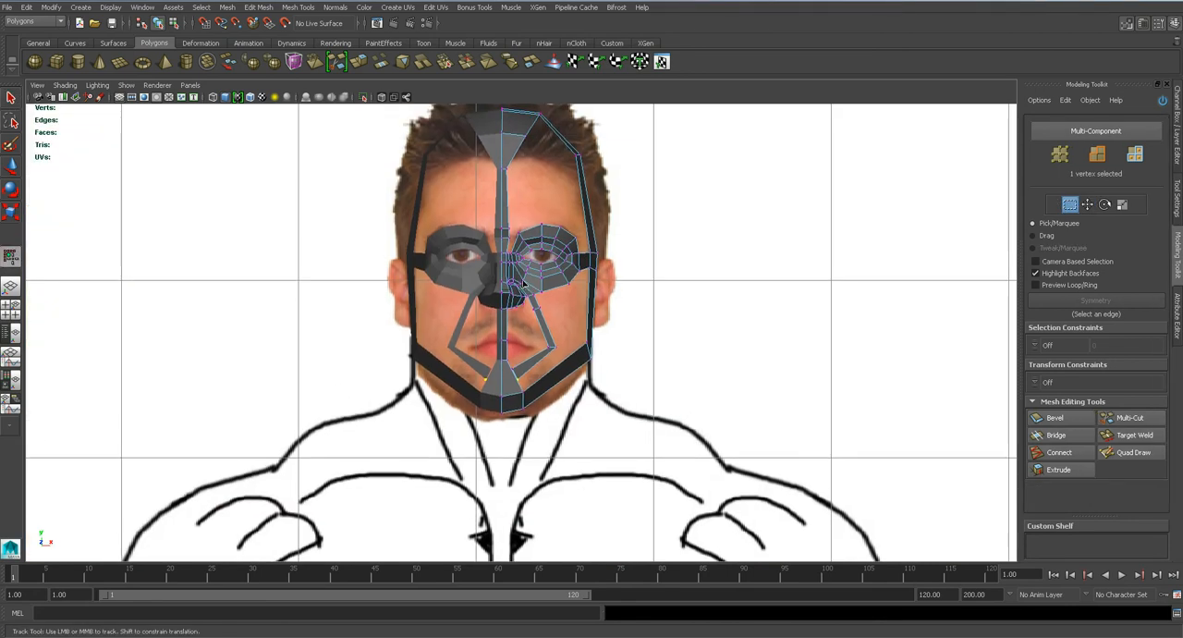
pyautogui.scroll(4, 524, 283)
pyautogui.scroll(-5, 523, 282)
pyautogui.scroll(5, 524, 277)
# Check the widened cheek strip in the perspective view and save the scene.
pyautogui.press('space')
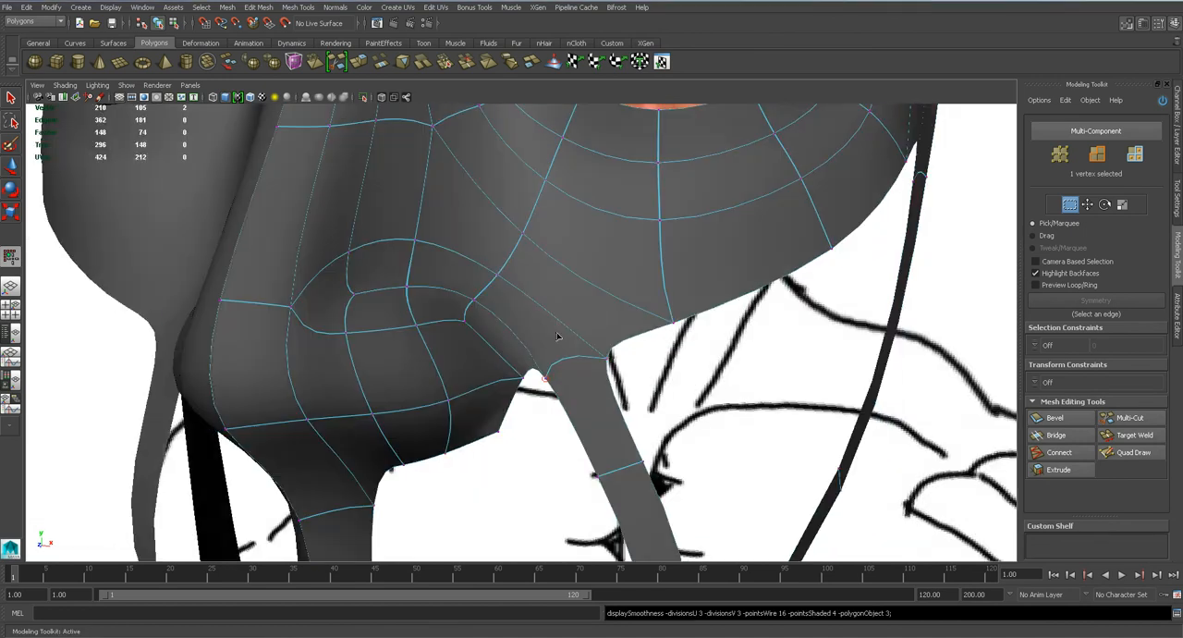
pyautogui.keyDown('alt'); pyautogui.moveTo(560, 328); pyautogui.dragTo(486, 285); pyautogui.keyUp('alt')
pyautogui.moveTo(483, 280); pyautogui.dragTo(565, 264, button='right')
pyautogui.scroll(-9, 565, 264)
pyautogui.keyDown('alt'); pyautogui.moveTo(561, 267); pyautogui.dragTo(595, 245); pyautogui.keyUp('alt')
pyautogui.click(595, 245)
pyautogui.press('1')
pyautogui.hotkey('ctrl', 's')
pyautogui.click(565, 327)
# Move the cheek strip's lower end edge along the depth axis near the chin and save the scene.
pyautogui.keyDown('alt'); pyautogui.moveTo(554, 288); pyautogui.dragTo(489, 300); pyautogui.keyUp('alt')
pyautogui.moveTo(519, 473); pyautogui.dragTo(519, 342, button='right')
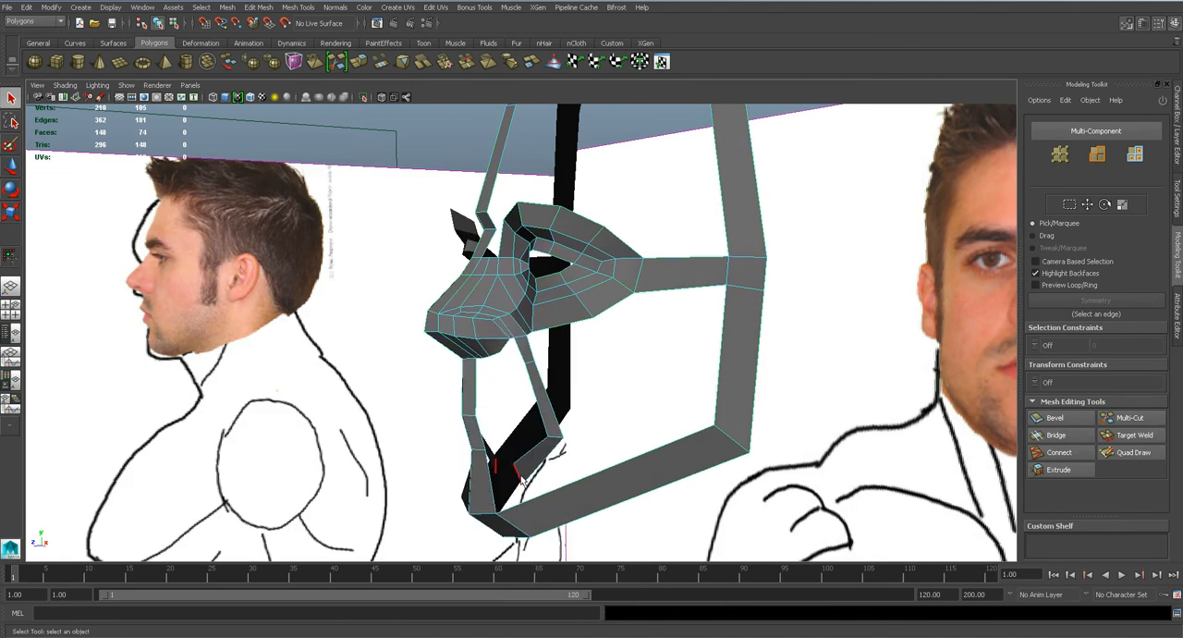
pyautogui.click(520, 474)
pyautogui.keyDown('alt'); pyautogui.moveTo(519, 473); pyautogui.dragTo(463, 473); pyautogui.keyUp('alt')
pyautogui.press('w')
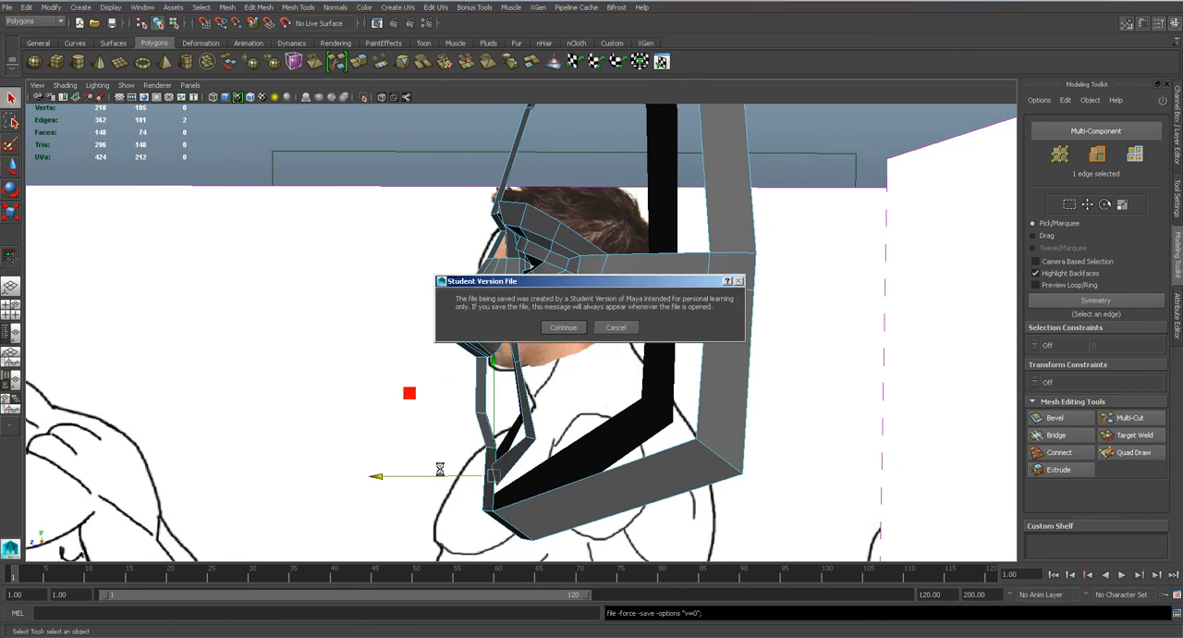
pyautogui.keyDown('alt'); pyautogui.moveTo(443, 472); pyautogui.dragTo(571, 431); pyautogui.keyUp('alt')
# Raise the eye ring's vertex beside the nose and its lower border vertex below the eye in the front view, and save.
pyautogui.press('space')
pyautogui.moveTo(509, 331); pyautogui.dragTo(507, 360)
pyautogui.keyDown('alt'); pyautogui.moveTo(545, 271); pyautogui.dragTo(533, 377, button='middle'); pyautogui.keyUp('alt')
pyautogui.scroll(3, 533, 376)
pyautogui.scroll(-3, 533, 377)
pyautogui.press('q')
pyautogui.scroll(7, 524, 358)
pyautogui.moveTo(524, 358); pyautogui.dragTo(464, 351, button='right')
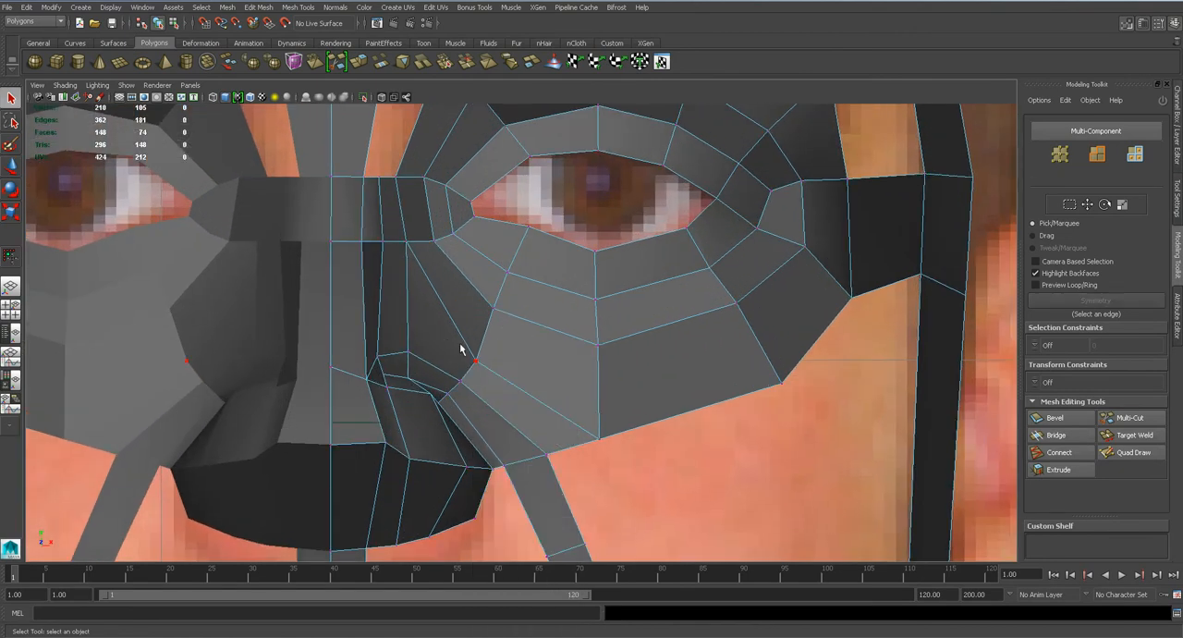
pyautogui.press('w')
pyautogui.moveTo(475, 360); pyautogui.dragTo(481, 351)
pyautogui.click(598, 435)
pyautogui.moveTo(599, 435); pyautogui.dragTo(603, 413)
pyautogui.click(497, 368)
pyautogui.moveTo(483, 353); pyautogui.dragTo(482, 352)
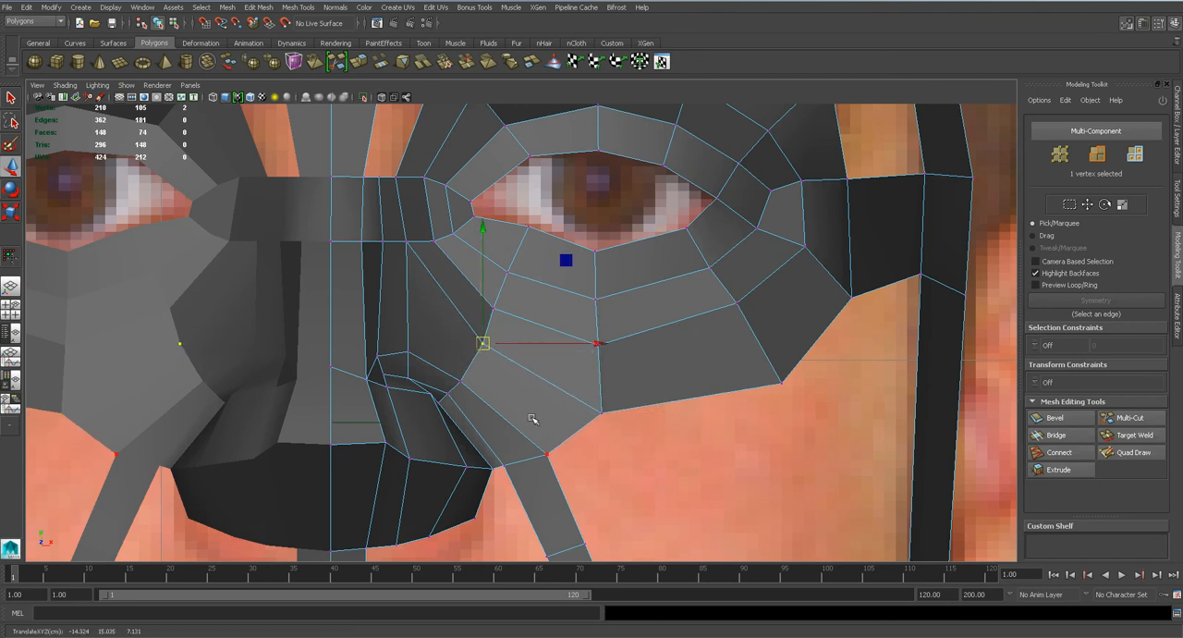
pyautogui.click(369, 378)
pyautogui.hotkey('ctrl', 's')
pyautogui.press('Return')
# Select the inner border edge loop of the eye opening in the perspective view and extrude it.
pyautogui.scroll(1, 494, 338)
pyautogui.keyDown('alt'); pyautogui.moveTo(592, 286); pyautogui.dragTo(532, 372, button='middle'); pyautogui.keyUp('alt')
pyautogui.scroll(3, 531, 372)
pyautogui.press('space')
pyautogui.moveTo(531, 373); pyautogui.dragTo(616, 378)
pyautogui.scroll(-2, 560, 375)
pyautogui.scroll(5, 560, 375)
pyautogui.scroll(3, 593, 379)
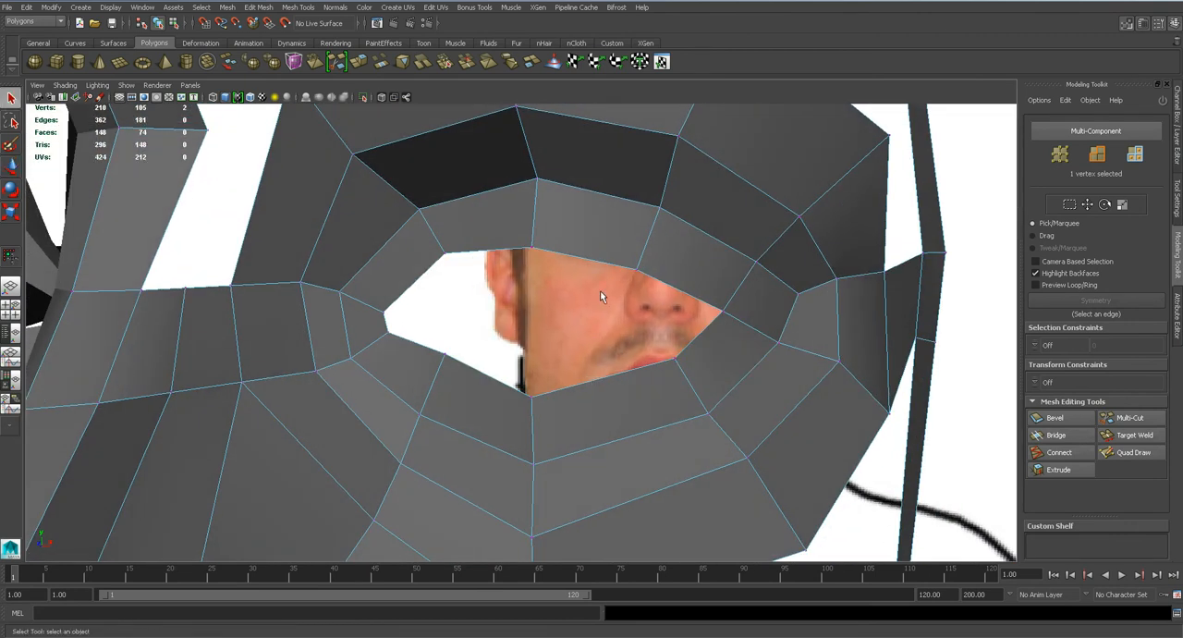
pyautogui.rightClick(595, 265)
pyautogui.moveTo(594, 265); pyautogui.dragTo(594, 236, button='right')
pyautogui.doubleClick(594, 262)
pyautogui.click(253, 9)
pyautogui.click(298, 201)
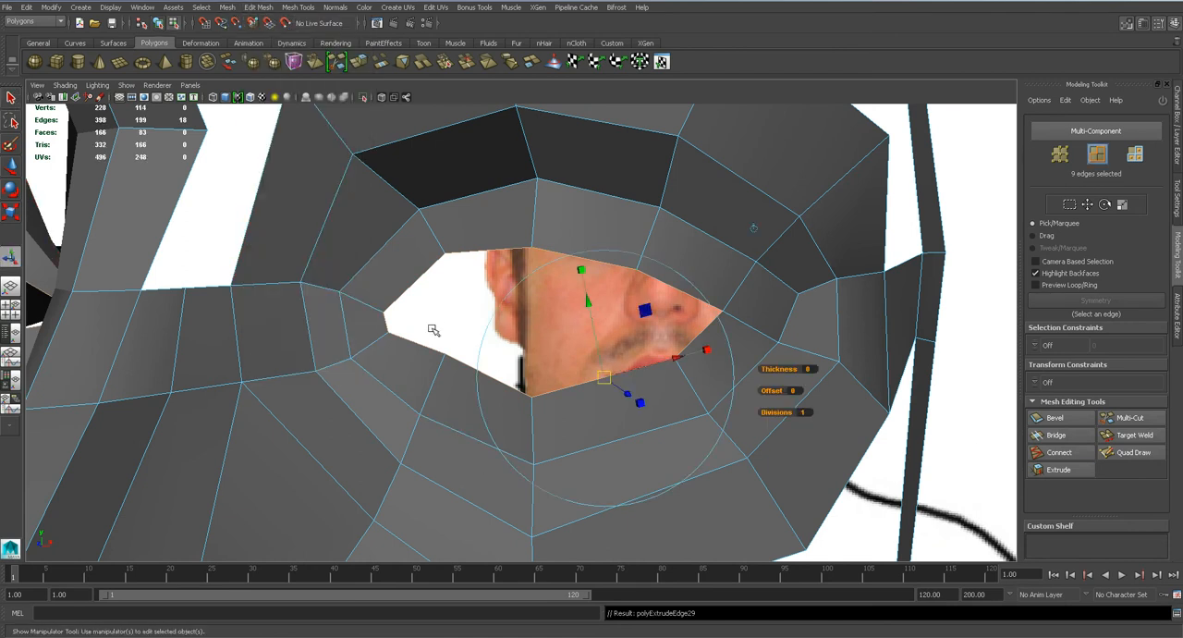
# Move the extruded eye border edges back into the head and preview the smoothed mesh.
pyautogui.keyDown('alt'); pyautogui.moveTo(438, 327); pyautogui.dragTo(359, 415); pyautogui.keyUp('alt')
pyautogui.moveTo(389, 357)
pyautogui.mouseDown()
pyautogui.moveTo(488, 335)
pyautogui.moveTo(459, 372)
pyautogui.moveTo(433, 351)
pyautogui.moveTo(534, 376)
pyautogui.moveTo(469, 345)
pyautogui.mouseUp()
pyautogui.press('w')
pyautogui.press('4')
pyautogui.press('5')
pyautogui.press('3')
pyautogui.press('1')
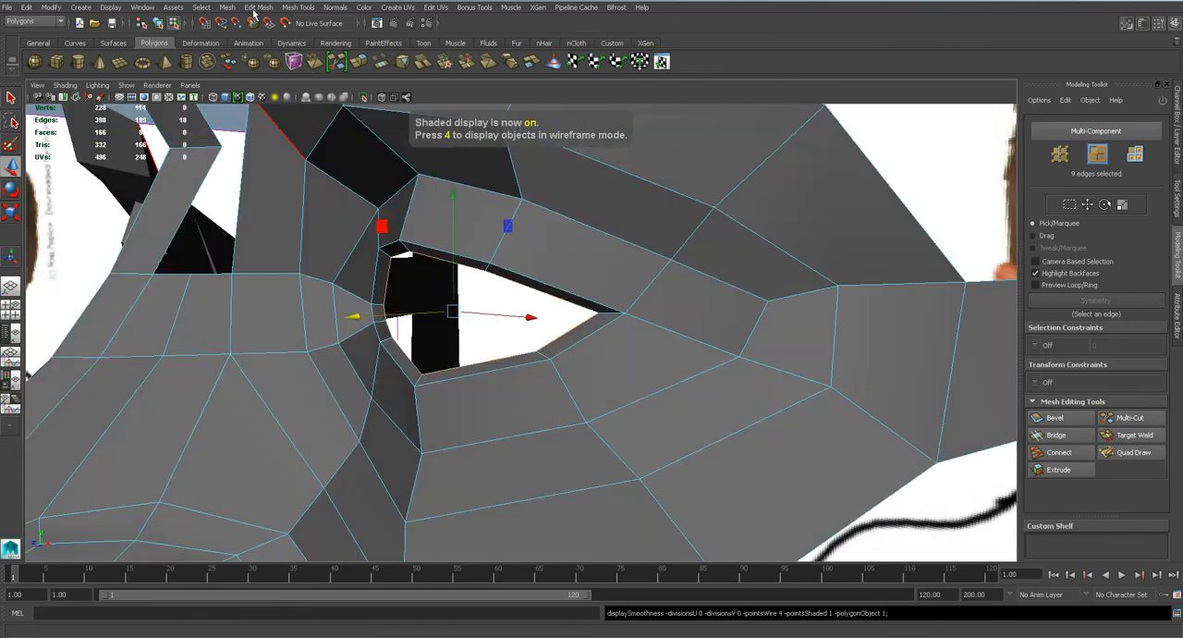
# Extrude the eye opening's border loop again, save the scene, scale the new edges and preview the smoothed eyelid.
pyautogui.click(255, 8)
pyautogui.click(277, 207)
pyautogui.press('w')
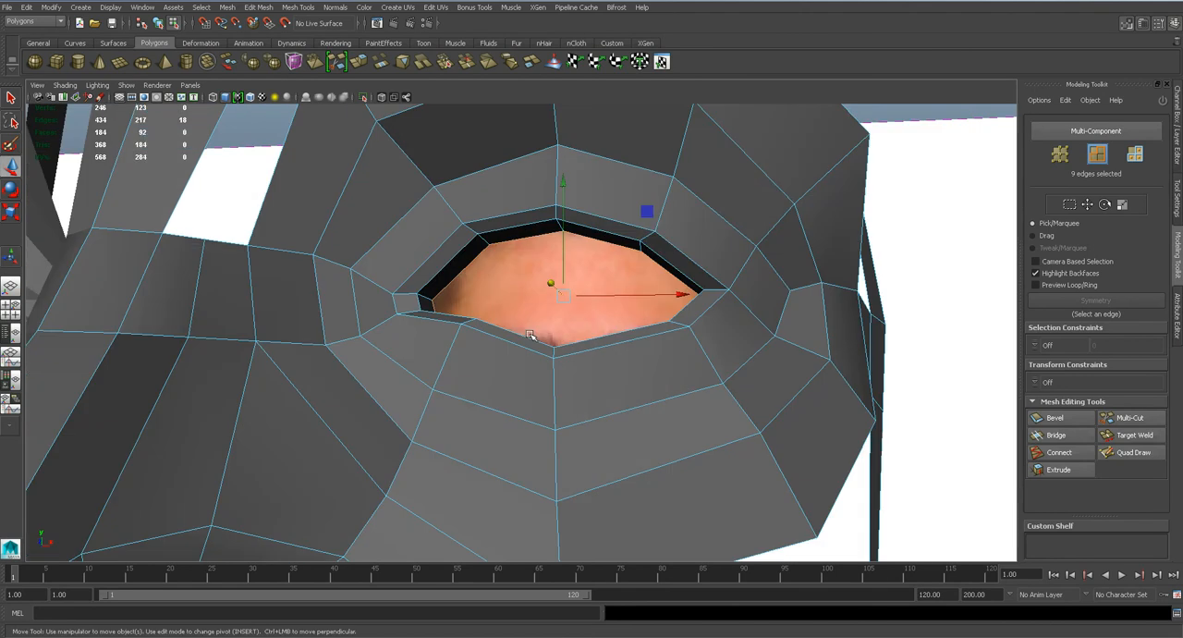
pyautogui.hotkey('ctrl', 's')
pyautogui.click(557, 329)
pyautogui.press('r')
pyautogui.moveTo(565, 297); pyautogui.dragTo(564, 239)
pyautogui.press('3')
pyautogui.keyDown('alt'); pyautogui.moveTo(550, 305); pyautogui.dragTo(527, 299); pyautogui.keyUp('alt')
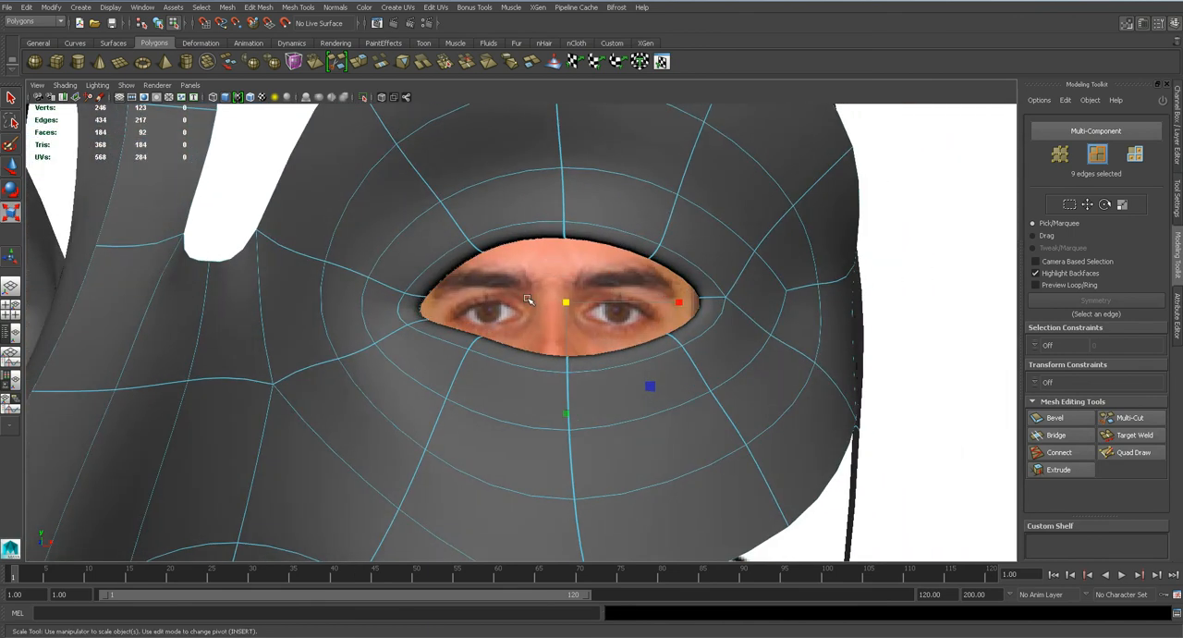
# Try inserting an edge loop around the innermost eye ring, undo it, and save the scene between attempts.
pyautogui.press('1')
pyautogui.click(303, 11)
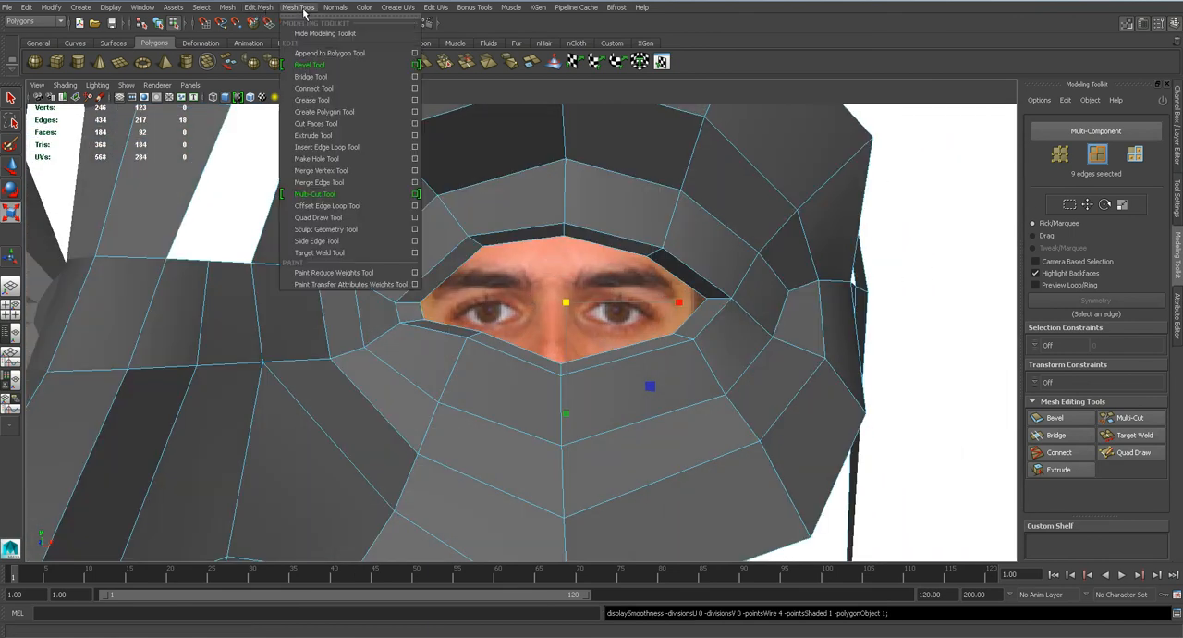
pyautogui.click(341, 146)
pyautogui.click(560, 379)
pyautogui.press('q')
pyautogui.keyDown('alt'); pyautogui.moveTo(560, 379); pyautogui.dragTo(515, 349); pyautogui.keyUp('alt')
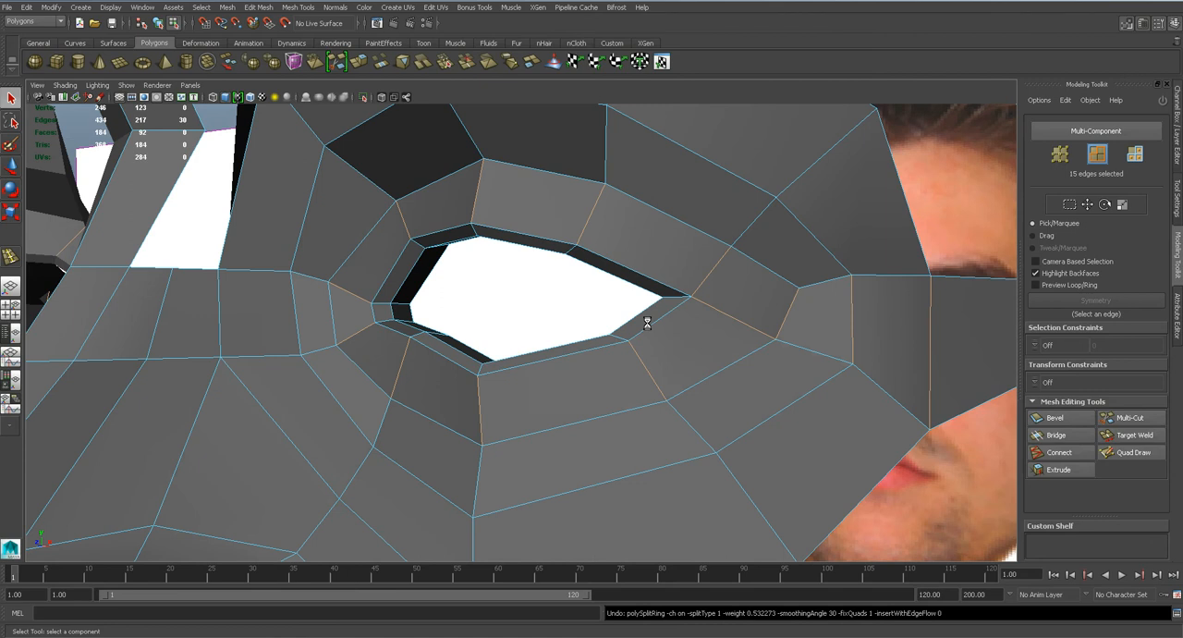
pyautogui.hotkey('ctrl', 's')
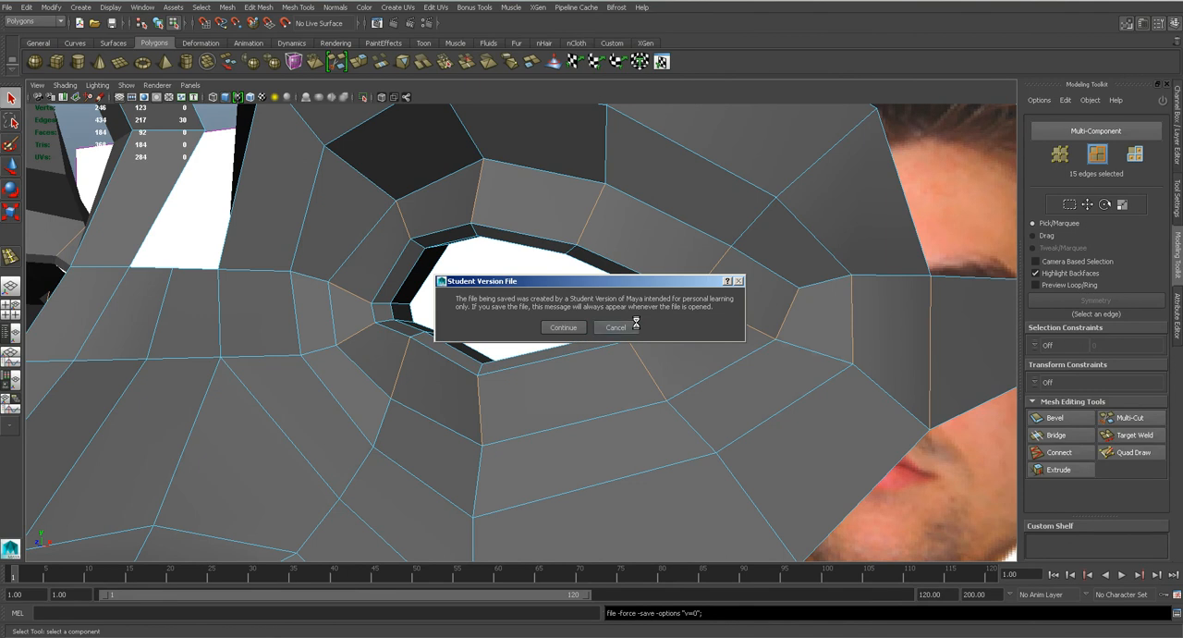
pyautogui.click(562, 327)
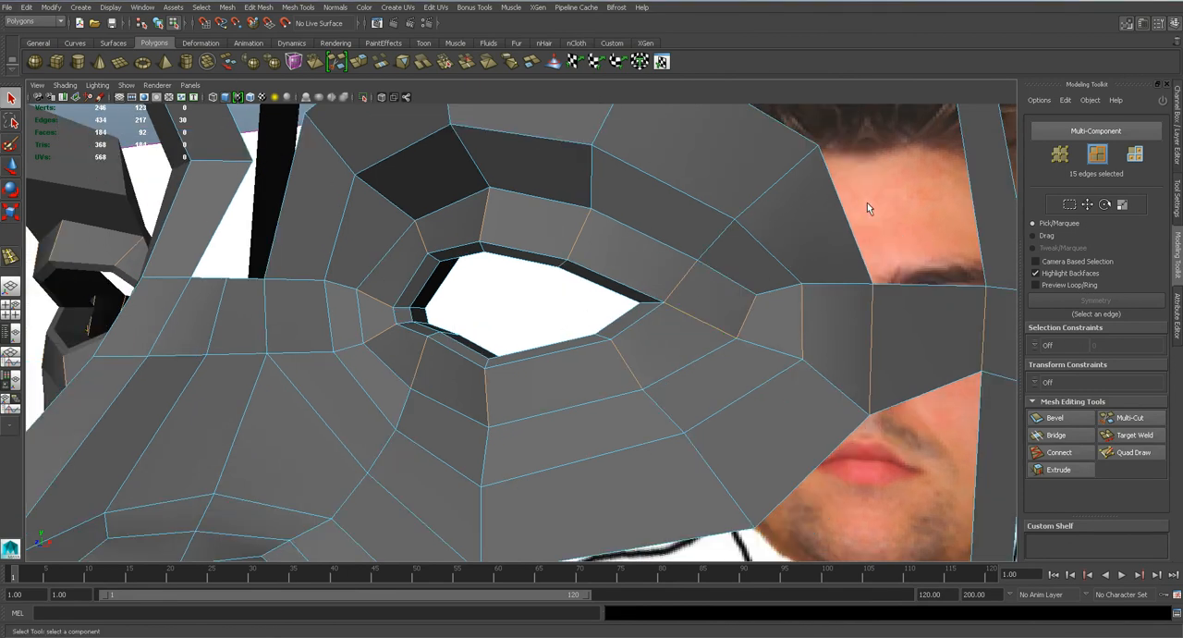
pyautogui.click(316, 8)
pyautogui.click(340, 152)
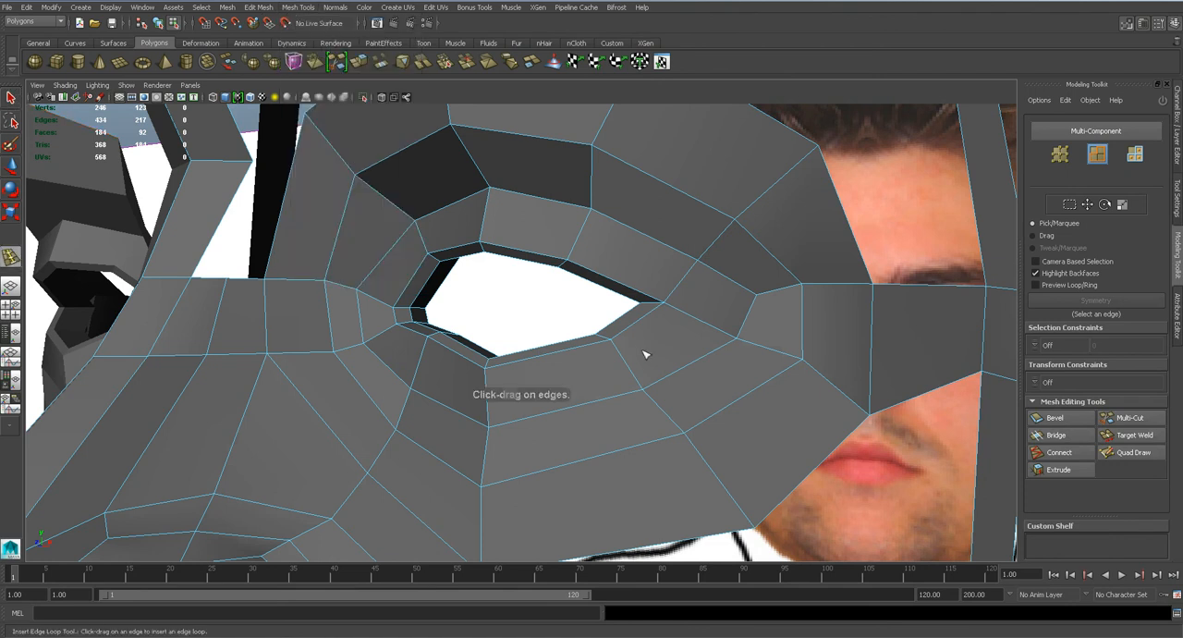
pyautogui.click(631, 367)
pyautogui.hotkey('ctrl', 'z')
# Insert an edge loop around the eye with Fix Quads and Auto complete turned off, and delete its segment at the outer corner.
pyautogui.click(298, 7)
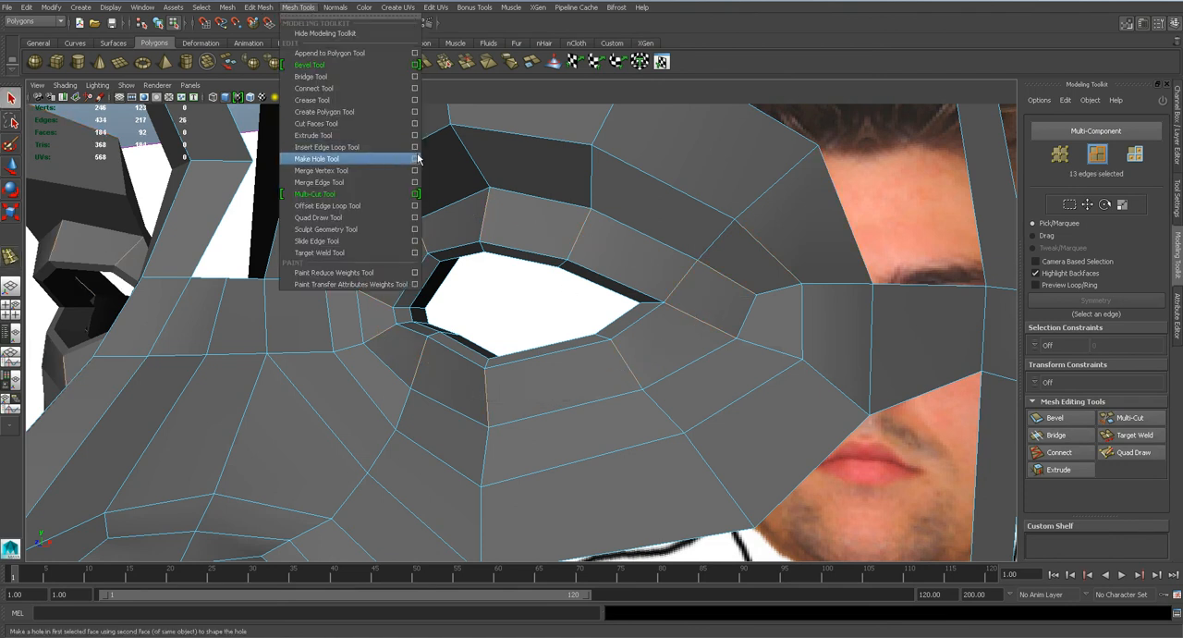
pyautogui.click(411, 148)
pyautogui.click(298, 8)
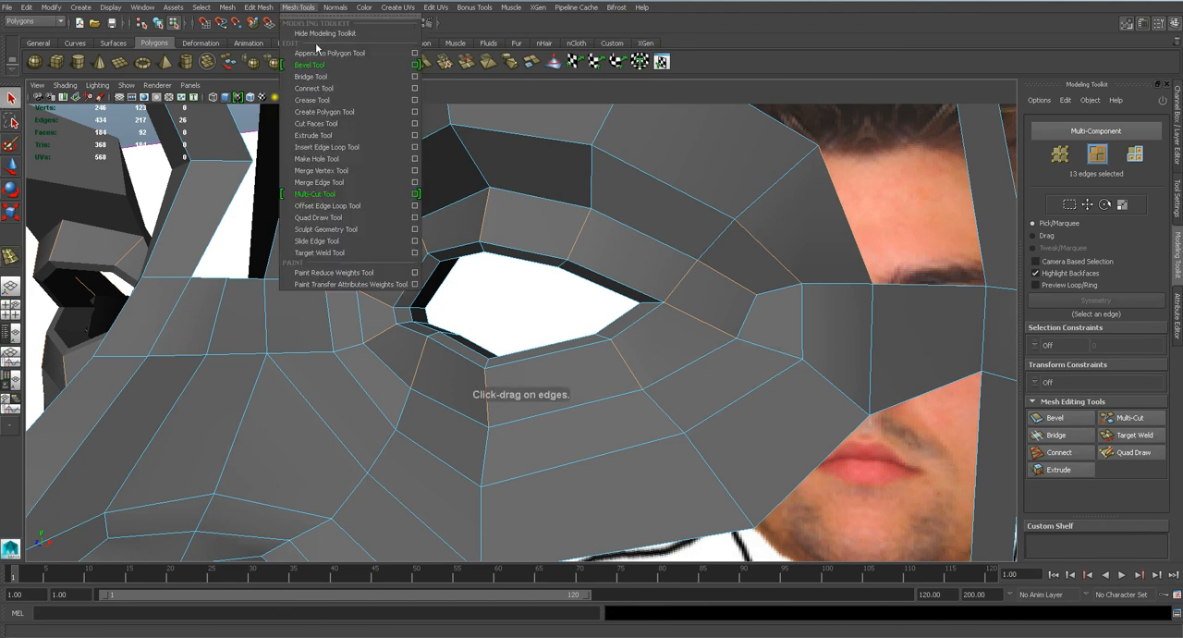
pyautogui.click(413, 147)
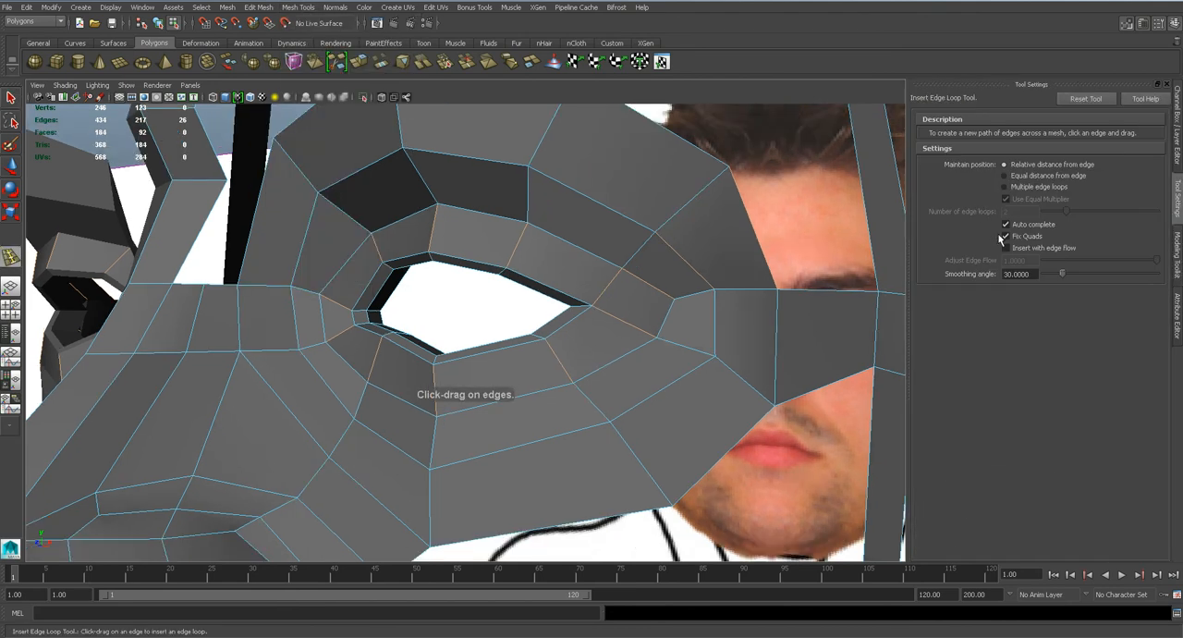
pyautogui.click(520, 247)
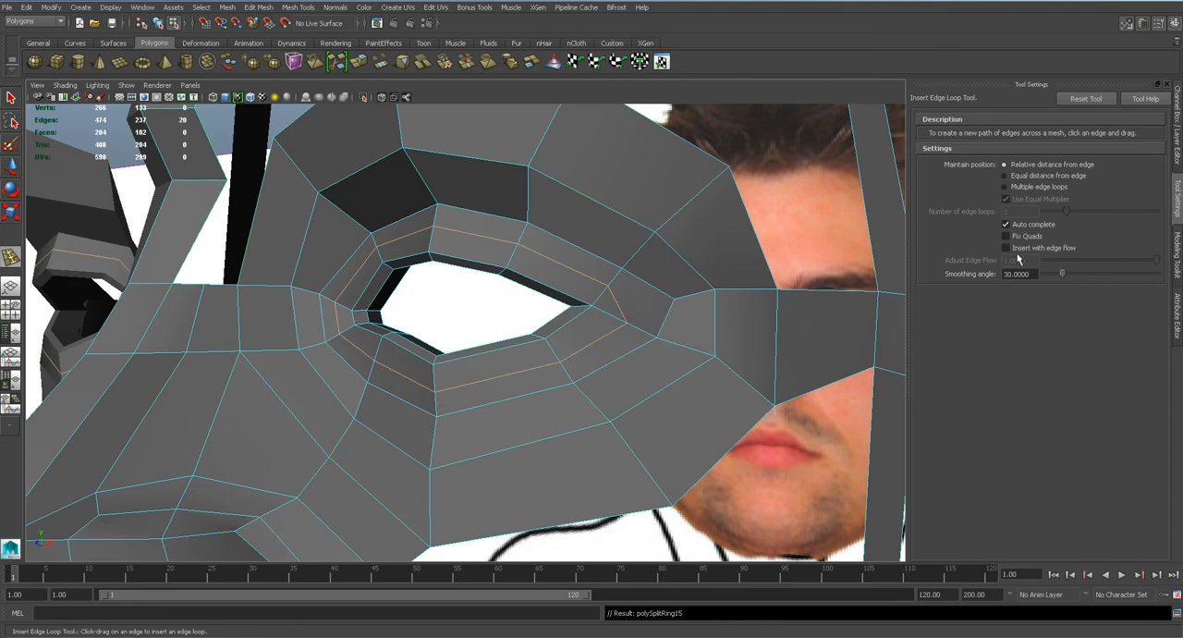
pyautogui.hotkey('ctrl', 'z')
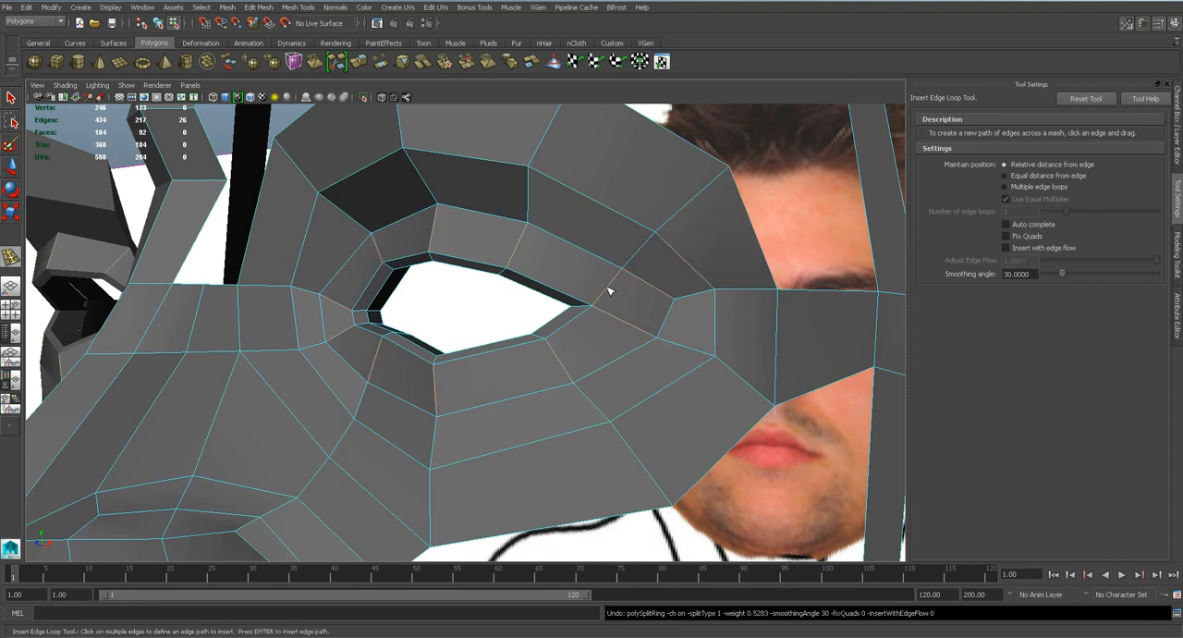
pyautogui.click(610, 292)
pyautogui.press('Return')
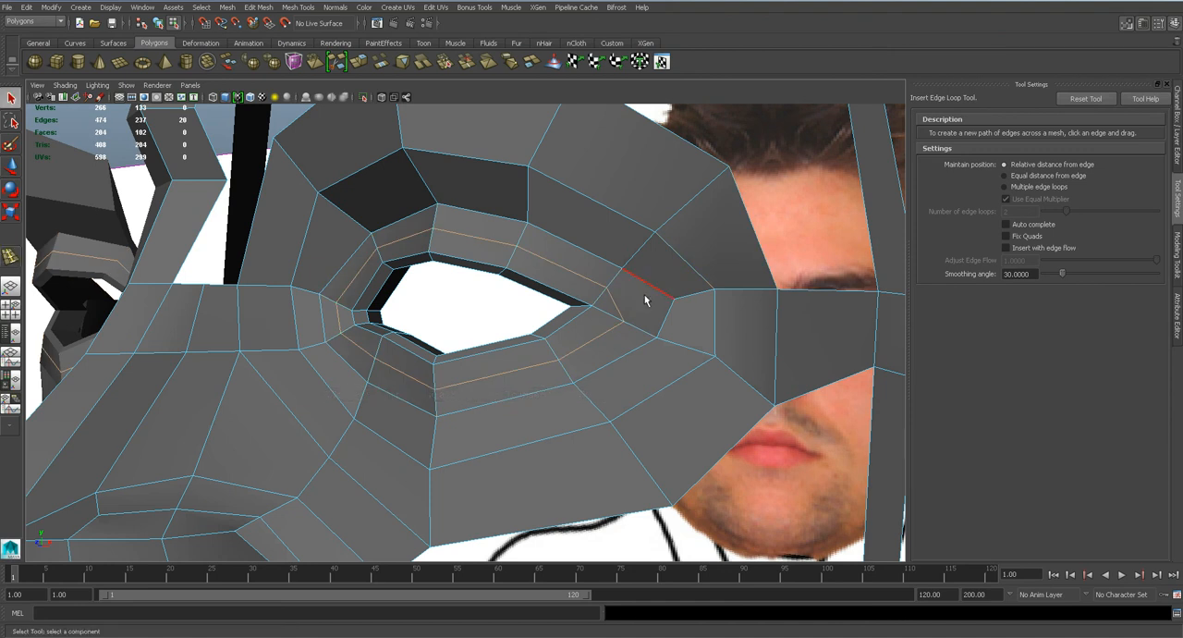
pyautogui.press('q')
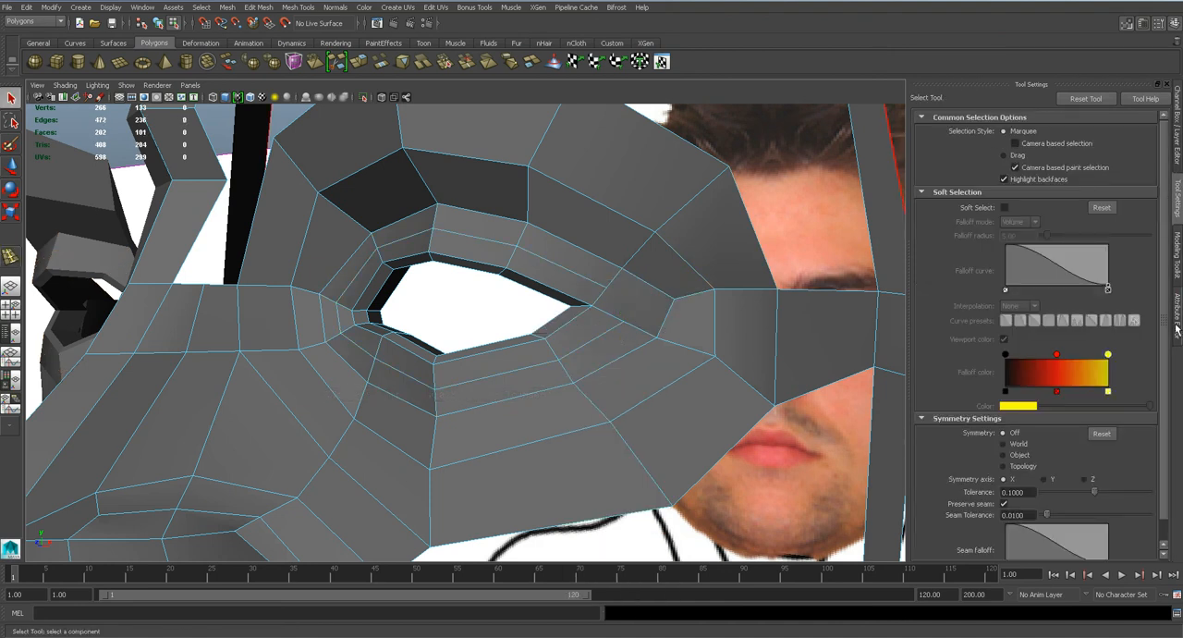
# Multi-Cut new edges from the outer eye corner across the surrounding rings and along the side strip to the head outline.
pyautogui.click(1176, 255)
pyautogui.click(1125, 418)
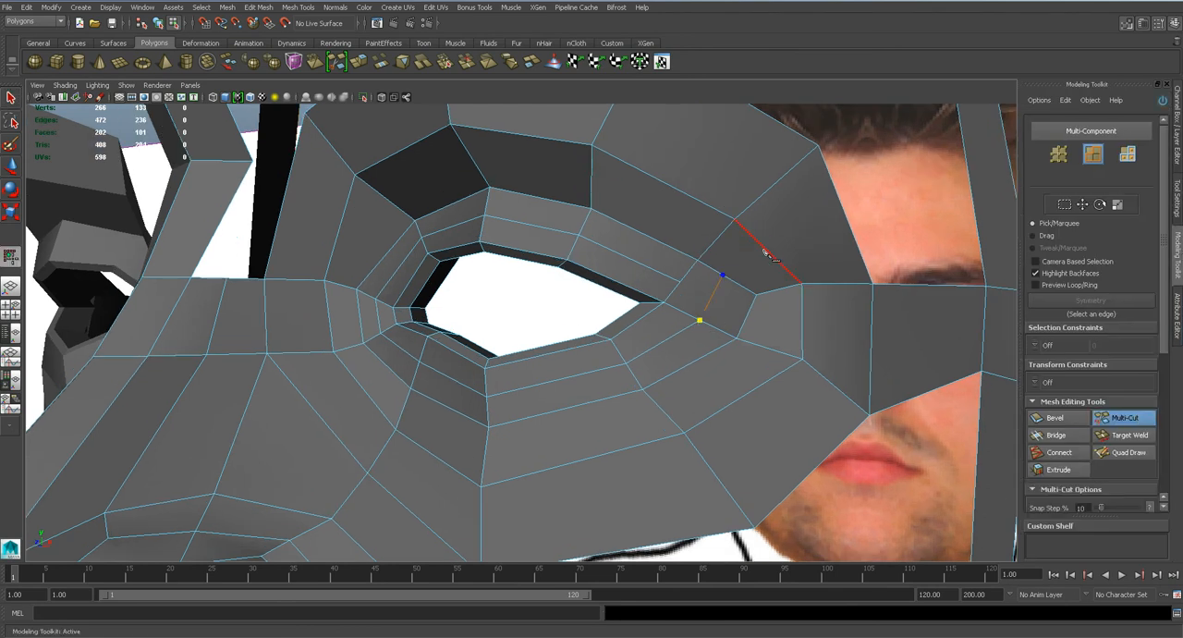
pyautogui.press('Return')
pyautogui.press('Return')
pyautogui.keyDown('alt'); pyautogui.moveTo(933, 345); pyautogui.dragTo(950, 349, button='middle'); pyautogui.keyUp('alt')
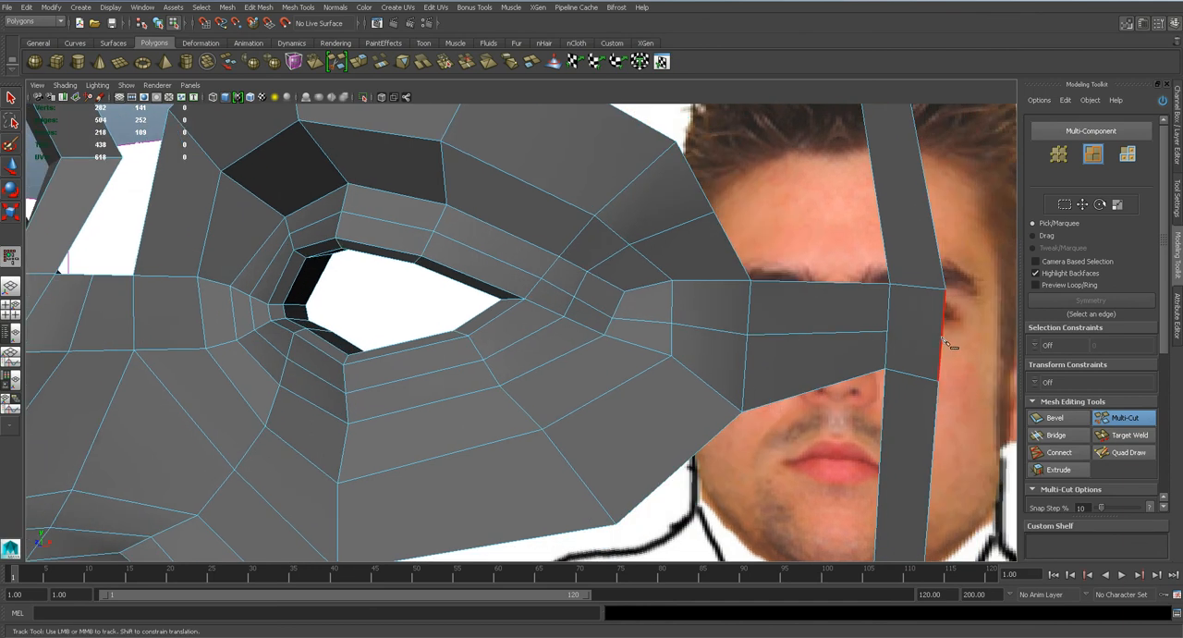
pyautogui.keyDown('alt'); pyautogui.moveTo(679, 302); pyautogui.dragTo(654, 301); pyautogui.keyUp('alt')
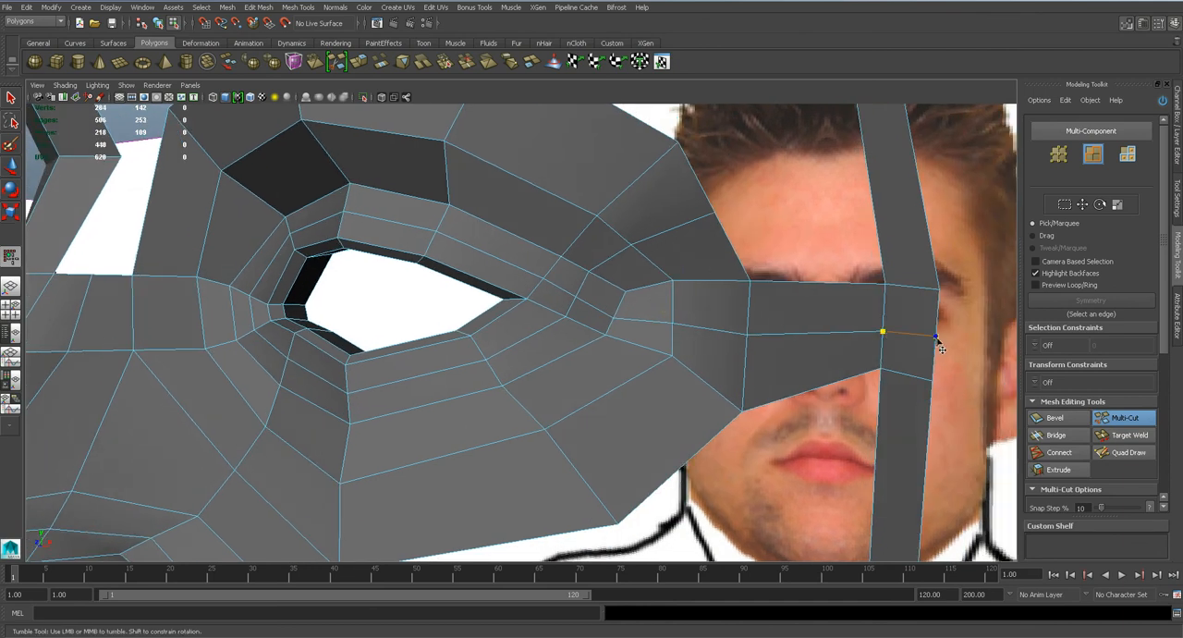
pyautogui.press('q')
# Examine the smoothed outer eye corner and bring up the eye area in the front view.
pyautogui.keyDown('alt'); pyautogui.moveTo(716, 338); pyautogui.dragTo(736, 338); pyautogui.keyUp('alt')
pyautogui.press('3')
pyautogui.moveTo(621, 313)
pyautogui.keyDown('alt'); pyautogui.mouseDown()
pyautogui.moveTo(633, 316)
pyautogui.moveTo(635, 293)
pyautogui.moveTo(618, 310)
pyautogui.mouseUp(); pyautogui.keyUp('alt')
pyautogui.press('1')
pyautogui.press('space')
pyautogui.press('f')
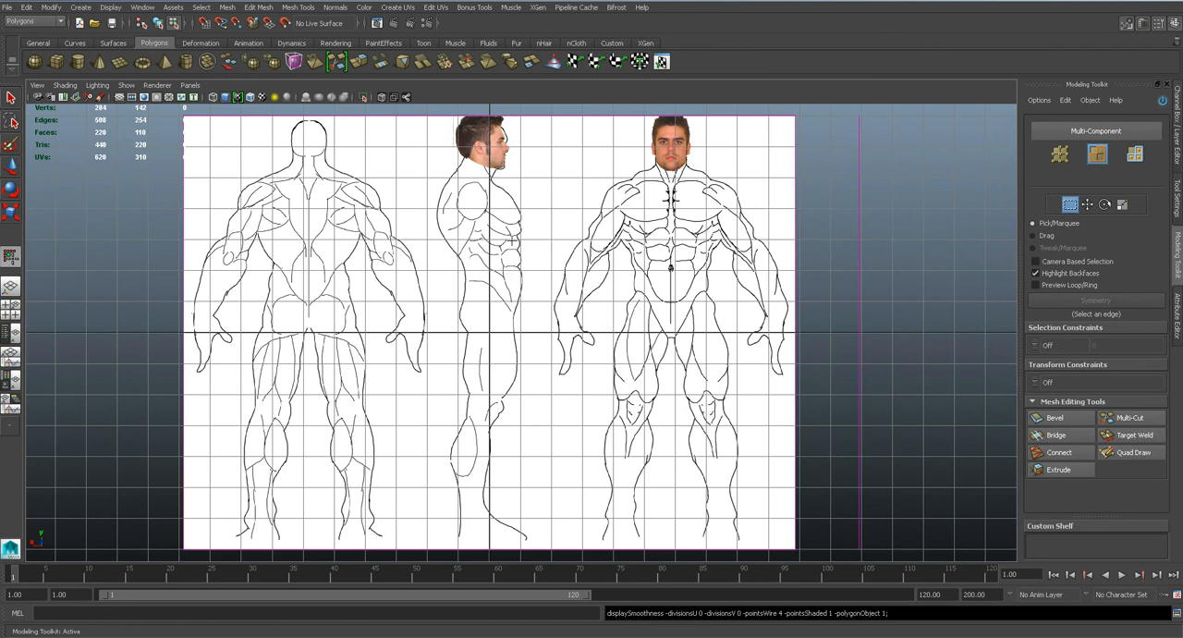
pyautogui.press('space')
pyautogui.moveTo(490, 335); pyautogui.dragTo(490, 320)
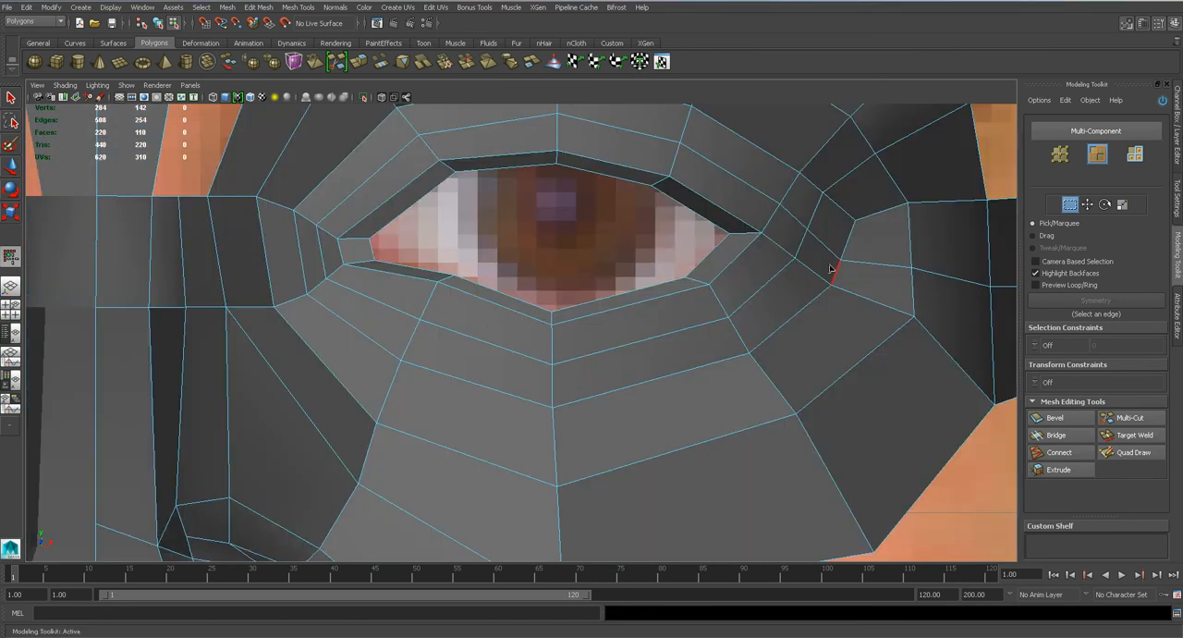
# Lower the outer-corner vertices of the ring above the upper eyelid, adjusting them in the front and side views.
pyautogui.keyDown('alt'); pyautogui.moveTo(814, 268); pyautogui.dragTo(667, 297, button='middle'); pyautogui.keyUp('alt')
pyautogui.keyDown('alt'); pyautogui.moveTo(665, 292); pyautogui.dragTo(671, 265, button='right'); pyautogui.keyUp('alt')
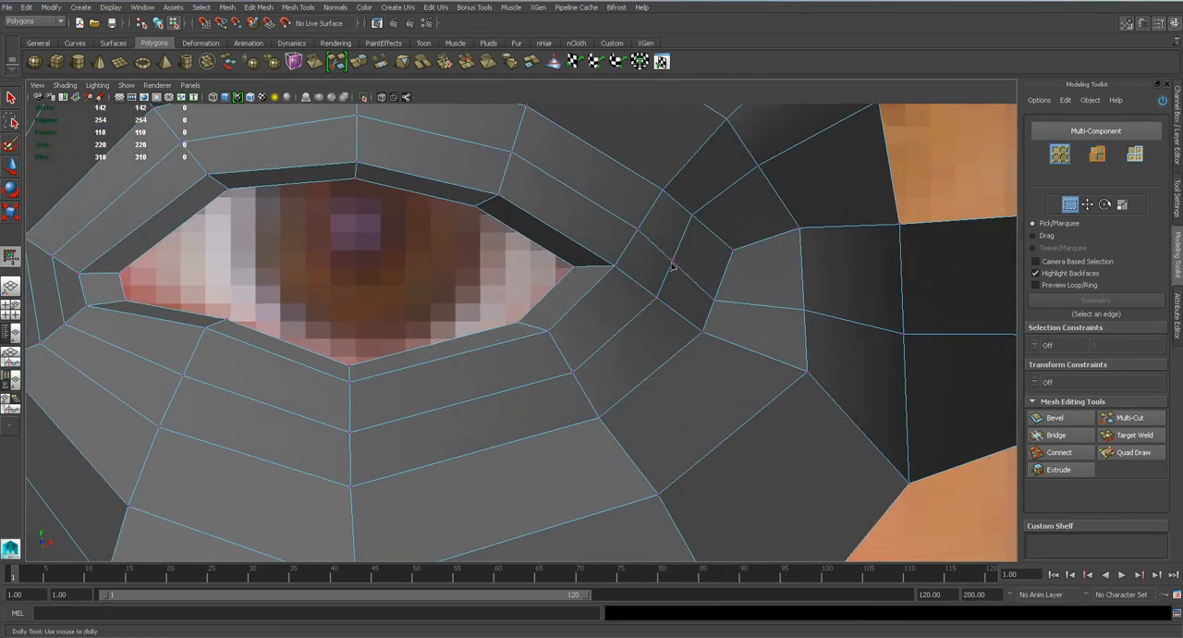
pyautogui.press('w')
pyautogui.press('space')
pyautogui.moveTo(666, 277); pyautogui.dragTo(666, 251)
pyautogui.keyDown('alt'); pyautogui.moveTo(619, 311); pyautogui.dragTo(504, 322); pyautogui.keyUp('alt')
pyautogui.keyDown('alt'); pyautogui.moveTo(503, 322); pyautogui.dragTo(463, 310, button='right'); pyautogui.keyUp('alt')
pyautogui.moveTo(398, 295); pyautogui.dragTo(462, 286)
pyautogui.click(335, 256)
pyautogui.press('space')
pyautogui.press('f')
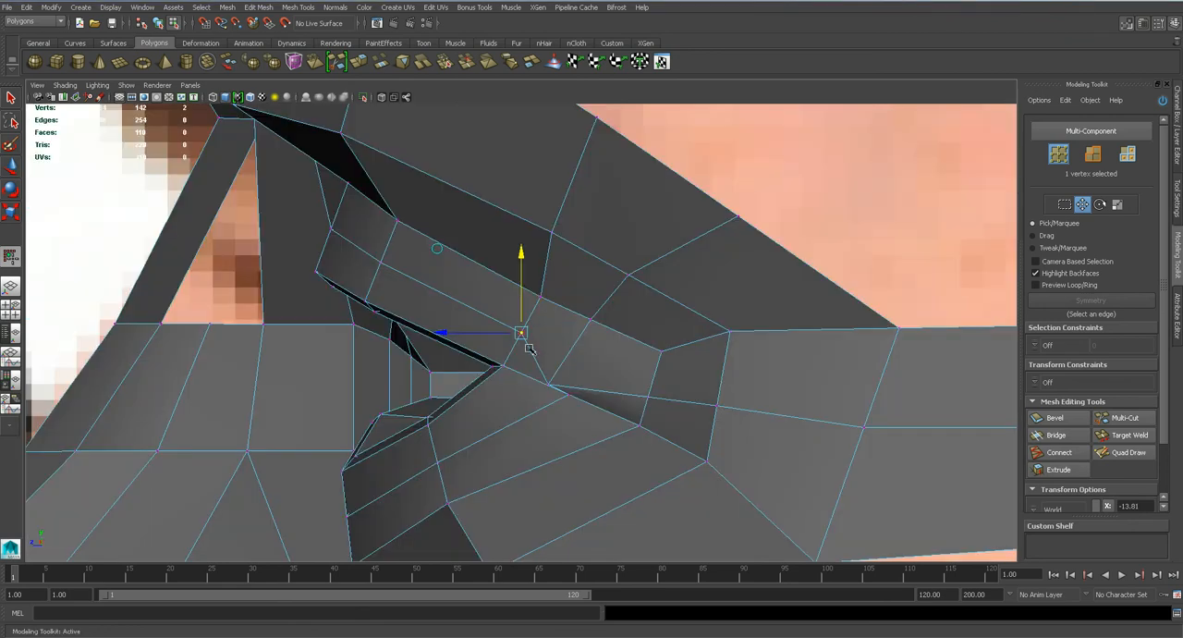
pyautogui.scroll(2, 536, 364)
pyautogui.moveTo(494, 335); pyautogui.dragTo(480, 357)
# Reposition the middle and inner vertices of the ring above the upper eyelid to deepen the lid fold.
pyautogui.click(344, 246)
pyautogui.moveTo(345, 246); pyautogui.dragTo(268, 207)
pyautogui.press('3')
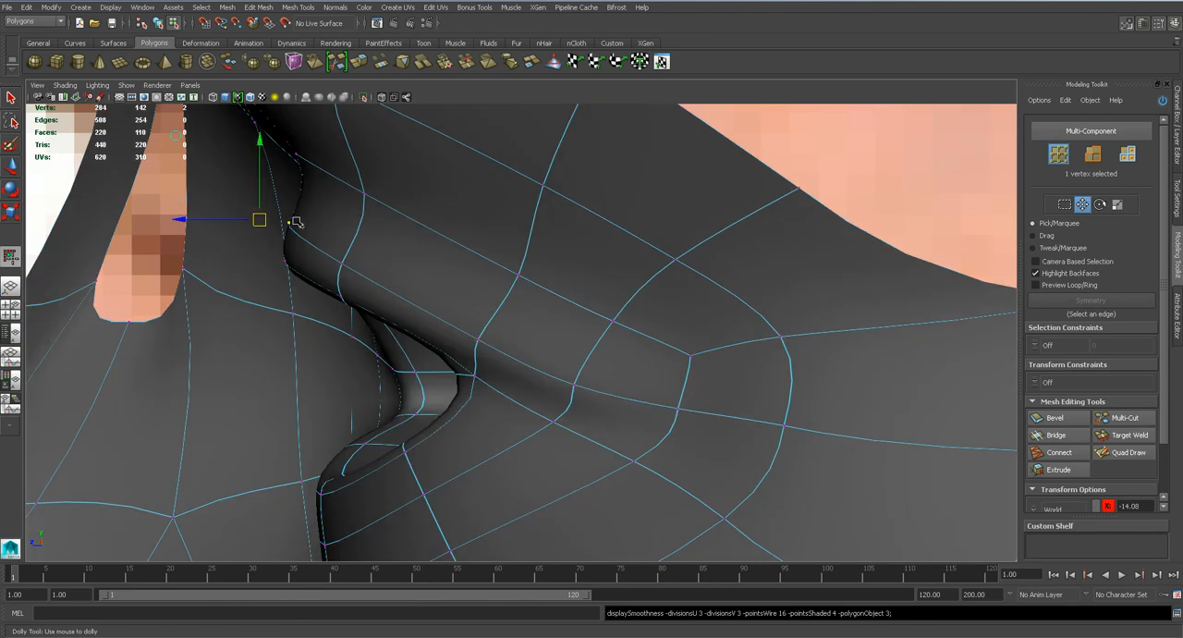
pyautogui.press('space')
pyautogui.keyDown('alt'); pyautogui.moveTo(475, 298); pyautogui.dragTo(608, 306); pyautogui.keyUp('alt')
pyautogui.press('1')
pyautogui.scroll(-4, 710, 306)
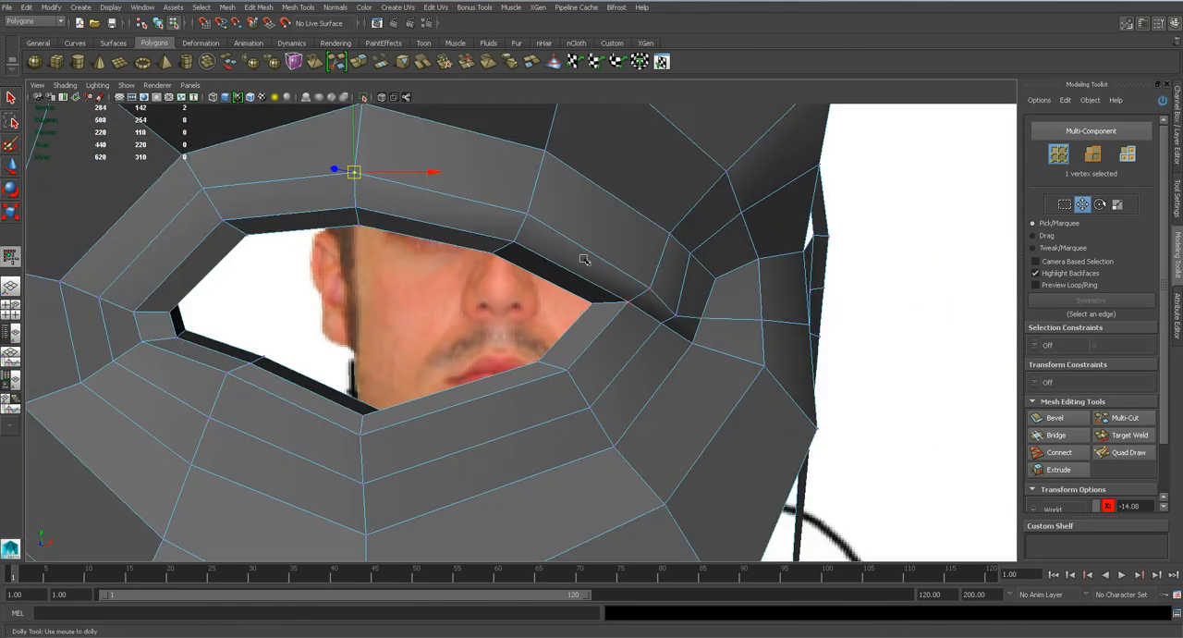
pyautogui.click(647, 289)
pyautogui.keyDown('alt'); pyautogui.moveTo(201, 192); pyautogui.dragTo(524, 259); pyautogui.keyUp('alt')
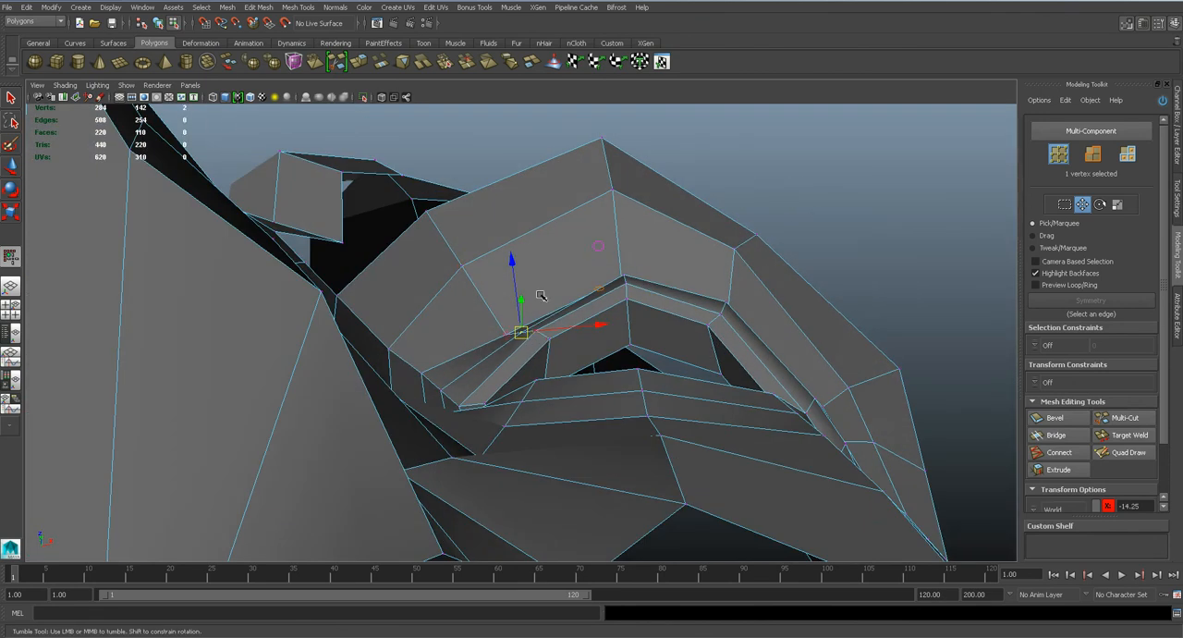
# Pull the middle vertex of the ring below the lower eyelid slightly forward in the side view.
pyautogui.keyDown('alt'); pyautogui.moveTo(602, 238); pyautogui.dragTo(599, 422); pyautogui.keyUp('alt')
pyautogui.press('1')
pyautogui.press('space')
pyautogui.keyDown('alt'); pyautogui.moveTo(436, 428); pyautogui.dragTo(503, 337, button='middle'); pyautogui.keyUp('alt')
pyautogui.keyDown('alt'); pyautogui.moveTo(504, 337); pyautogui.dragTo(442, 344, button='right'); pyautogui.keyUp('alt')
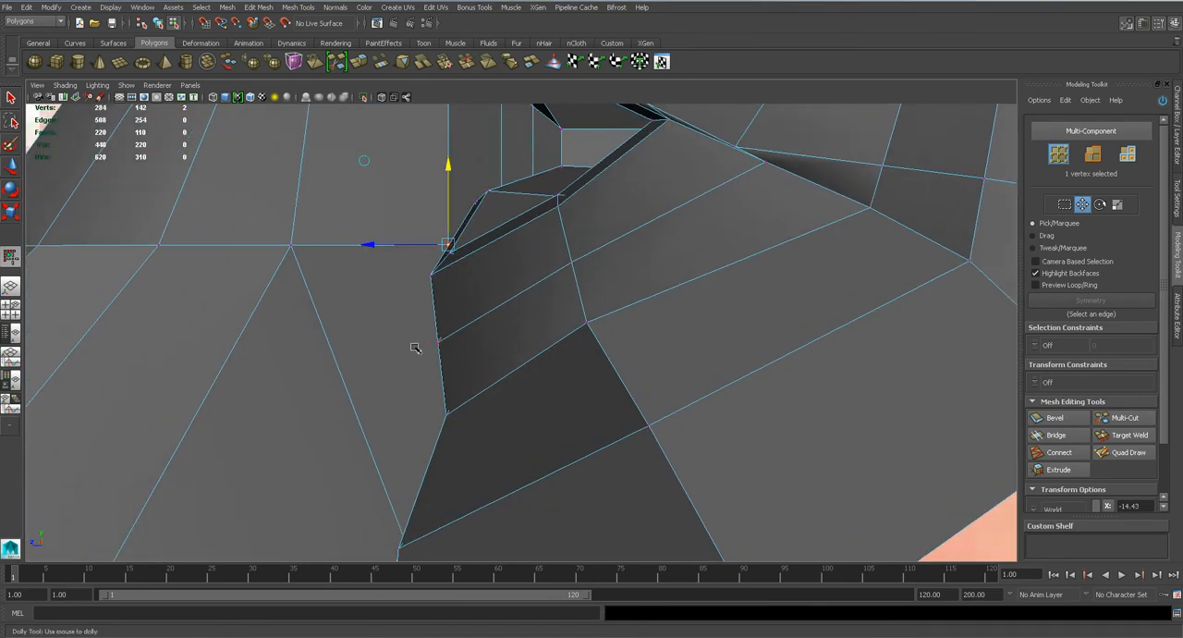
pyautogui.press('q')
pyautogui.press('w')
pyautogui.moveTo(421, 343); pyautogui.dragTo(408, 343)
# Adjust the outer and inner vertices of the ring below the lower eyelid in the side and front views.
pyautogui.click(571, 264)
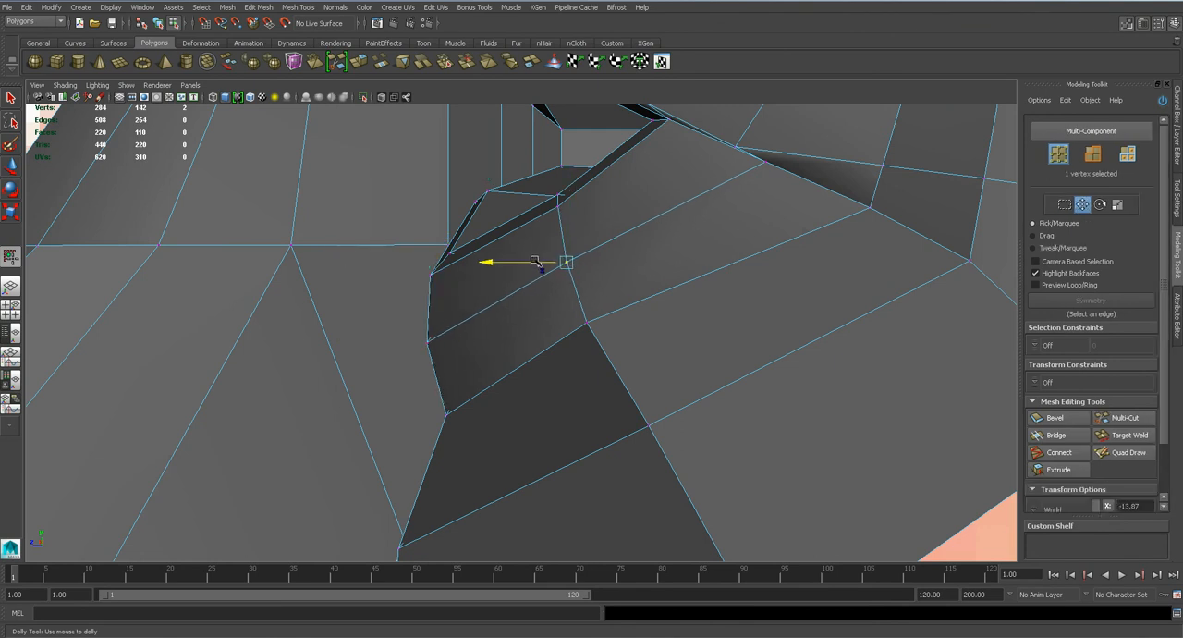
pyautogui.press('space')
pyautogui.moveTo(536, 311); pyautogui.dragTo(540, 336)
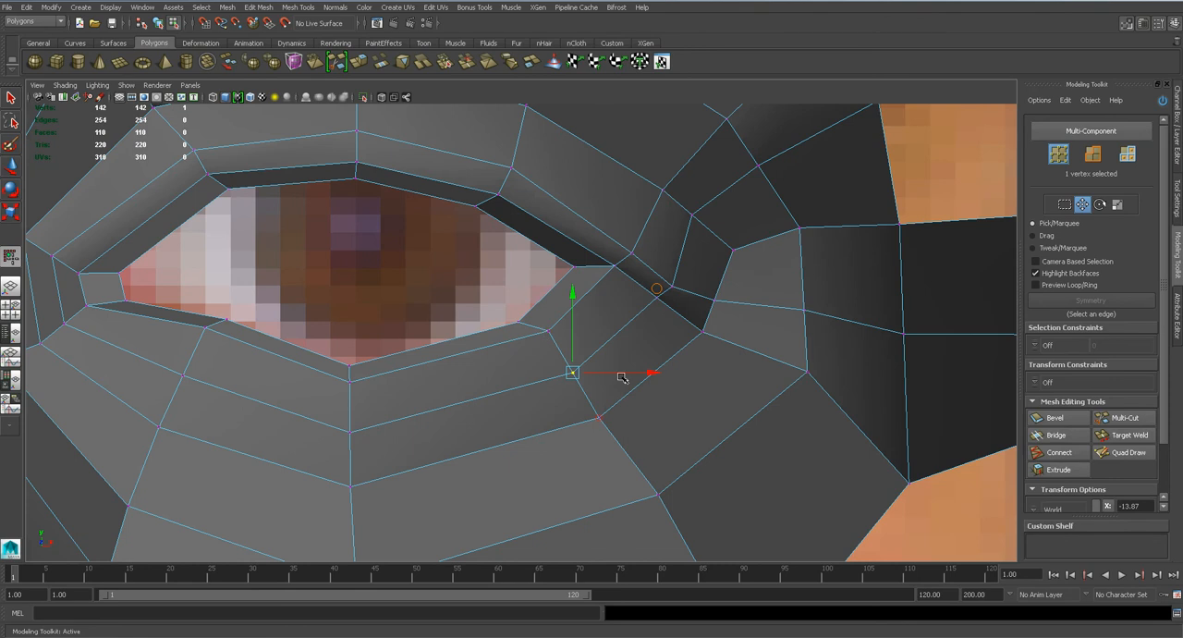
pyautogui.moveTo(619, 374); pyautogui.dragTo(624, 374)
pyautogui.keyDown('alt'); pyautogui.moveTo(288, 374); pyautogui.dragTo(438, 324, button='middle'); pyautogui.keyUp('alt')
pyautogui.click(333, 326)
pyautogui.moveTo(360, 328); pyautogui.dragTo(366, 326)
# Examine the smoothed eye area from several angles and save the scene.
pyautogui.press('space')
pyautogui.press('f')
pyautogui.keyDown('alt'); pyautogui.moveTo(537, 396); pyautogui.dragTo(635, 367); pyautogui.keyUp('alt')
pyautogui.press('3')
pyautogui.moveTo(646, 348); pyautogui.dragTo(700, 329, button='right')
pyautogui.scroll(-3, 704, 323)
pyautogui.keyDown('alt'); pyautogui.moveTo(821, 159); pyautogui.dragTo(609, 333); pyautogui.keyUp('alt')
pyautogui.hotkey('ctrl', 's')
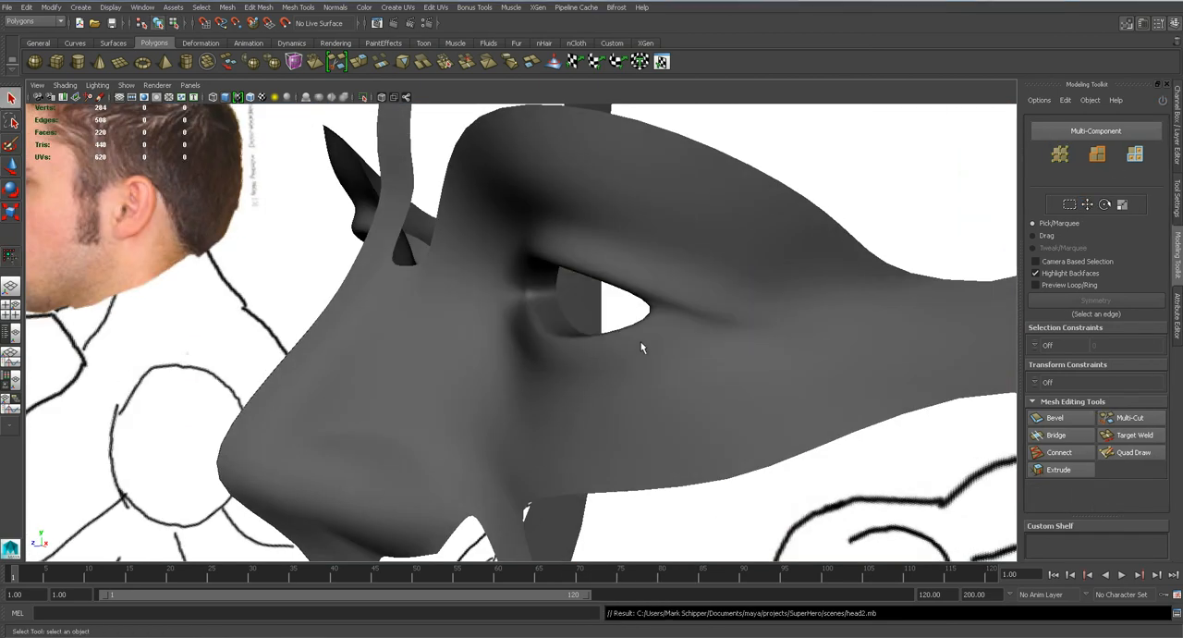
pyautogui.keyDown('alt'); pyautogui.moveTo(548, 359); pyautogui.dragTo(634, 277); pyautogui.keyUp('alt')
pyautogui.keyDown('alt'); pyautogui.moveTo(562, 320); pyautogui.dragTo(615, 298); pyautogui.keyUp('alt')
# Try inserting an edge loop around the eye between the lid rings and brow with Auto complete and Fix Quads on.
pyautogui.click(623, 220)
pyautogui.press('1')
pyautogui.click(296, 11)
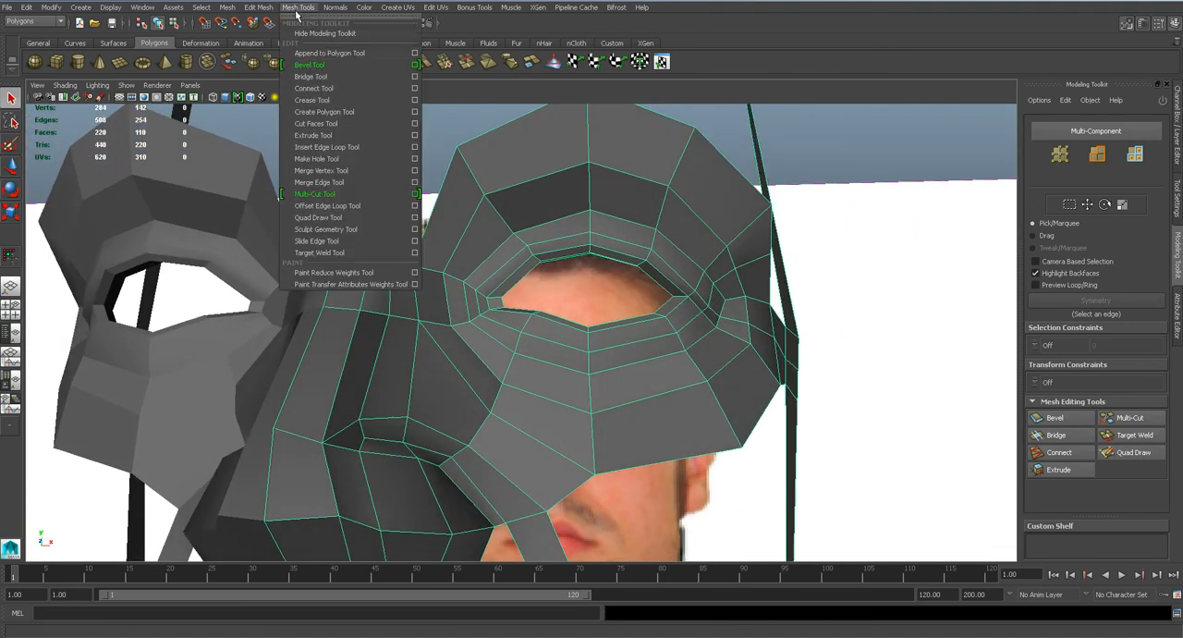
pyautogui.click(338, 150)
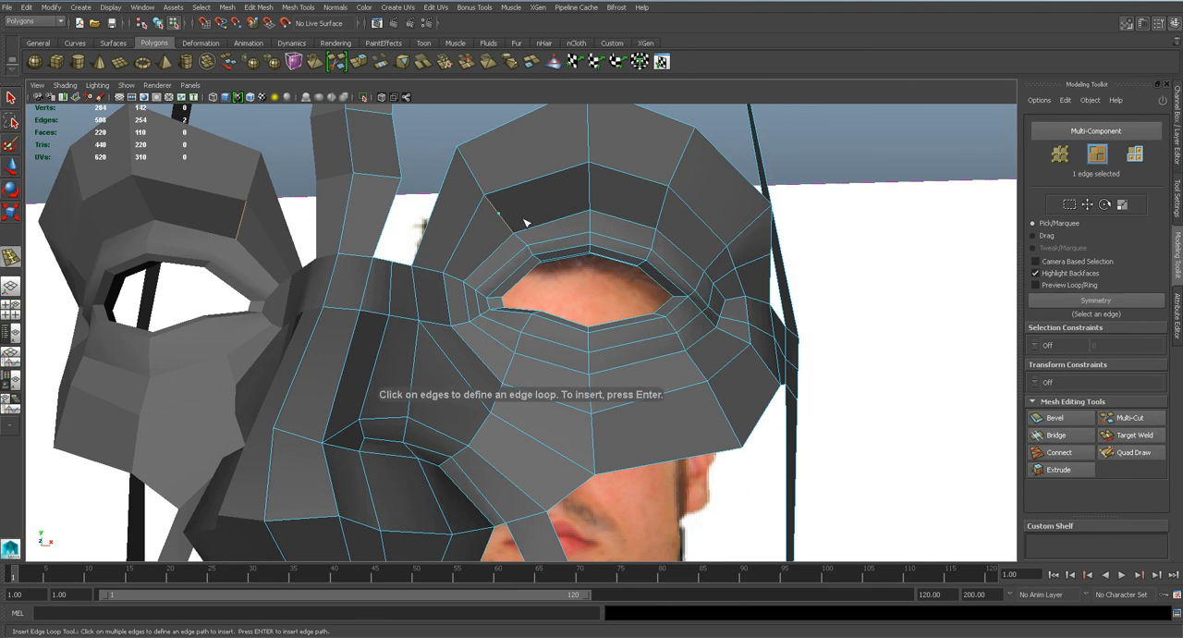
pyautogui.press('3')
pyautogui.press('1')
pyautogui.click(274, 7)
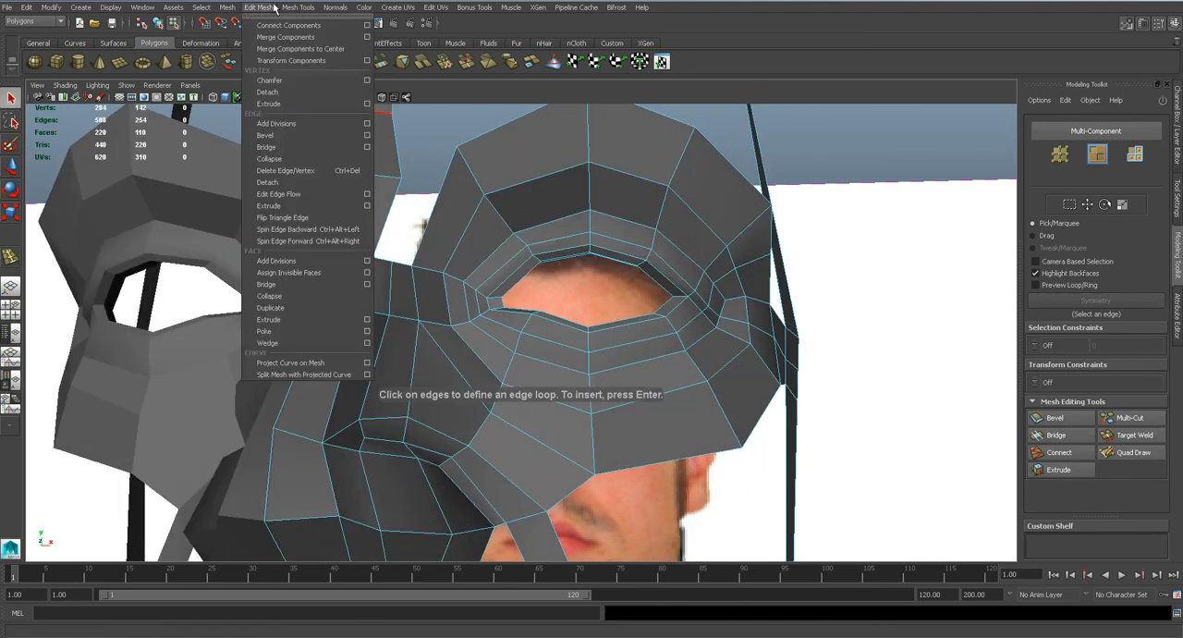
pyautogui.moveTo(298, 7)
pyautogui.click(343, 146)
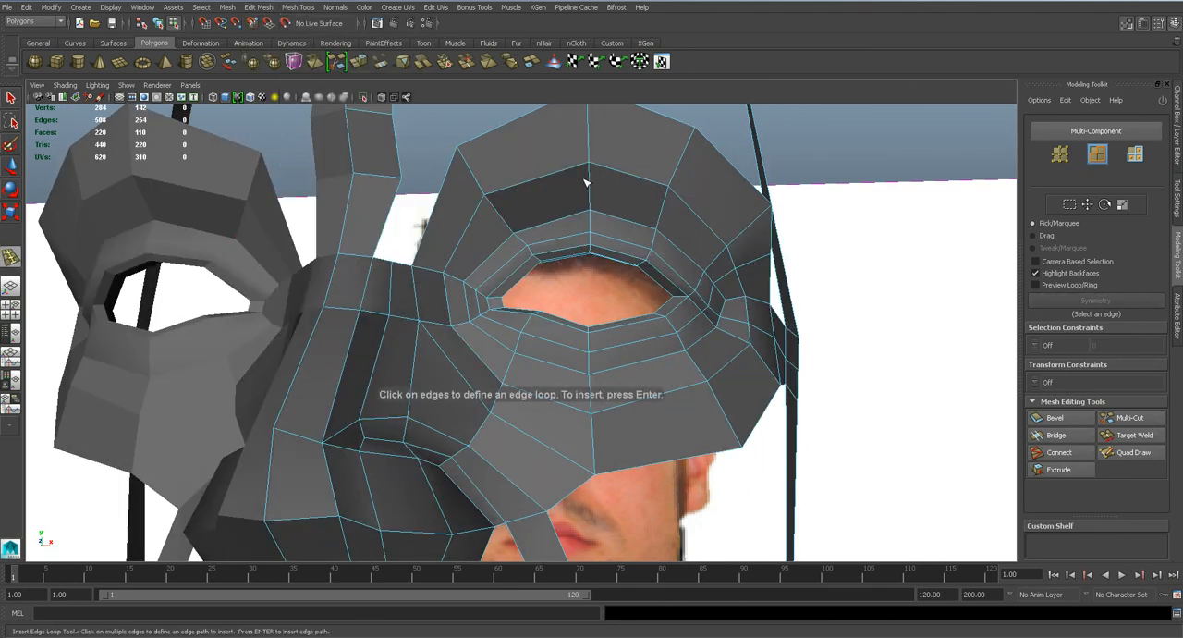
pyautogui.click(300, 7)
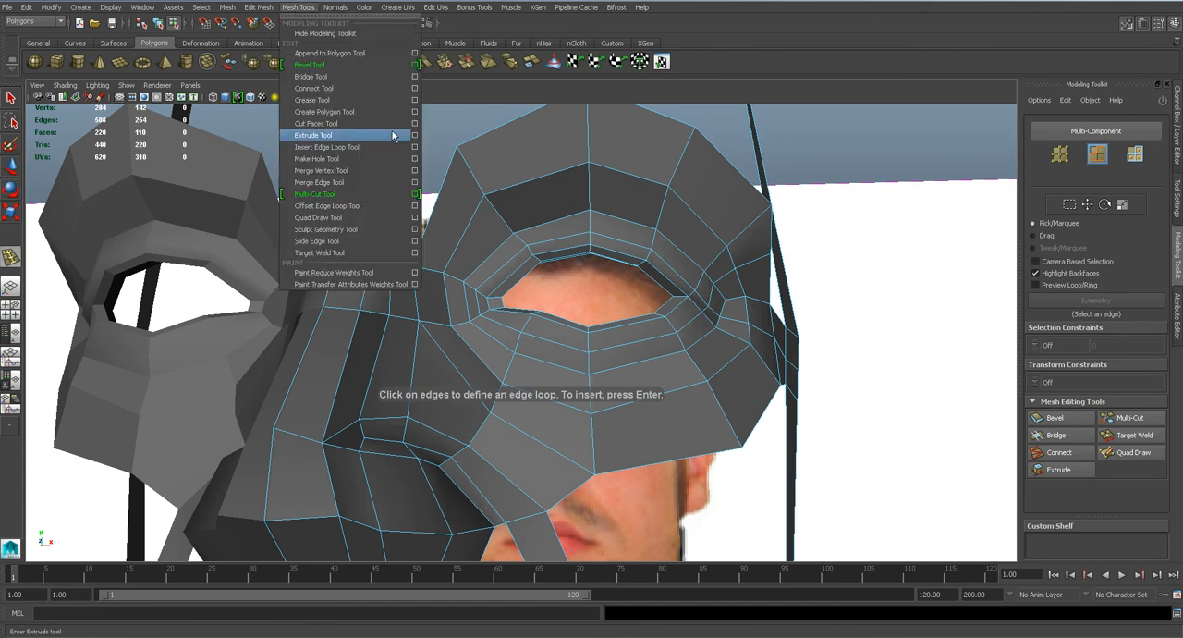
pyautogui.moveTo(259, 7)
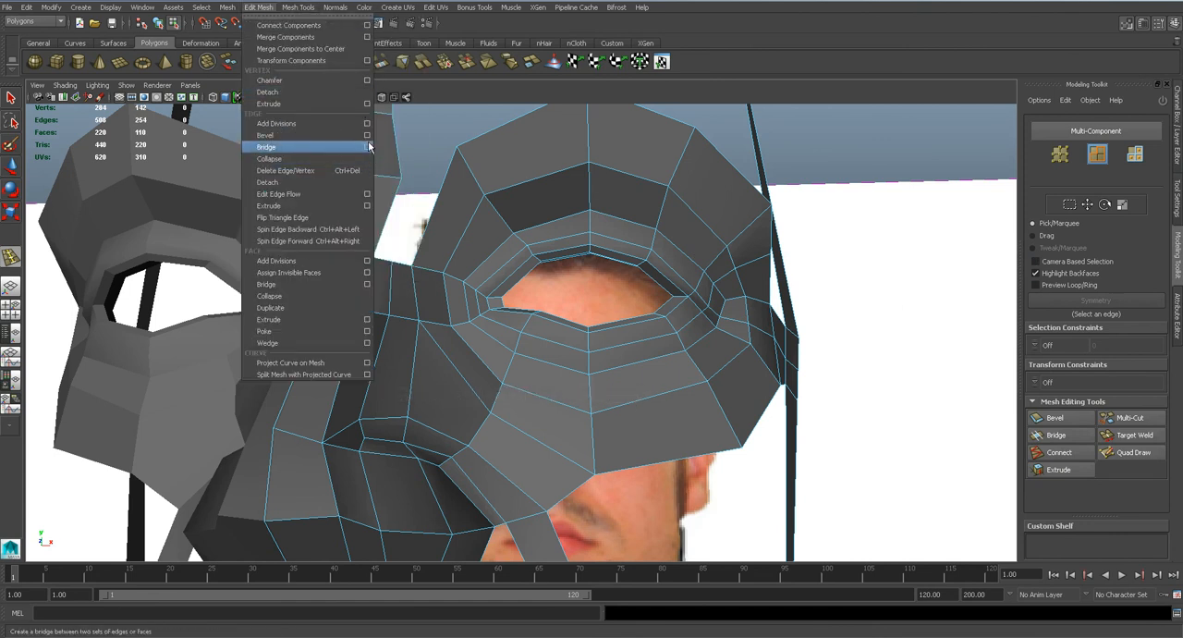
pyautogui.moveTo(297, 8)
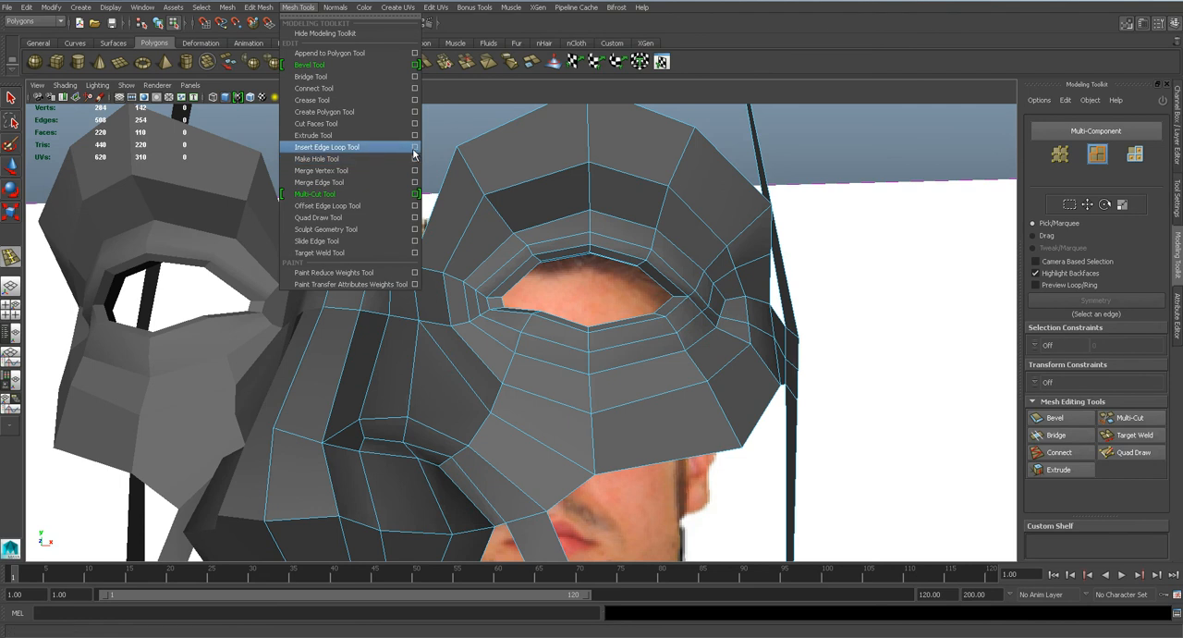
pyautogui.click(414, 148)
pyautogui.click(1026, 235)
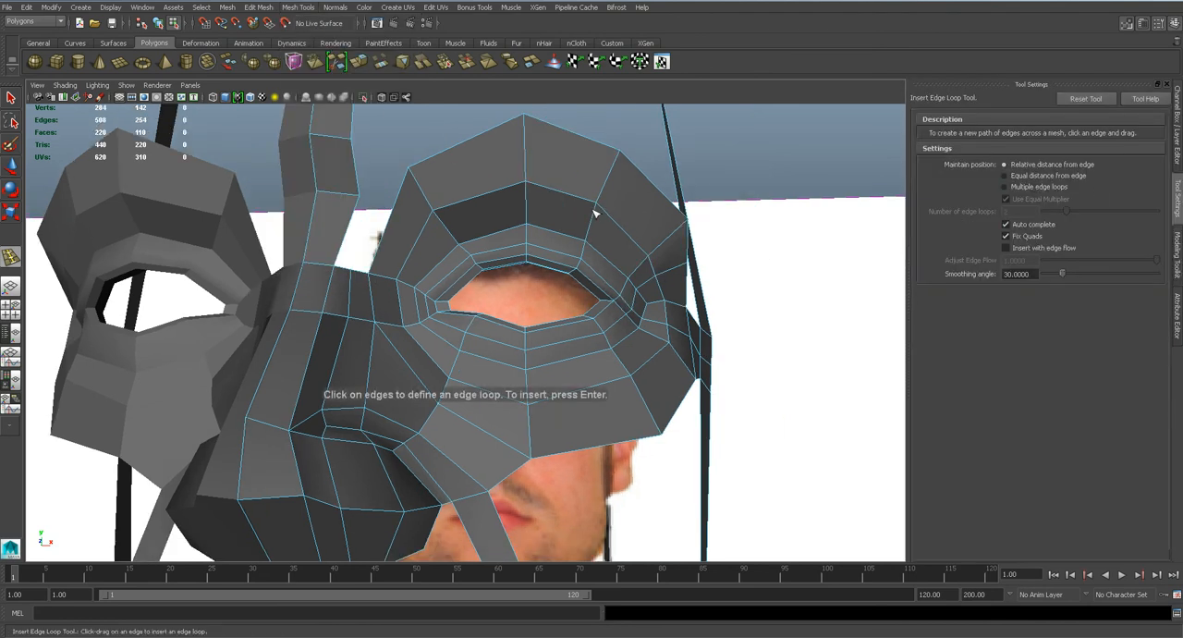
pyautogui.press('Return')
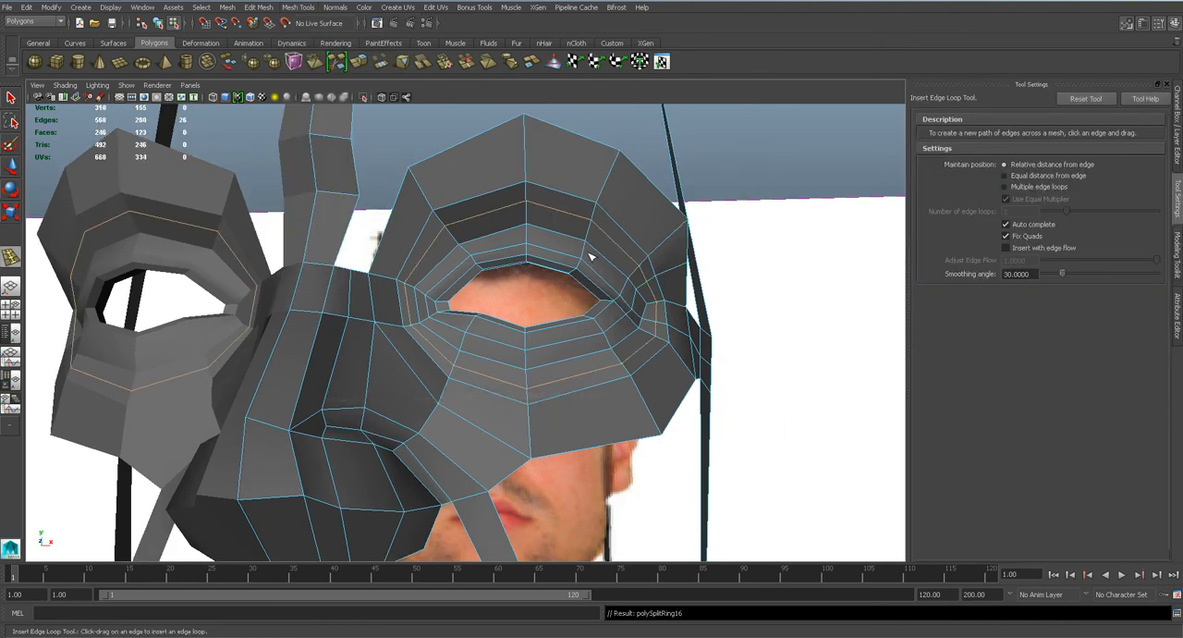
# Try lowering the two new loop edges above the upper eyelid and scaling them by about 1.06 in X.
pyautogui.keyDown('alt'); pyautogui.moveTo(599, 256); pyautogui.dragTo(507, 266); pyautogui.keyUp('alt')
pyautogui.press('q')
pyautogui.press('3')
pyautogui.press('1')
pyautogui.moveTo(522, 241); pyautogui.dragTo(489, 192, button='right')
pyautogui.click(494, 219)
pyautogui.keyDown('alt'); pyautogui.moveTo(496, 220); pyautogui.dragTo(643, 242); pyautogui.keyUp('alt')
pyautogui.press('w')
pyautogui.keyDown('shift'); pyautogui.click(519, 211); pyautogui.keyUp('shift')
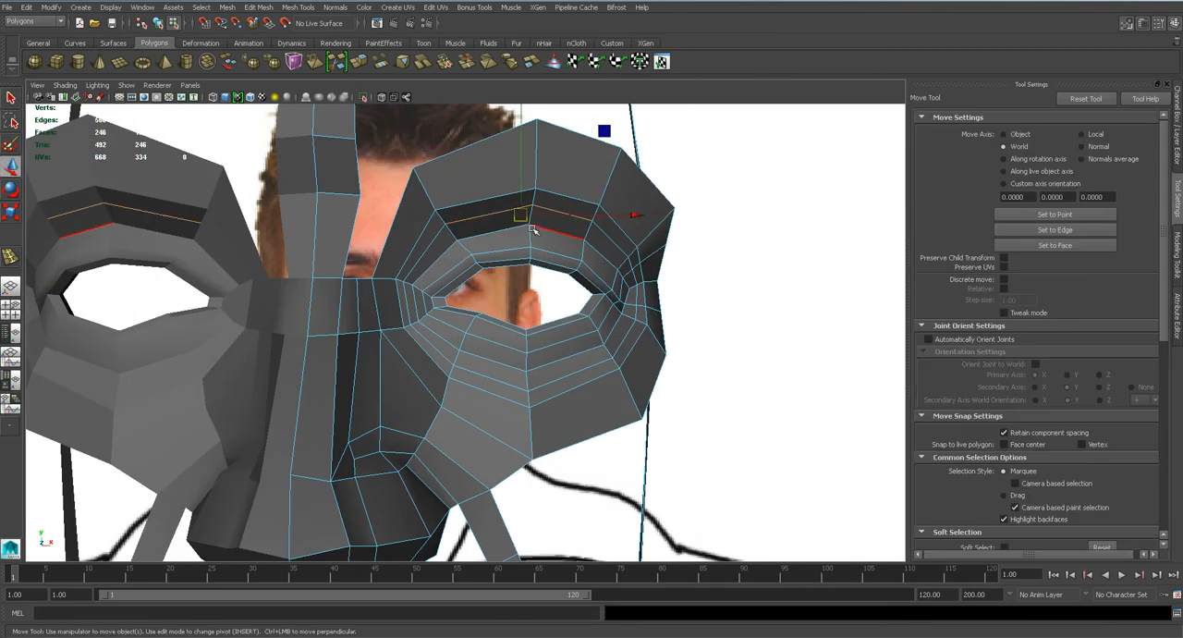
pyautogui.press('f')
pyautogui.moveTo(465, 280); pyautogui.dragTo(464, 301)
pyautogui.keyDown('alt'); pyautogui.moveTo(560, 323); pyautogui.dragTo(792, 397); pyautogui.keyUp('alt')
pyautogui.press('r')
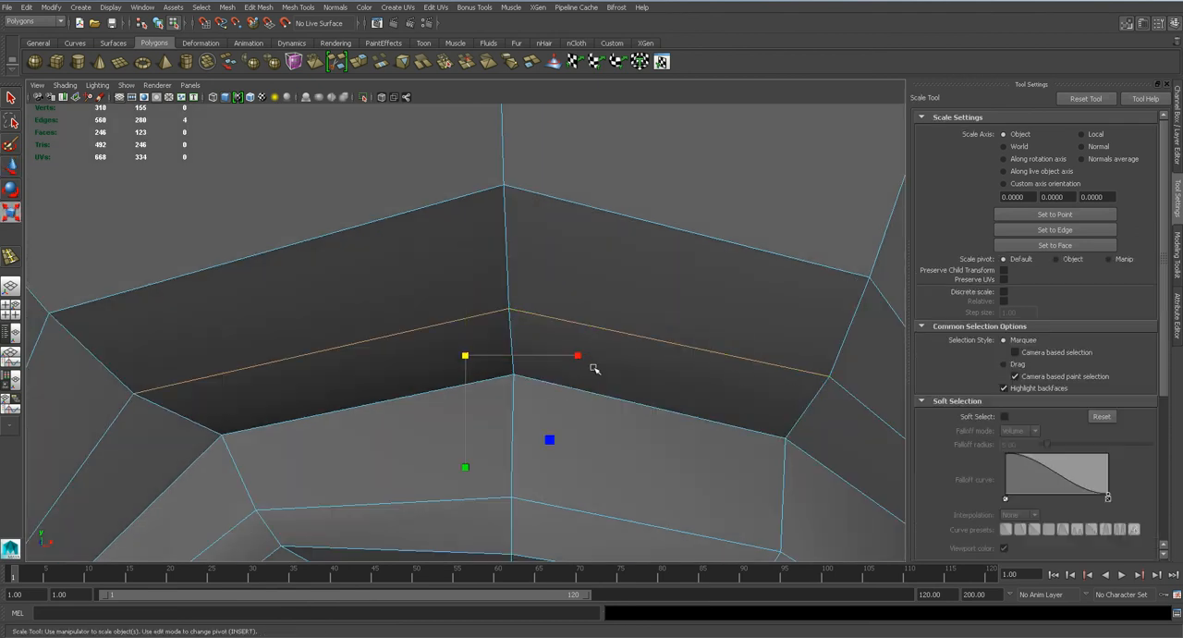
pyautogui.moveTo(581, 357); pyautogui.dragTo(589, 357)
# Examine the fold above the upper eyelids on the smoothed, deselected mesh.
pyautogui.scroll(-5, 621, 325)
pyautogui.press('3')
pyautogui.rightClick(569, 301)
pyautogui.moveTo(571, 301); pyautogui.dragTo(624, 285, button='right')
pyautogui.click(669, 116)
pyautogui.scroll(-4, 527, 298)
pyautogui.keyDown('alt'); pyautogui.moveTo(528, 299); pyautogui.dragTo(493, 317); pyautogui.keyUp('alt')
pyautogui.keyDown('alt'); pyautogui.moveTo(493, 317); pyautogui.dragTo(632, 267, button='middle'); pyautogui.keyUp('alt')
pyautogui.scroll(2, 633, 267)
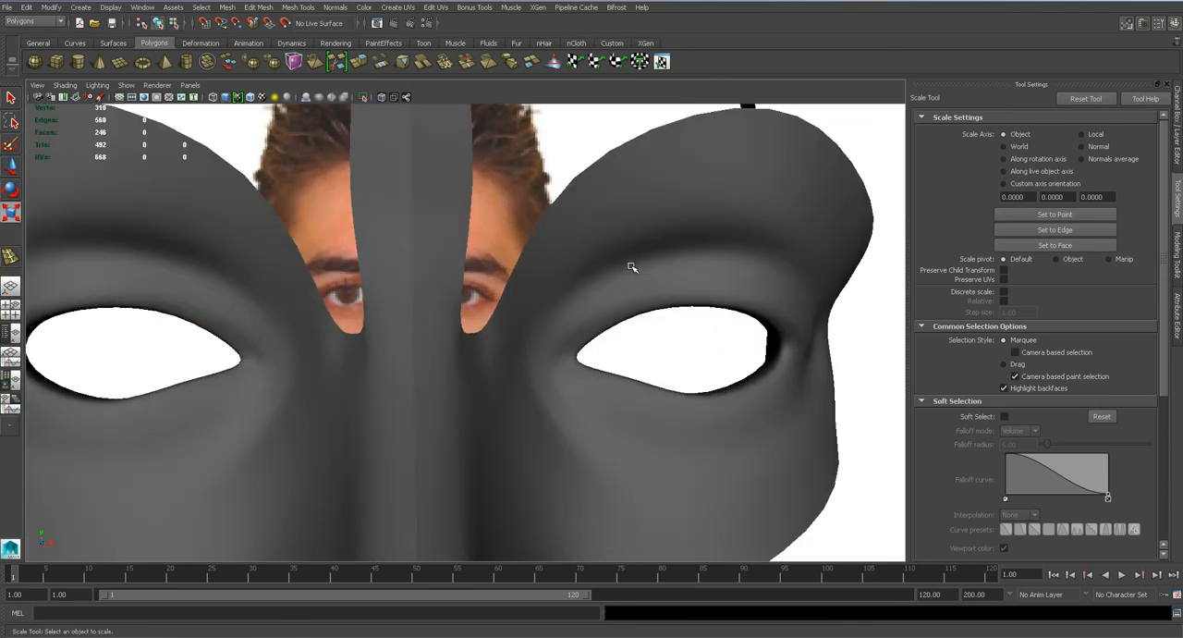
pyautogui.scroll(1, 637, 263)
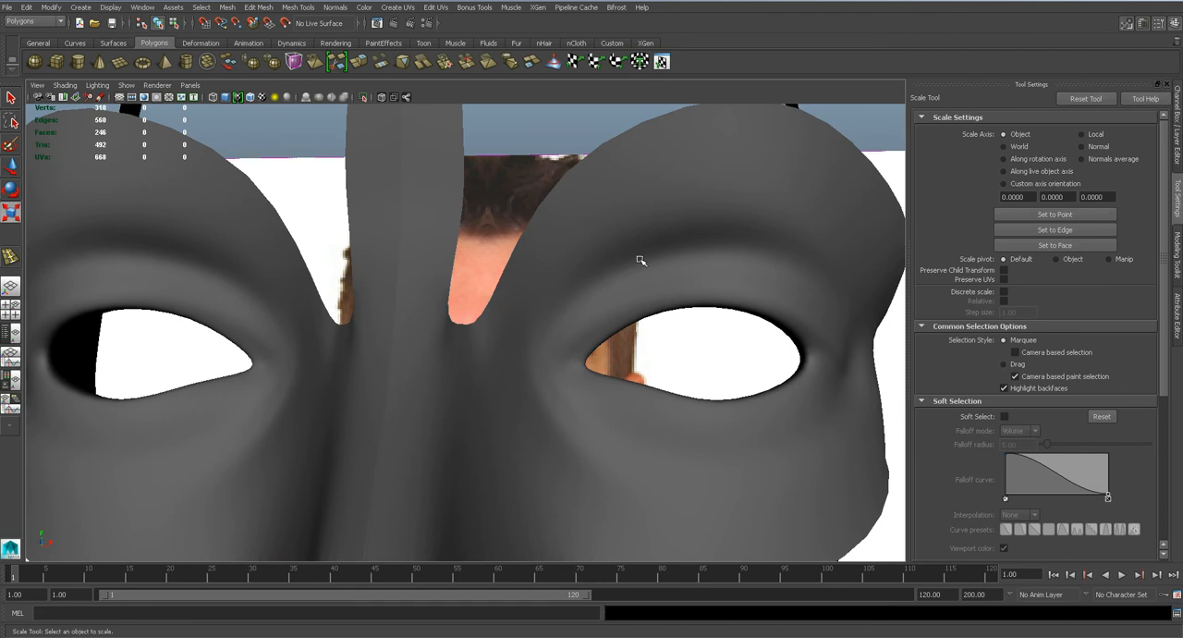
pyautogui.scroll(-2, 641, 260)
pyautogui.scroll(3, 640, 260)
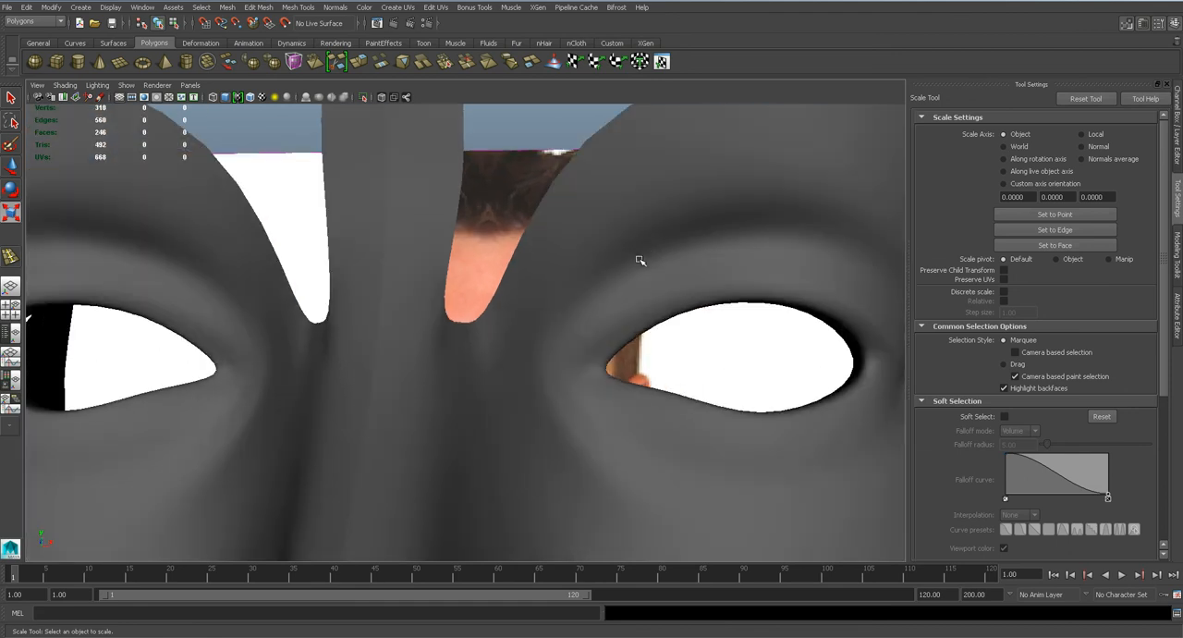
# Try lowering the new loop's inner edge and outer vertex above the upper eyelid in the front view.
pyautogui.click(695, 223)
pyautogui.press('space')
pyautogui.moveTo(692, 224); pyautogui.dragTo(682, 267)
pyautogui.press('1')
pyautogui.keyDown('alt'); pyautogui.moveTo(484, 219); pyautogui.dragTo(535, 478, button='middle'); pyautogui.keyUp('alt')
pyautogui.moveTo(473, 269); pyautogui.dragTo(473, 242, button='right')
pyautogui.click(470, 296)
pyautogui.press('w')
pyautogui.moveTo(391, 267); pyautogui.dragTo(392, 301)
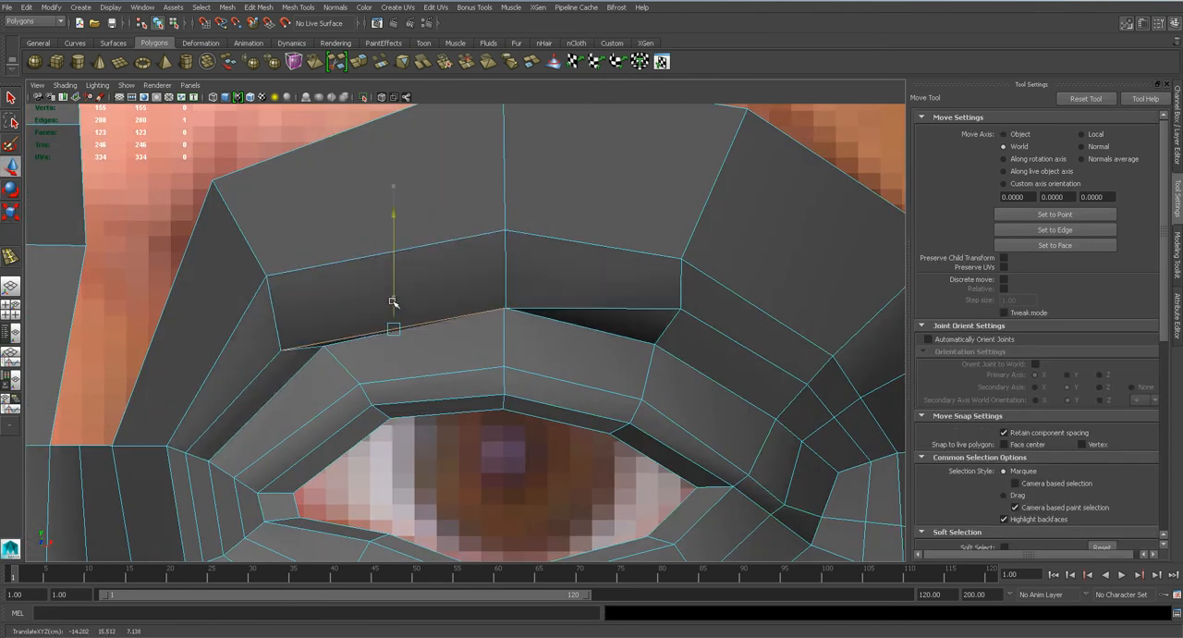
pyautogui.moveTo(681, 311); pyautogui.dragTo(681, 305, button='right')
pyautogui.click(680, 307)
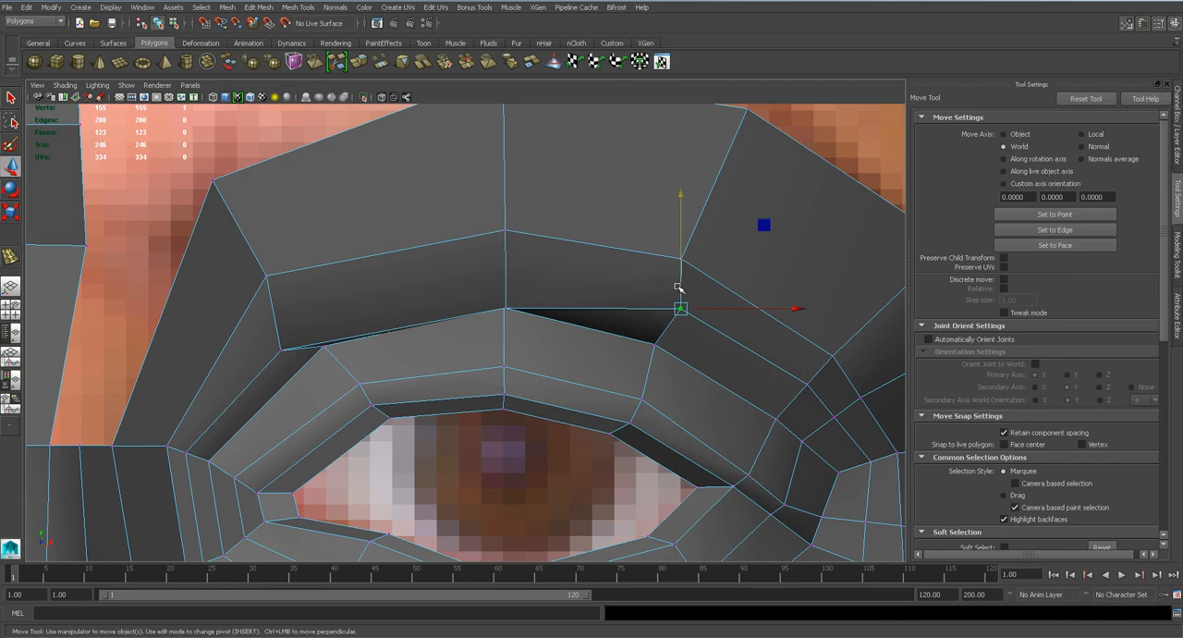
pyautogui.moveTo(680, 288); pyautogui.dragTo(681, 328)
# Inspect the smoothed upper-lid fold in the front and perspective views.
pyautogui.press('3')
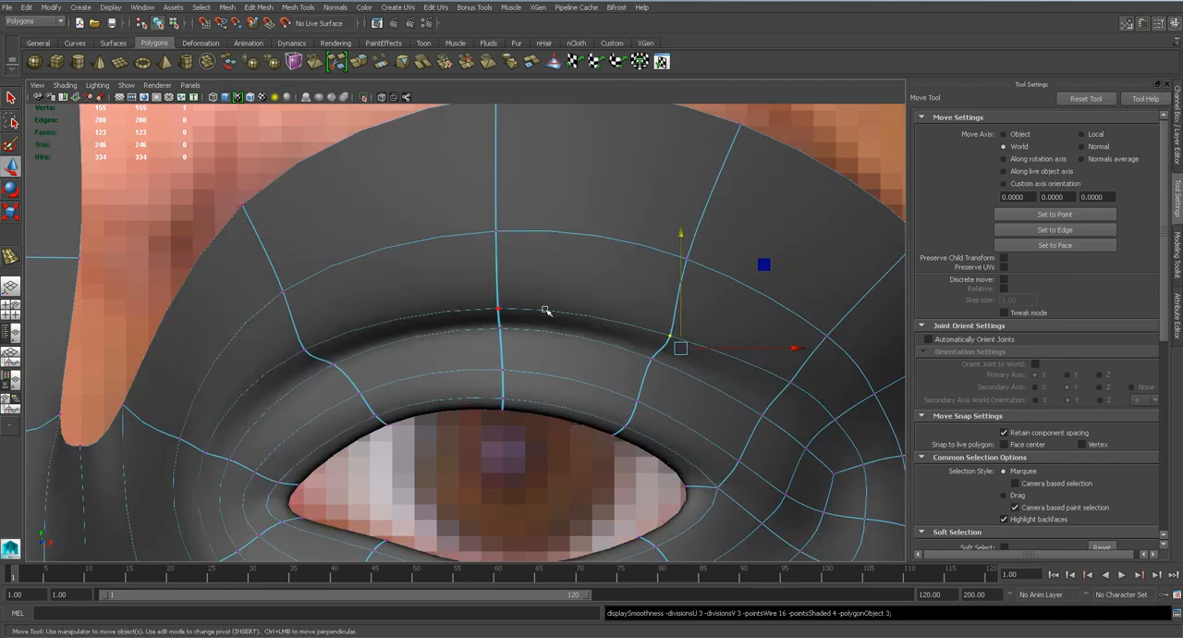
pyautogui.press('space')
pyautogui.moveTo(571, 316); pyautogui.dragTo(573, 283)
pyautogui.moveTo(625, 232); pyautogui.dragTo(668, 226, button='right')
pyautogui.scroll(-5, 668, 226)
pyautogui.moveTo(556, 311)
pyautogui.keyDown('alt'); pyautogui.mouseDown()
pyautogui.moveTo(525, 310)
pyautogui.moveTo(628, 314)
pyautogui.moveTo(435, 317)
pyautogui.moveTo(570, 313)
pyautogui.mouseUp(); pyautogui.keyUp('alt')
pyautogui.scroll(-3, 570, 312)
pyautogui.scroll(5, 570, 312)
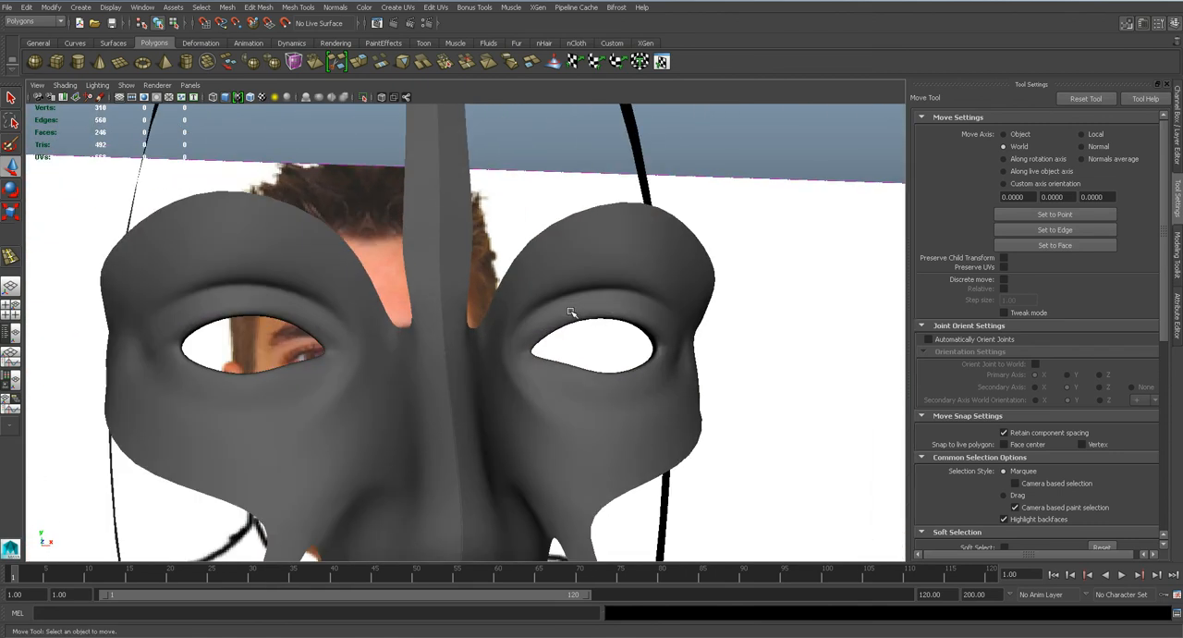
# Undo the upper-lid edge and vertex changes along with the edge loop inserted around the eye.
pyautogui.hotkey('ctrl', 'z')
pyautogui.hotkey('ctrl', 'z')
pyautogui.hotkey('ctrl', 'z')
pyautogui.hotkey('ctrl', 'z')
pyautogui.hotkey('ctrl', 'z')
pyautogui.hotkey('ctrl', 'z')
pyautogui.hotkey('ctrl', 'z')
pyautogui.hotkey('ctrl', 'z')
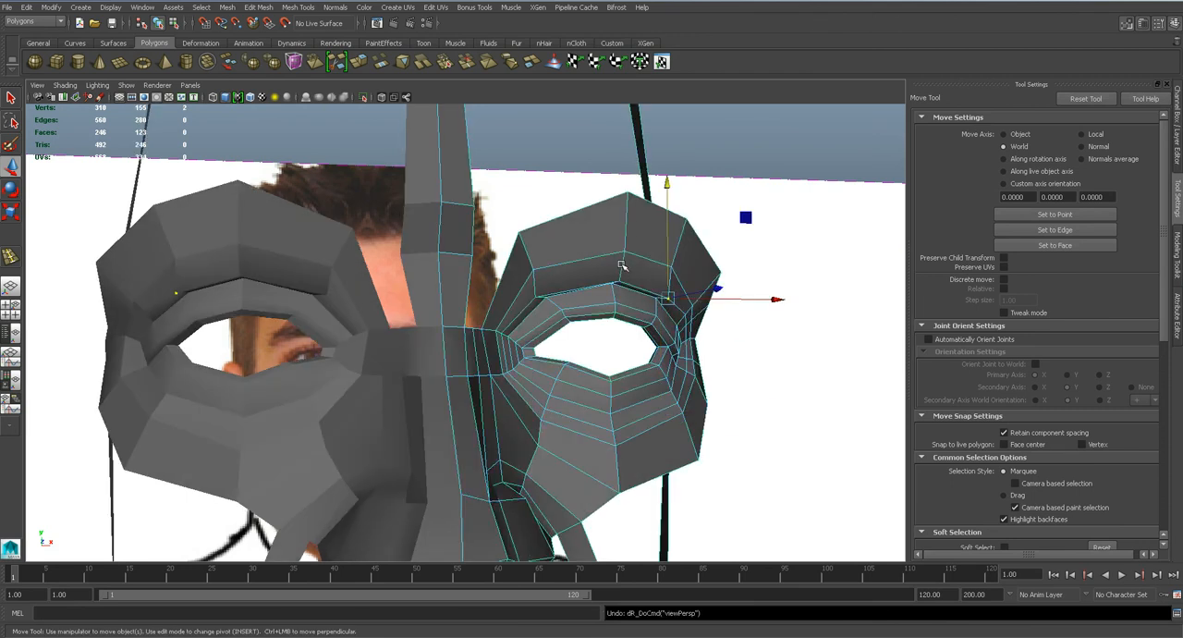
pyautogui.hotkey('ctrl', 'z')
pyautogui.hotkey('ctrl', 'z')
pyautogui.hotkey('ctrl', 'z')
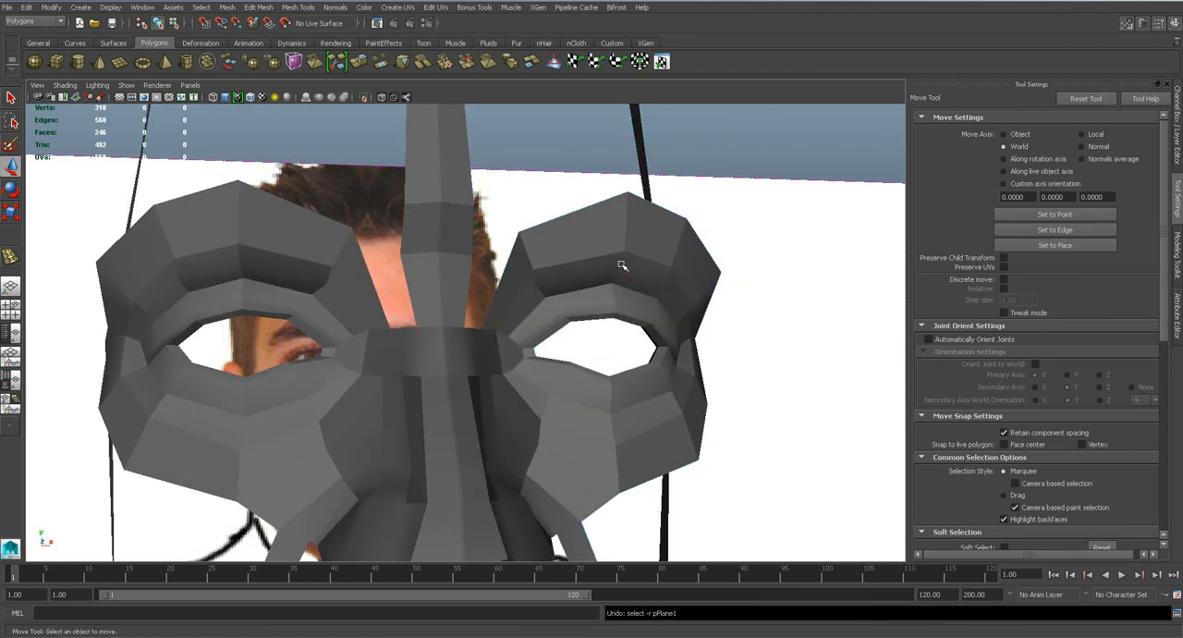
pyautogui.hotkey('ctrl', 'z')
pyautogui.hotkey('ctrl', 'z')
pyautogui.hotkey('ctrl', 'z')
pyautogui.hotkey('ctrl', 'z')
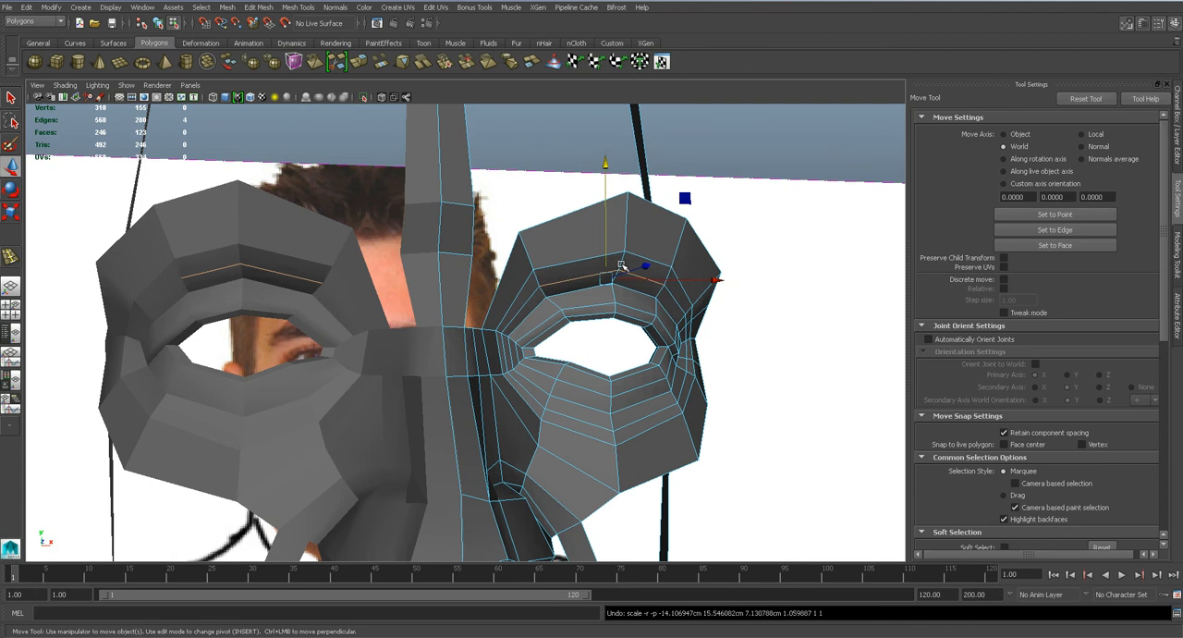
pyautogui.hotkey('ctrl', 'z')
# Save the scene over the existing file and turn on the smooth preview for the face mesh.
pyautogui.hotkey('ctrl', 's')
pyautogui.press('Return')
pyautogui.keyDown('alt'); pyautogui.moveTo(642, 277); pyautogui.dragTo(609, 272); pyautogui.keyUp('alt')
pyautogui.moveTo(678, 232); pyautogui.dragTo(677, 262, button='right')
pyautogui.moveTo(678, 265); pyautogui.dragTo(721, 245, button='right')
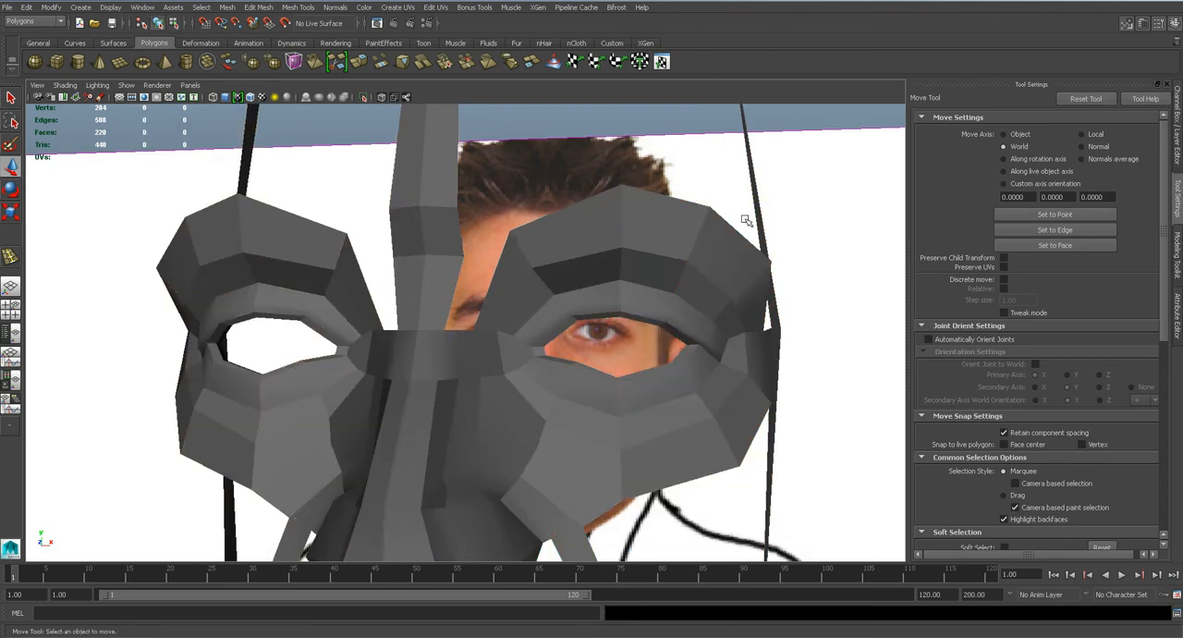
pyautogui.click(692, 270)
pyautogui.press('3')
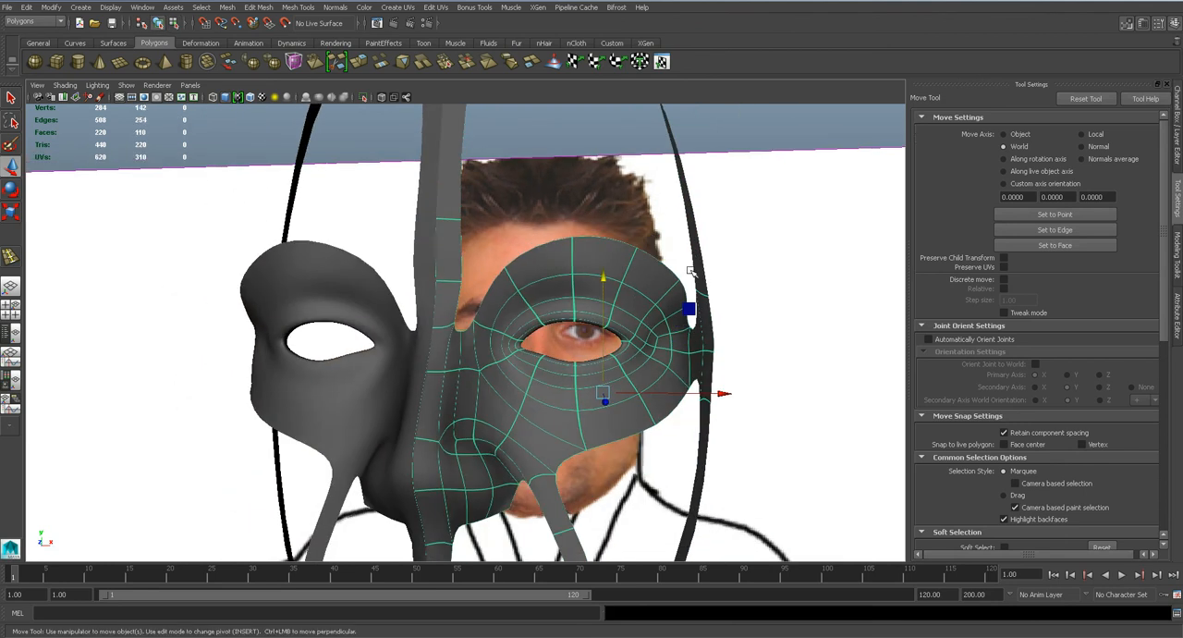
# Unhide all objects and look through the scene's object list in the Outliner.
pyautogui.click(730, 132)
pyautogui.keyDown('alt'); pyautogui.moveTo(645, 324); pyautogui.dragTo(504, 222); pyautogui.keyUp('alt')
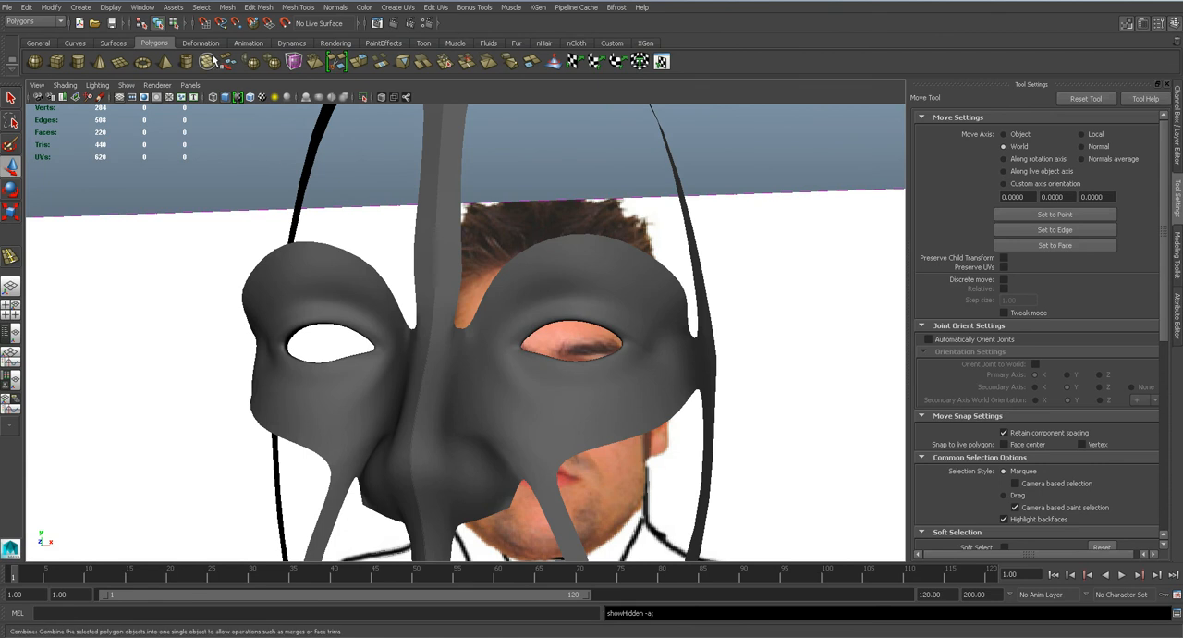
pyautogui.click(145, 8)
pyautogui.click(164, 96)
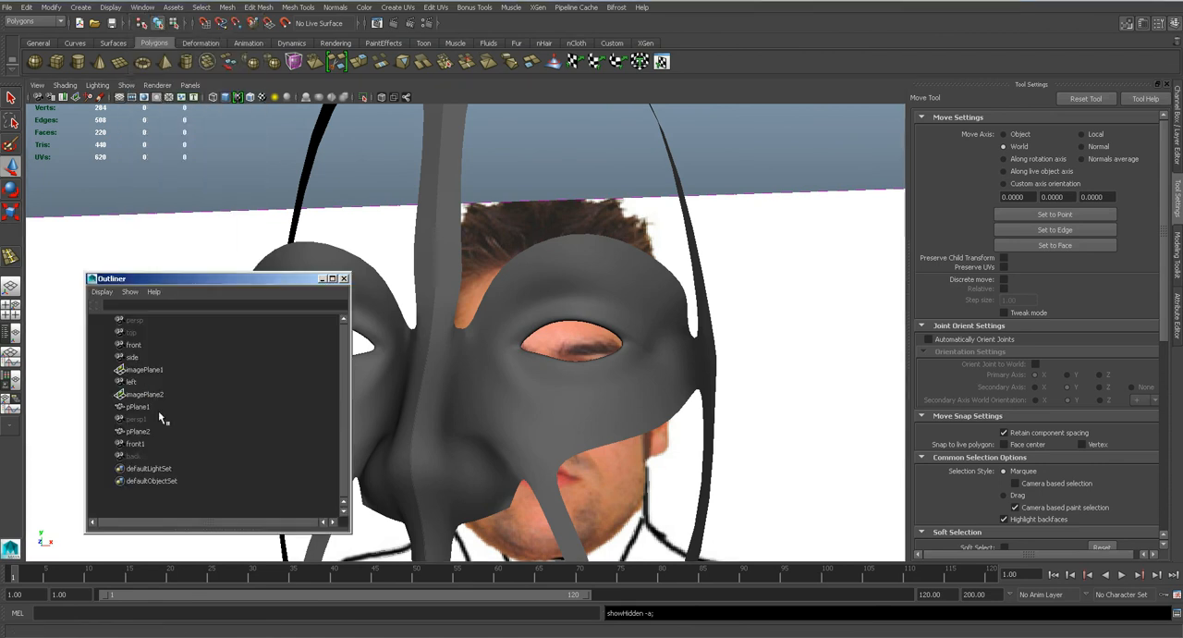
pyautogui.click(346, 279)
# Create a polygon sphere centred on the iris in the front view, large enough to fill the eye opening.
pyautogui.press('space')
pyautogui.moveTo(576, 385); pyautogui.dragTo(572, 406)
pyautogui.keyDown('alt'); pyautogui.moveTo(545, 388); pyautogui.dragTo(620, 242, button='middle'); pyautogui.keyUp('alt')
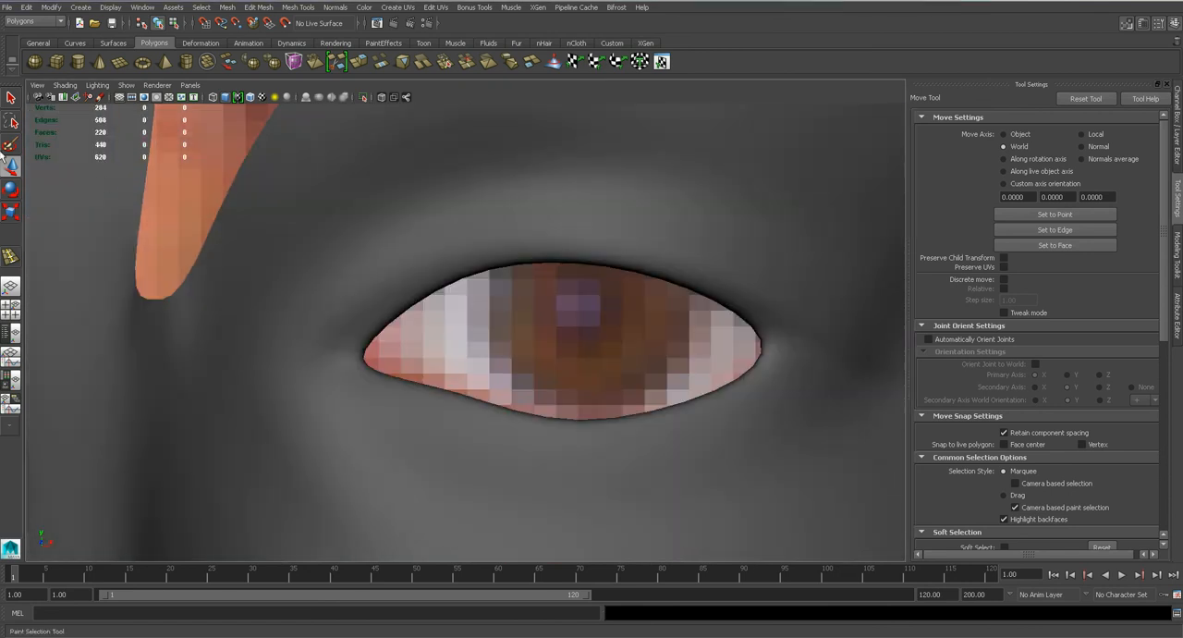
pyautogui.click(34, 61)
pyautogui.moveTo(572, 319); pyautogui.dragTo(790, 531)
# Move the sphere in depth and height so it sits just behind the eyelids as an eyeball.
pyautogui.press('space')
pyautogui.moveTo(607, 351); pyautogui.dragTo(609, 355)
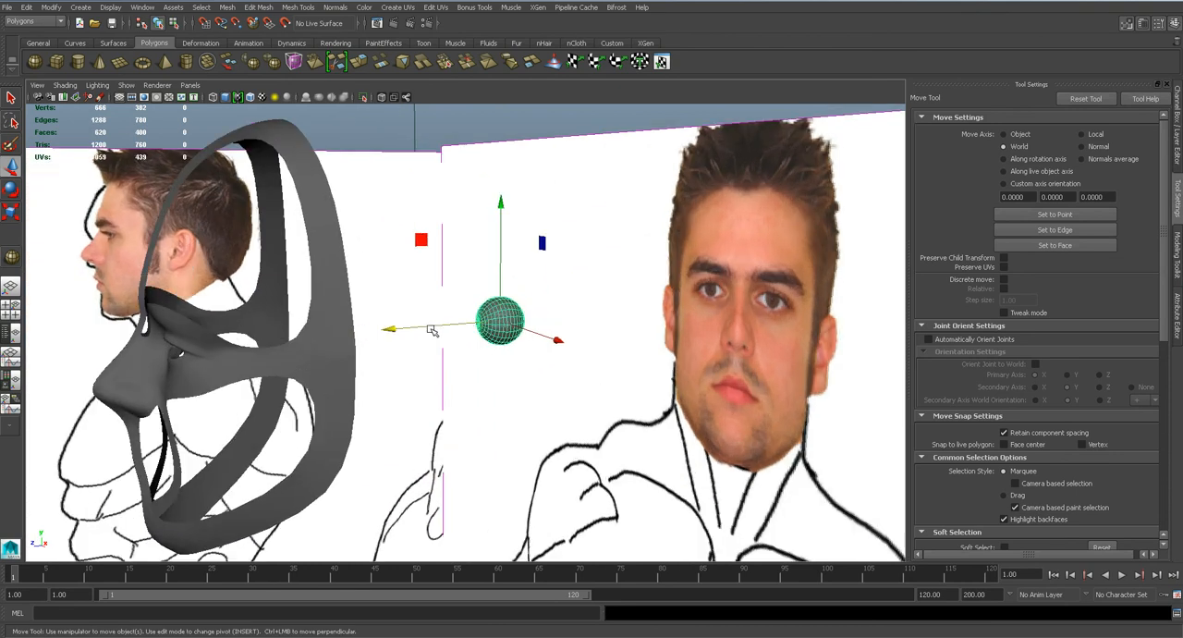
pyautogui.moveTo(431, 330); pyautogui.dragTo(125, 351)
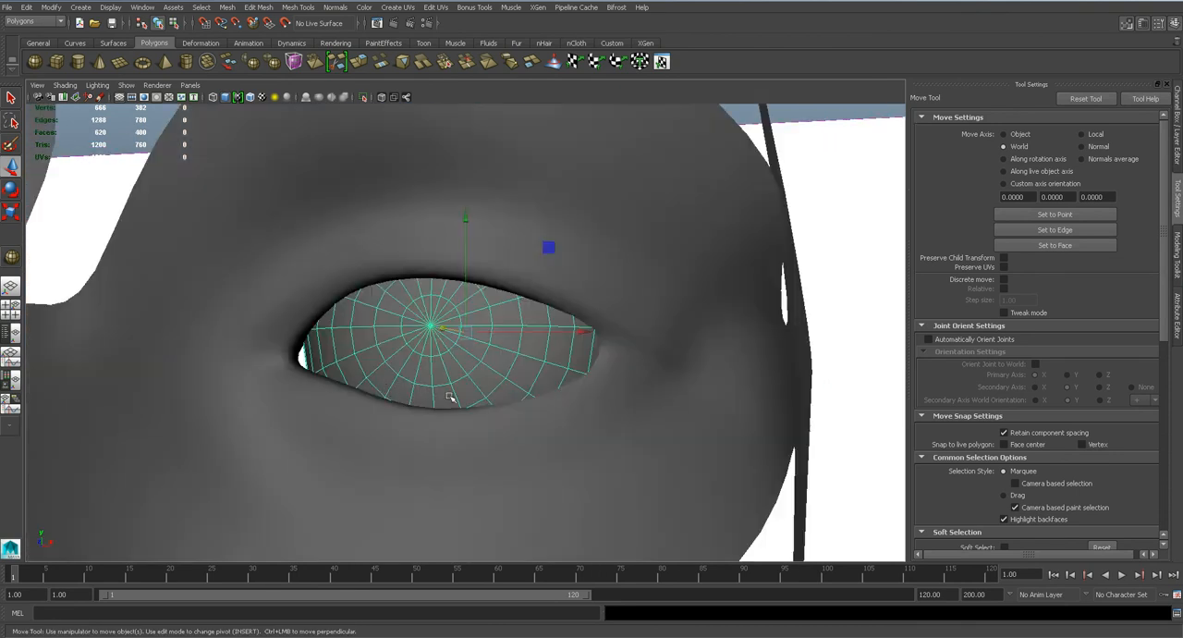
pyautogui.keyDown('alt'); pyautogui.moveTo(450, 397); pyautogui.dragTo(467, 486); pyautogui.keyUp('alt')
pyautogui.moveTo(553, 378); pyautogui.dragTo(514, 371)
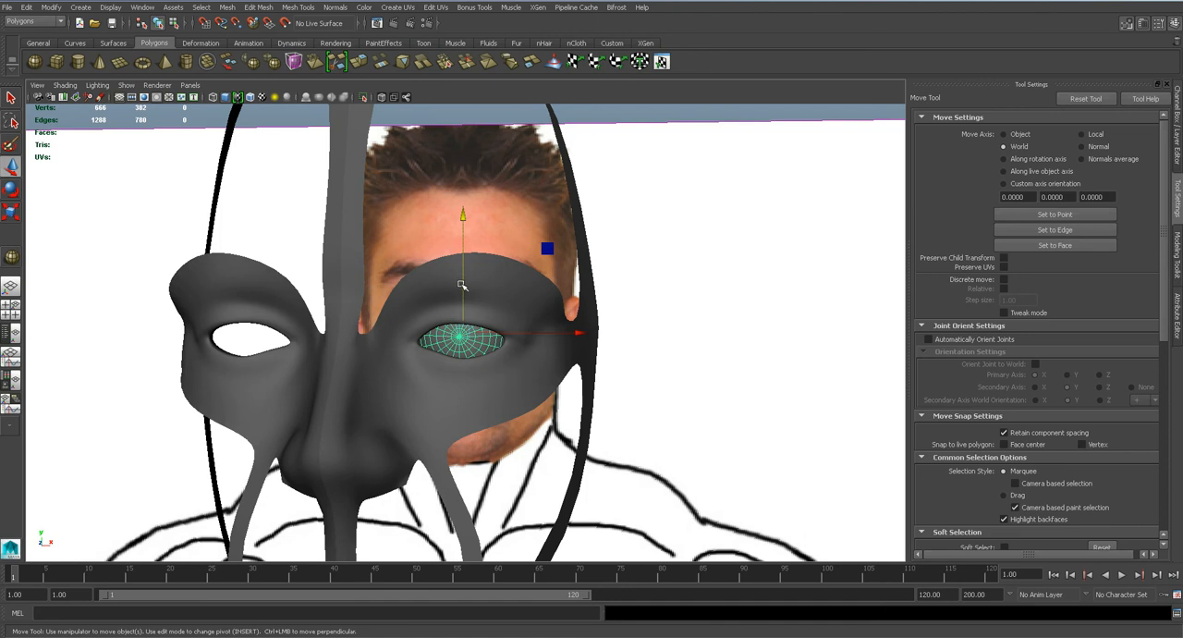
# Duplicate the eyeball, slide the copy into the opposite eye socket, and save the scene.
pyautogui.moveTo(552, 338); pyautogui.dragTo(340, 334)
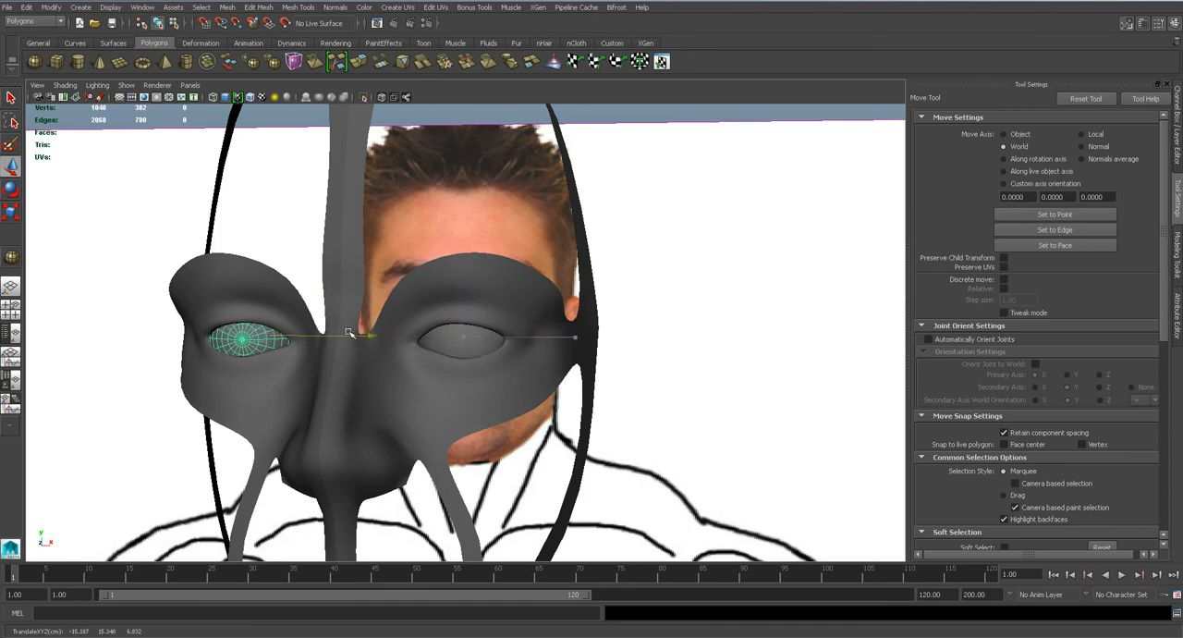
pyautogui.scroll(-2, 349, 333)
pyautogui.hotkey('ctrl', 's')
pyautogui.press('Return')
pyautogui.scroll(-3, 470, 361)
pyautogui.keyDown('alt'); pyautogui.moveTo(467, 362); pyautogui.dragTo(421, 360); pyautogui.keyUp('alt')
pyautogui.scroll(5, 436, 364)
pyautogui.scroll(-2, 421, 361)
pyautogui.keyDown('alt'); pyautogui.moveTo(404, 448); pyautogui.dragTo(430, 316, button='middle'); pyautogui.keyUp('alt')
pyautogui.scroll(-4, 473, 317)
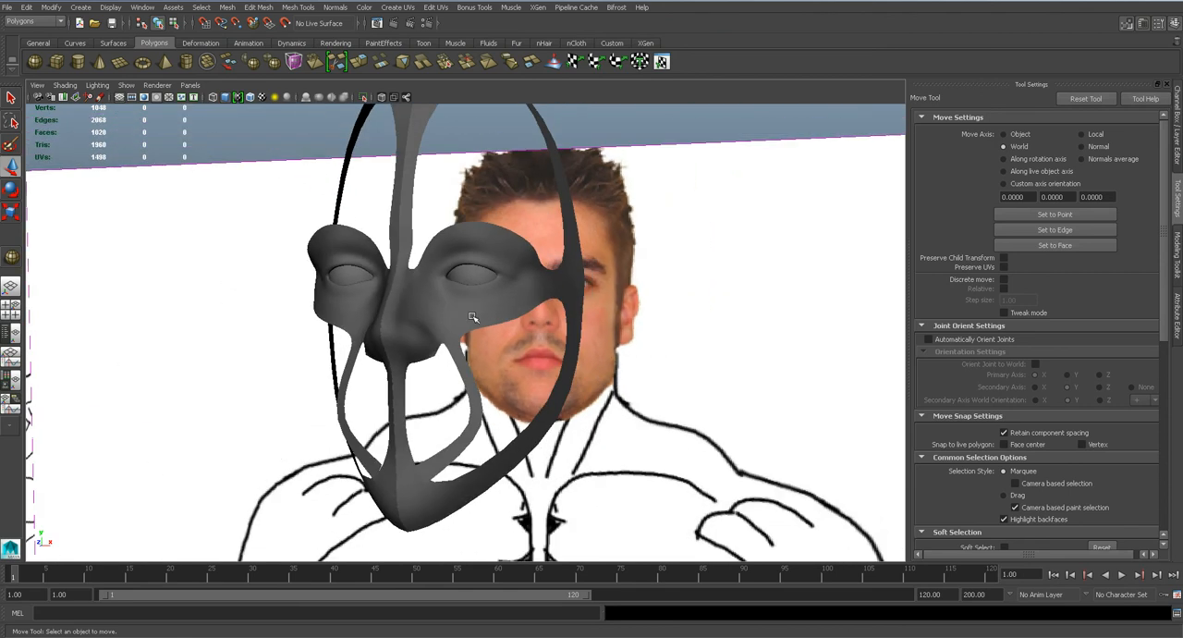